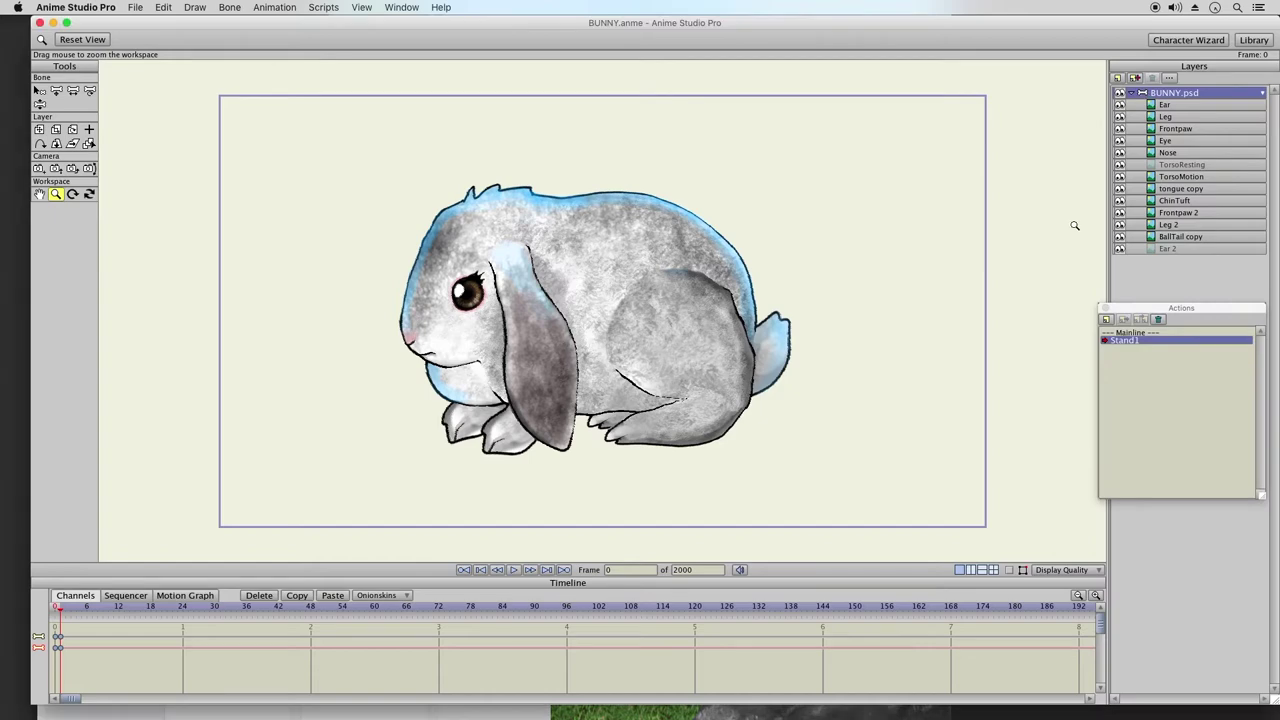
- Reposition the Actions window and enlarge it over the lower part of the layer list
left_click_drag(1140, 323, 1117, 331)
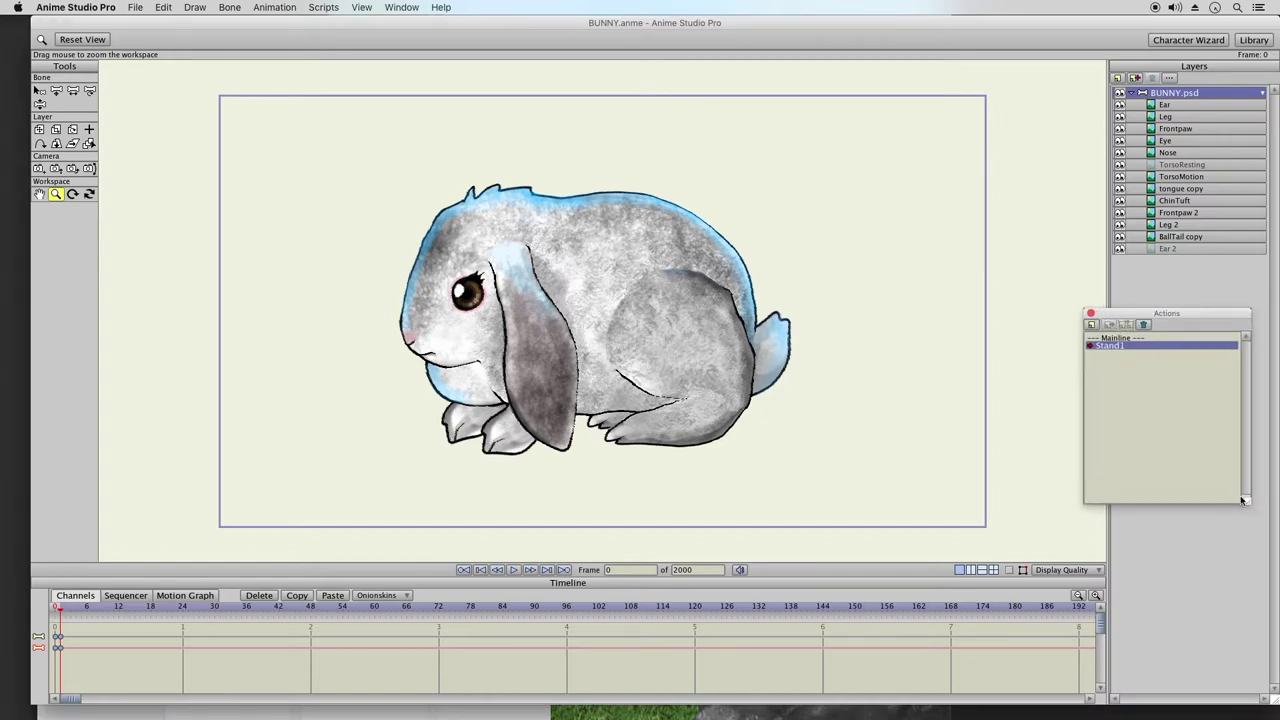
left_click_drag(1247, 503, 1265, 548)
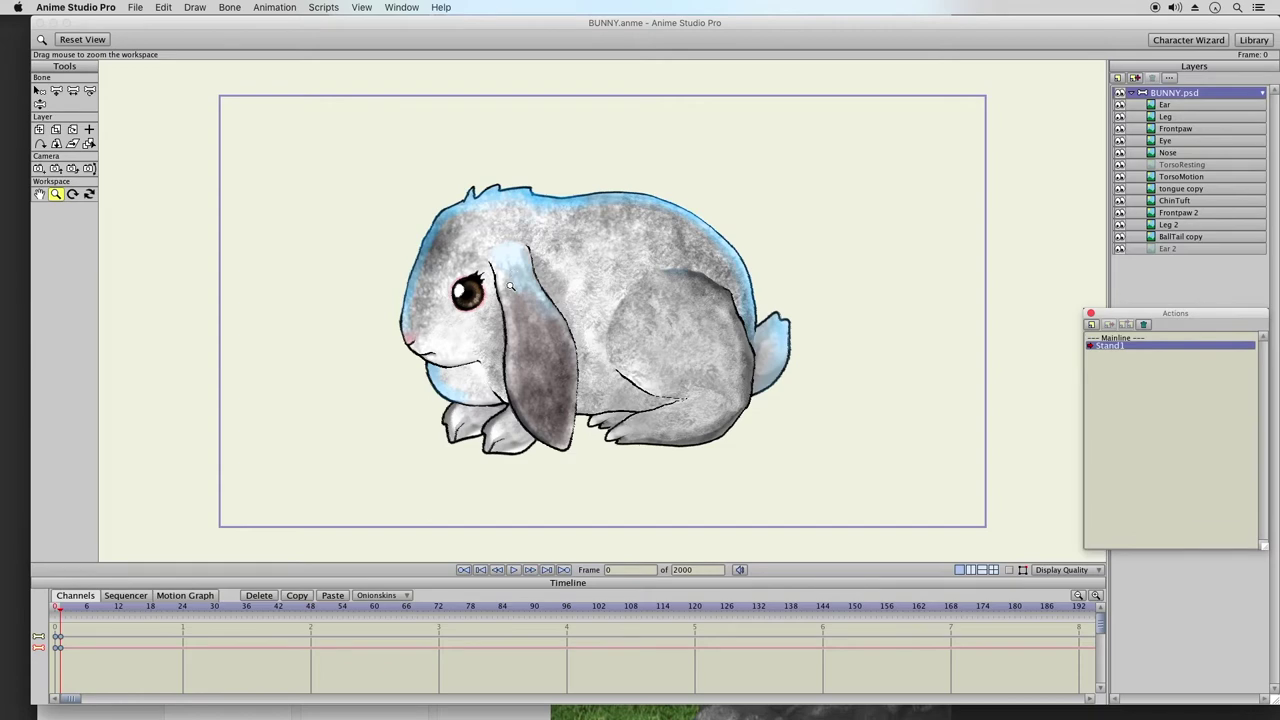
left_click(1147, 92)
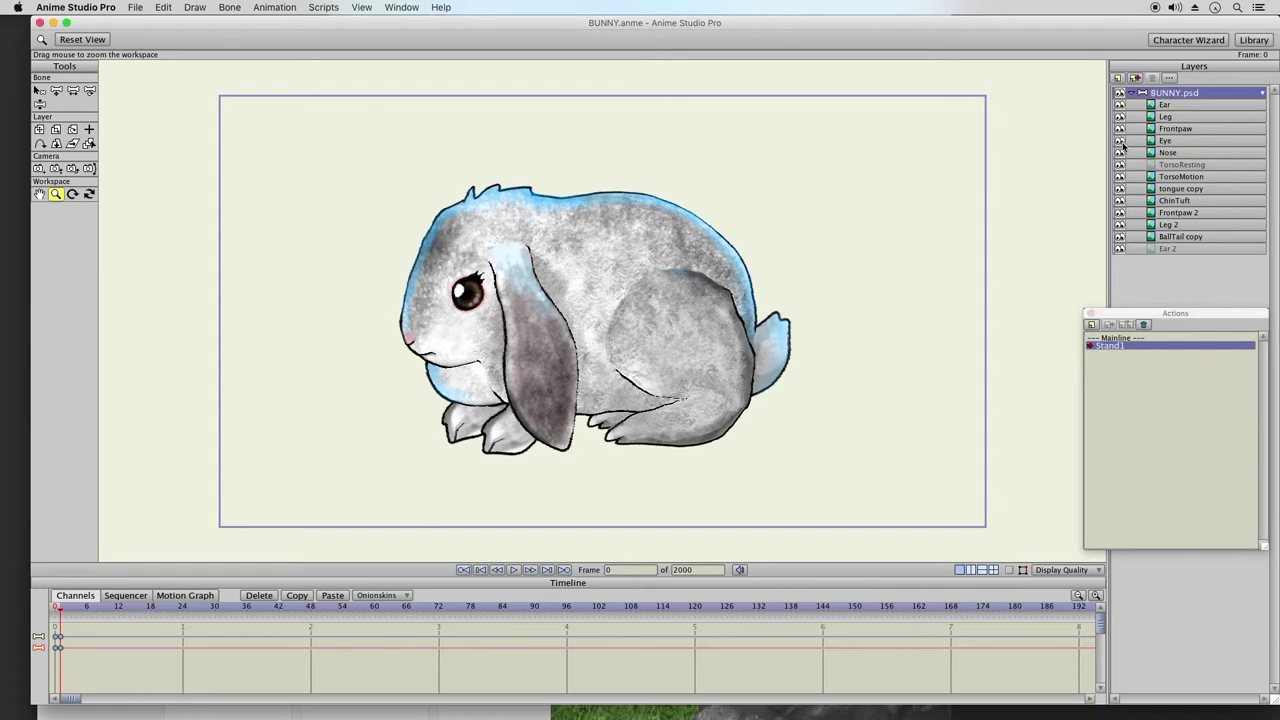
- Examine the rig's image layers by toggling the visibility of the Eye and Nose layers and selecting TorsoMotion and BallTail copy
left_click(1120, 141)
left_click(1119, 142)
left_click(1181, 188)
left_click(1133, 153)
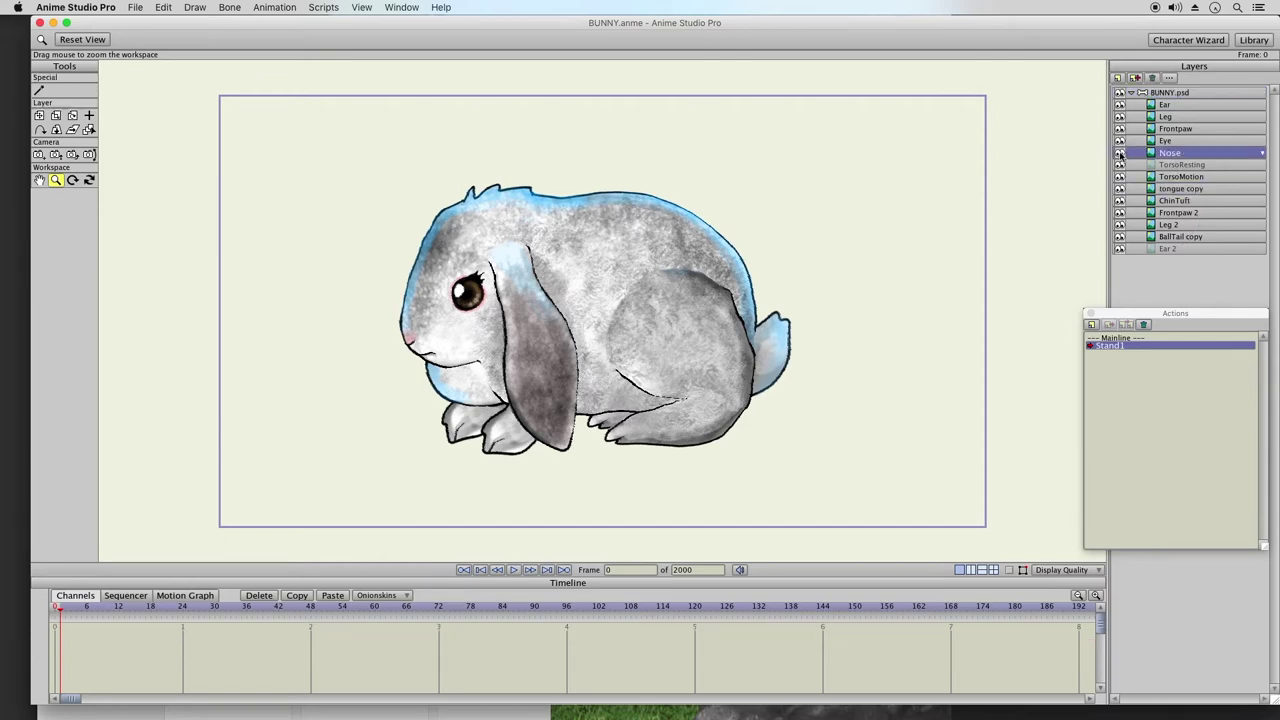
left_click(1120, 153)
left_click(1120, 154)
left_click(1120, 154)
left_click(1120, 155)
left_click(1120, 156)
left_click(1120, 155)
left_click(1120, 156)
left_click(1121, 157)
left_click(1161, 178)
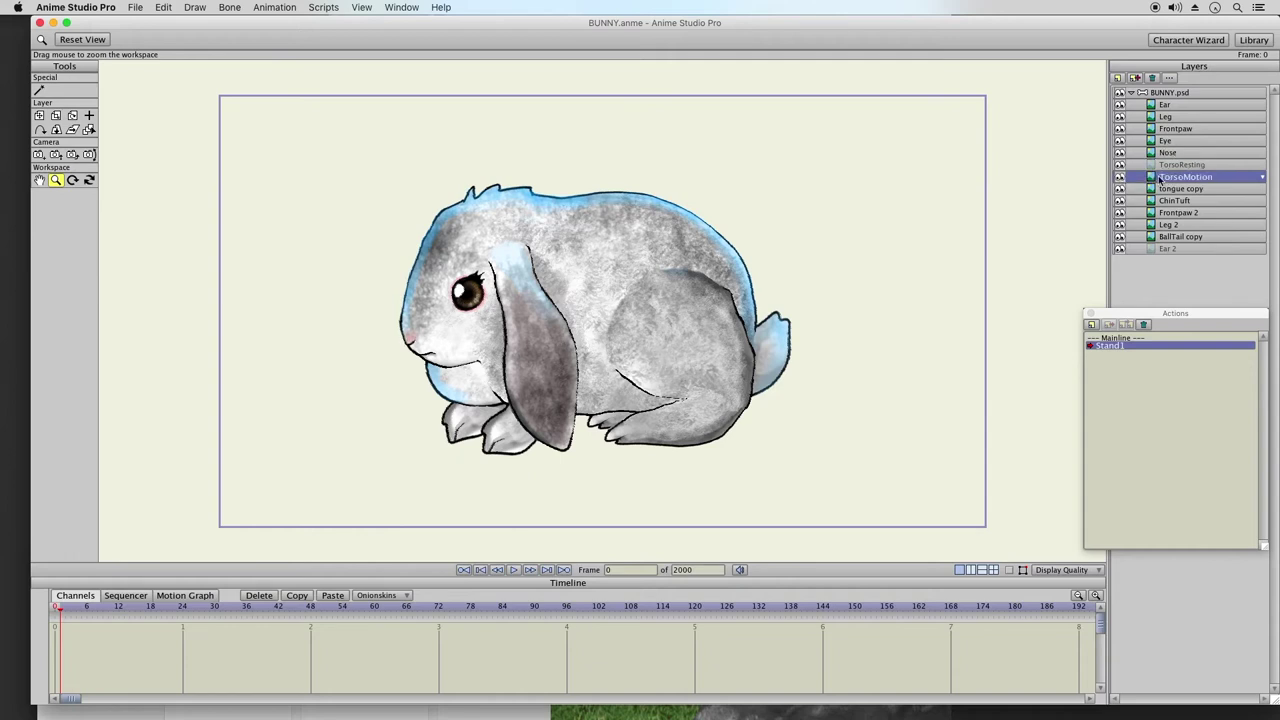
left_click(1152, 236)
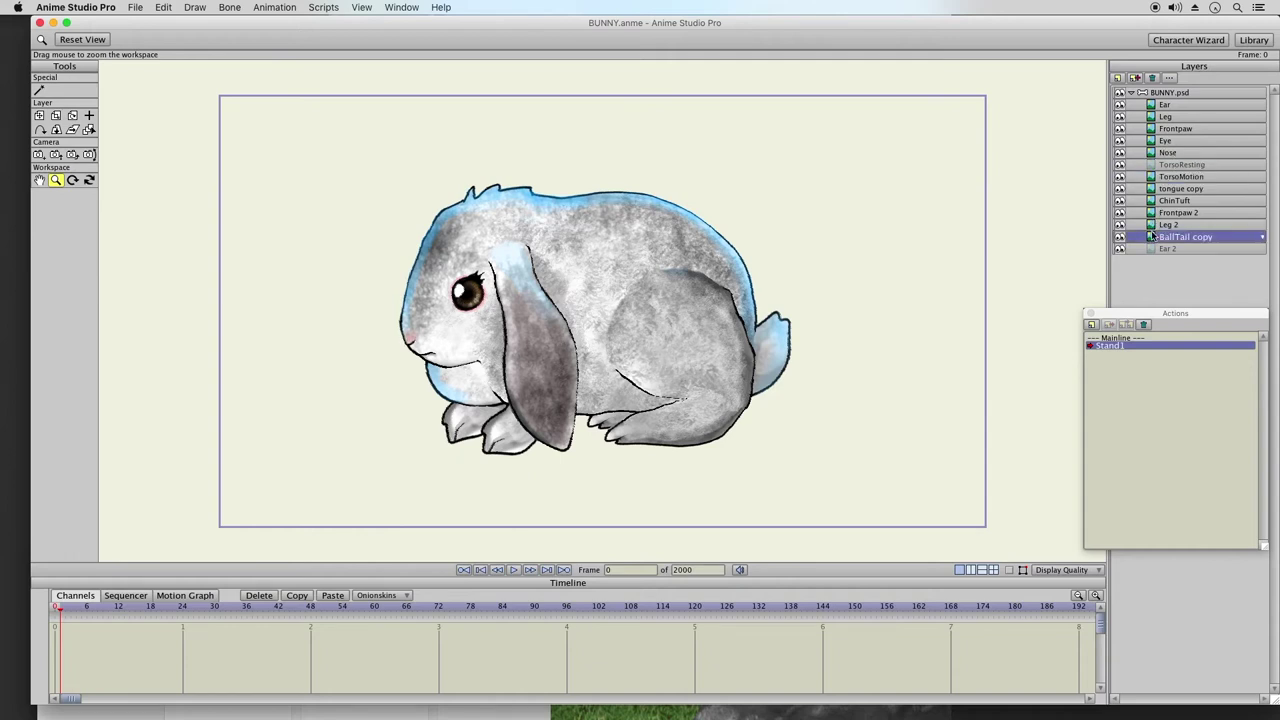
- Test the BUNNY.psd rig with Manipulate Bones by moving the tail slightly and swinging the ear forward and back
left_click(1142, 94)
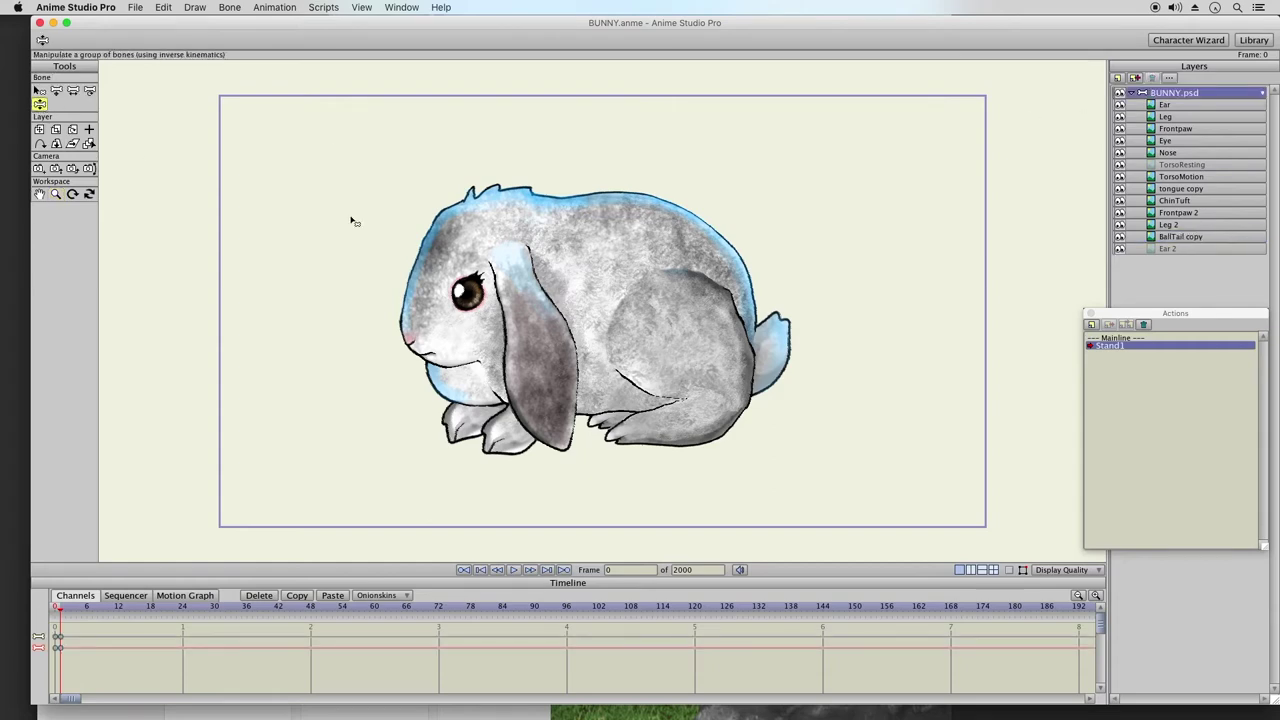
mouse_move(790, 338)
left_mouse_down()
mouse_move(778, 320)
mouse_move(786, 338)
left_mouse_up()
left_click_drag(552, 437, 426, 552)
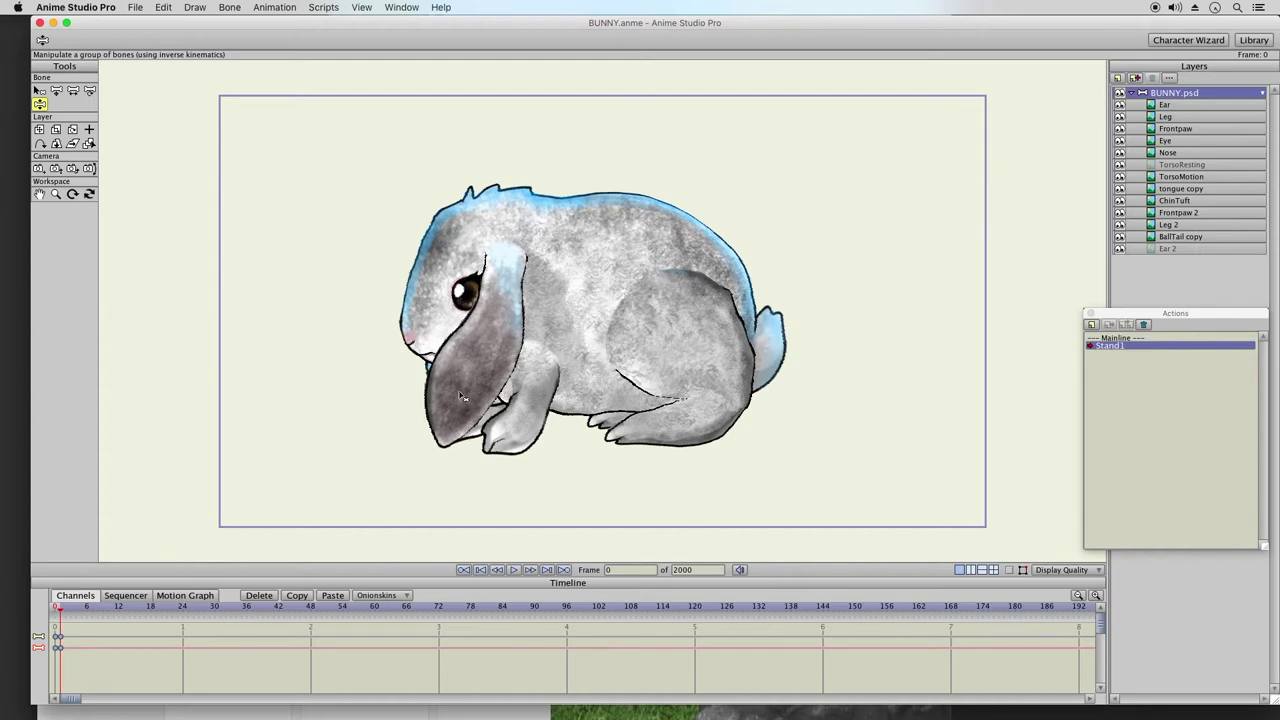
left_click_drag(450, 437, 610, 640)
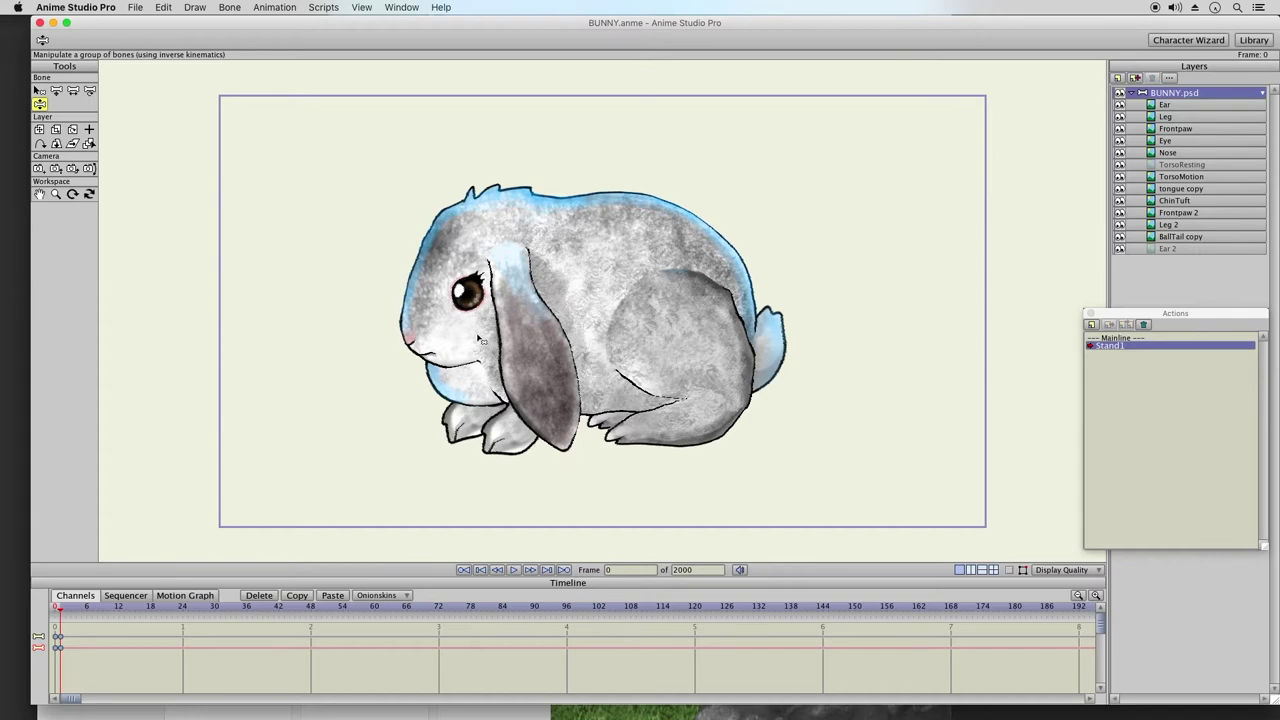
- Test the chin tuft, head and near front paw by moving their bones slightly
left_click_drag(450, 390, 448, 378)
left_click_drag(440, 326, 430, 334)
left_click_drag(483, 385, 505, 476)
- Stretch both hind legs out behind the bunny and raise its head and chest by manipulating the bones
mouse_move(683, 423)
left_mouse_down()
mouse_move(671, 428)
mouse_move(684, 424)
left_mouse_up()
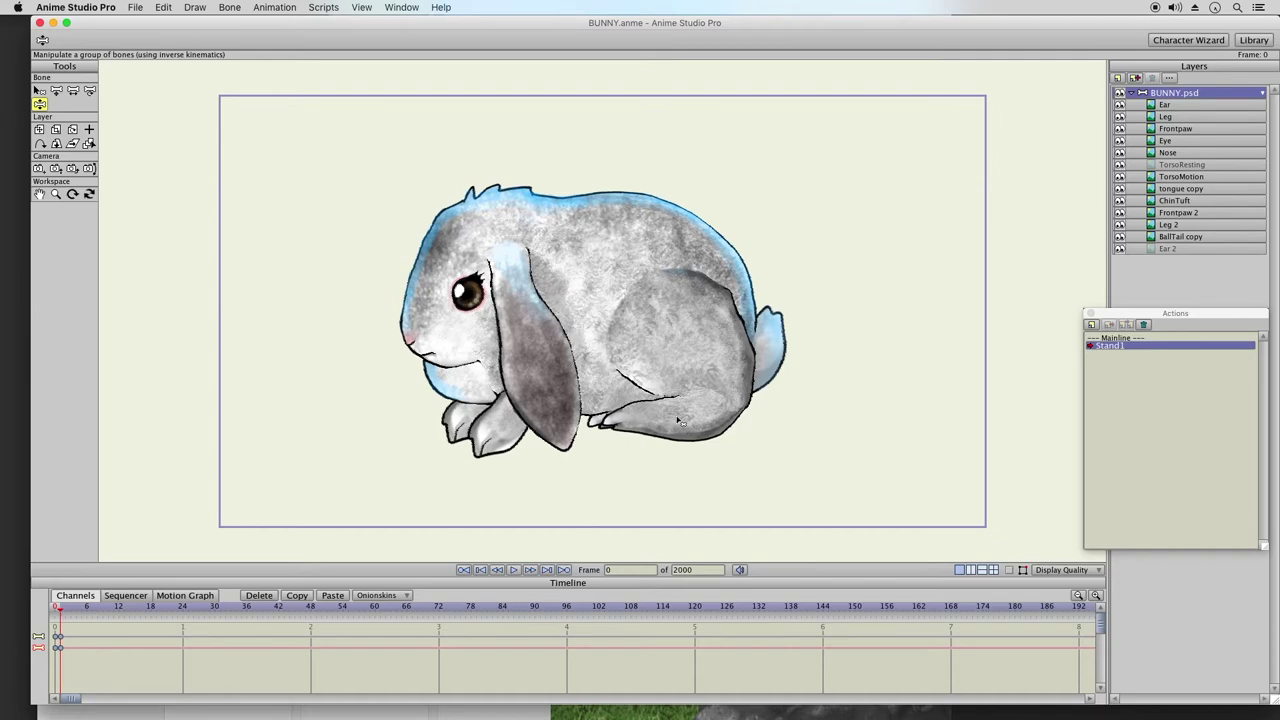
left_click_drag(682, 422, 826, 426)
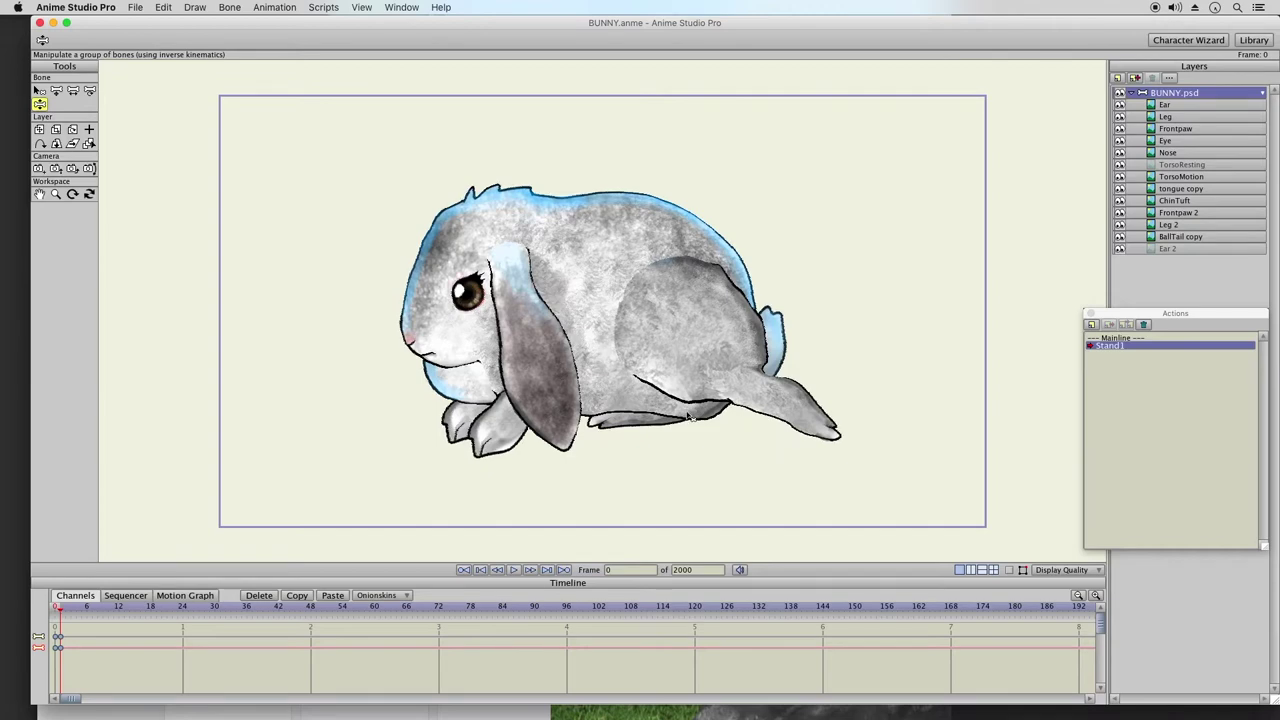
left_click_drag(665, 417, 761, 395)
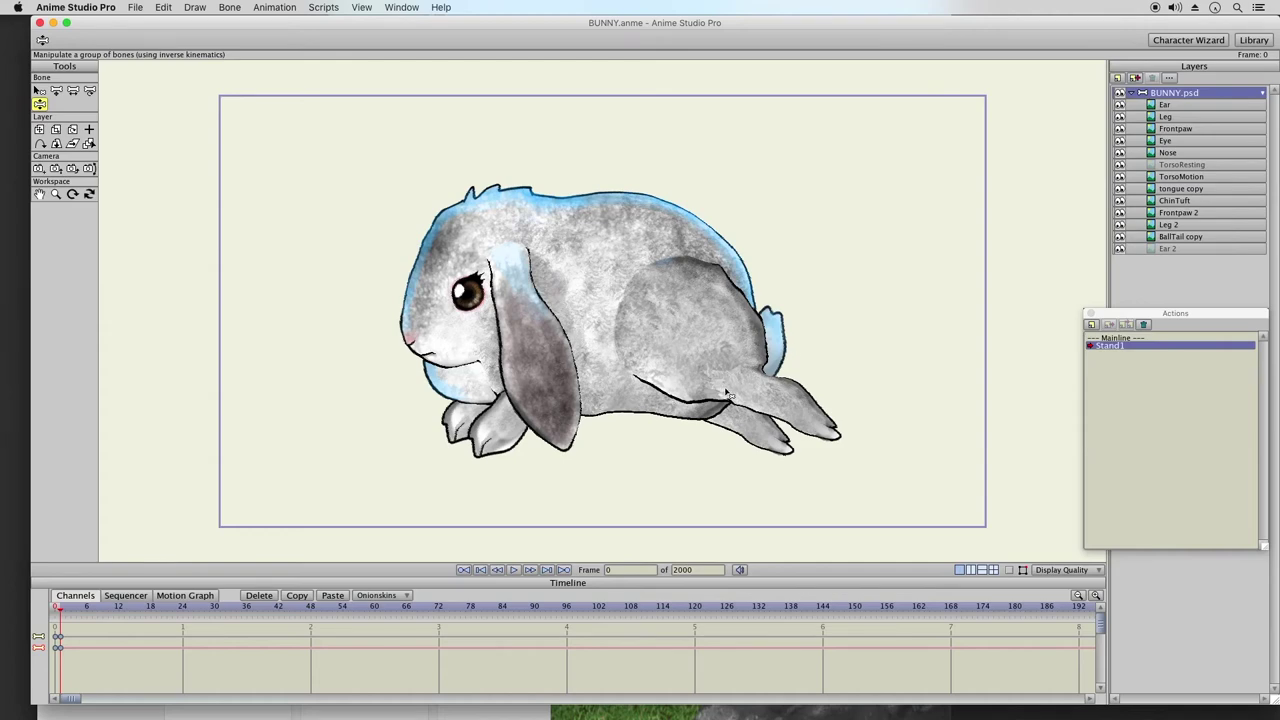
mouse_move(560, 294)
left_mouse_down()
mouse_move(543, 272)
mouse_move(570, 275)
left_mouse_up()
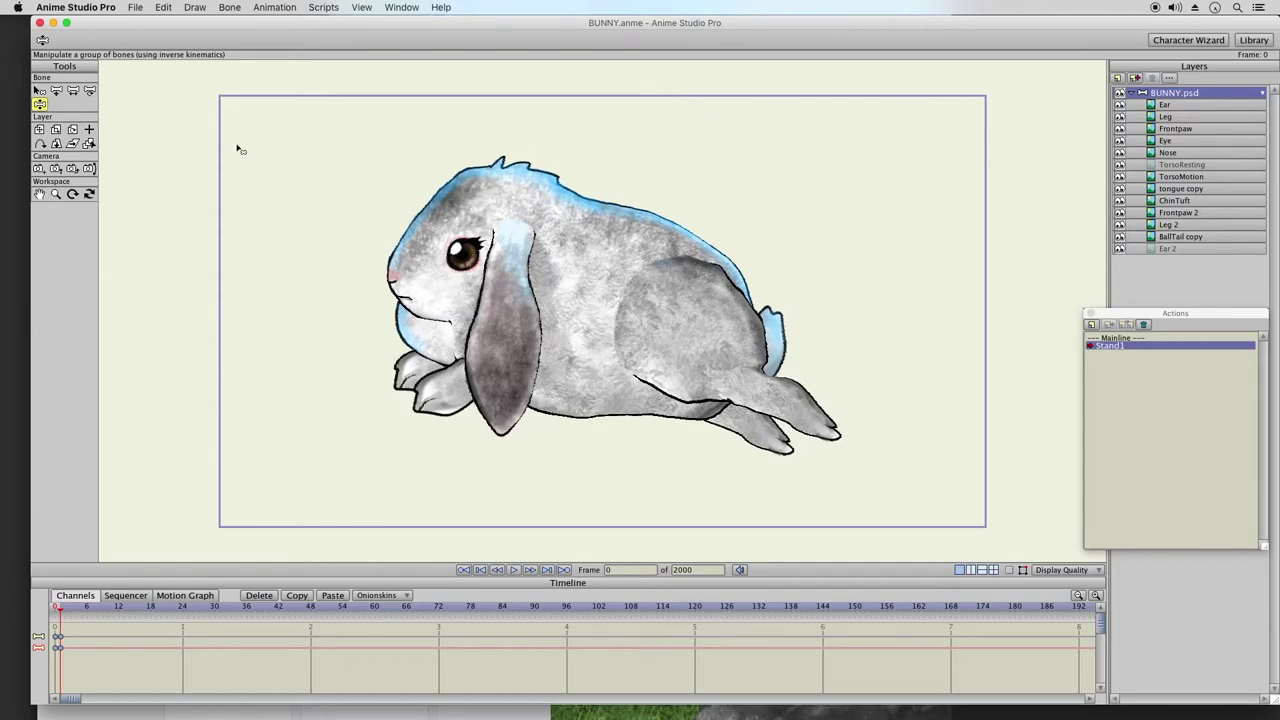
- Try stretching the whole BUNNY.psd layer vertically, and undo the scaling
left_click(55, 131)
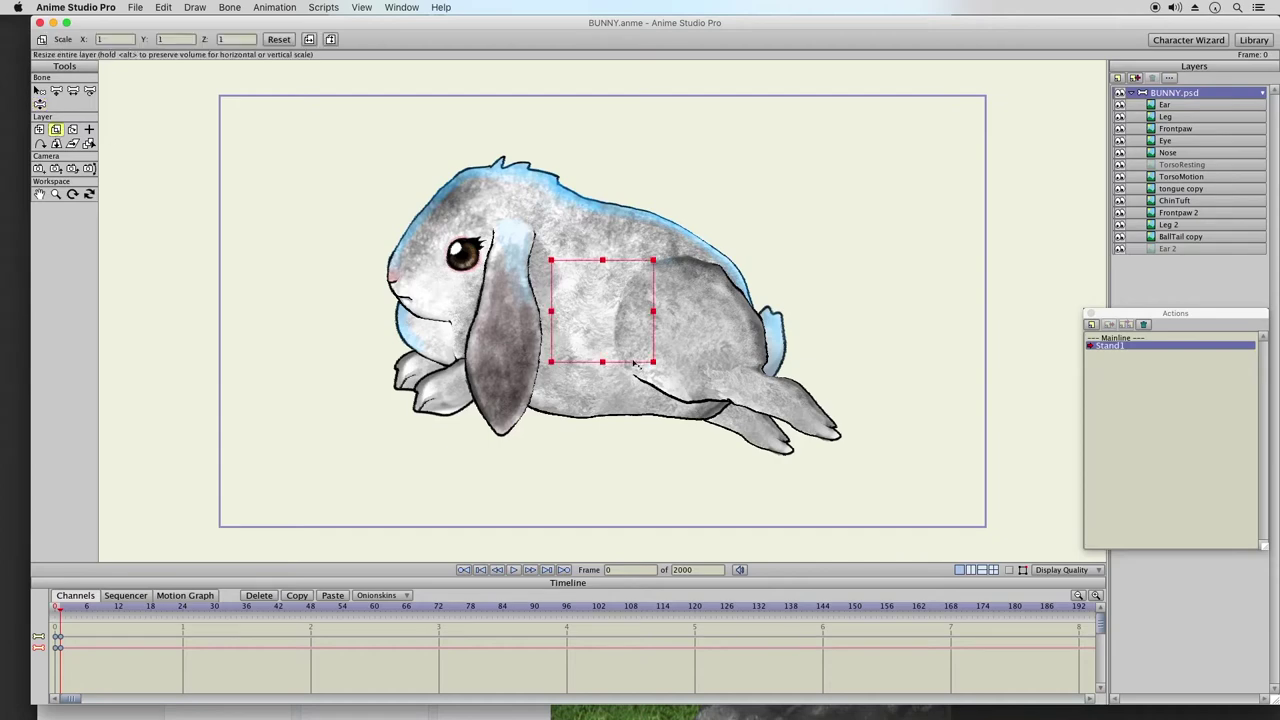
mouse_move(602, 362)
left_mouse_down()
mouse_move(604, 340)
mouse_move(598, 396)
mouse_move(601, 383)
left_mouse_up()
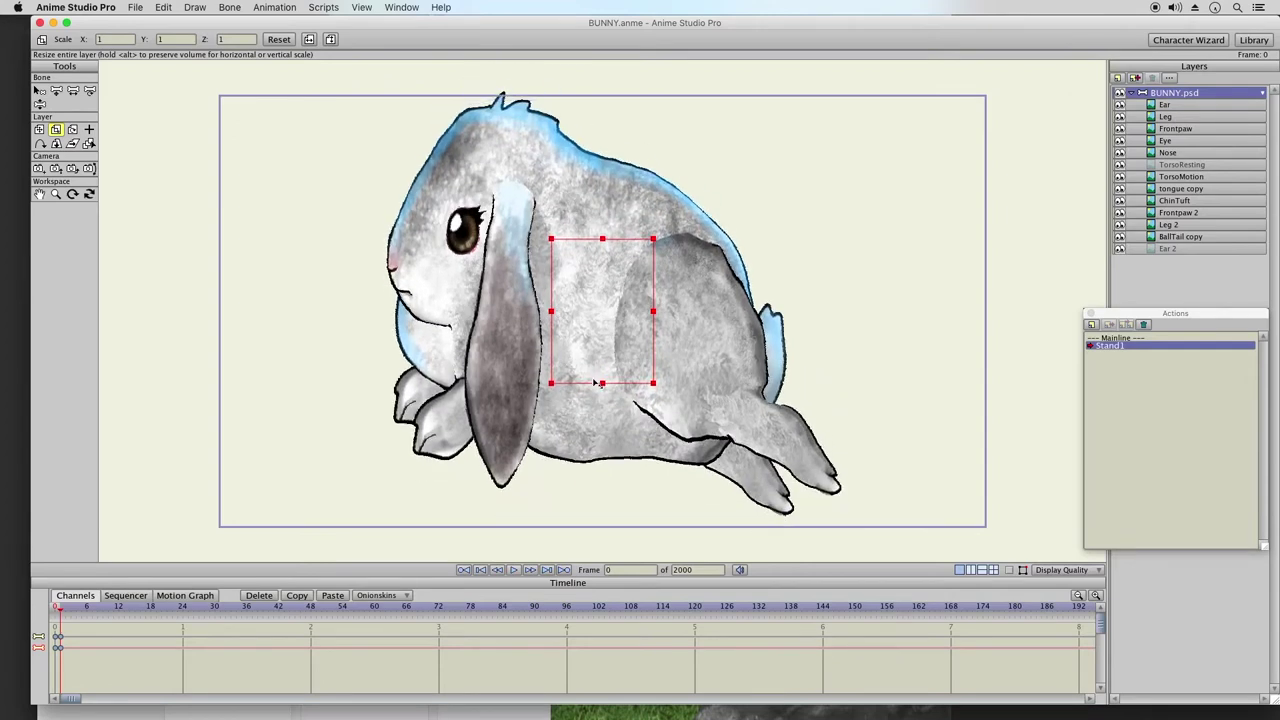
left_click(170, 10)
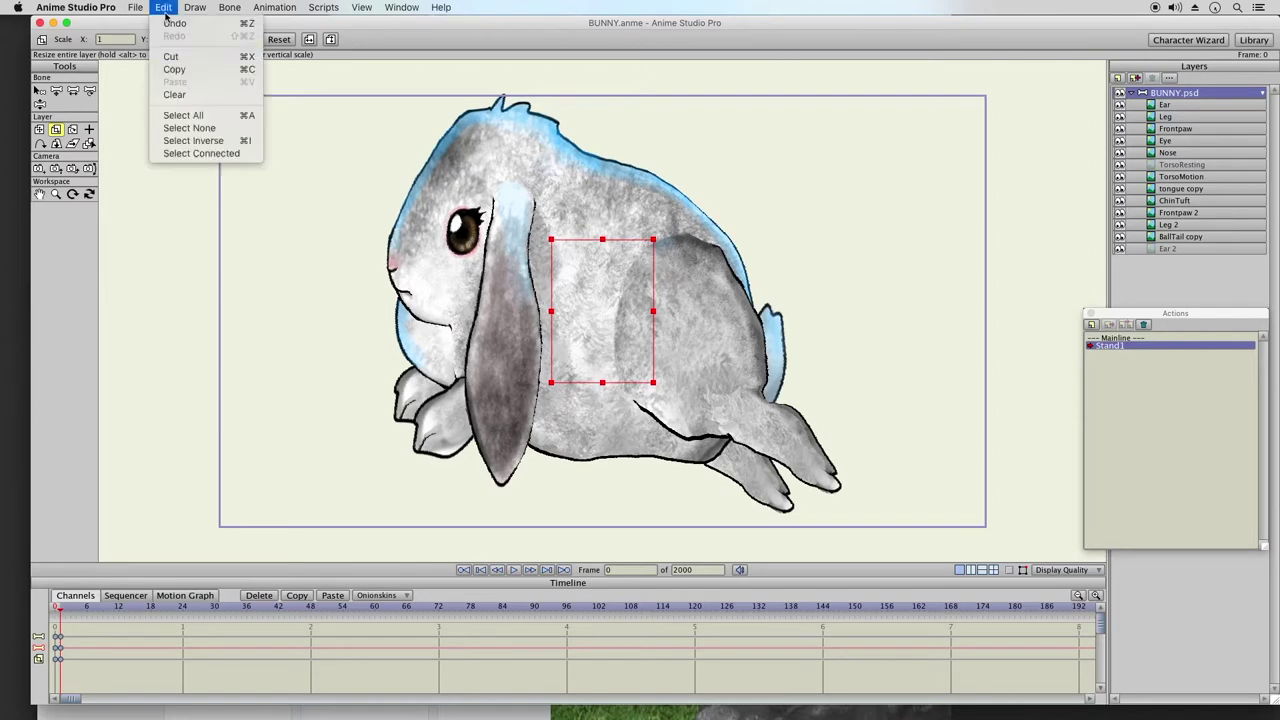
left_click(172, 40)
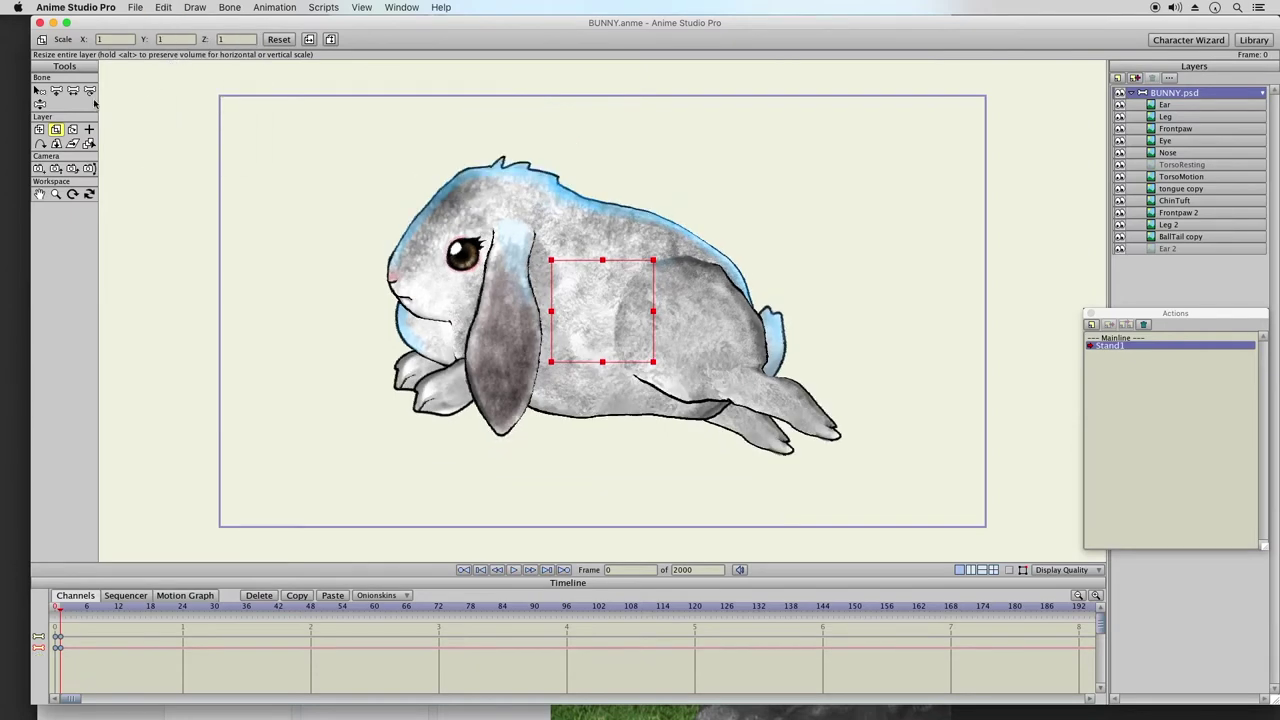
left_click(42, 129)
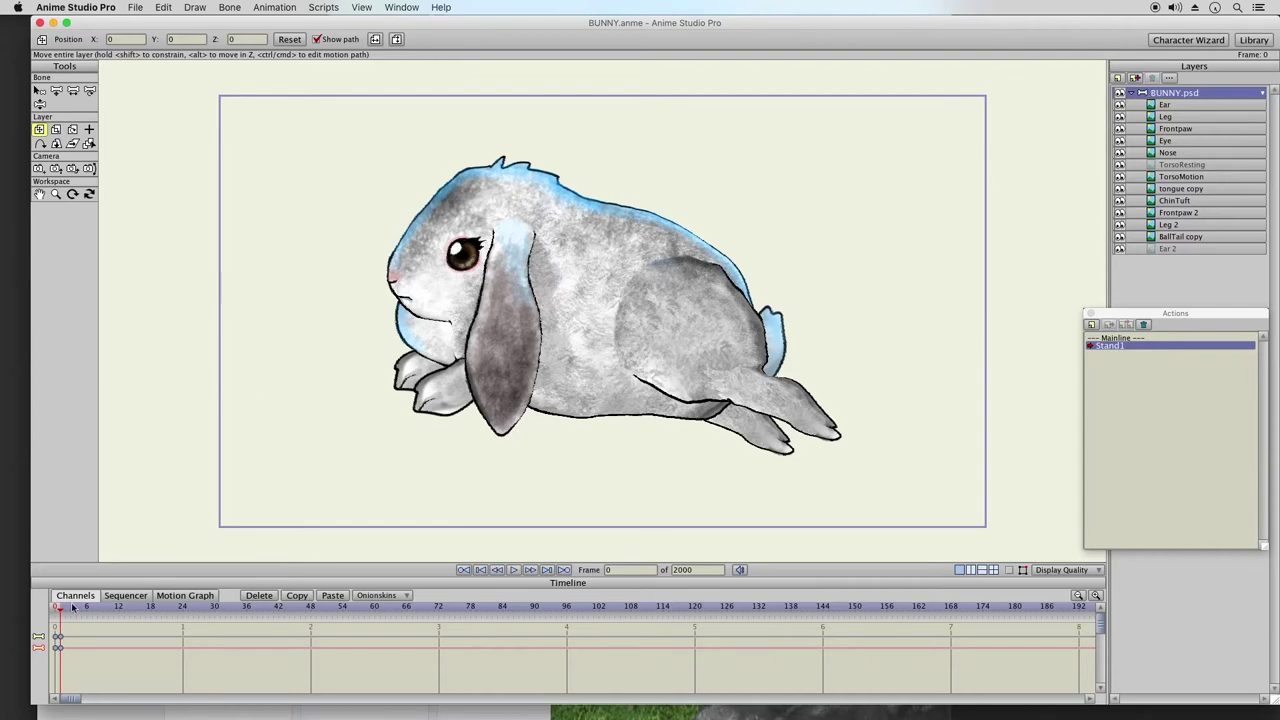
left_click(1132, 93)
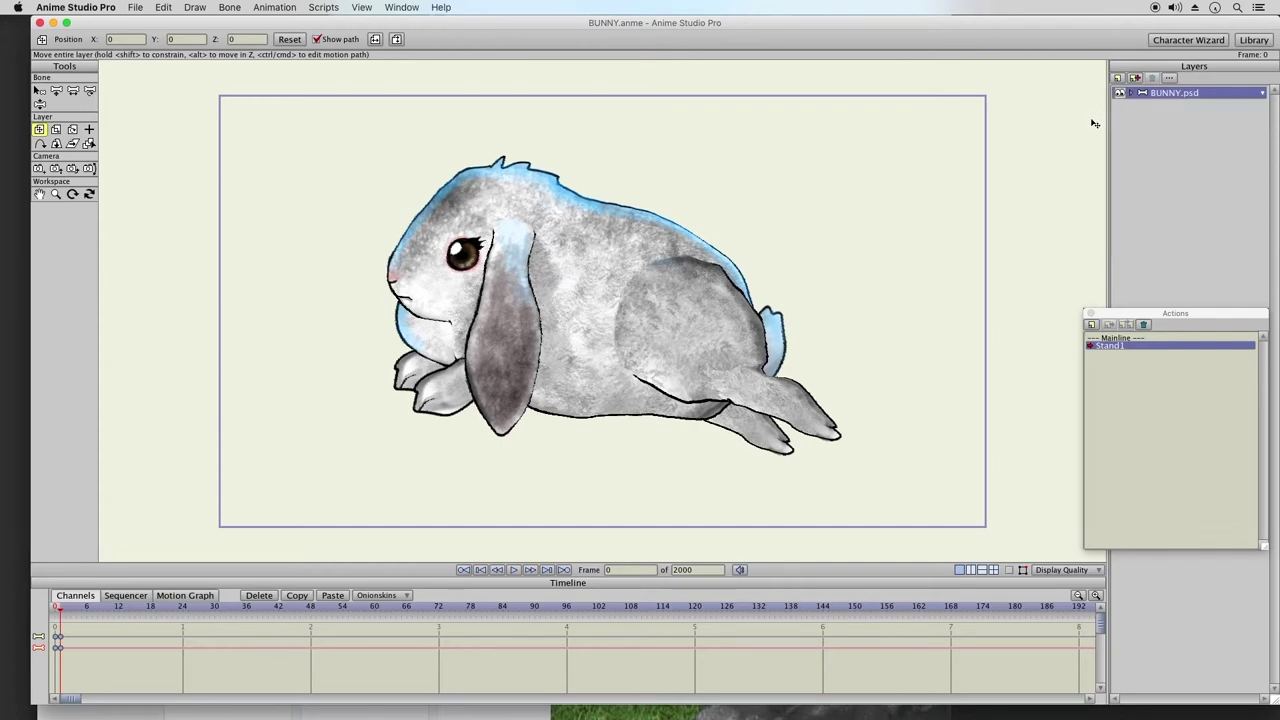
left_click(1132, 93)
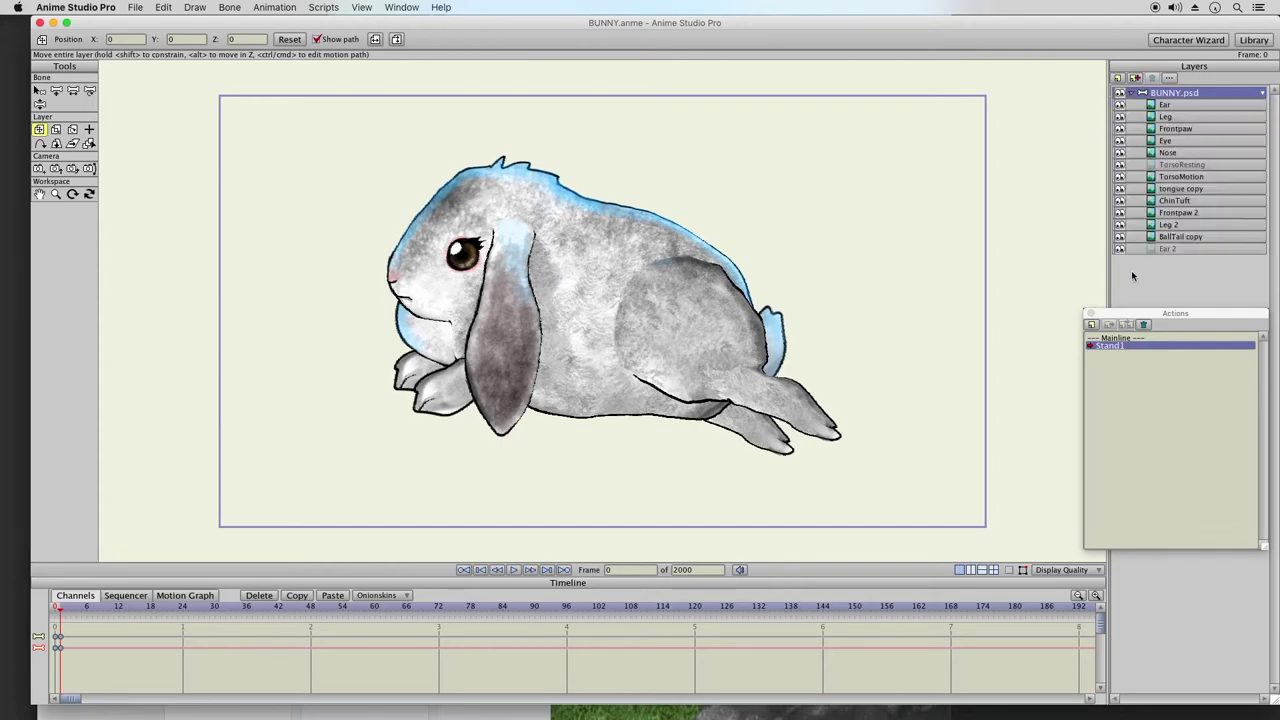
left_click(1120, 346)
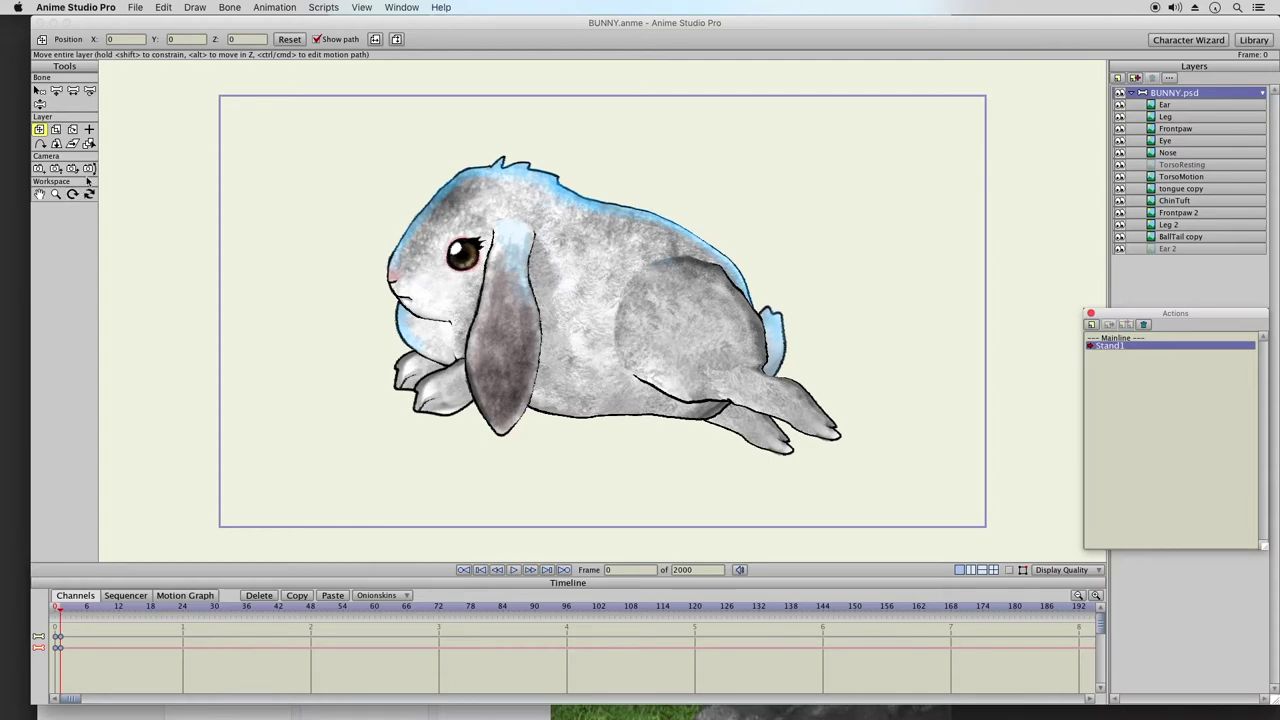
left_click(41, 104)
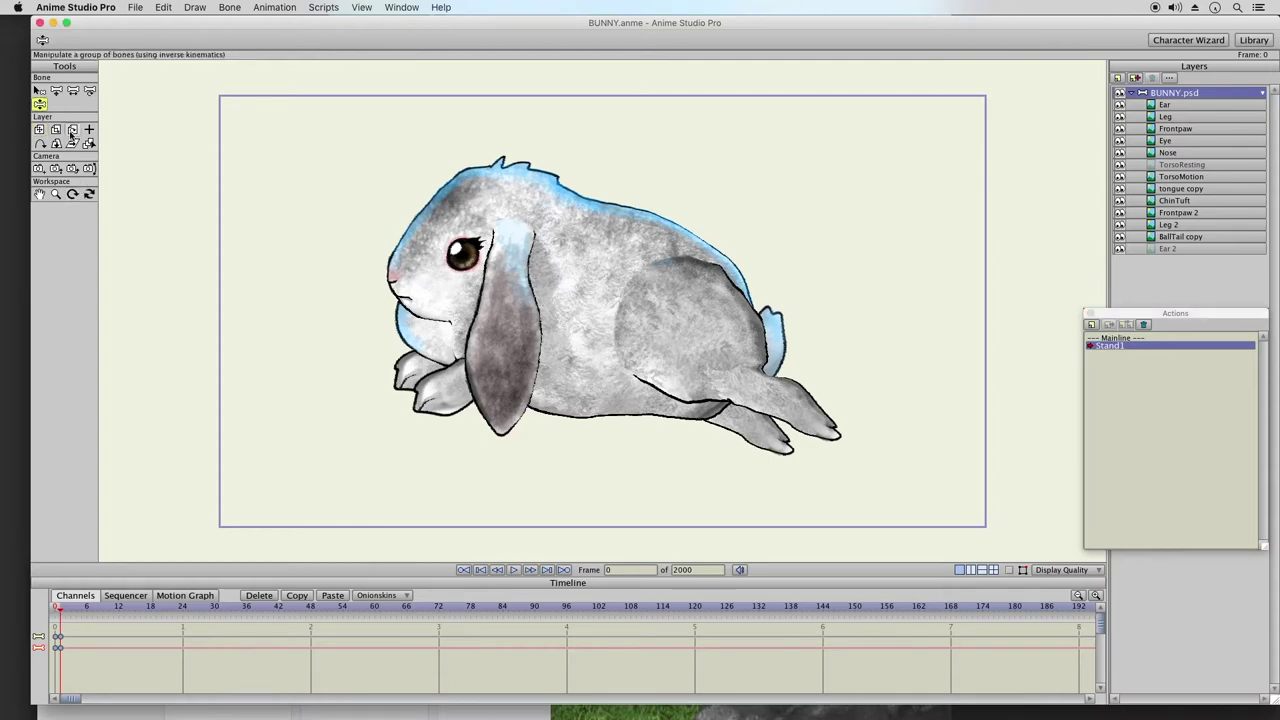
- Reopen BUNNY.anme from the recent files, discarding the test pose changes
left_click(135, 8)
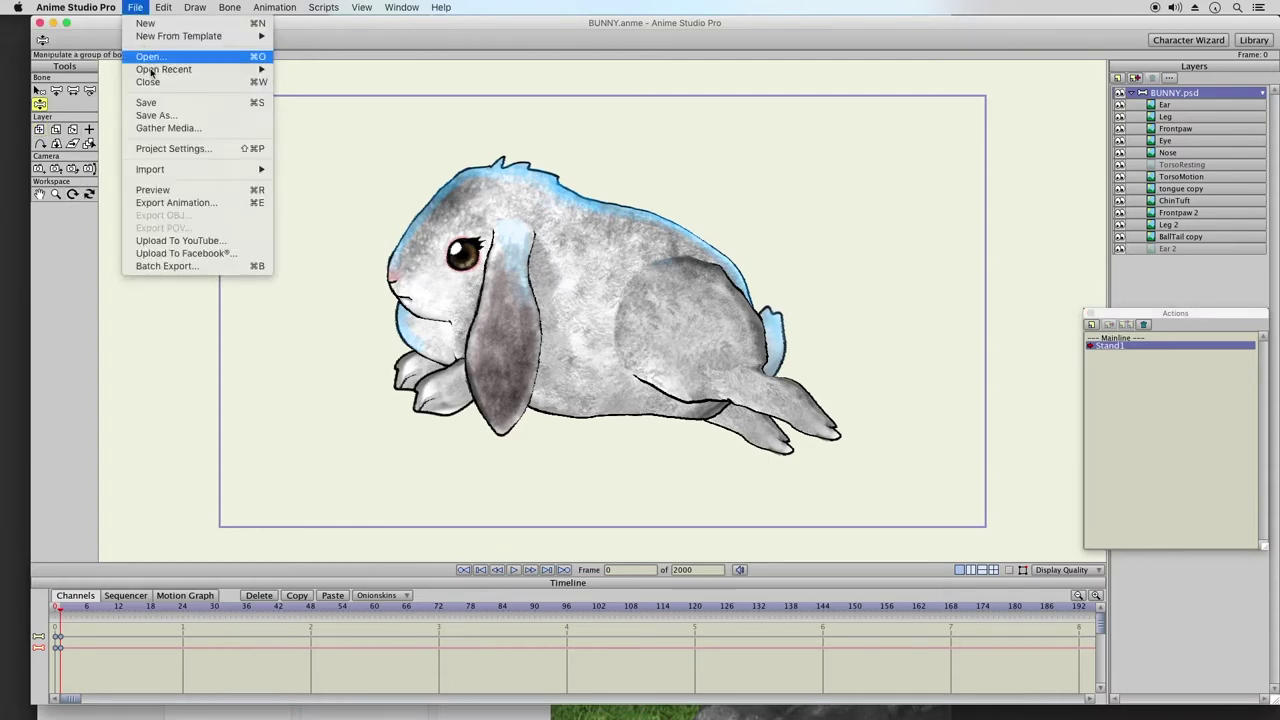
mouse_move(232, 70)
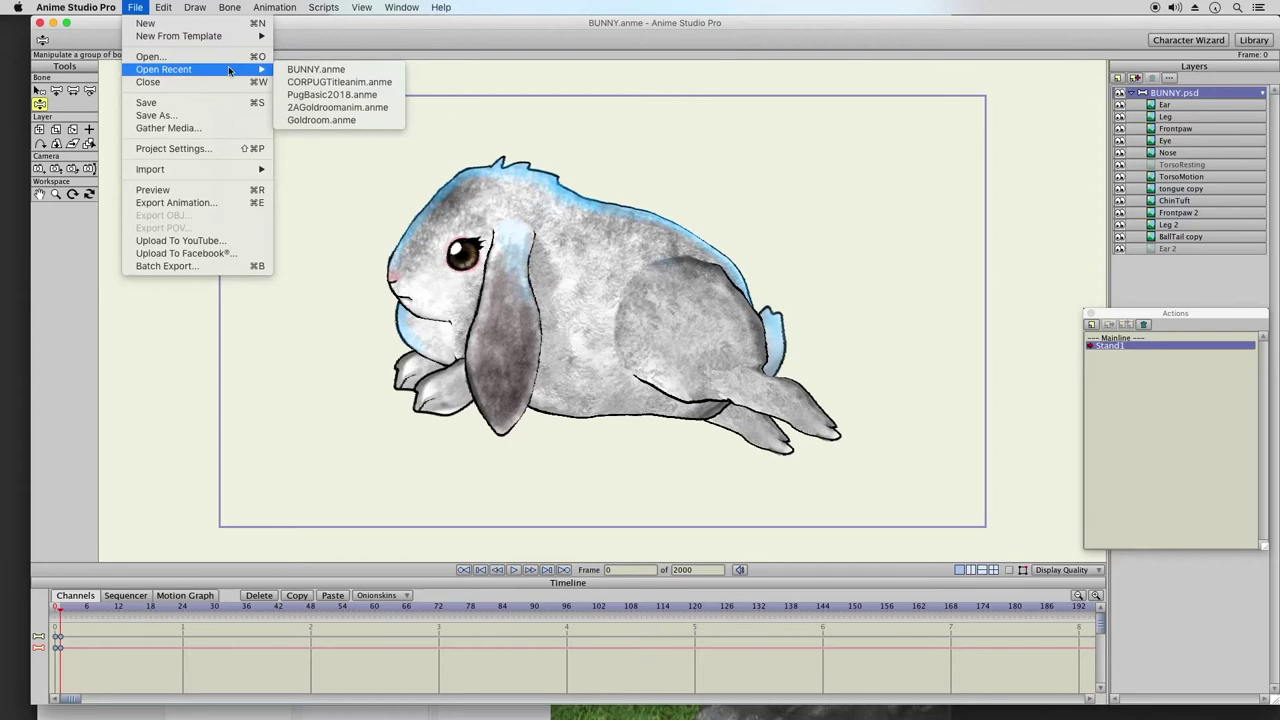
left_click(327, 70)
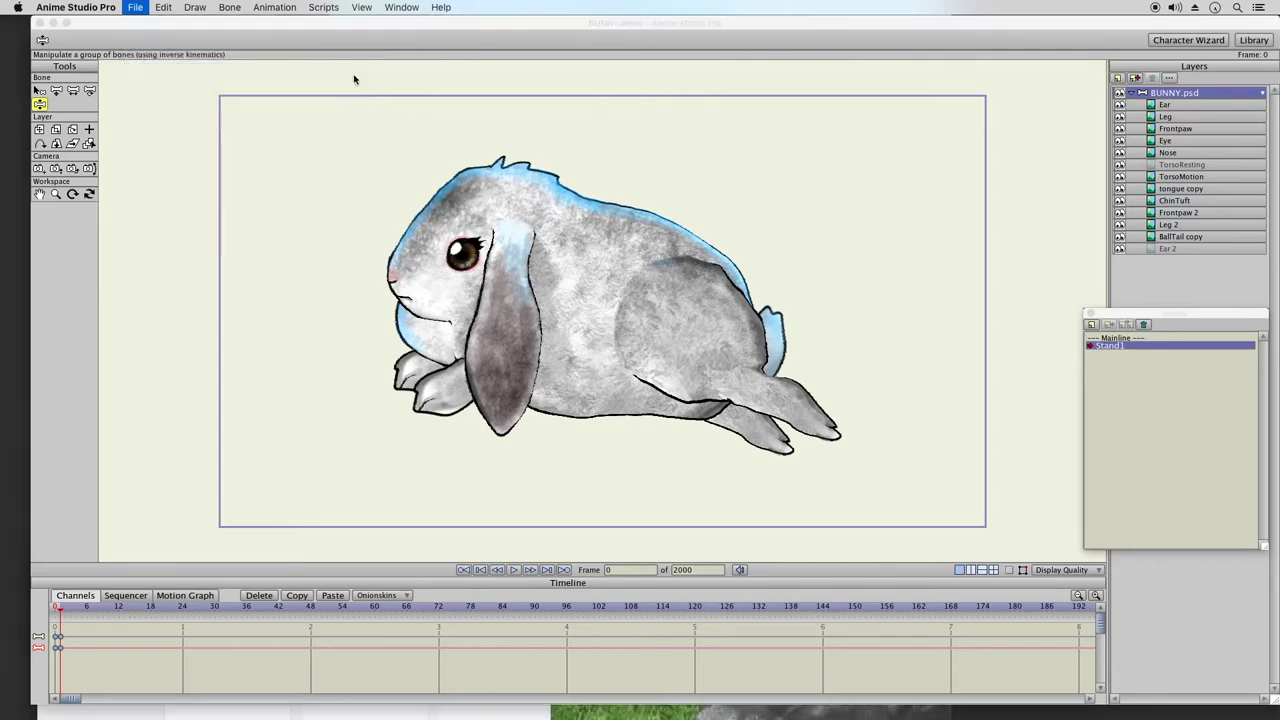
left_click(641, 396)
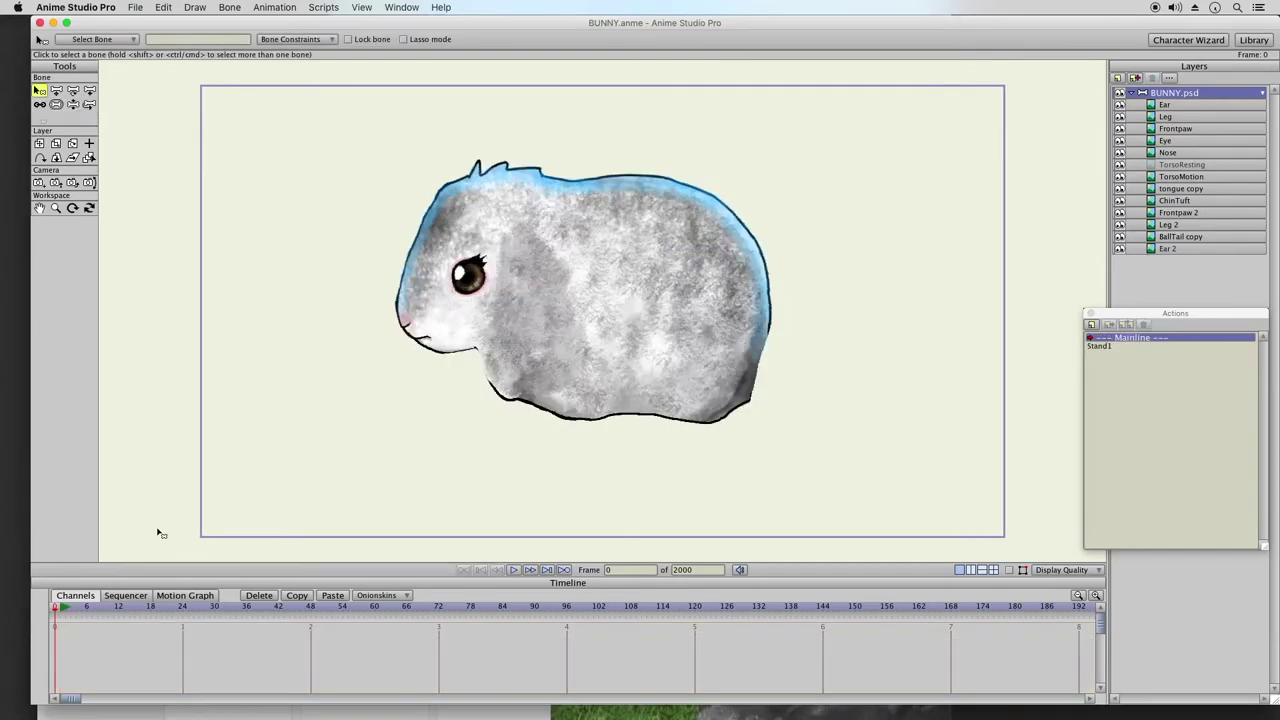
- Go to frame 1 and activate the Stand1 action for editing
left_click(66, 615)
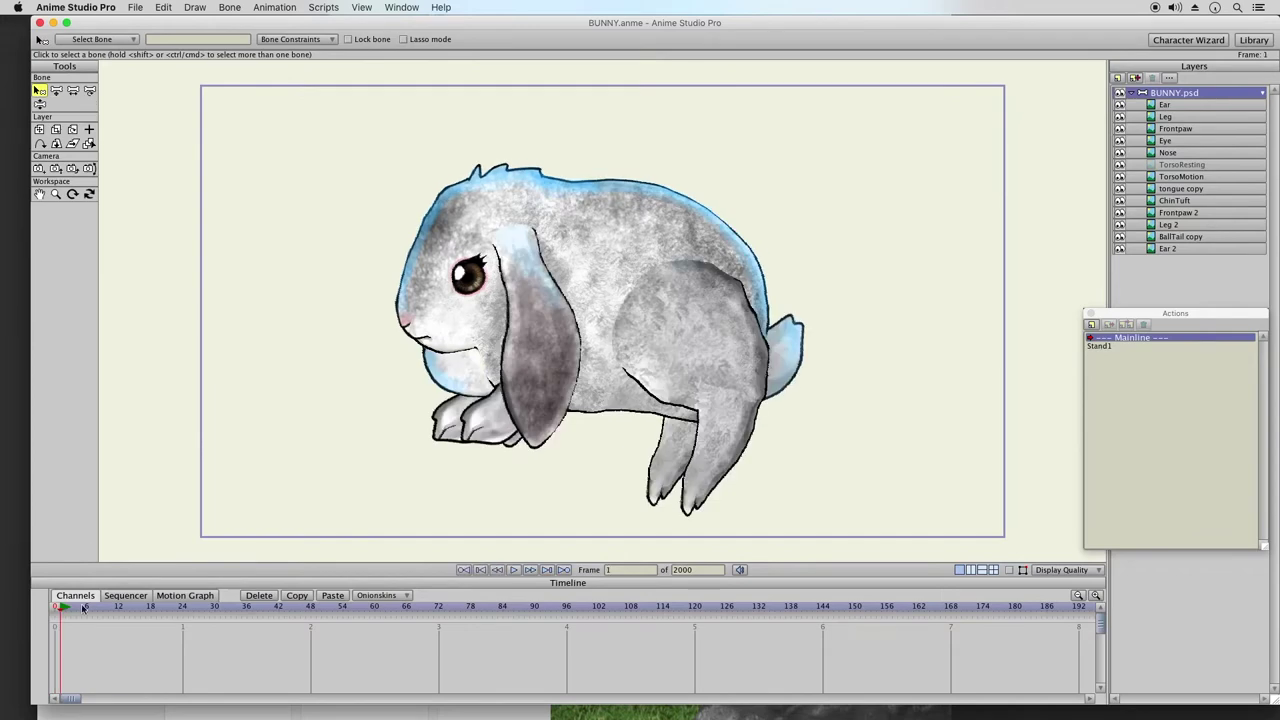
left_click(1111, 345)
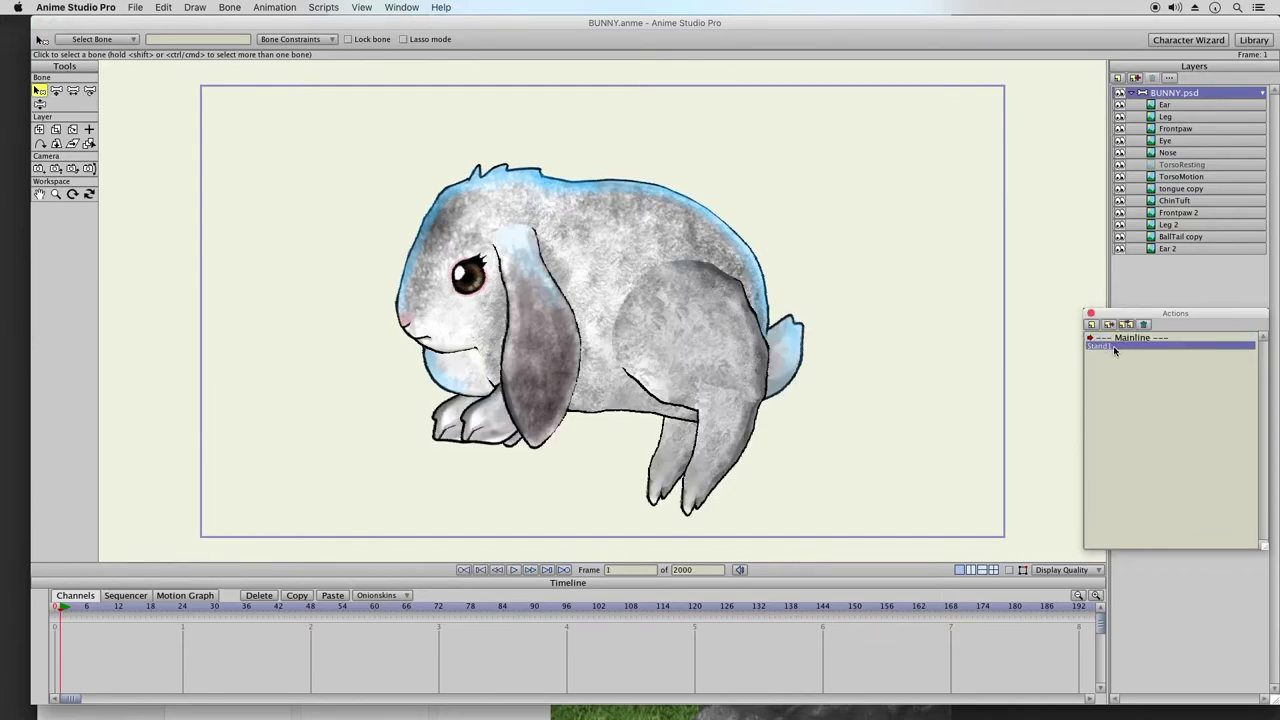
double_click(1113, 347)
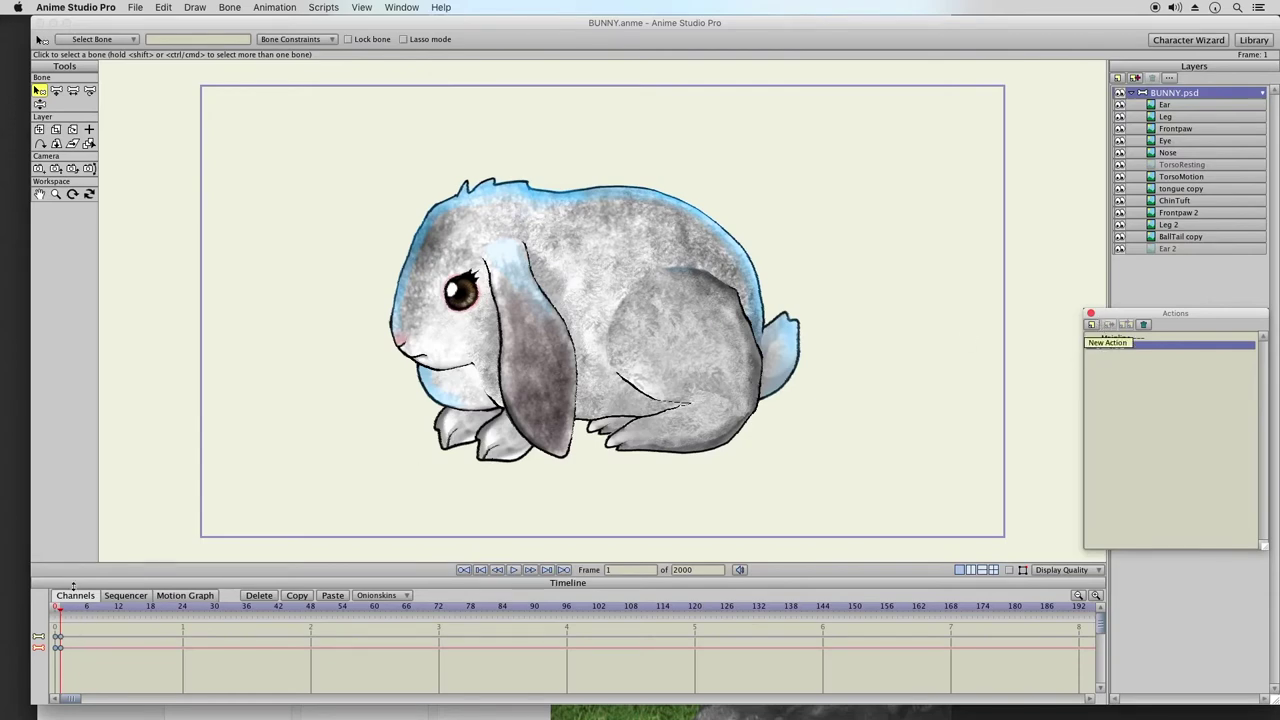
- Display the rig's bones over the artwork and select the lower bone at the bunny's rump near the tail
left_click(56, 90)
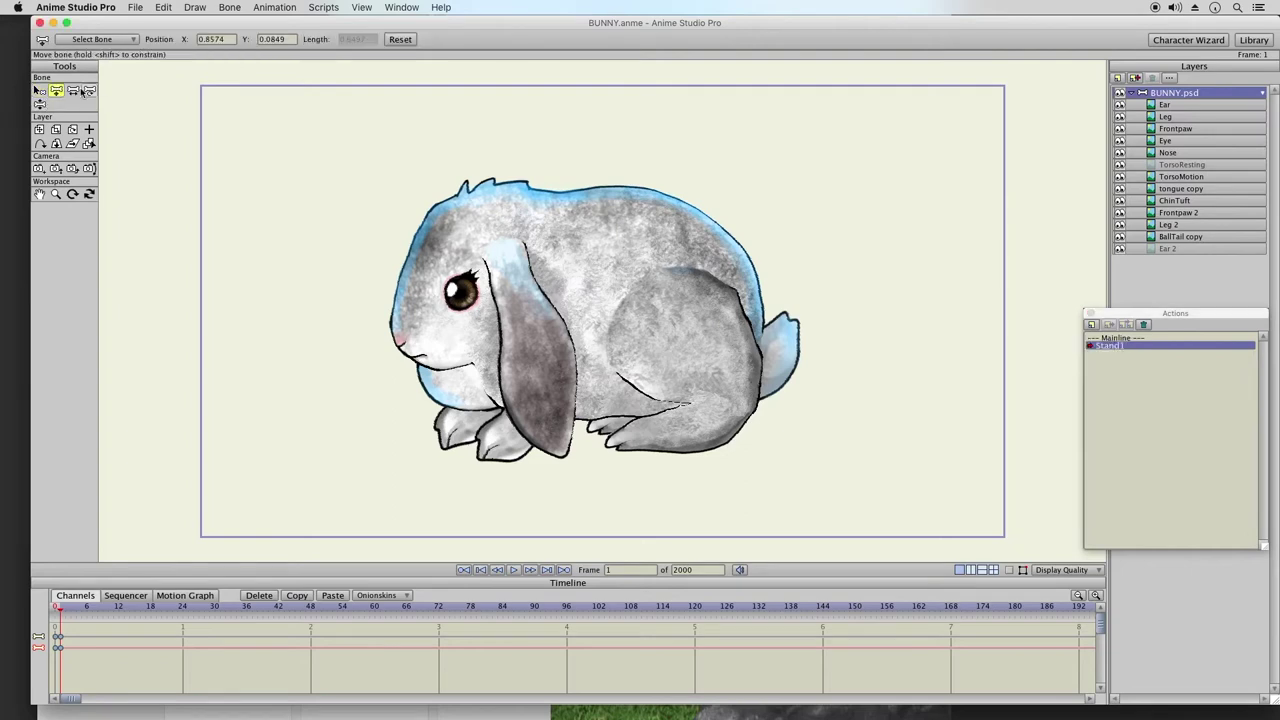
left_click(1009, 569)
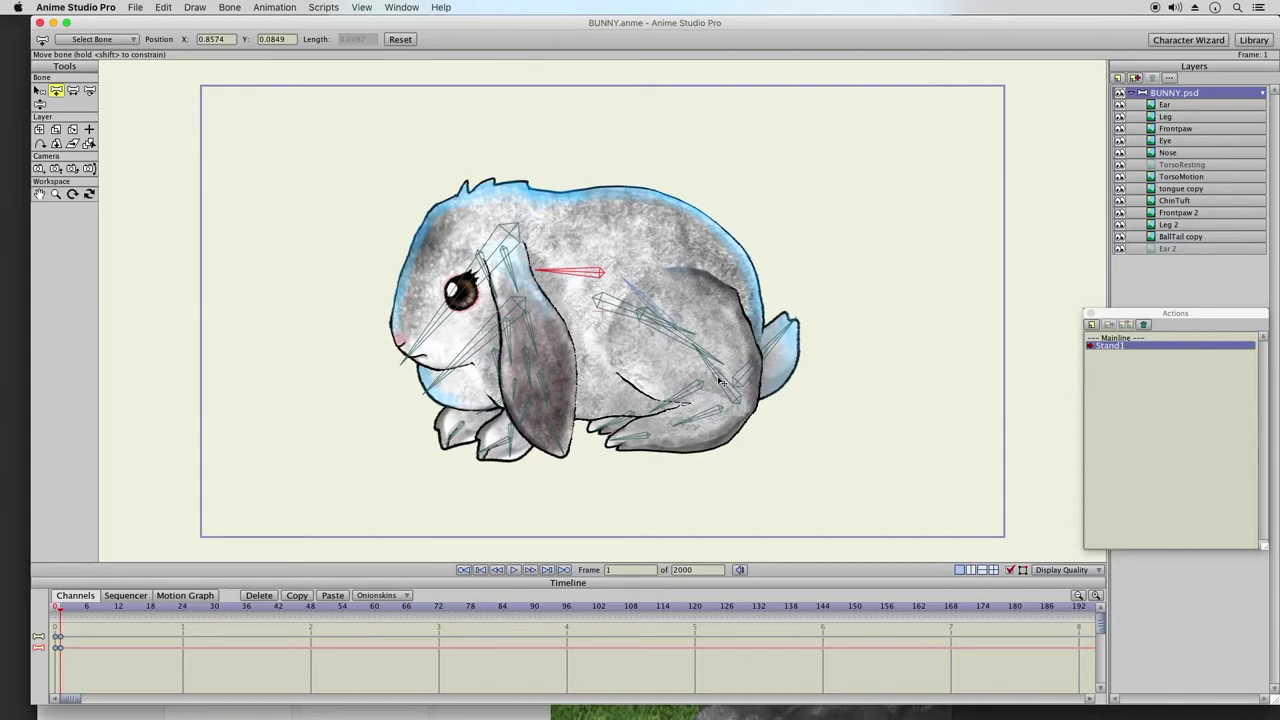
left_click(718, 380)
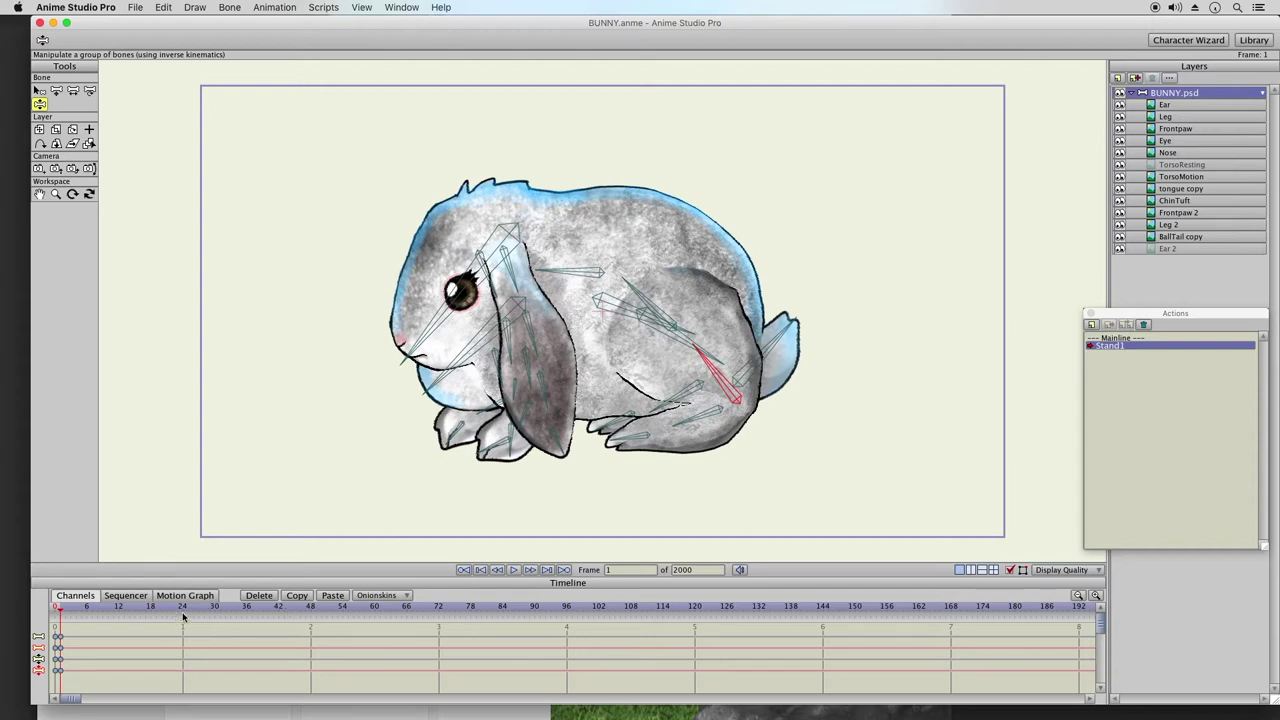
- Copy the Stand1 action's starting keyframes at frame 1 and paste them at frame 48
left_click_drag(81, 634, 57, 688)
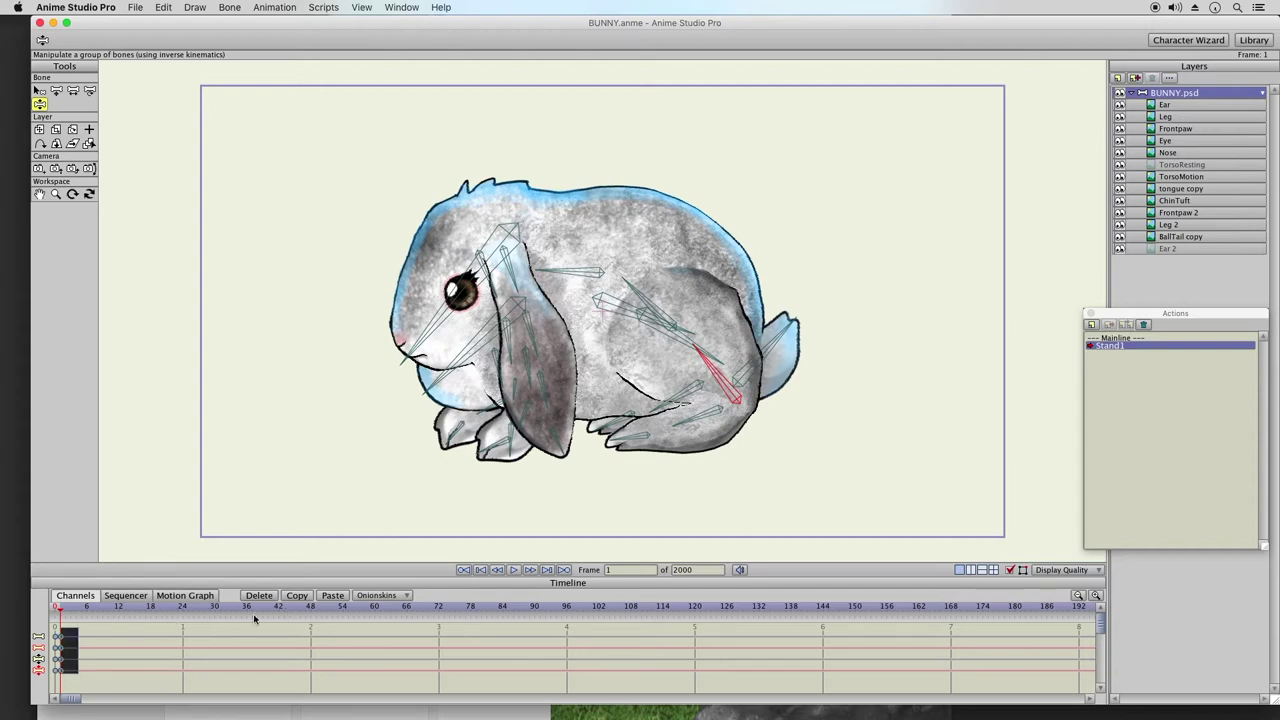
left_click(311, 608)
left_click(332, 595)
- At frame 24, nudge the head and chin tuft bones to key an in-between pose
left_click(185, 608)
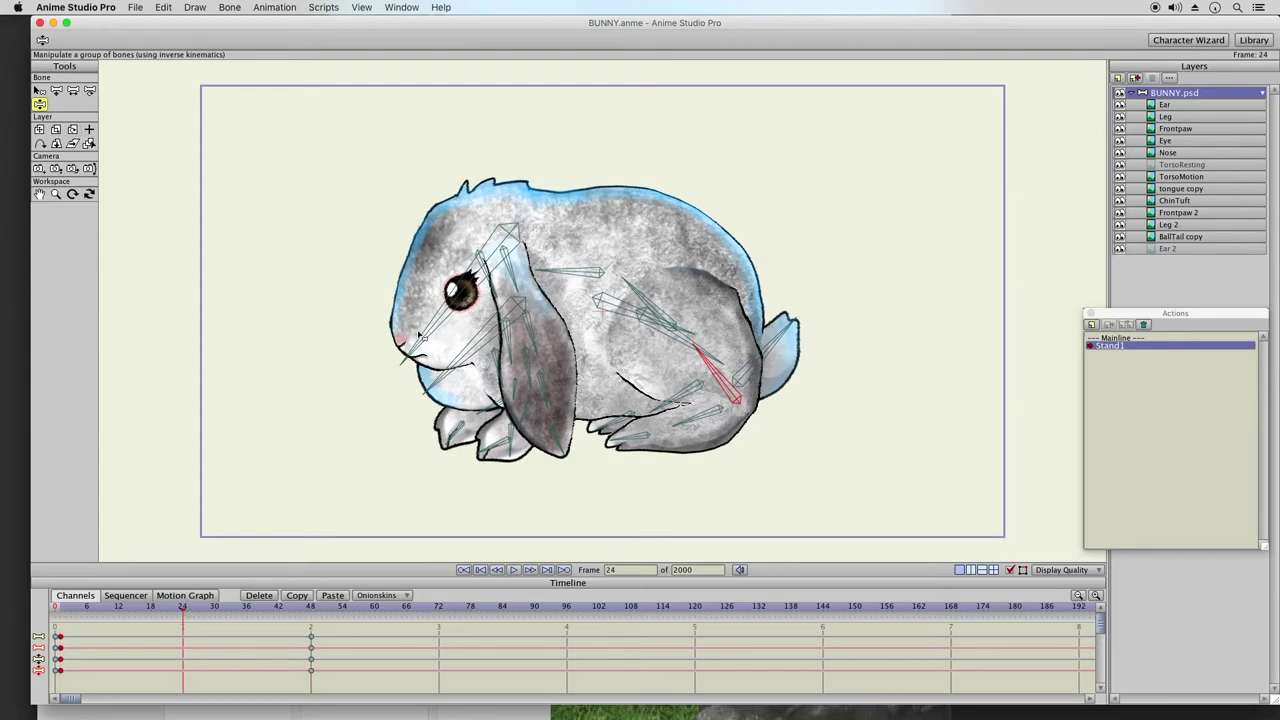
left_click(421, 347)
left_click_drag(421, 347, 440, 392)
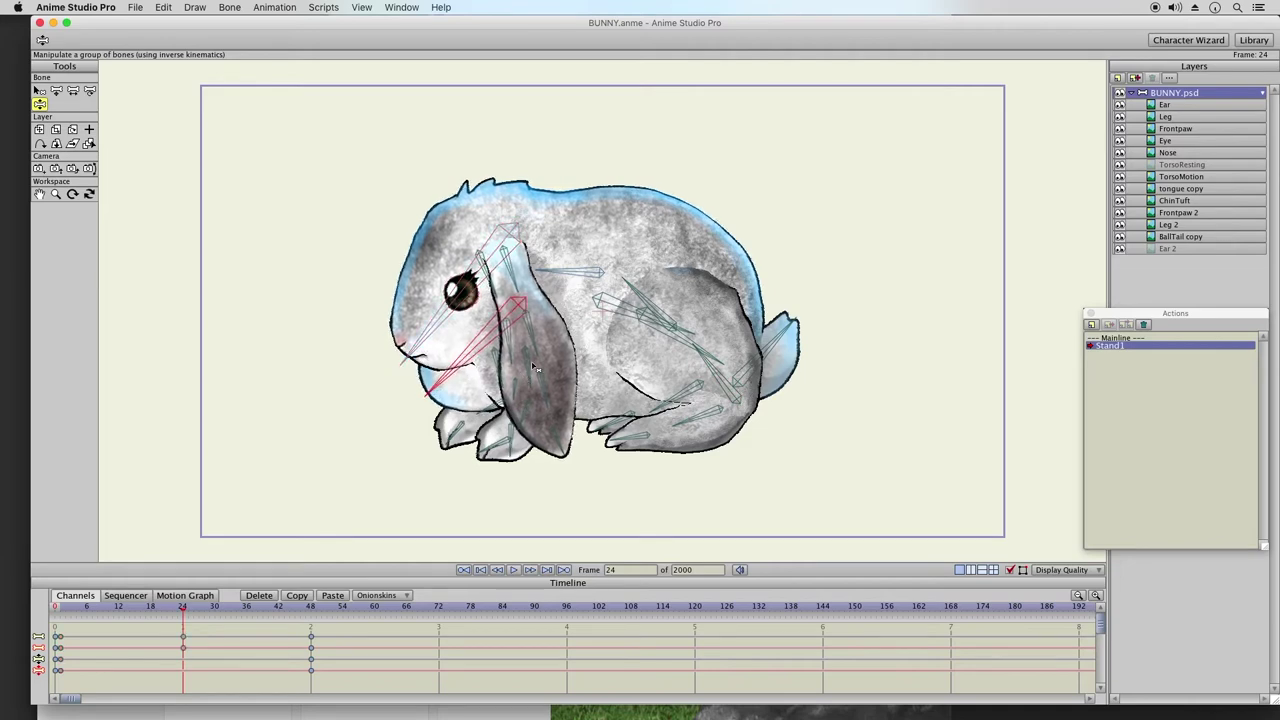
- At frame 24, swing the ear tip toward the front paws and nudge the front paw, shoulder and tail bones
left_click_drag(551, 453, 537, 514)
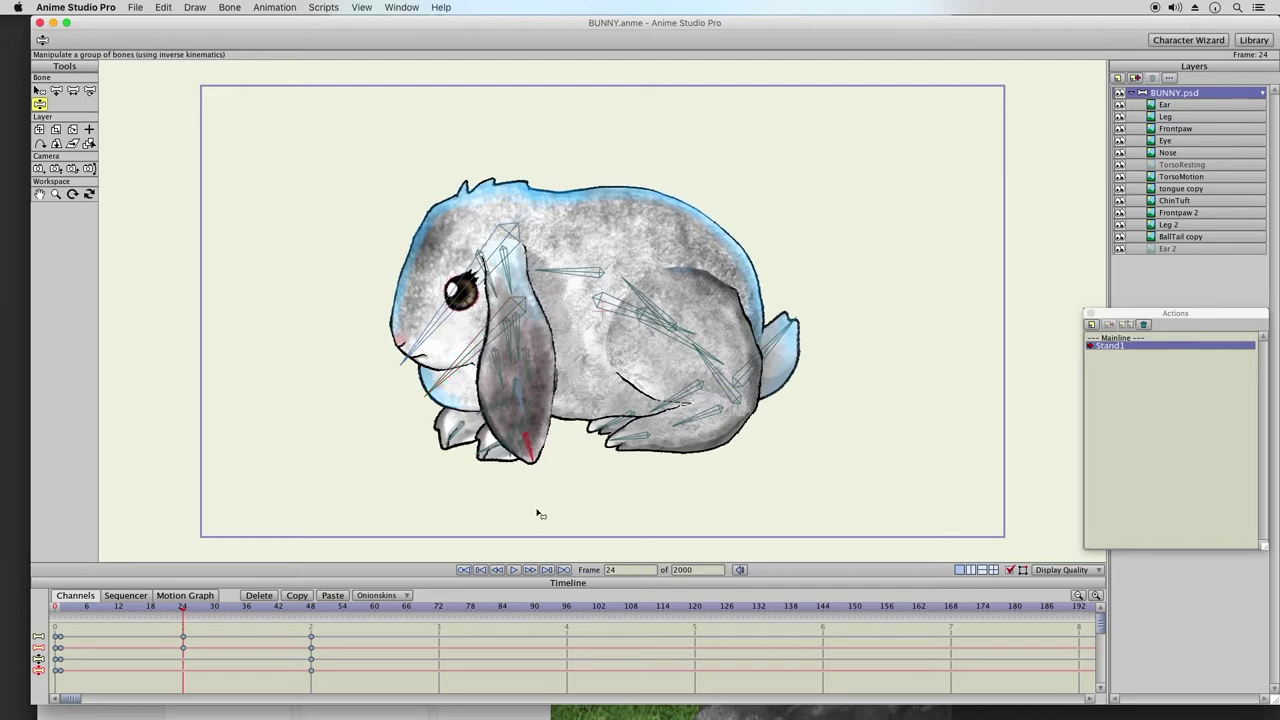
left_click(452, 445)
left_click_drag(452, 445, 500, 455)
left_click(549, 273)
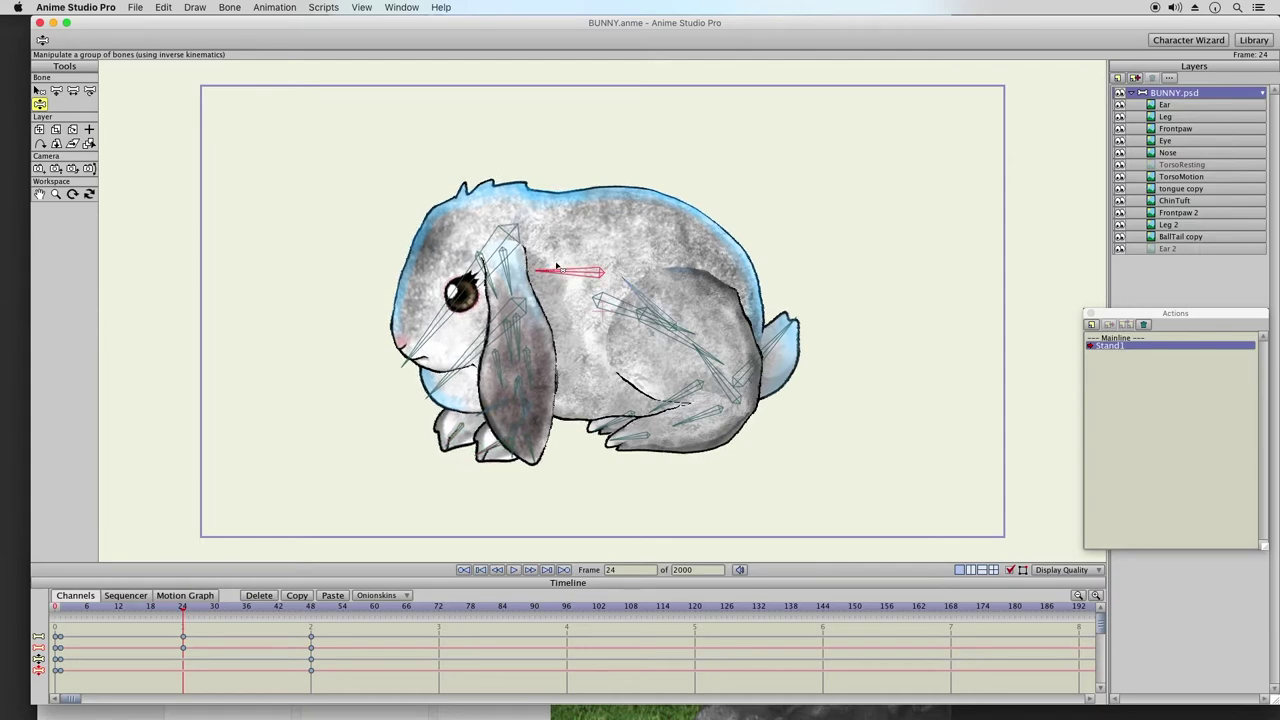
left_click_drag(786, 337, 772, 364)
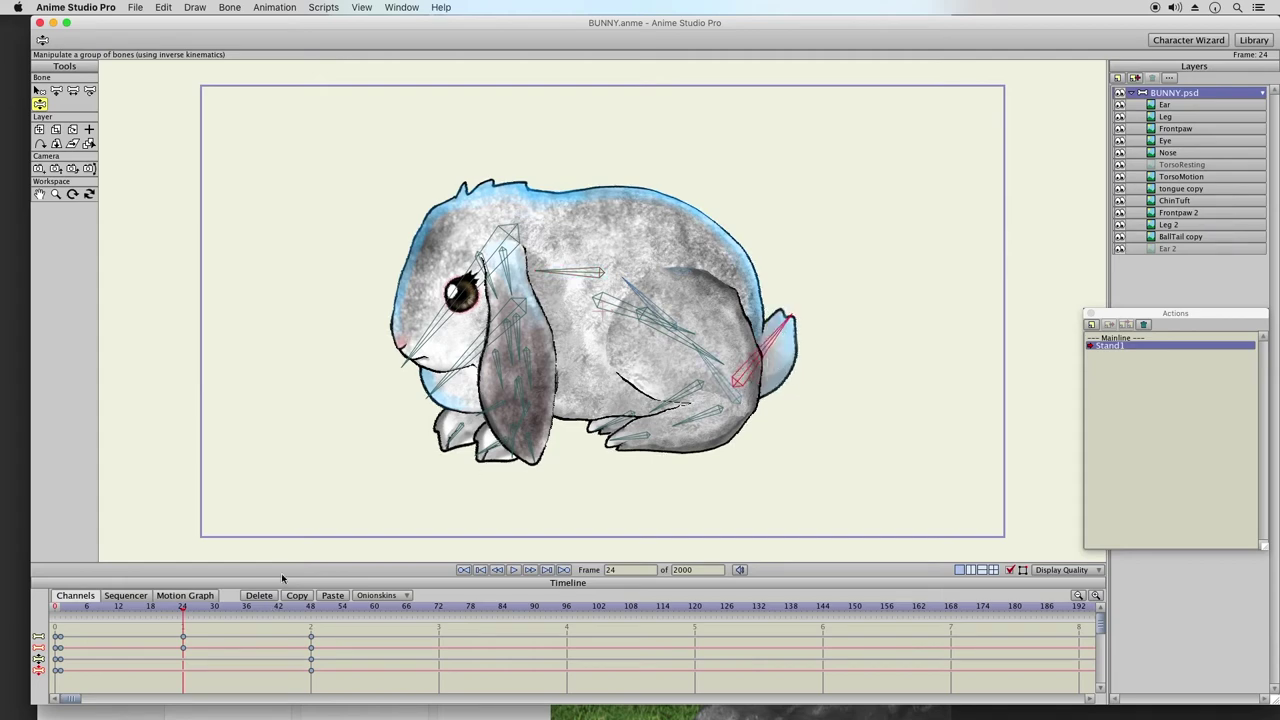
- At frames 12 and 37, swing the ear tip bone forward over the front paws to key the ear's motion
left_click_drag(66, 612, 118, 612)
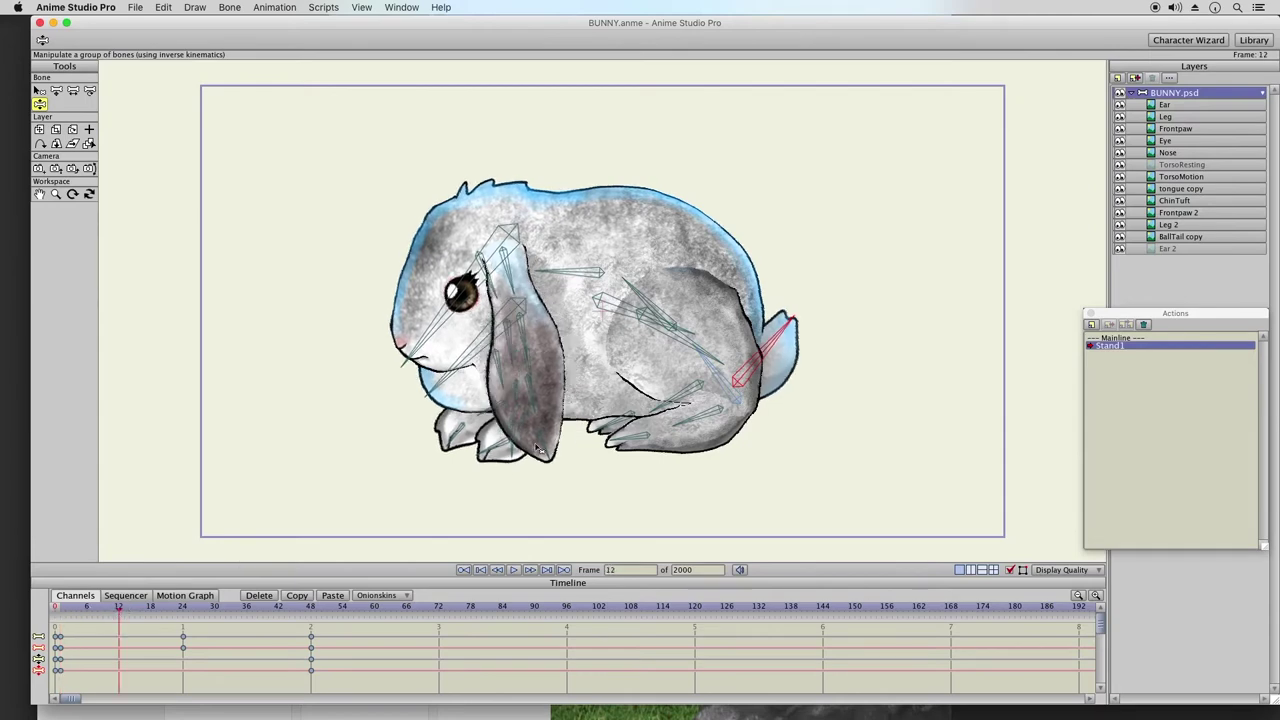
left_click_drag(545, 447, 495, 505)
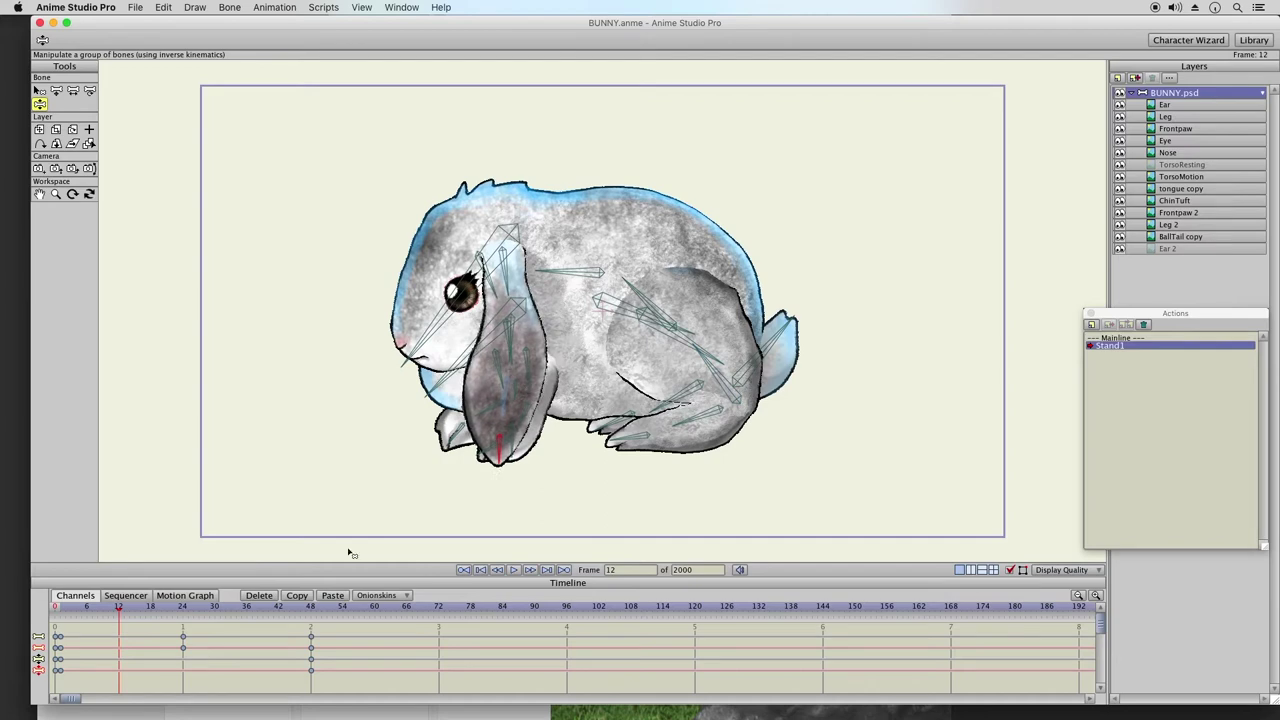
left_click(130, 611)
left_click_drag(130, 611, 254, 608)
left_click_drag(551, 452, 495, 510)
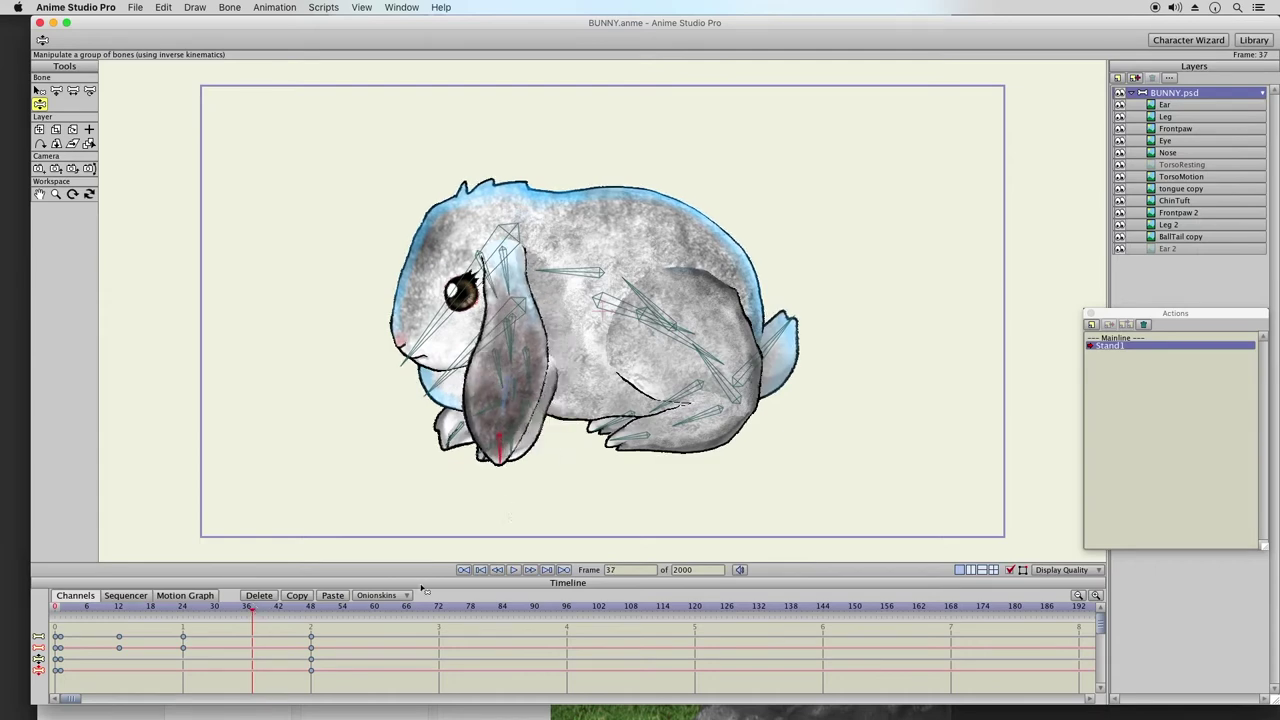
- Go to frame 48, play the action back, and review the motion in its opening frames
left_click(311, 609)
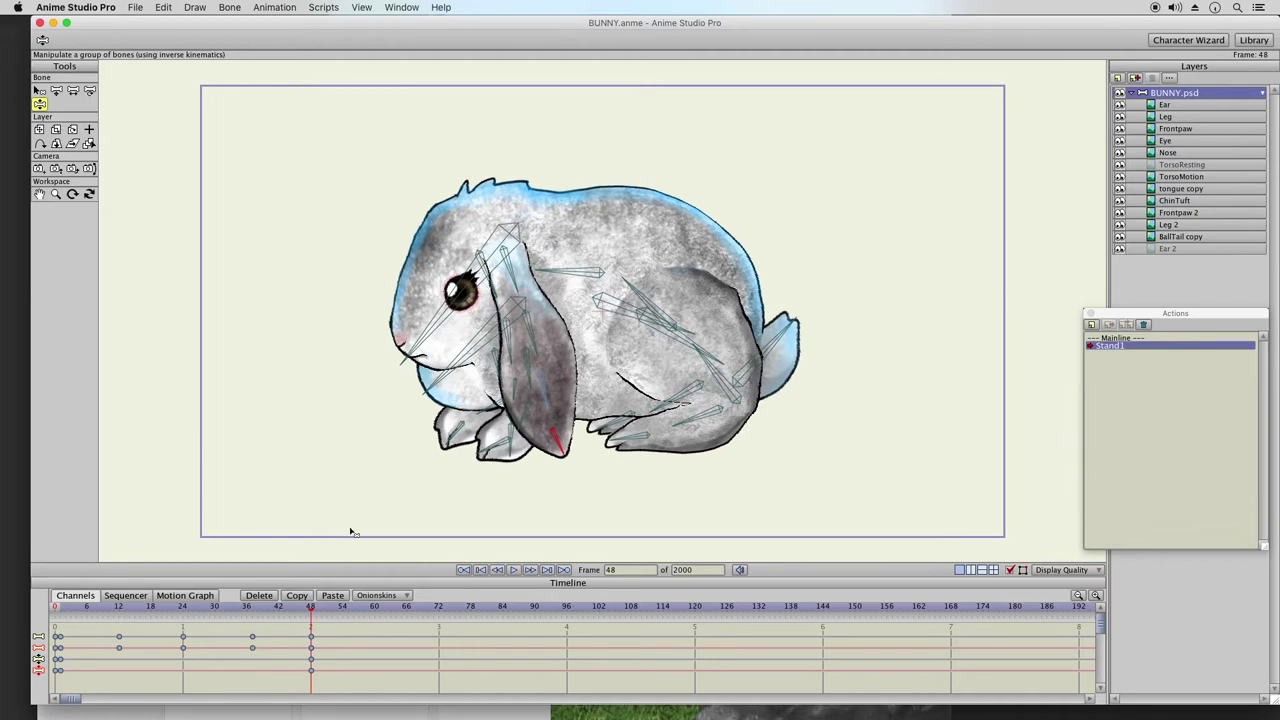
left_click(511, 570)
left_click(463, 570)
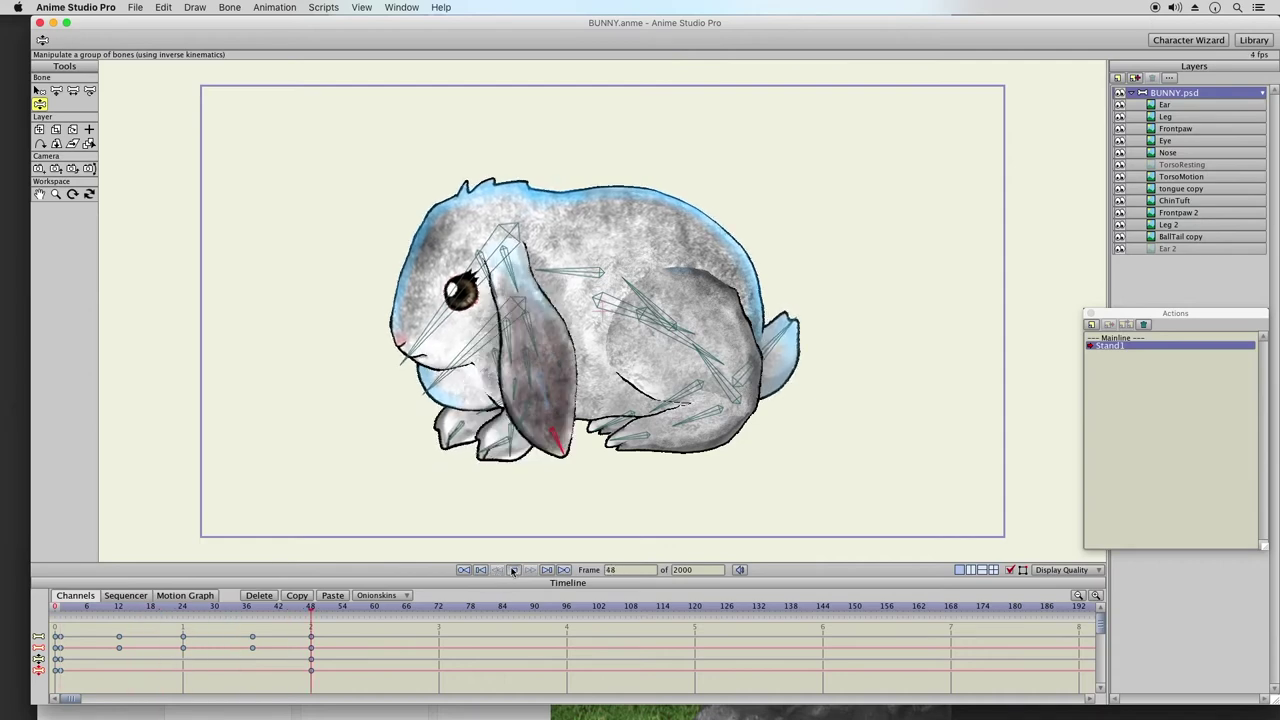
left_click_drag(62, 612, 115, 624)
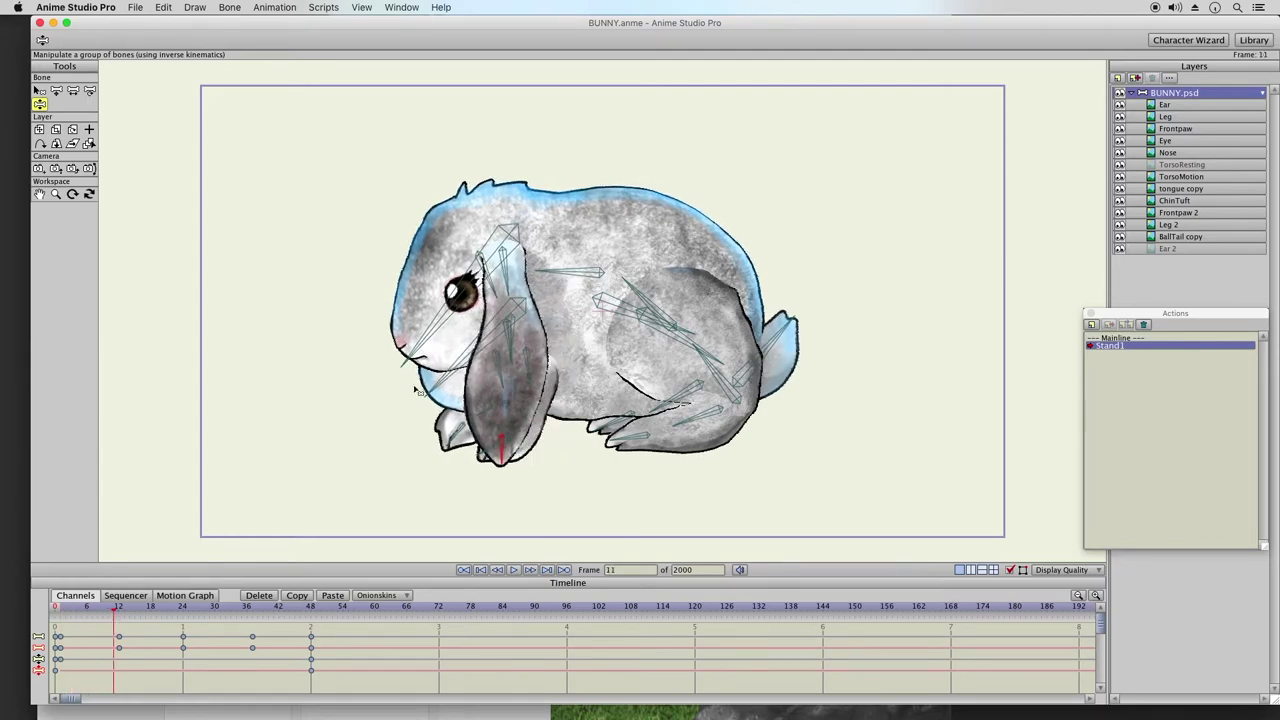
left_click(59, 608)
- Lower the chin tuft bone slightly at frame 24 and adjust it again at frame 37
left_click_drag(62, 612, 183, 621)
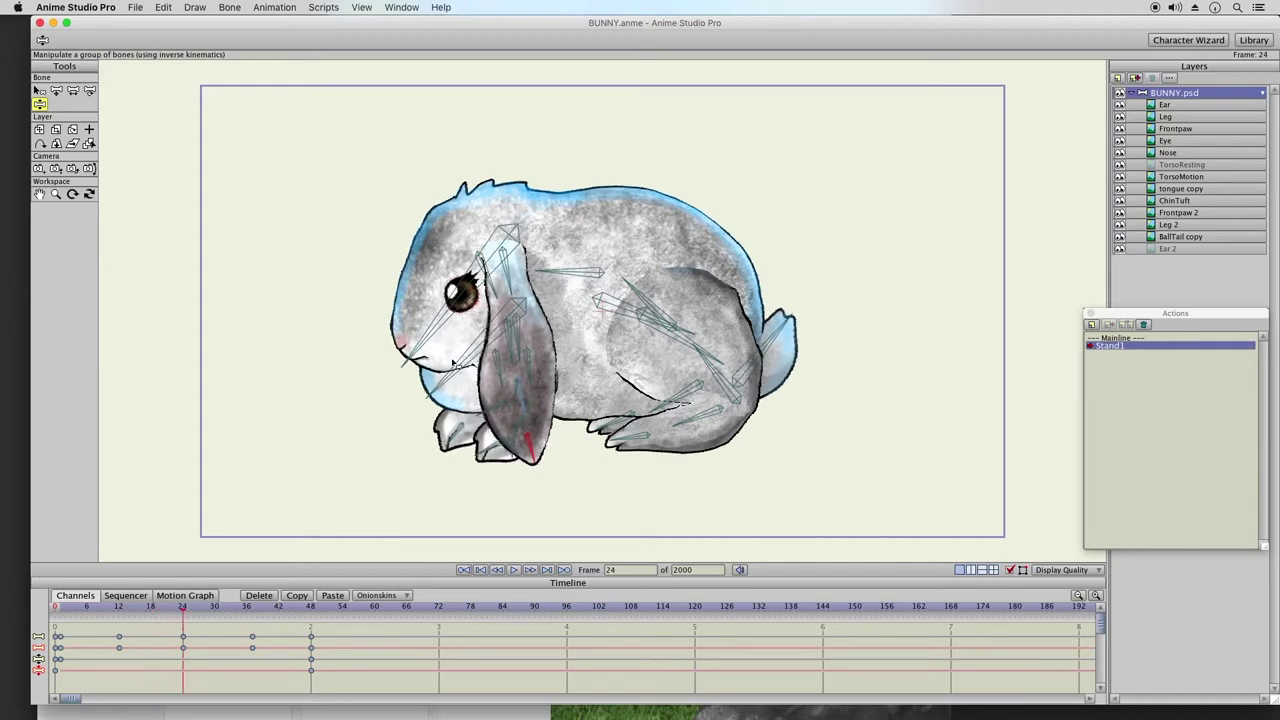
left_click_drag(431, 400, 435, 406)
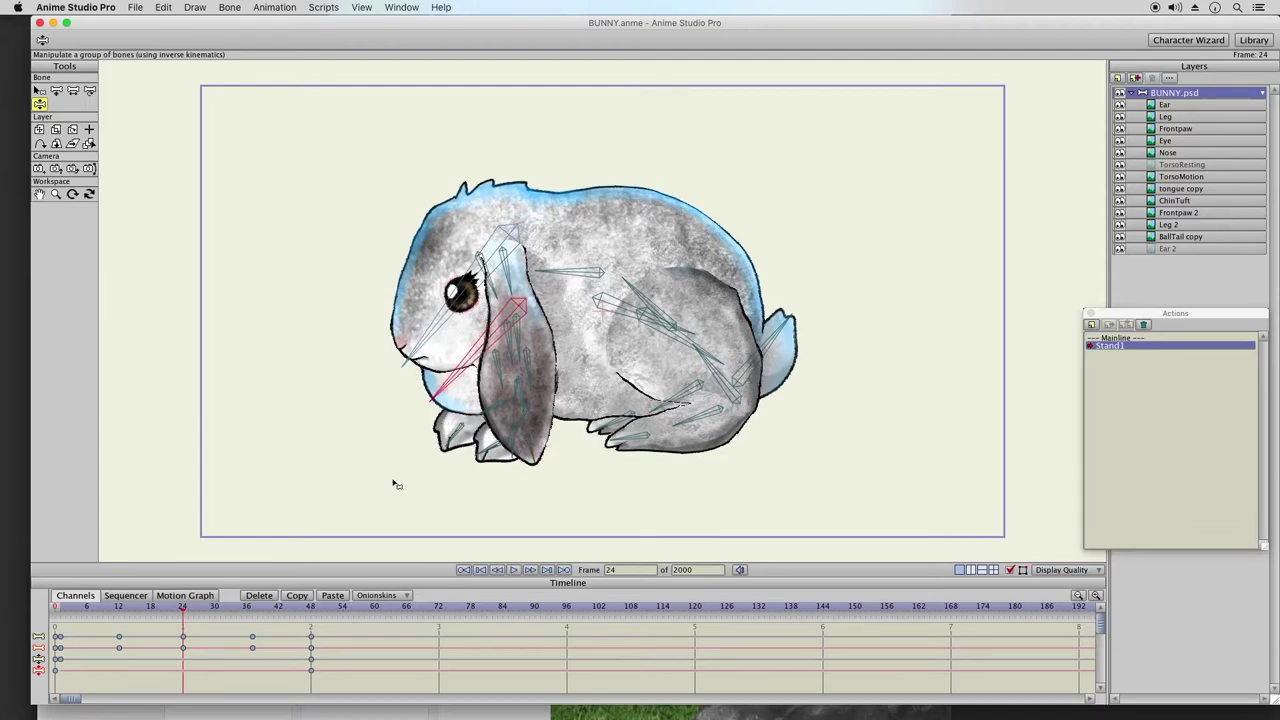
left_click_drag(186, 609, 252, 614)
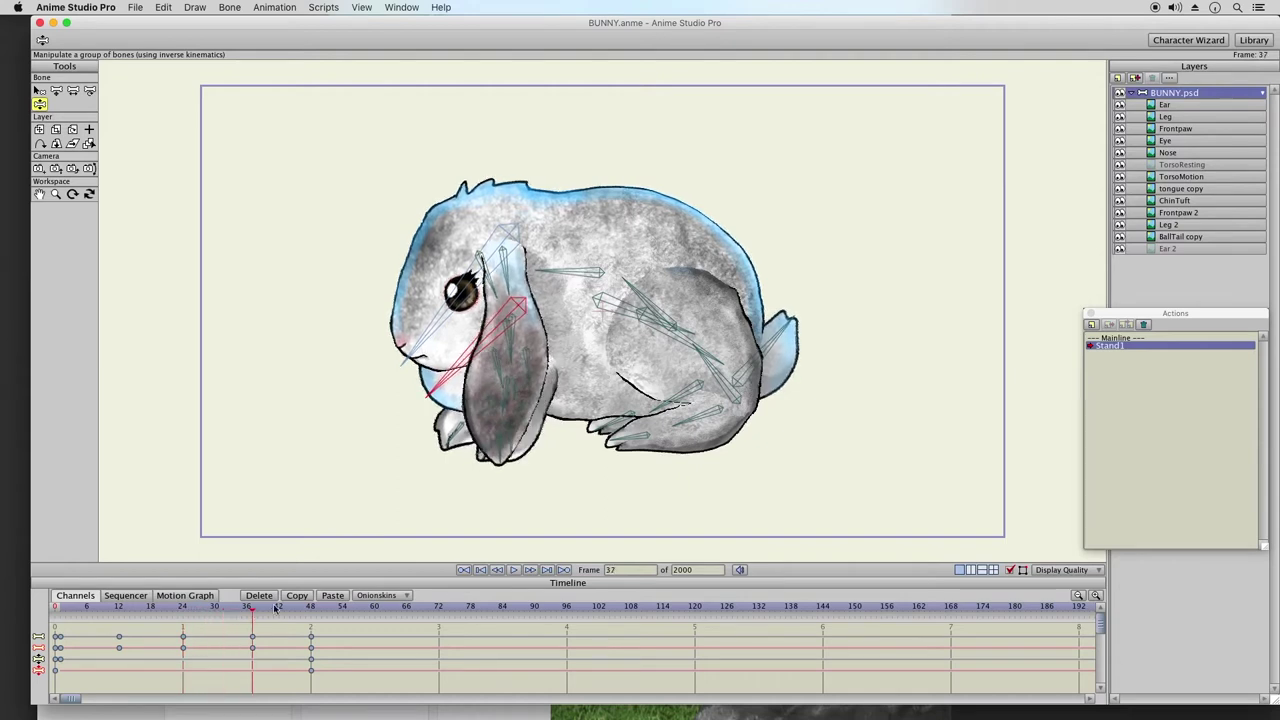
mouse_move(428, 395)
left_mouse_down()
mouse_move(423, 378)
mouse_move(428, 396)
left_mouse_up()
- At frame 42, key a small in-between pose by nudging the chin tuft, head, ear tip, hind foot, tail and shoulder bones
left_click_drag(174, 611, 279, 613)
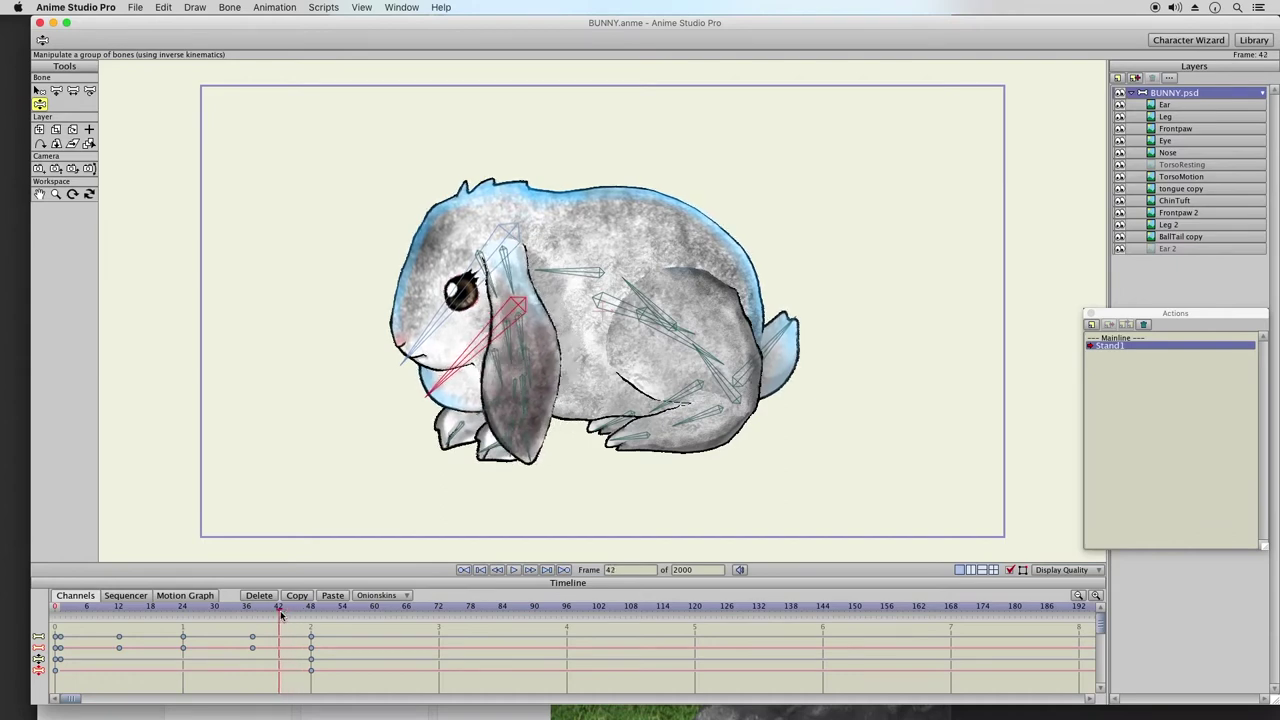
left_click_drag(245, 608, 279, 608)
left_click_drag(427, 400, 410, 370)
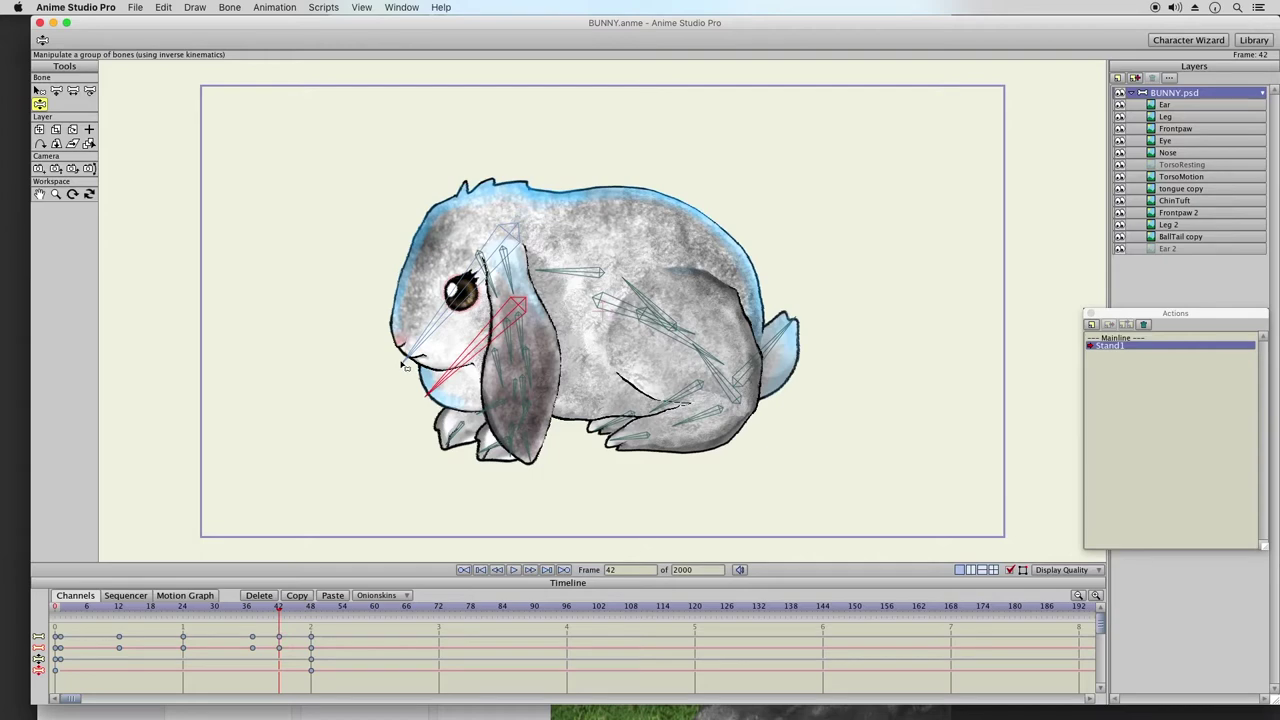
left_click_drag(533, 465, 502, 462)
left_click(620, 440)
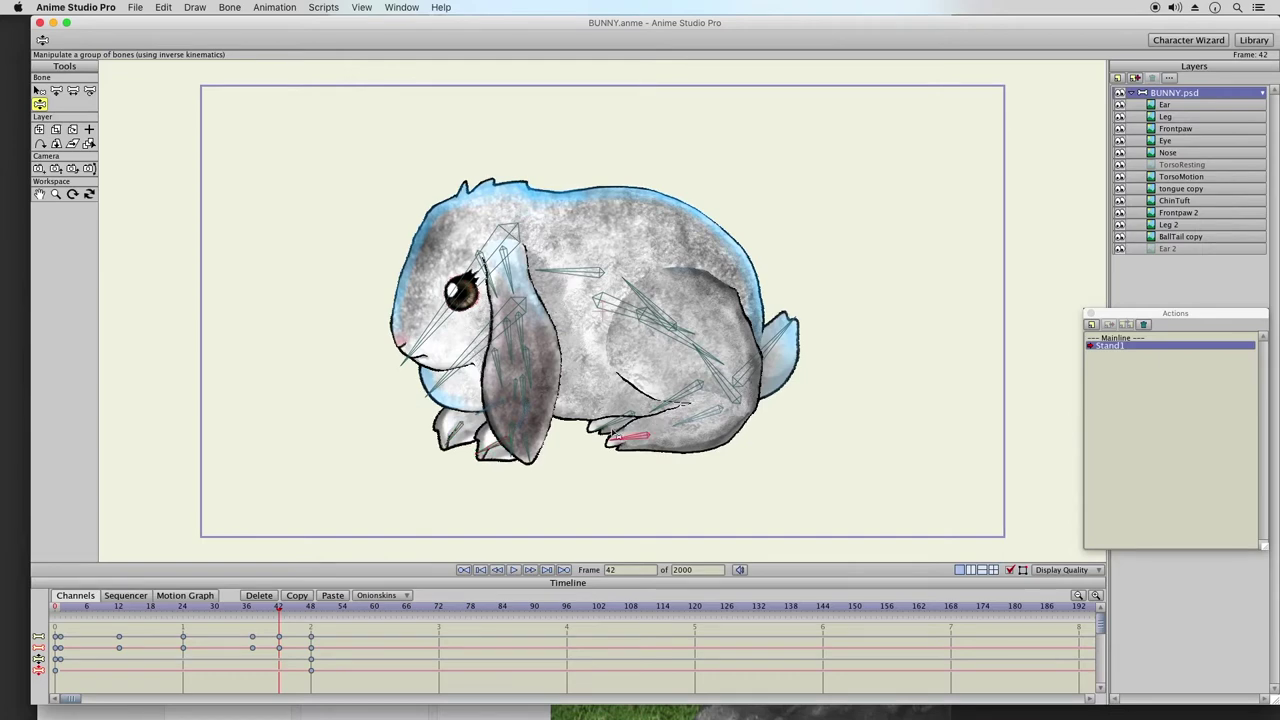
left_click(776, 345)
left_click(560, 272)
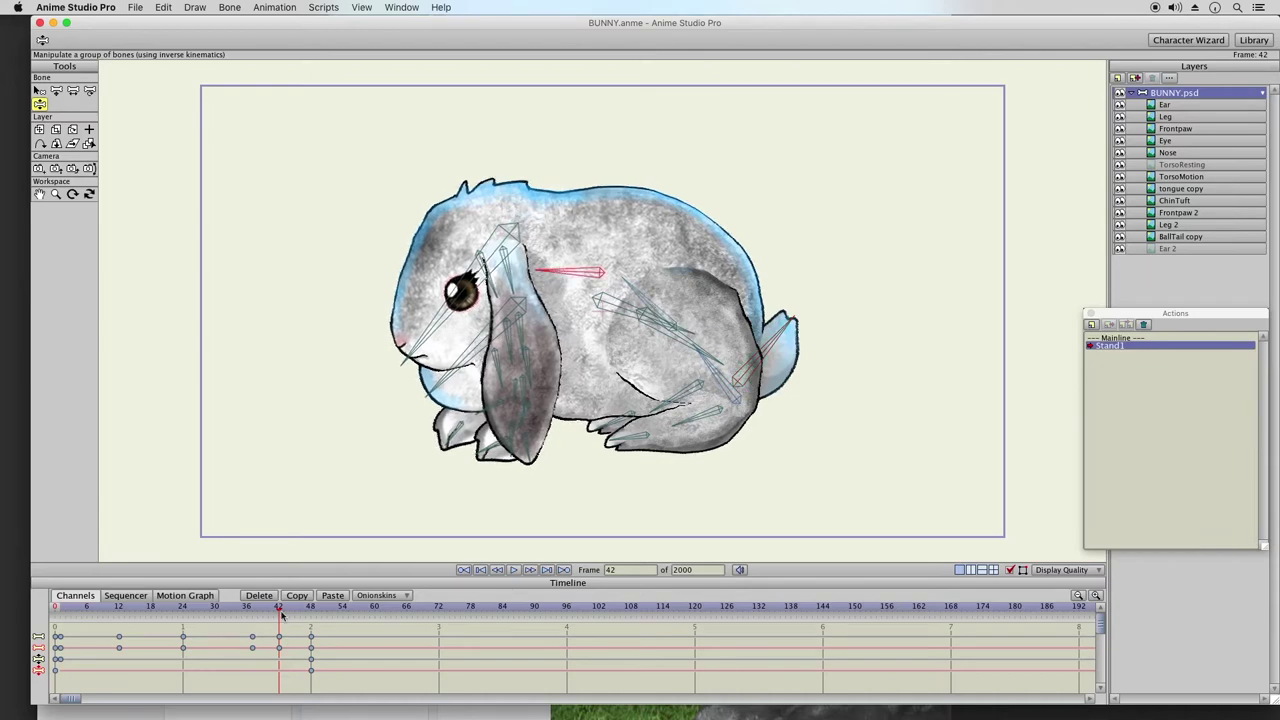
- Add keyframes at frame 45 in the bone channels and move them to frame 48 in place of the existing ones
left_click_drag(239, 612, 310, 614)
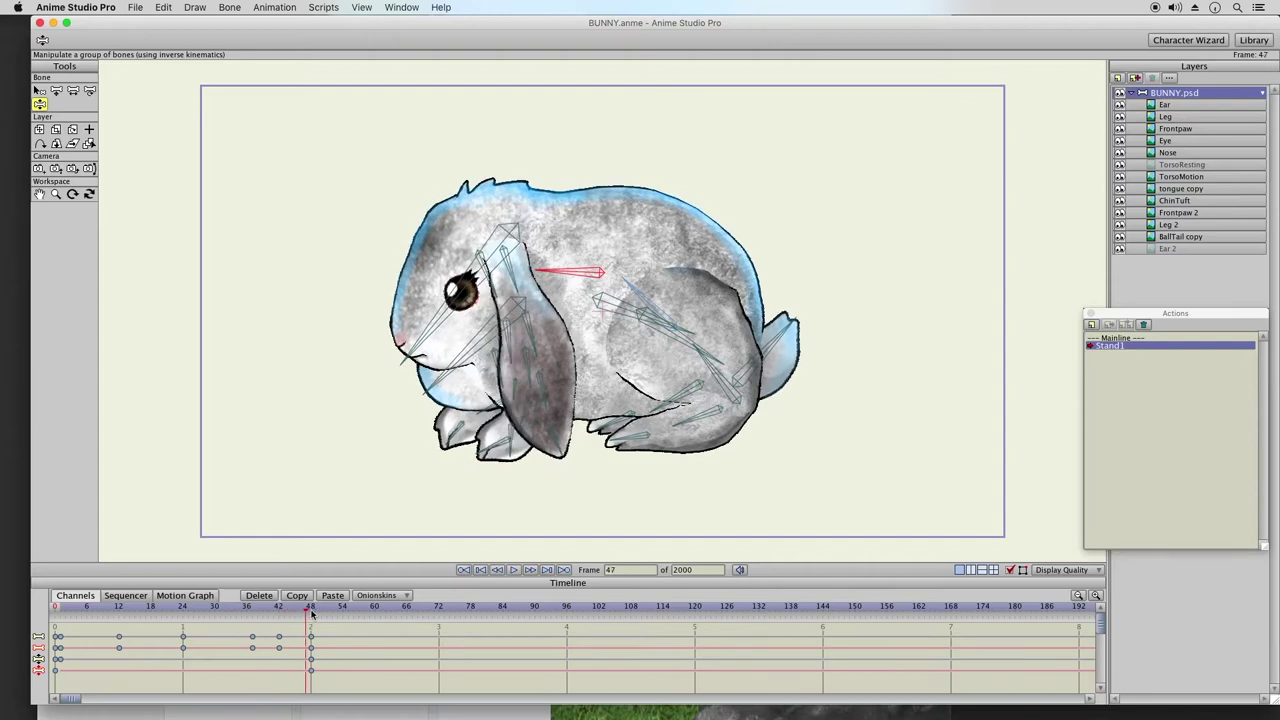
left_click(62, 610)
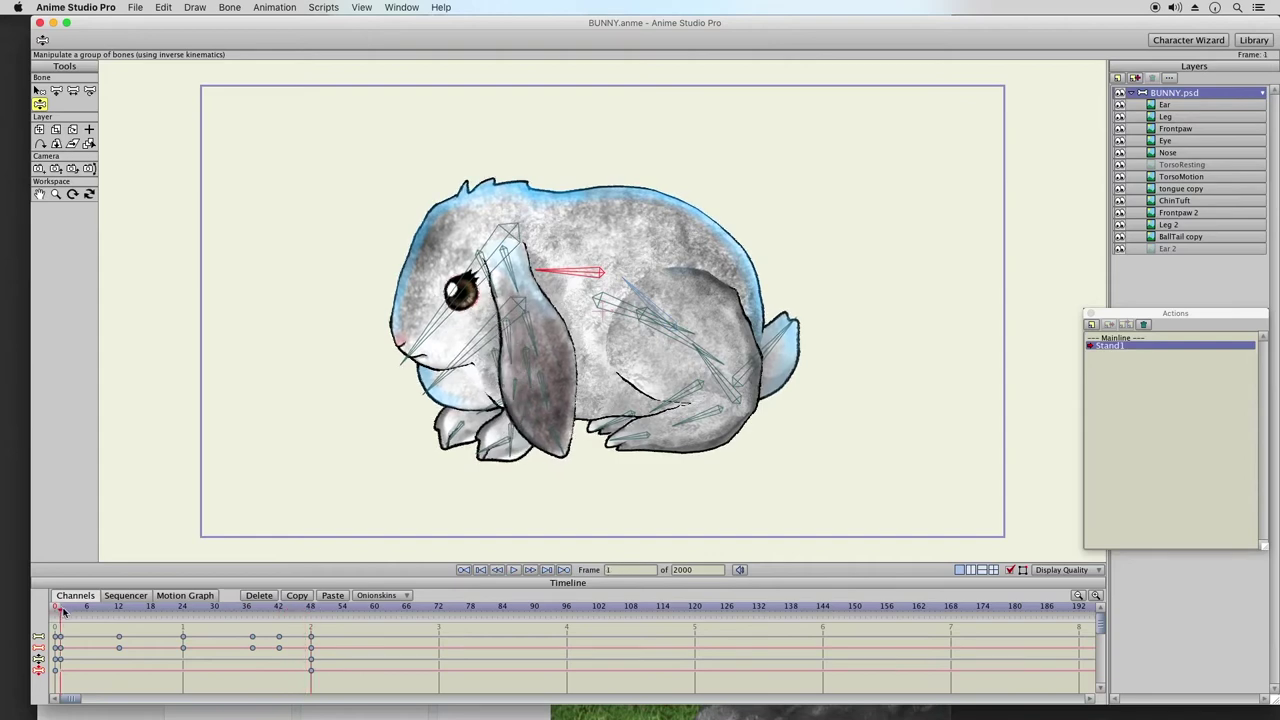
left_click(297, 611)
left_click_drag(324, 630, 296, 696)
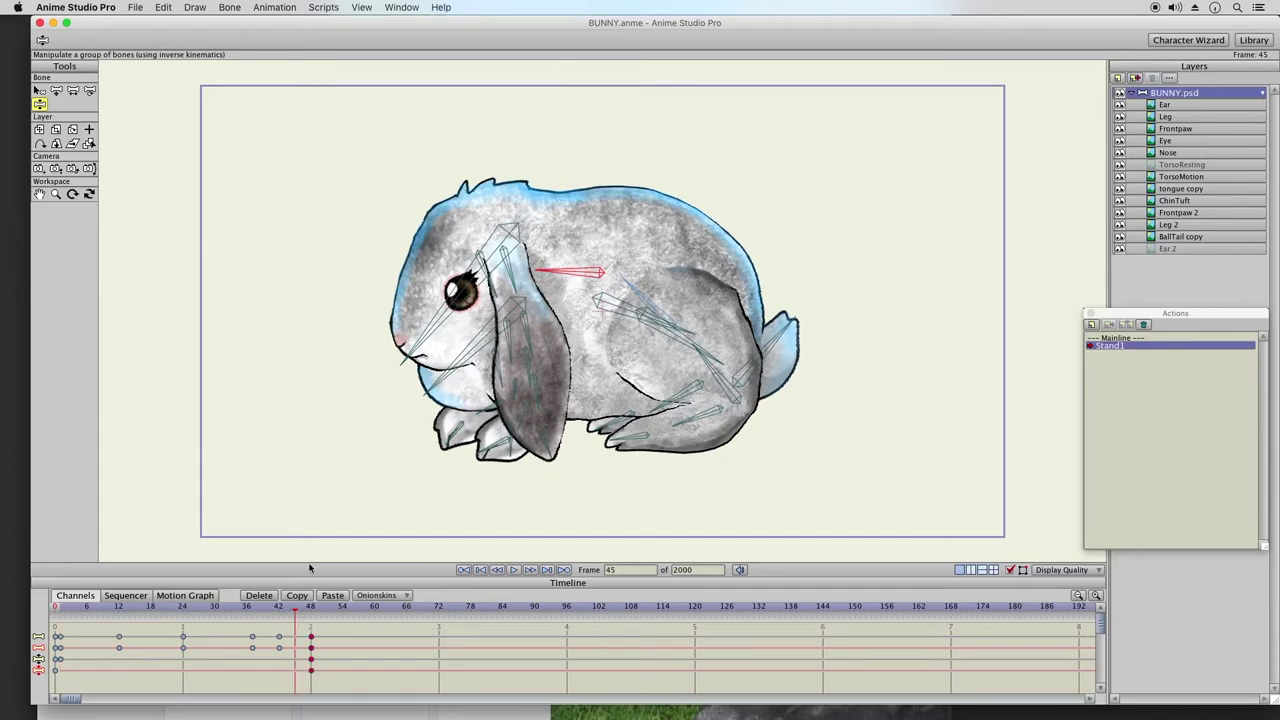
right_click(296, 641)
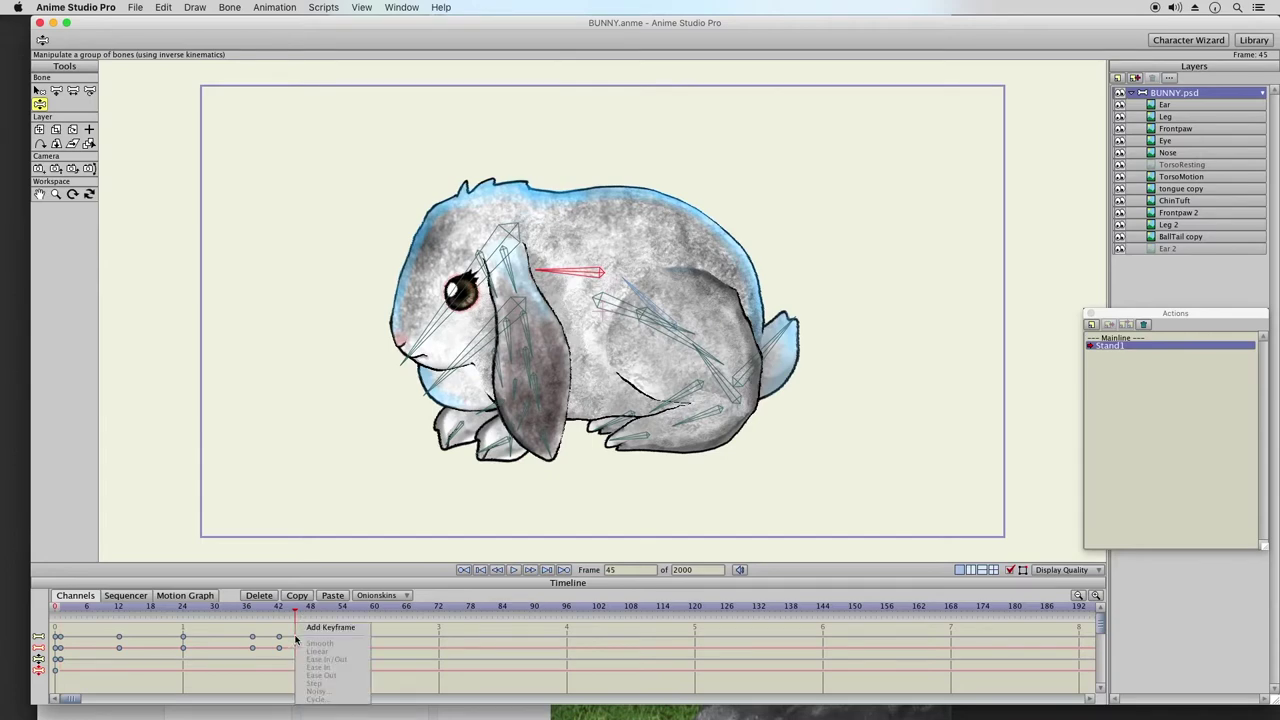
left_click(322, 627)
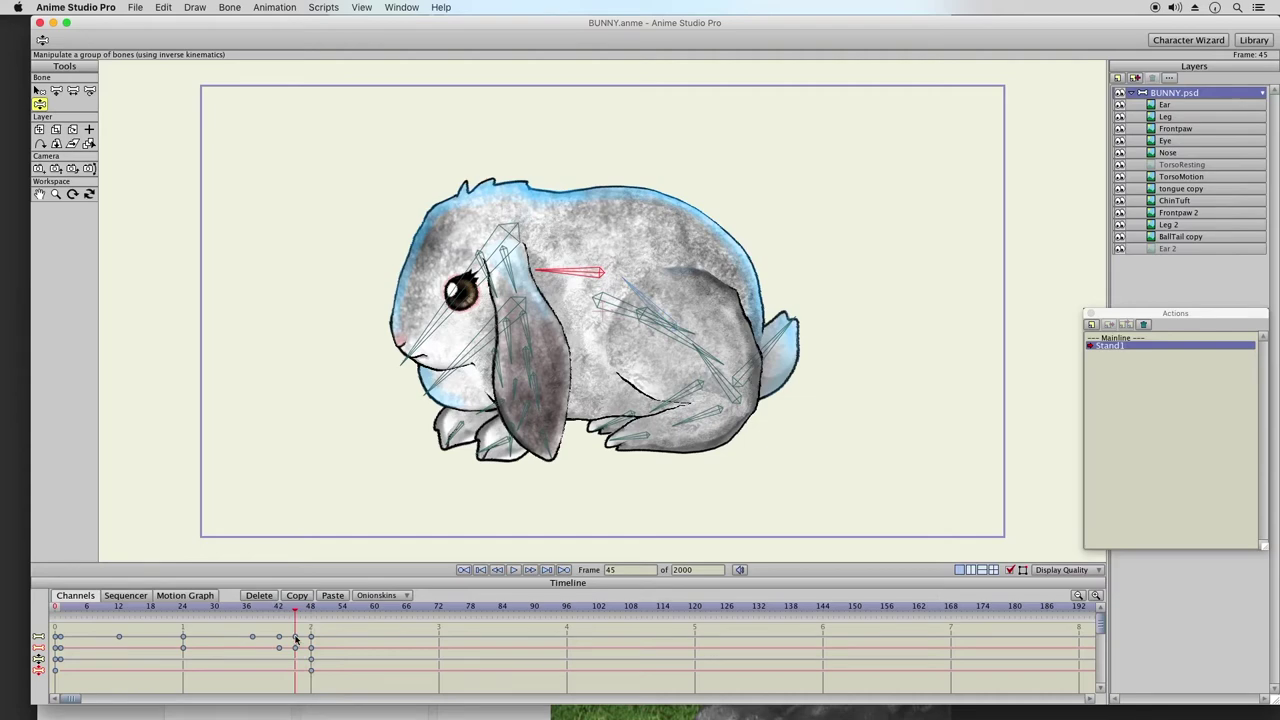
right_click(296, 662)
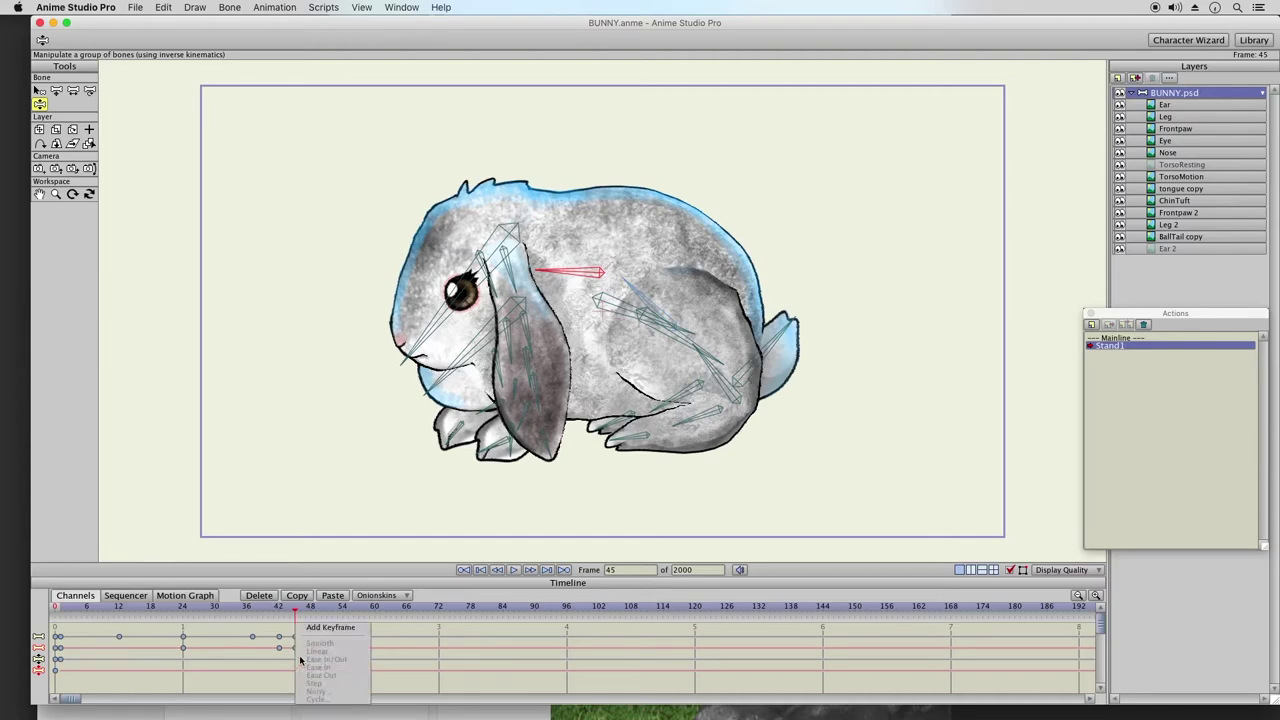
left_click(330, 627)
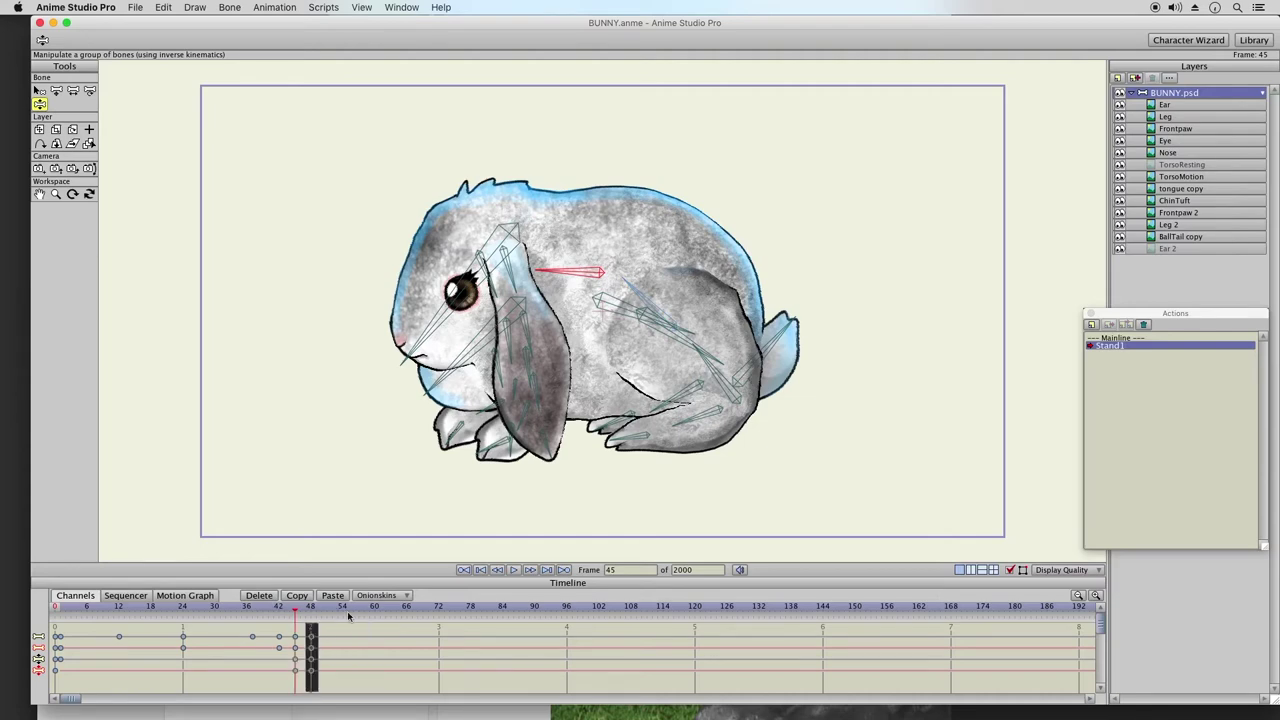
mouse_move(308, 679)
left_mouse_down()
mouse_move(294, 679)
mouse_move(311, 675)
left_mouse_up()
left_click(340, 661)
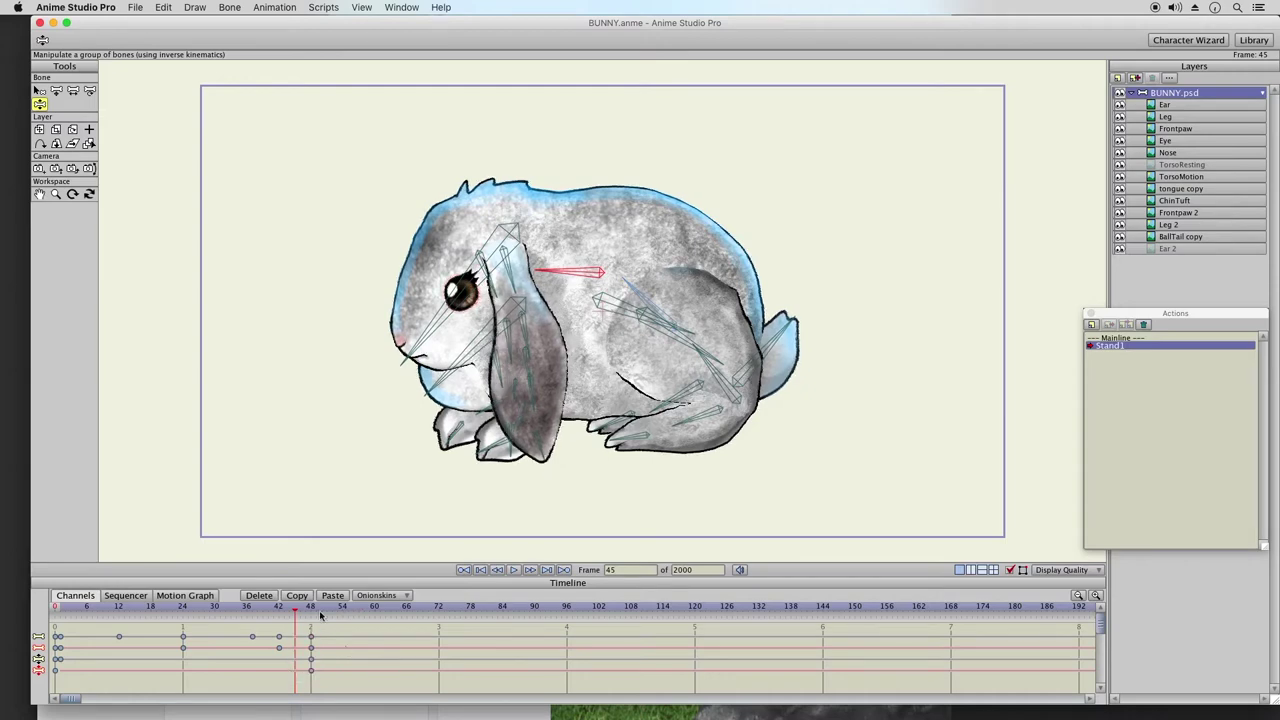
- Compare the poses at frames 45, 48 and 1, and play the action back to check how it loops
left_click(312, 608)
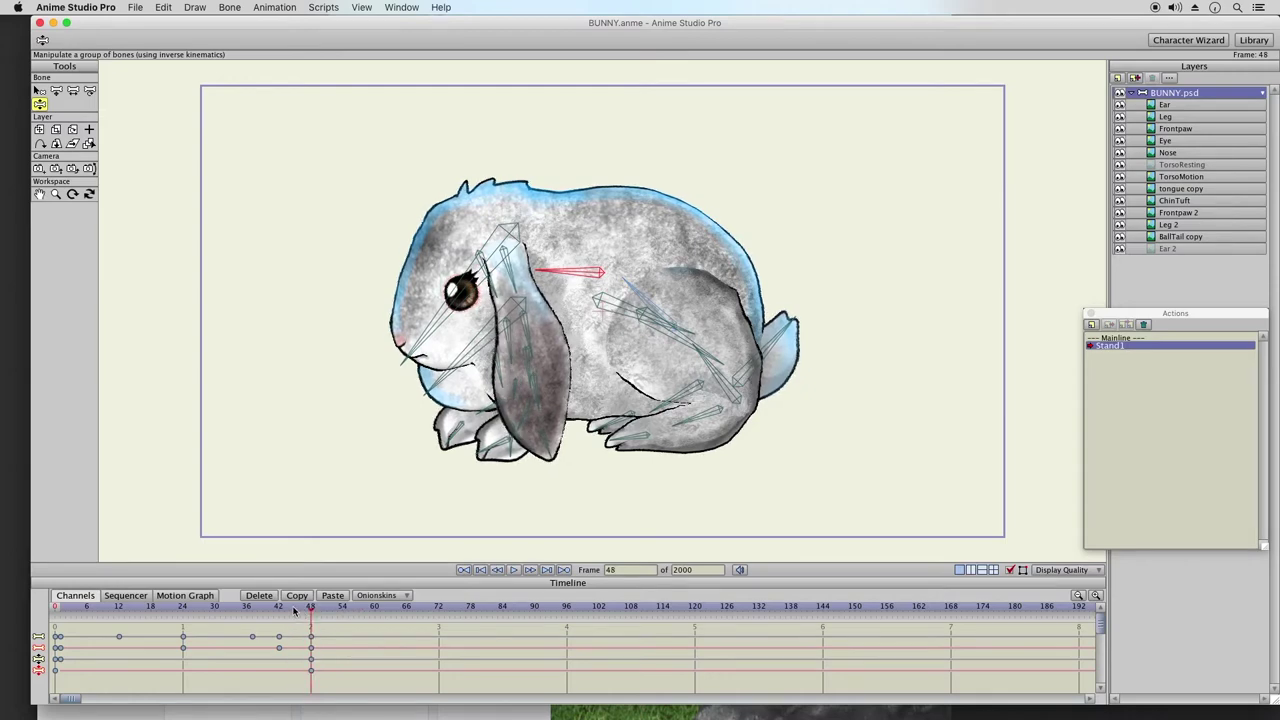
left_click(294, 609)
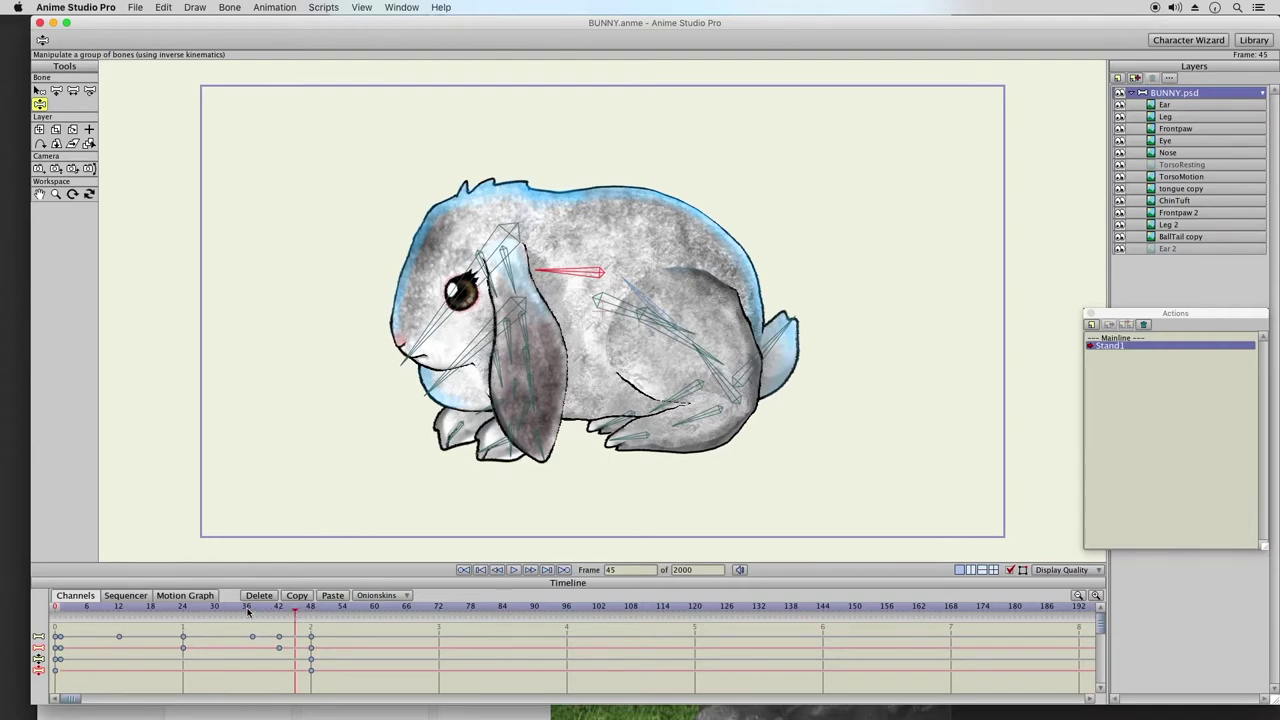
left_click(311, 609)
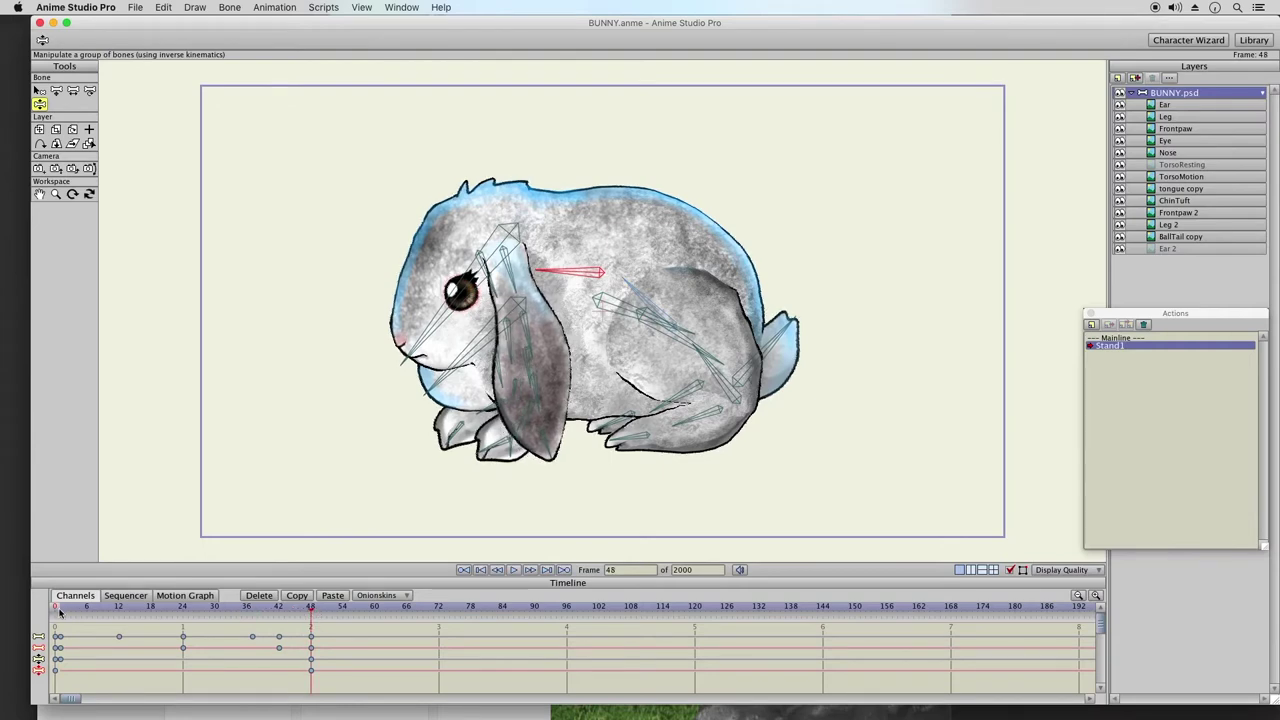
left_click(59, 609)
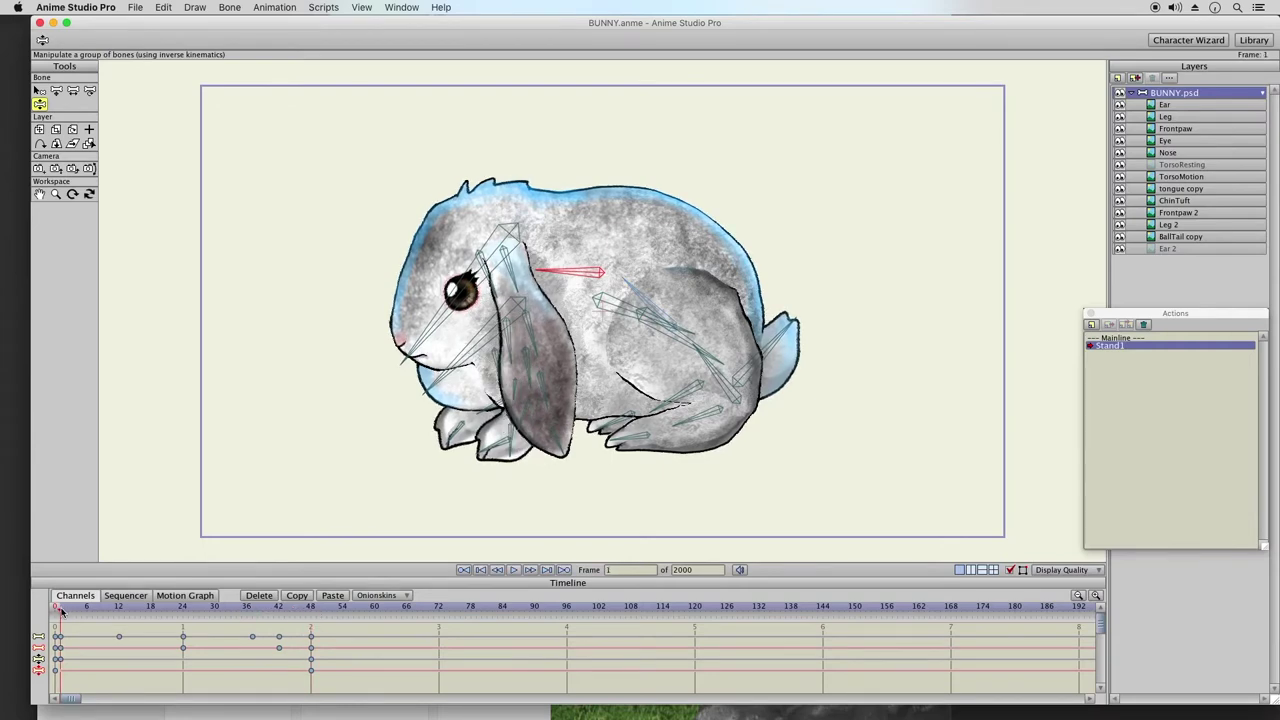
left_click(311, 609)
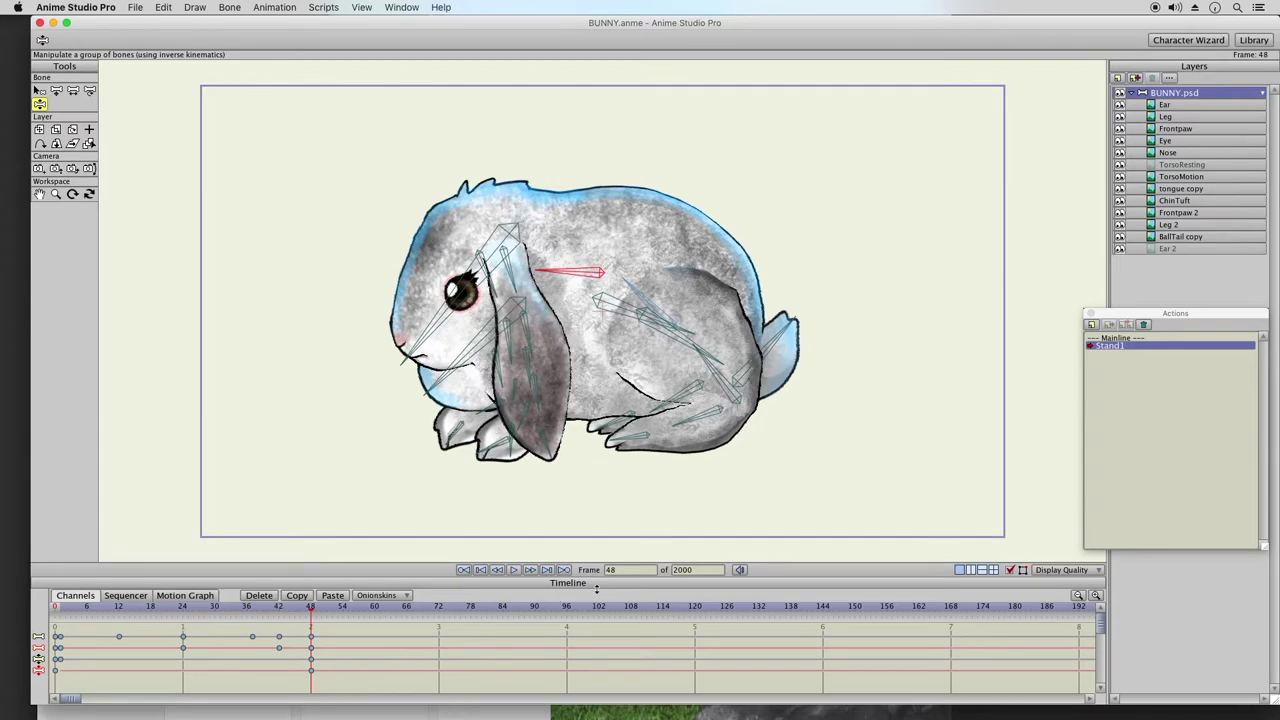
left_click(514, 570)
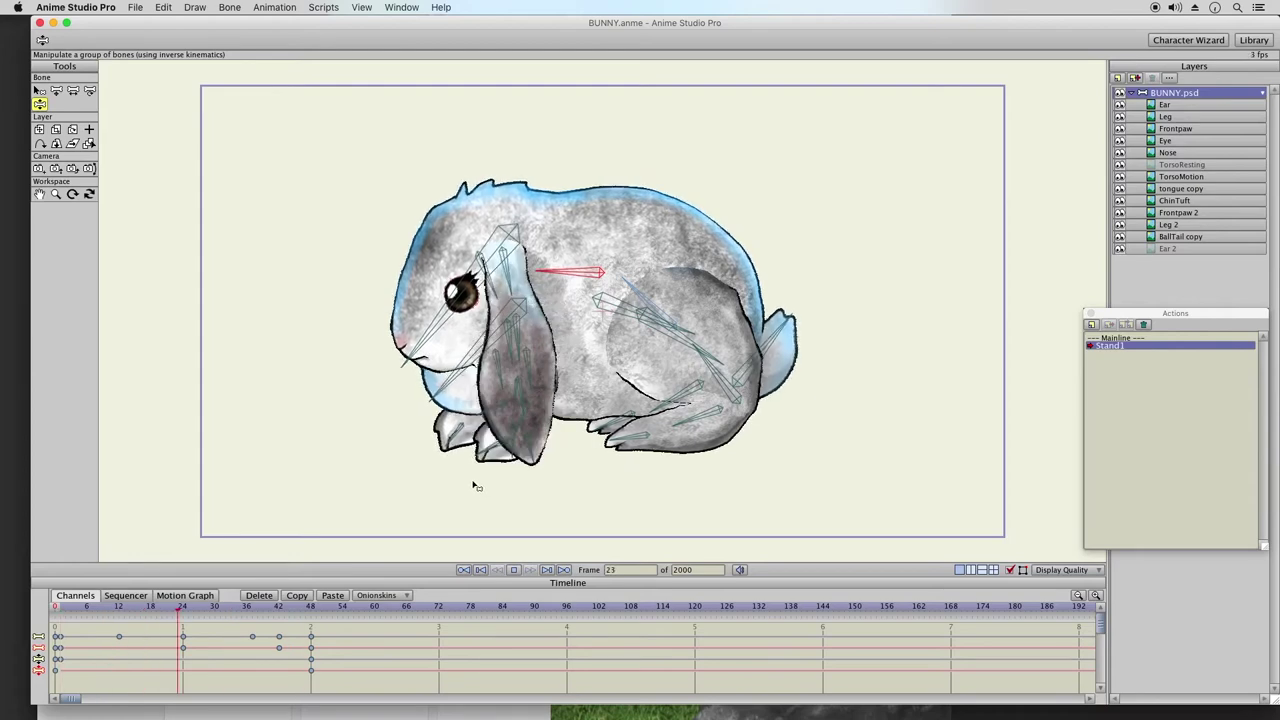
left_click(513, 569)
- Swing the ear tip bone slightly toward the front paws at frame 1 and adjust the ear again at frame 12
left_click(64, 608)
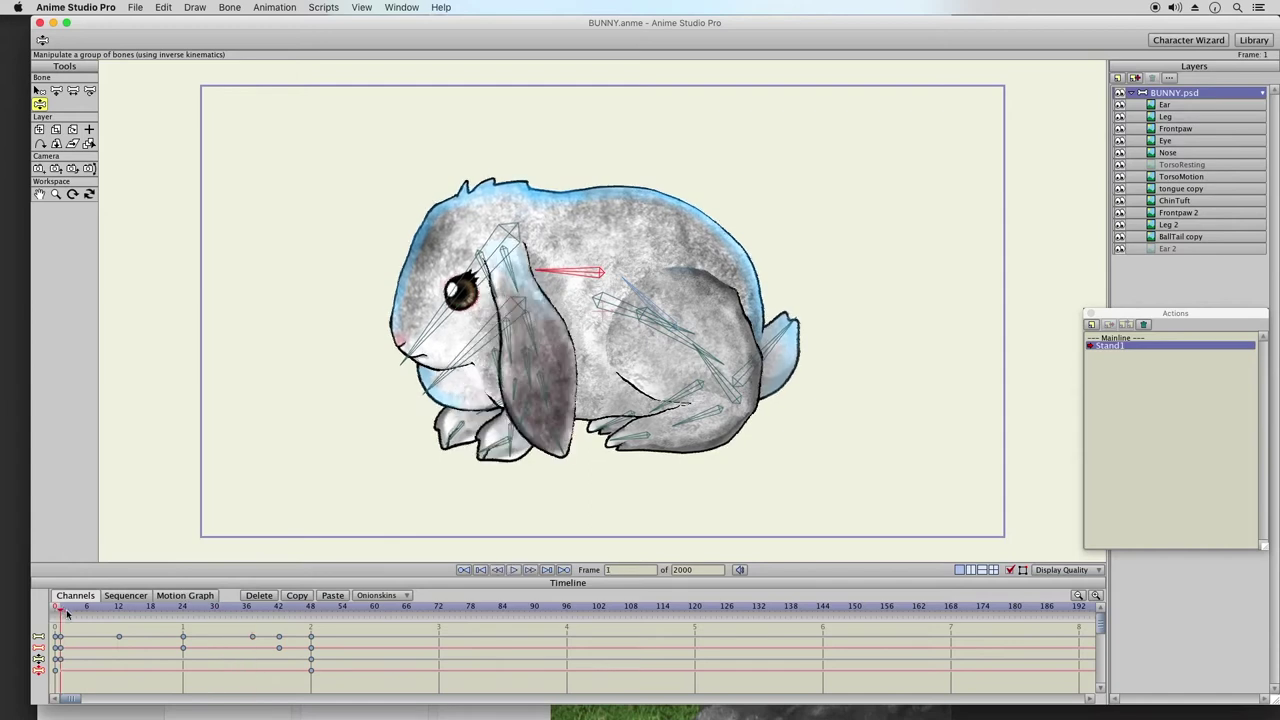
left_click_drag(550, 438, 556, 513)
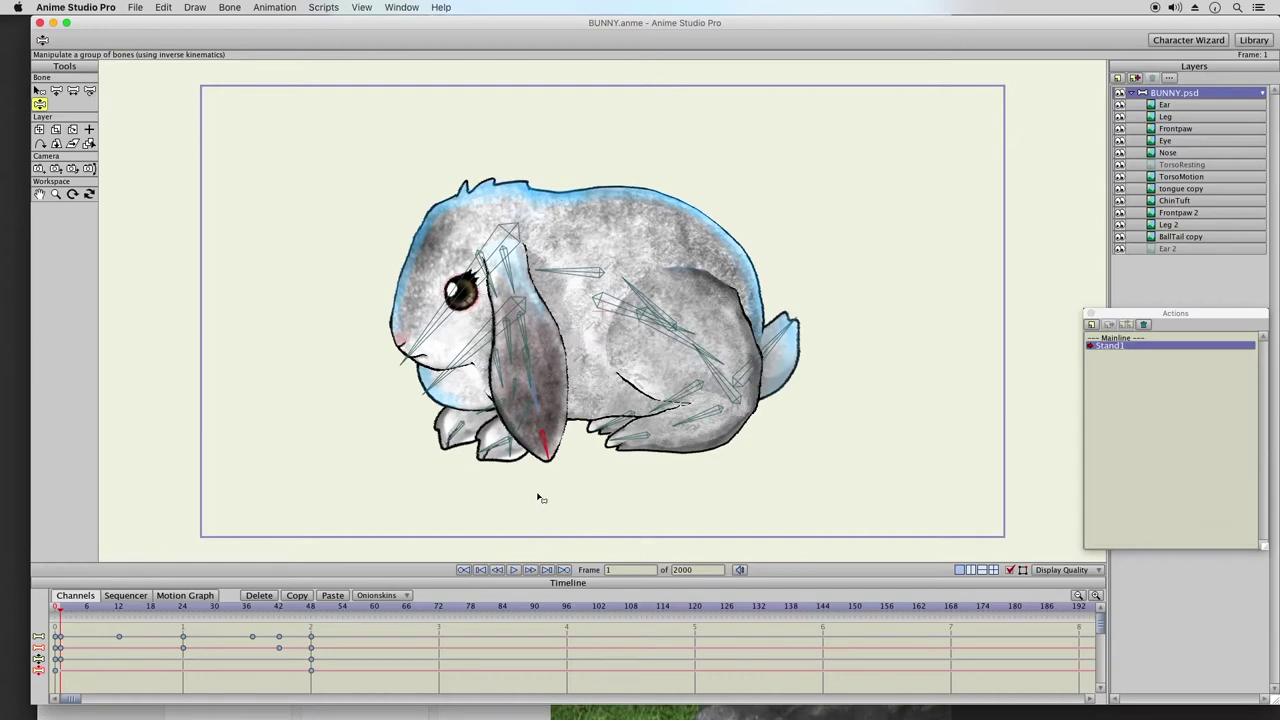
left_click(119, 608)
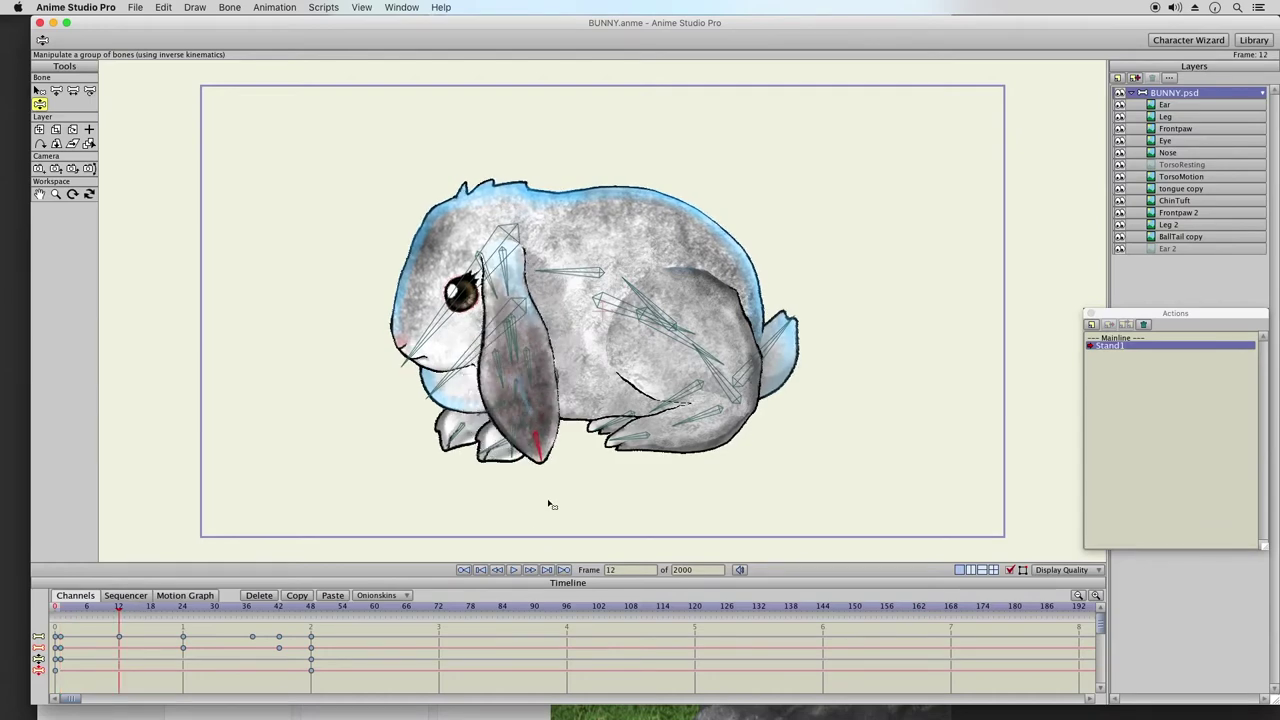
- Repose the ear tip at frame 37 to match the frame 24 pose, then check the ear at frames 42 and 48
left_click(183, 608)
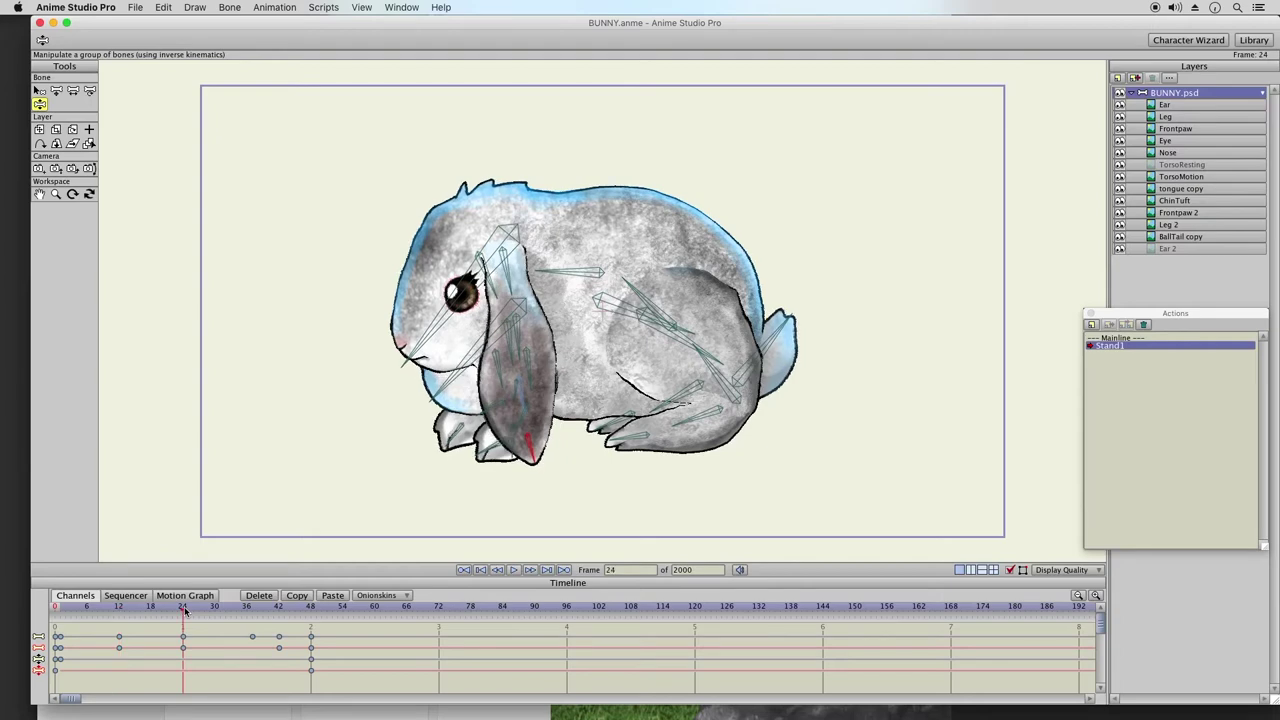
left_click(253, 608)
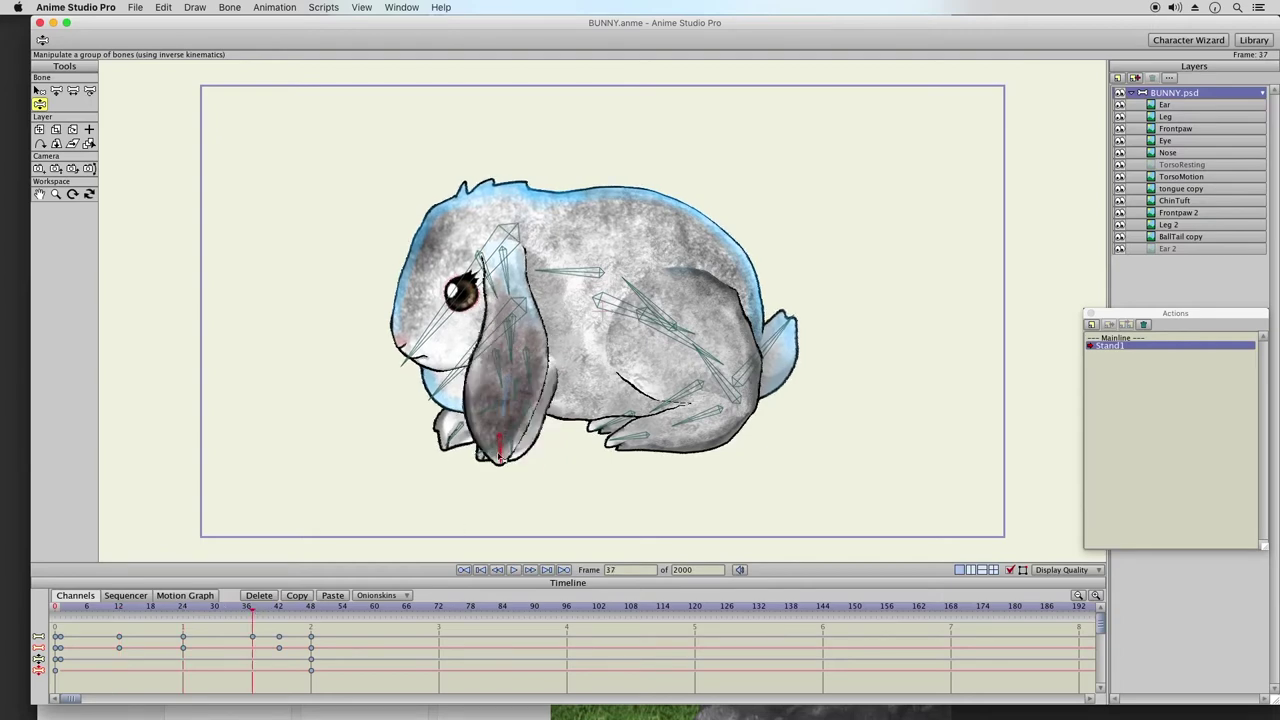
left_click_drag(536, 495, 548, 506)
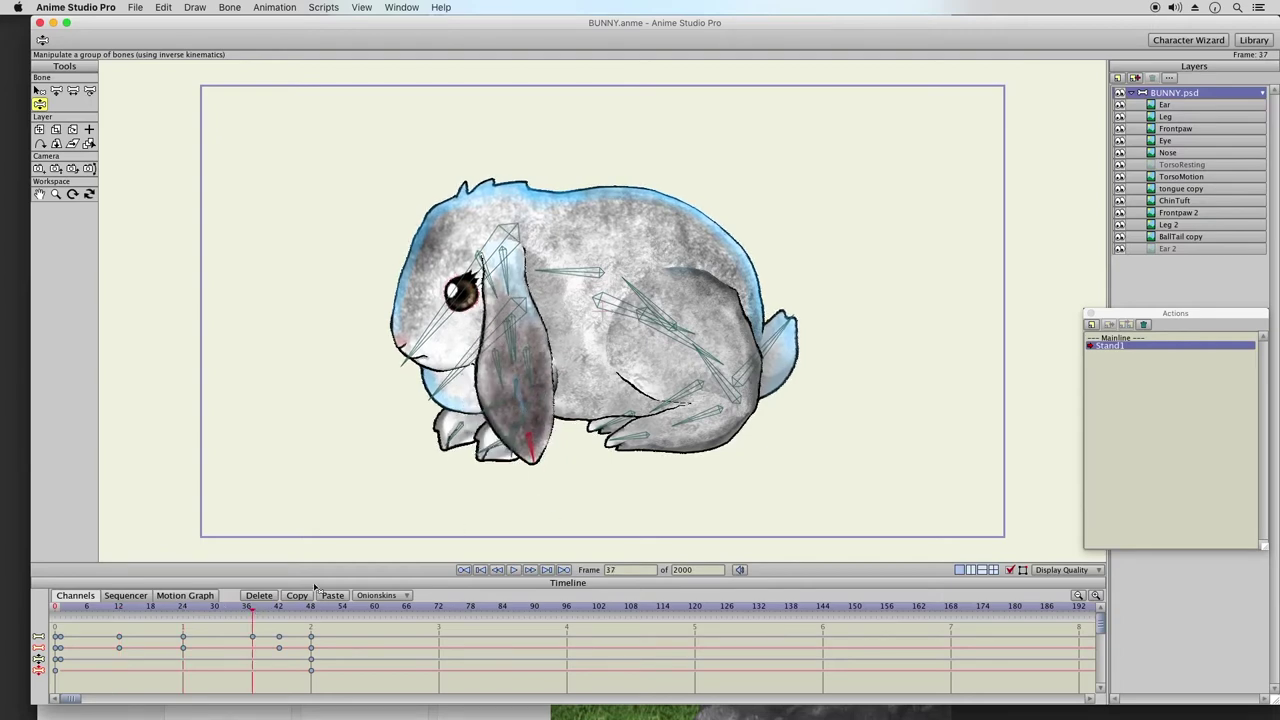
left_click(280, 608)
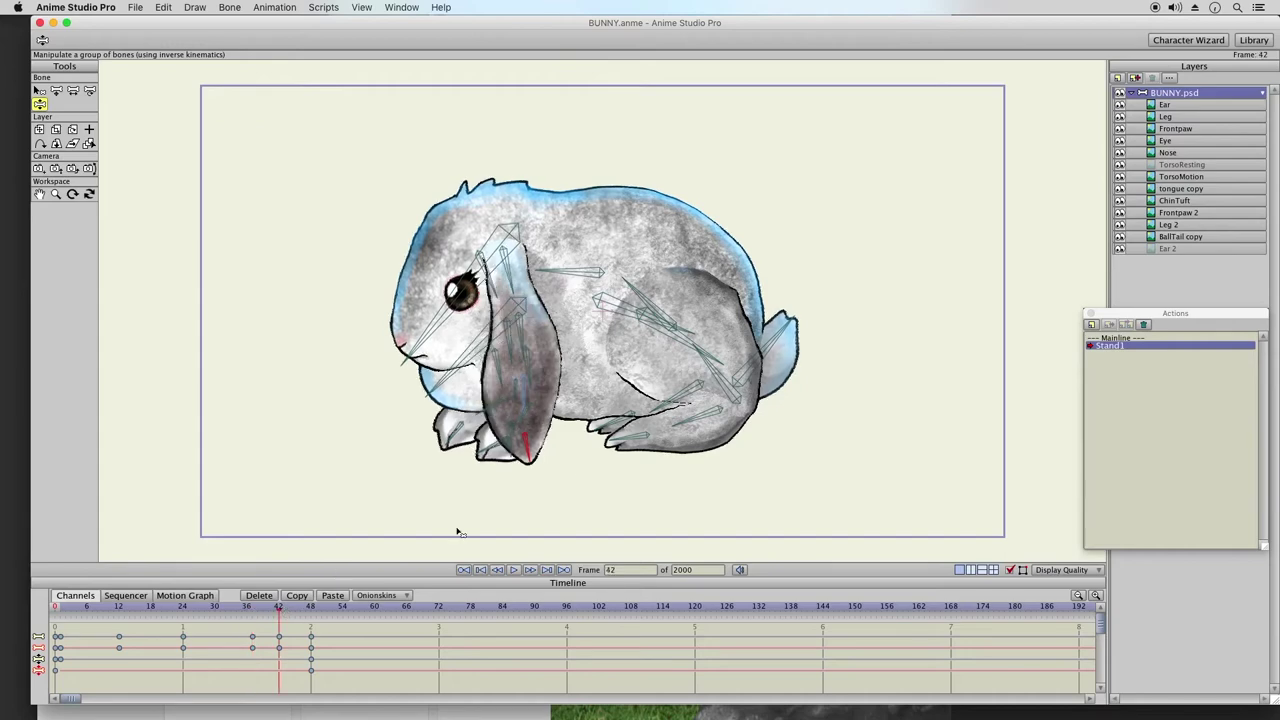
left_click(312, 608)
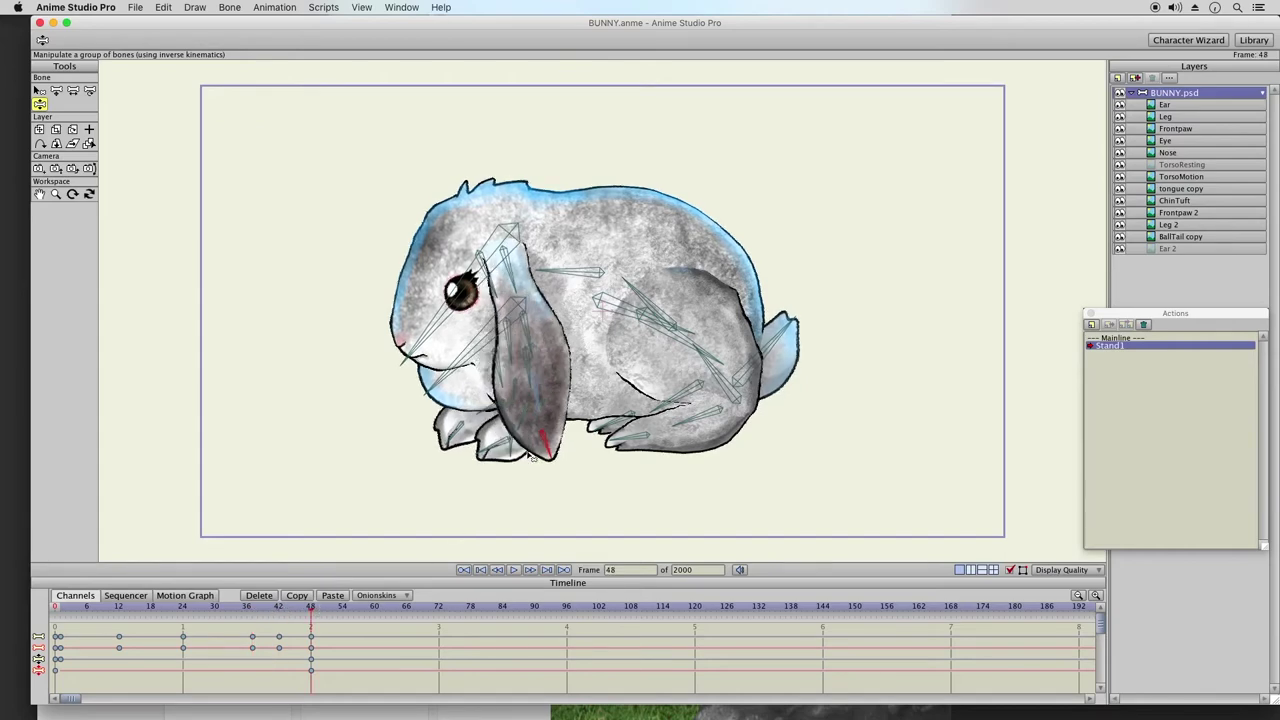
- Play the action back from frame 1 and scrub through to frame 37 to check the ear swing
left_click(60, 608)
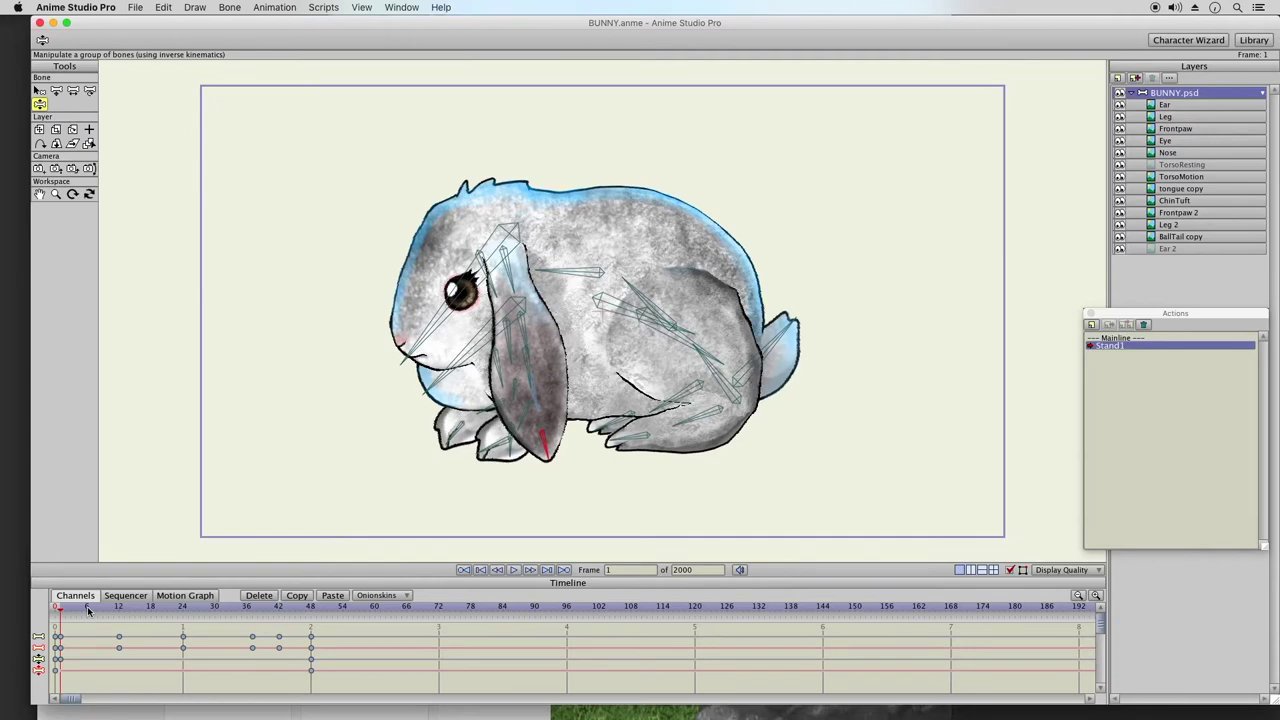
left_click(512, 570)
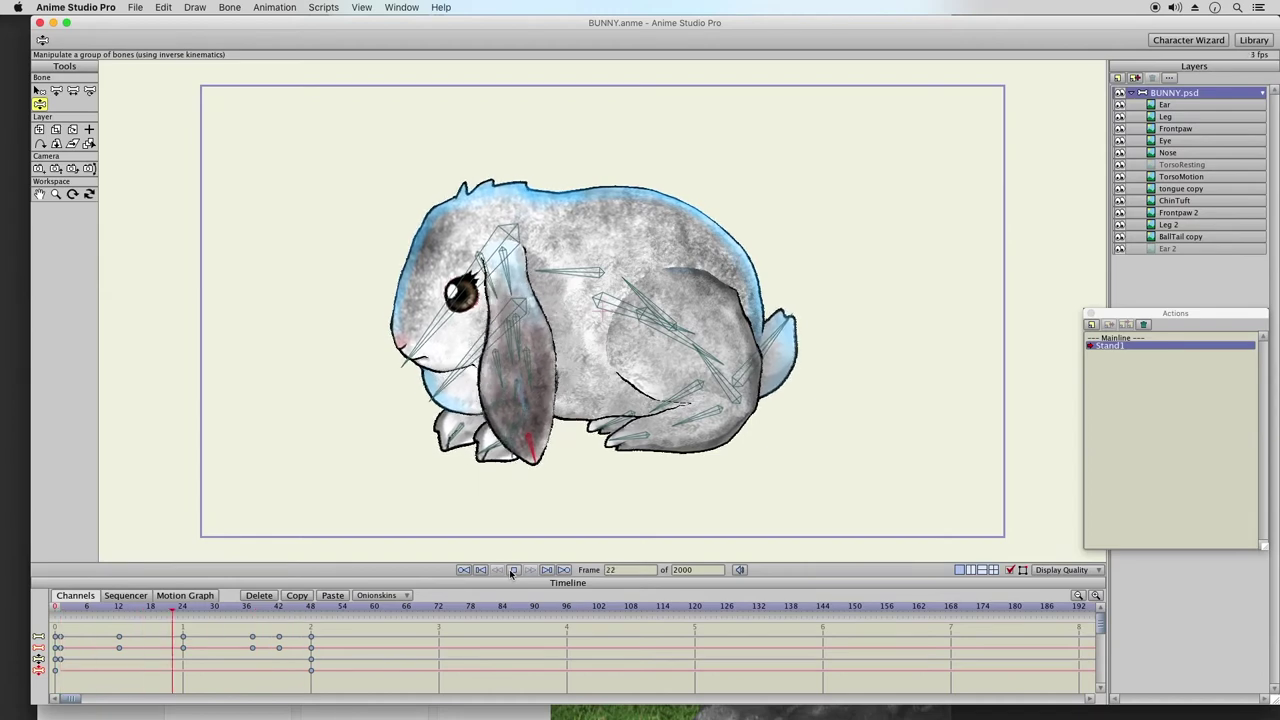
left_click(62, 608)
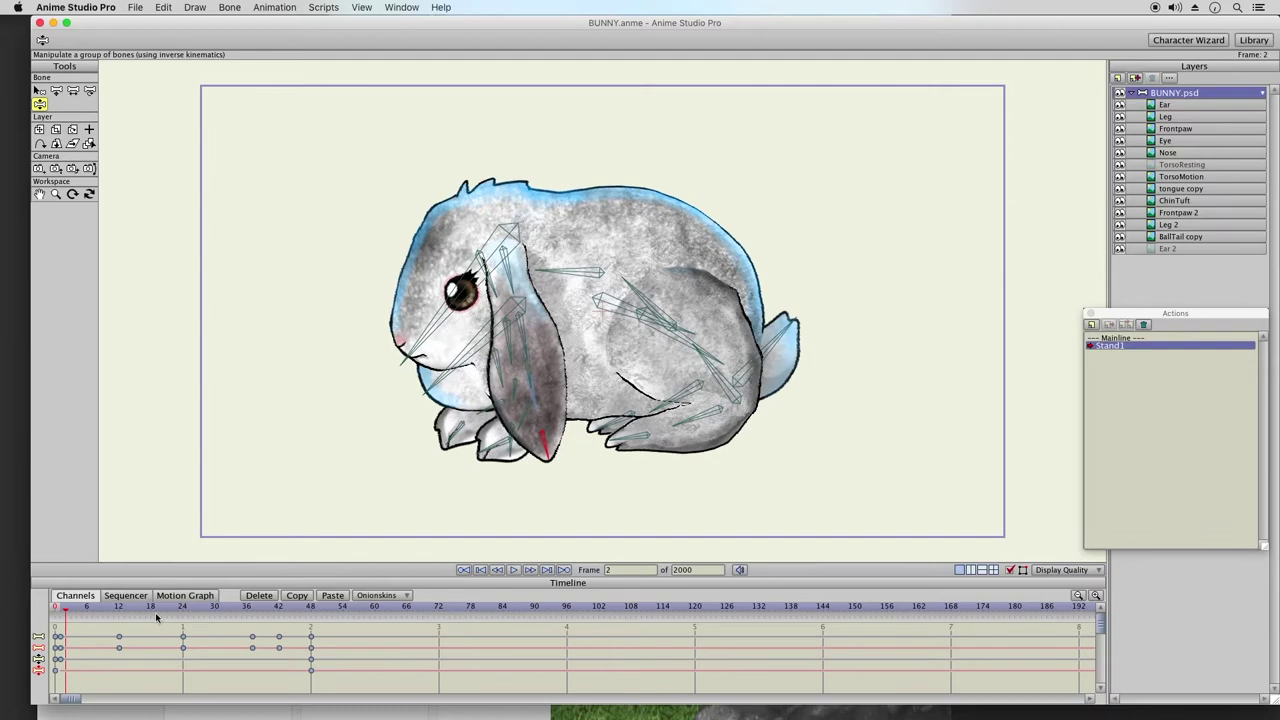
left_click_drag(62, 608, 252, 622)
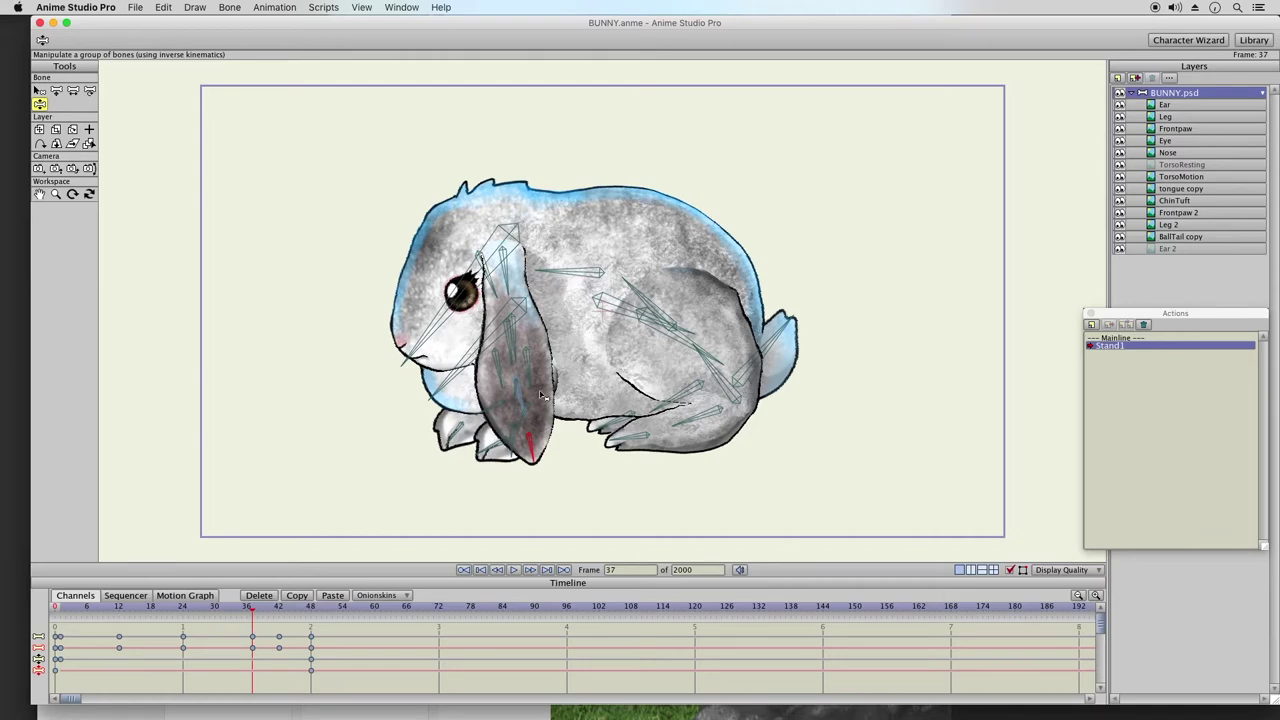
- Nudge the ear bones at frame 37 and delete the bone keyframes at frame 42
left_click_drag(519, 346, 529, 471)
left_click_drag(166, 610, 268, 670)
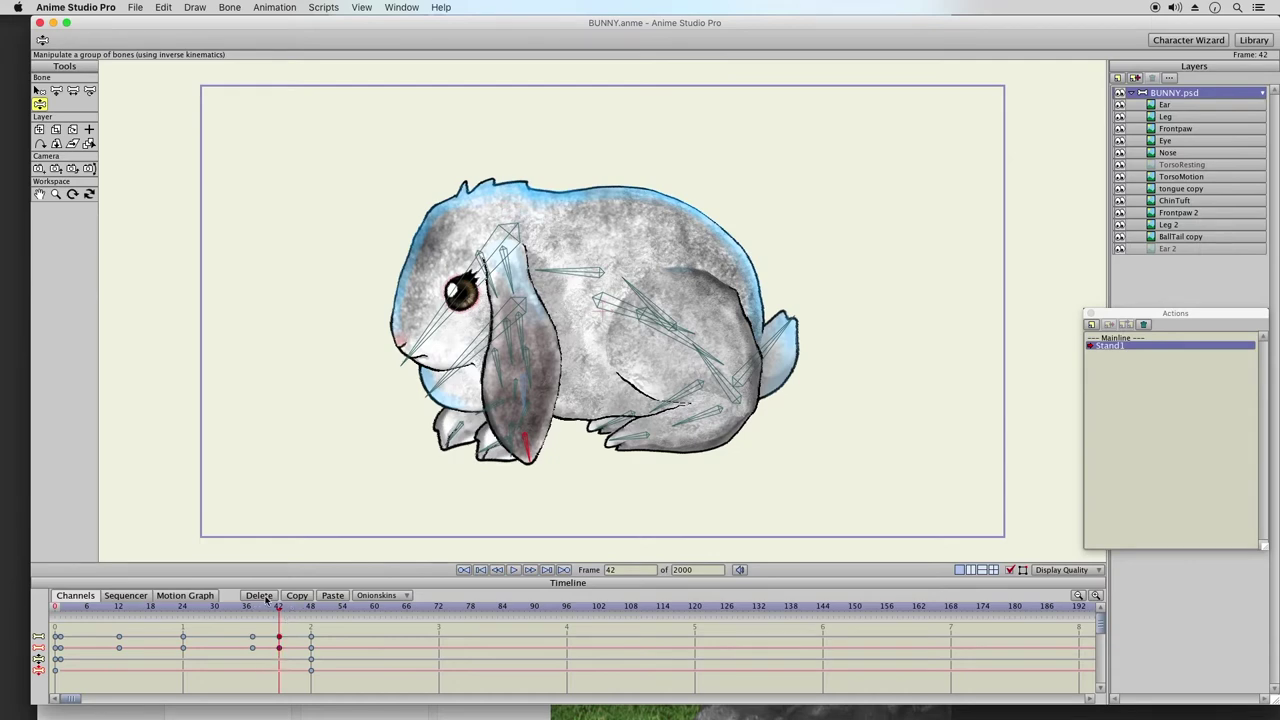
left_click(259, 596)
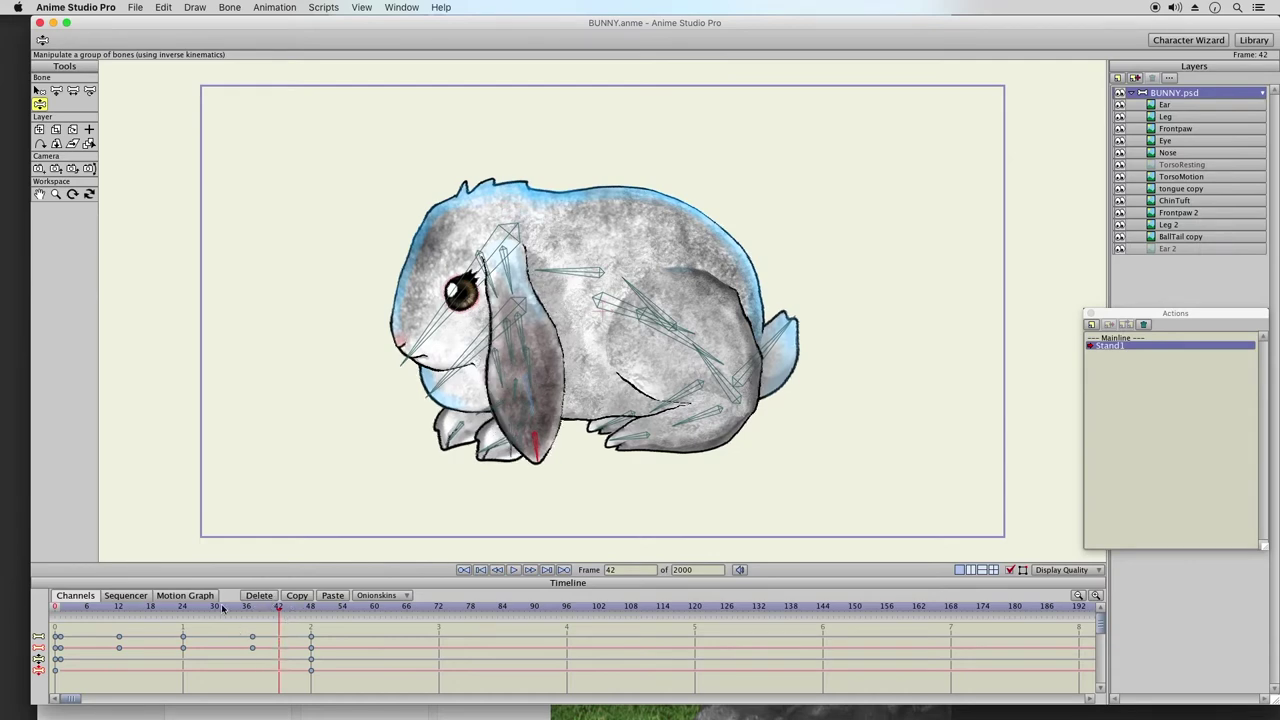
- Scrub past frame 41, hide the bones and play the action back to review the loop
left_click(274, 608)
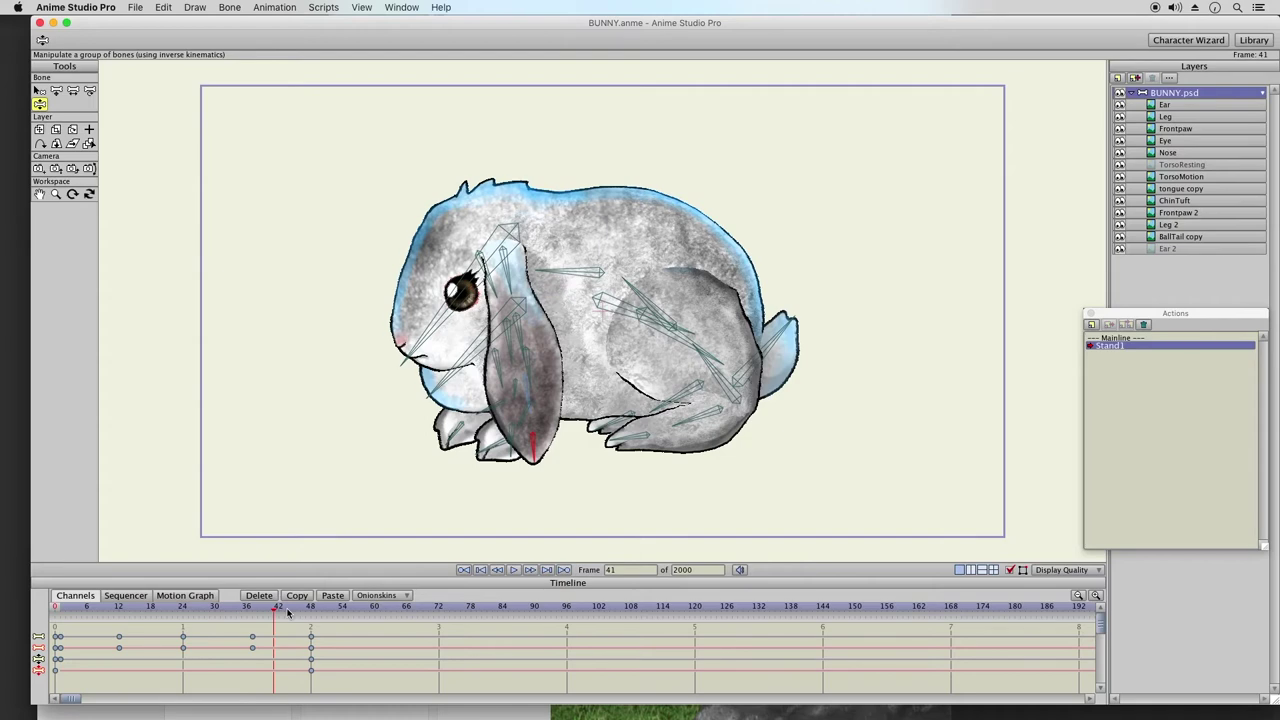
left_click_drag(287, 612, 300, 610)
left_click(515, 570)
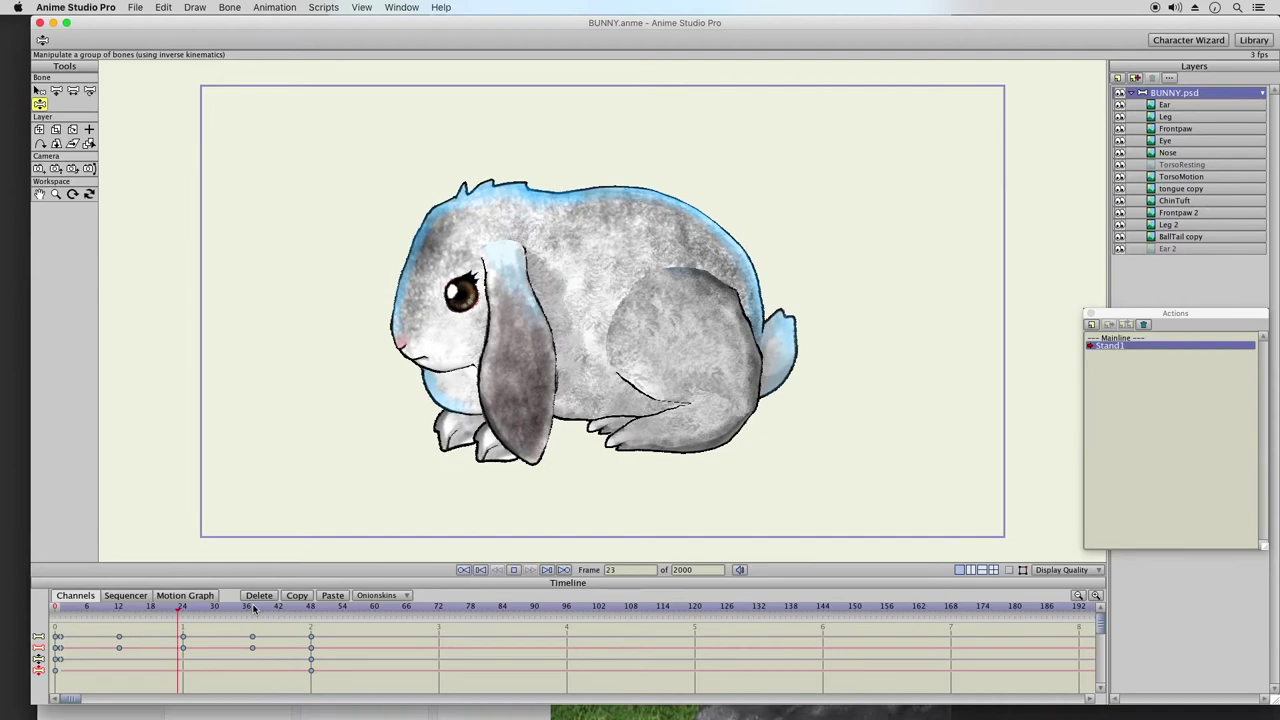
left_click(514, 569)
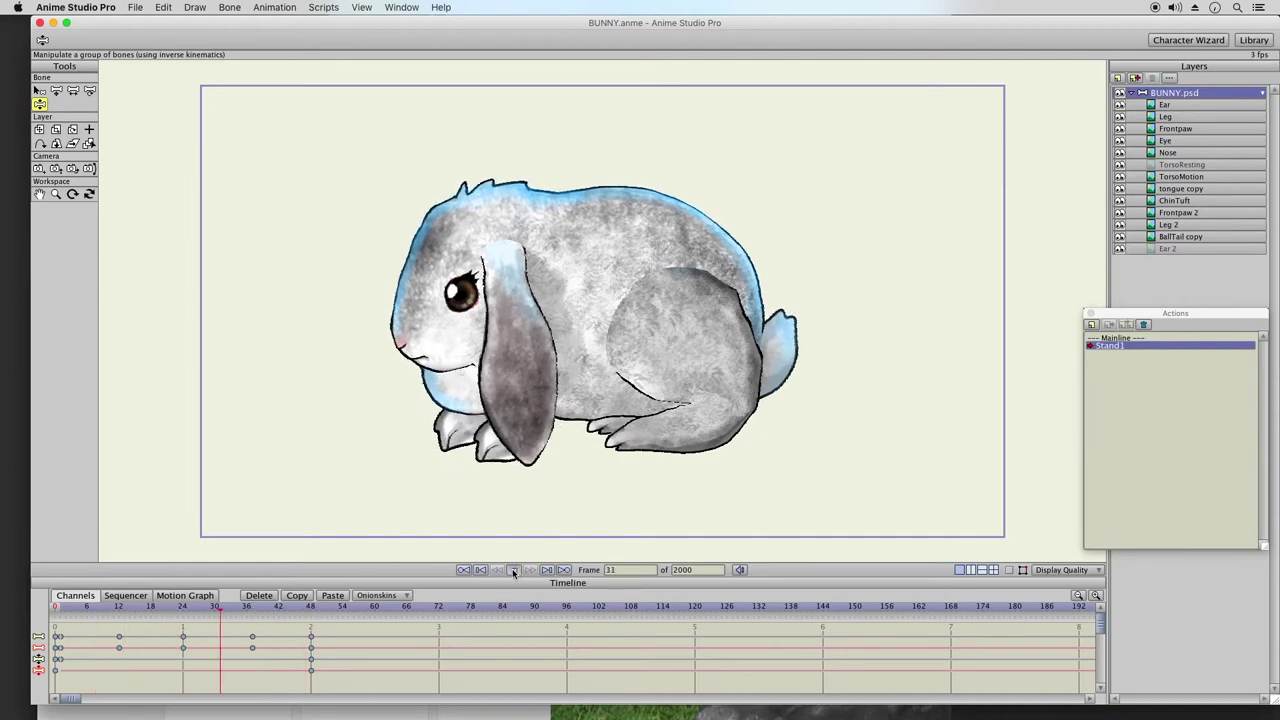
- Return to frame 1 and save the project
left_click(60, 606)
left_click(136, 7)
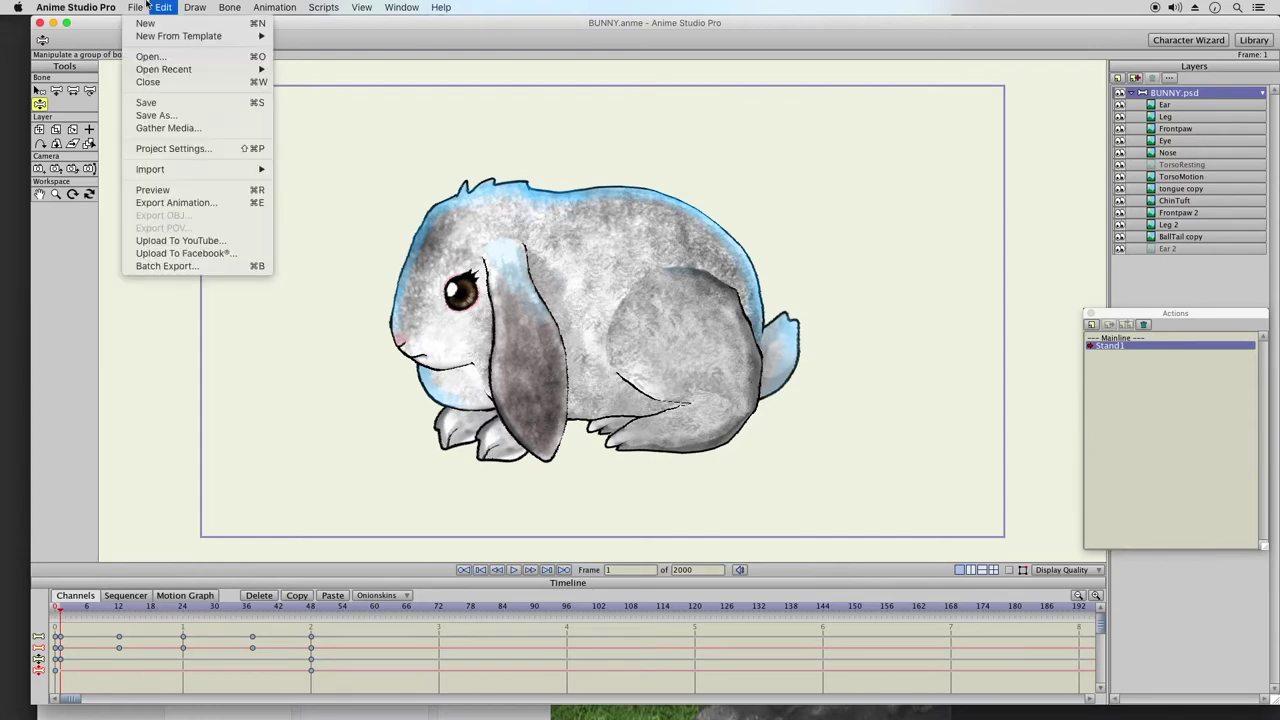
left_click(200, 103)
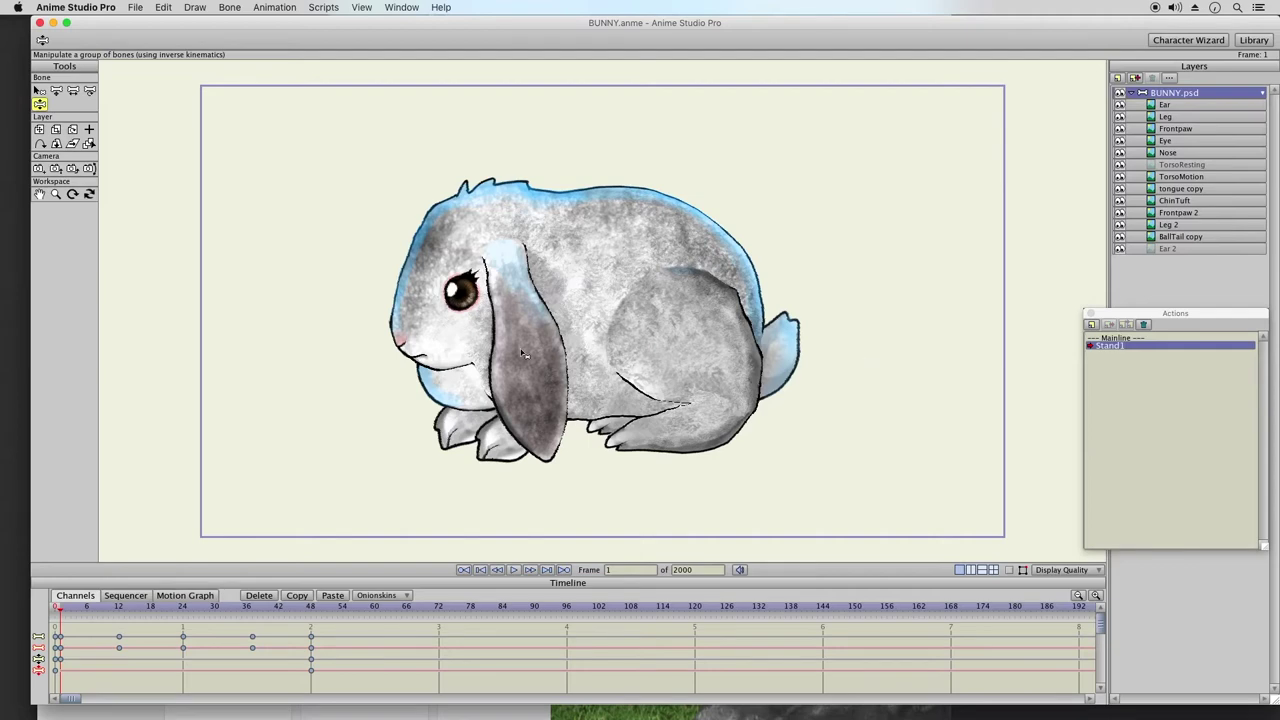
- Create a new action named Walk1 and make it the active action
left_click(1092, 325)
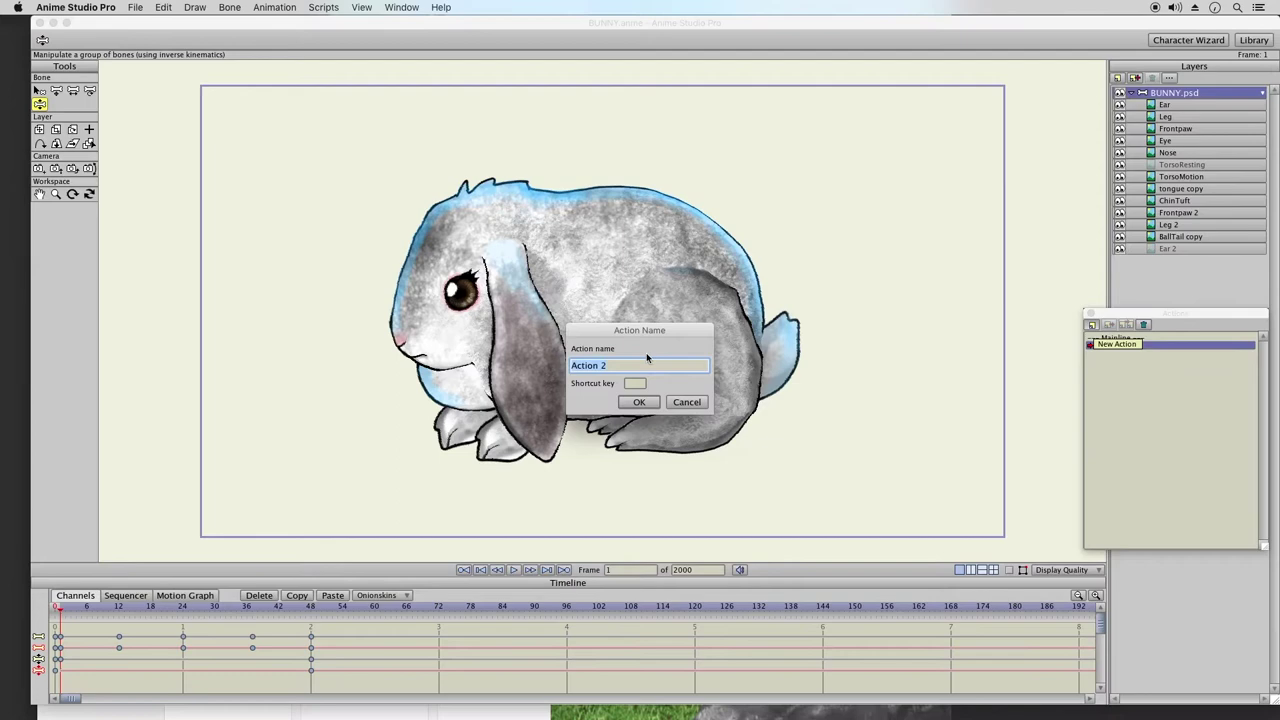
type("Walk1")
key("Return")
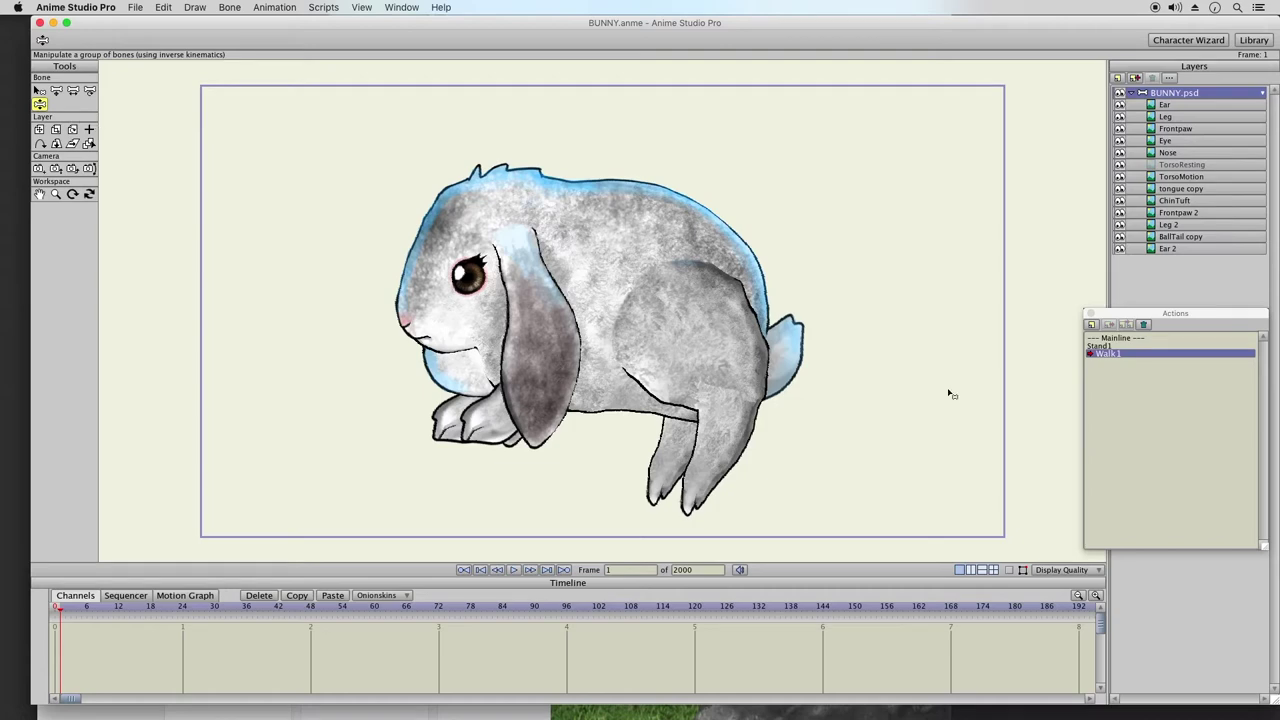
left_click(1115, 351)
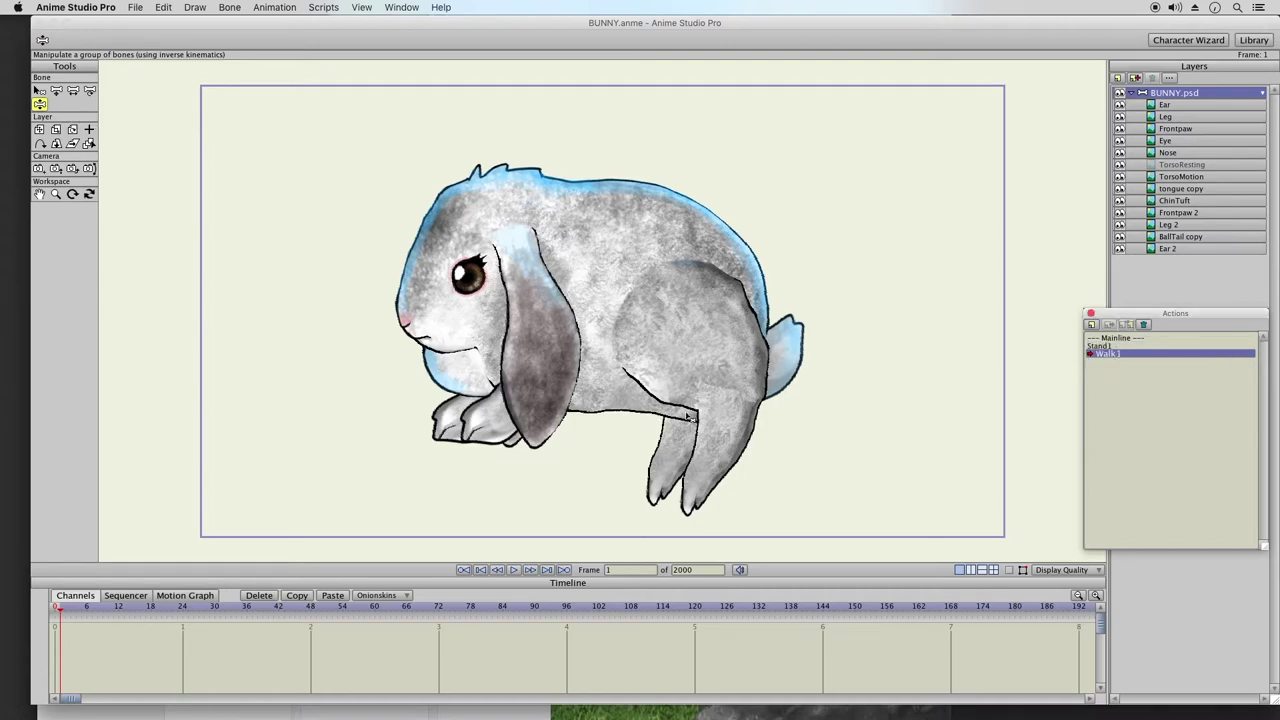
- Fold both hind legs forward under the body at frame 1 and turn the bone display back on
left_click_drag(722, 446, 655, 418)
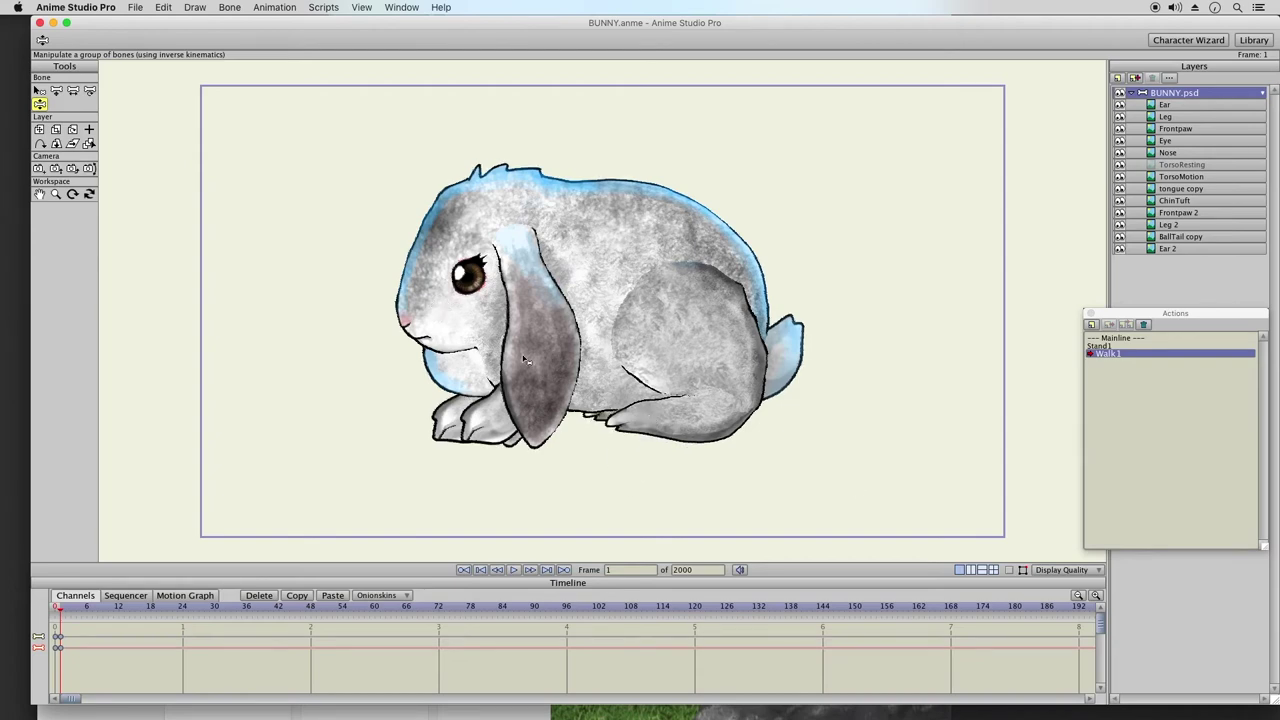
left_click(1011, 572)
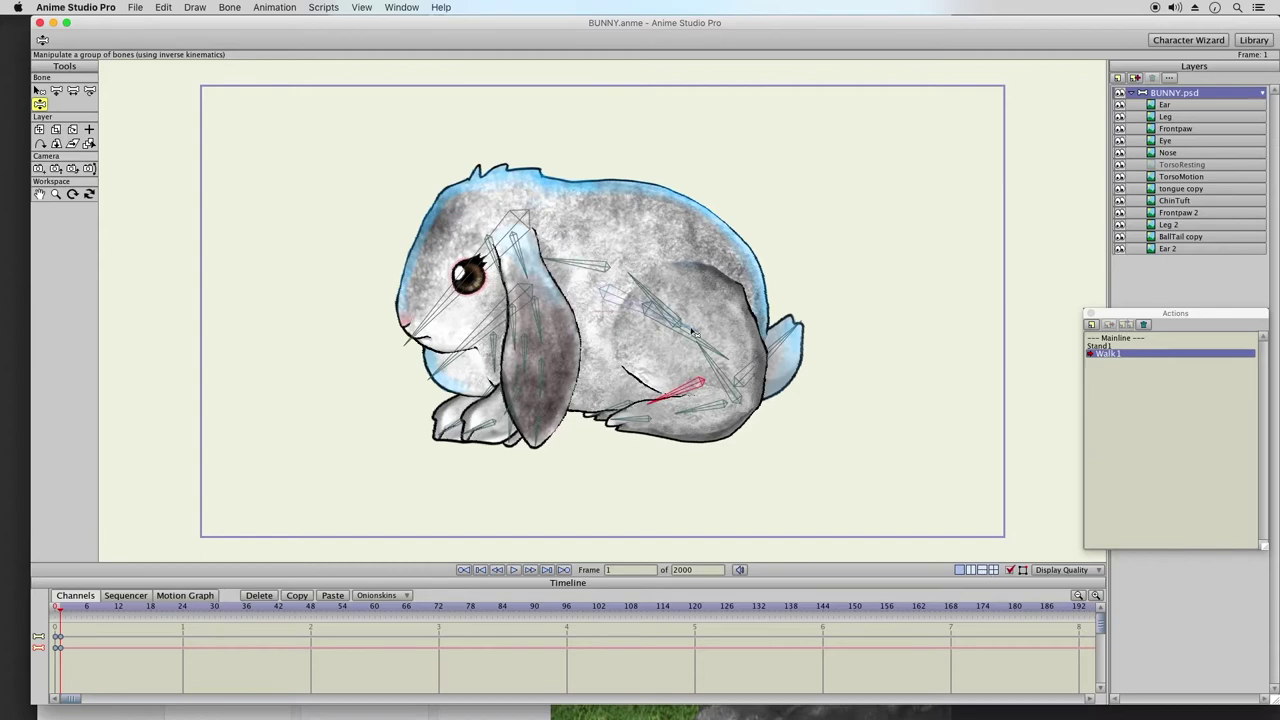
- Shift the shoulder and head bones slightly forward at frame 1 and adjust the front paw bones
left_click_drag(553, 266, 465, 300)
left_click(452, 305)
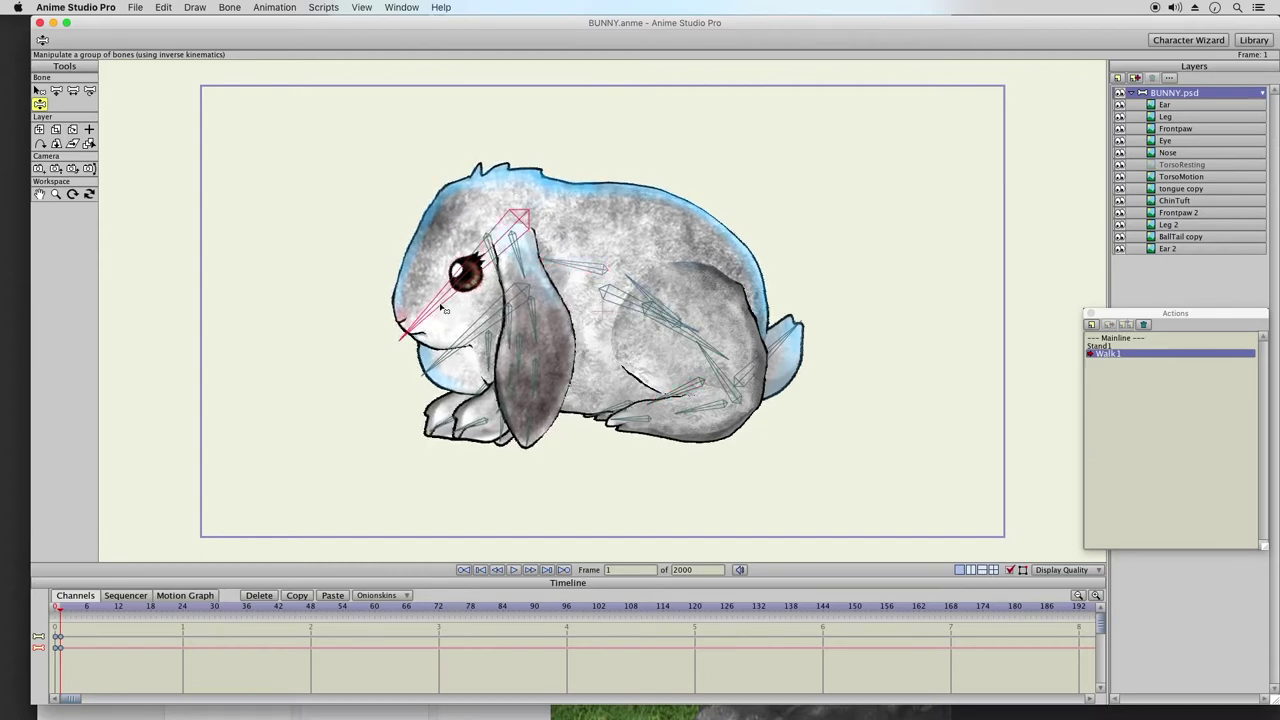
left_click(445, 432)
left_click_drag(433, 430, 495, 426)
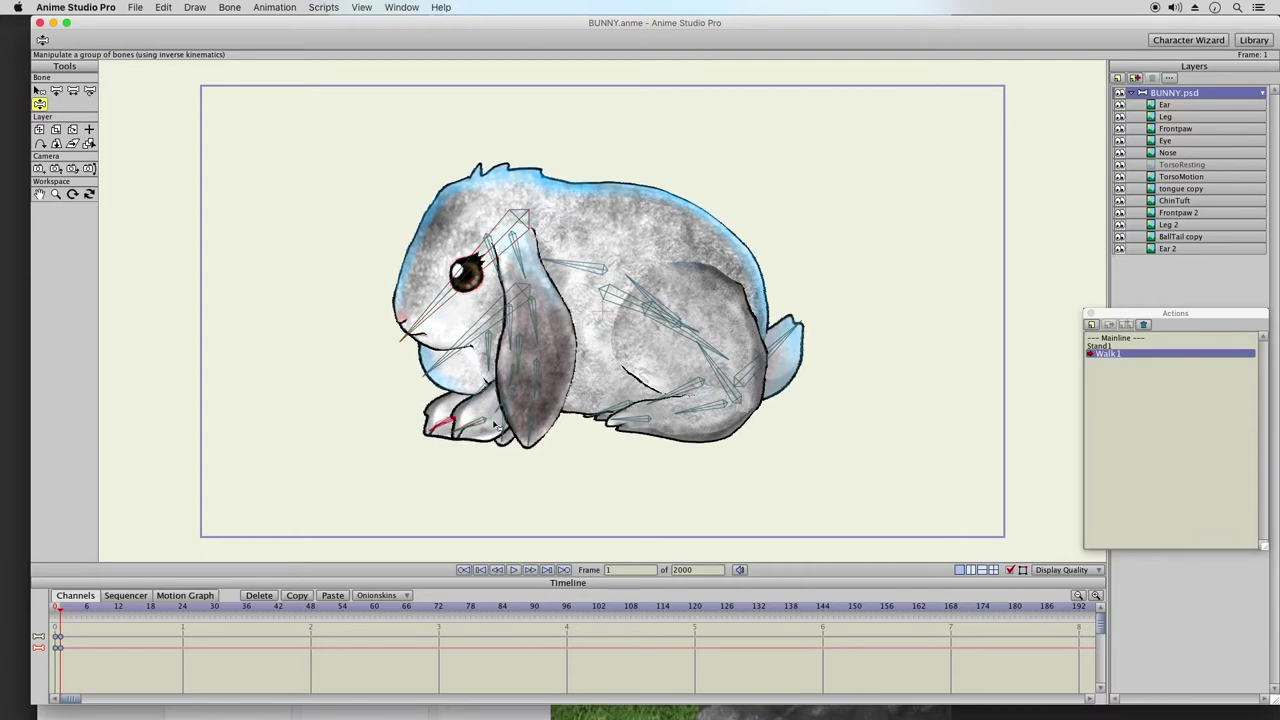
left_click(505, 438)
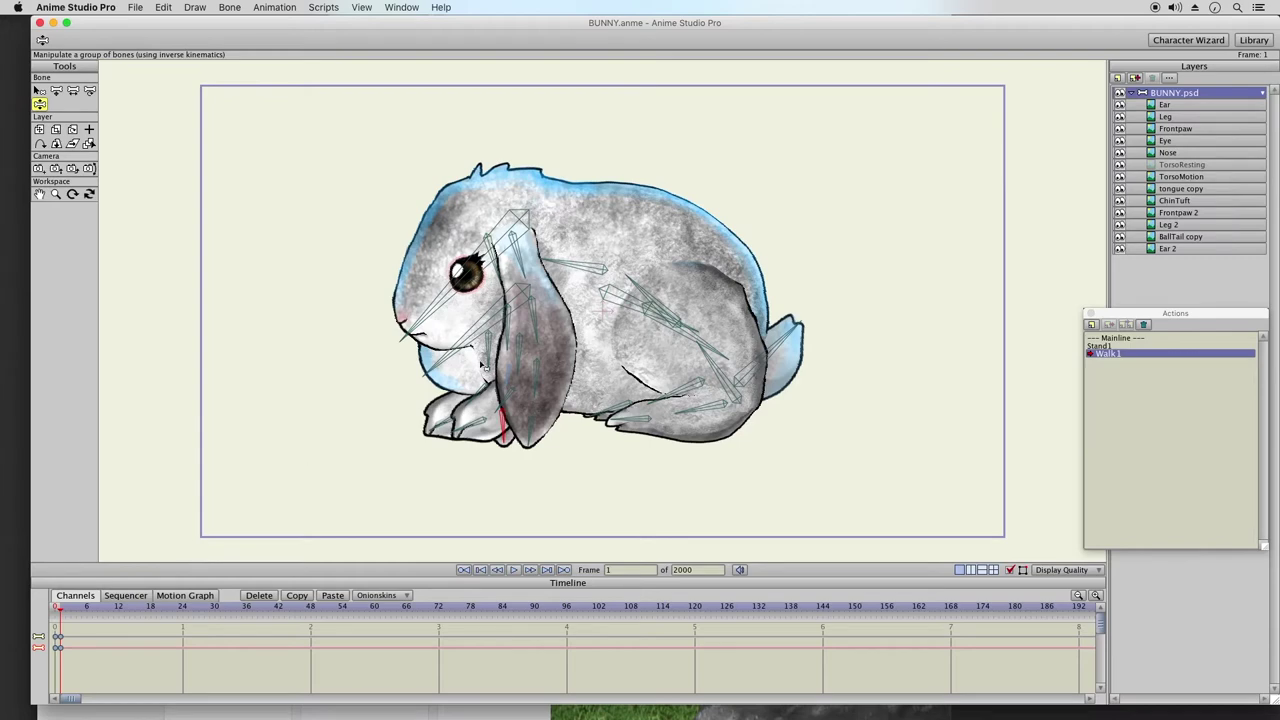
- Nudge the shoulder, set the front paws under the chest, swing the ear back and slide the hind feet forward
left_click(577, 267)
mouse_move(551, 255)
left_mouse_down()
mouse_move(561, 285)
mouse_move(557, 260)
left_mouse_up()
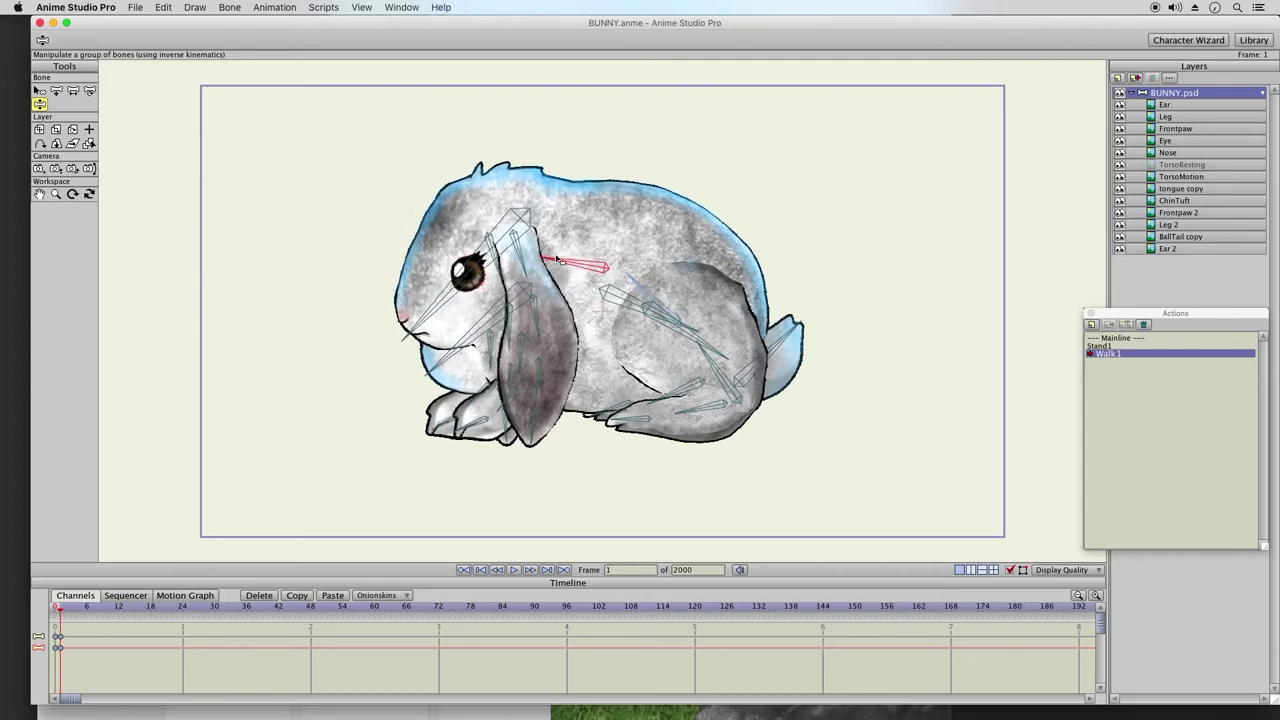
left_click_drag(533, 432, 500, 440)
left_click_drag(642, 430, 614, 418)
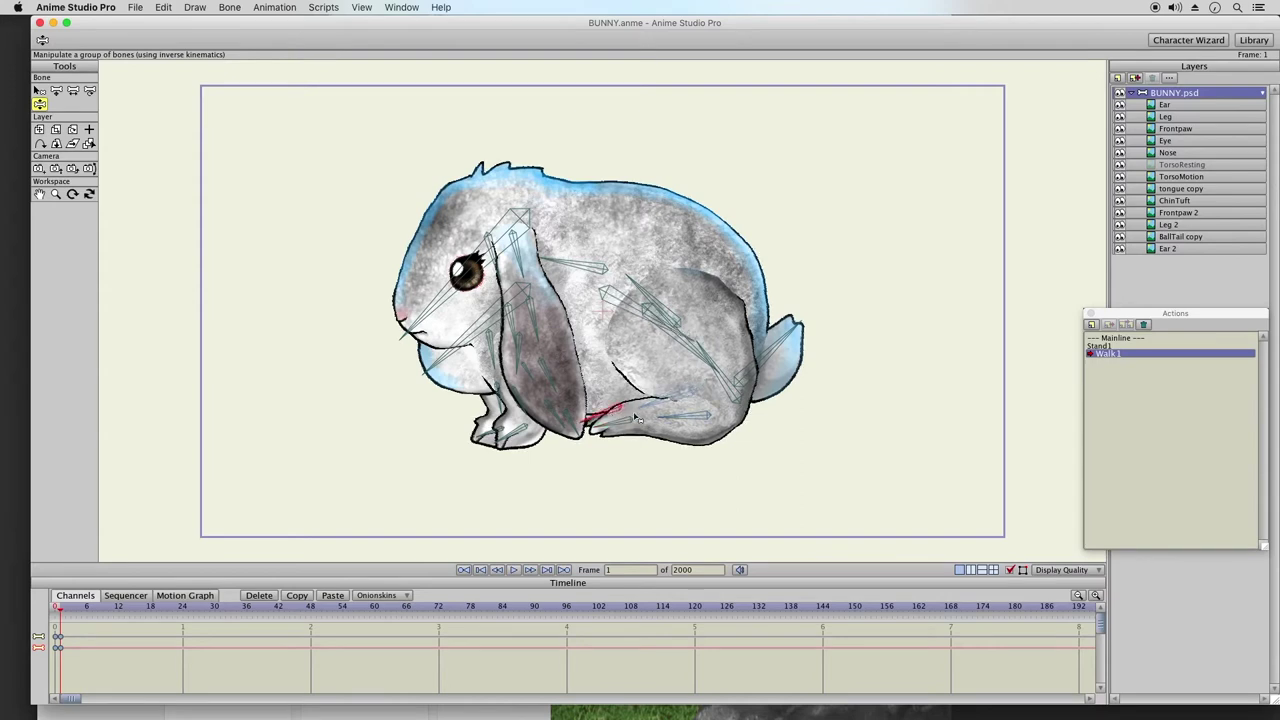
- Fine-tune the tail, chin tuft, front leg and ear tip bones for the frame 1 walk pose
left_click_drag(786, 346, 788, 343)
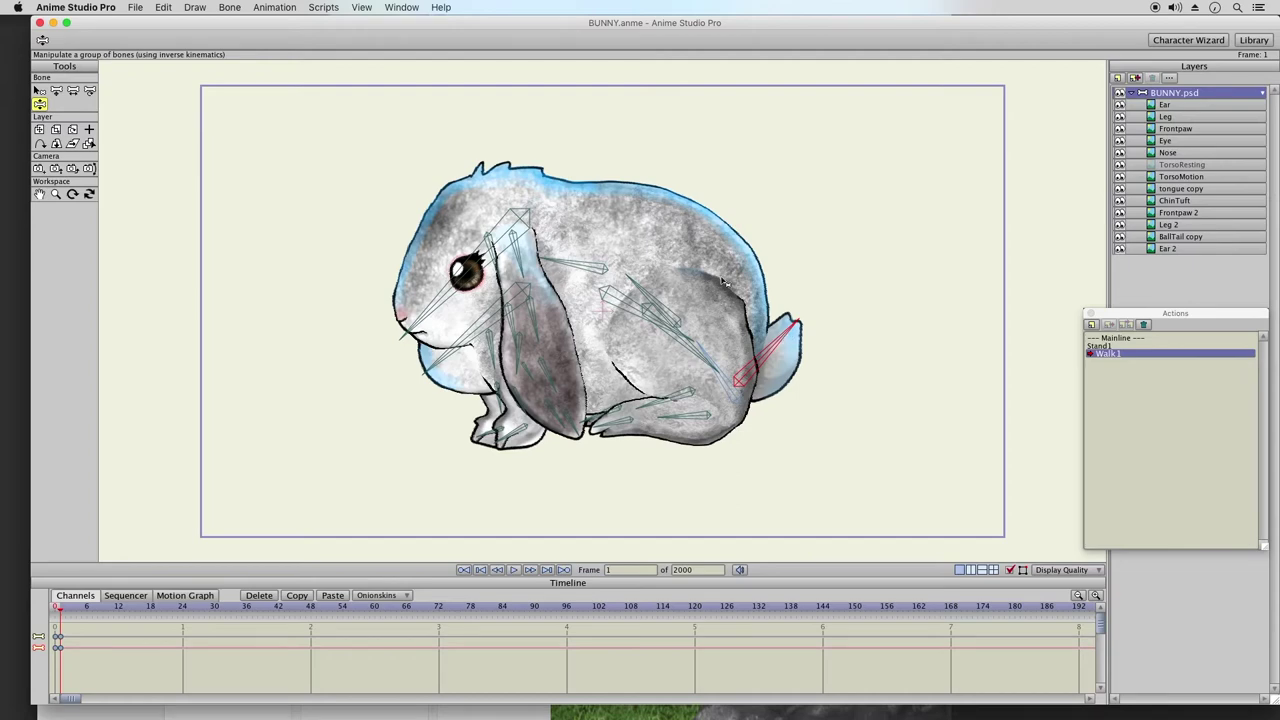
left_click_drag(425, 318, 440, 366)
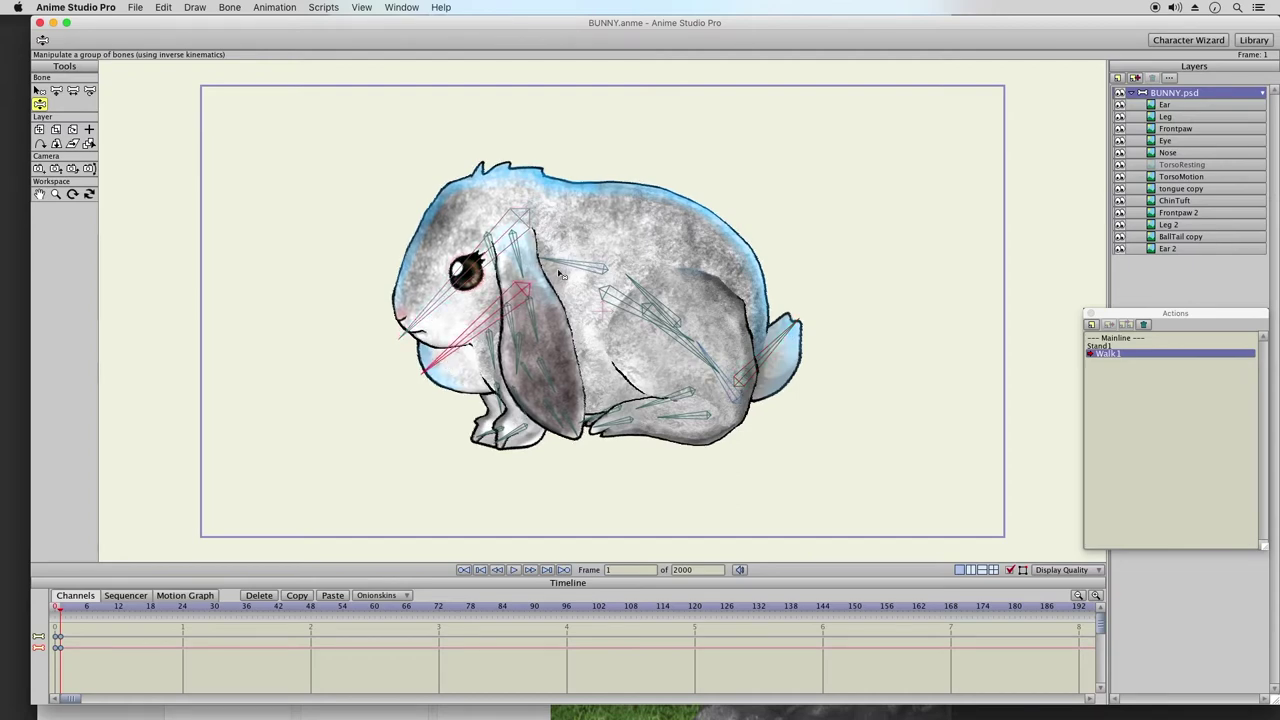
left_click(503, 411)
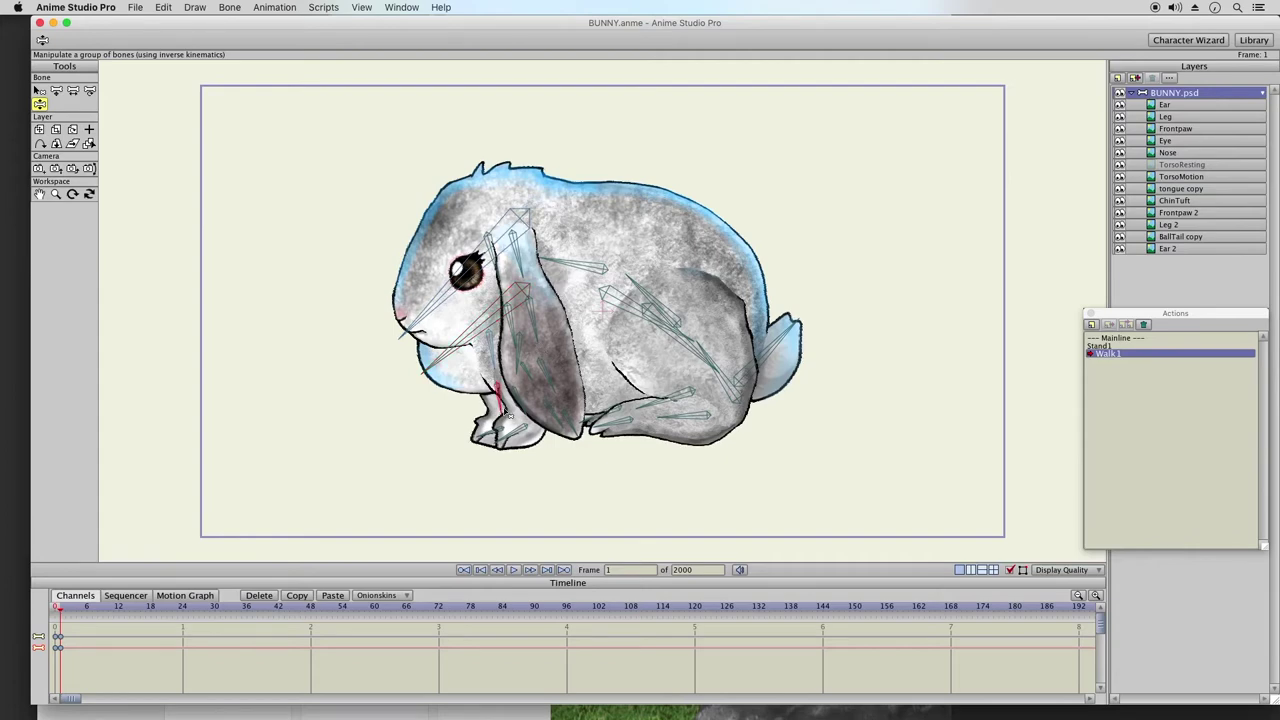
left_click(565, 432)
- Key the rump bone's position at frame 1 with the bone move tool and return to Manipulate Bones
key("t")
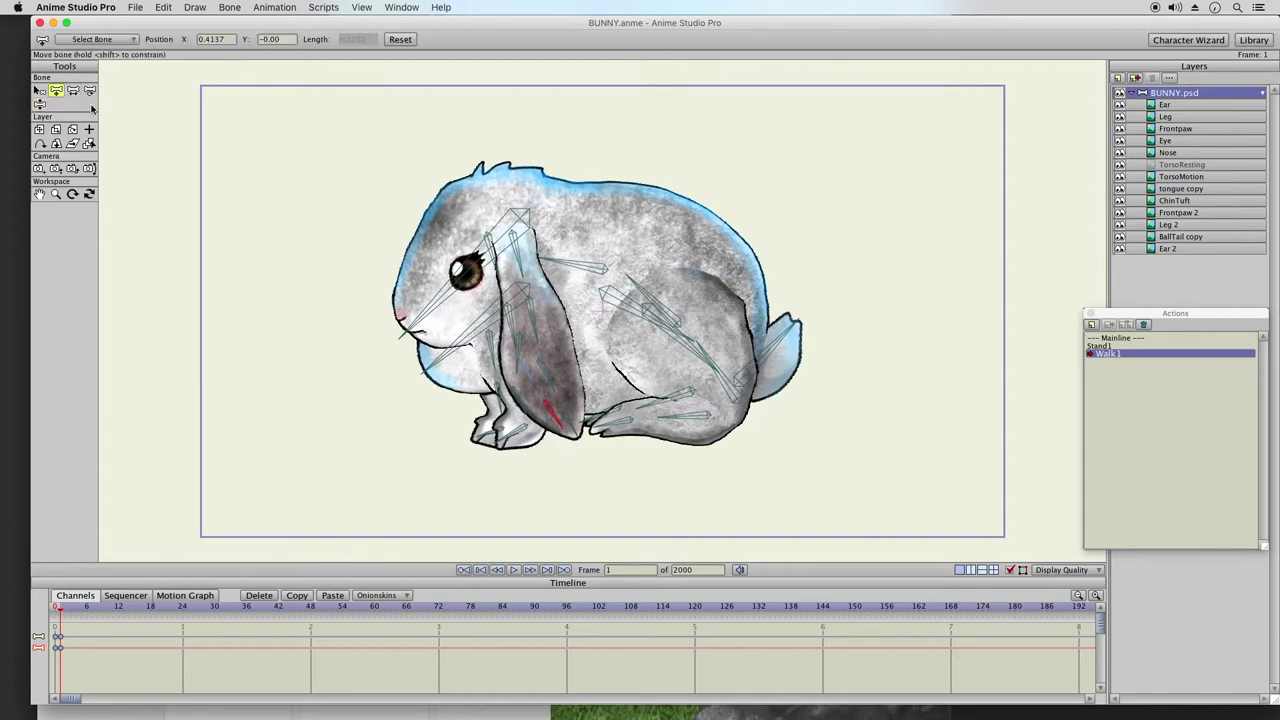
left_click(730, 394)
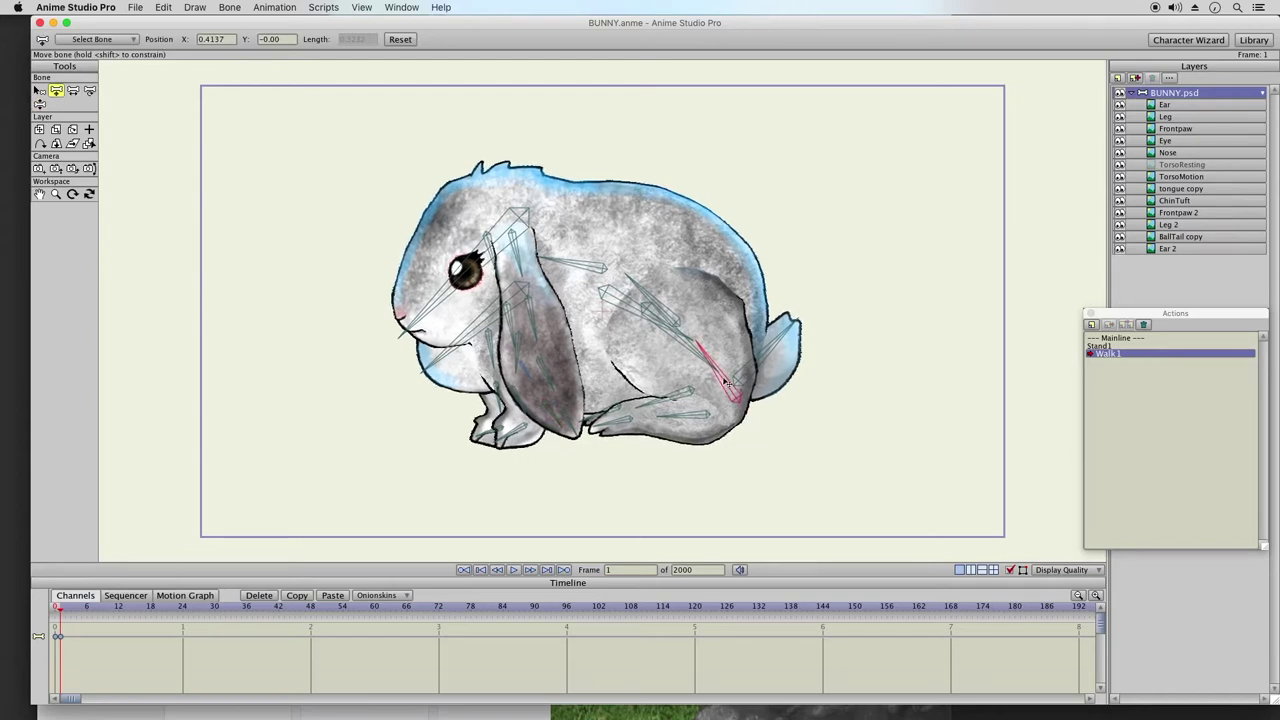
left_click(40, 105)
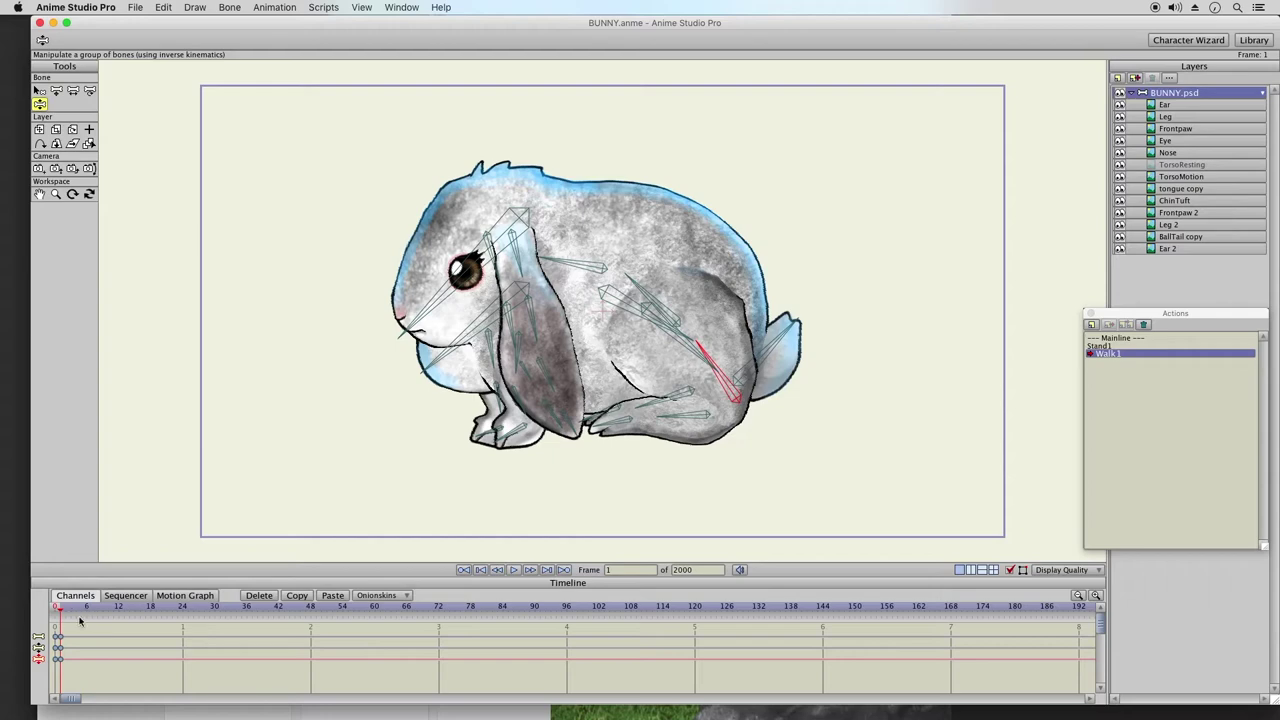
- Copy all the frame 1 bone keys of the Walk1 action and paste them at frames 12 and 24
left_click_drag(73, 633, 58, 676)
left_click(118, 607)
left_click(332, 595)
left_click(182, 607)
left_click(332, 595)
- Pose a crouch at frame 6 by pulling the shoulder bone back and bringing the front paws and hind feet together
left_click(87, 607)
left_click(555, 266)
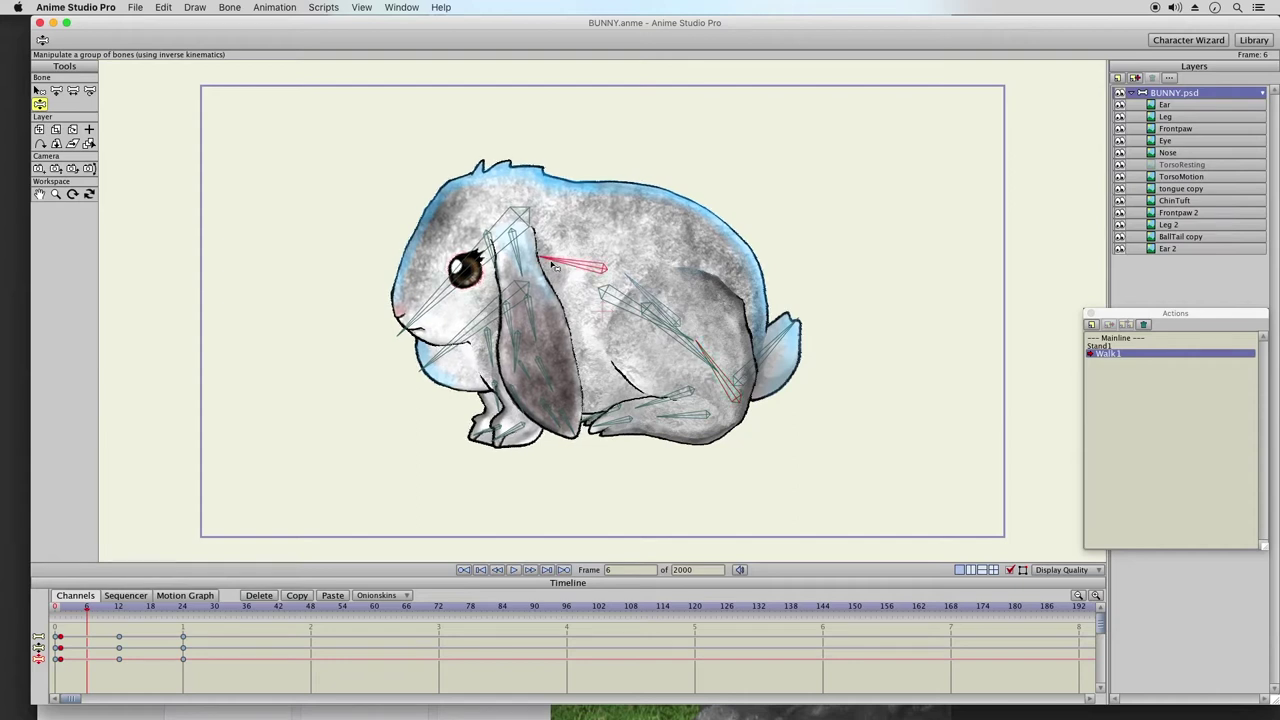
left_click_drag(555, 266, 573, 276)
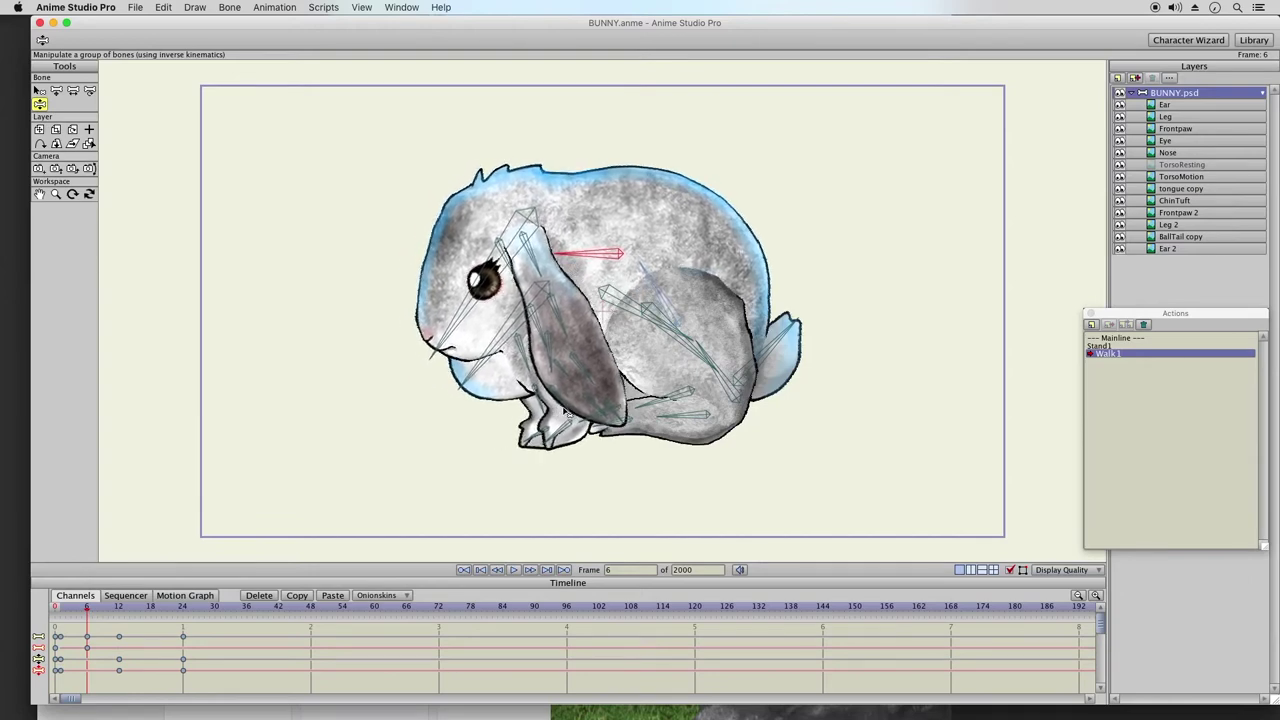
left_click_drag(569, 413, 655, 430)
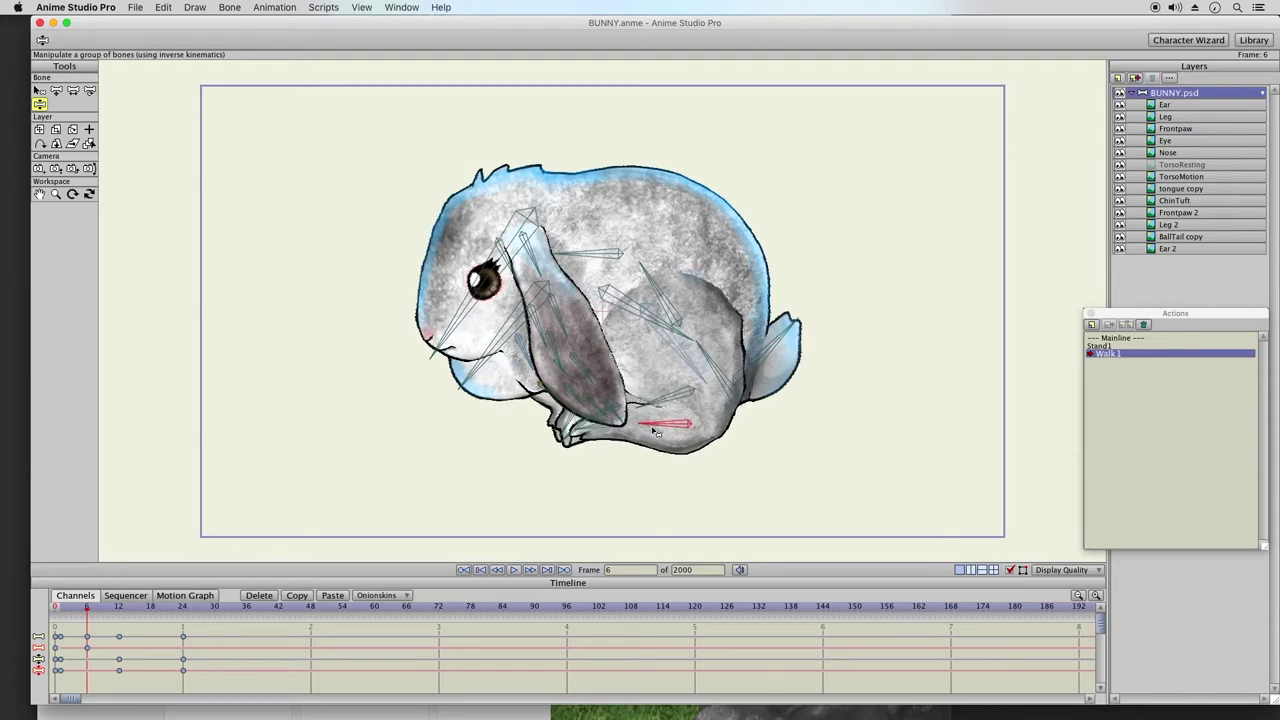
left_click(588, 436)
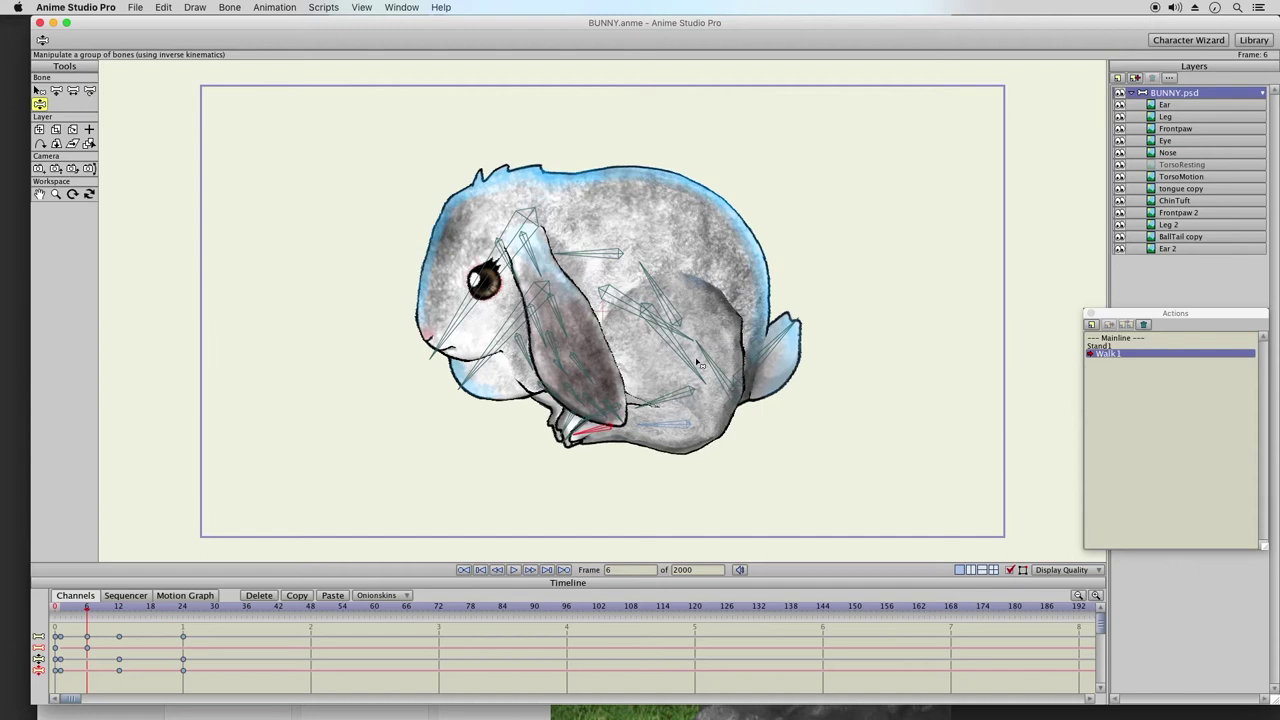
left_click(782, 346)
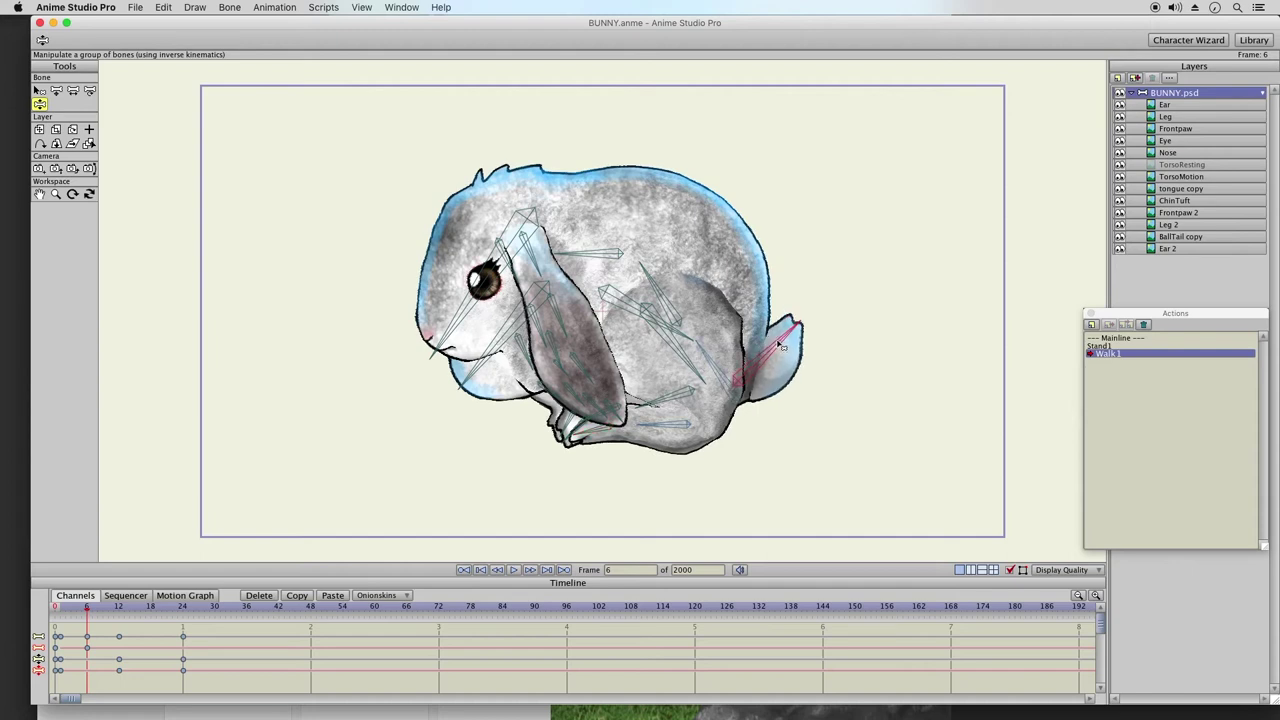
- Refine the frame 6 crouch by adjusting the head, easing the shoulder slightly forward and repositioning the chin tuft bone
left_click(468, 320)
left_click_drag(466, 324, 480, 310)
left_click_drag(578, 258, 566, 262)
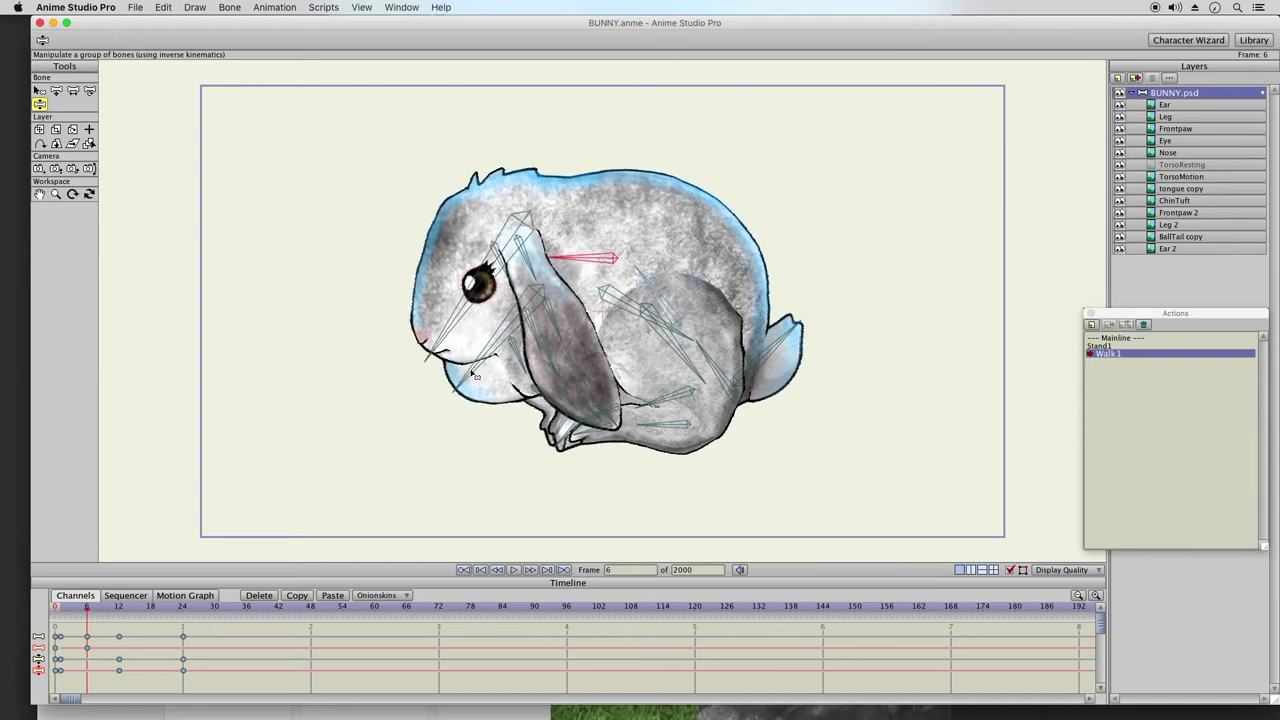
left_click_drag(475, 376, 475, 381)
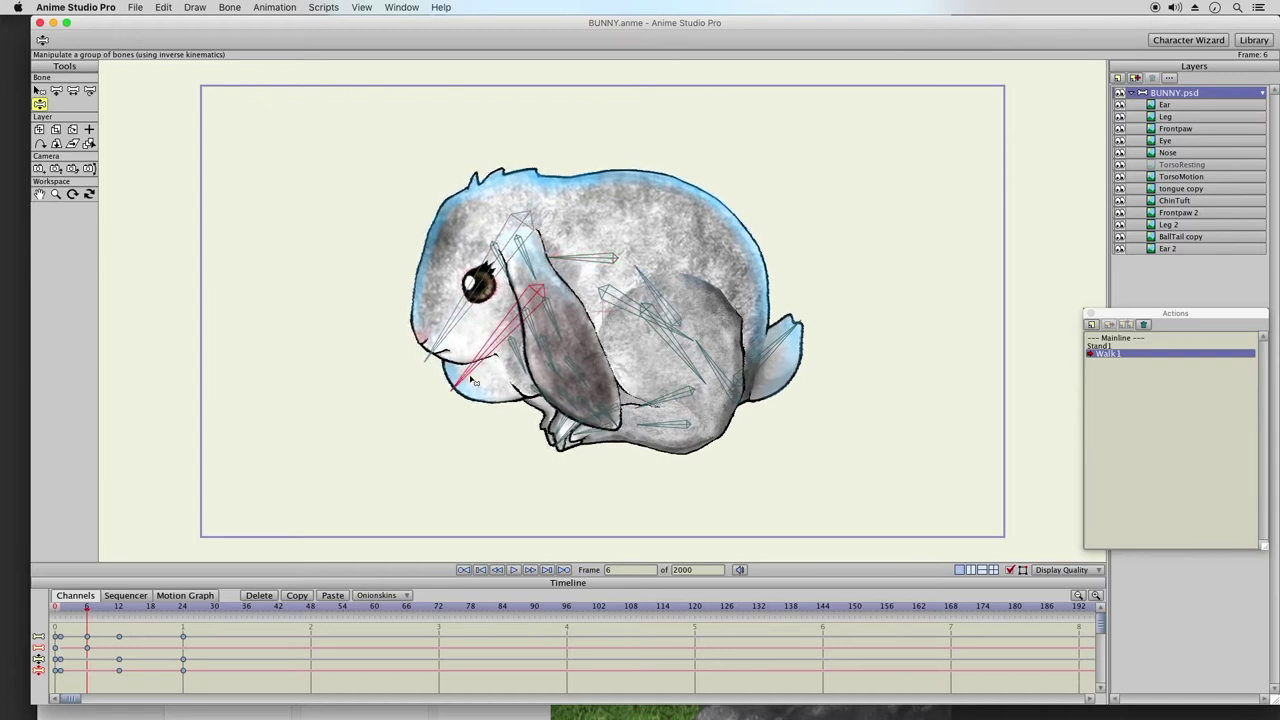
left_click_drag(60, 612, 81, 618)
left_click(89, 614)
left_click_drag(459, 390, 448, 383)
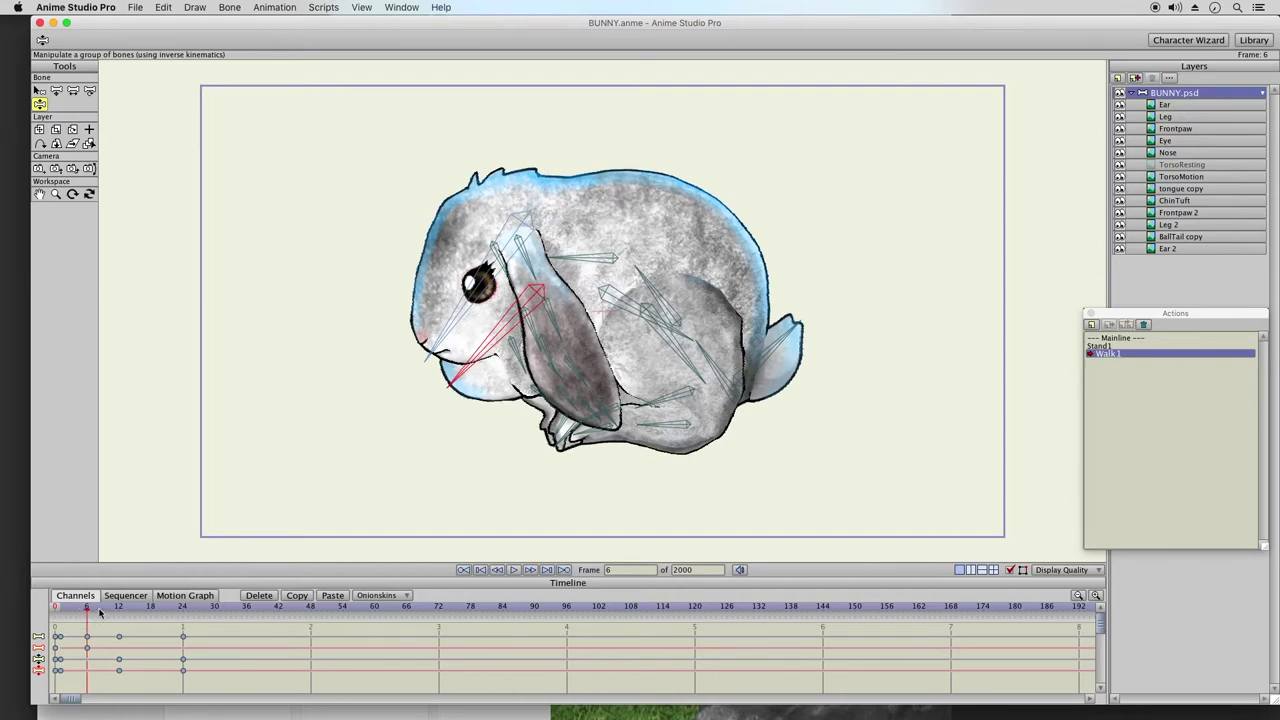
- Swing the chin tuft bone slightly down and back at frame 8, and check the motion against frame 6
left_click(99, 610)
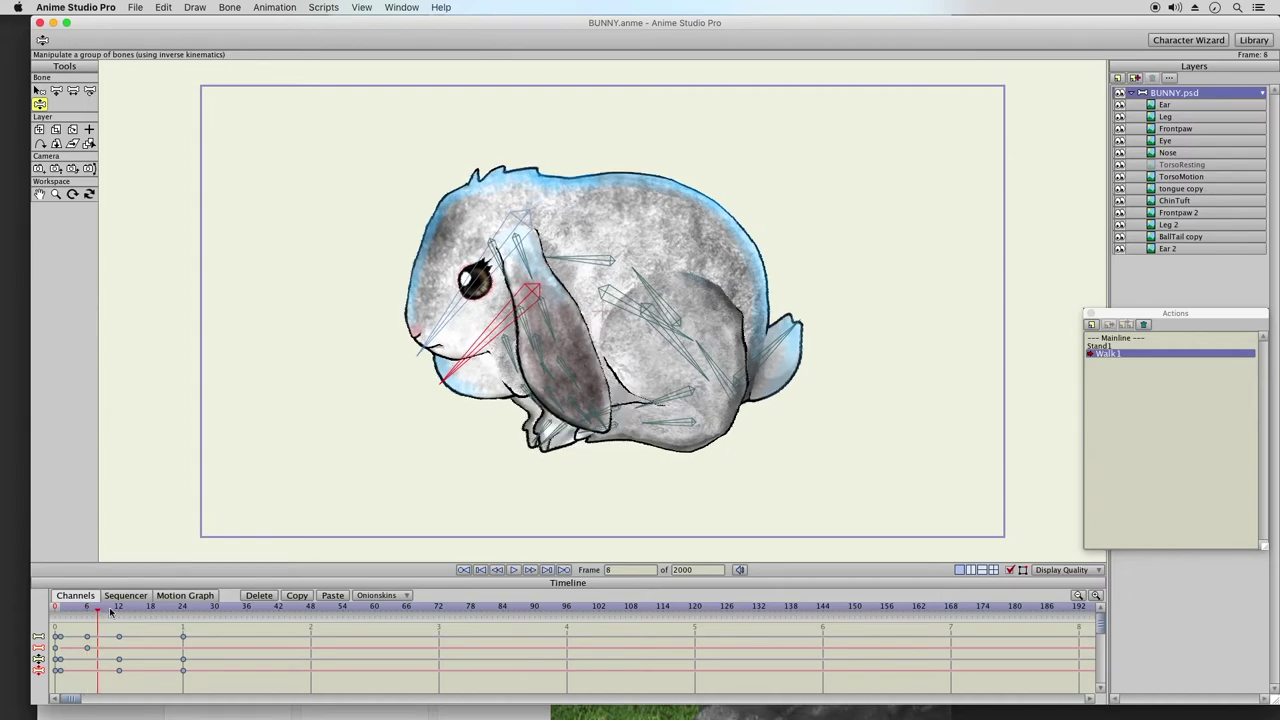
left_click_drag(446, 380, 450, 390)
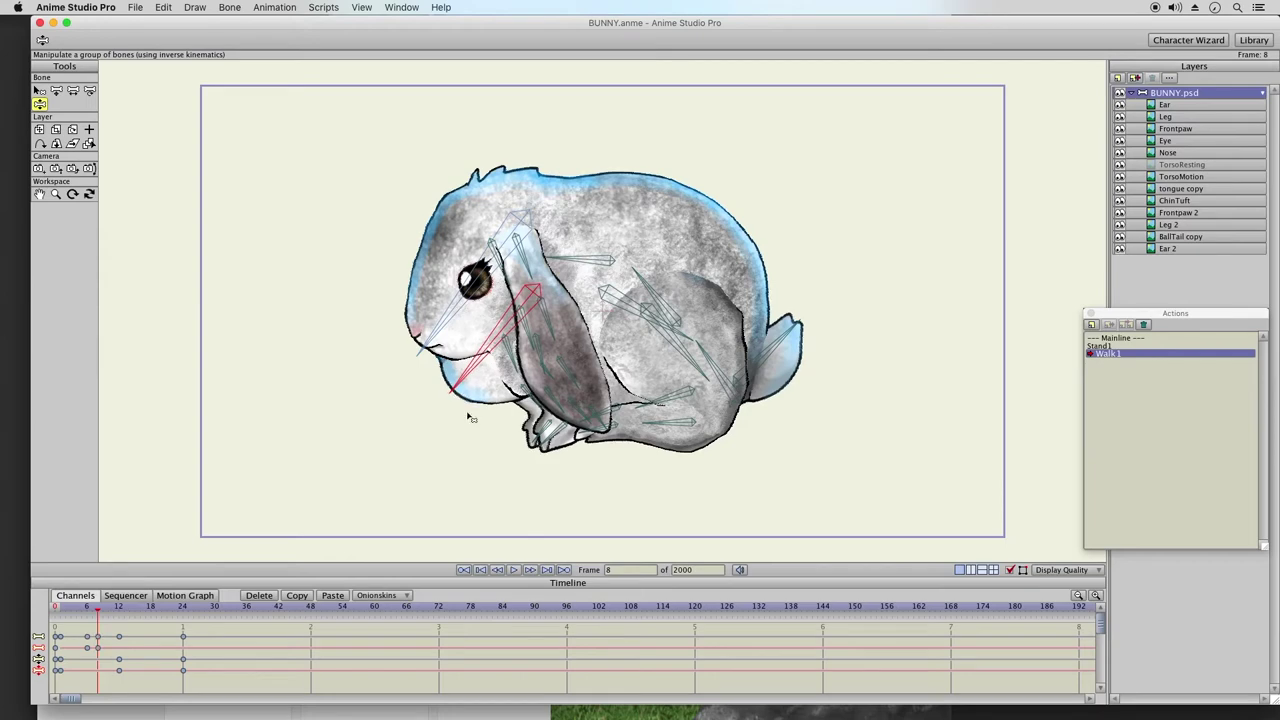
mouse_move(76, 612)
left_mouse_down()
mouse_move(109, 612)
mouse_move(87, 609)
left_mouse_up()
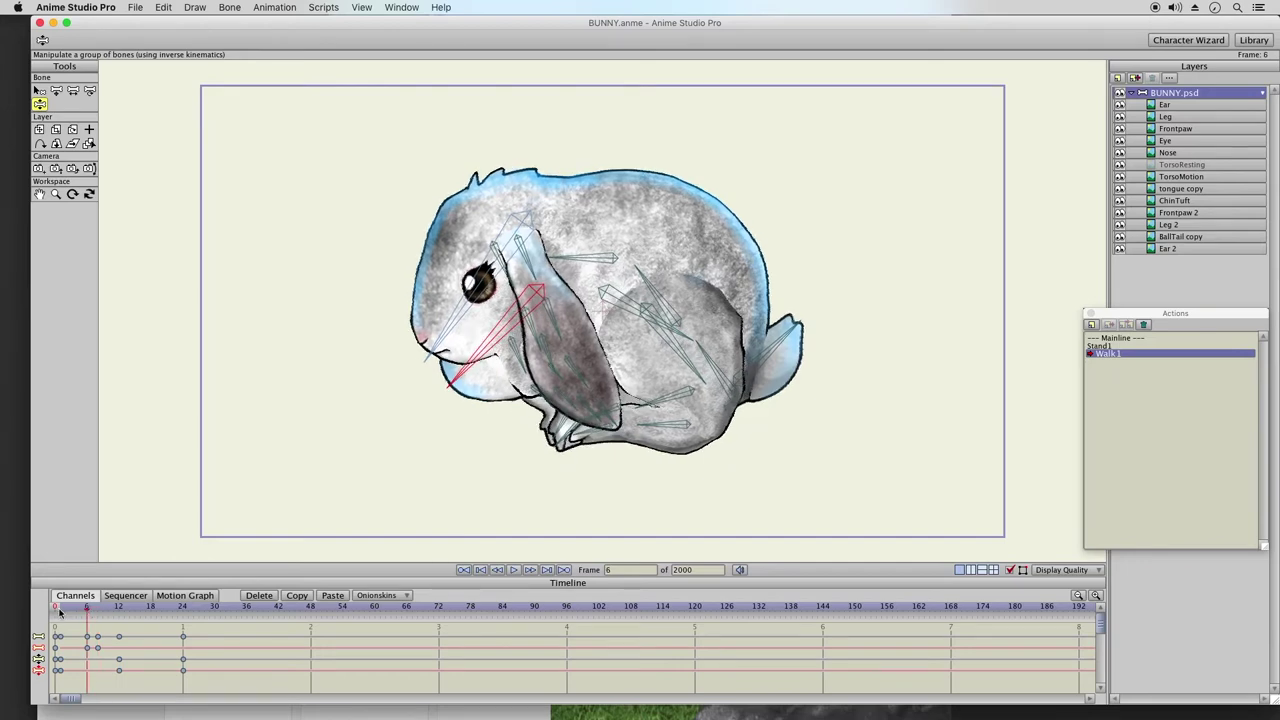
- Swing the ear bones down and slightly forward at frames 1 and 6, and check the motion up to frame 12
left_click(60, 612)
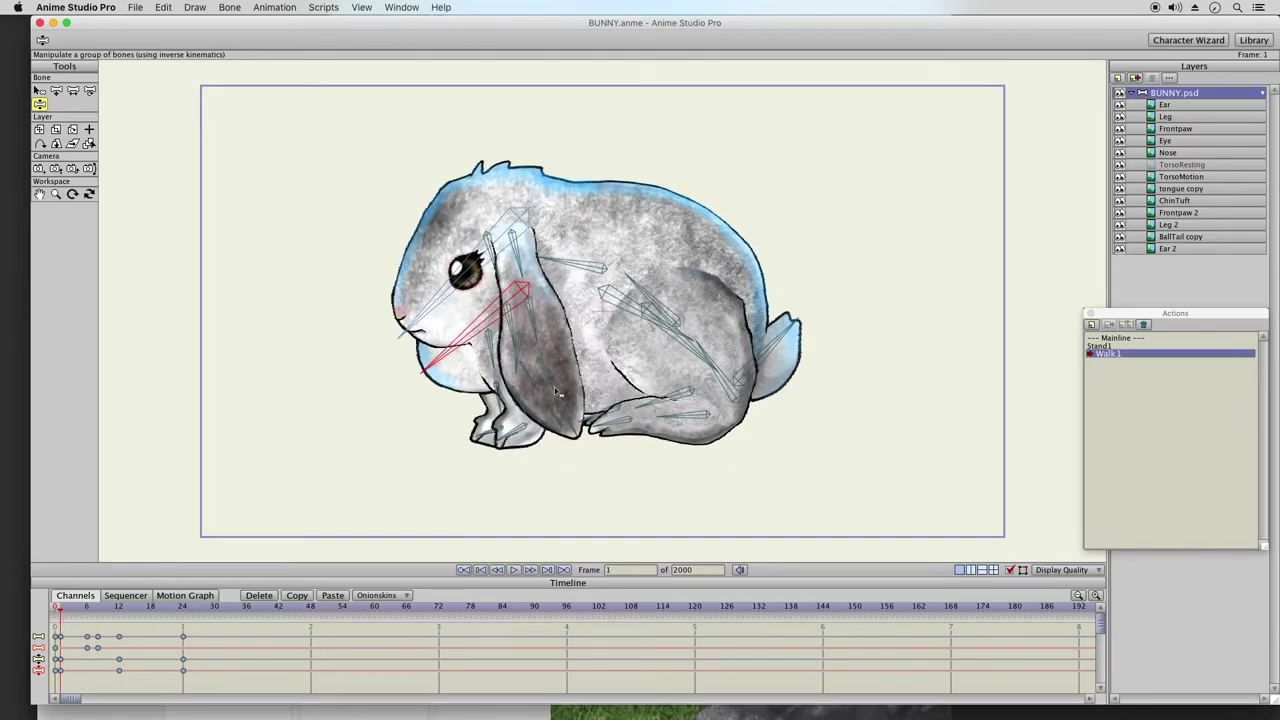
left_click_drag(560, 425, 543, 463)
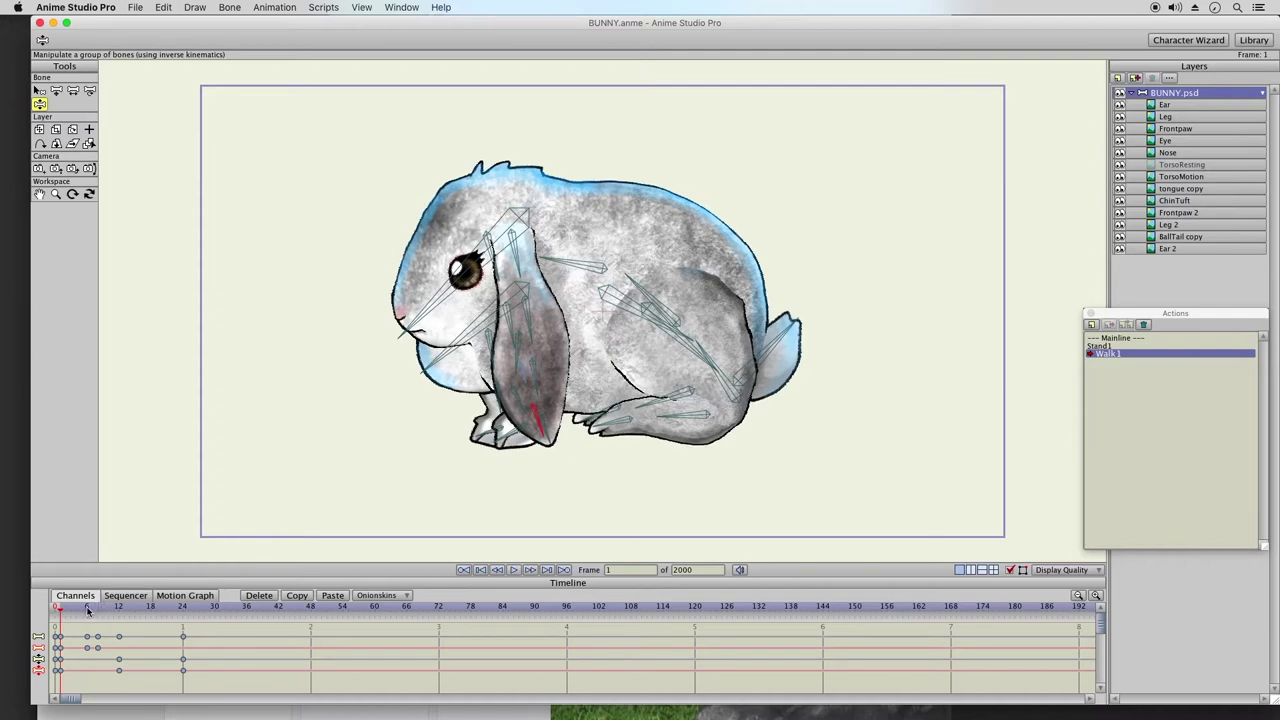
left_click(88, 611)
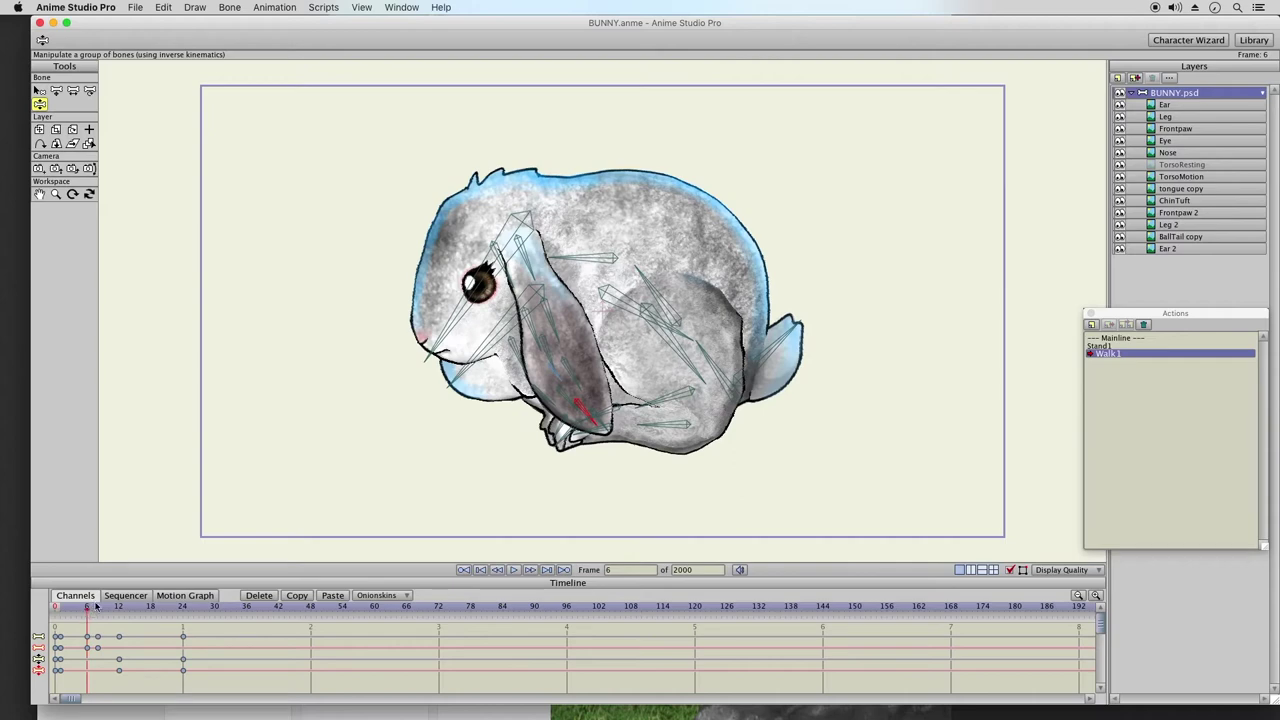
left_click_drag(588, 405, 554, 480)
left_click_drag(578, 414, 552, 468)
left_click_drag(60, 612, 121, 621)
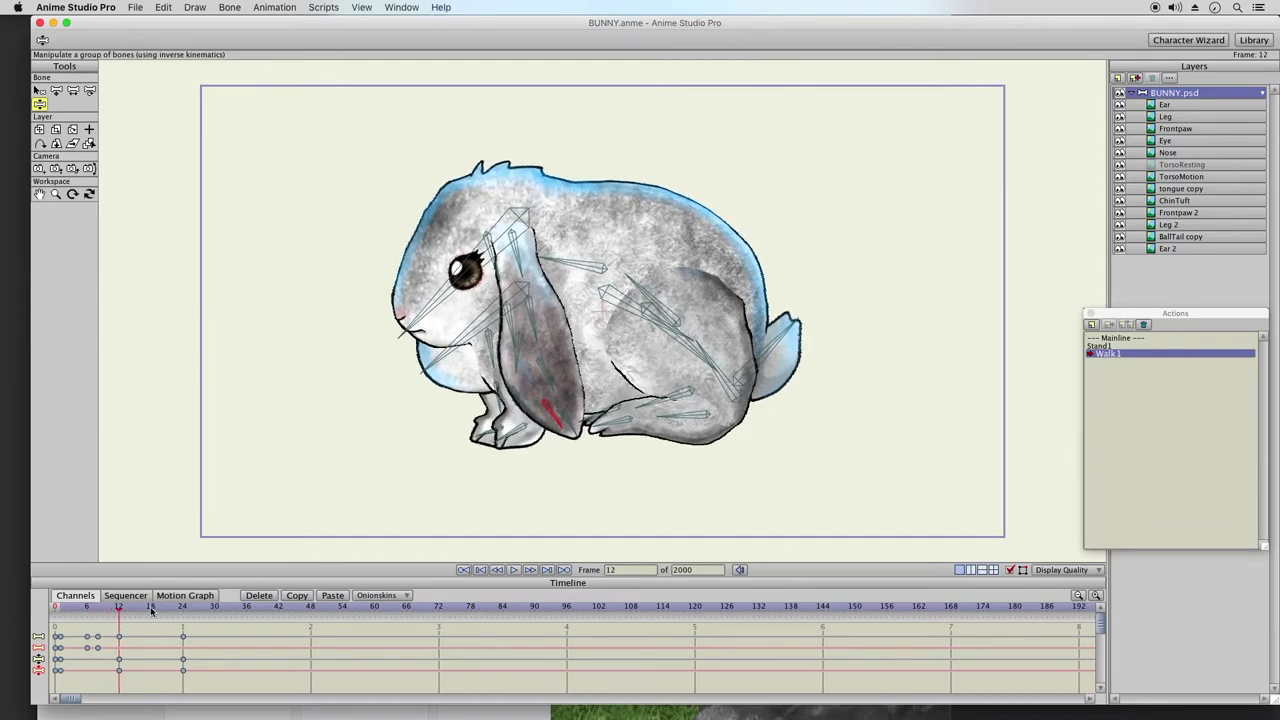
- Start the leap pose at frame 18 by moving the shoulder forward and stretching both front legs out ahead
left_click(152, 608)
left_click_drag(447, 305, 502, 390)
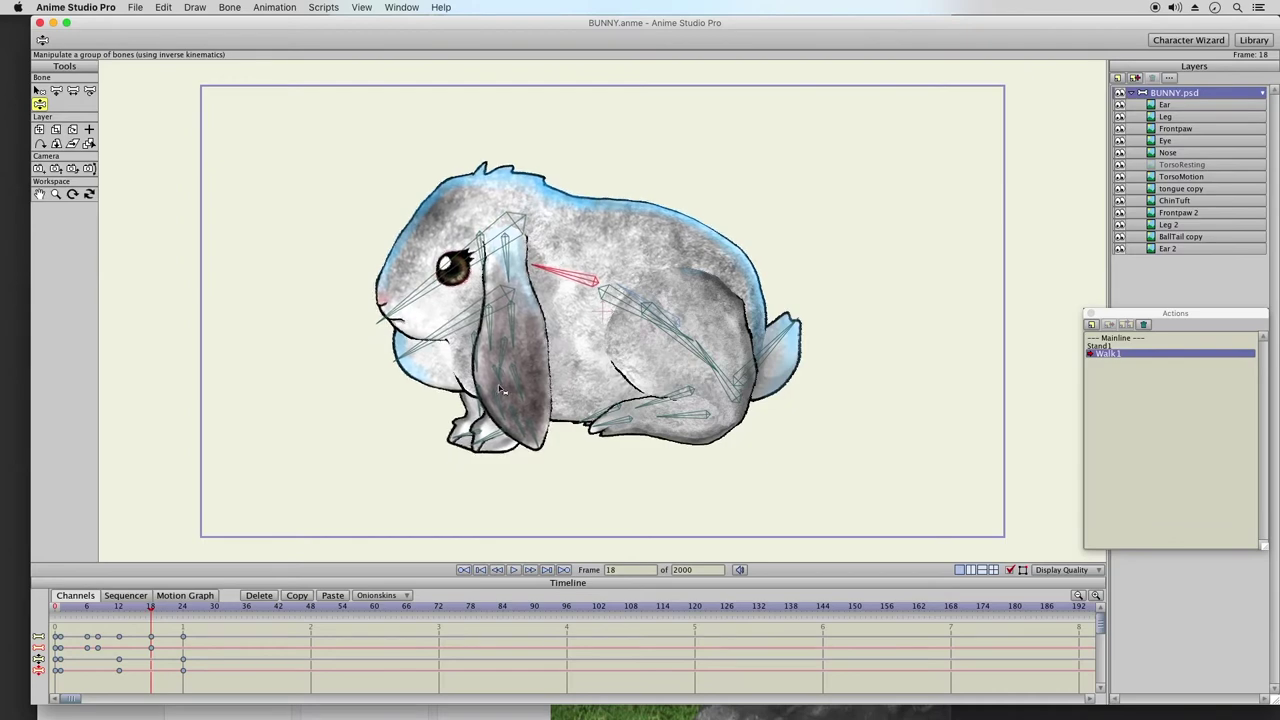
left_click_drag(431, 430, 352, 474)
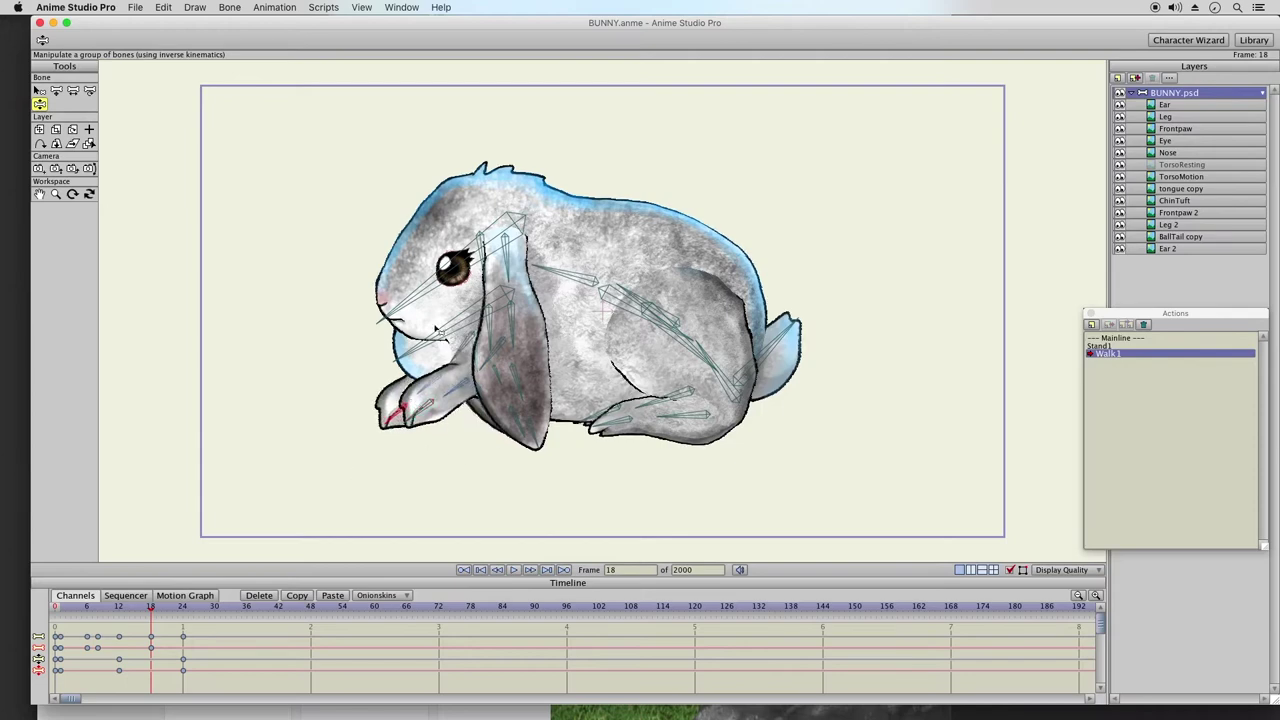
mouse_move(556, 270)
left_mouse_down()
mouse_move(577, 261)
mouse_move(541, 264)
left_mouse_up()
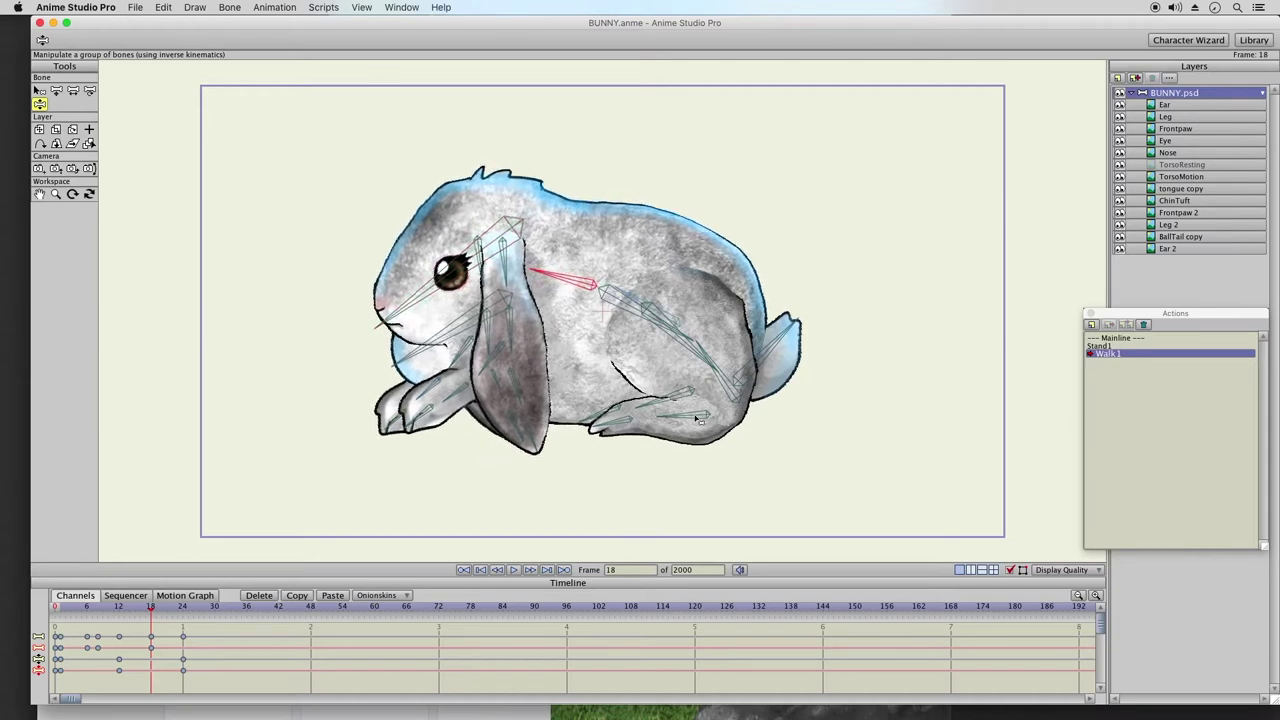
- Stretch both hind legs out behind the body at frame 18 and rotate the tail bone slightly backward
left_click_drag(700, 421, 815, 471)
left_click_drag(735, 430, 765, 415)
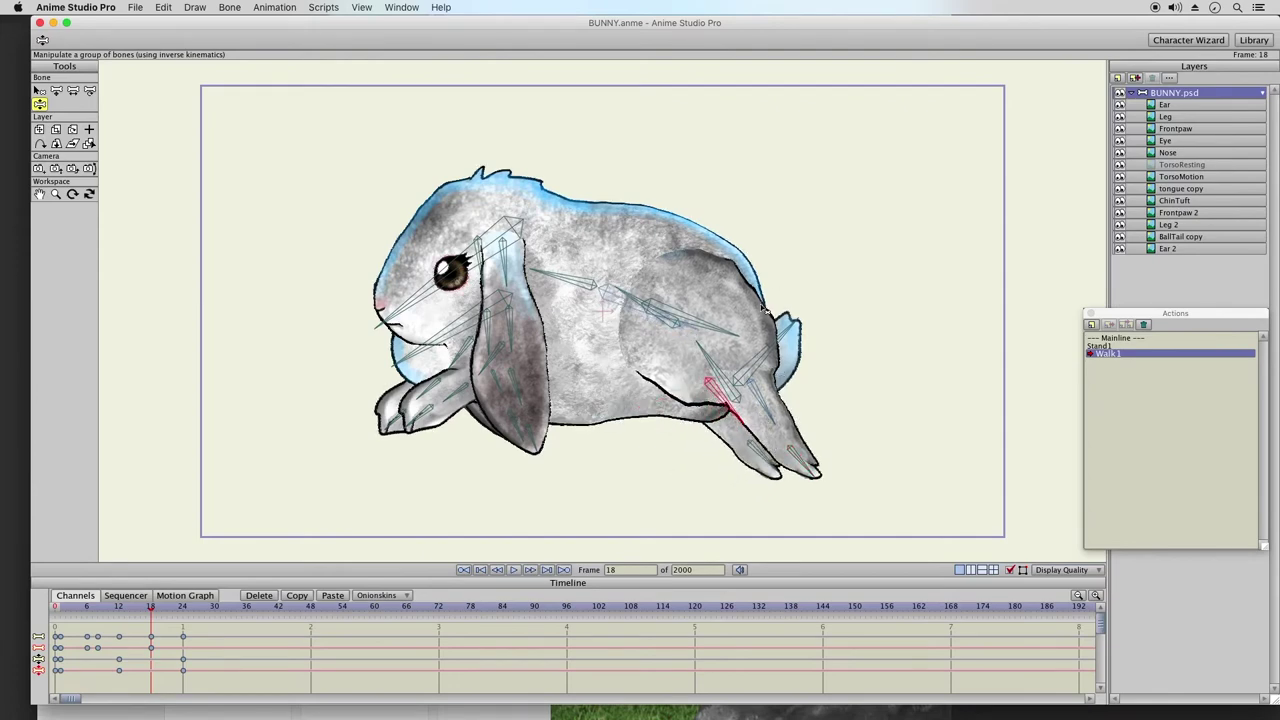
left_click(800, 336)
mouse_move(800, 336)
left_mouse_down()
mouse_move(806, 348)
mouse_move(809, 336)
left_mouse_up()
- Raise the shoulder and adjust the head at frame 18, swing the ear back and lower the chin tuft
left_click(566, 275)
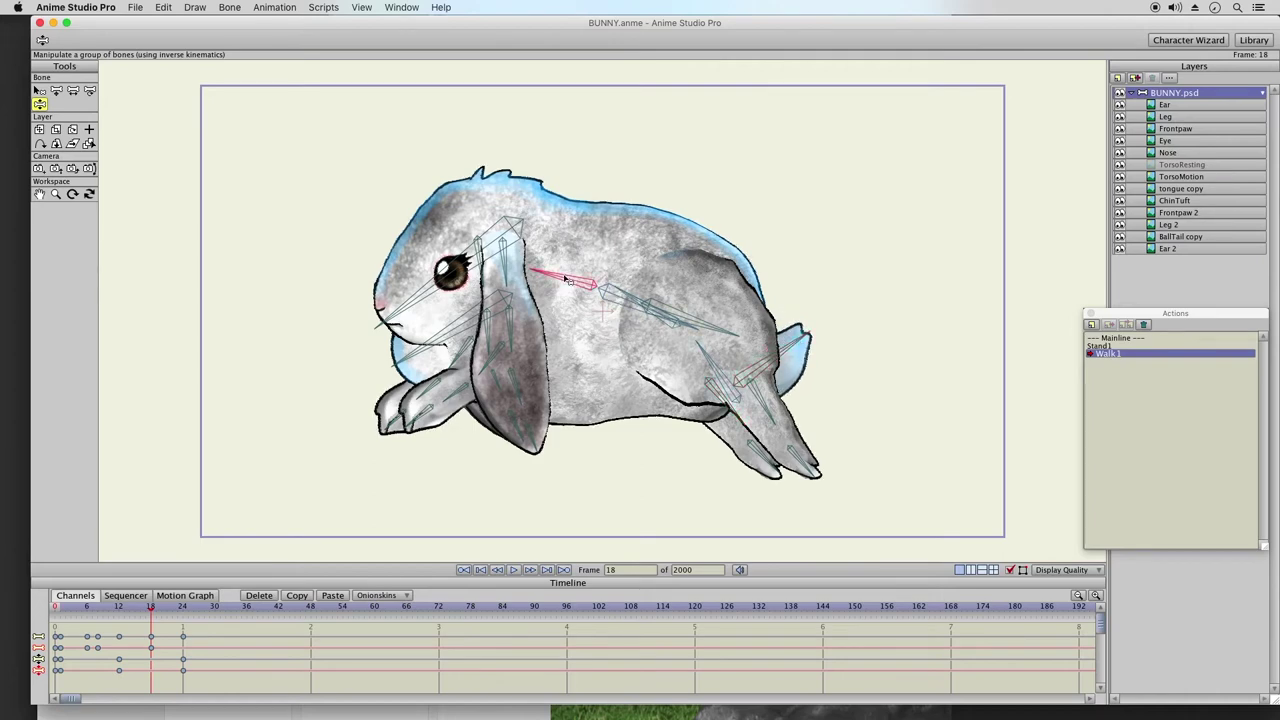
left_click_drag(563, 272, 572, 267)
left_click(406, 277)
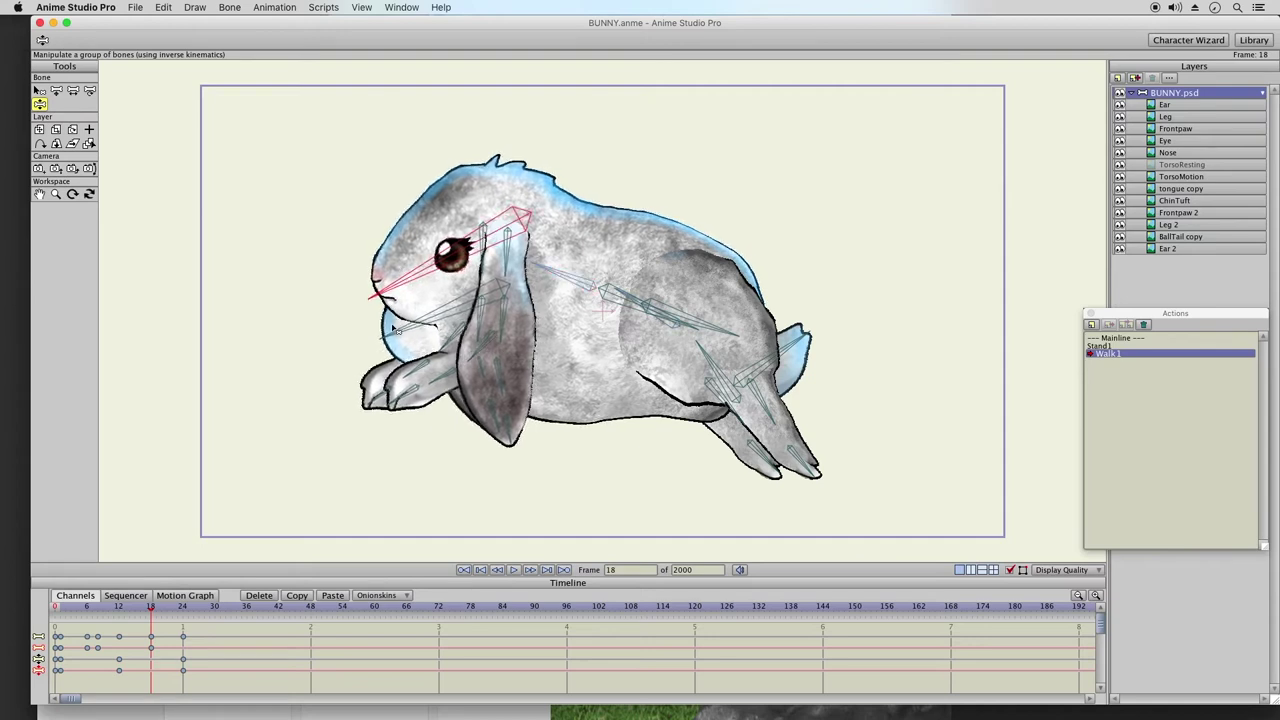
left_click_drag(508, 413, 611, 428)
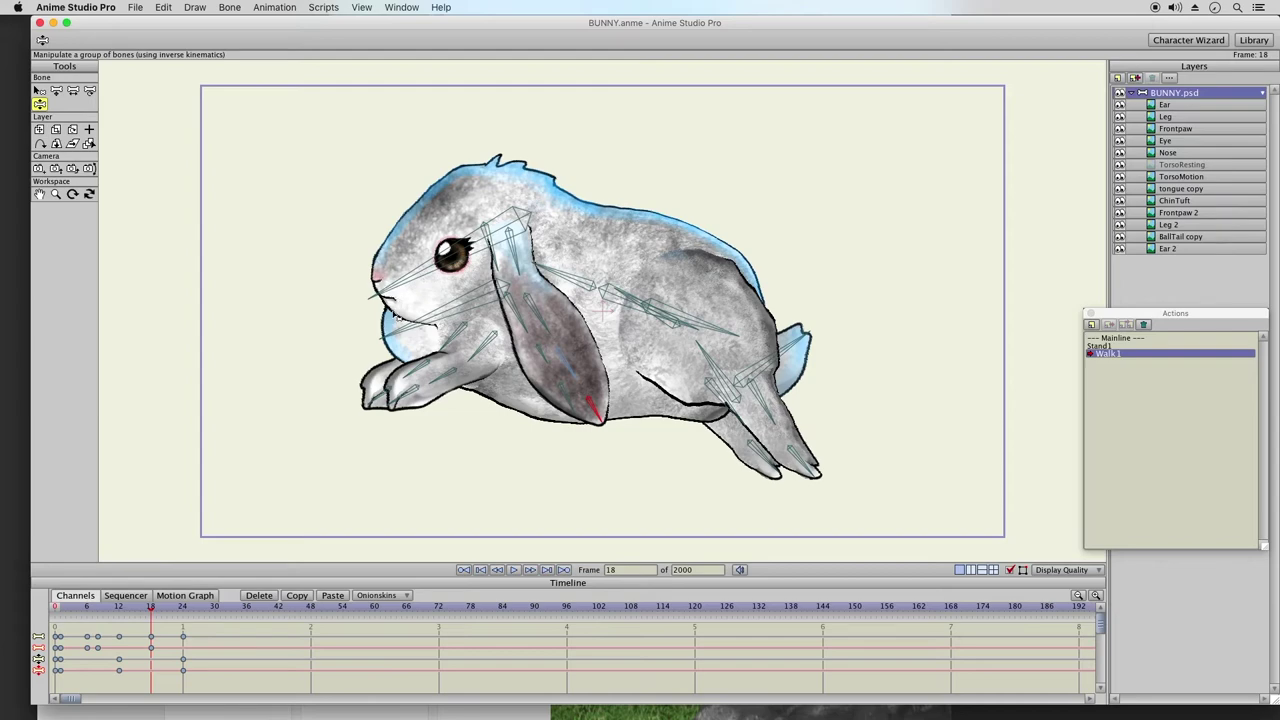
left_click_drag(392, 340, 402, 366)
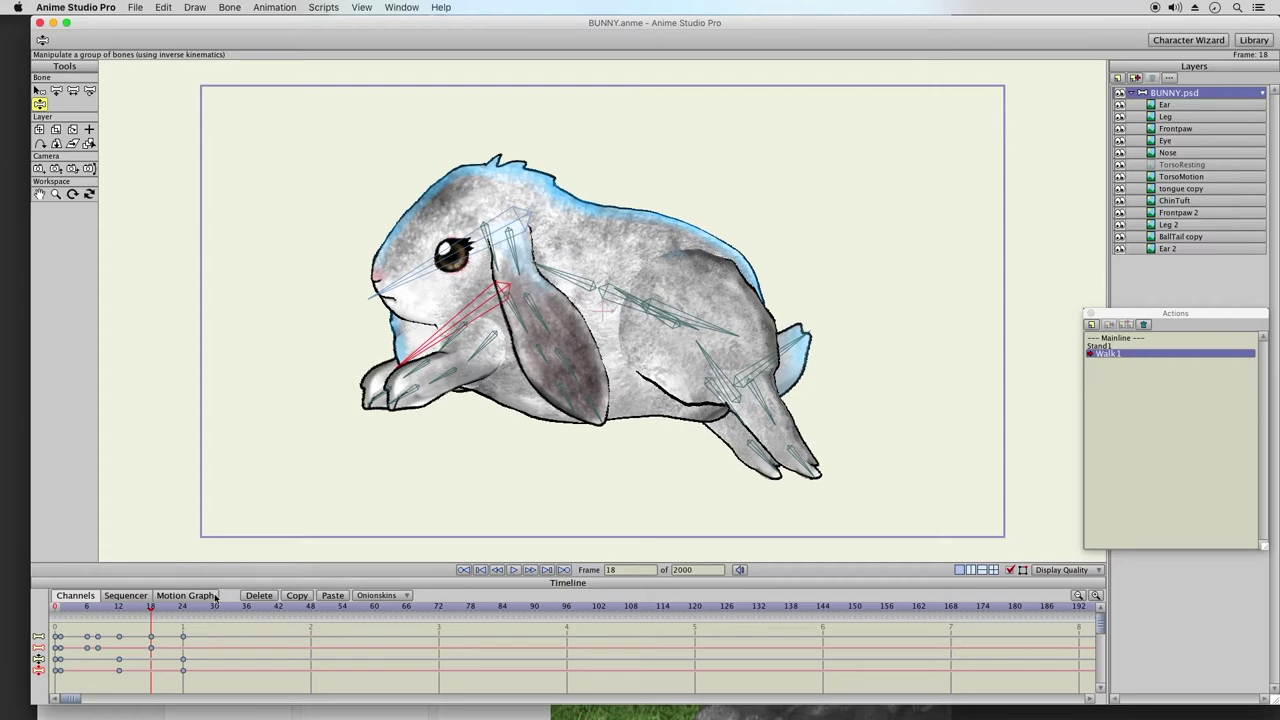
- Lift the whole bunny at frame 18 by moving the rump bone up to about X 1.24, Y -0.25
left_click_drag(63, 612, 137, 616)
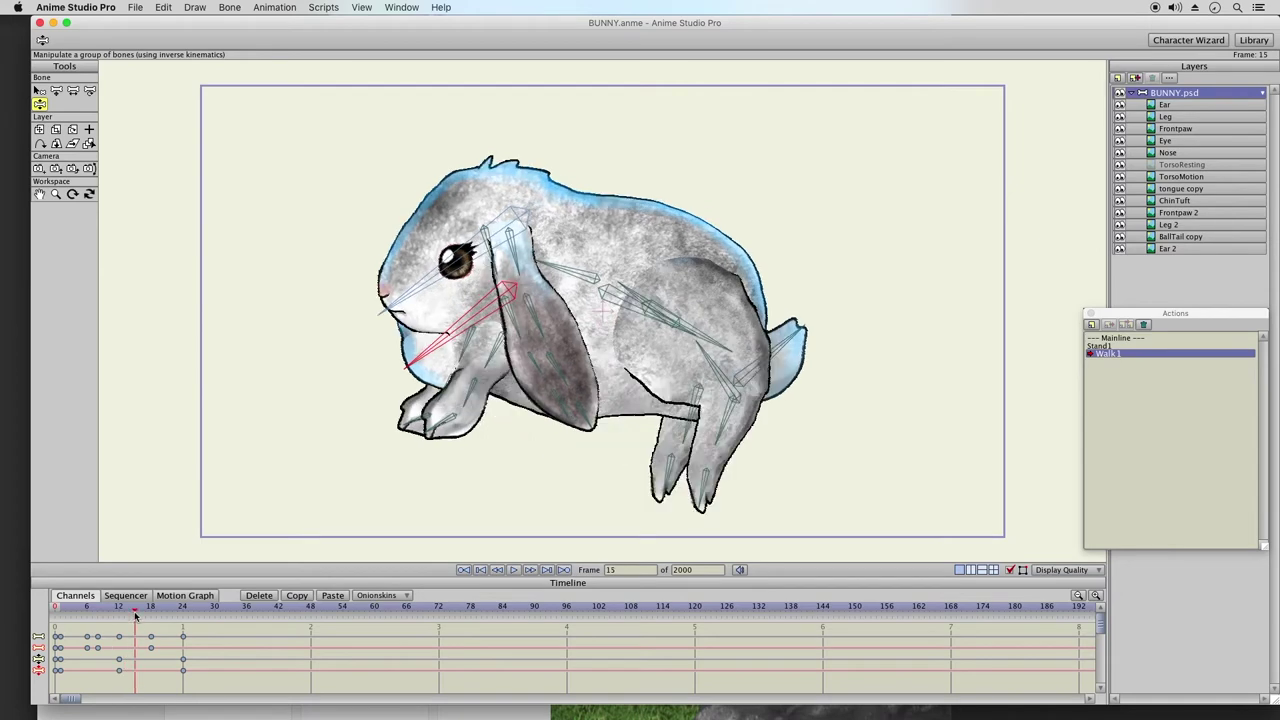
left_click_drag(133, 616, 121, 612)
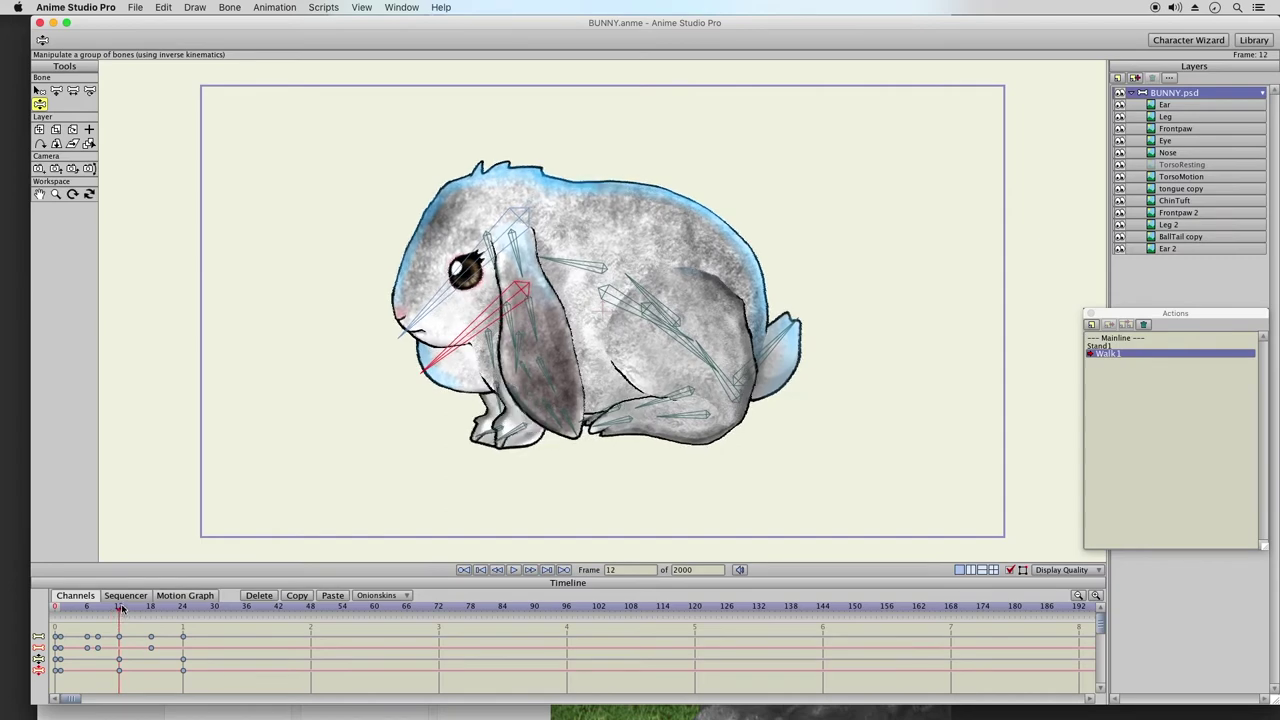
left_click(136, 610)
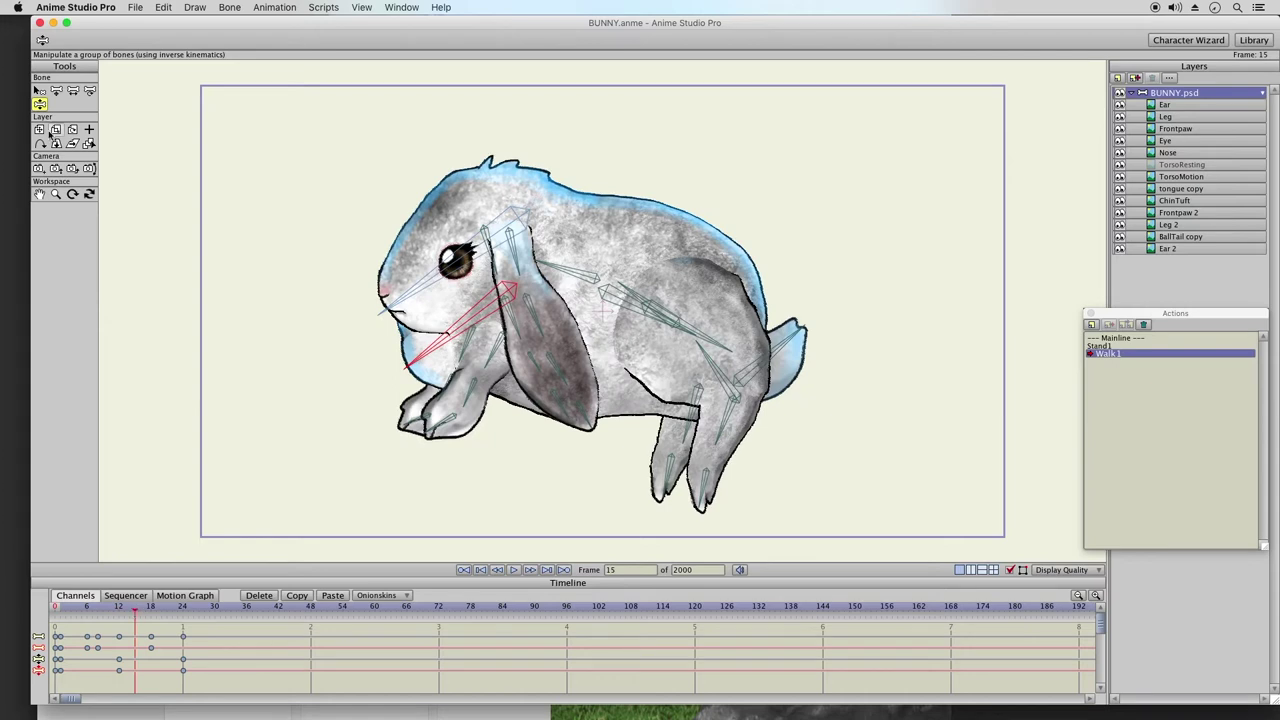
left_click(56, 90)
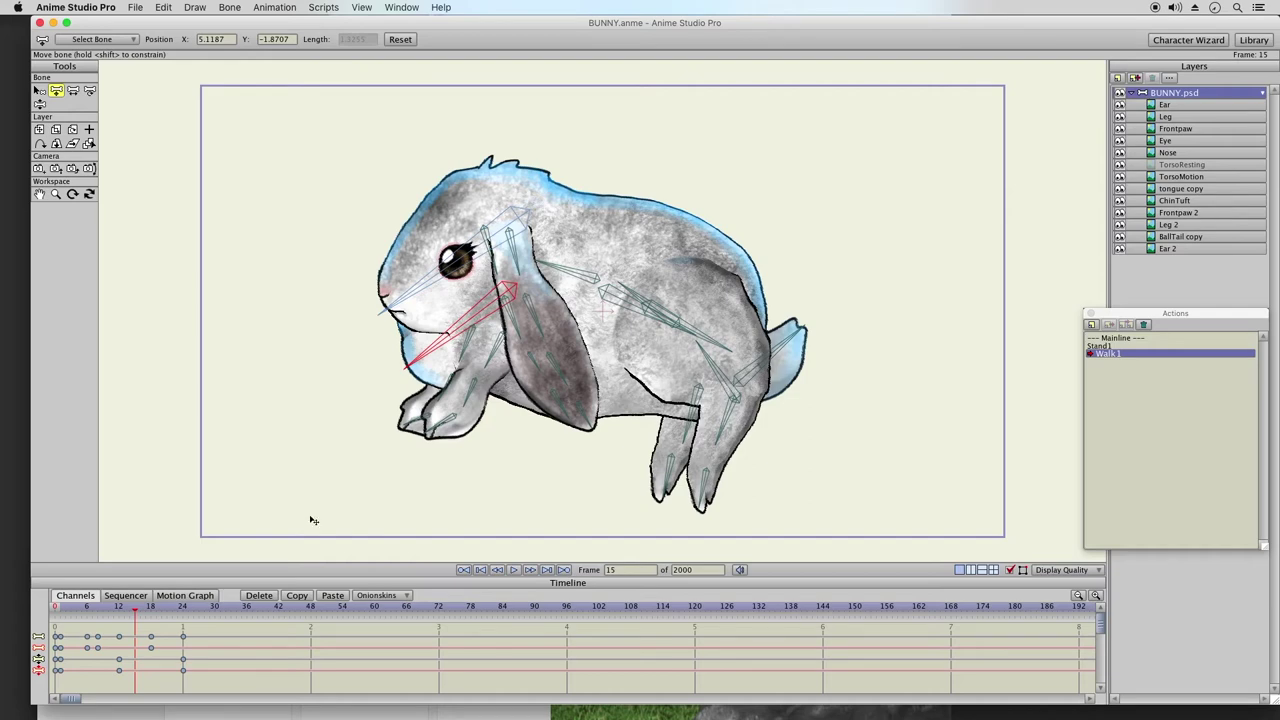
left_click(151, 614)
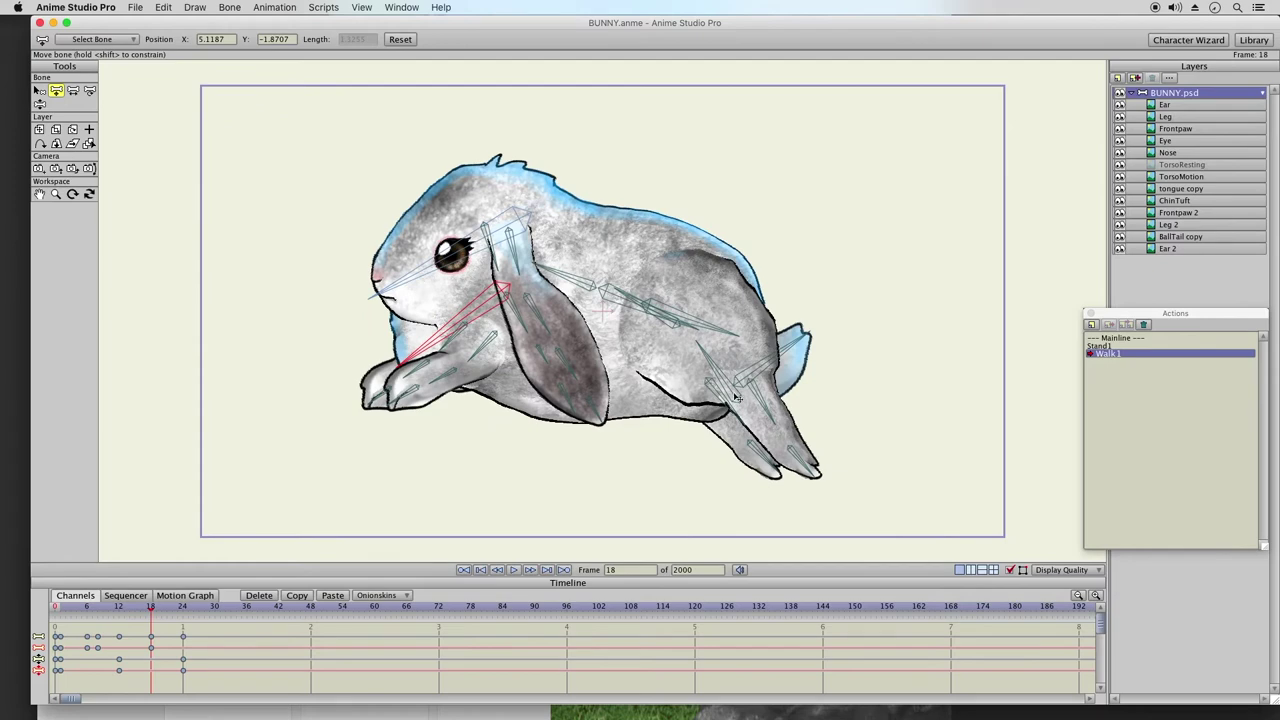
left_click_drag(735, 400, 735, 337)
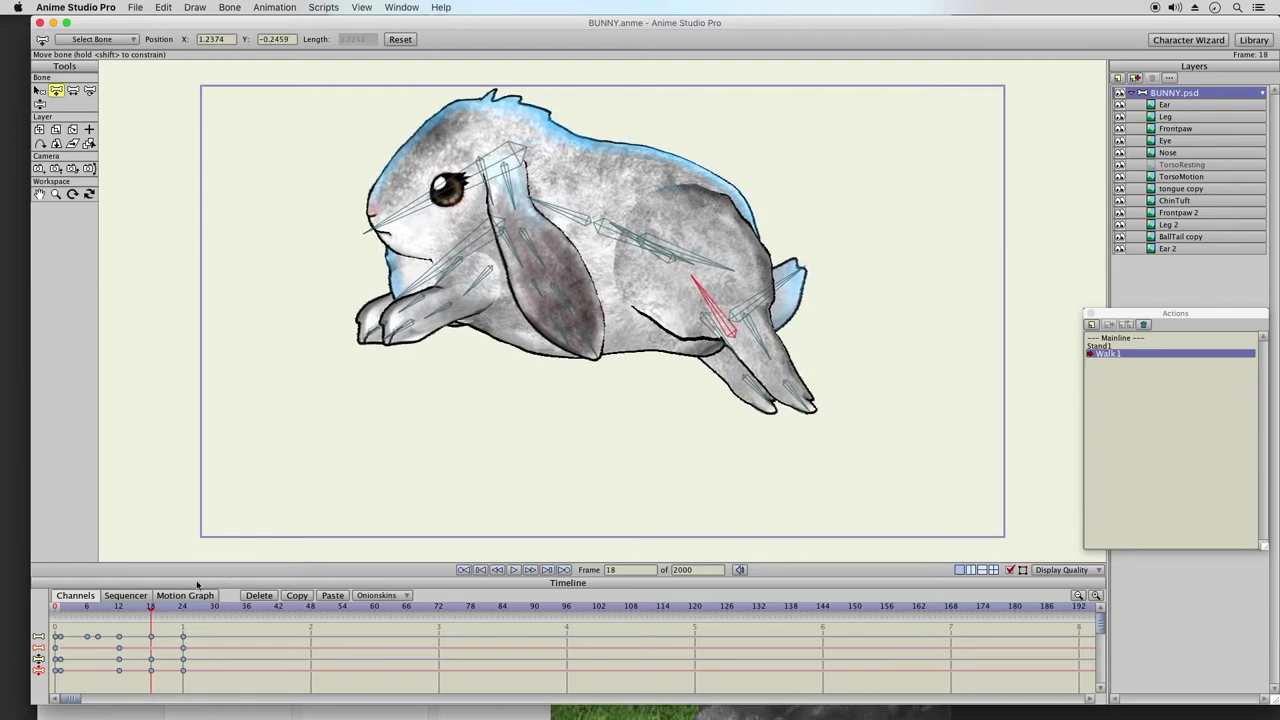
- Tuck both hind feet forward under the body at frame 15 with the Manipulate Bones tool
left_click_drag(115, 614, 134, 618)
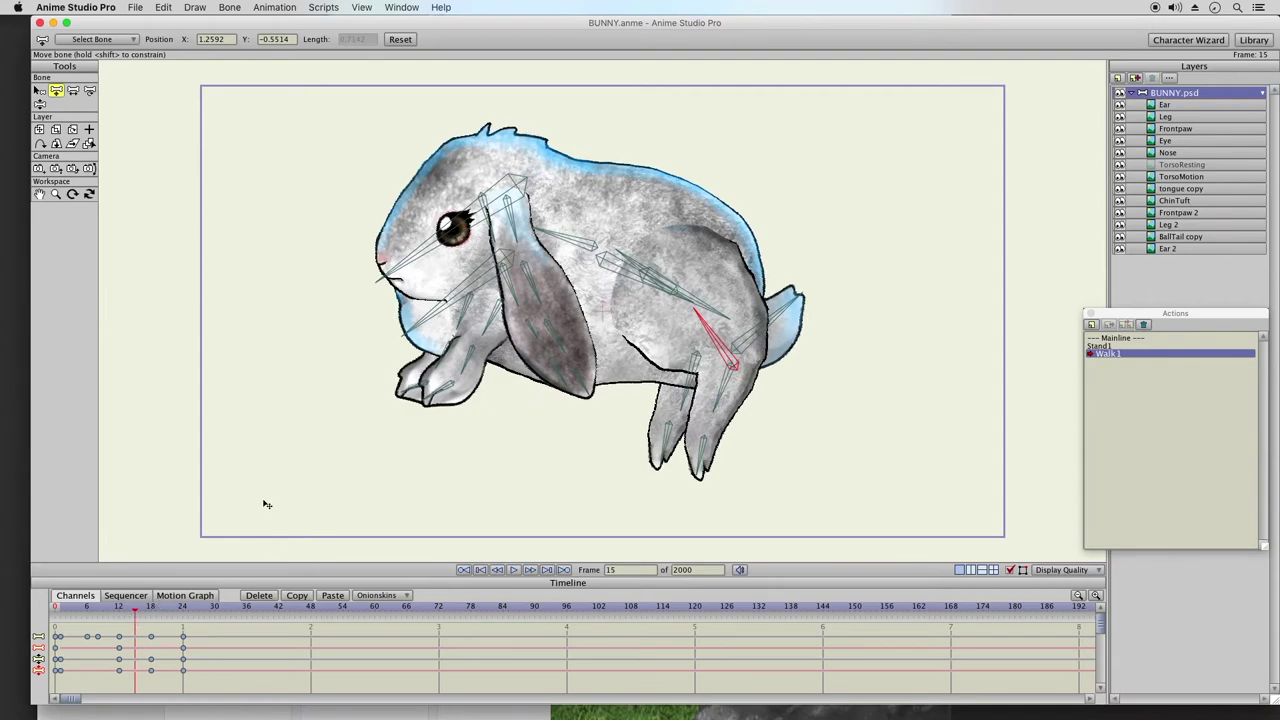
left_click(40, 105)
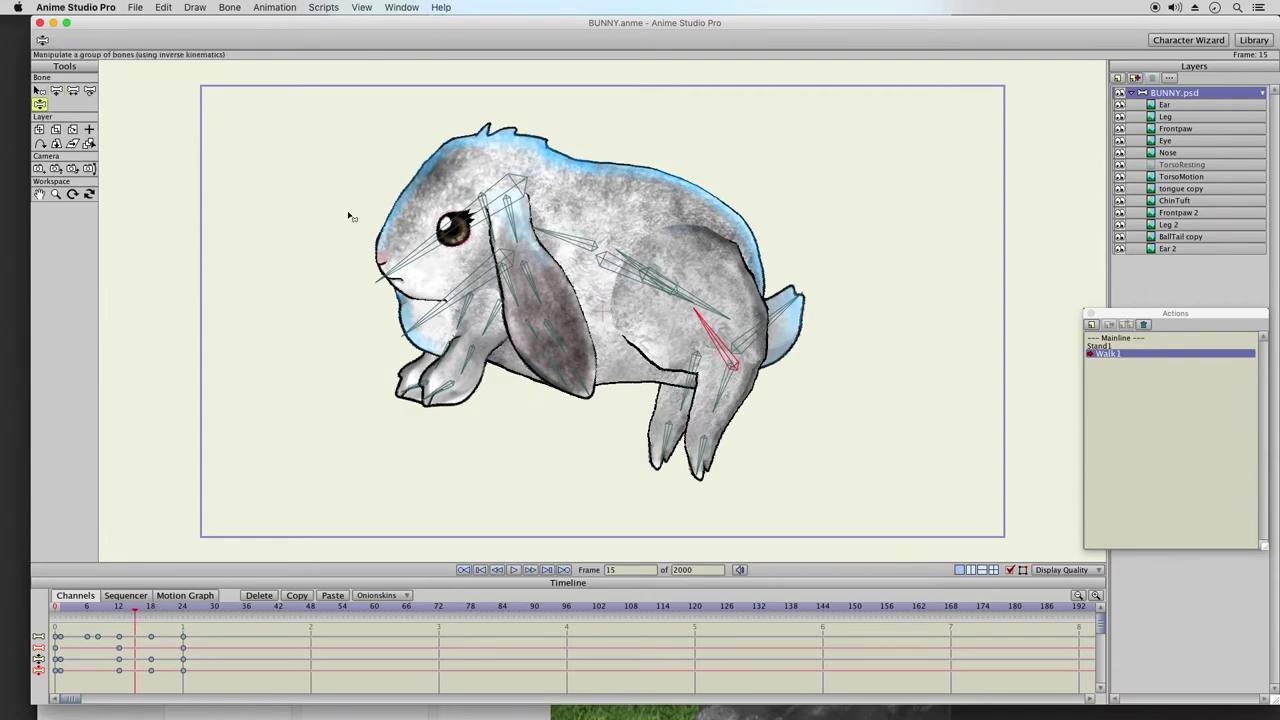
left_click(705, 478)
left_click_drag(708, 483, 640, 428)
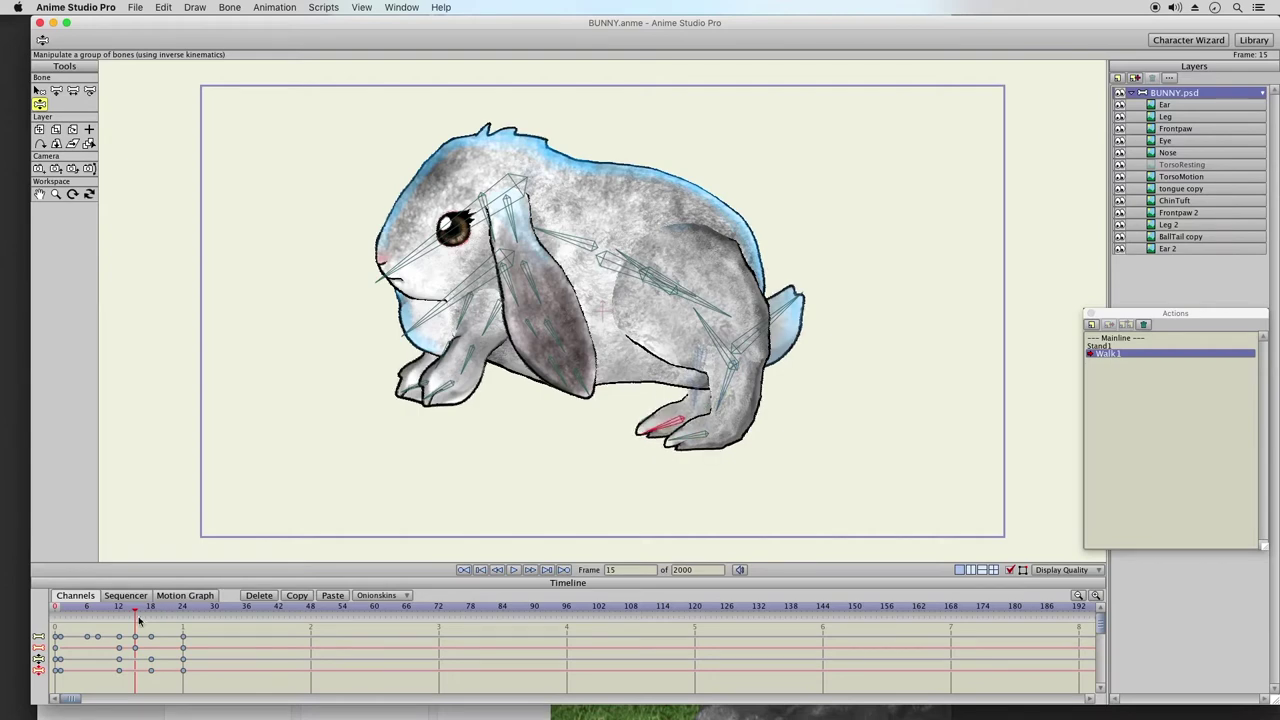
- Stretch the far hind foot backward at frame 18, check the motion, and swing the ear farther back
left_click_drag(140, 611, 153, 613)
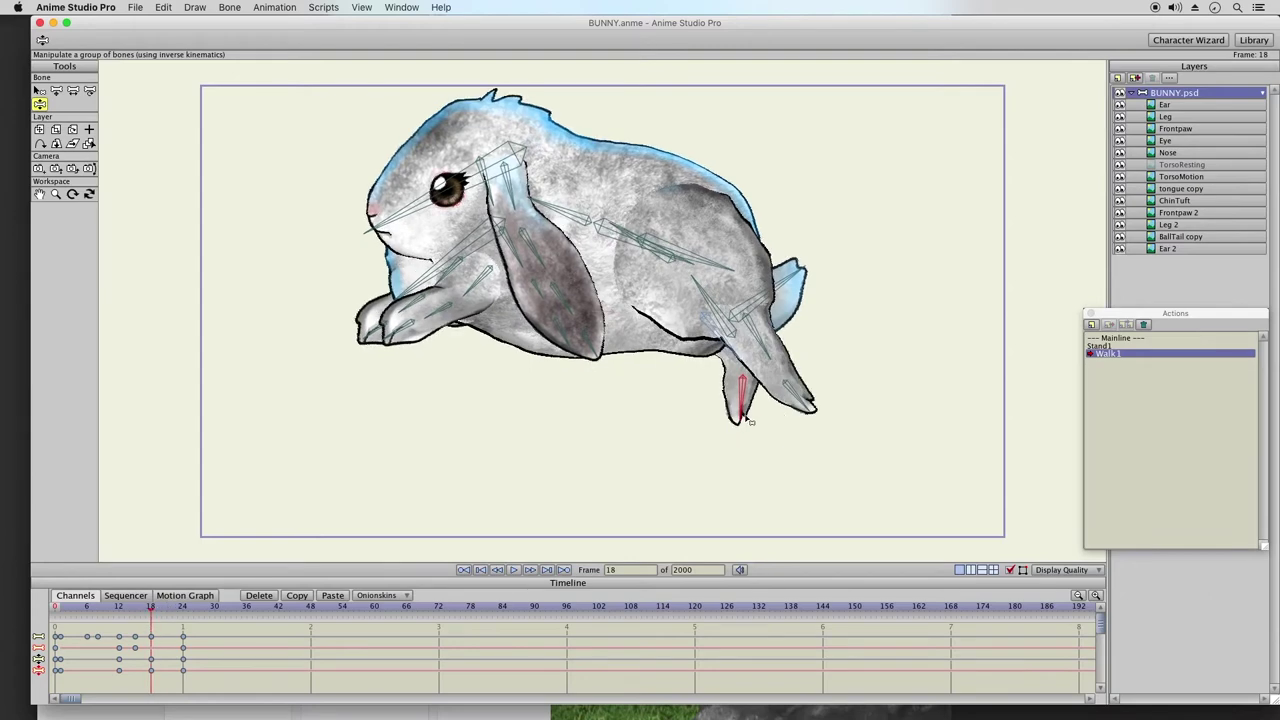
left_click_drag(751, 421, 776, 430)
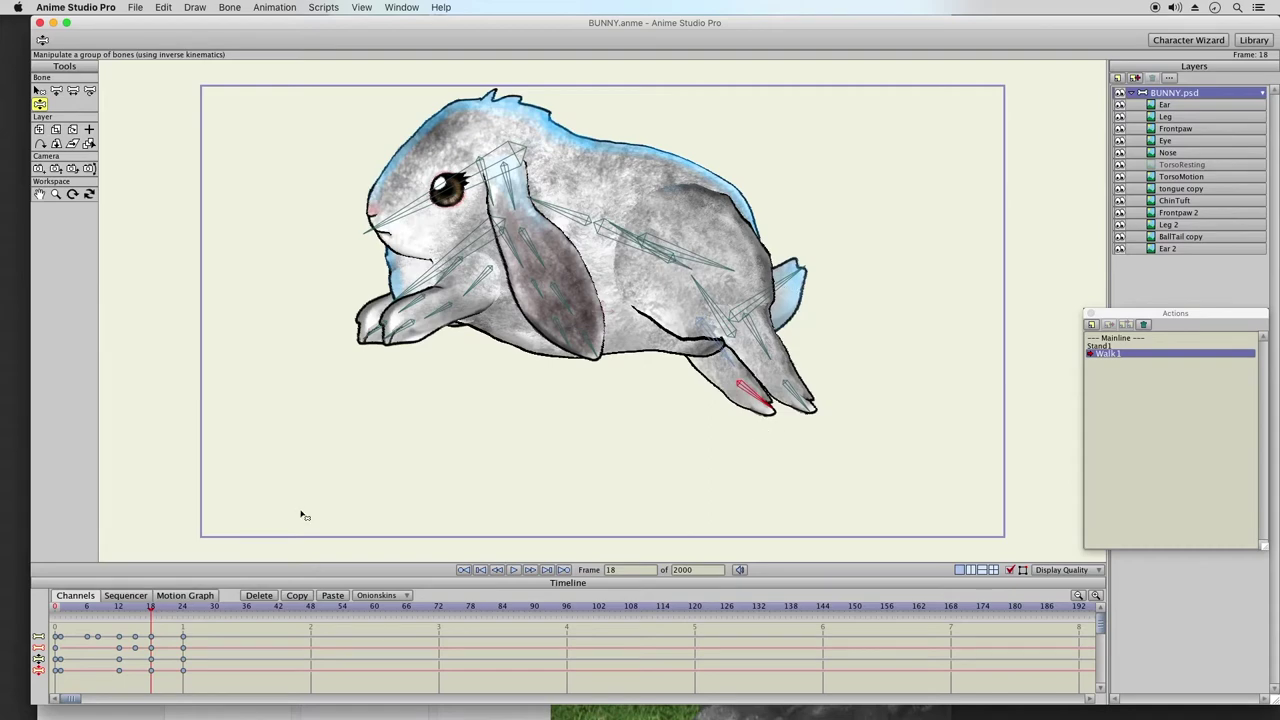
left_click_drag(99, 605, 153, 614)
left_click_drag(588, 347, 674, 360)
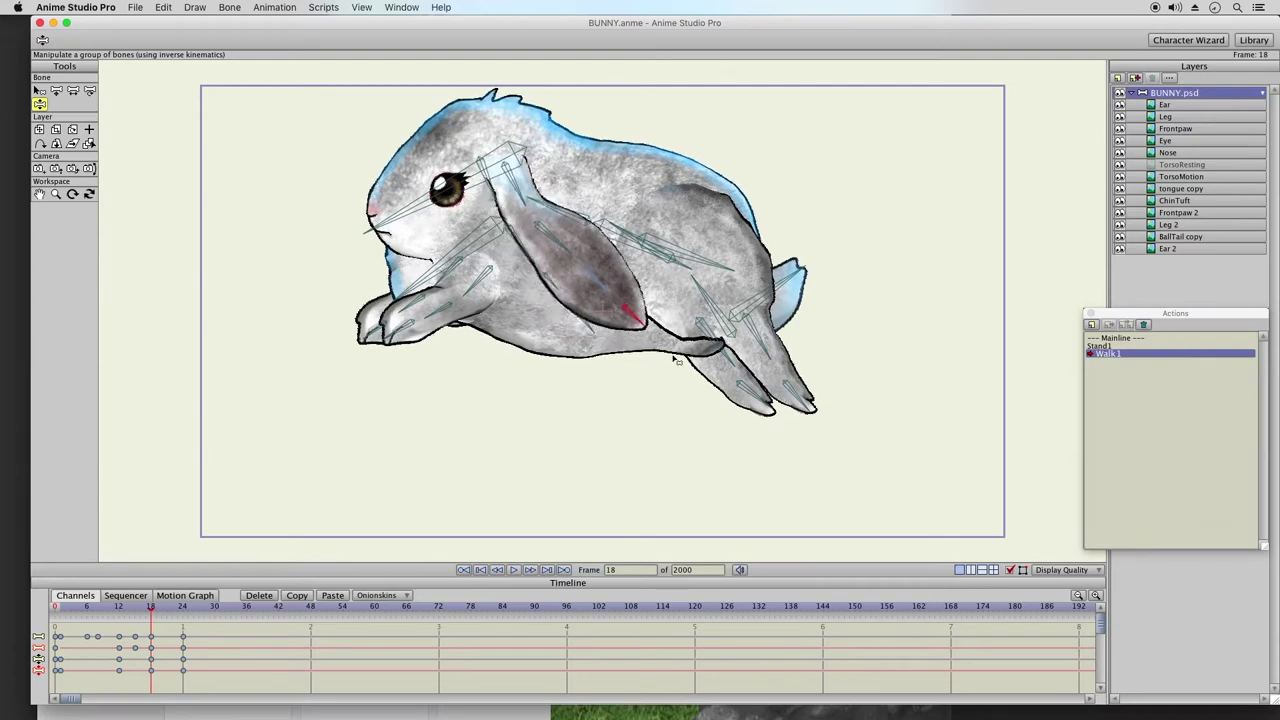
- Copy the bone pose keys from frame 15 and paste them at frame 21
left_click_drag(157, 612, 183, 616)
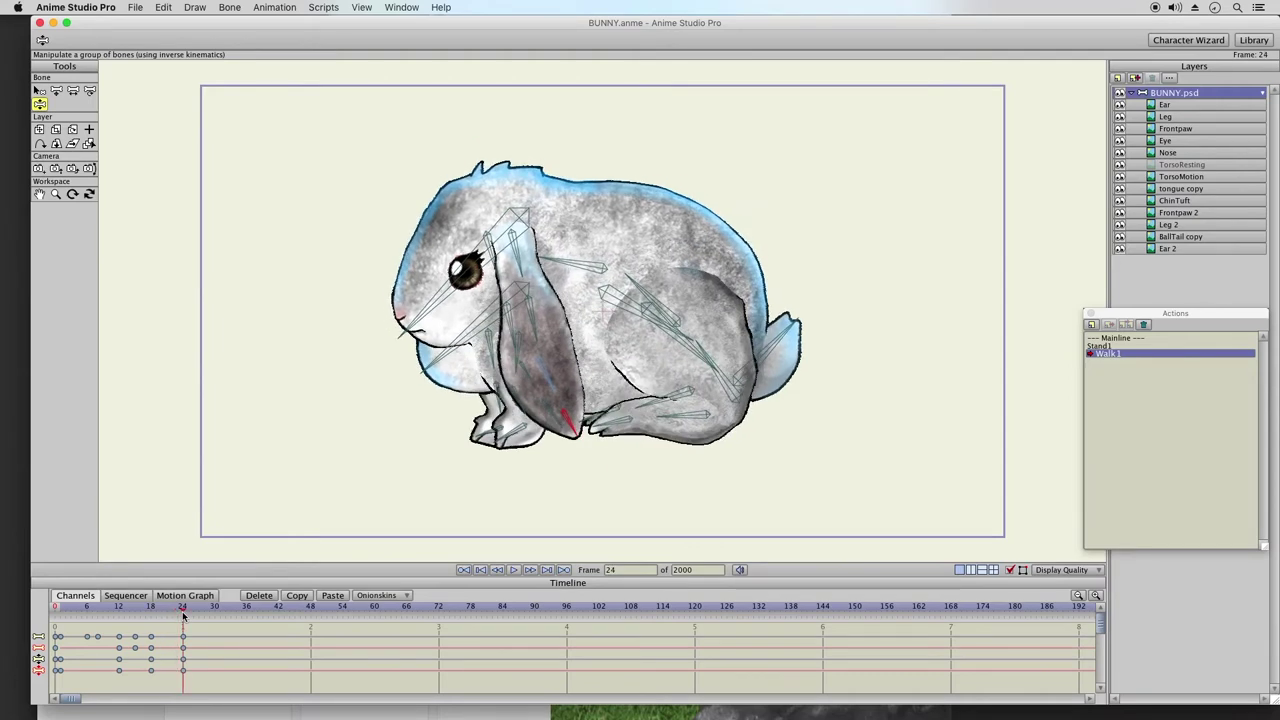
left_click_drag(183, 616, 183, 616)
left_click(168, 610)
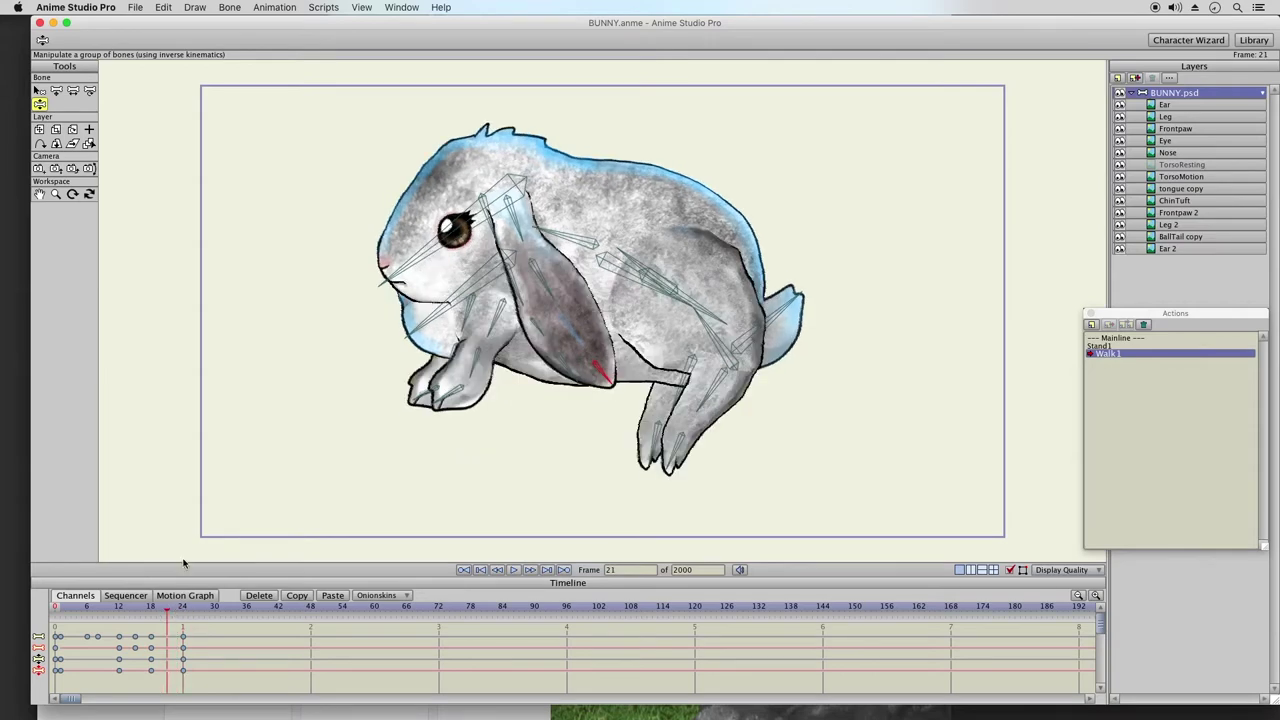
left_click(137, 612)
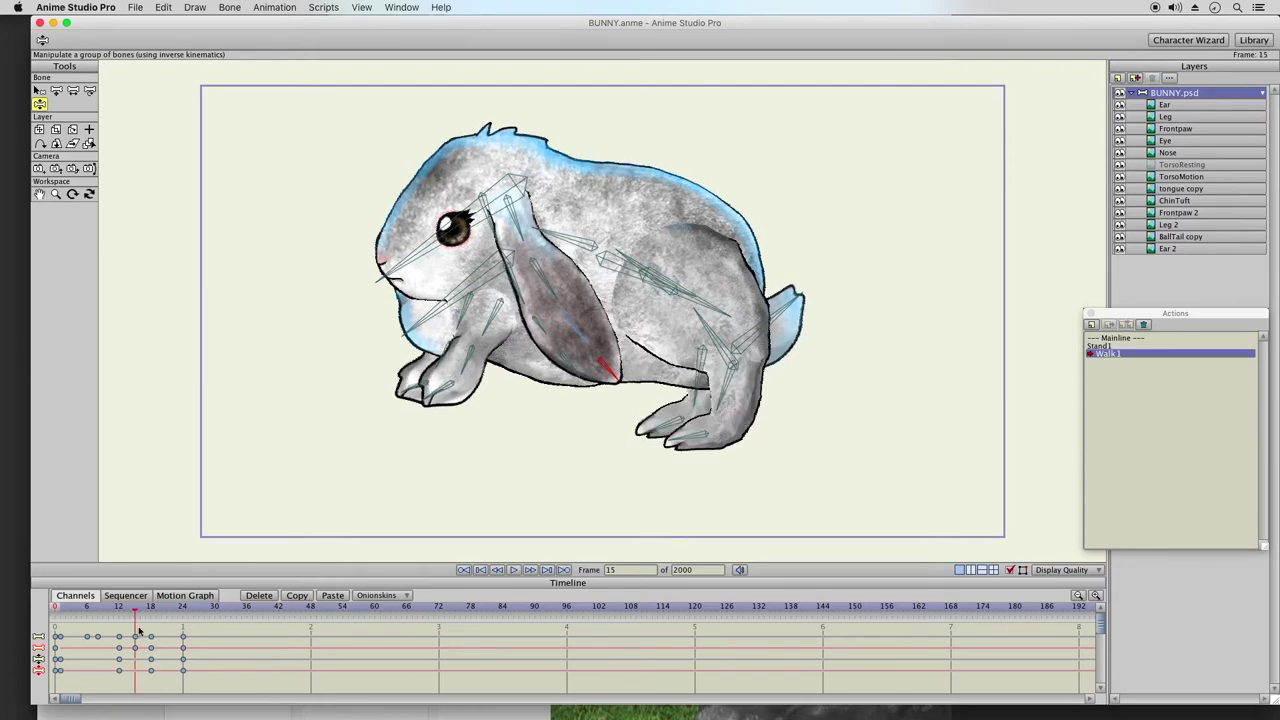
left_click_drag(140, 628, 129, 654)
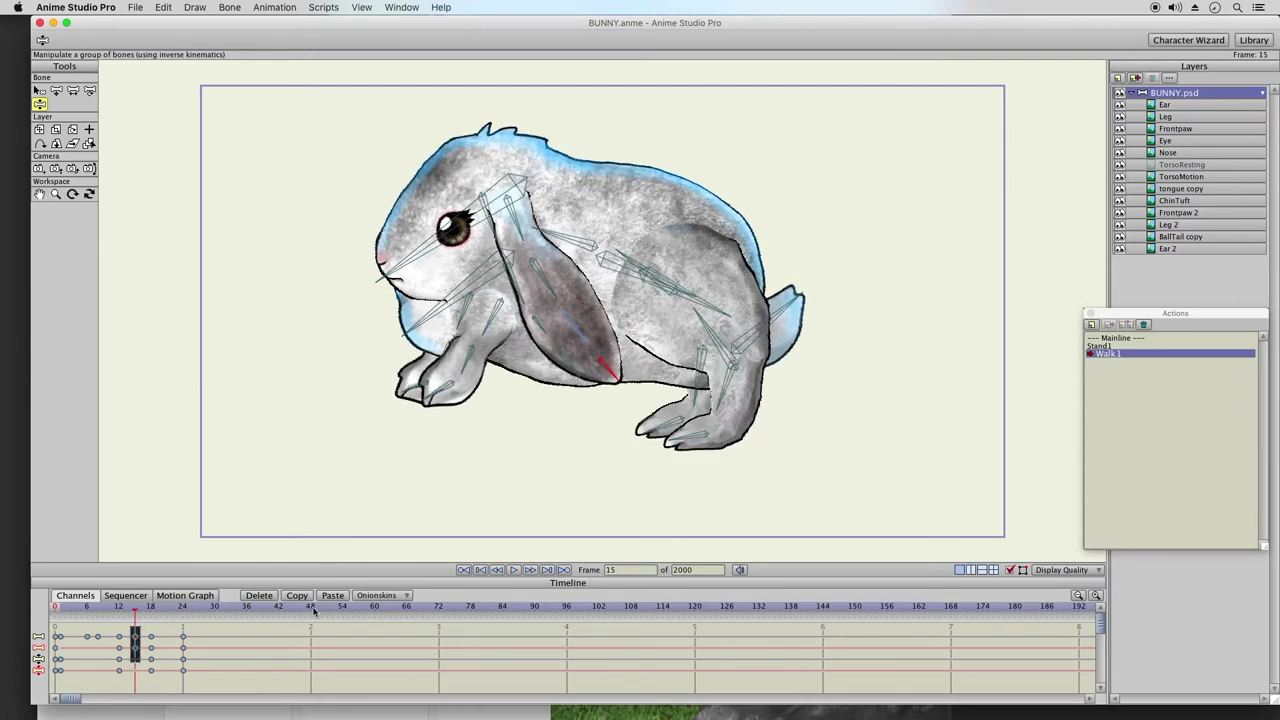
left_click(168, 610)
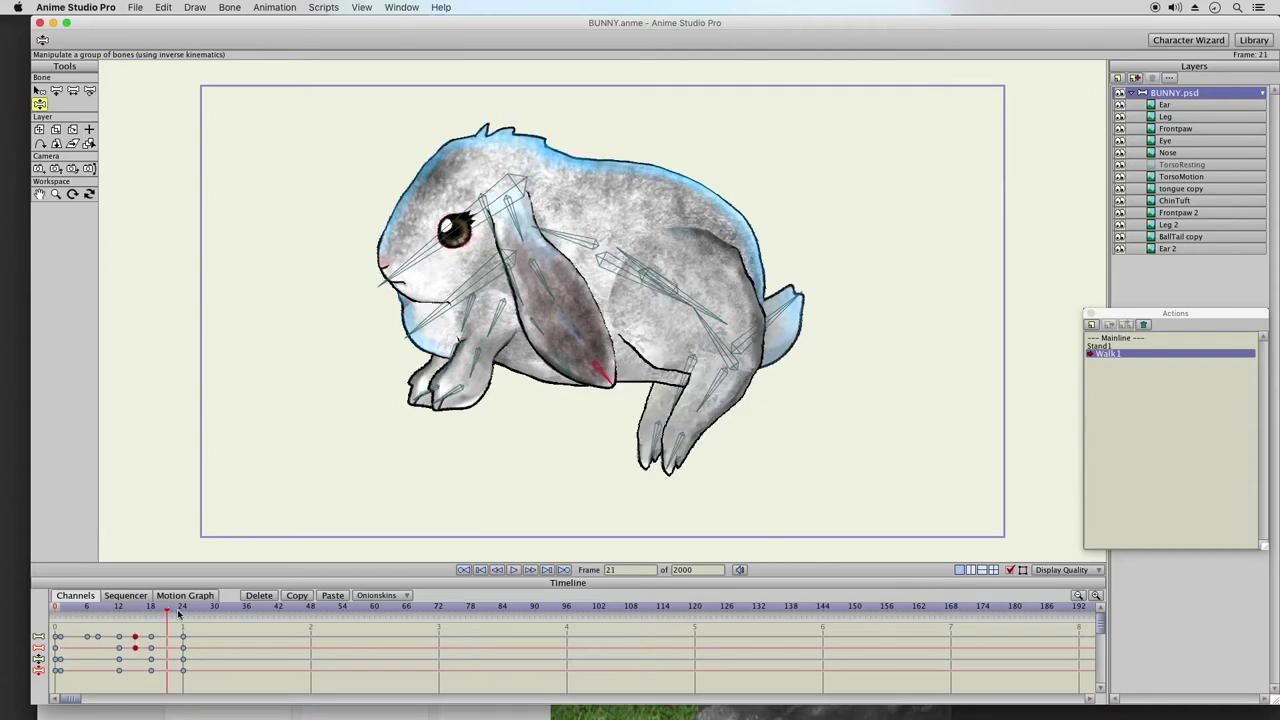
left_click(333, 596)
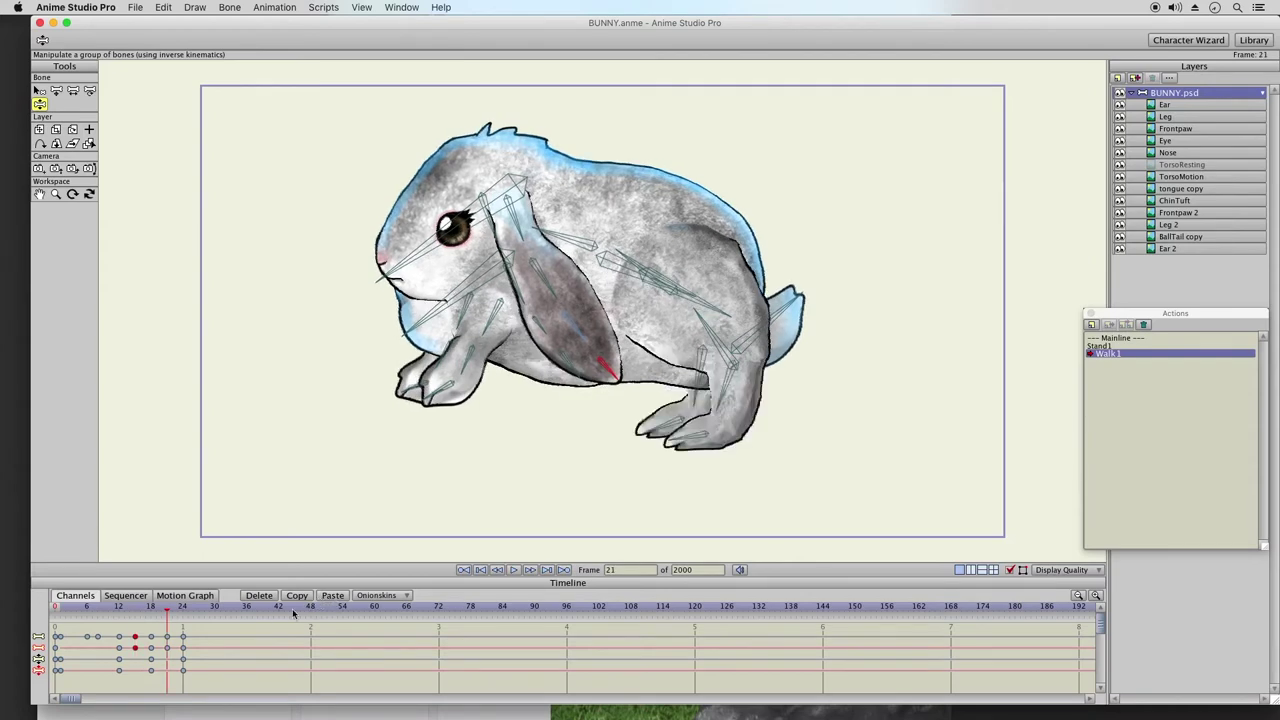
- Add keyframes for the bone channels at frame 21 and delete all the keyframes at frame 24
left_click(189, 628)
right_click(167, 665)
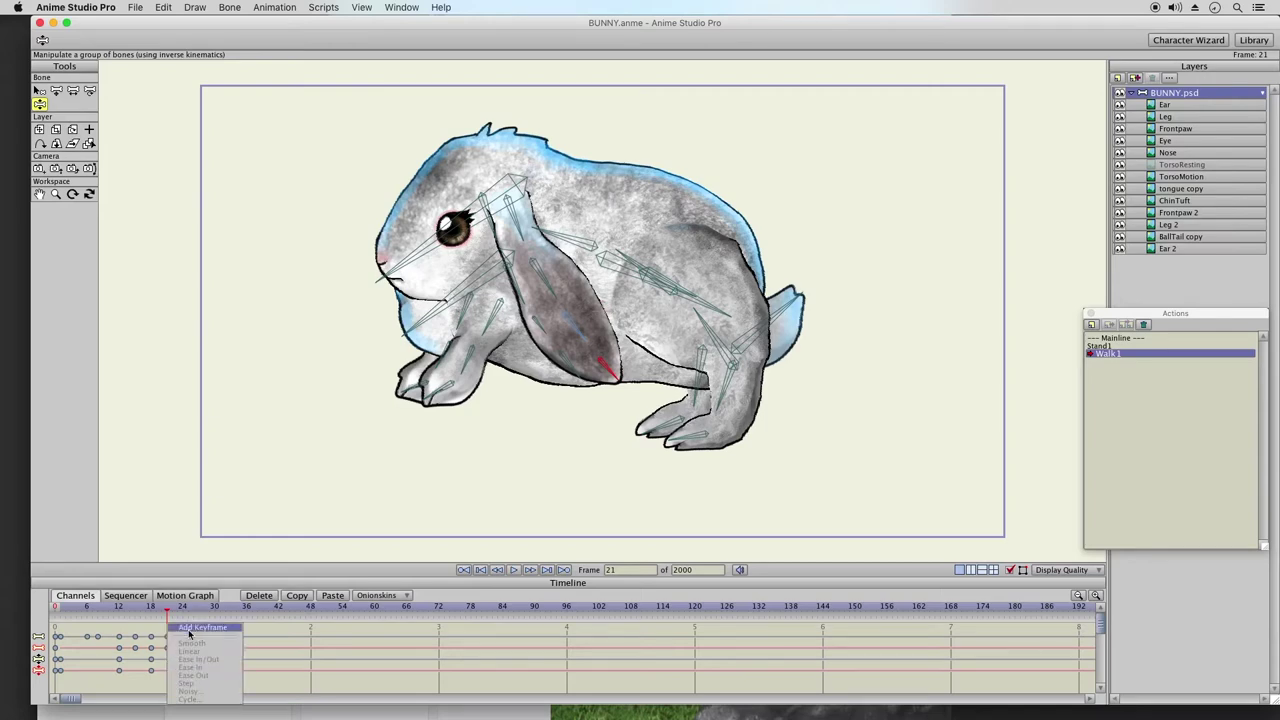
left_click(191, 628)
left_click_drag(192, 628, 176, 676)
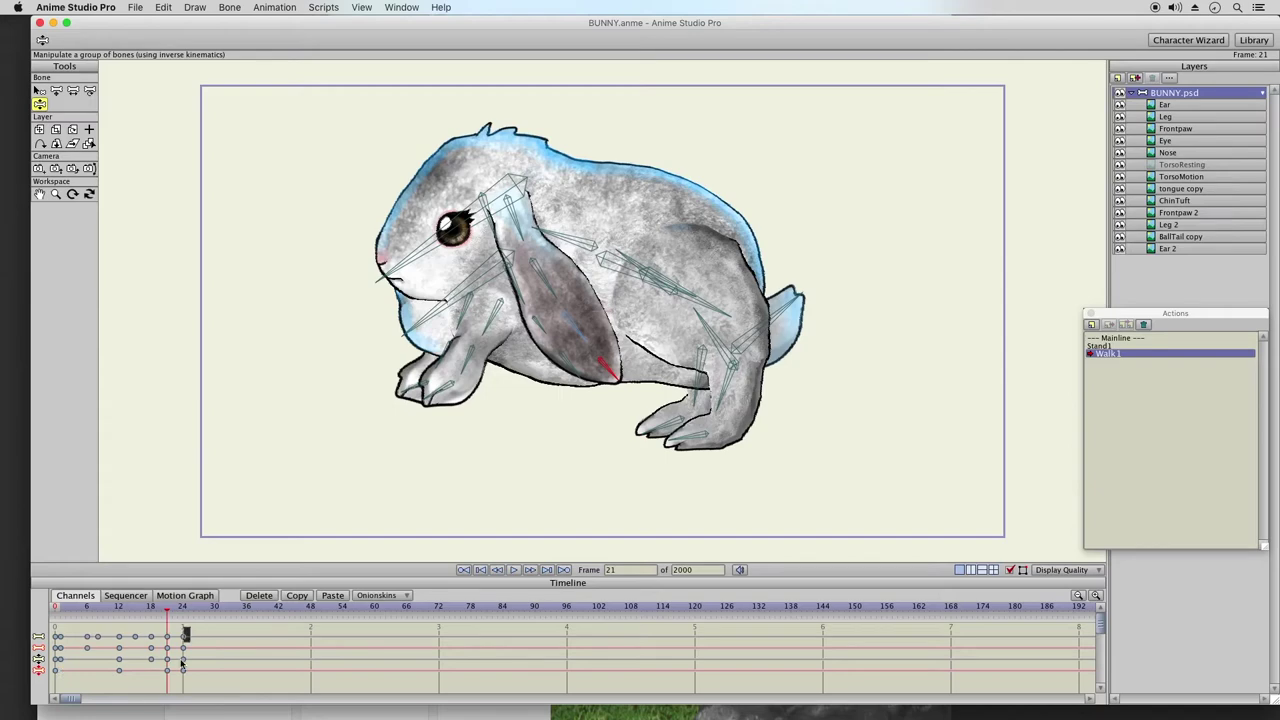
left_click(259, 595)
- Swing the ear farther back and up at frame 21, checking it against the preceding hop motion
left_click(60, 608)
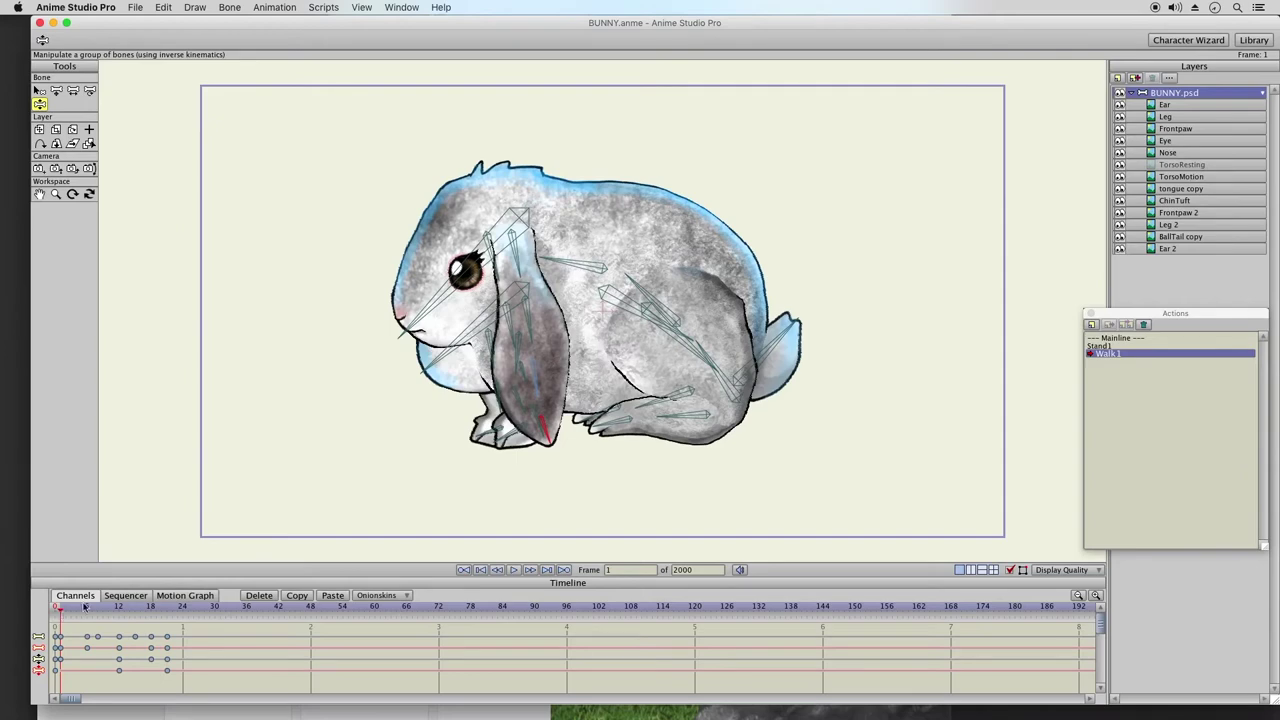
left_click_drag(138, 610, 168, 617)
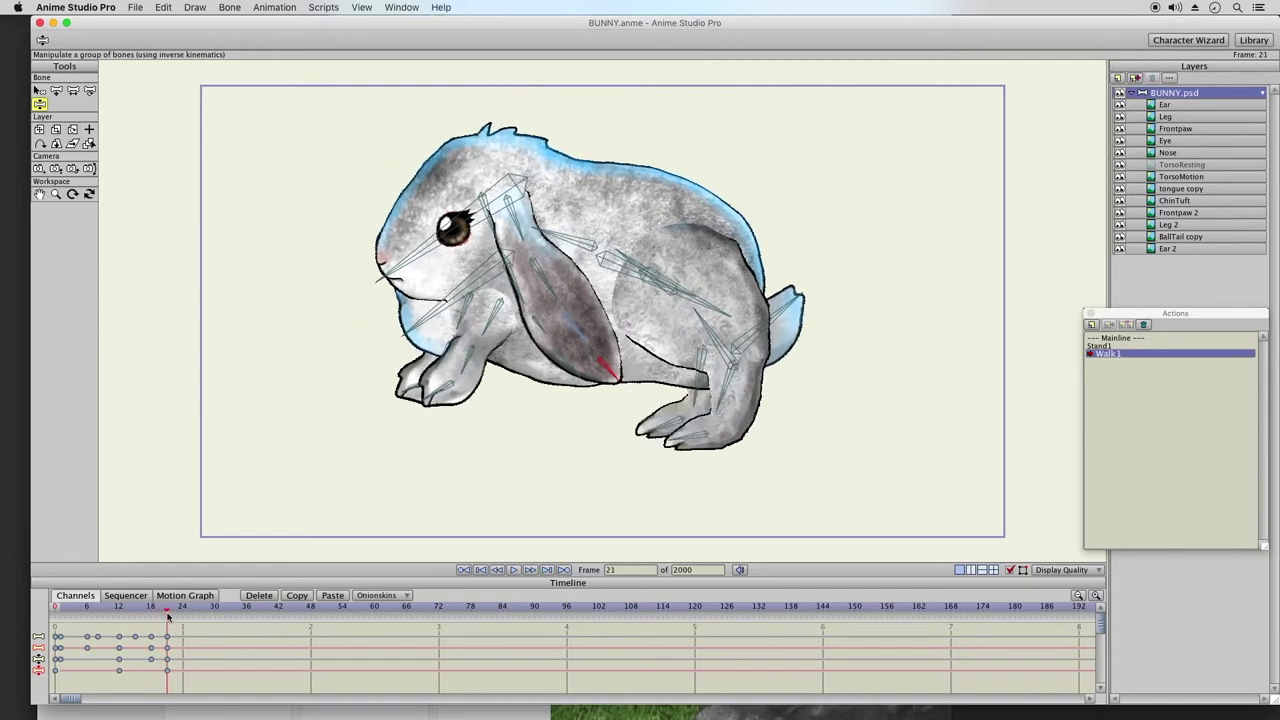
left_click_drag(603, 378, 618, 342)
left_click_drag(121, 616, 167, 613)
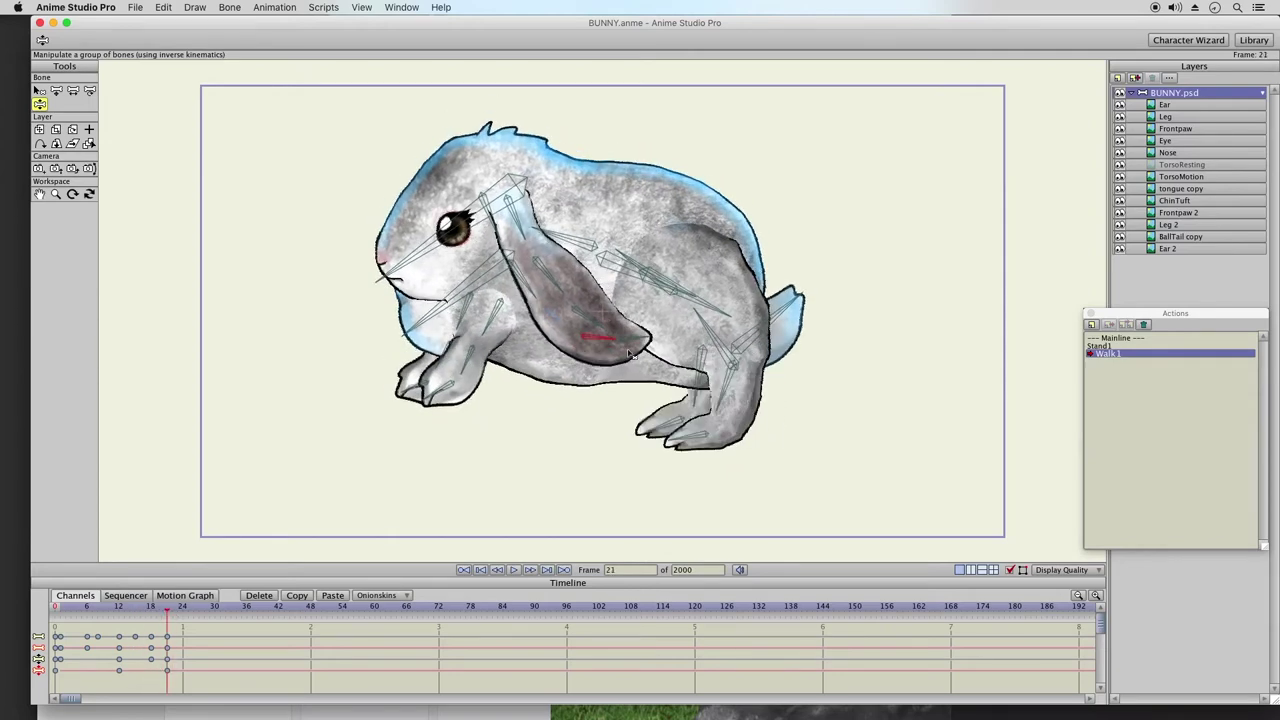
mouse_move(627, 342)
left_mouse_down()
mouse_move(665, 295)
mouse_move(602, 341)
mouse_move(636, 334)
left_mouse_up()
- Swing the hanging ear backward at frame 1 and compare it with the pose at frame 21
left_click(59, 609)
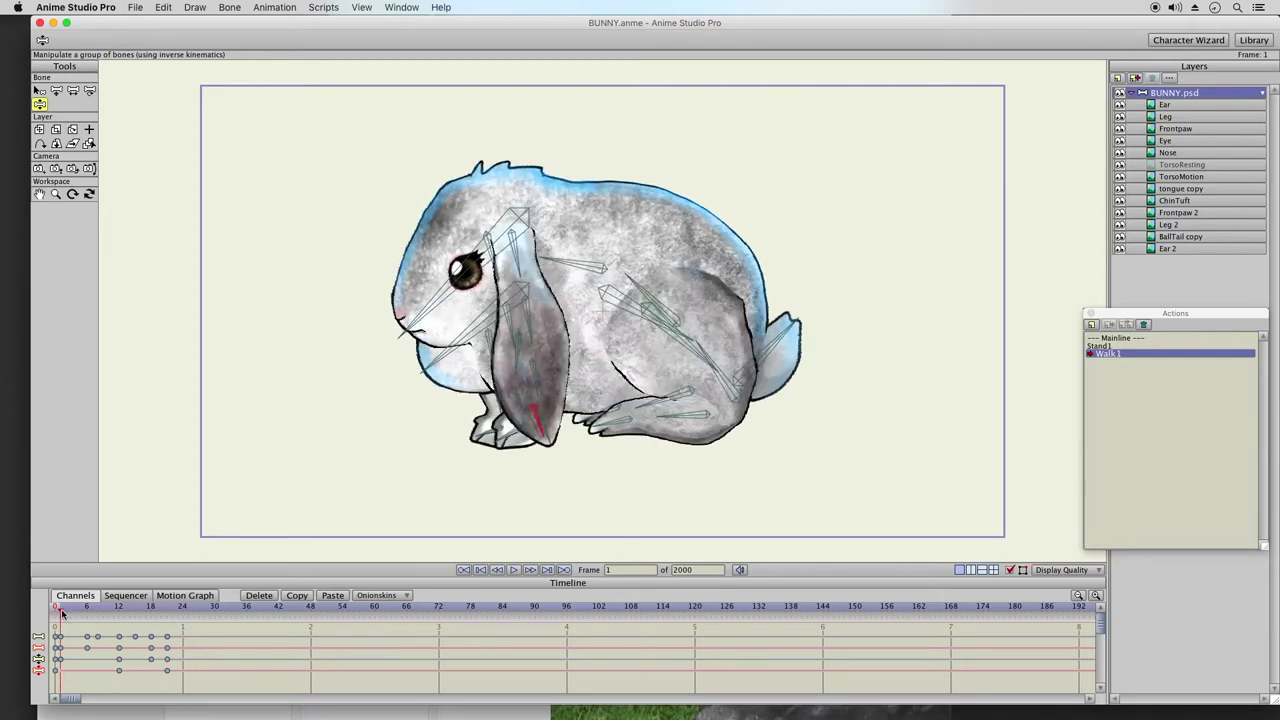
left_click_drag(549, 433, 633, 372)
left_click_drag(549, 430, 605, 405)
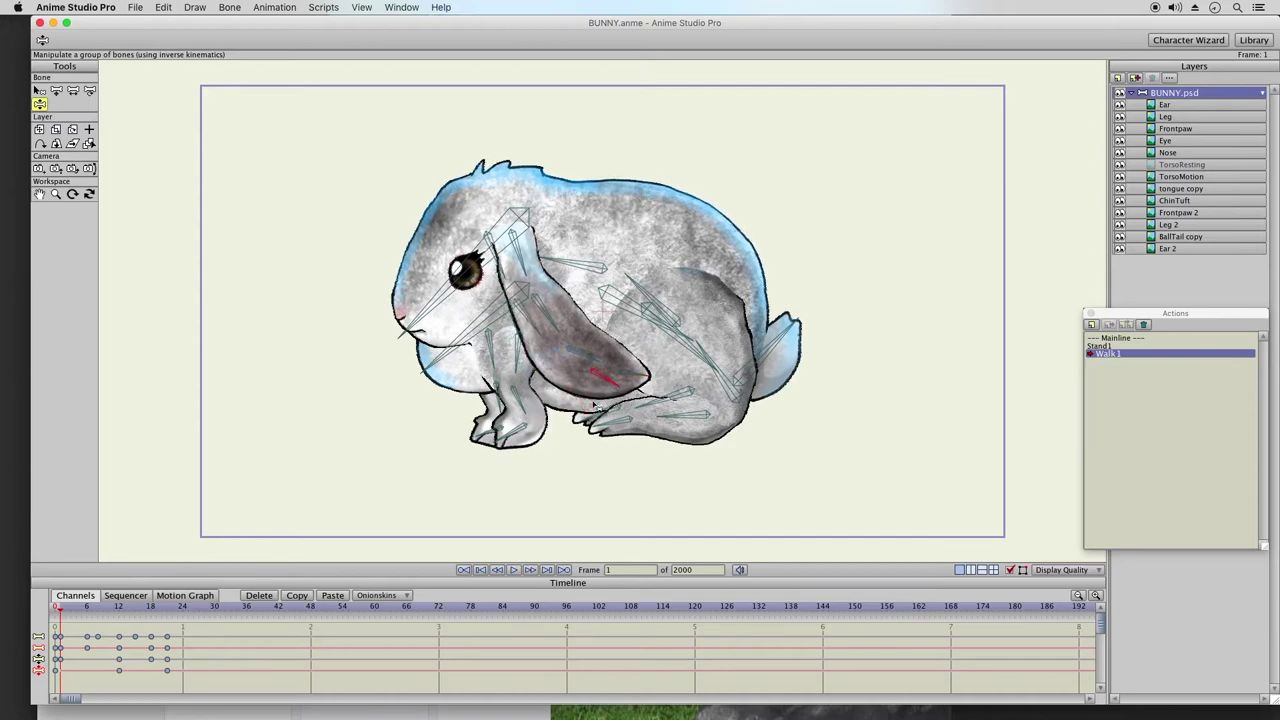
left_click(167, 609)
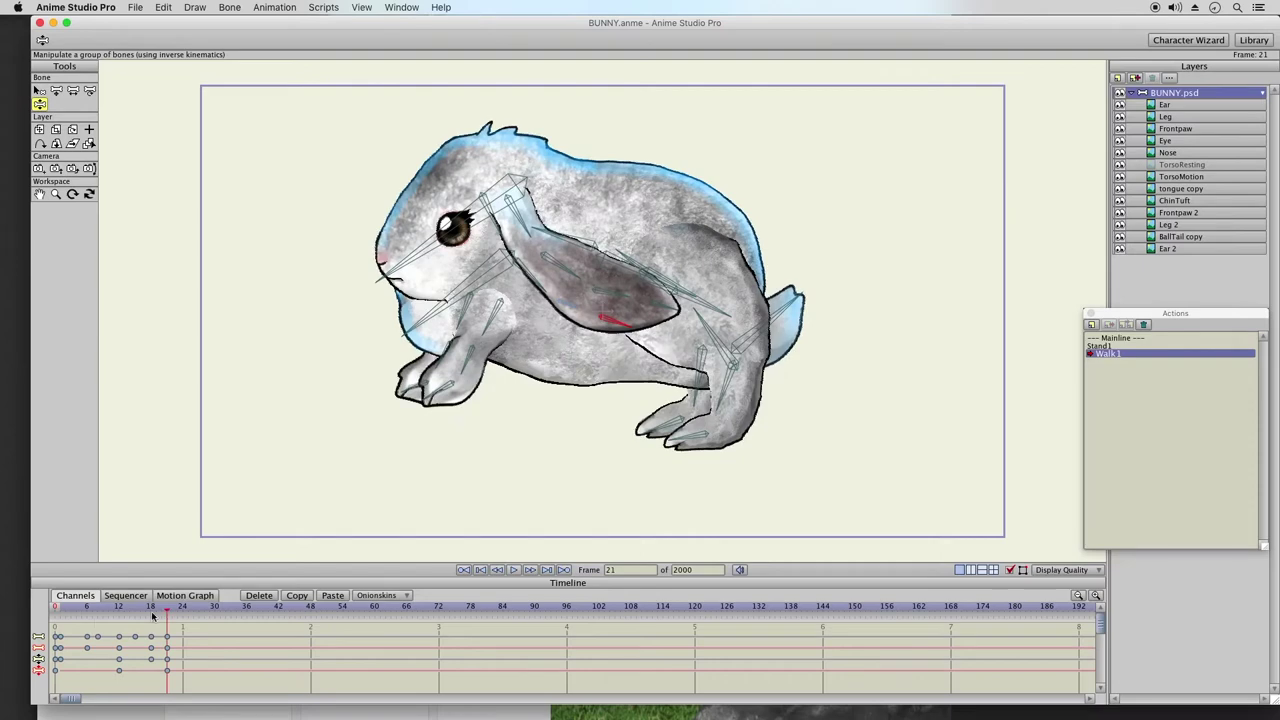
- Bring both ears down and forward at frame 3 so they hang beside the front paws
left_click_drag(60, 612, 71, 612)
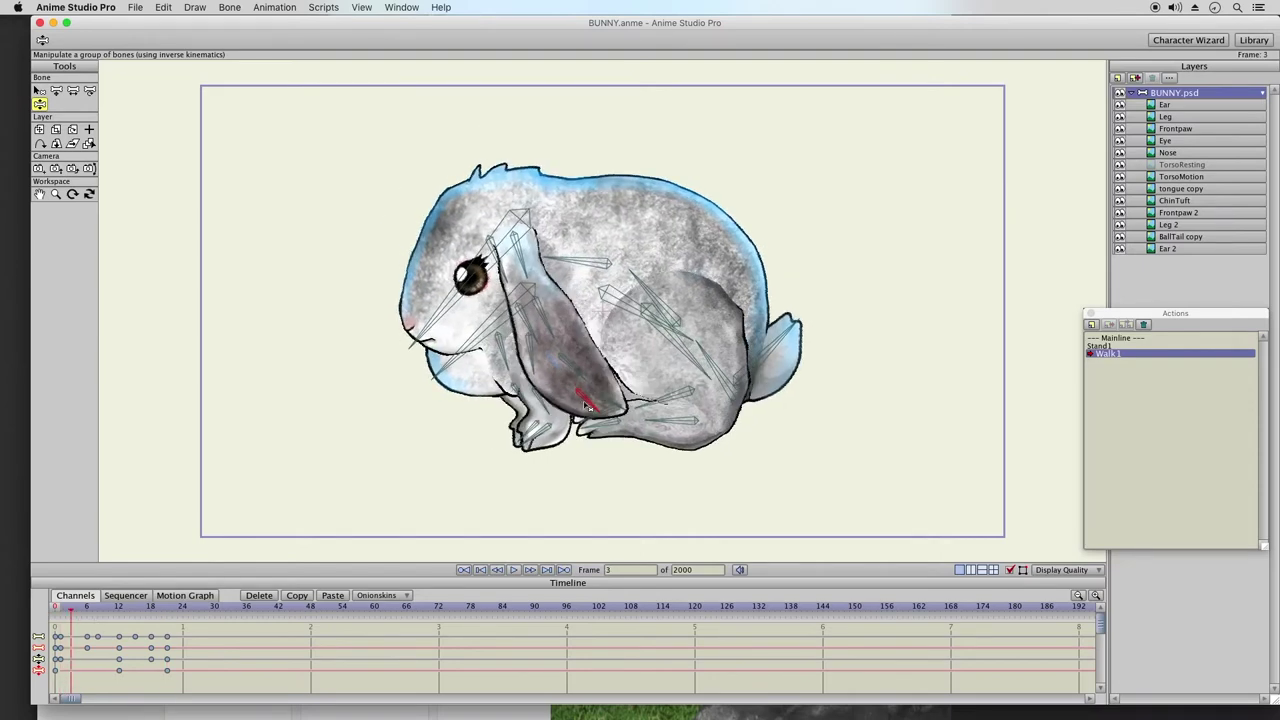
left_click_drag(586, 404, 510, 488)
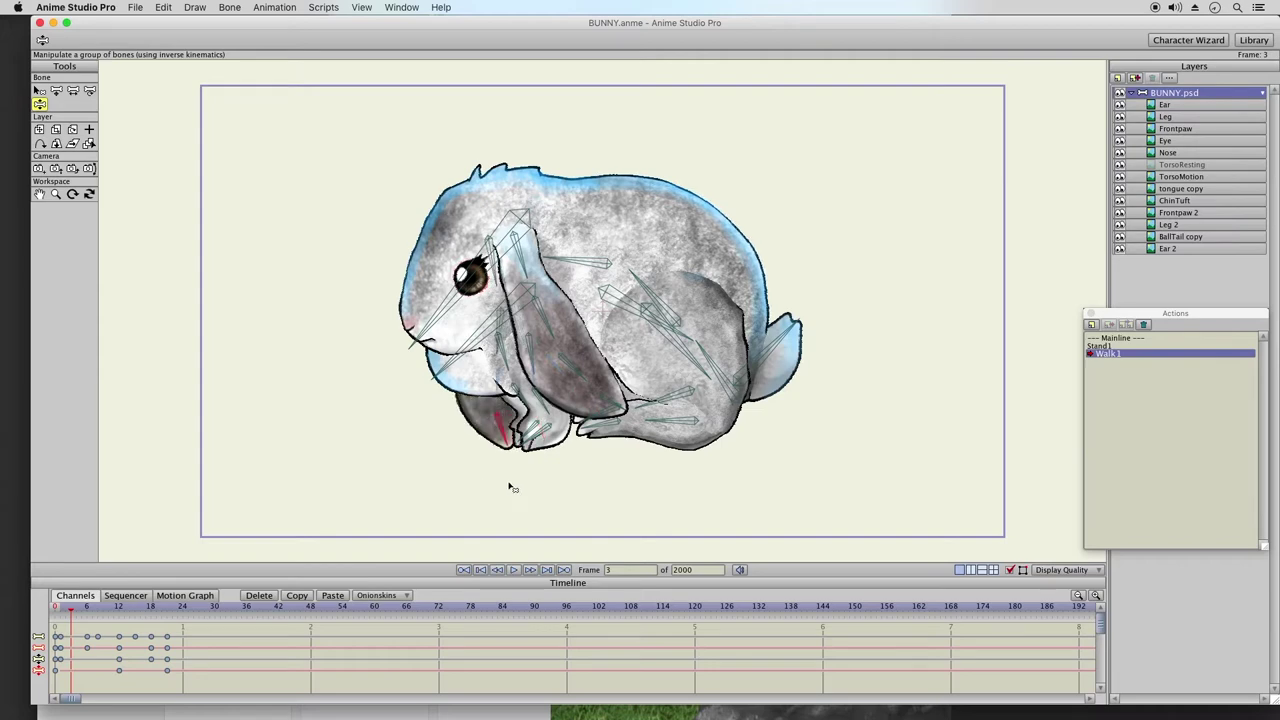
key("super+z")
left_click_drag(516, 468, 537, 531)
left_click_drag(519, 374, 512, 390)
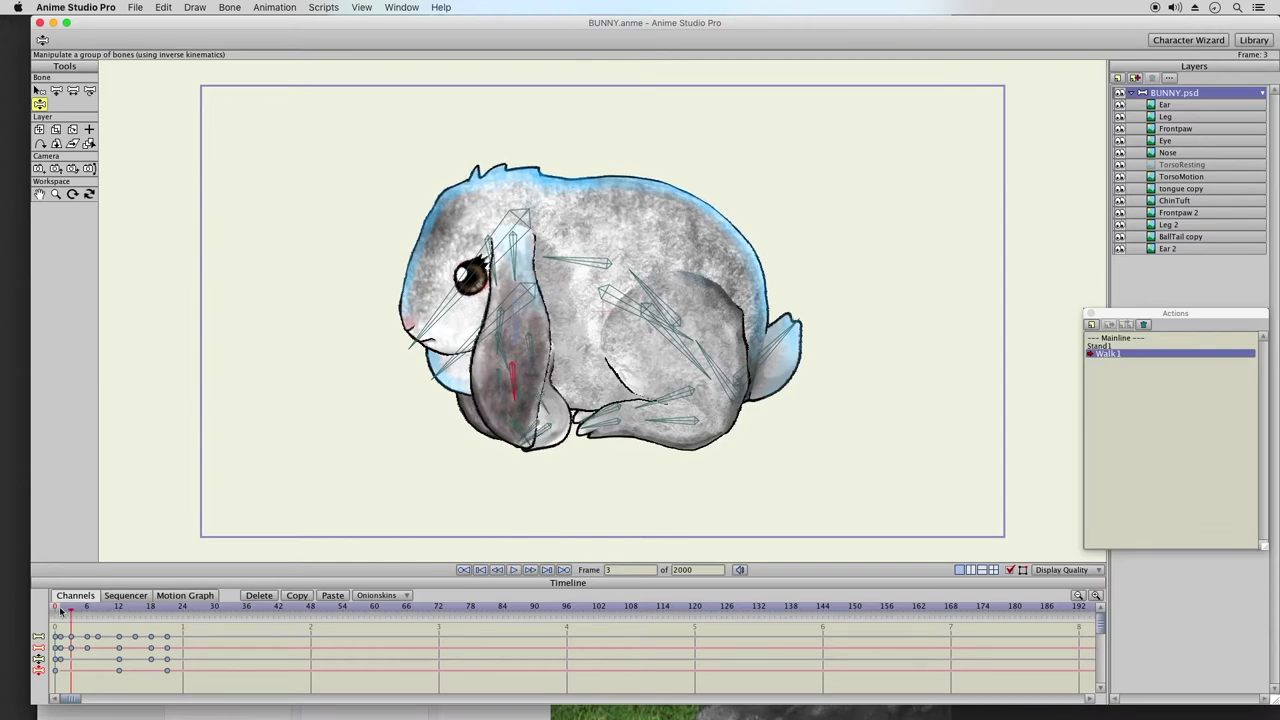
- Swing both ears forward past the front paws at frame 6 and review the motion through frame 21
left_click_drag(63, 610, 87, 614)
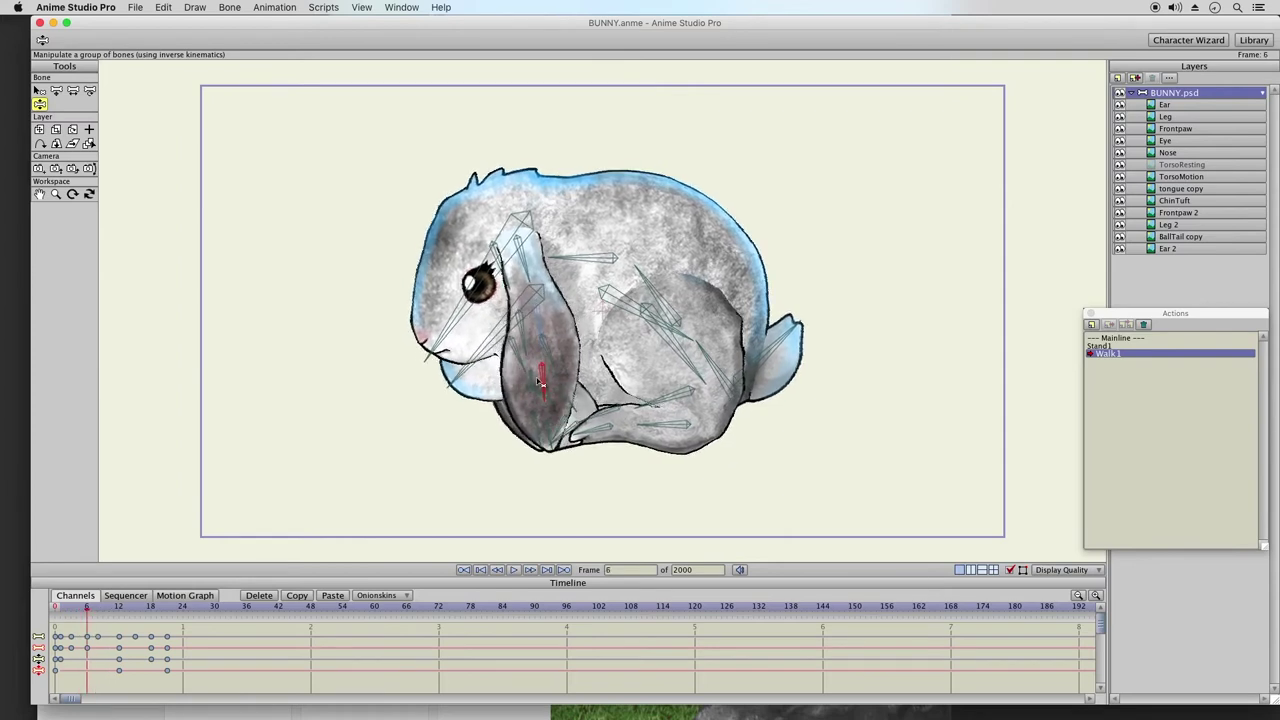
left_click_drag(547, 428, 237, 534)
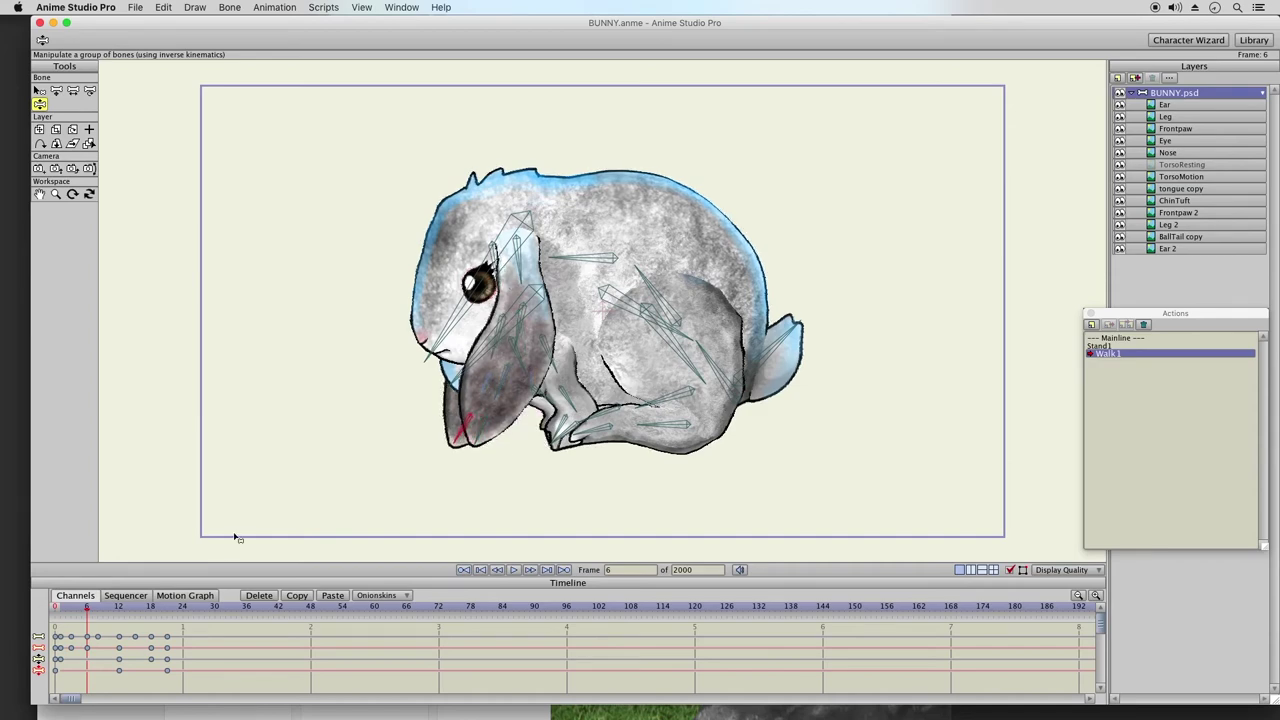
left_click_drag(65, 611, 168, 620)
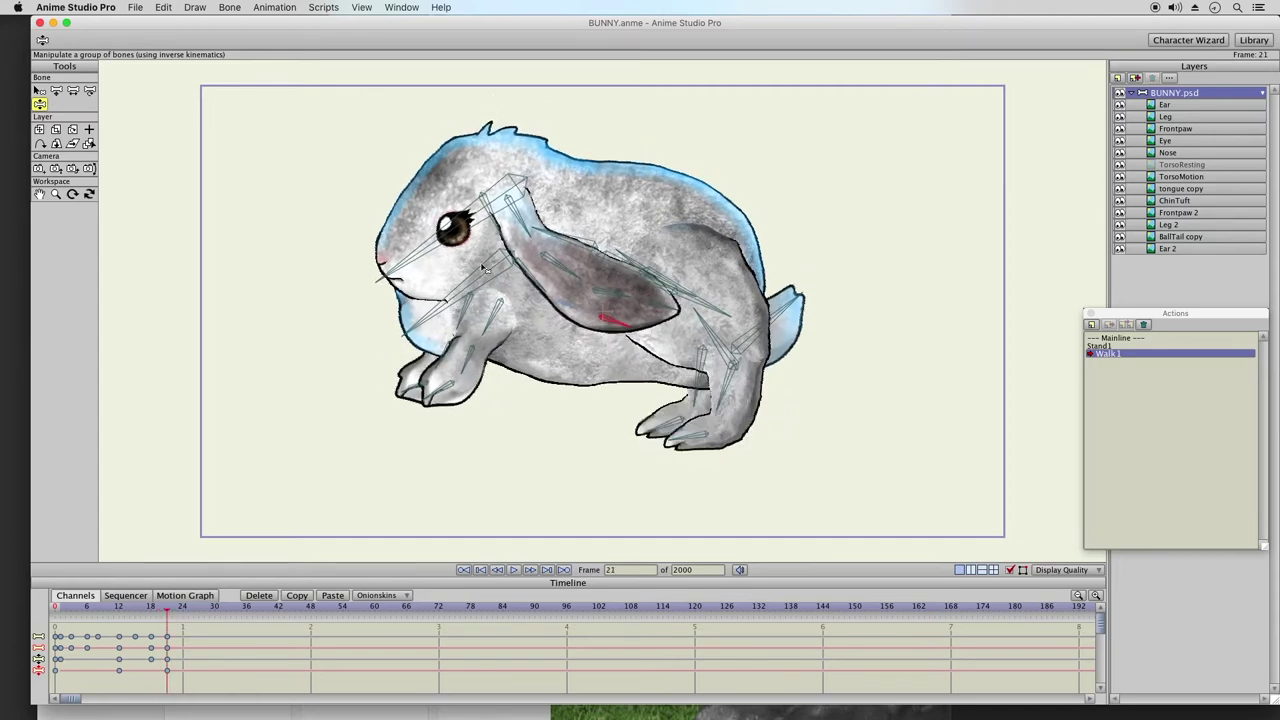
- Lower the forequarters at frame 21 with the shoulder bone and adjust both front paws for landing
left_click_drag(548, 234, 528, 257)
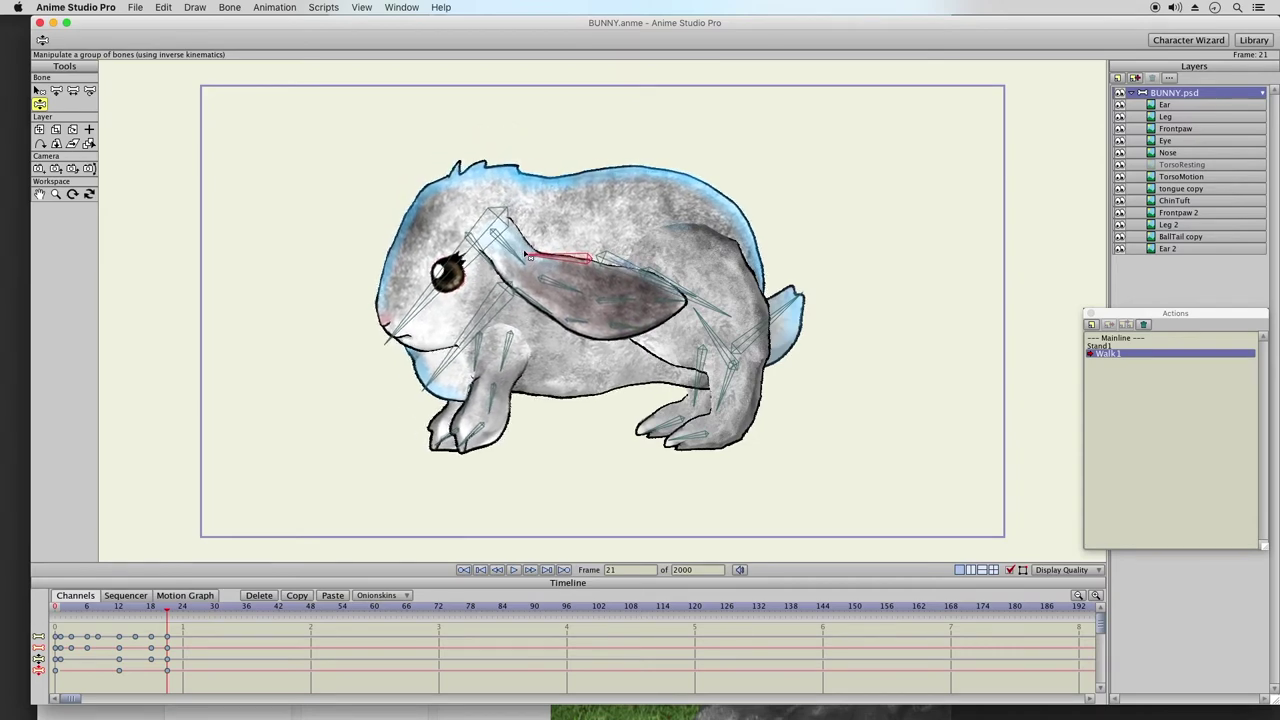
left_click_drag(463, 450, 438, 438)
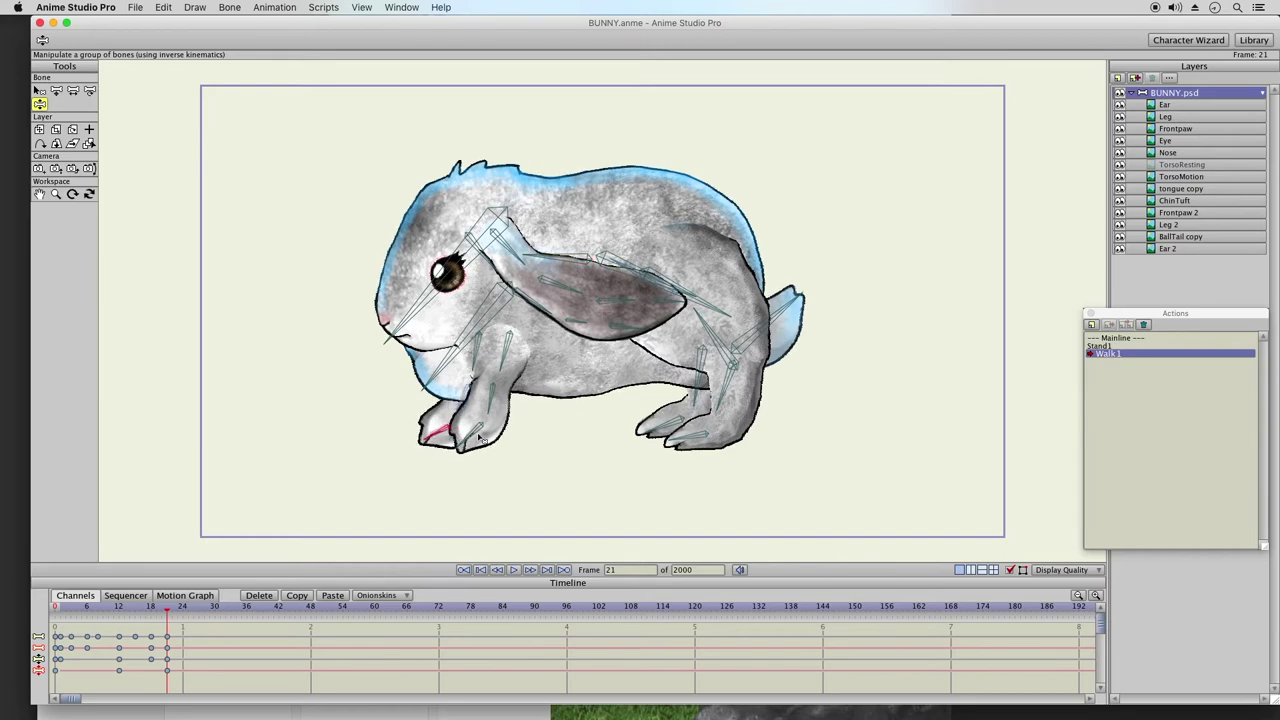
key("super+z")
key("super+z")
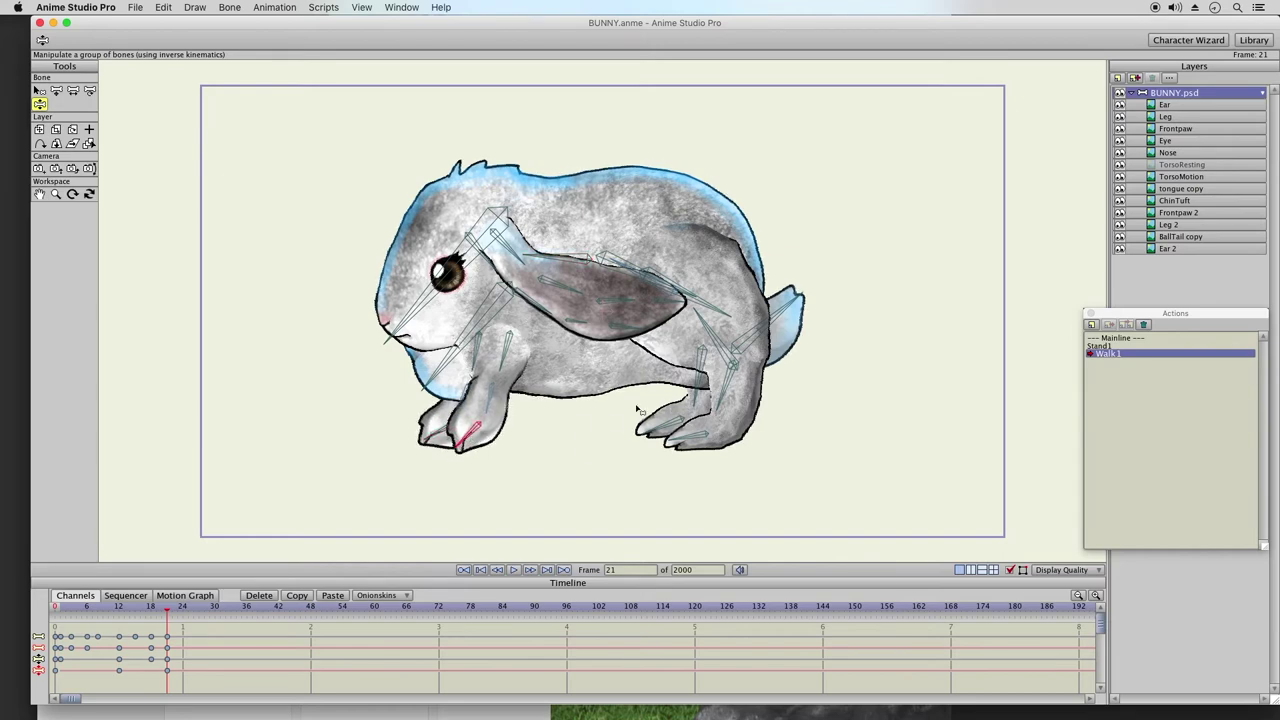
- Lower the bunny's head and forequarters at frame 18 with the shoulder bone and check the leap
mouse_move(137, 610)
left_mouse_down()
mouse_move(168, 610)
mouse_move(153, 614)
left_mouse_up()
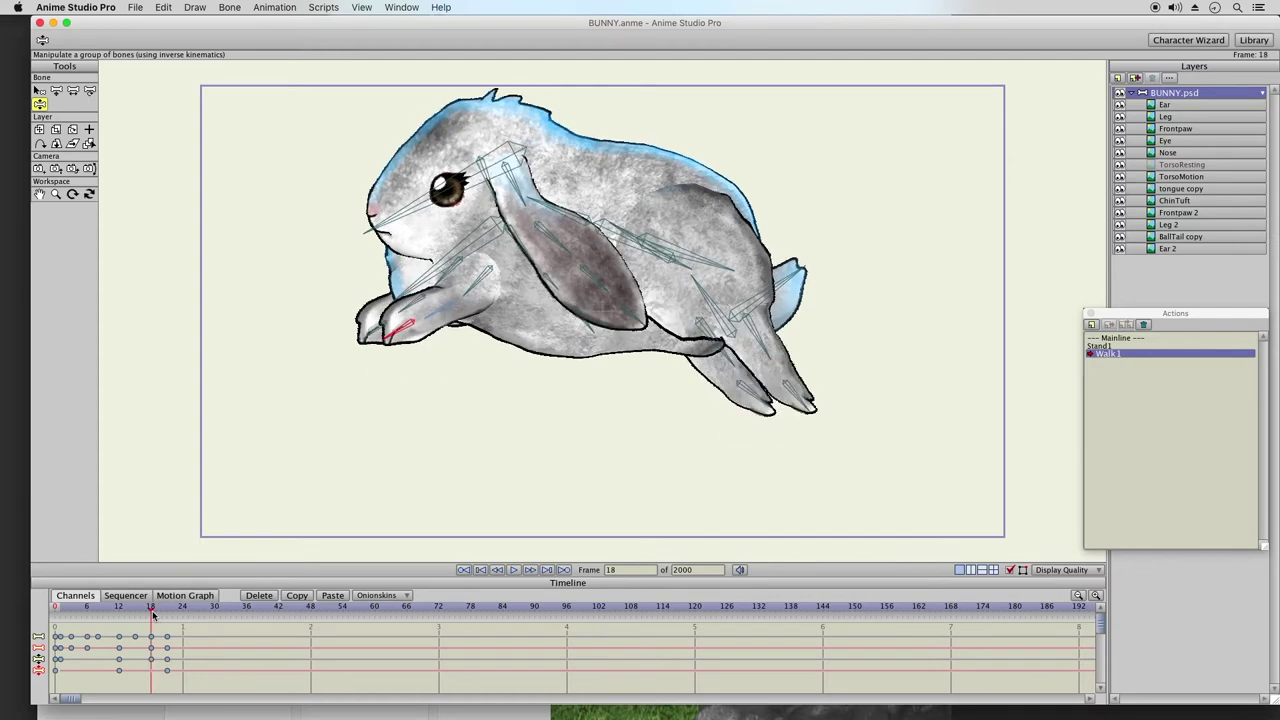
left_click_drag(552, 209, 520, 225)
left_click_drag(124, 611, 161, 615)
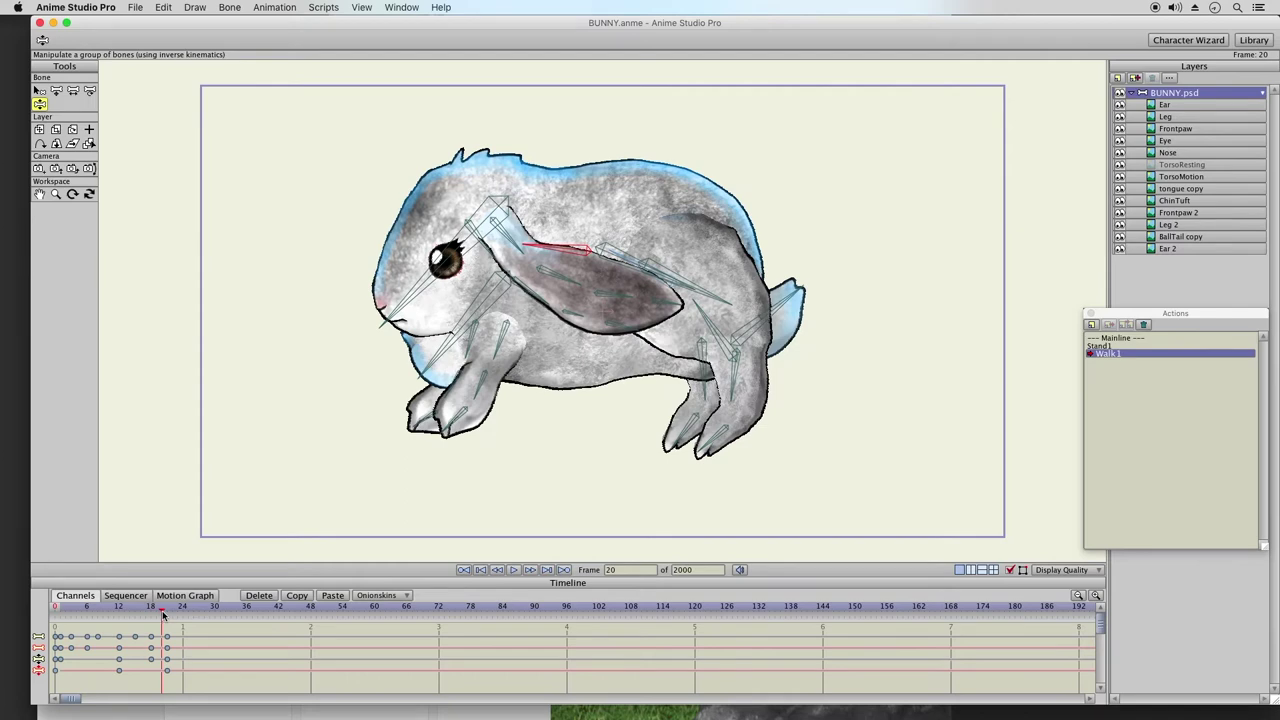
- Lower the forequarters slightly more at frame 21 and adjust the near front paw
left_click_drag(168, 615, 169, 615)
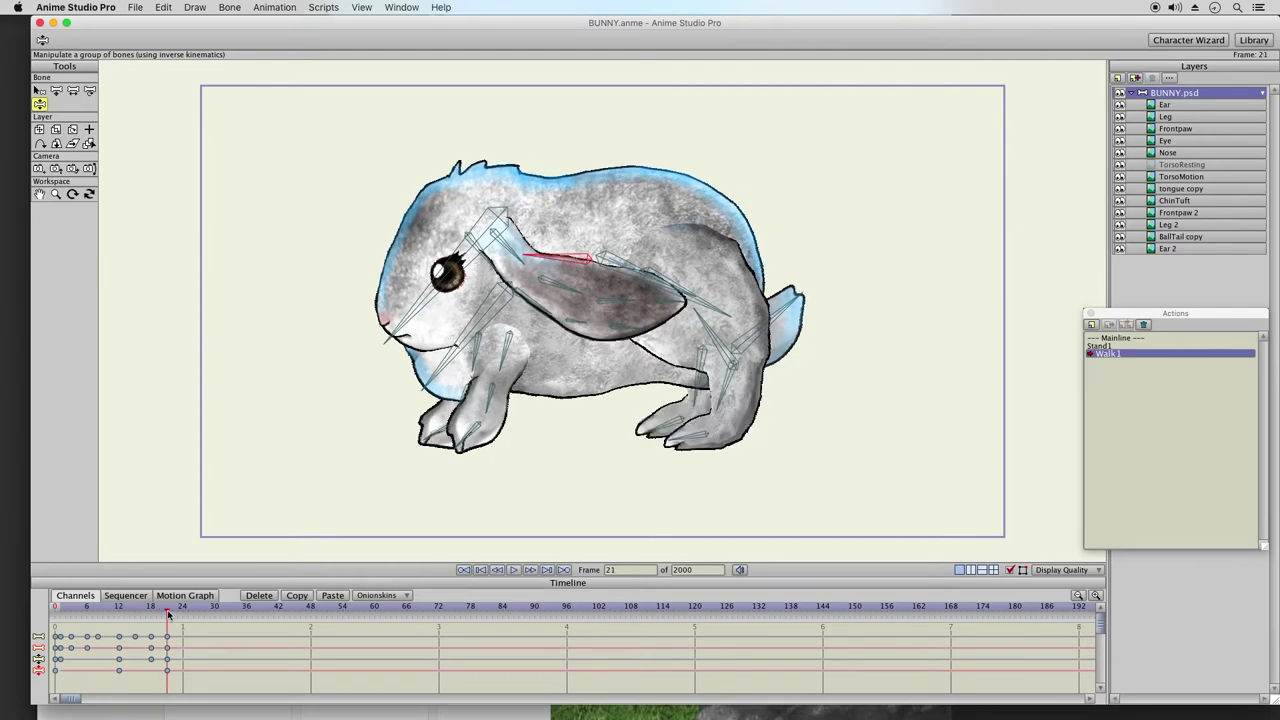
left_click_drag(537, 258, 527, 265)
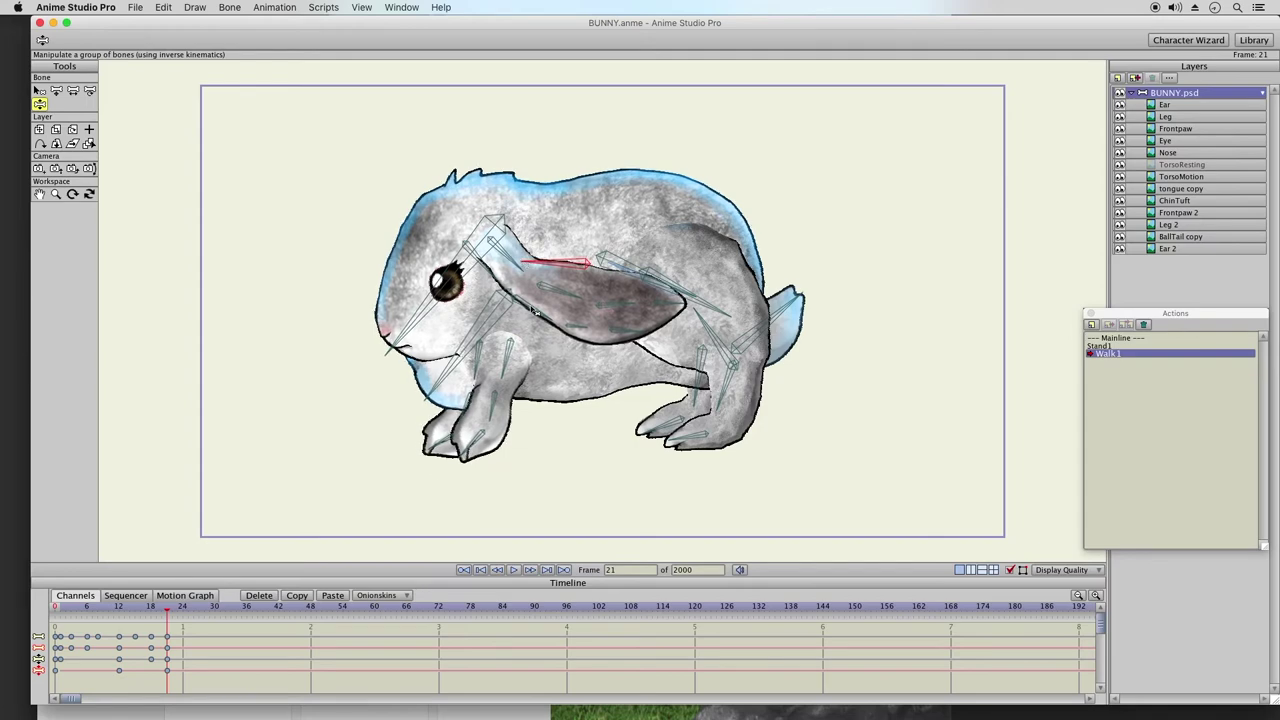
left_click_drag(468, 462, 458, 456)
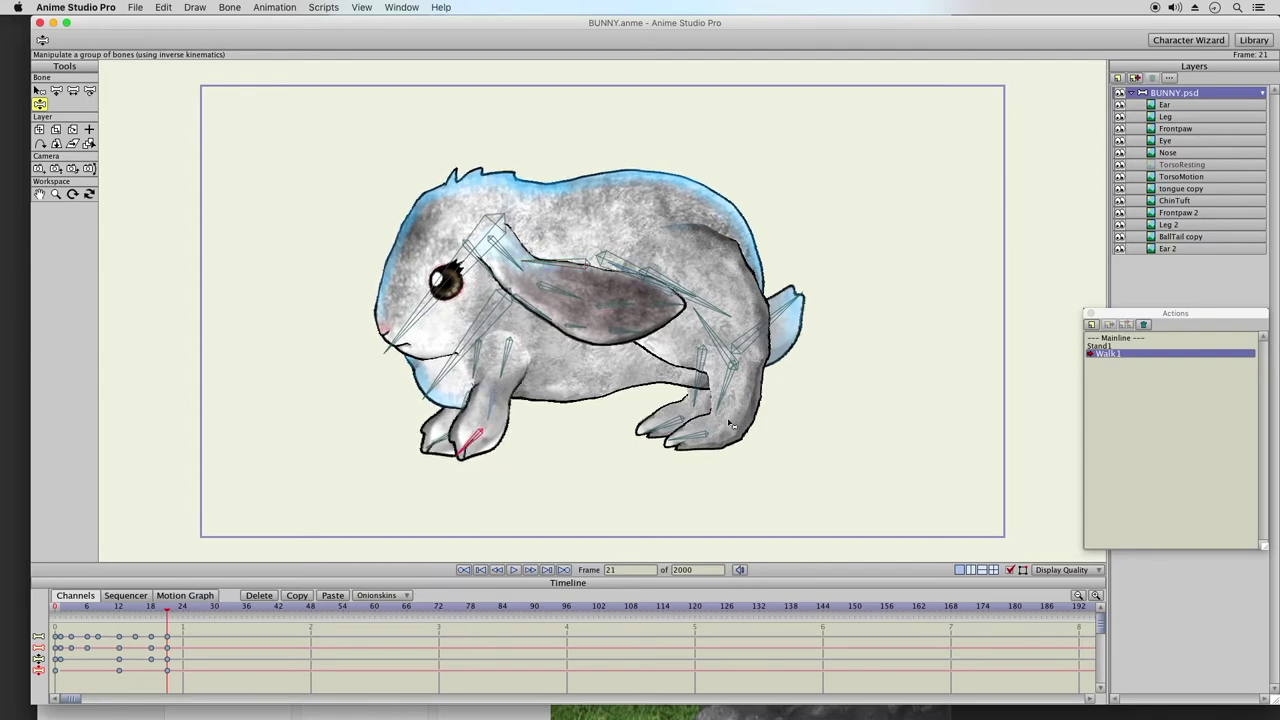
- Review the hop motion, swing the chin tuft down and back at frame 18, and swing it forward at frame 21
left_click(60, 608)
left_click_drag(60, 608, 139, 610)
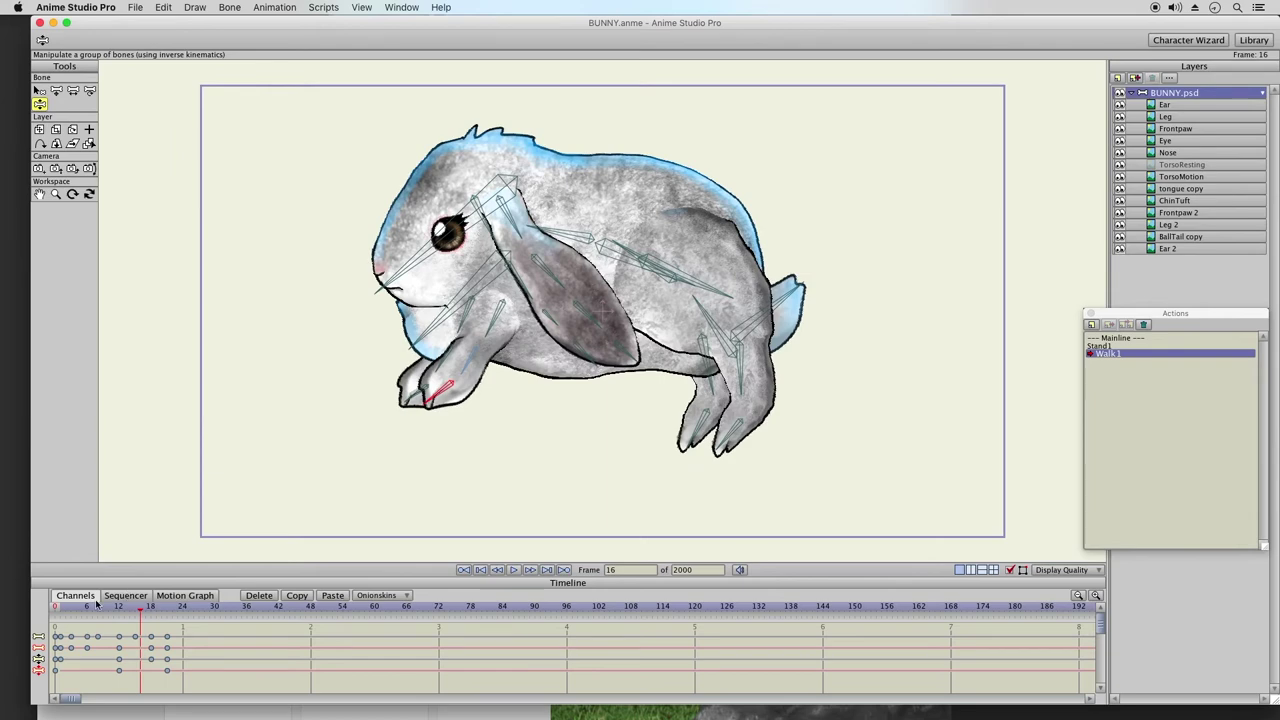
left_click(60, 608)
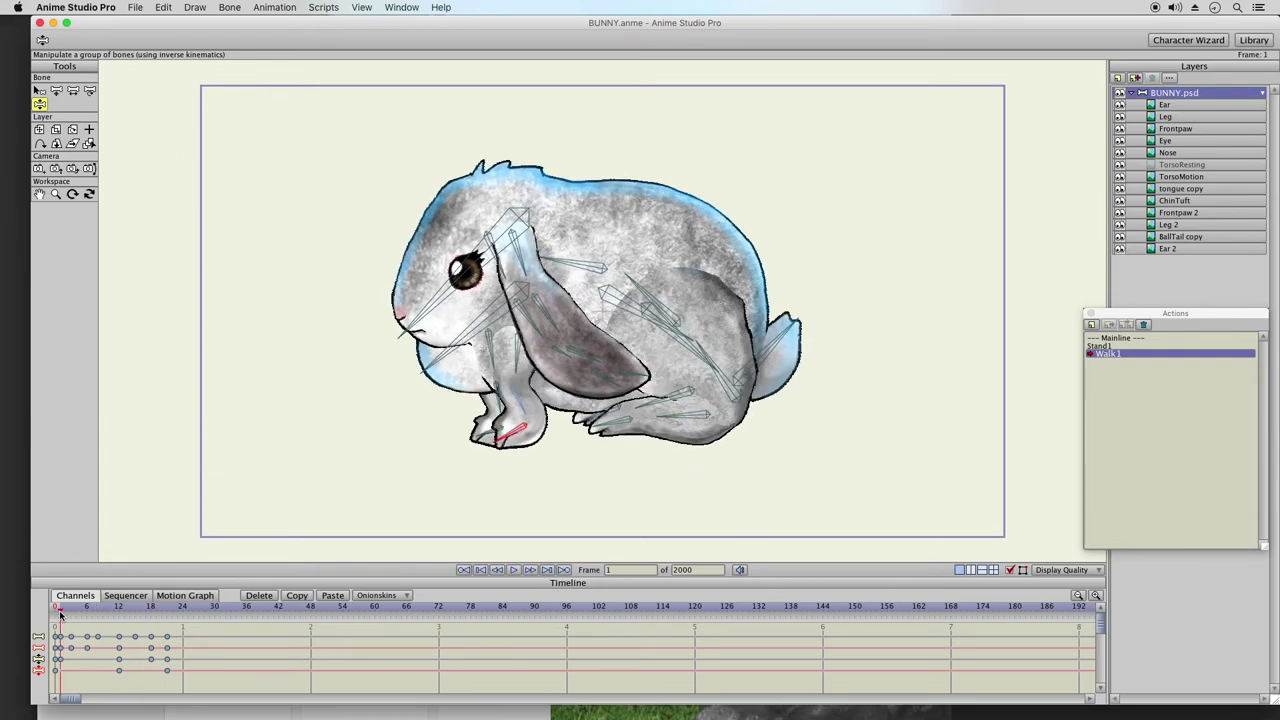
left_click_drag(66, 612, 135, 615)
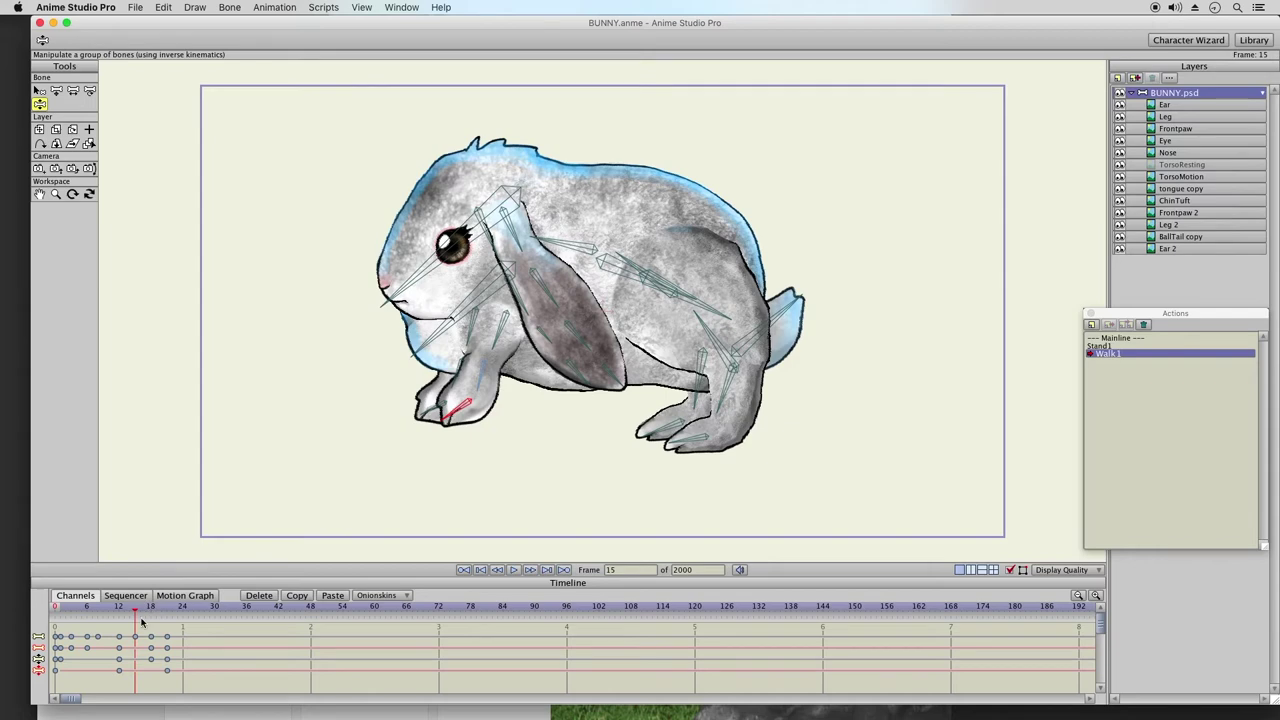
left_click_drag(148, 618, 153, 614)
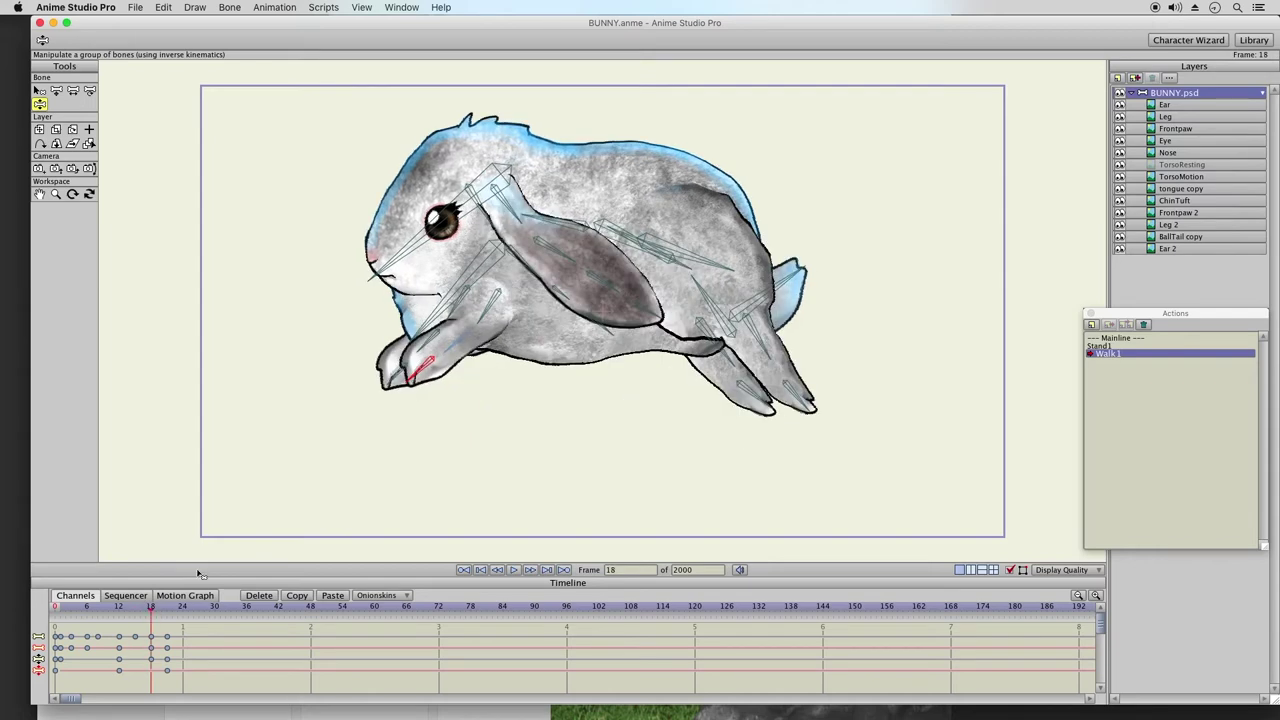
left_click_drag(426, 322, 448, 349)
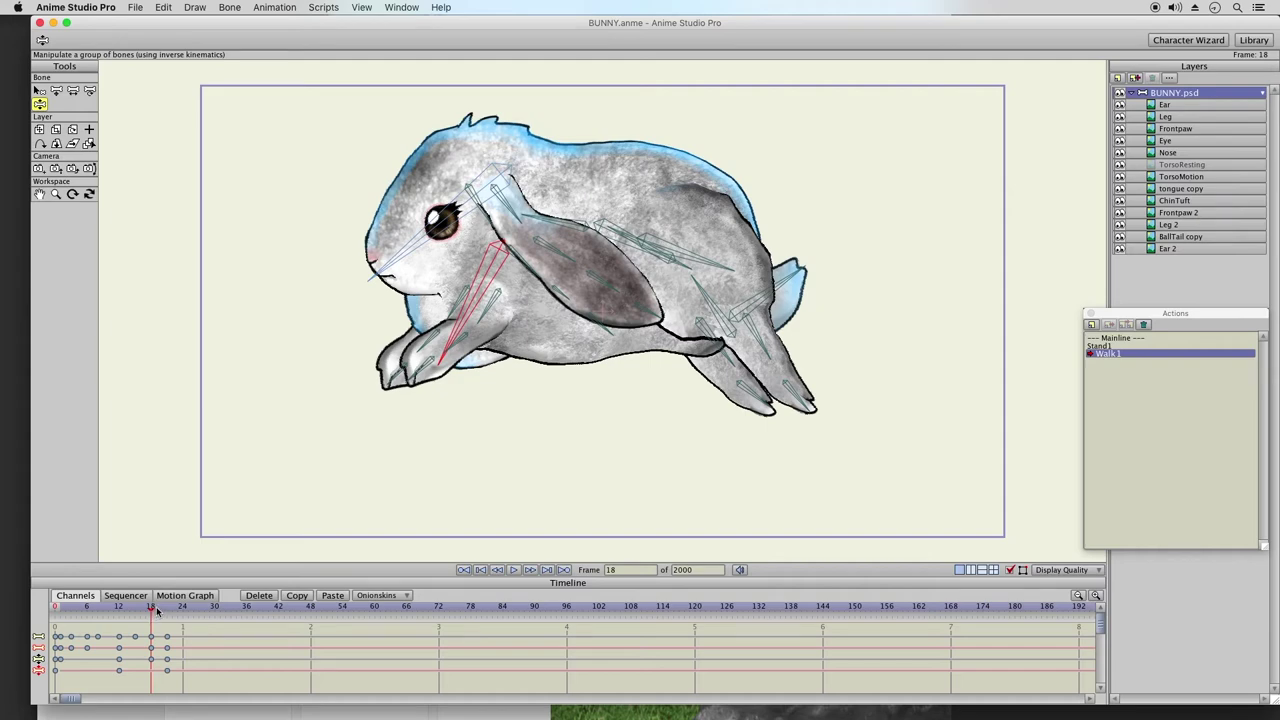
left_click_drag(152, 612, 167, 614)
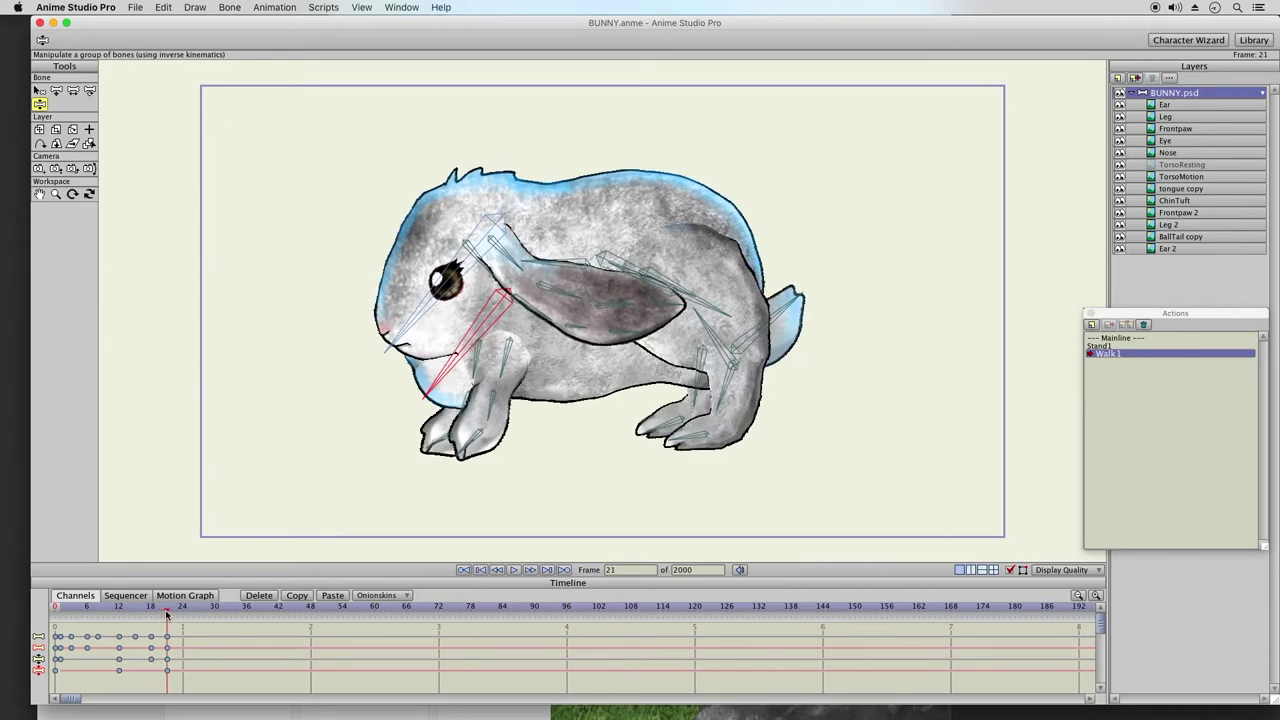
left_click_drag(432, 390, 398, 366)
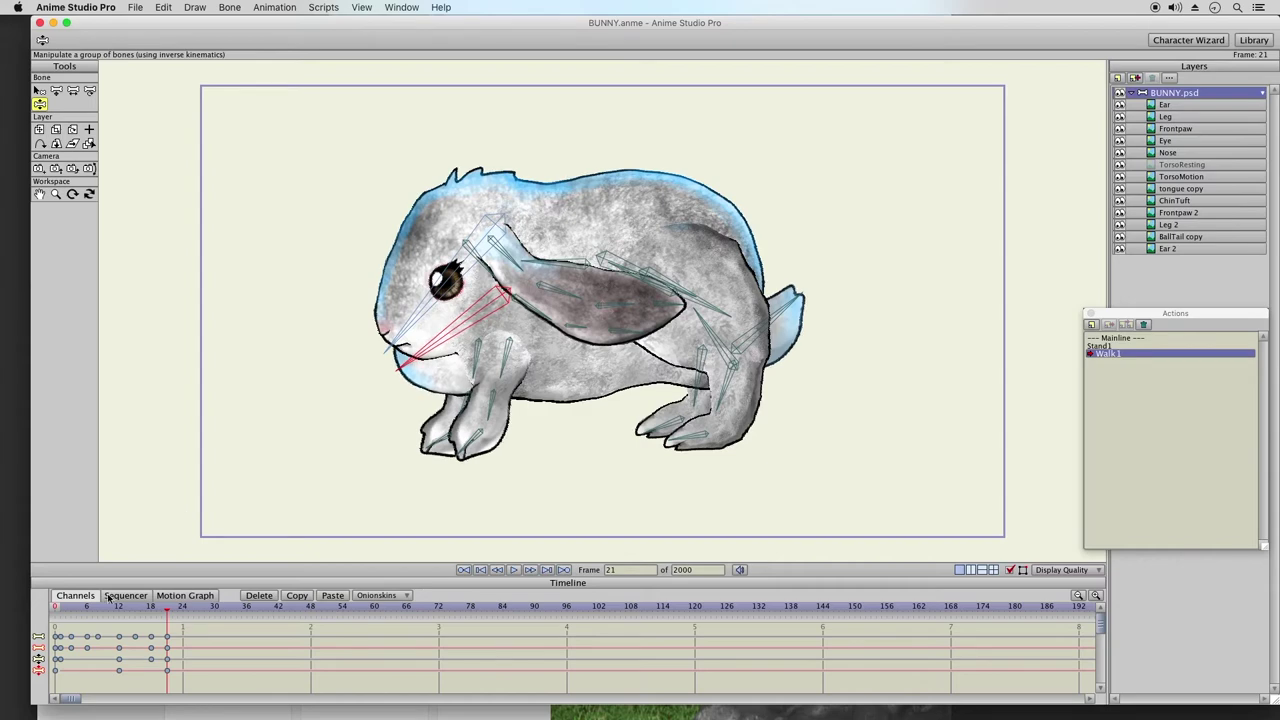
- Raise the chin tuft slightly at frame 1 and swing it down and back at frame 3
left_click(60, 609)
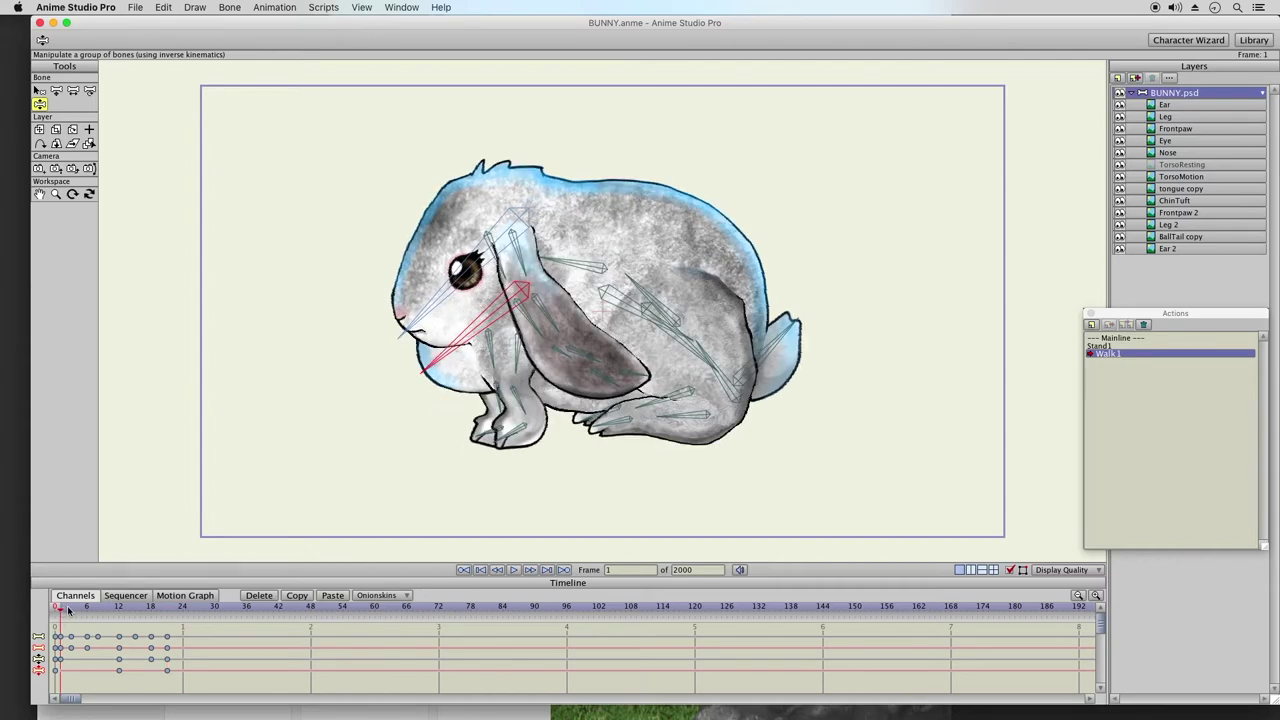
left_click_drag(426, 381, 432, 390)
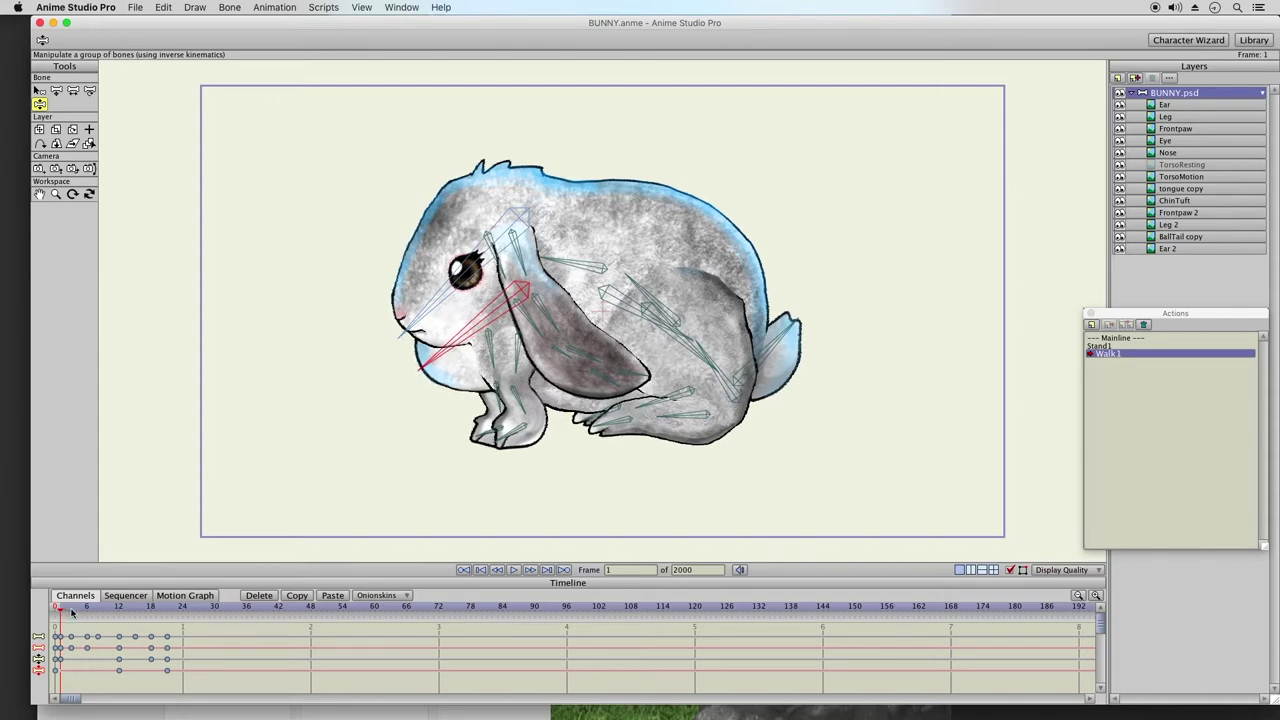
left_click(71, 609)
left_click_drag(468, 412, 486, 440)
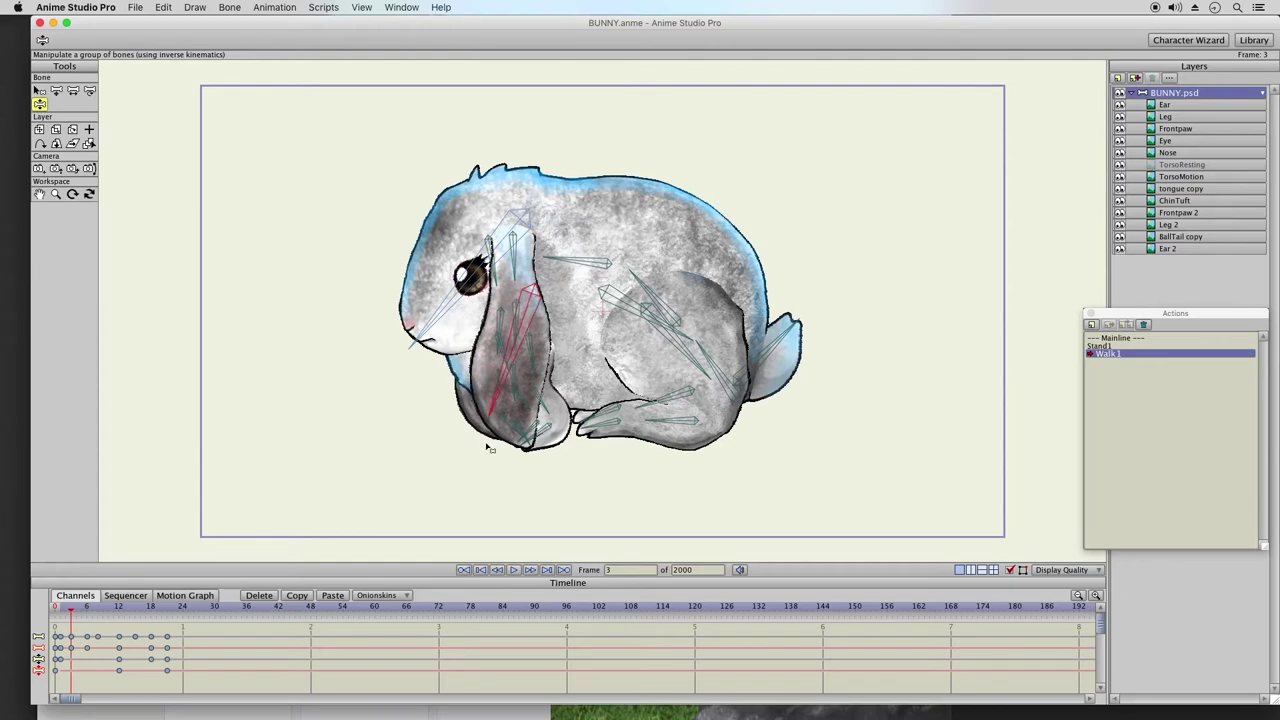
- Swing the chin tuft bone down and back at frames 6, 8 and 12
left_click_drag(60, 610, 87, 613)
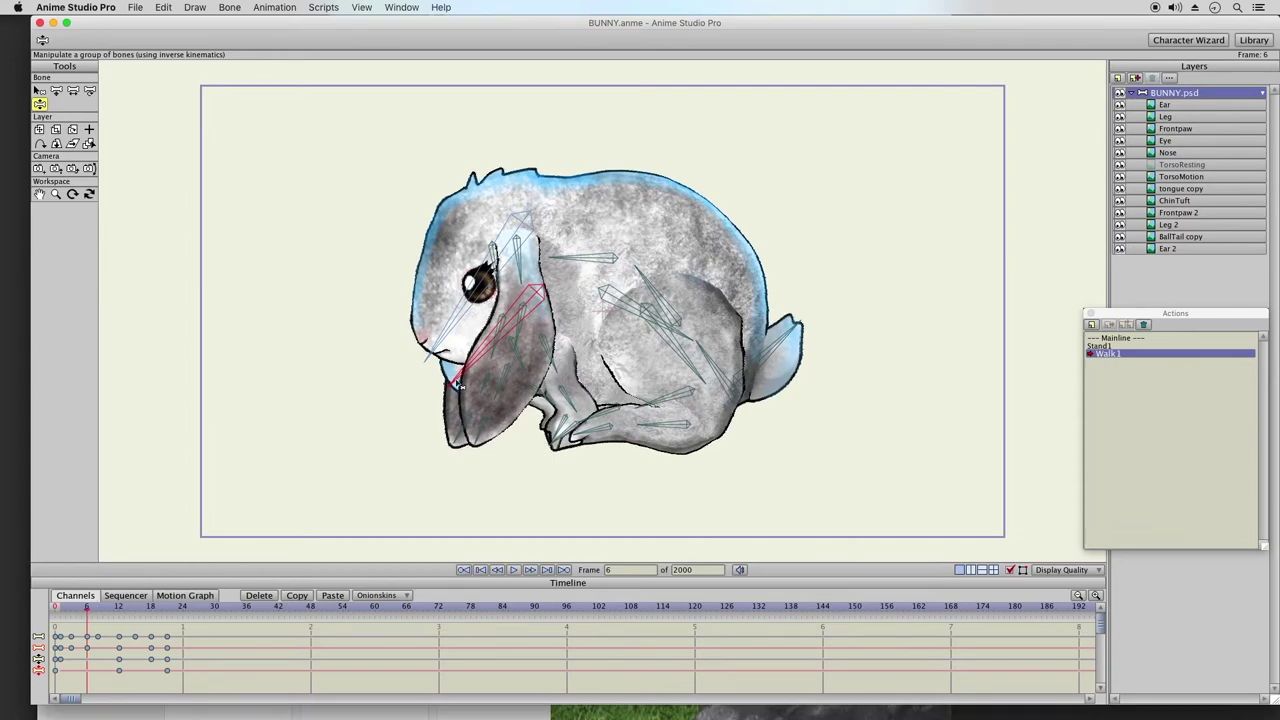
left_click_drag(476, 405, 508, 425)
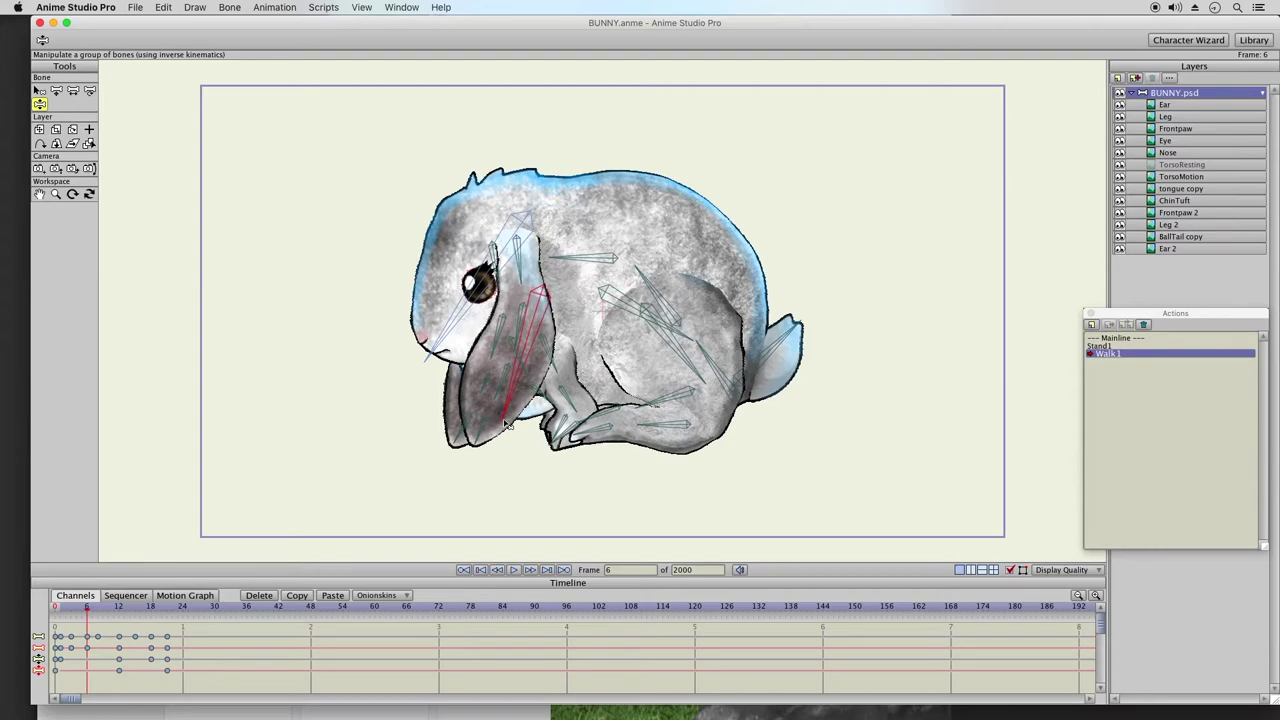
left_click(98, 613)
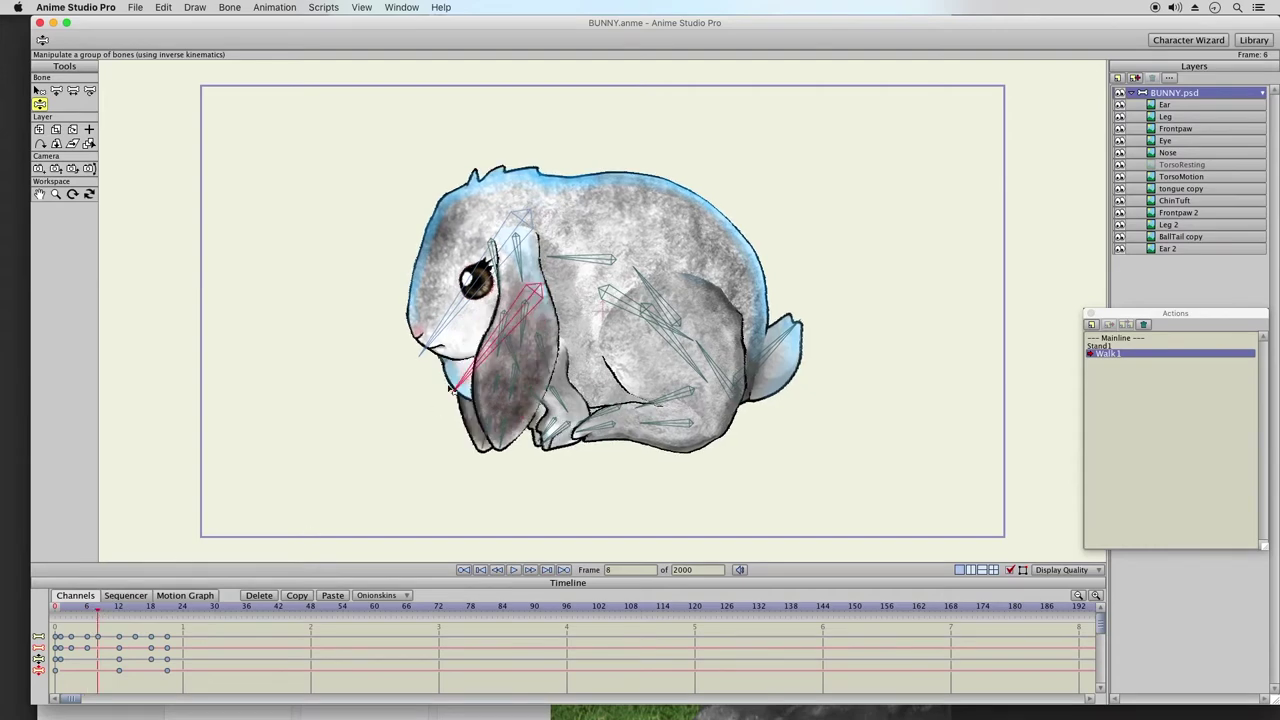
left_click_drag(464, 416, 488, 447)
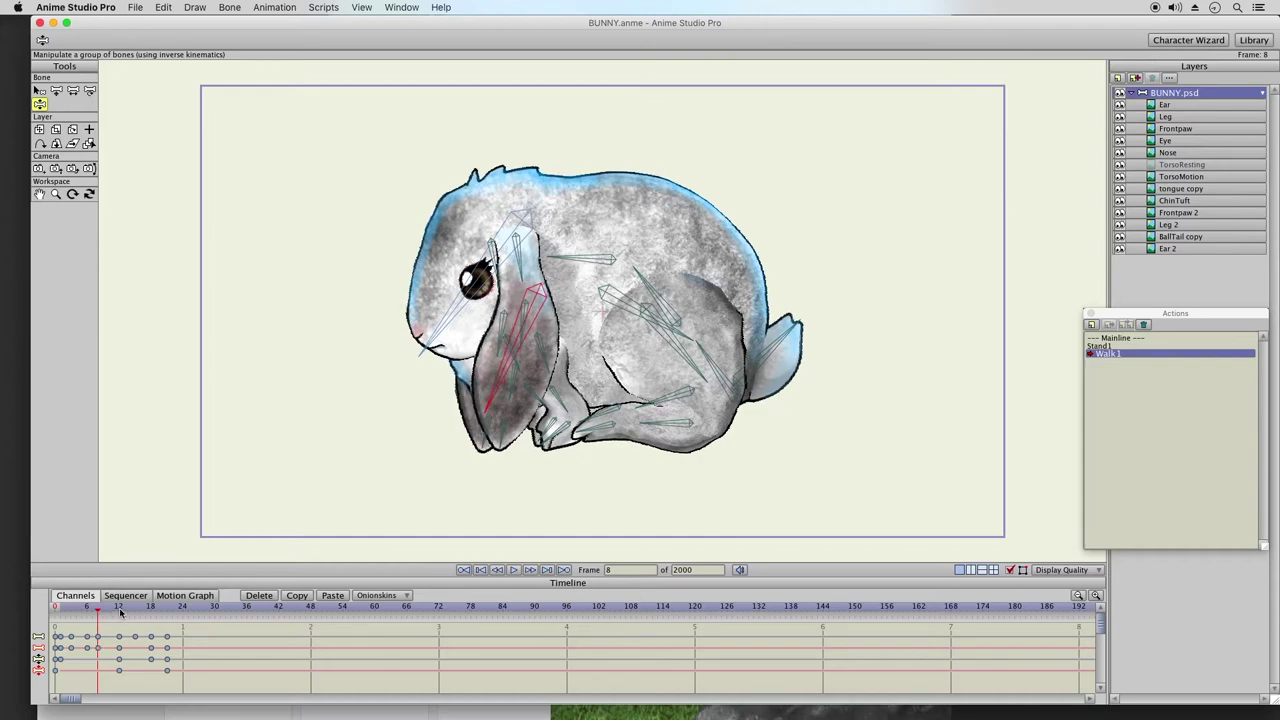
left_click(119, 613)
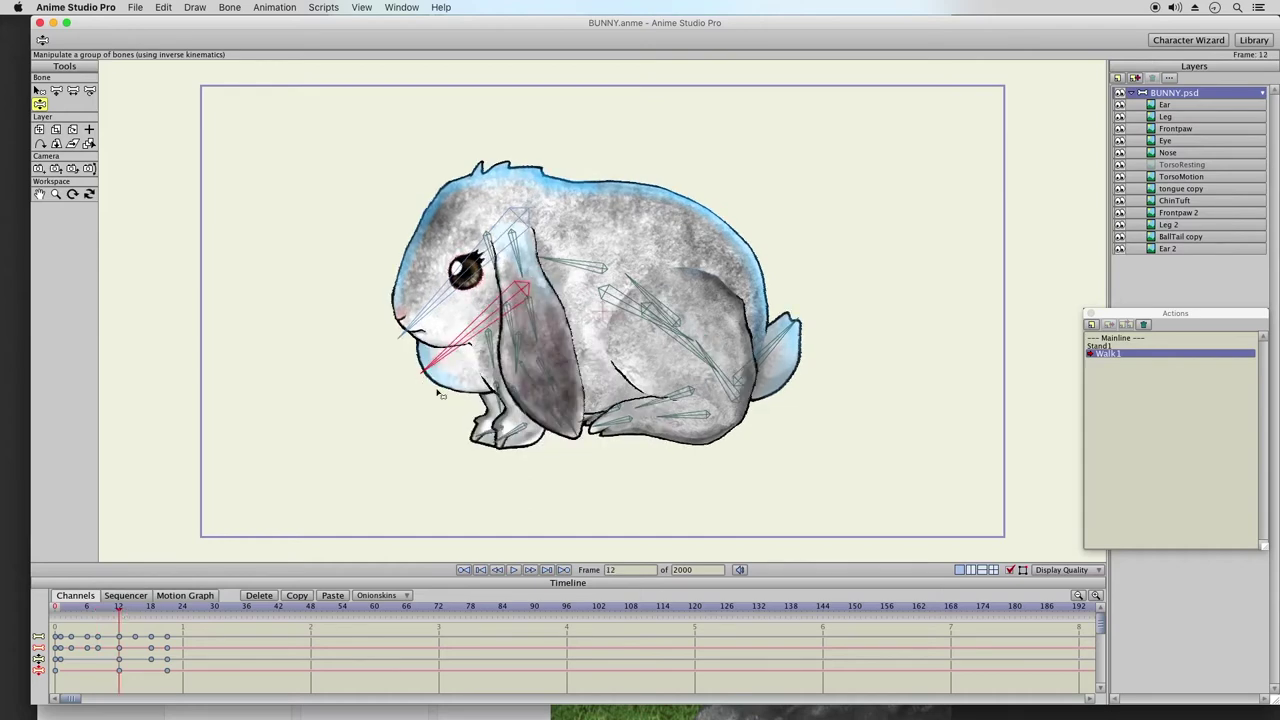
left_click_drag(442, 394, 448, 415)
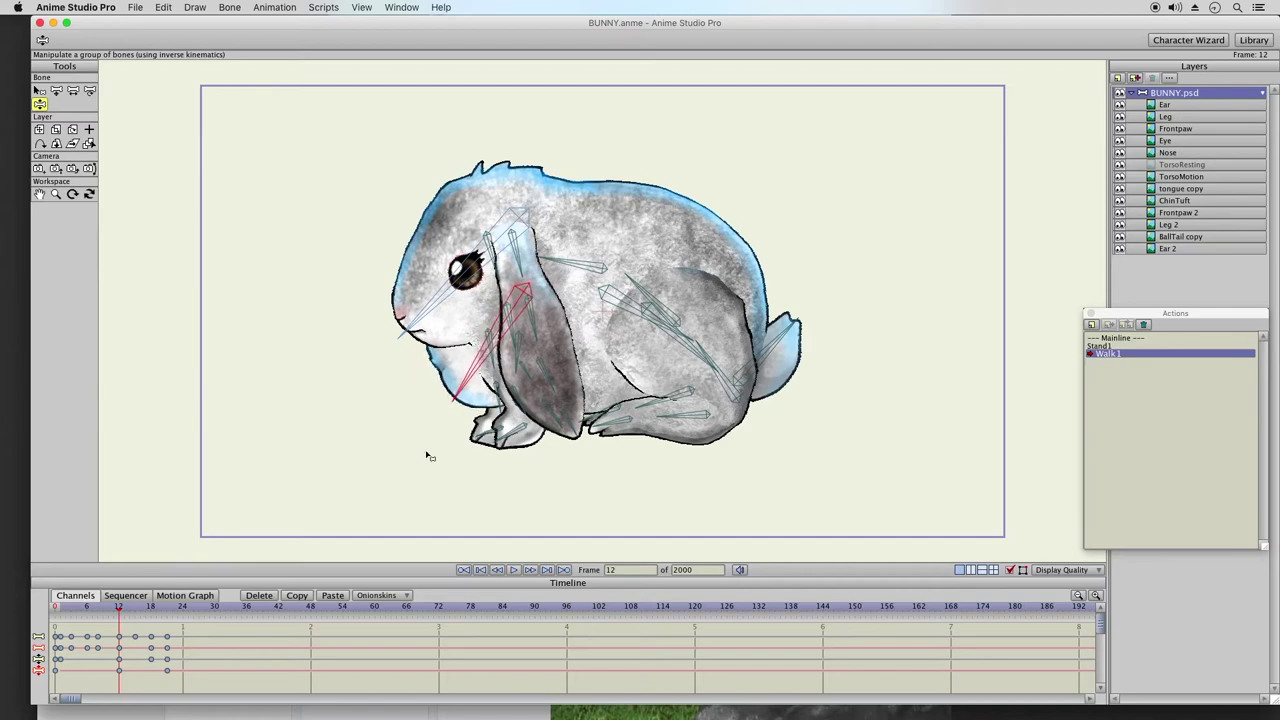
- Review the chin tuft motion through the hop from frame 1 to 21 and save the project
left_click(137, 612)
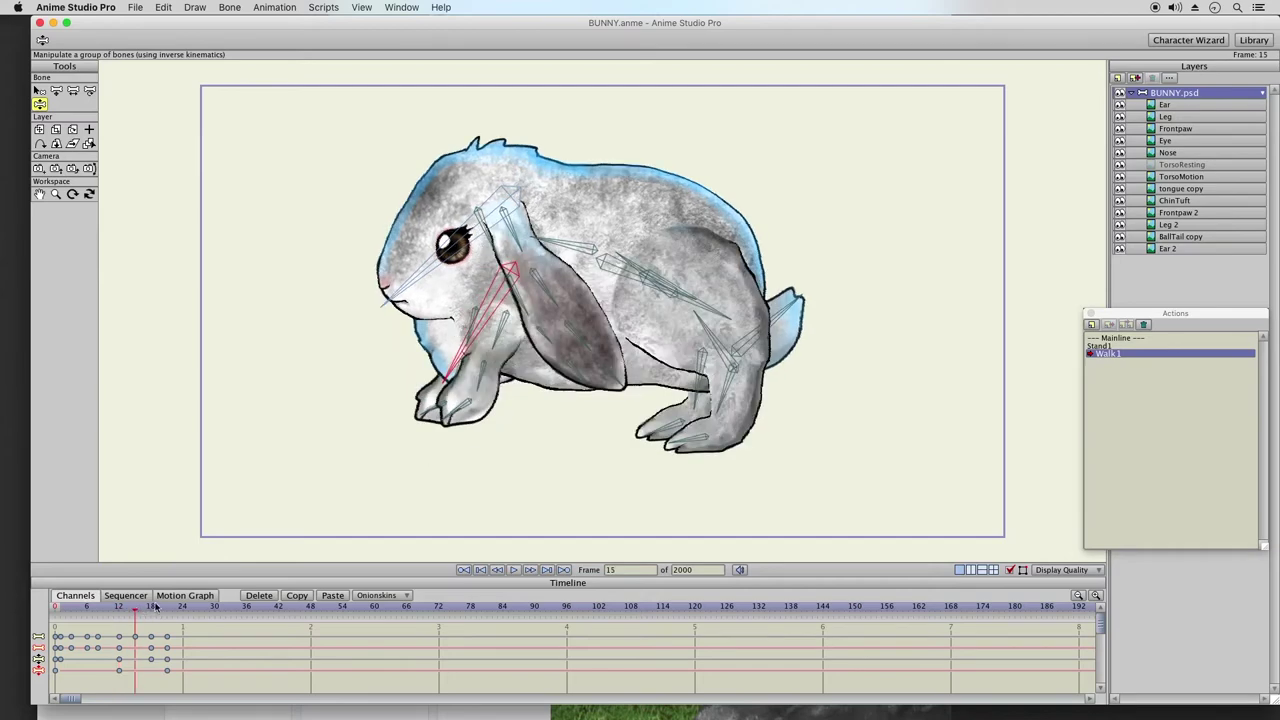
left_click(152, 608)
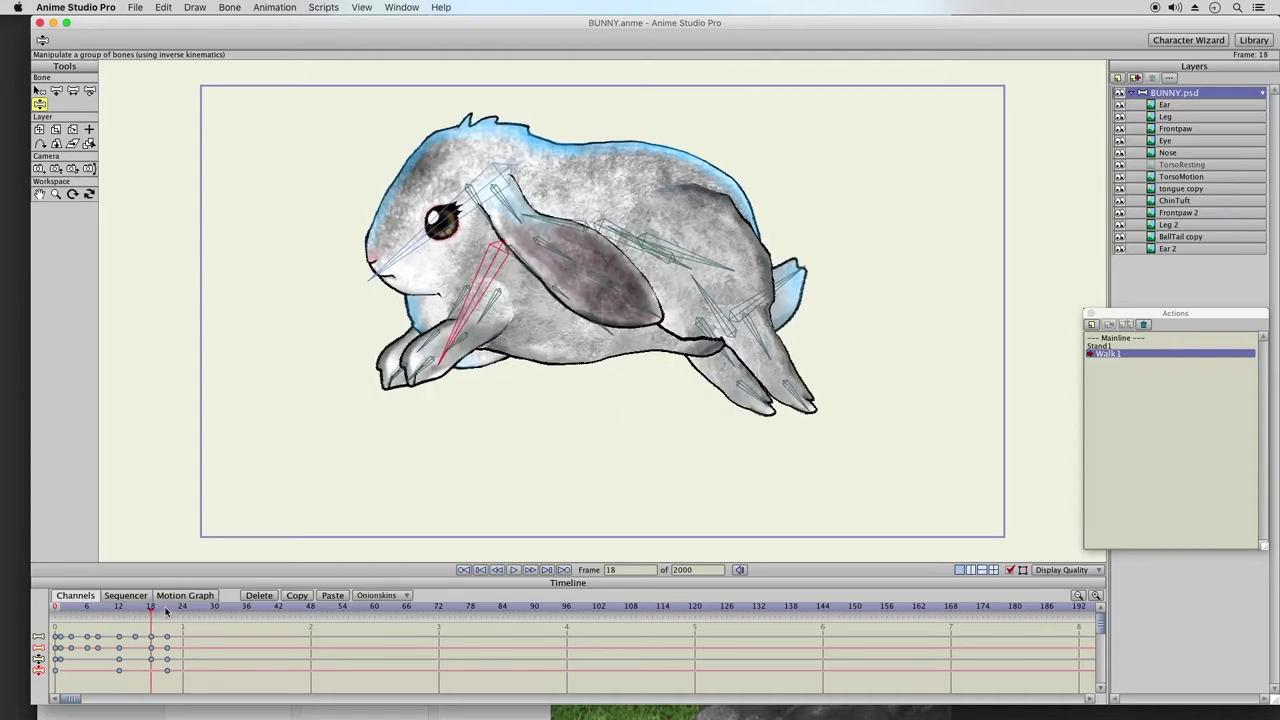
left_click(166, 608)
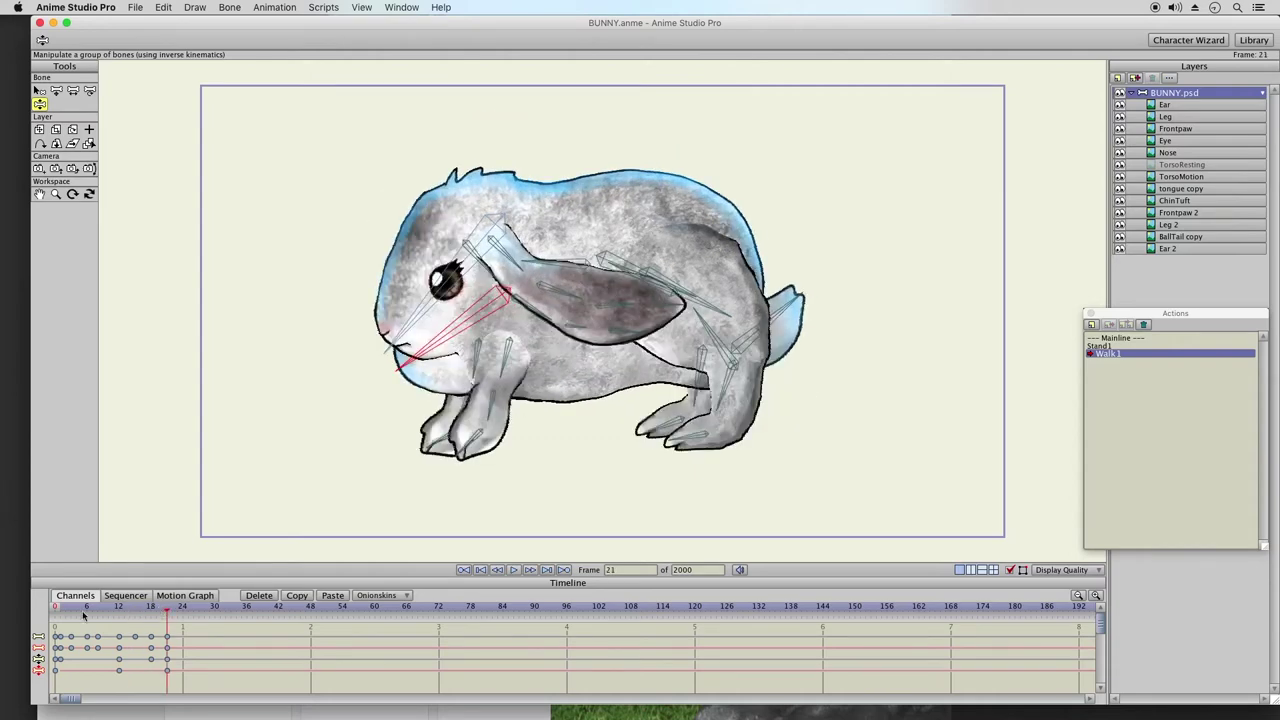
left_click_drag(60, 614, 168, 617)
mouse_move(59, 609)
left_mouse_down()
mouse_move(95, 621)
mouse_move(61, 608)
left_mouse_up()
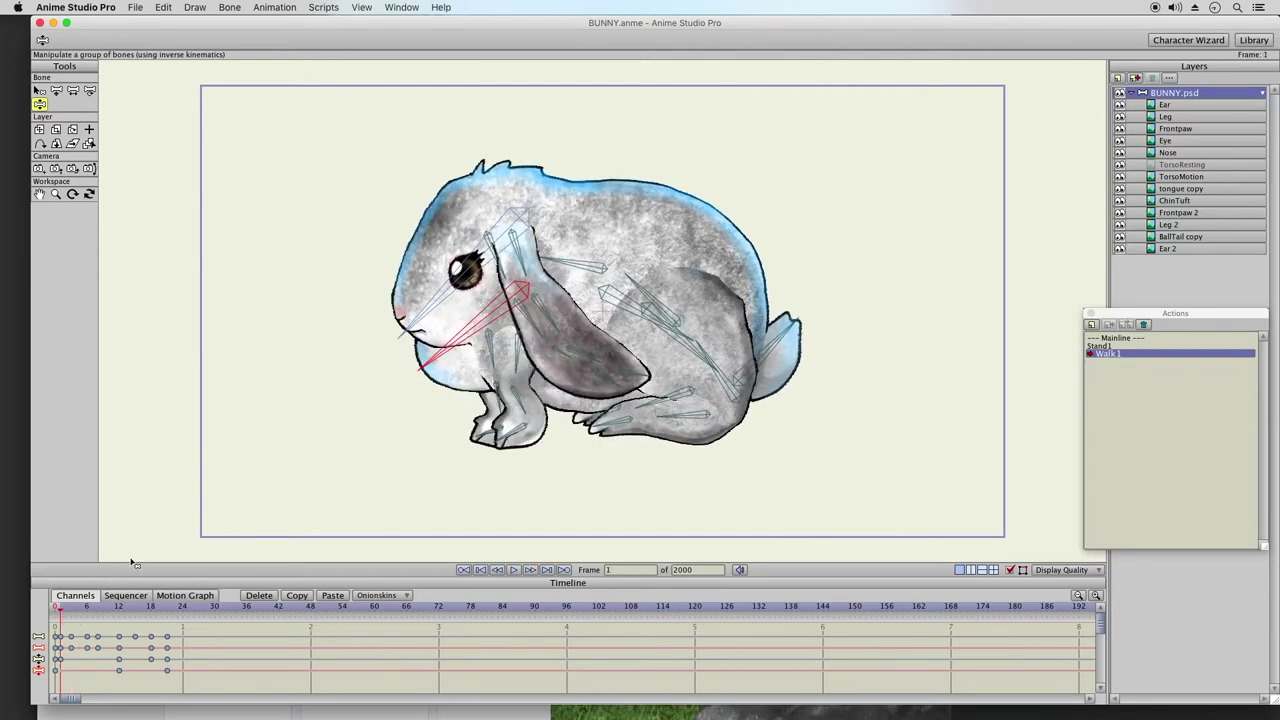
left_click(137, 7)
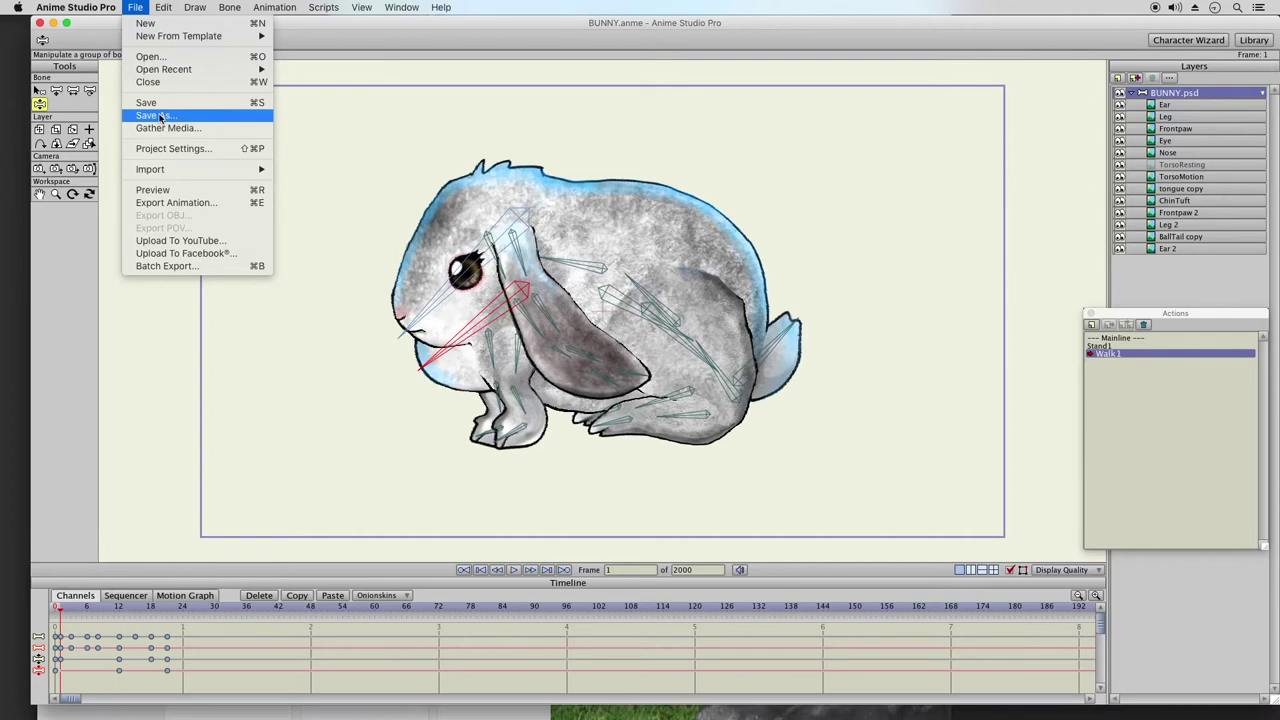
left_click(157, 103)
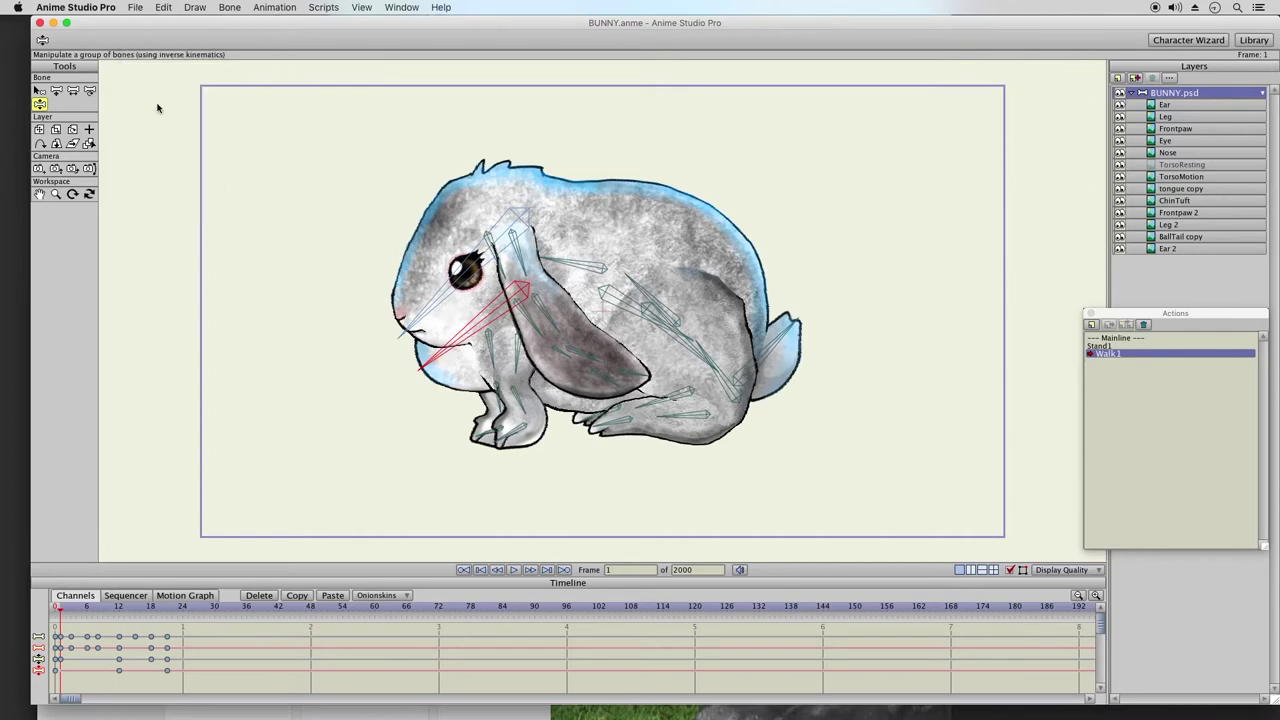
- Swing the tail bone up at frames 21 and 1, and down and back at frame 3
left_click(66, 614)
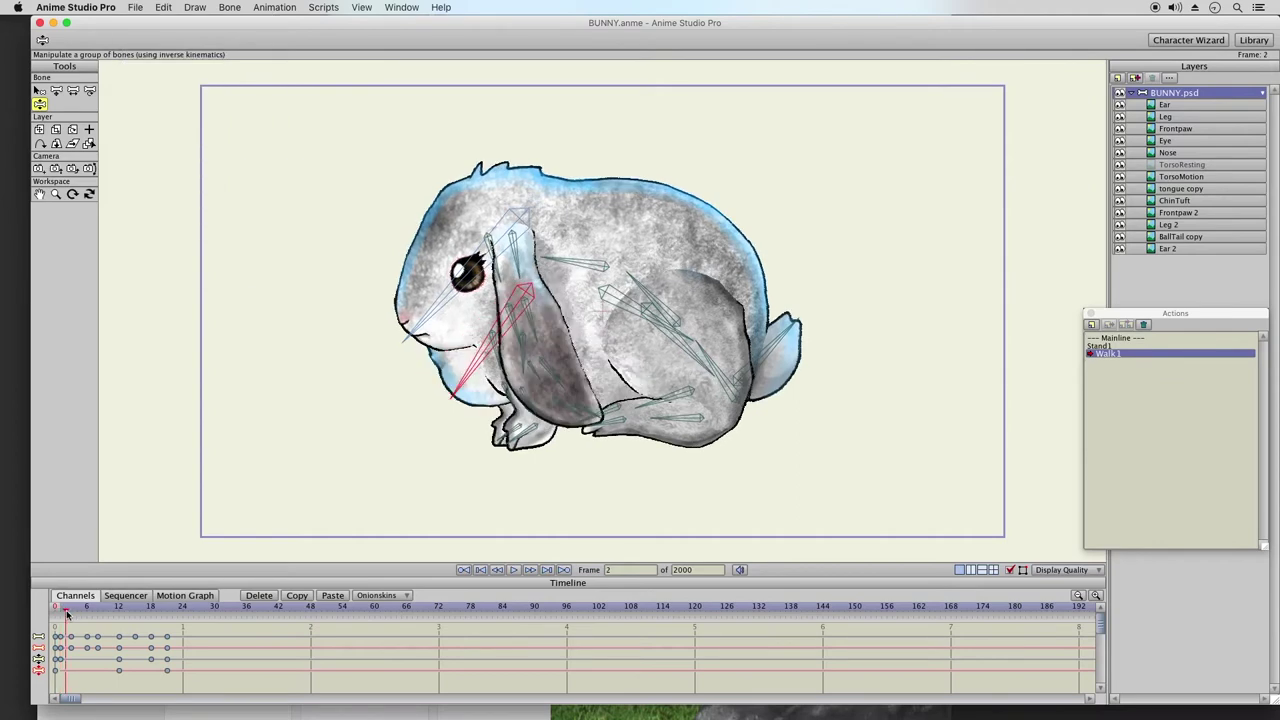
left_click_drag(67, 614, 61, 612)
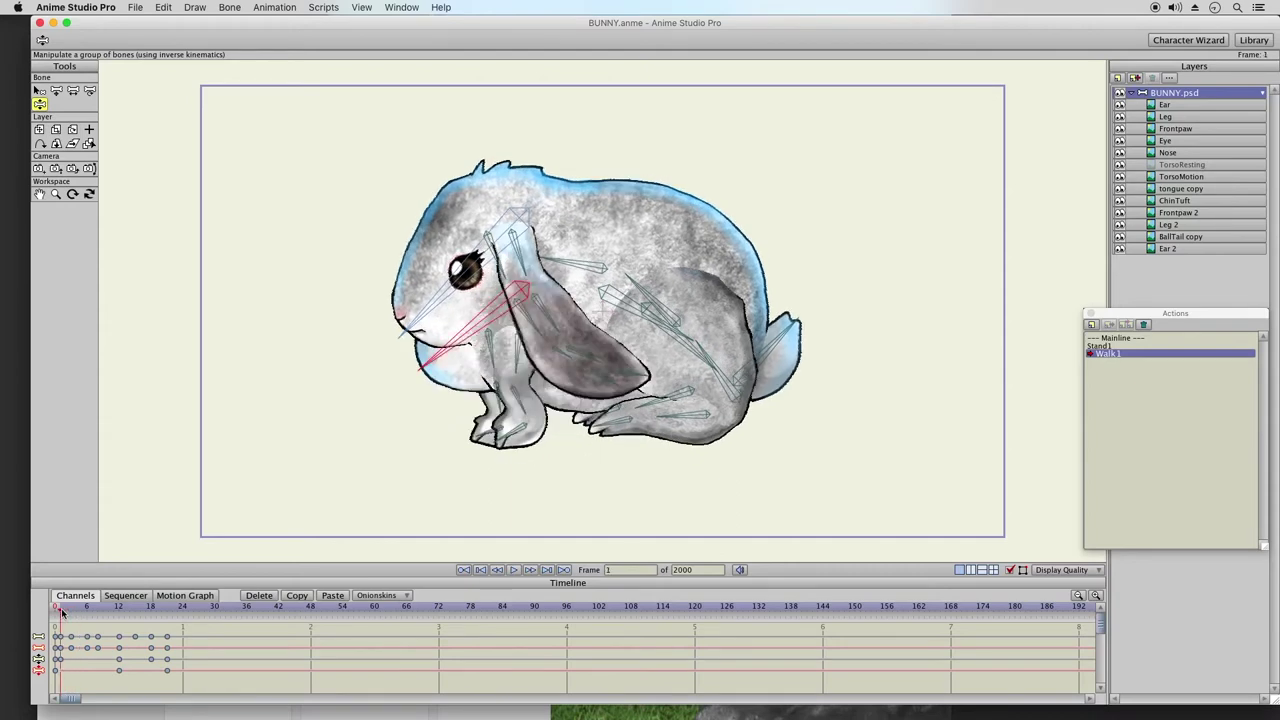
left_click_drag(61, 612, 168, 620)
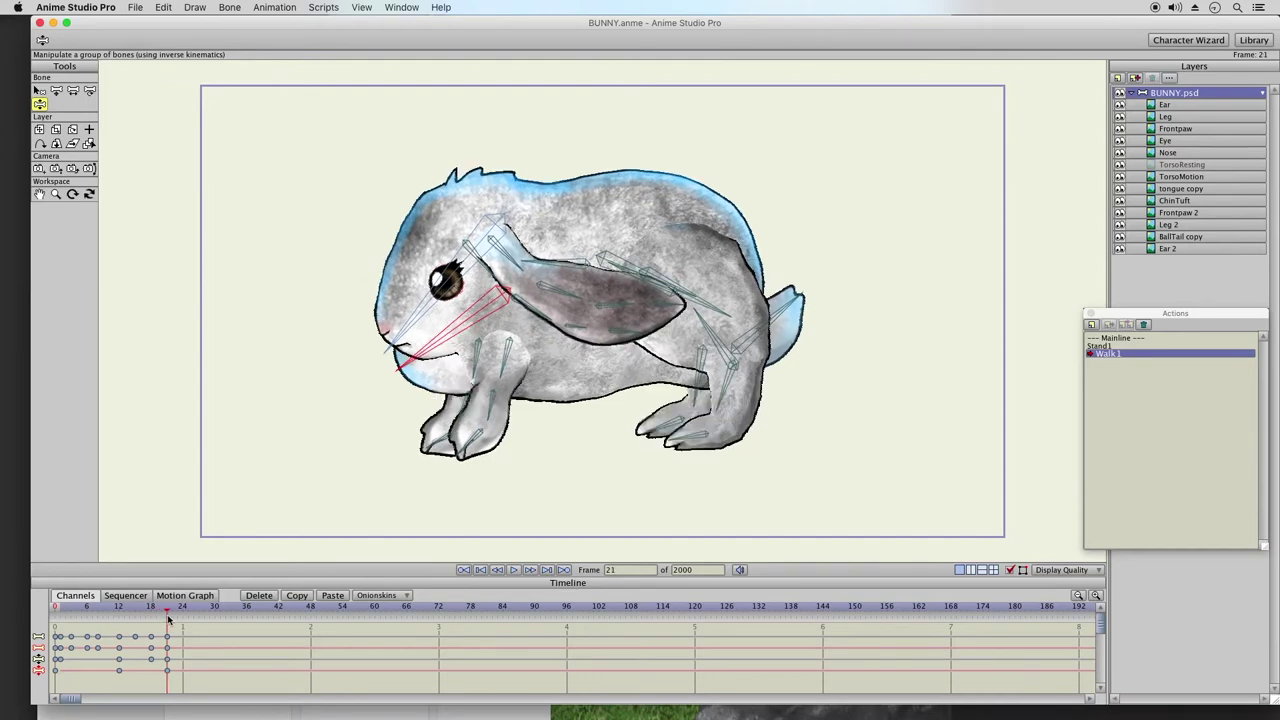
left_click_drag(793, 315, 798, 295)
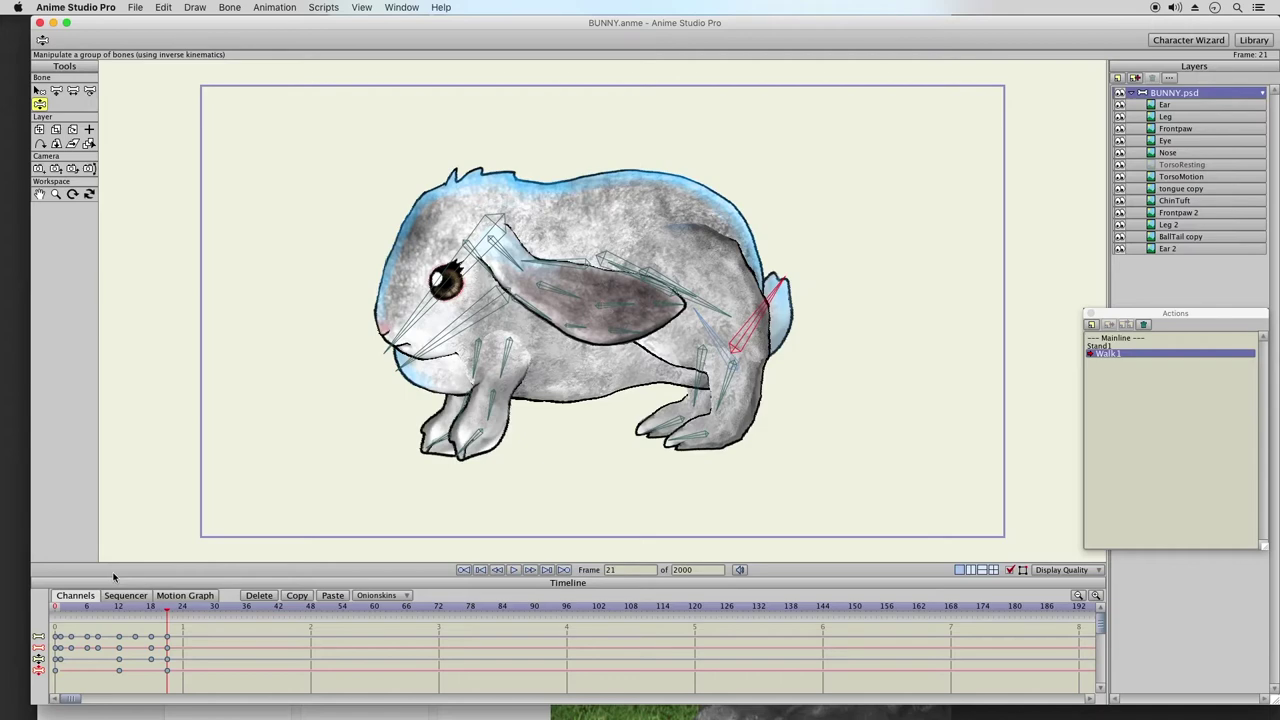
left_click(60, 608)
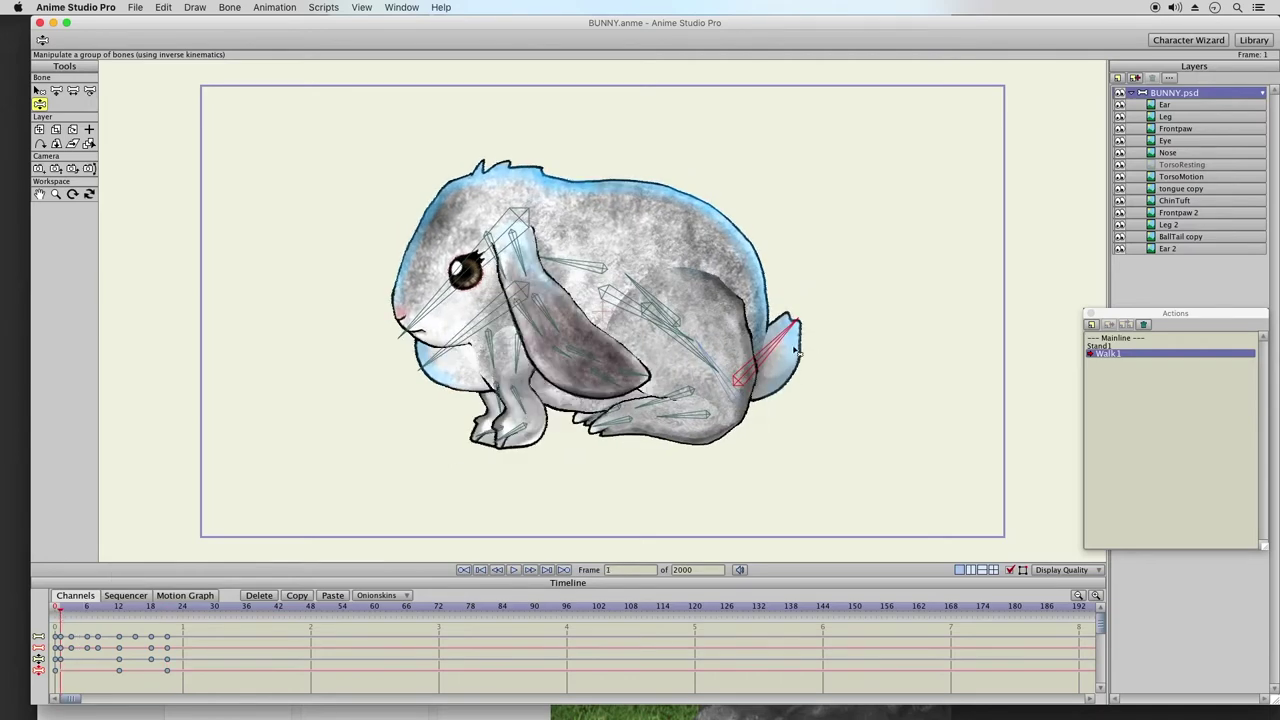
left_click_drag(785, 333, 814, 345)
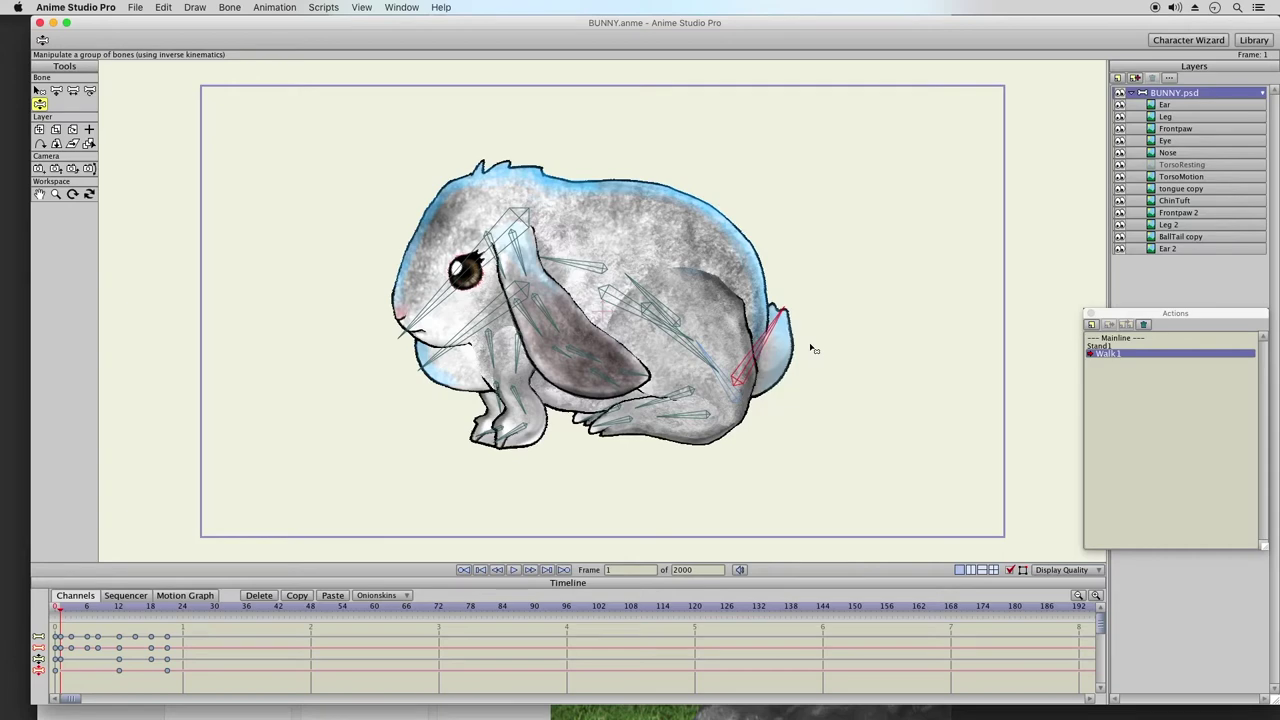
left_click(72, 609)
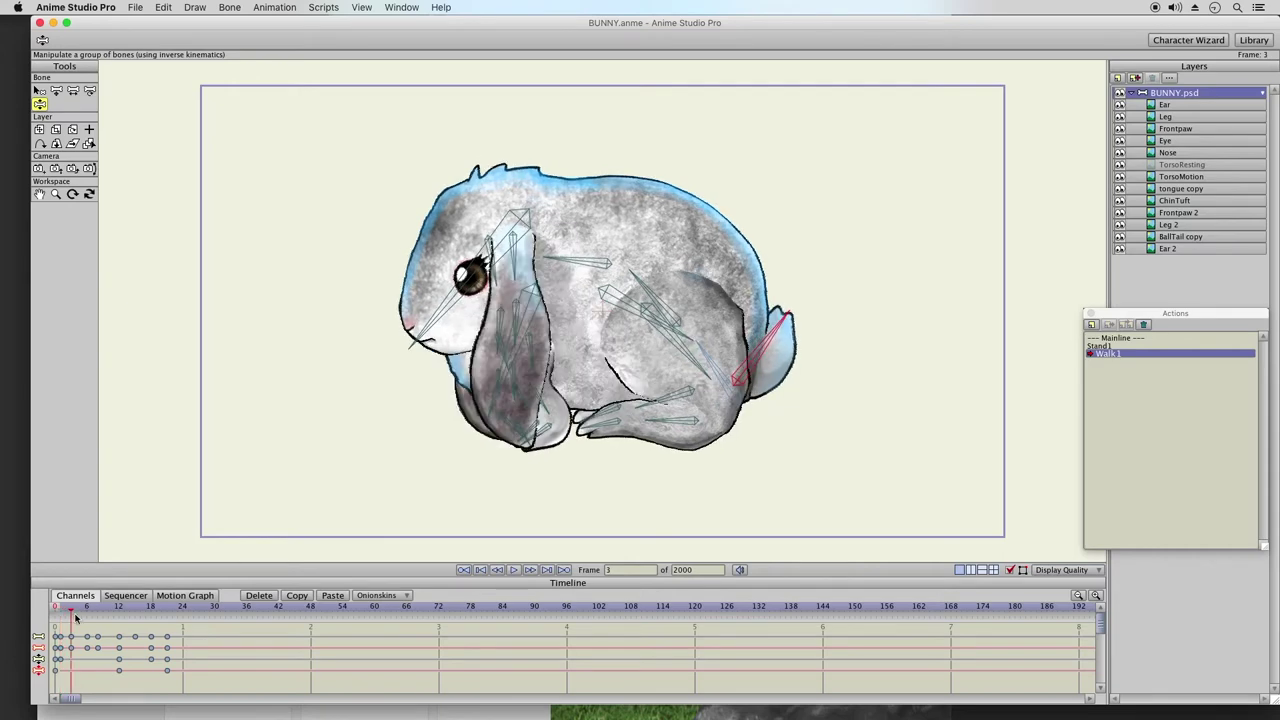
mouse_move(800, 349)
left_mouse_down()
mouse_move(796, 362)
mouse_move(810, 352)
left_mouse_up()
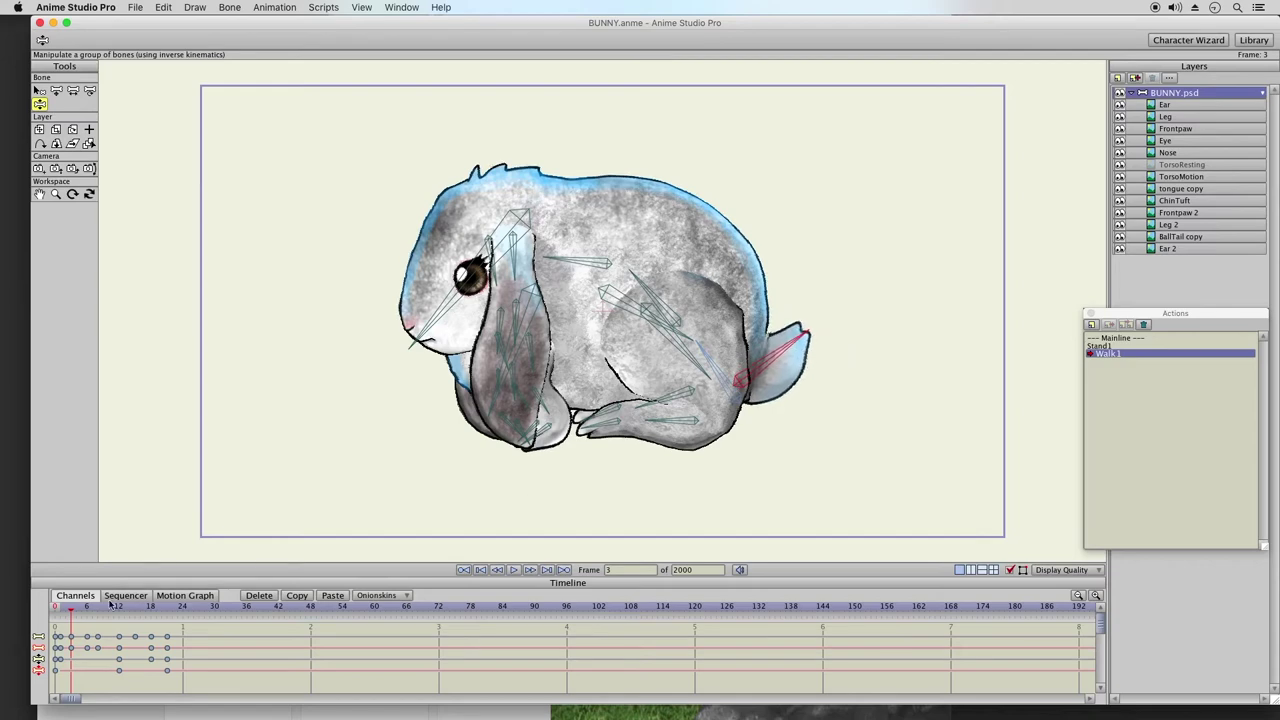
- Check the tail motion up to frame 14, hide the bone overlay, and save the project
left_click_drag(74, 610, 131, 612)
left_click(1010, 570)
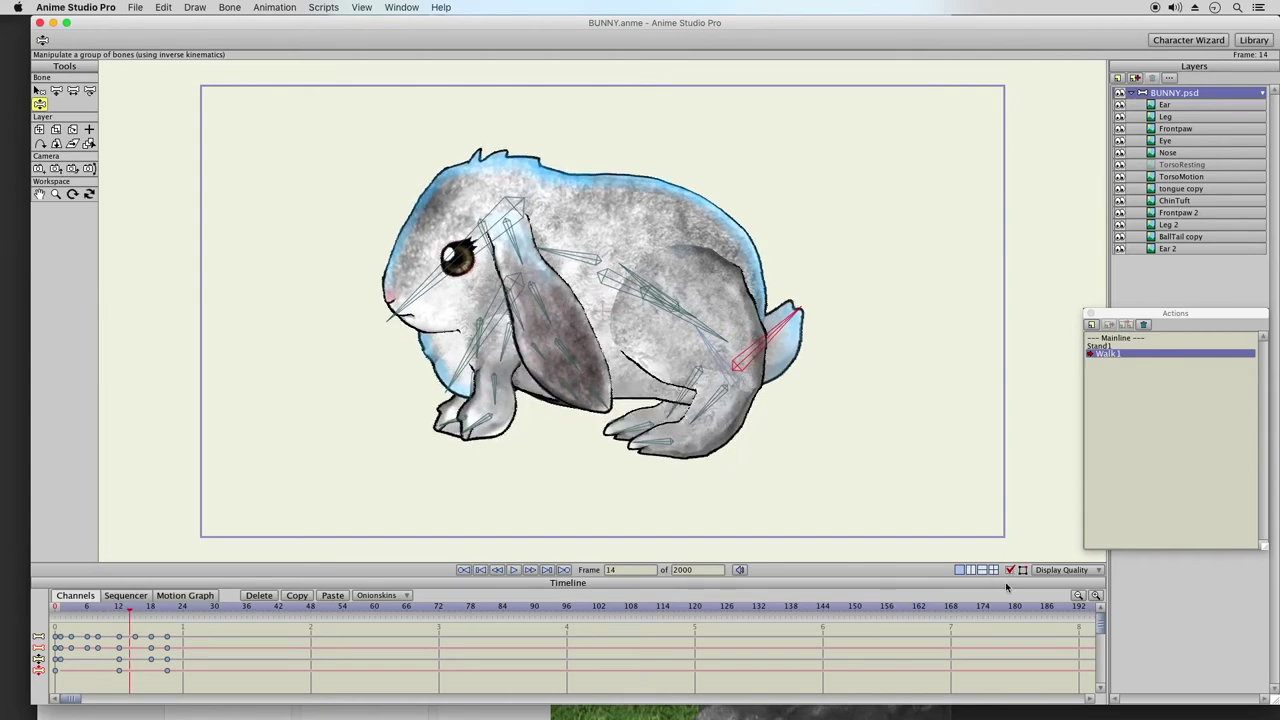
left_click(135, 7)
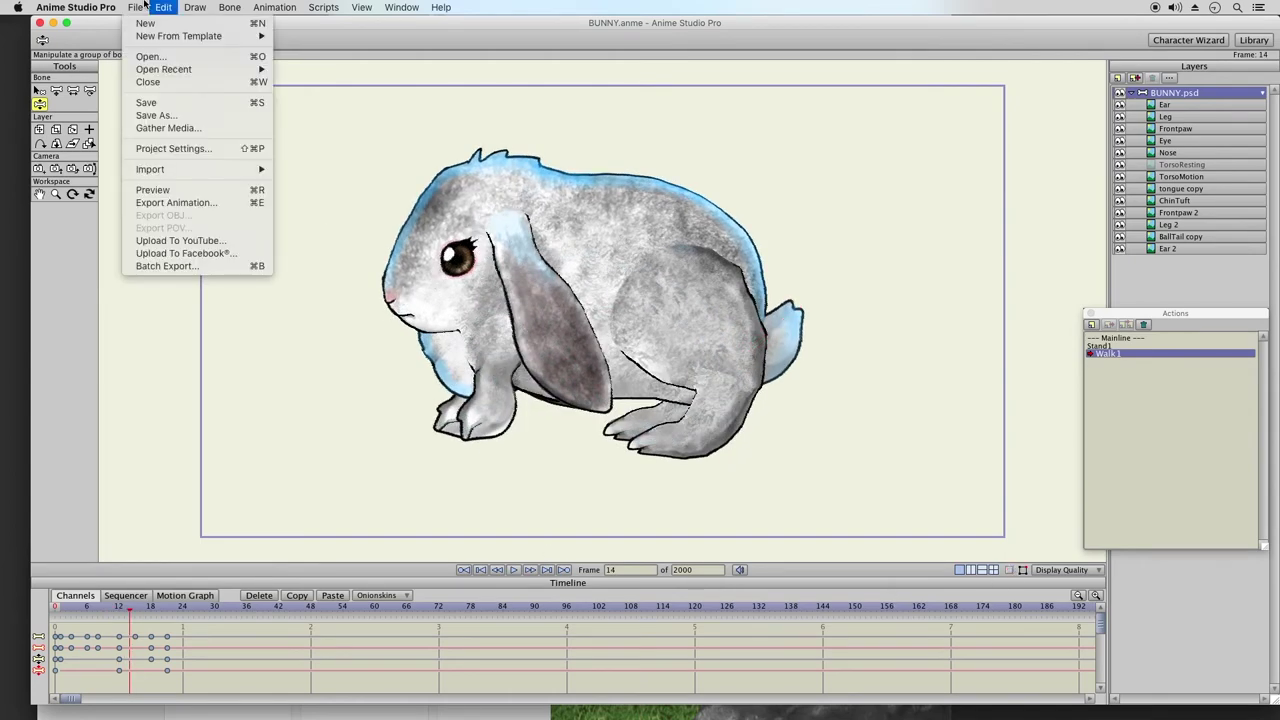
left_click(150, 103)
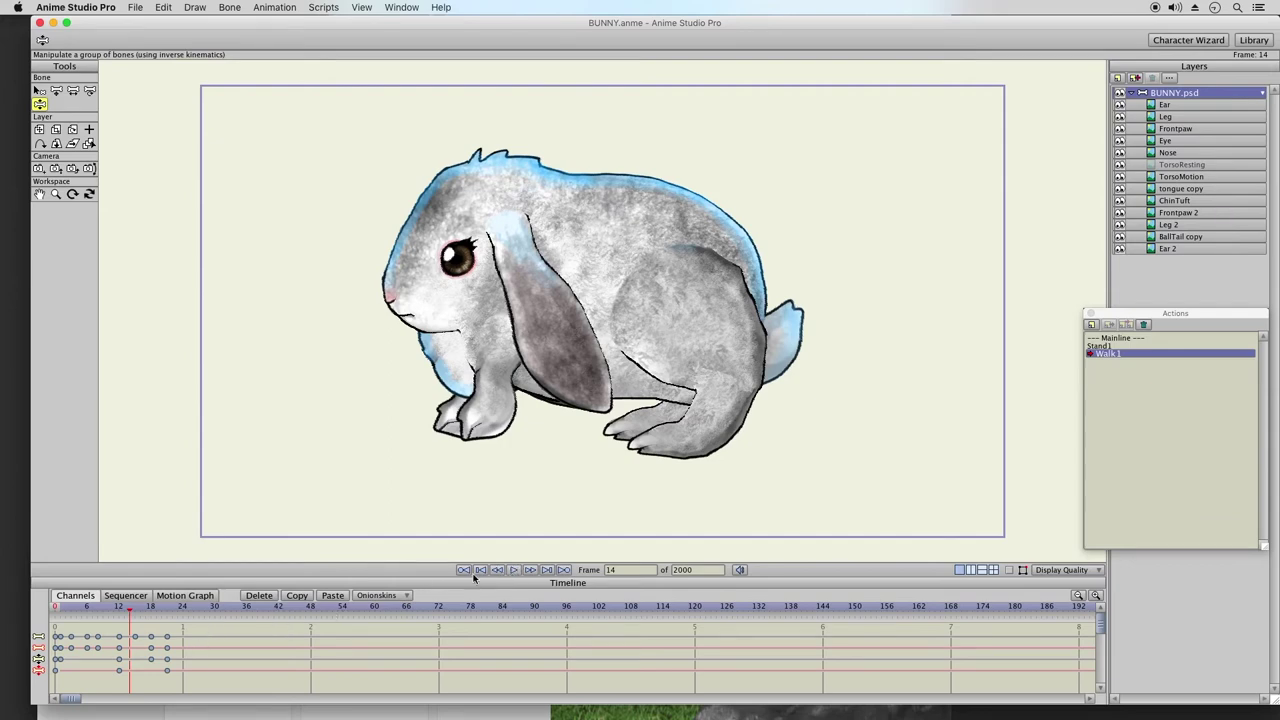
- Play back the Walk1 hop without the bone overlay and stop the playback
left_click(510, 570)
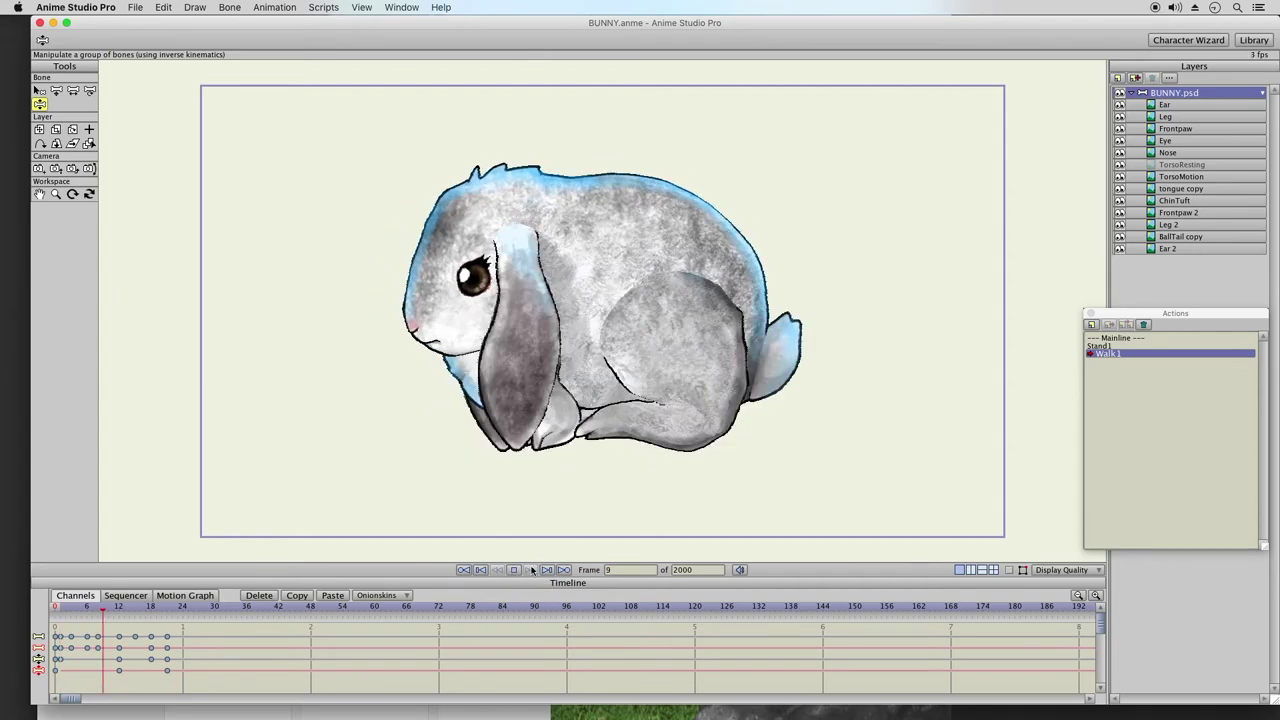
left_click(513, 569)
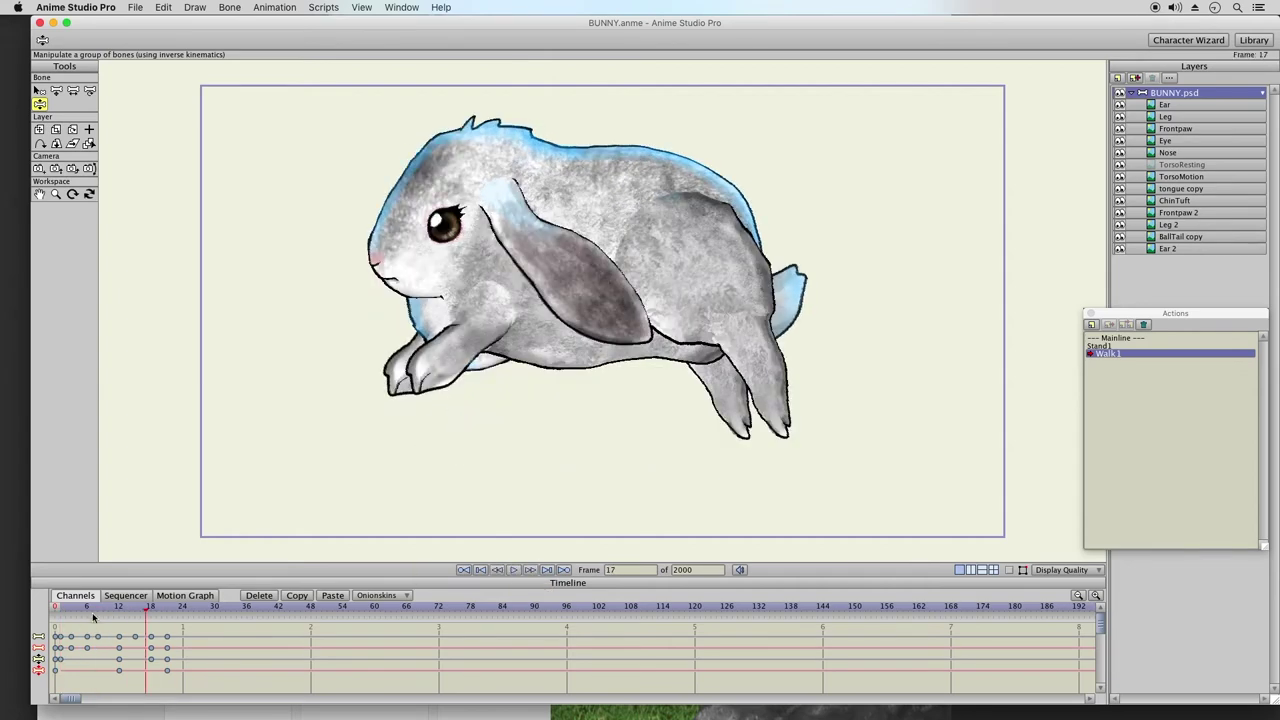
- Copy all Walk1 keyframes from frames 1 to 21, paste them at frames 24 and 48, and review the repeated hops
left_click_drag(198, 631, 63, 689)
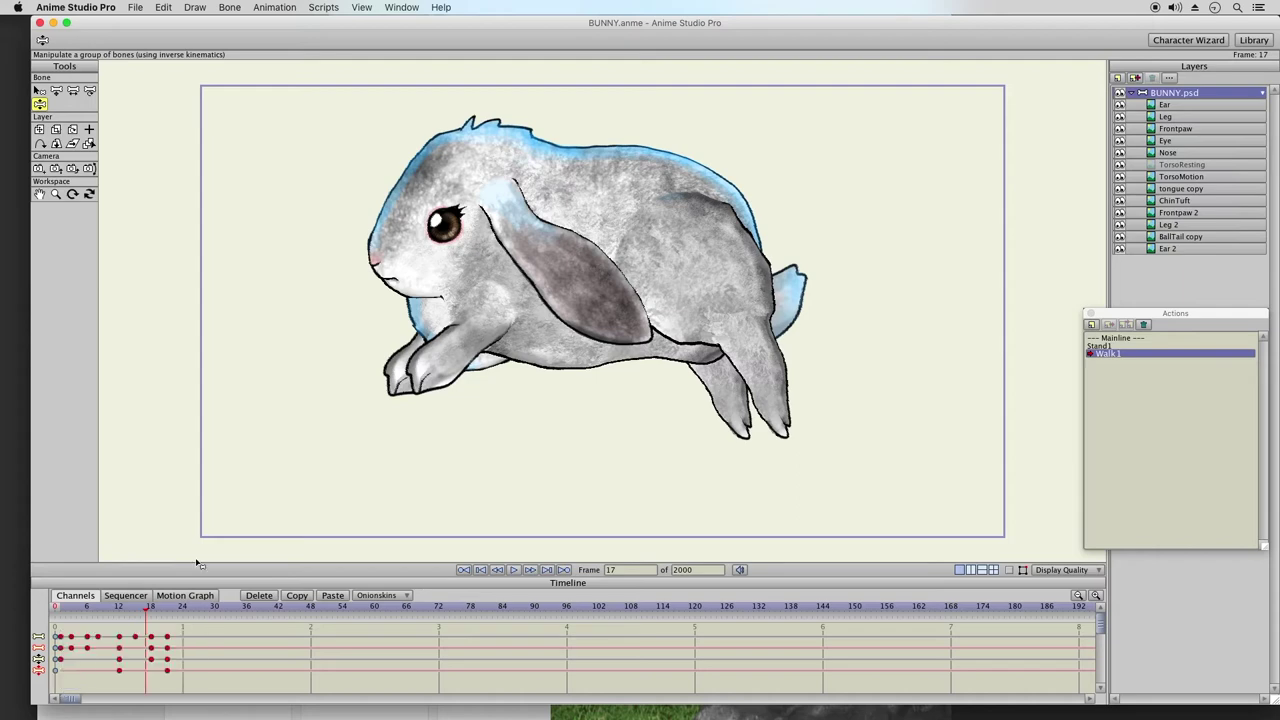
left_click(297, 598)
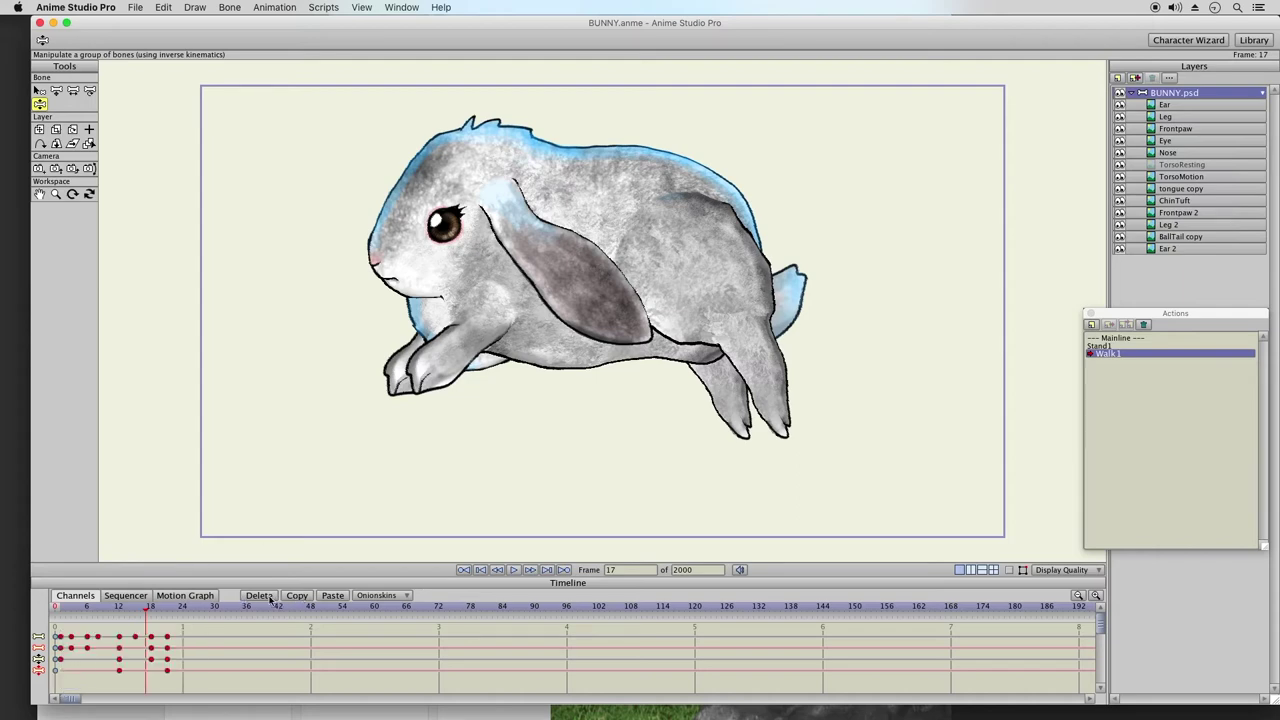
left_click(183, 608)
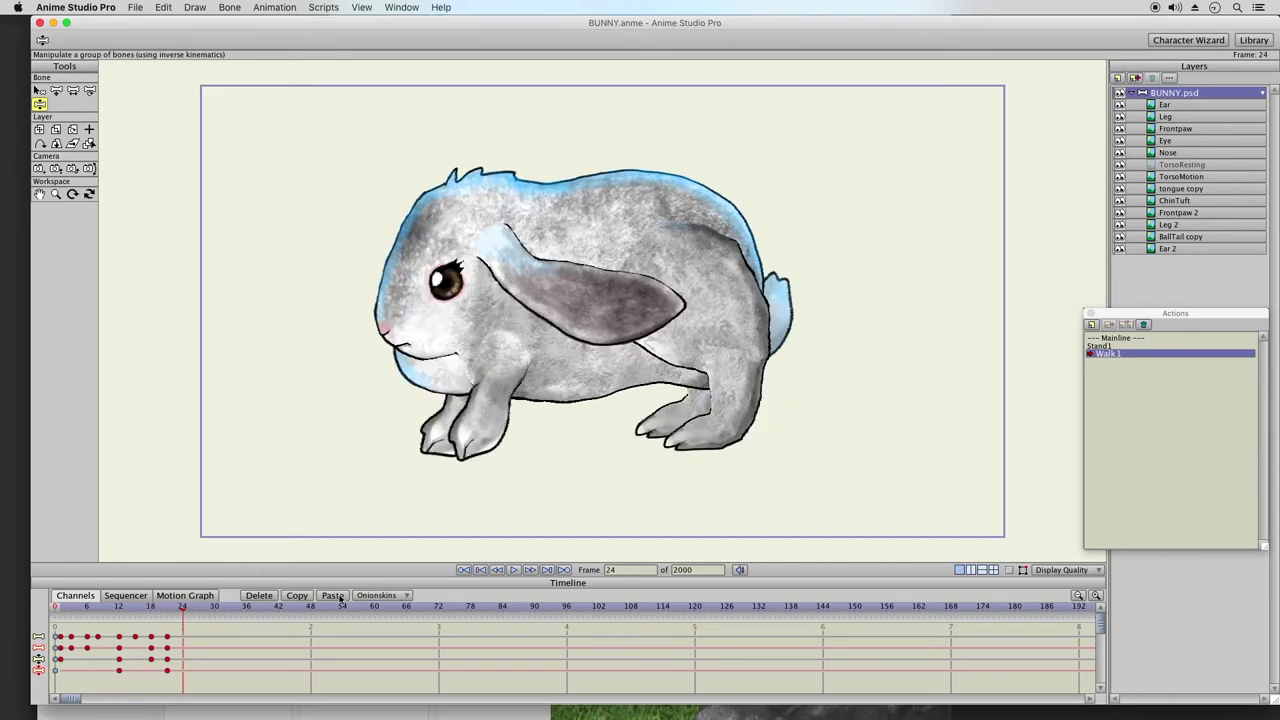
left_click(333, 596)
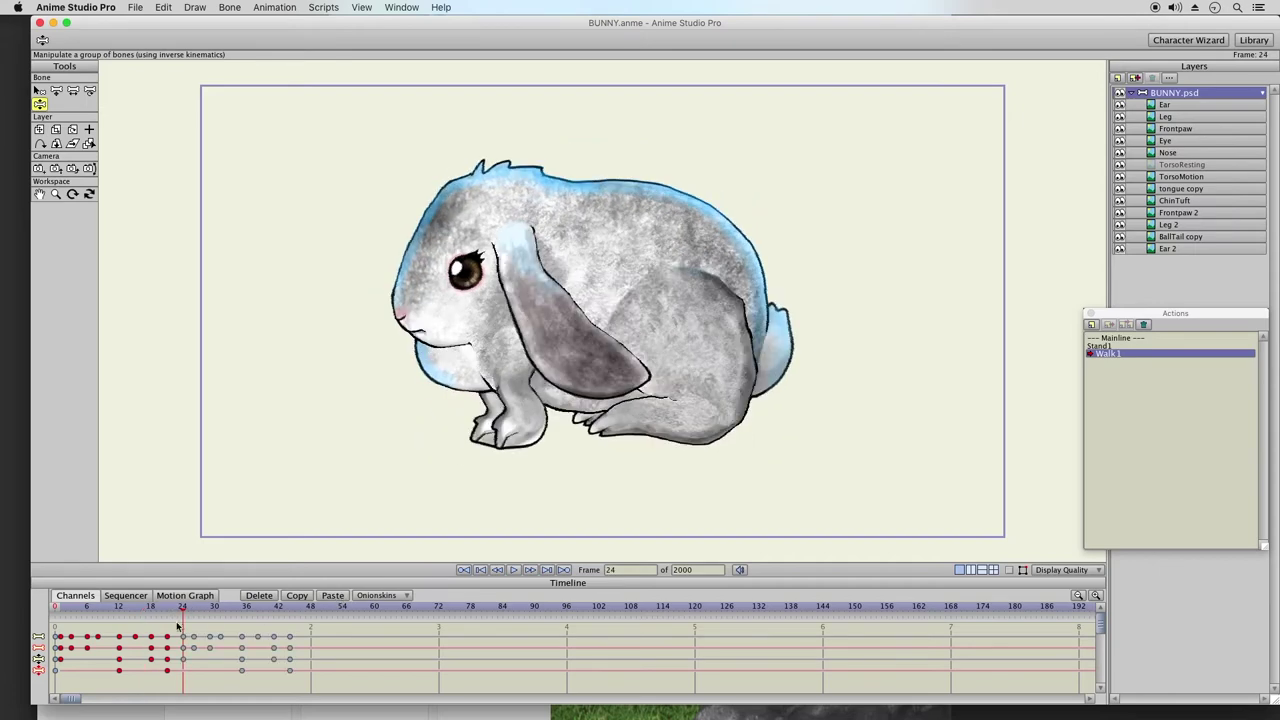
left_click(316, 610)
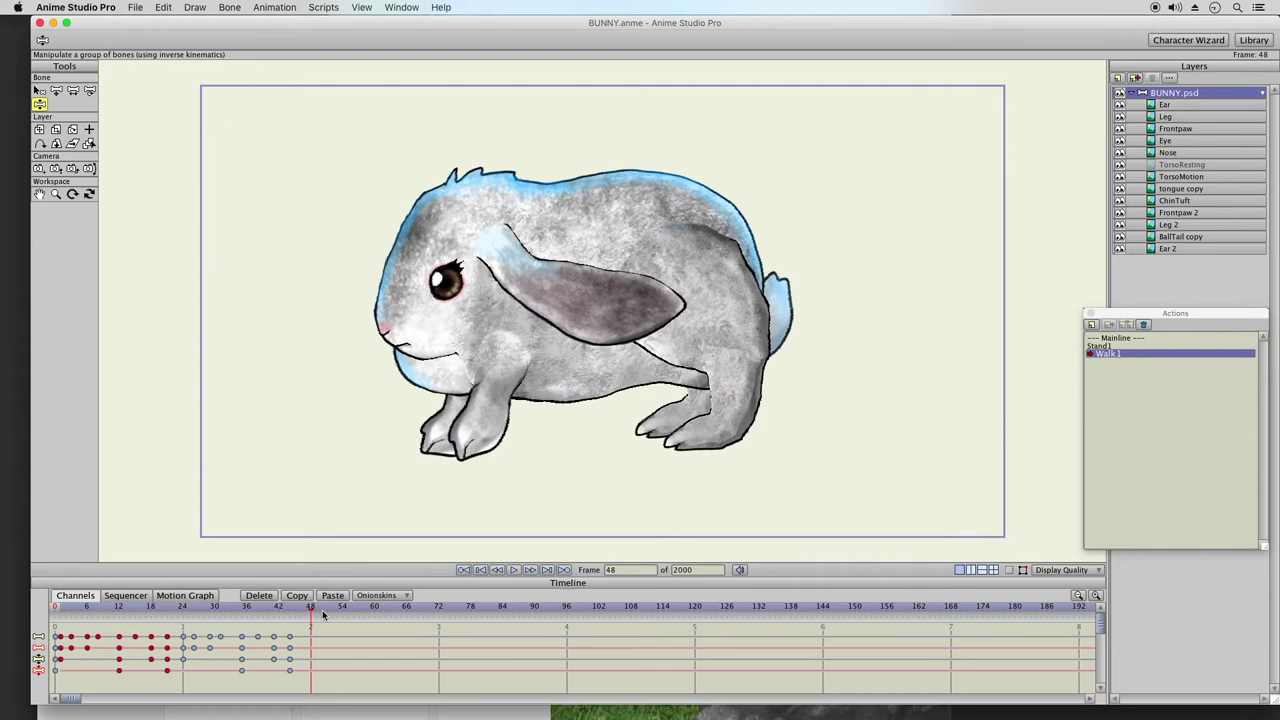
left_click(333, 596)
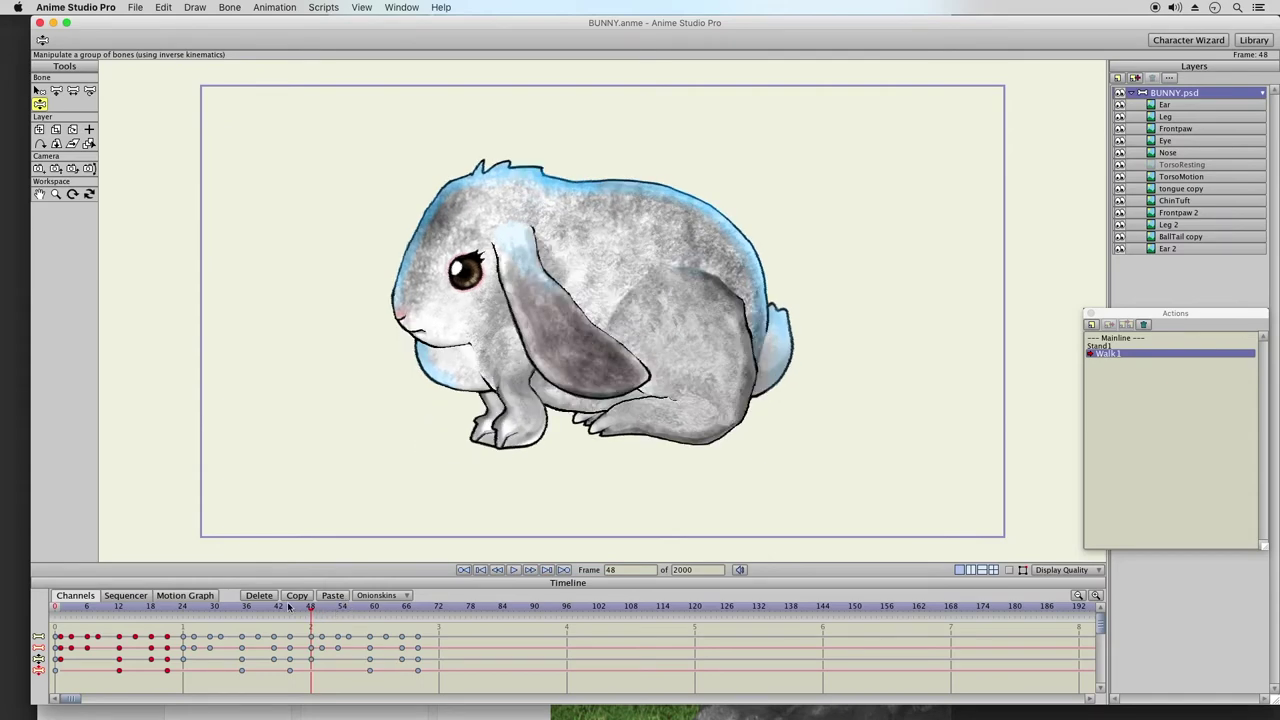
left_click_drag(63, 610, 407, 651)
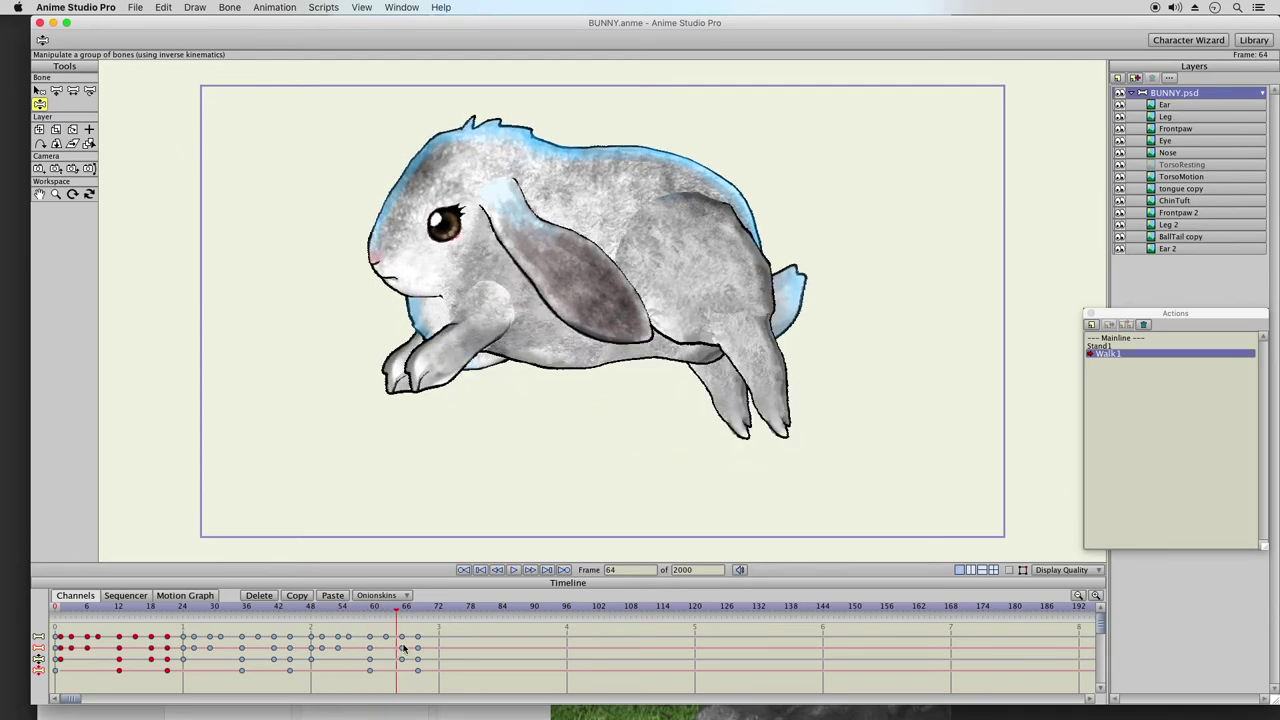
- Delete the pasted Walk1 keyframes from frame 24 onward, keeping only the 21-frame cycle
left_click_drag(444, 636, 176, 700)
left_click(257, 596)
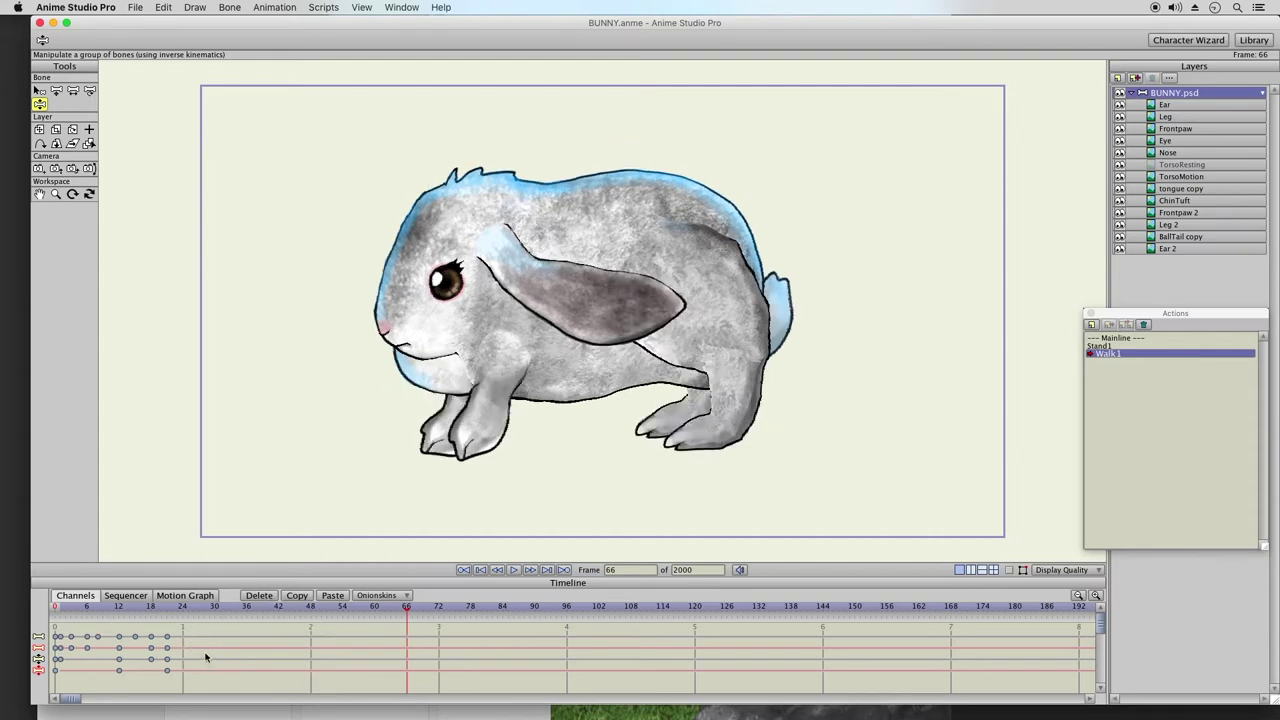
- Create a new action named Standvertical
left_click(1115, 339)
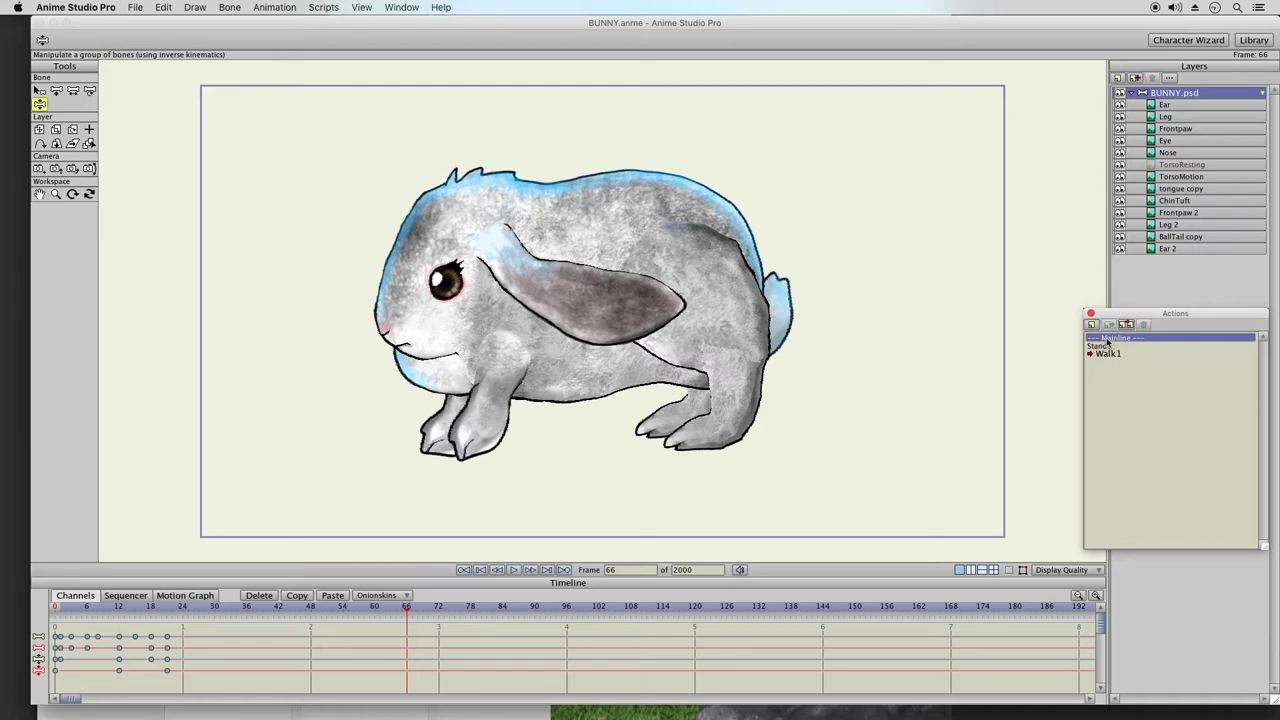
left_click(1092, 324)
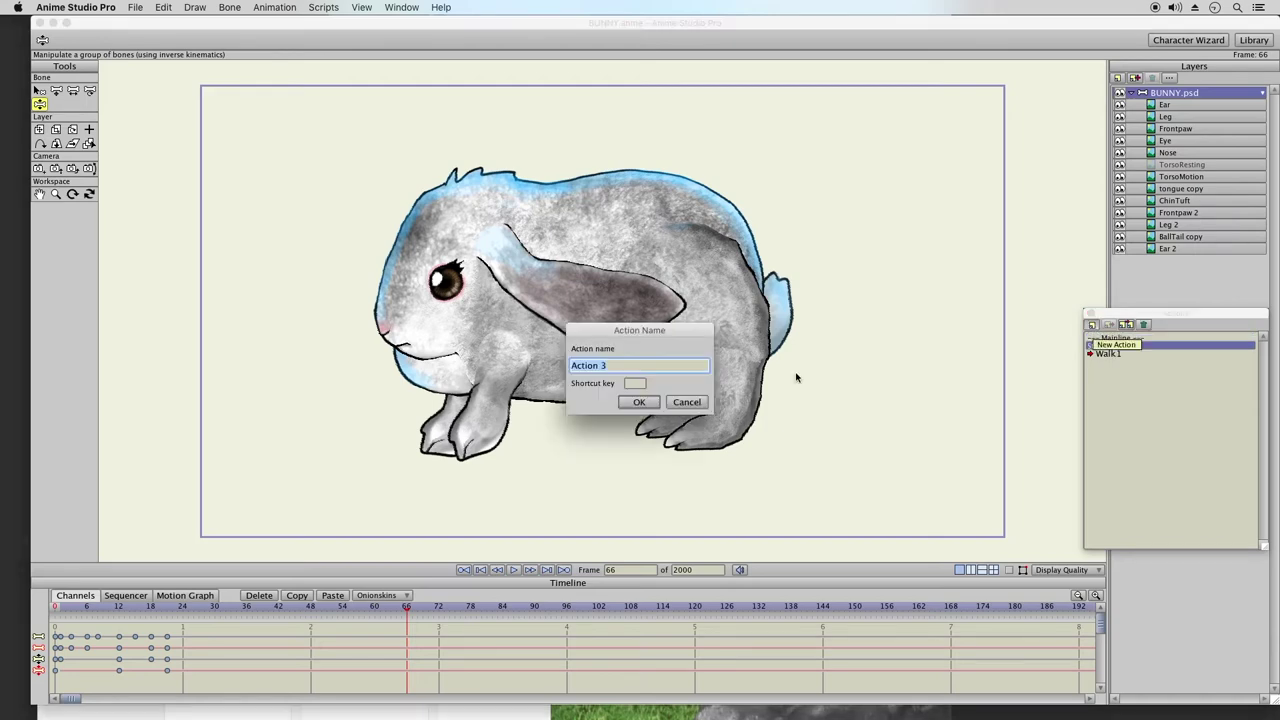
type("Standvertica")
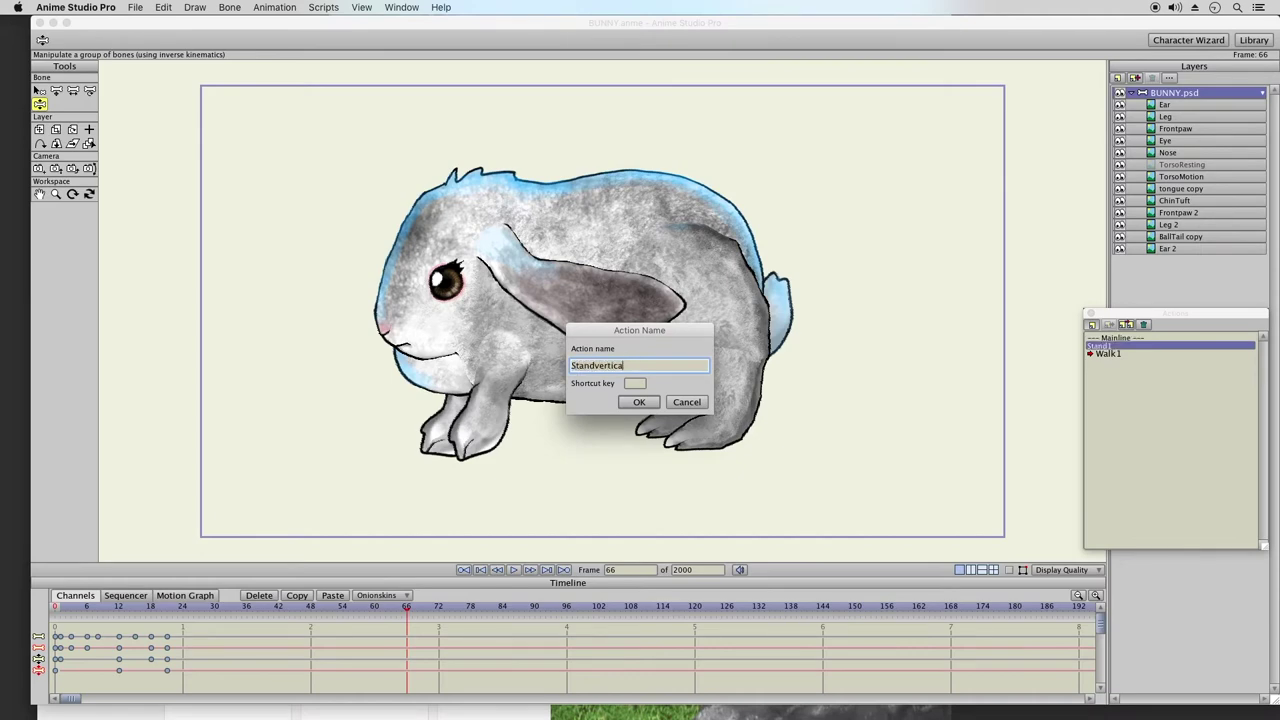
key("Return")
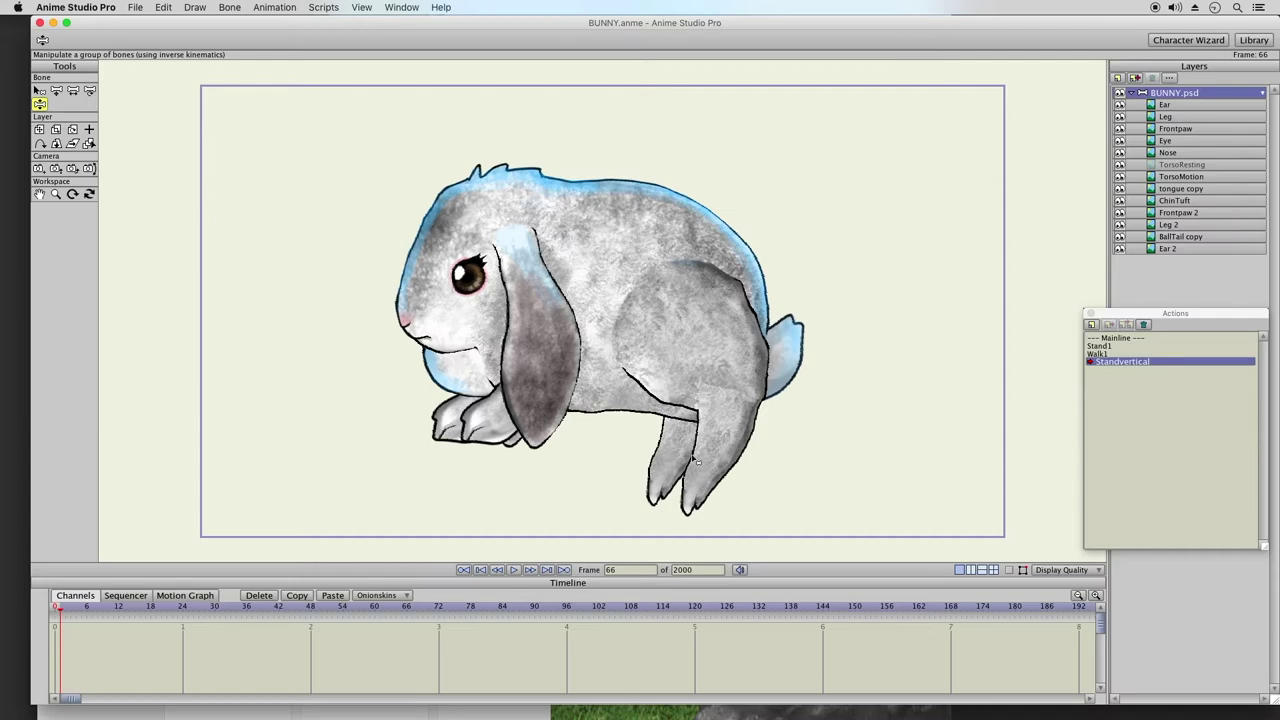
- Show the bone overlay and fold the hind legs under the body at frame 1, adjusting the ear tip
left_click(1009, 570)
left_click_drag(738, 450, 659, 398)
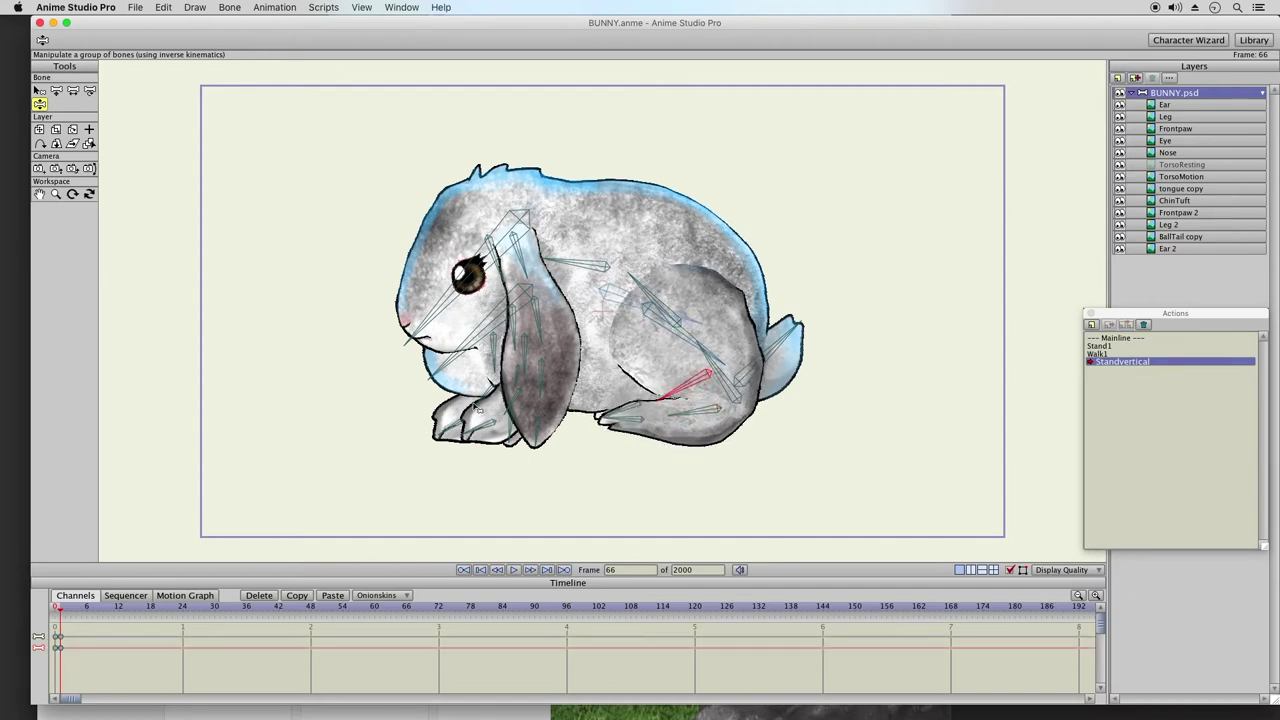
mouse_move(452, 368)
left_mouse_down()
mouse_move(434, 335)
mouse_move(452, 366)
left_mouse_up()
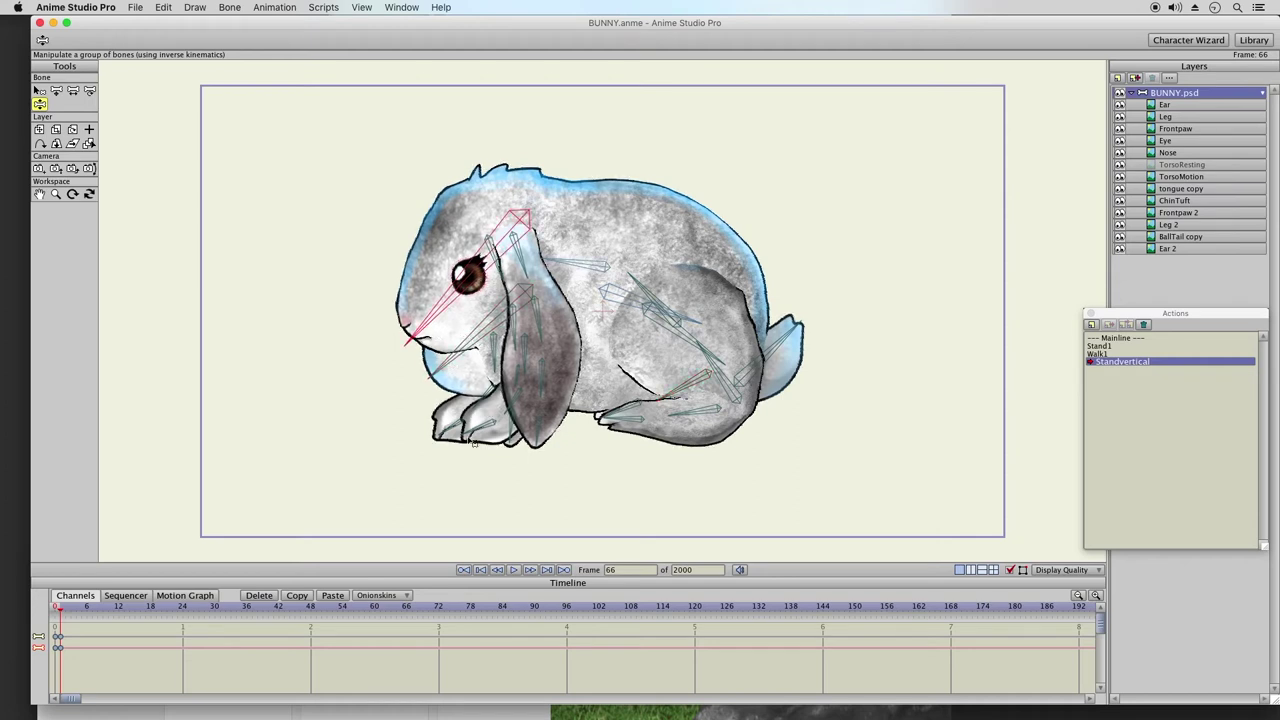
left_click_drag(452, 432, 606, 402)
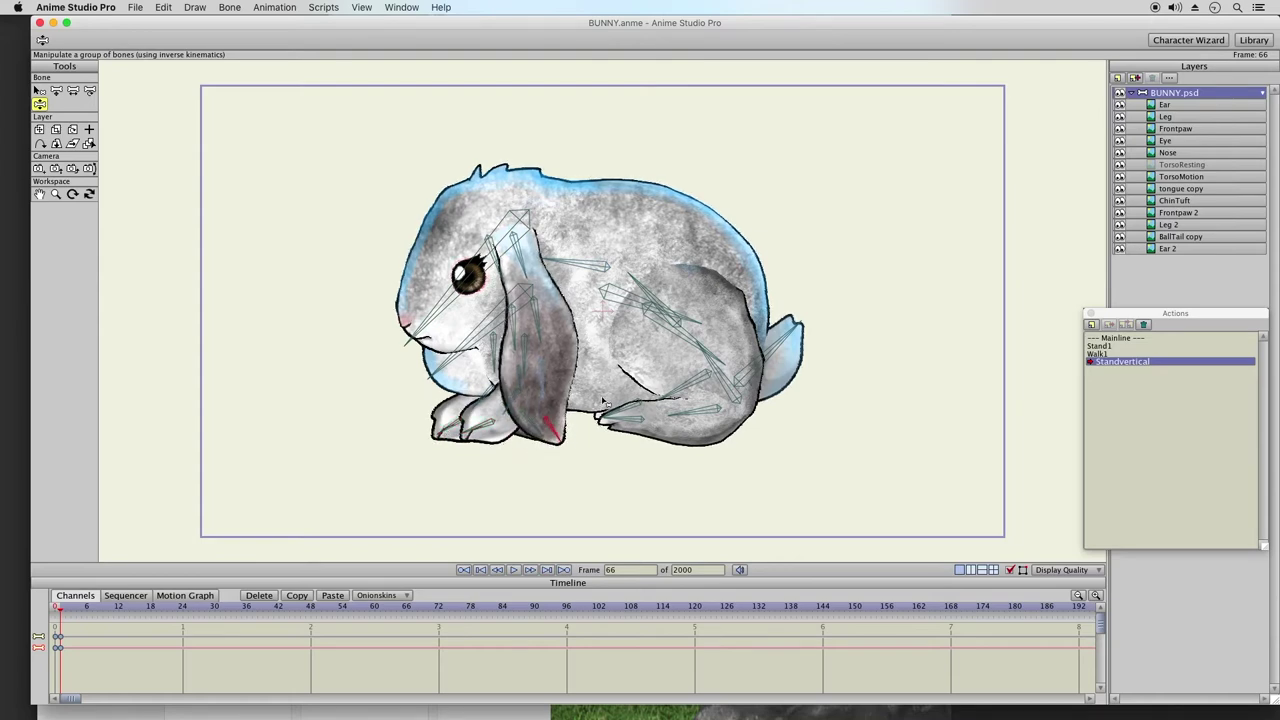
- Refine the crouch at frame 1 by nudging the spine forward and adjusting the head, tail and hip bones
left_click(460, 280)
mouse_move(460, 280)
left_mouse_down()
mouse_move(452, 300)
mouse_move(462, 284)
left_mouse_up()
left_click_drag(563, 270, 678, 284)
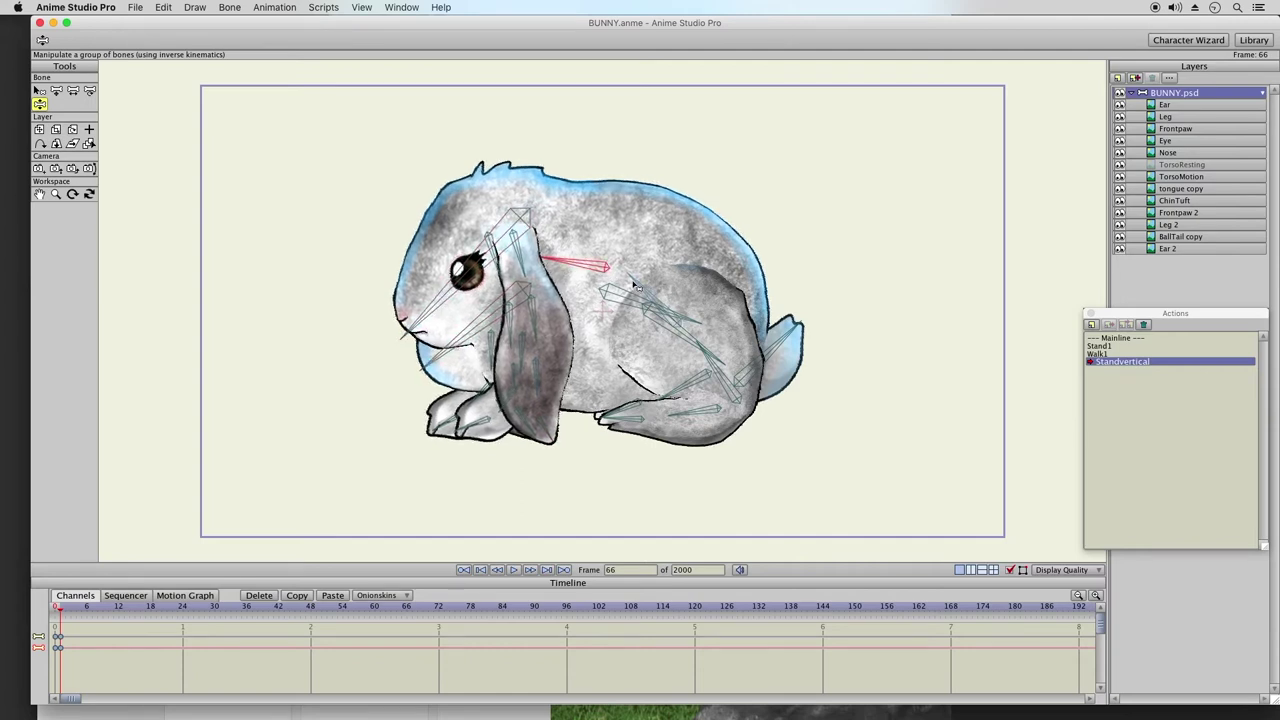
left_click(625, 412)
left_click(784, 354)
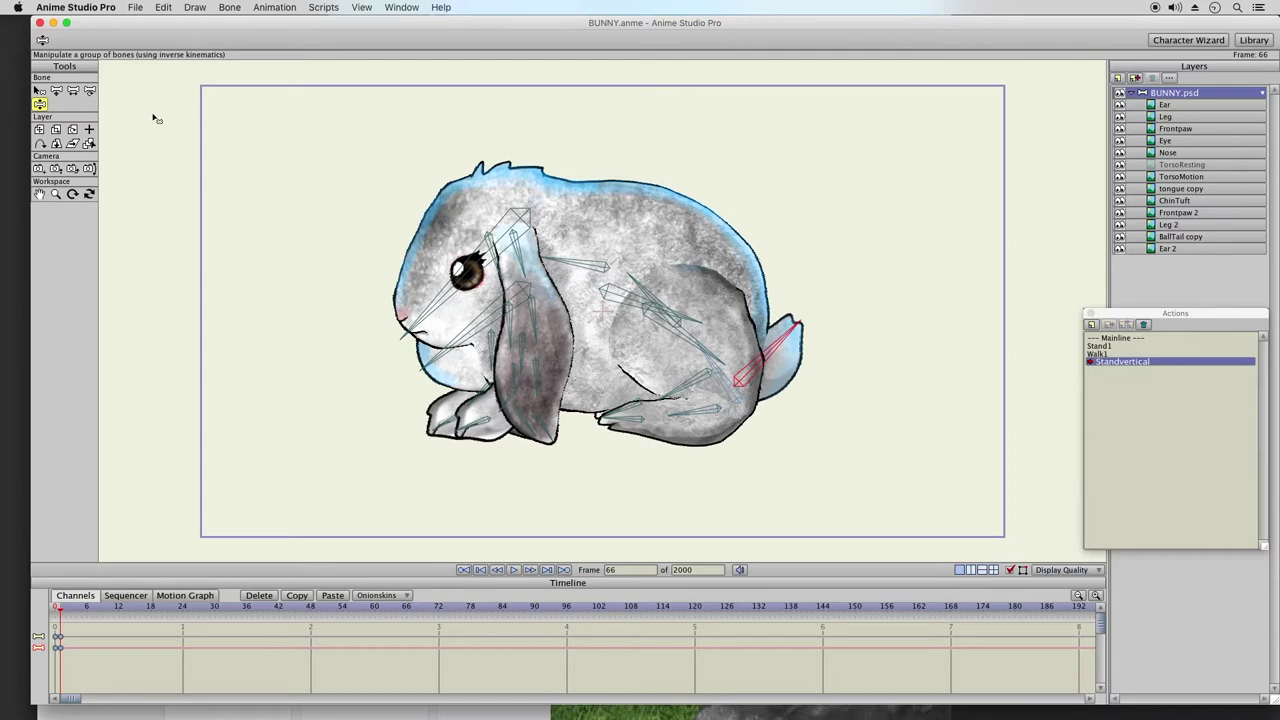
left_click(56, 91)
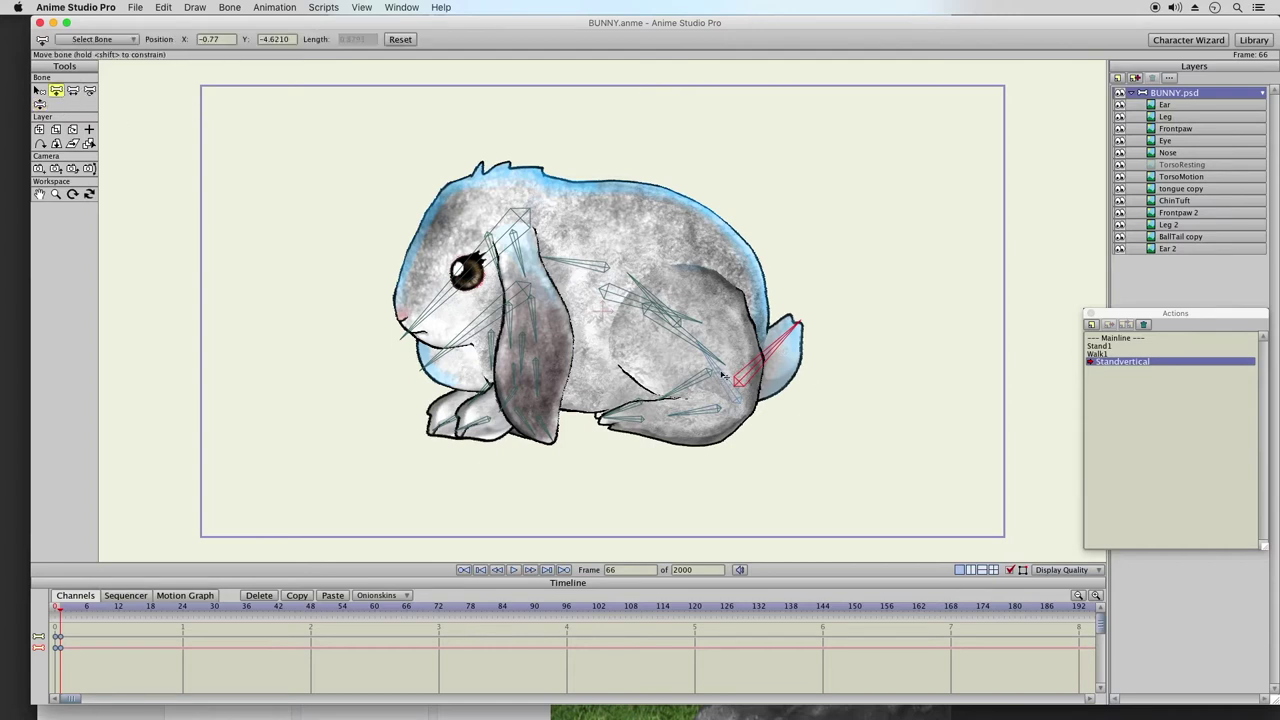
left_click_drag(724, 382, 729, 390)
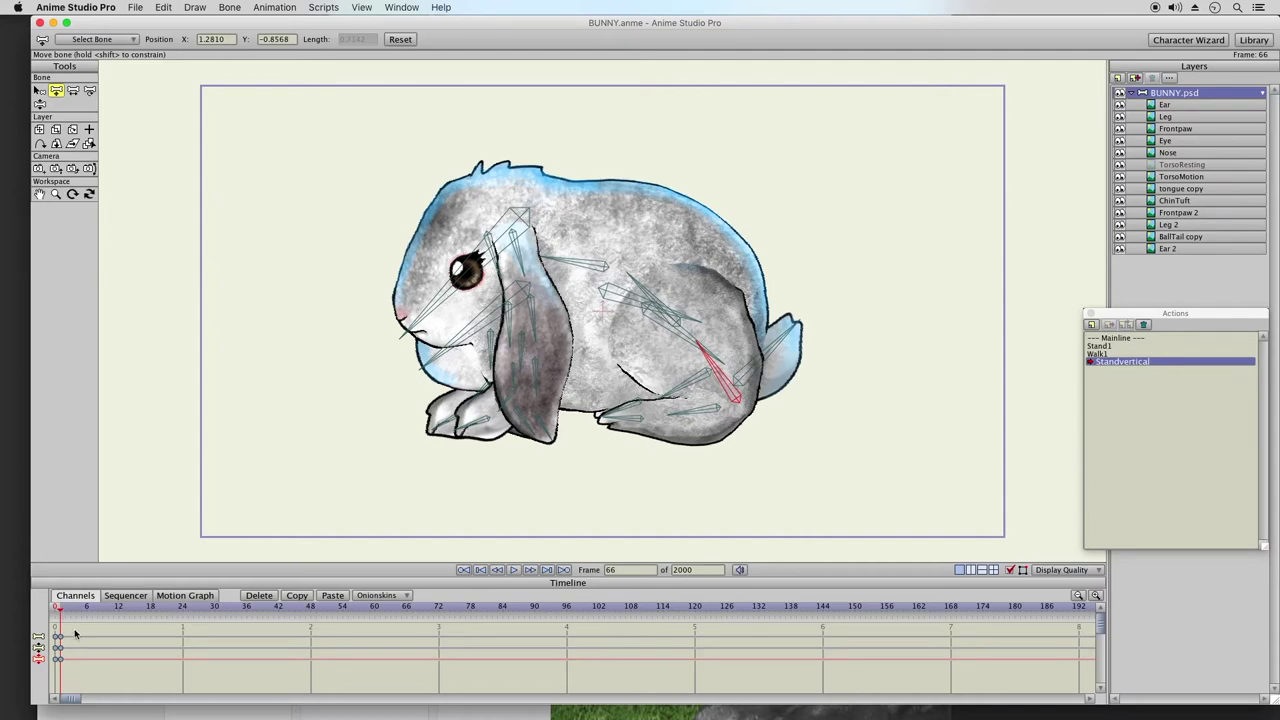
- At frame 6, rear the body upright about the hip bone and set the hind feet flat beneath it
left_click_drag(75, 632, 59, 676)
left_click(88, 608)
left_click(39, 104)
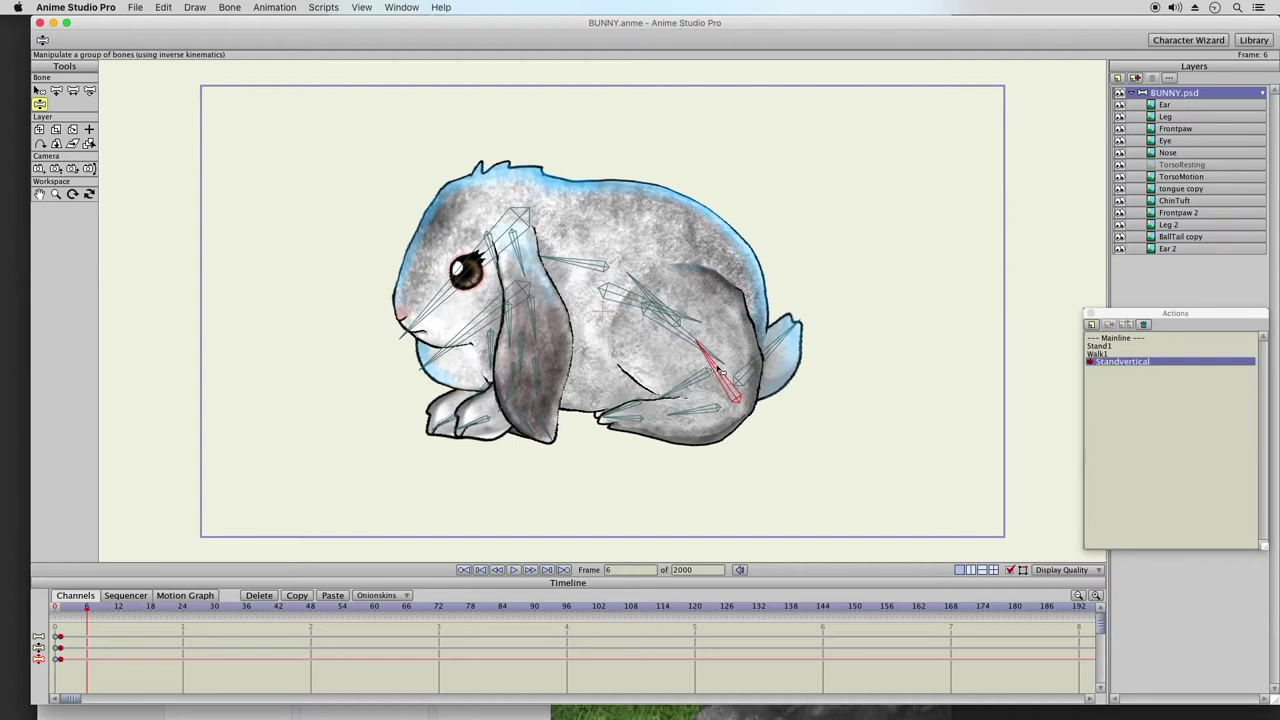
left_click_drag(717, 370, 719, 397)
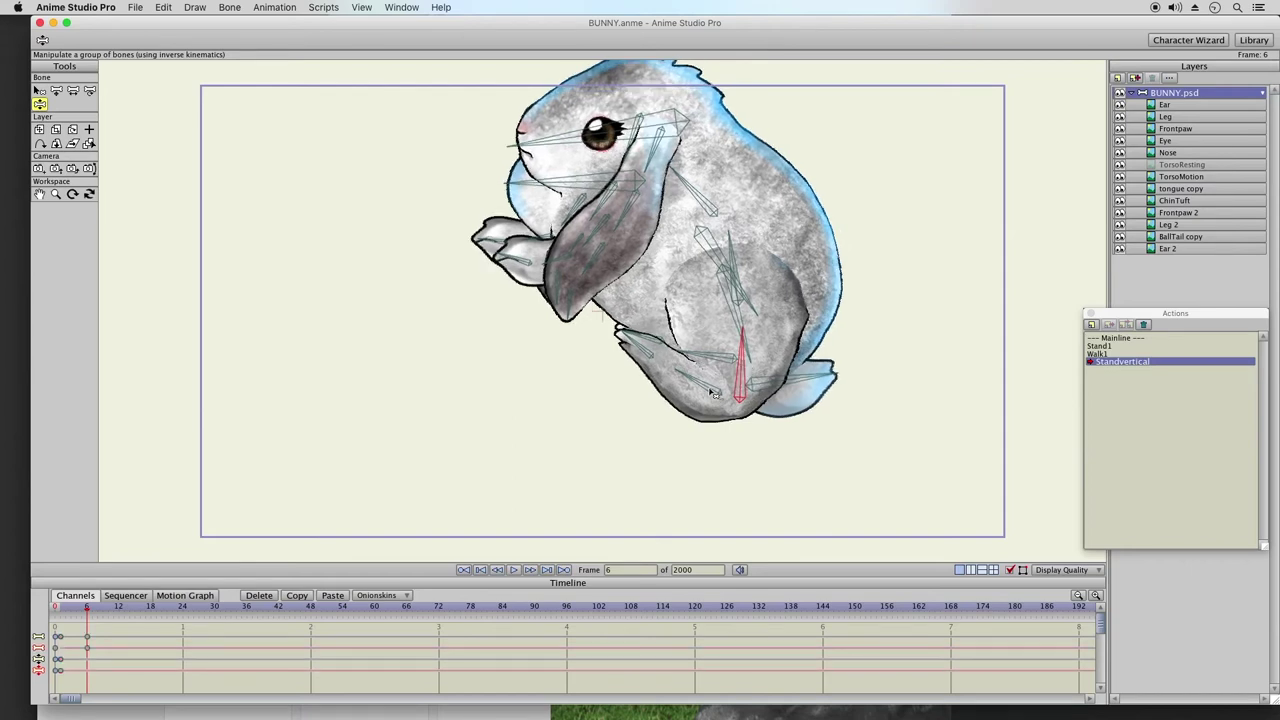
left_click_drag(714, 392, 766, 335)
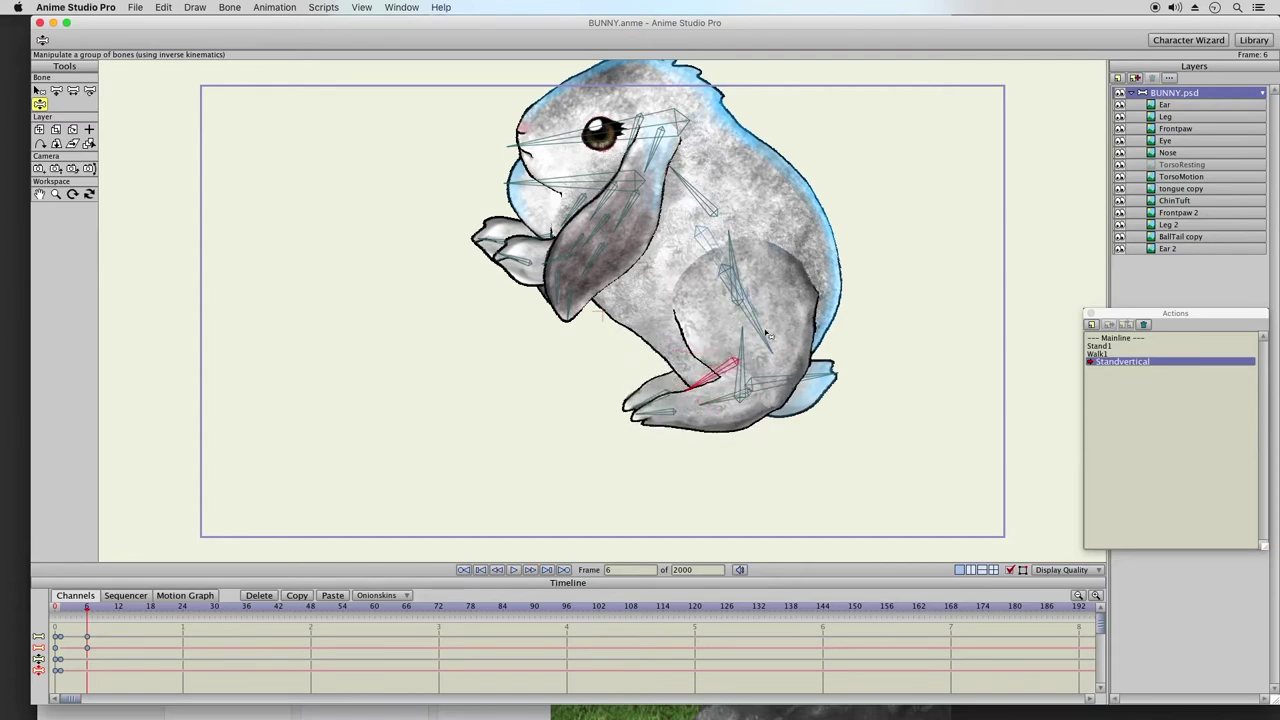
- Straighten the upper body at frame 6 and swing the ears so that they hang down
left_click_drag(689, 180, 684, 117)
left_click_drag(607, 233, 731, 526)
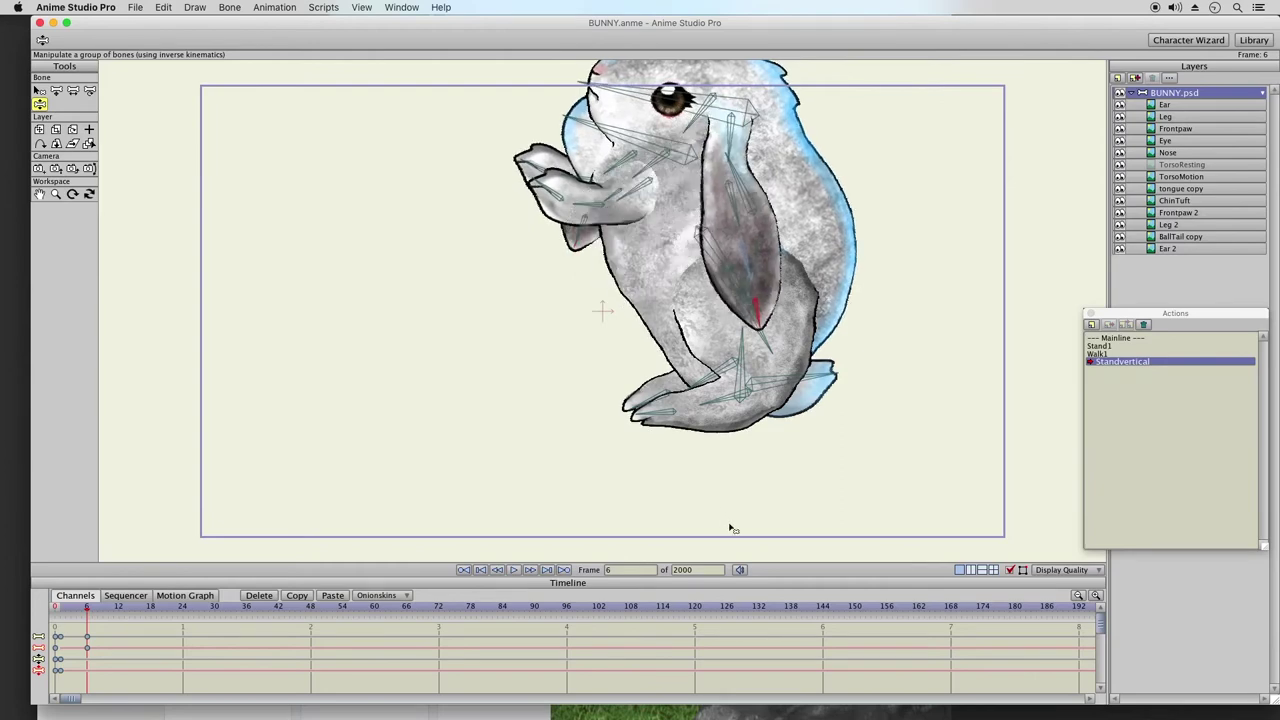
left_click(591, 277)
left_click_drag(633, 387, 725, 497)
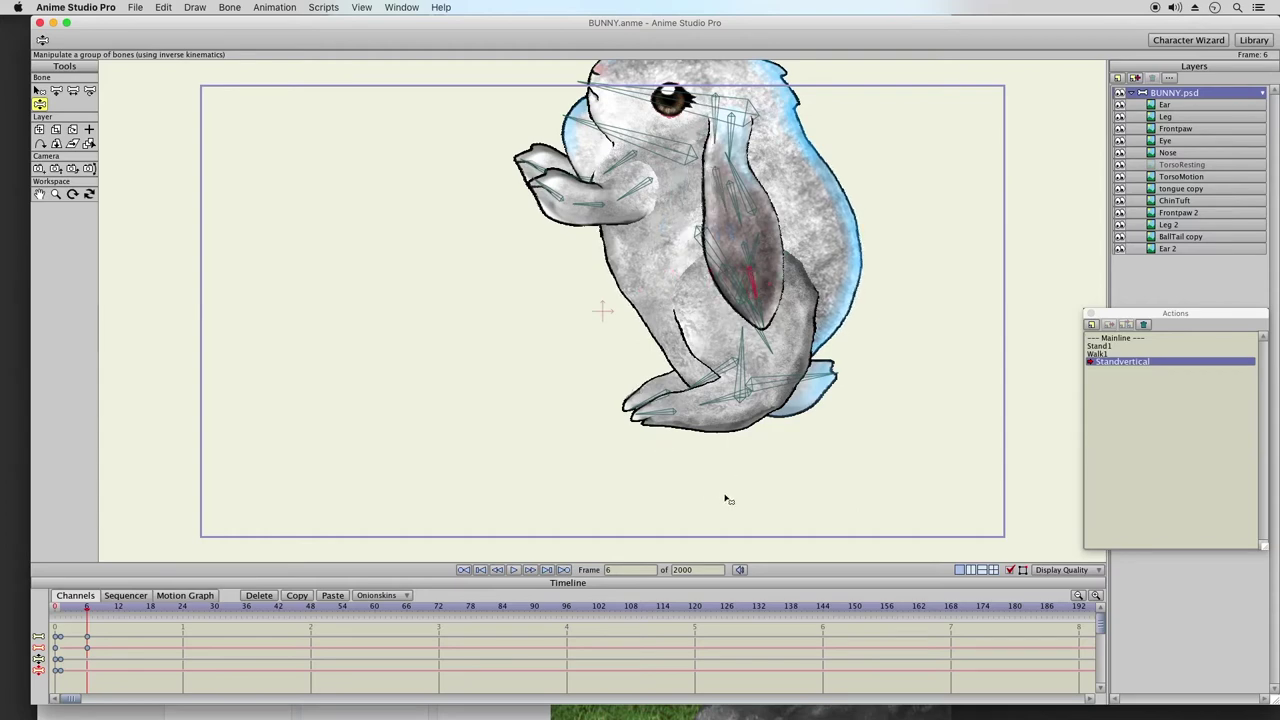
- Lower both front paws against the chest and level the head at frame 6
left_click(705, 210)
left_click_drag(705, 212, 705, 220)
left_click_drag(629, 198, 574, 346)
mouse_move(585, 133)
left_mouse_down()
mouse_move(574, 163)
mouse_move(598, 136)
mouse_move(626, 152)
mouse_move(588, 122)
mouse_move(602, 110)
mouse_move(598, 128)
mouse_move(595, 118)
left_mouse_up()
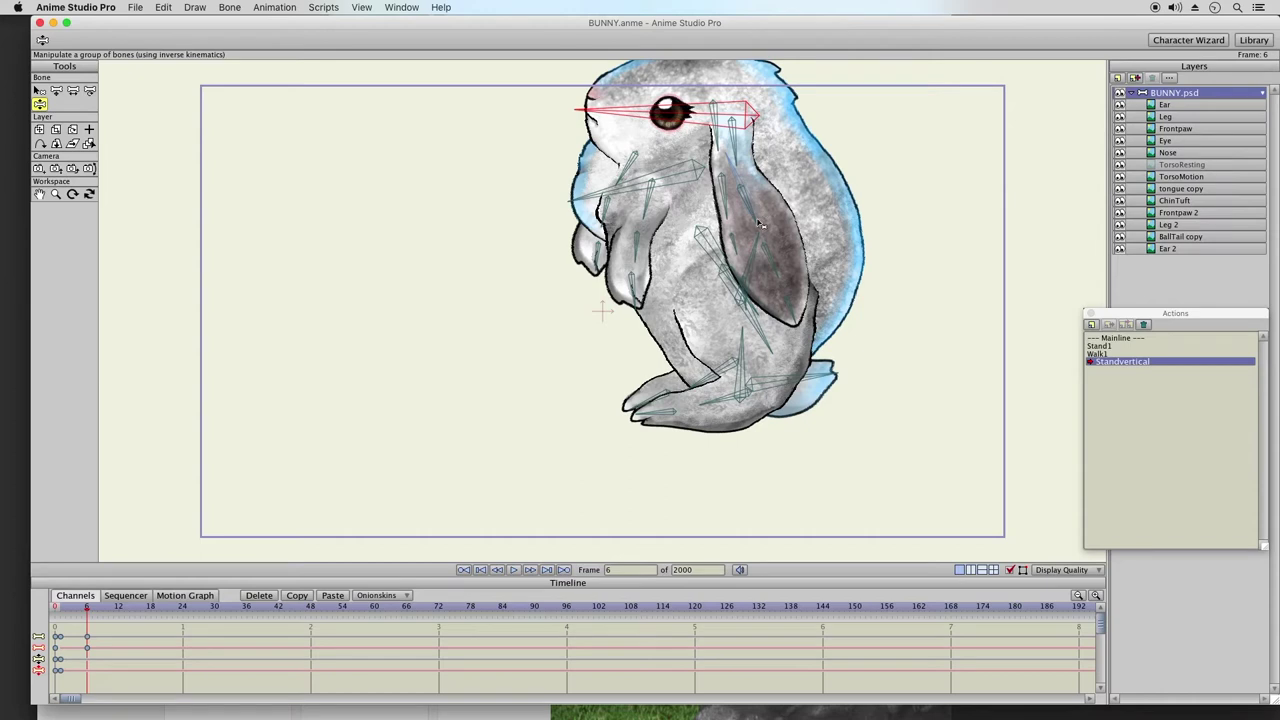
- Refine the ear bones and tilt the tail slightly down at frame 6
mouse_move(756, 242)
left_mouse_down()
mouse_move(768, 255)
mouse_move(778, 230)
left_mouse_up()
left_click_drag(783, 171, 732, 164)
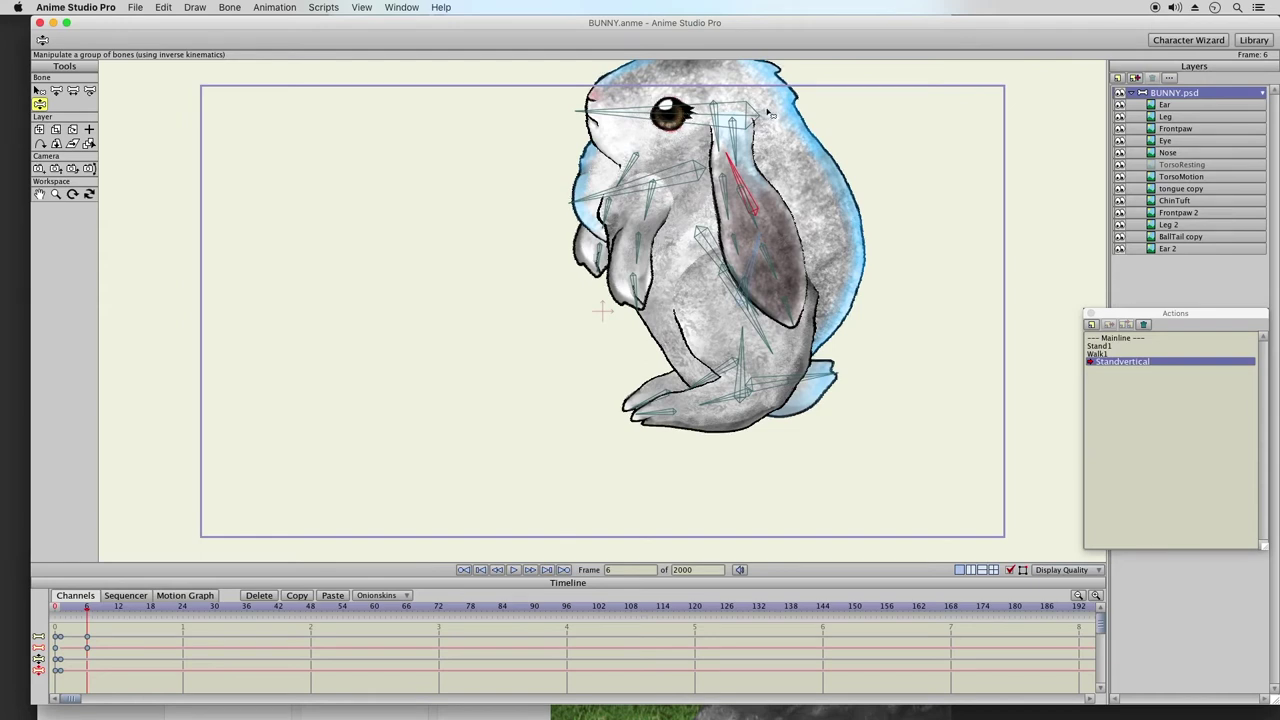
left_click(826, 387)
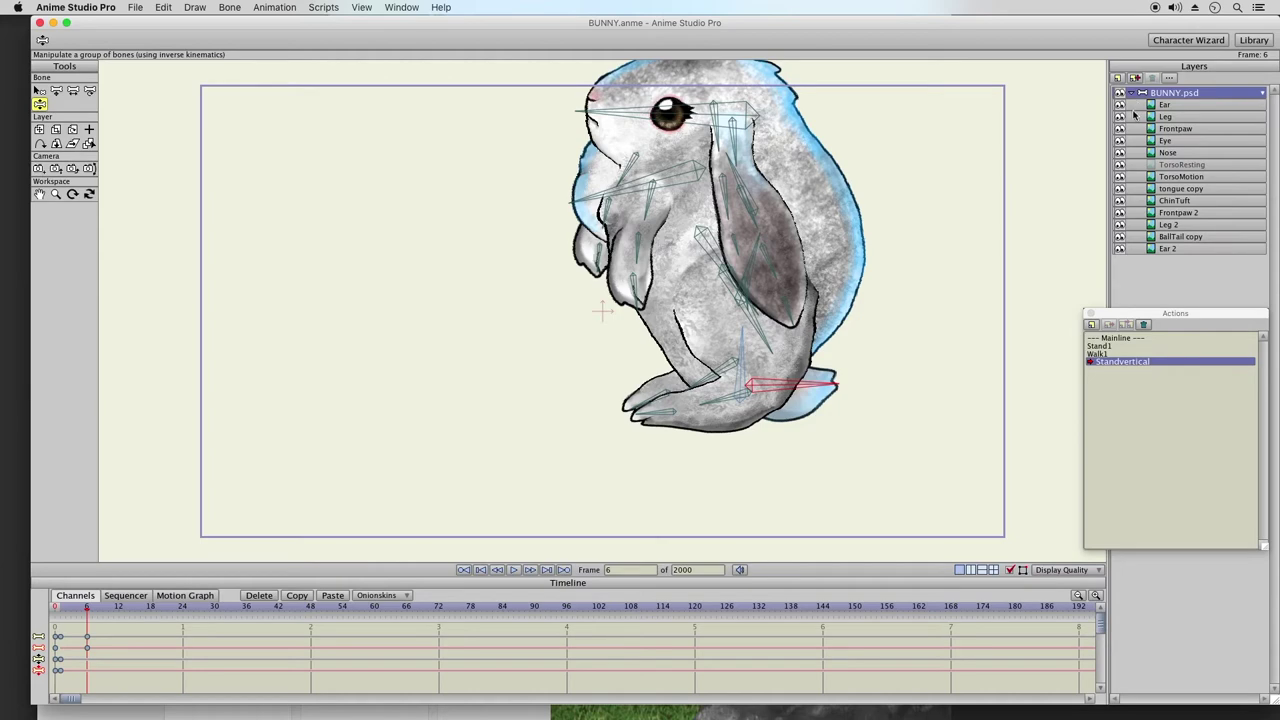
- Return to the Mainline and set the strength of the front spine bone behind the ear to about 1.75
left_click(1118, 339)
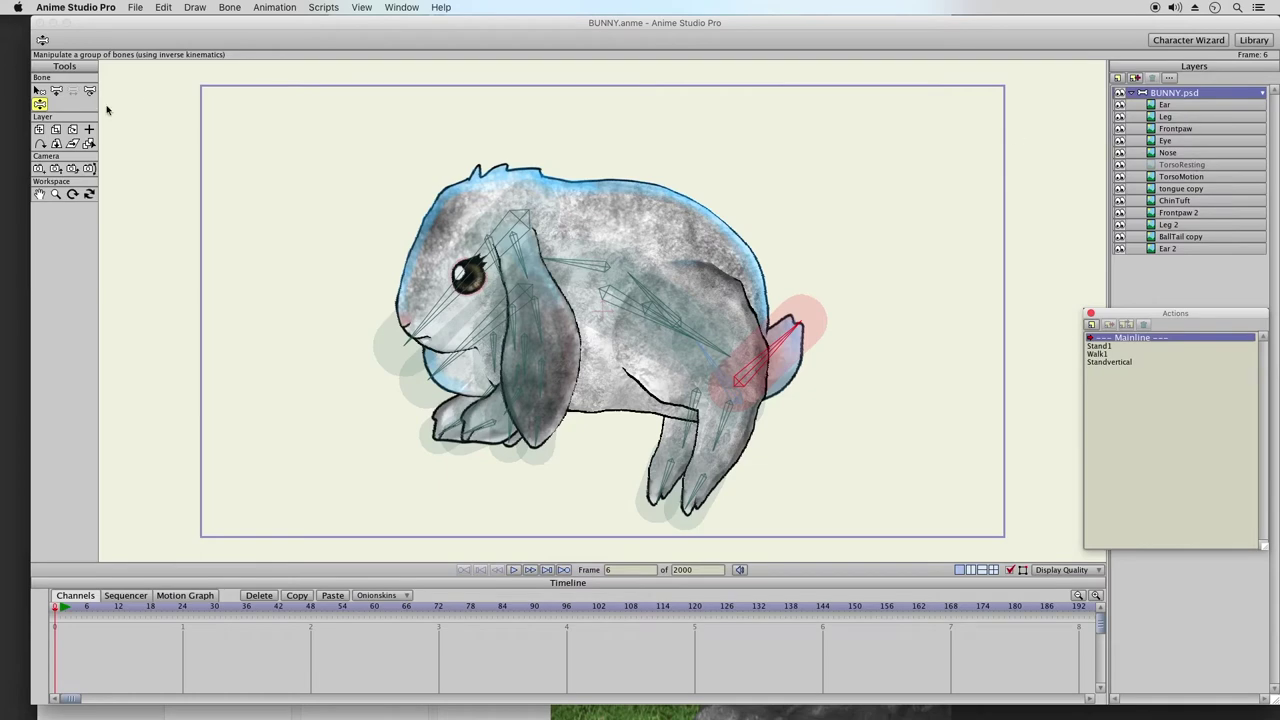
left_click(39, 90)
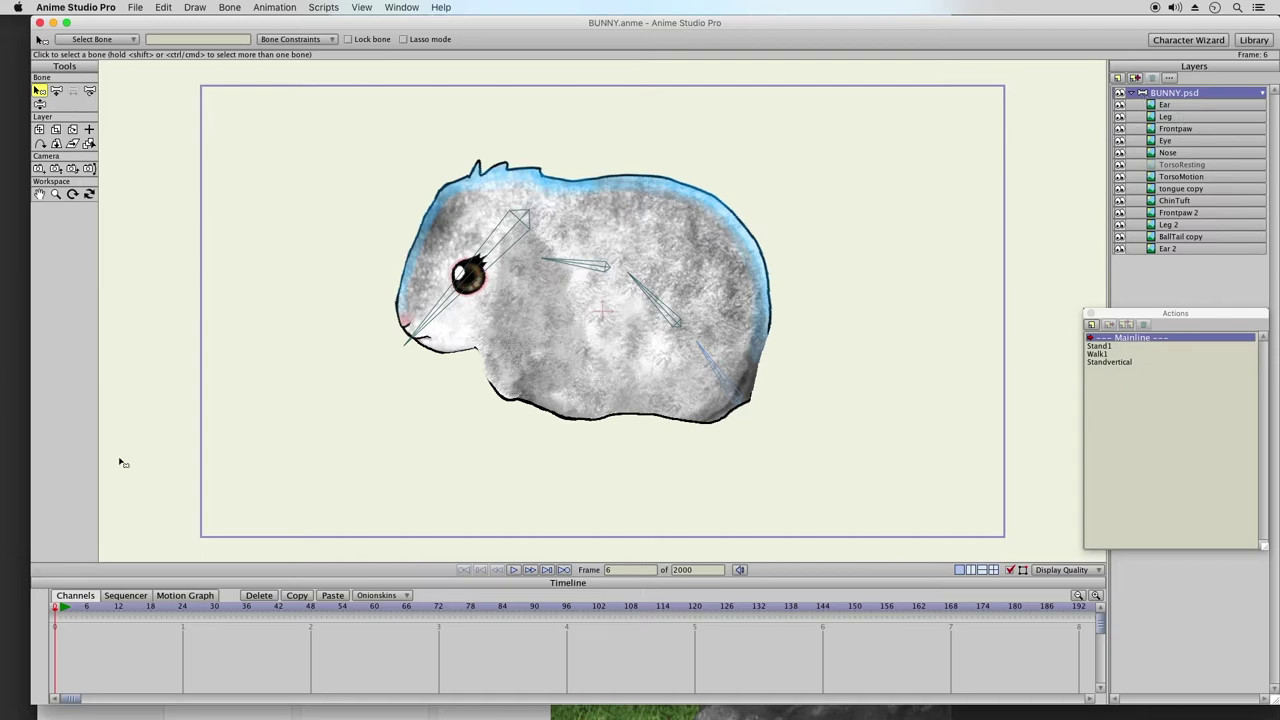
left_click(1131, 340)
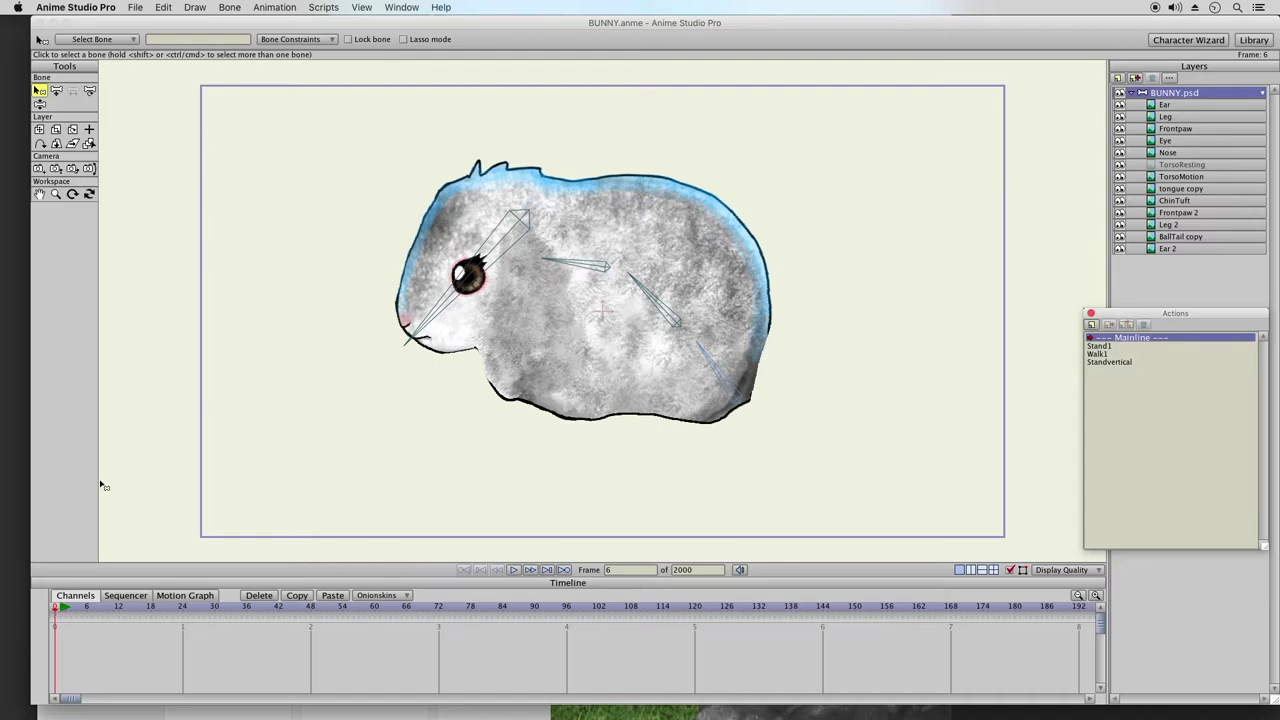
left_click(40, 103)
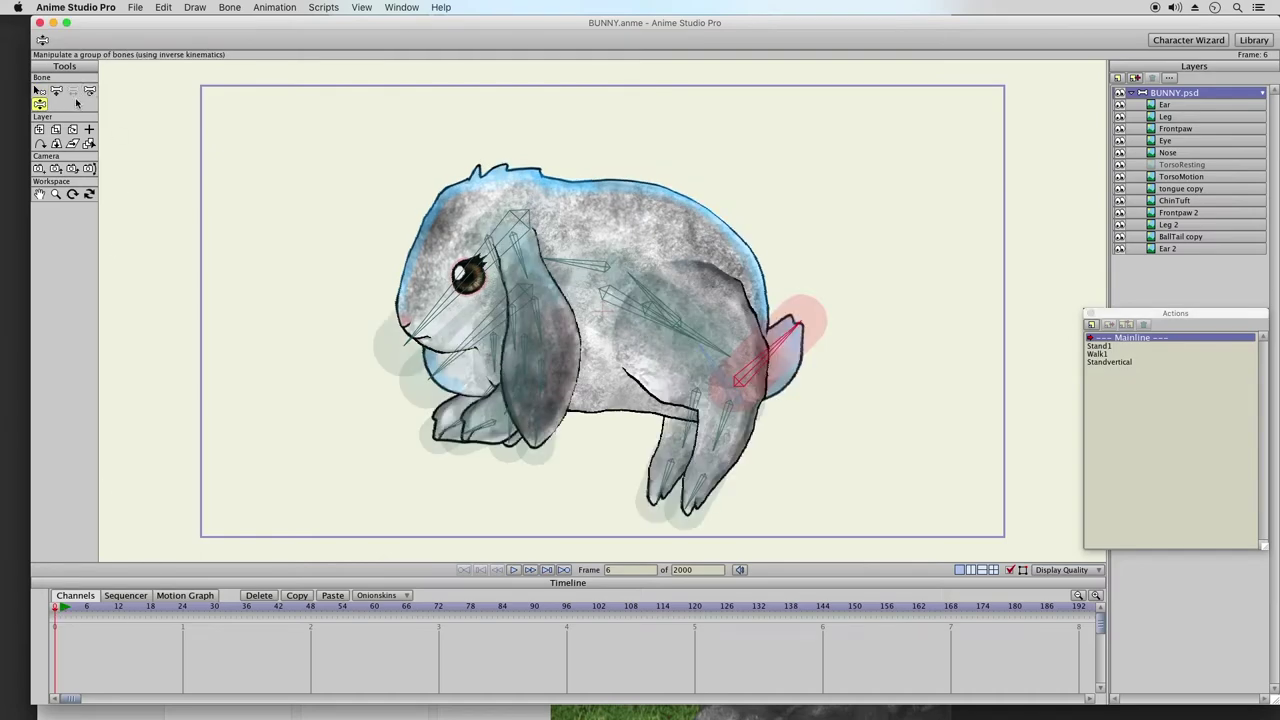
left_click(42, 91)
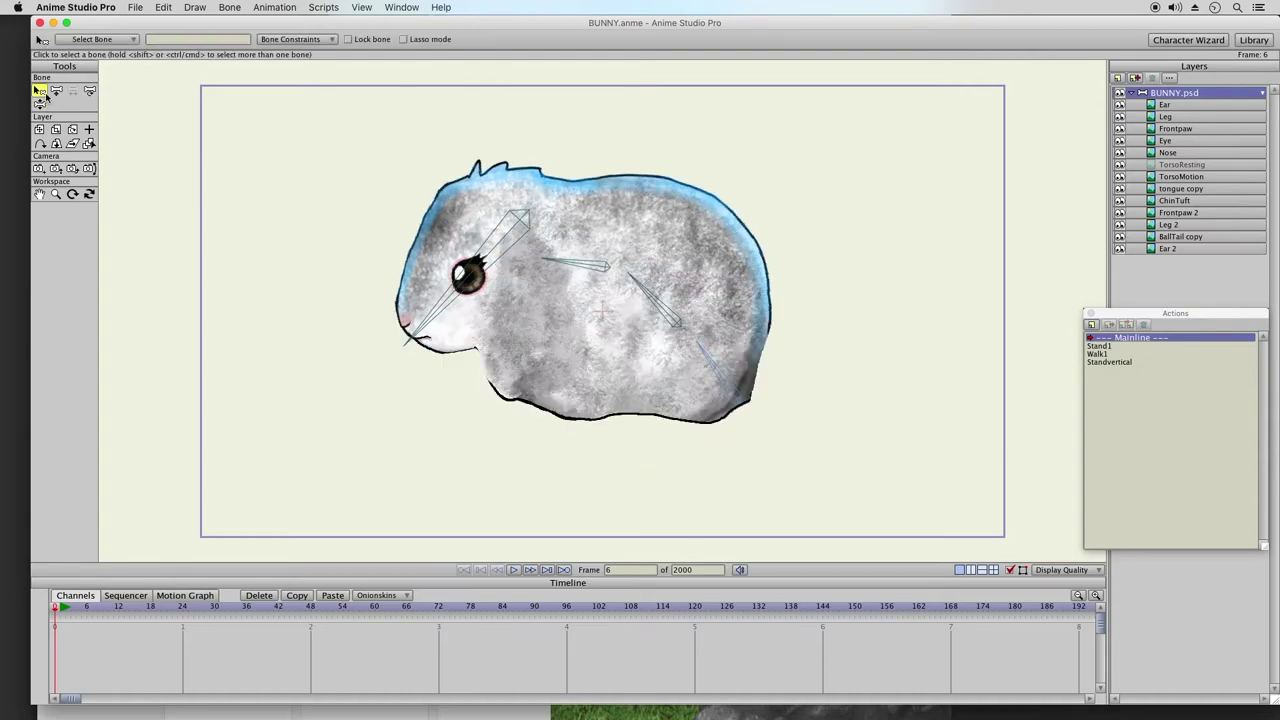
left_click(1173, 97)
left_click(1172, 93)
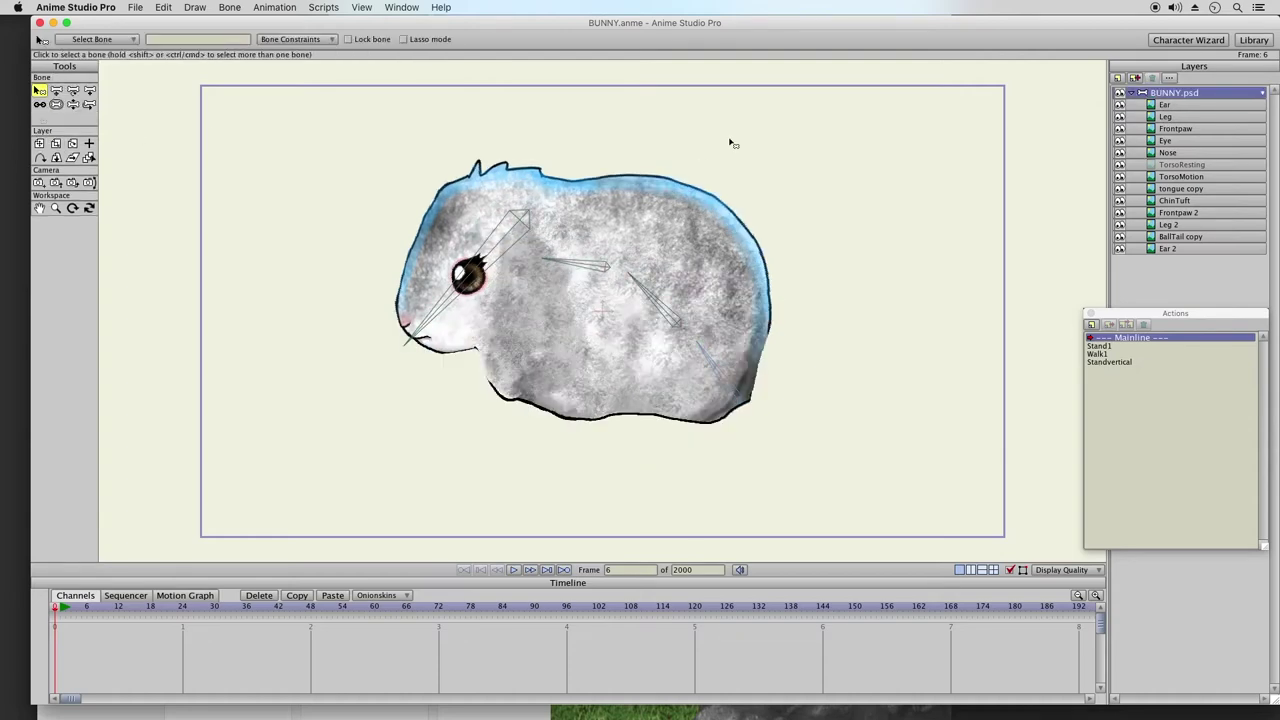
left_click(57, 105)
left_click(644, 266)
left_click_drag(647, 263, 670, 239)
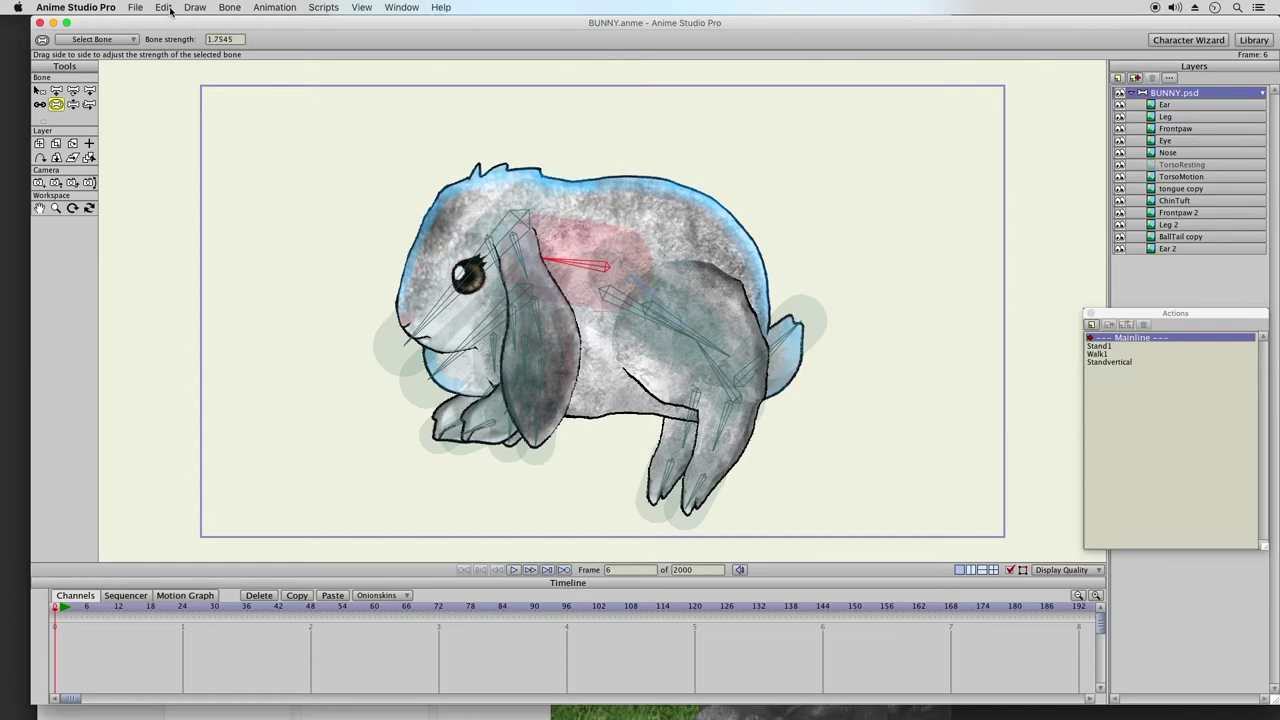
- Reopen the Standvertical action and check the upright pose at frame 6
left_click(1126, 363)
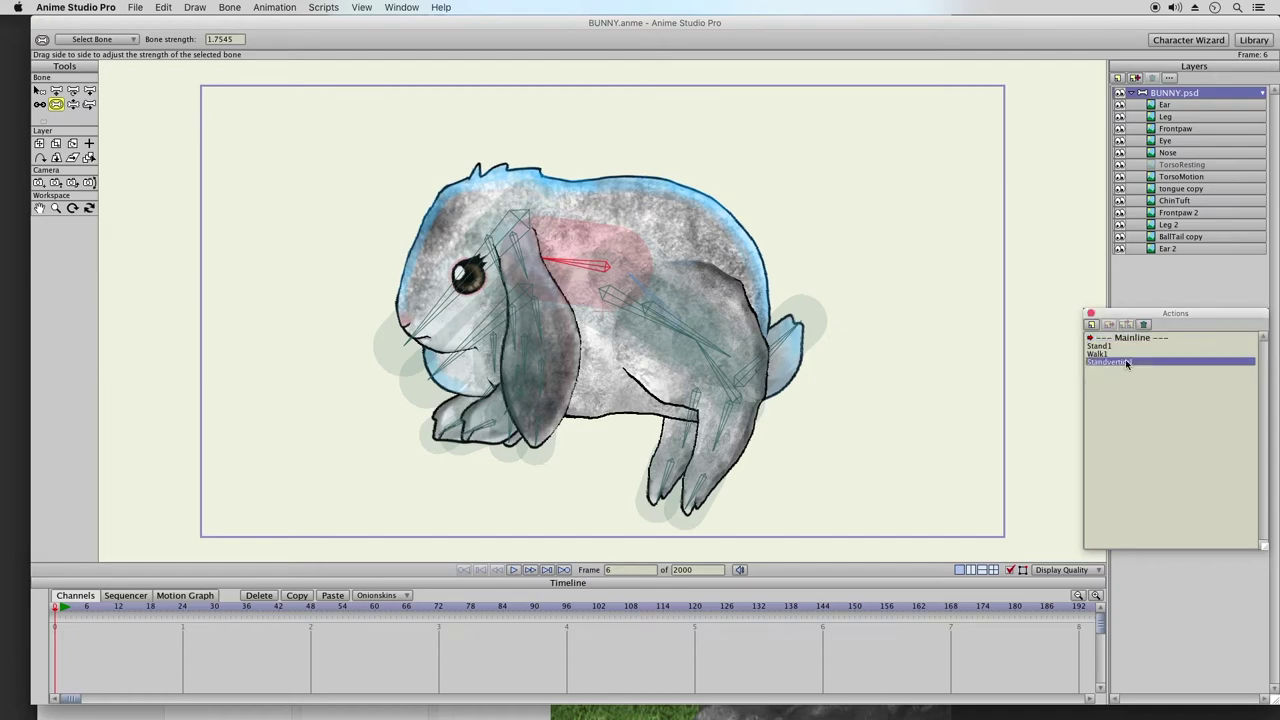
double_click(1120, 362)
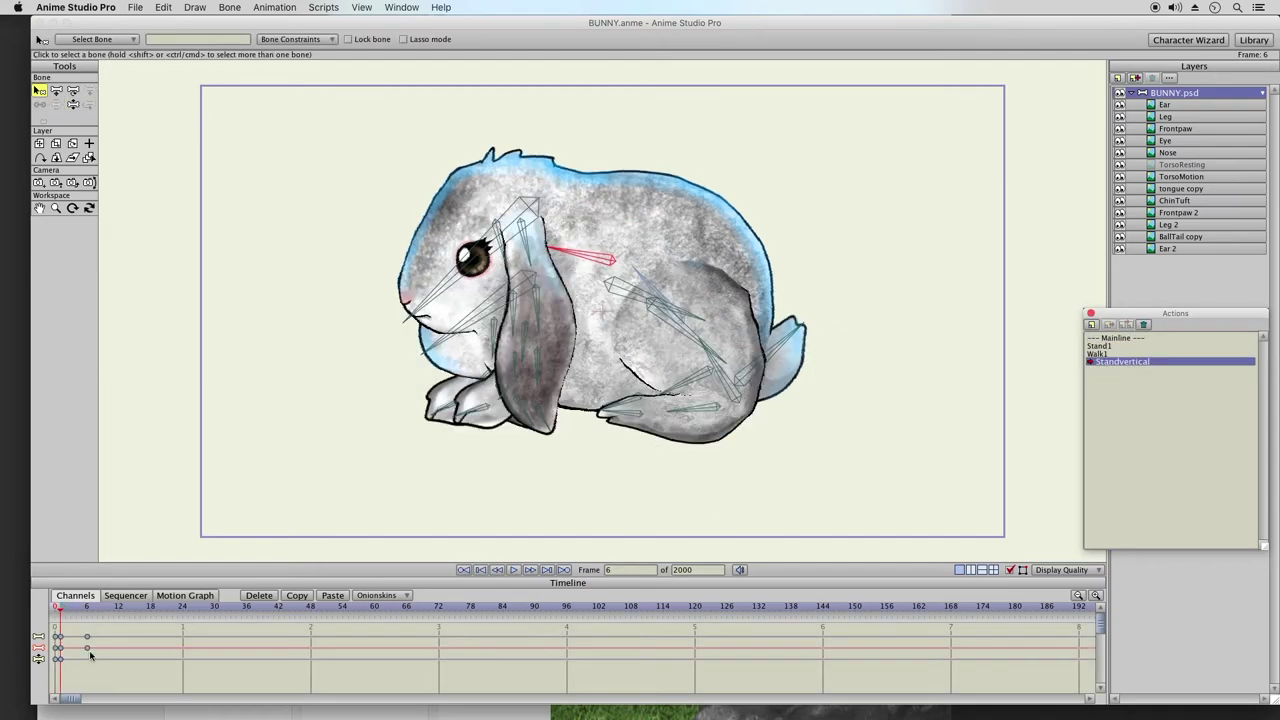
left_click(87, 617)
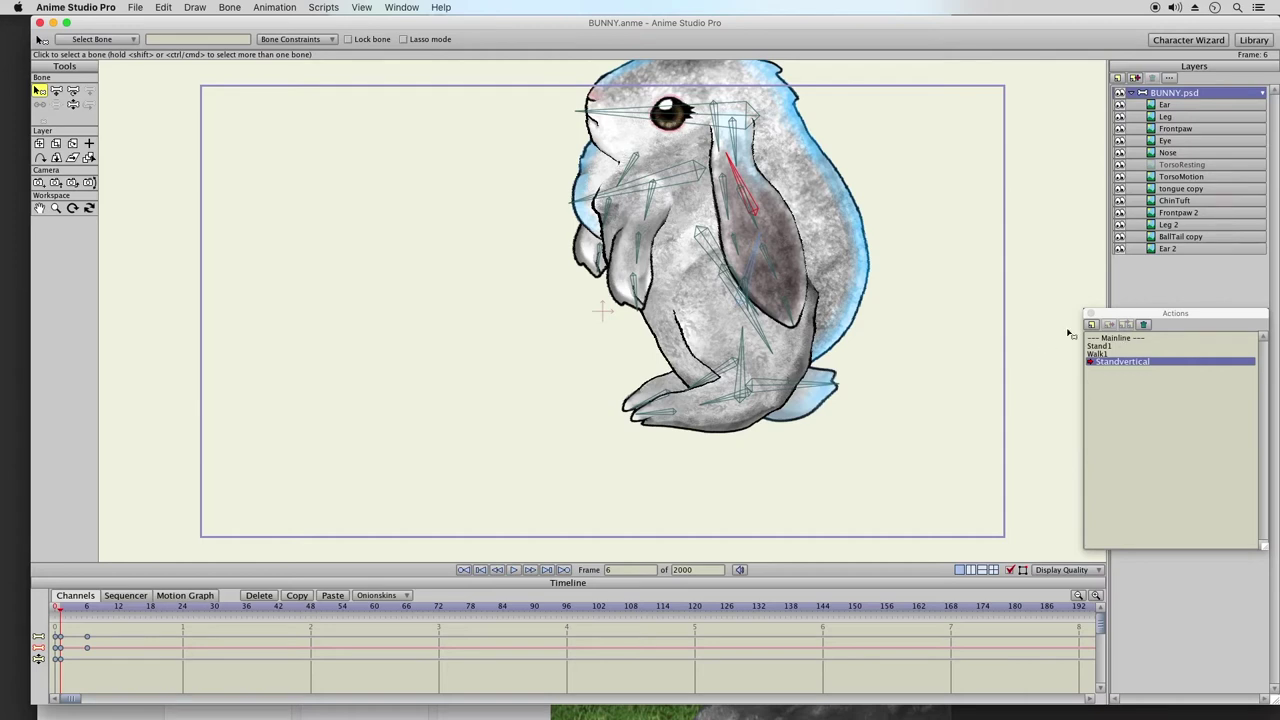
- Undo the last change, redo it to compare the upright pose's torso shape, and undo it again
left_click(164, 8)
left_click(175, 22)
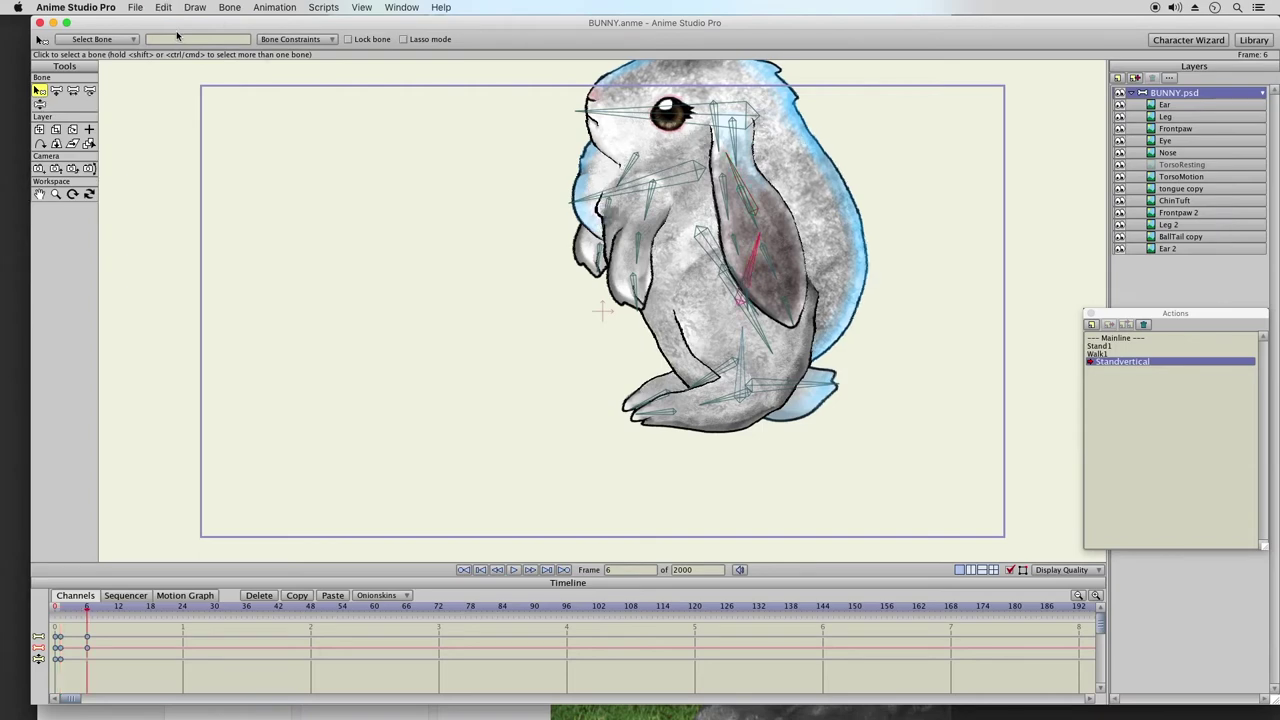
left_click(168, 8)
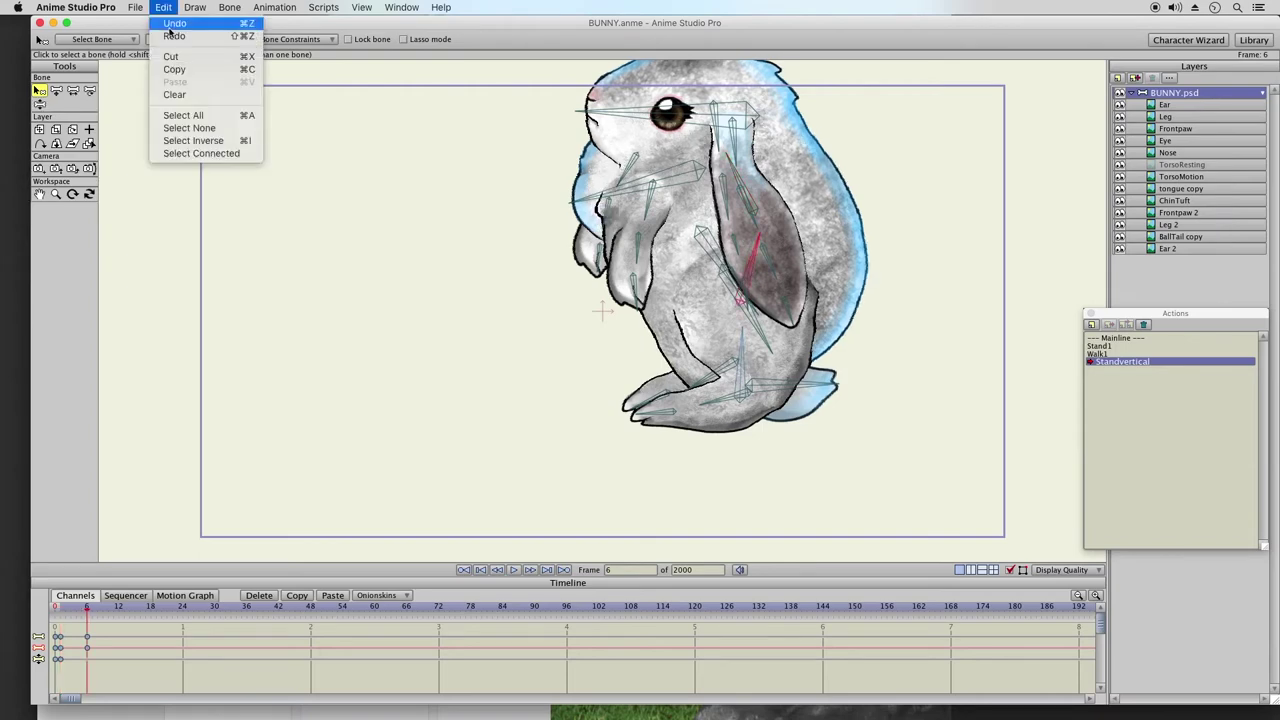
left_click(175, 35)
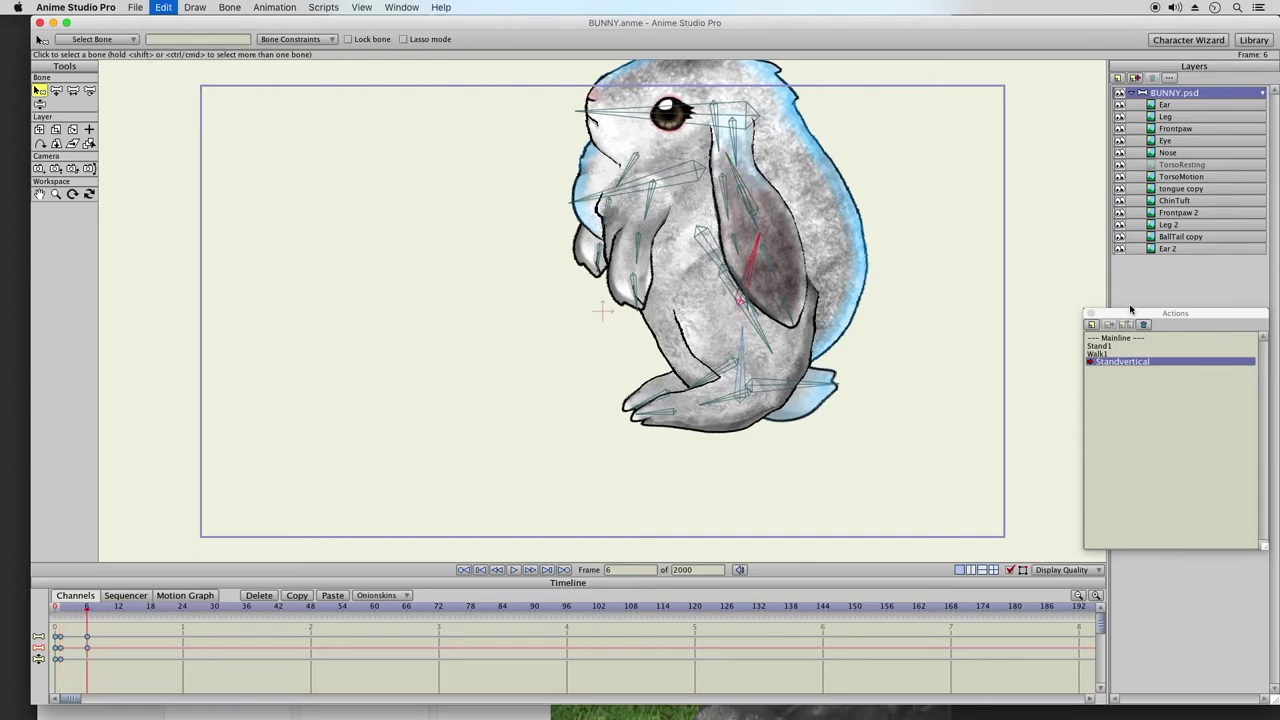
left_click(164, 8)
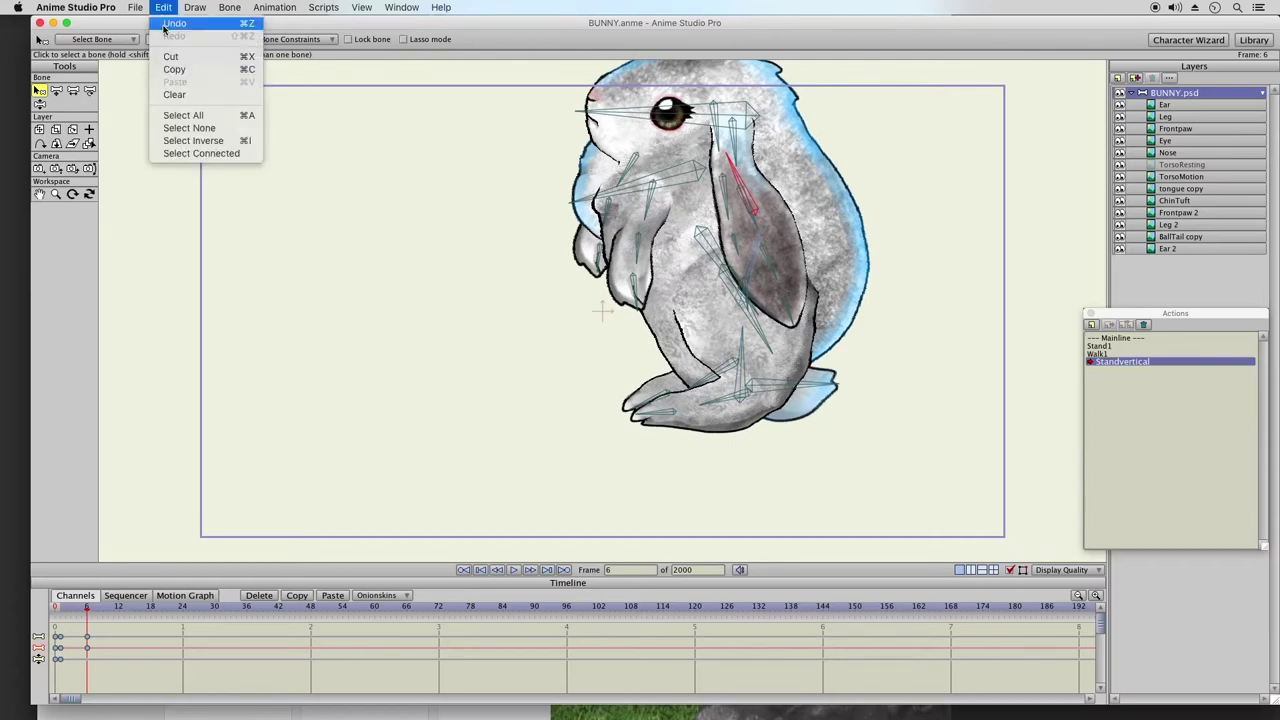
left_click(180, 24)
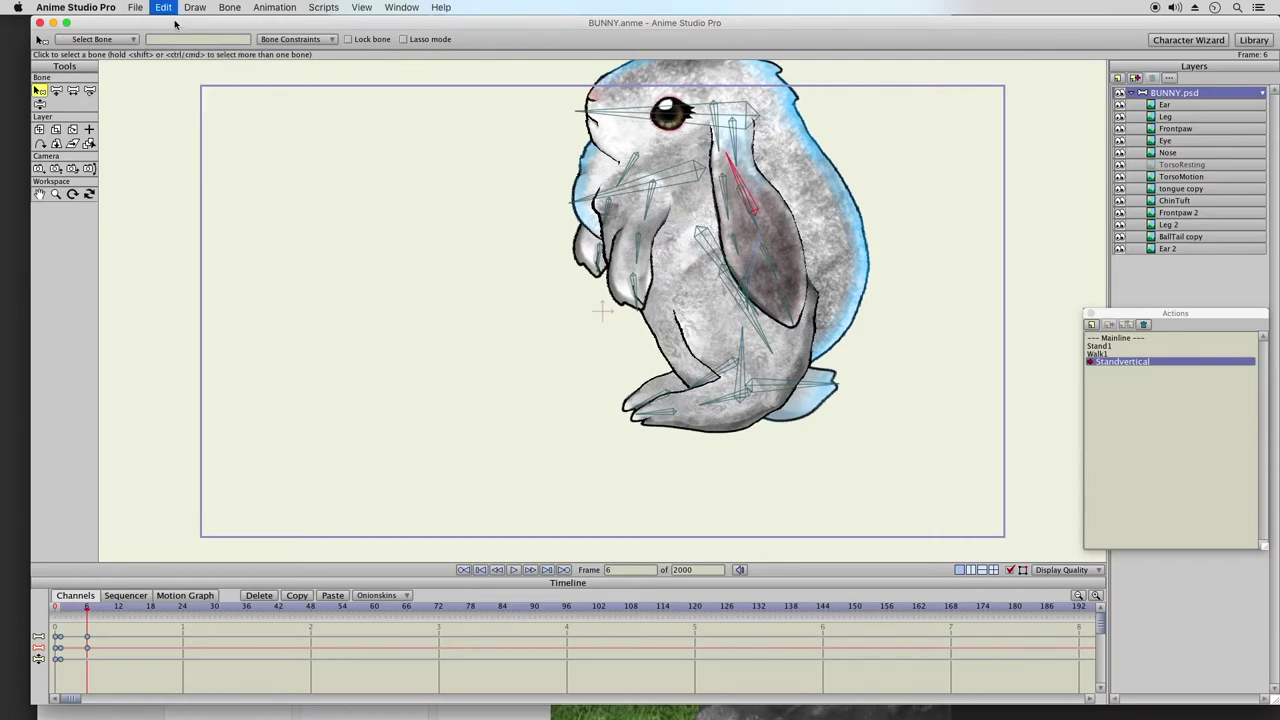
- Undo the front spine bone's strength change and display the bone strengths of the BUNNY.psd layer in the Mainline
left_click(165, 8)
left_click(179, 44)
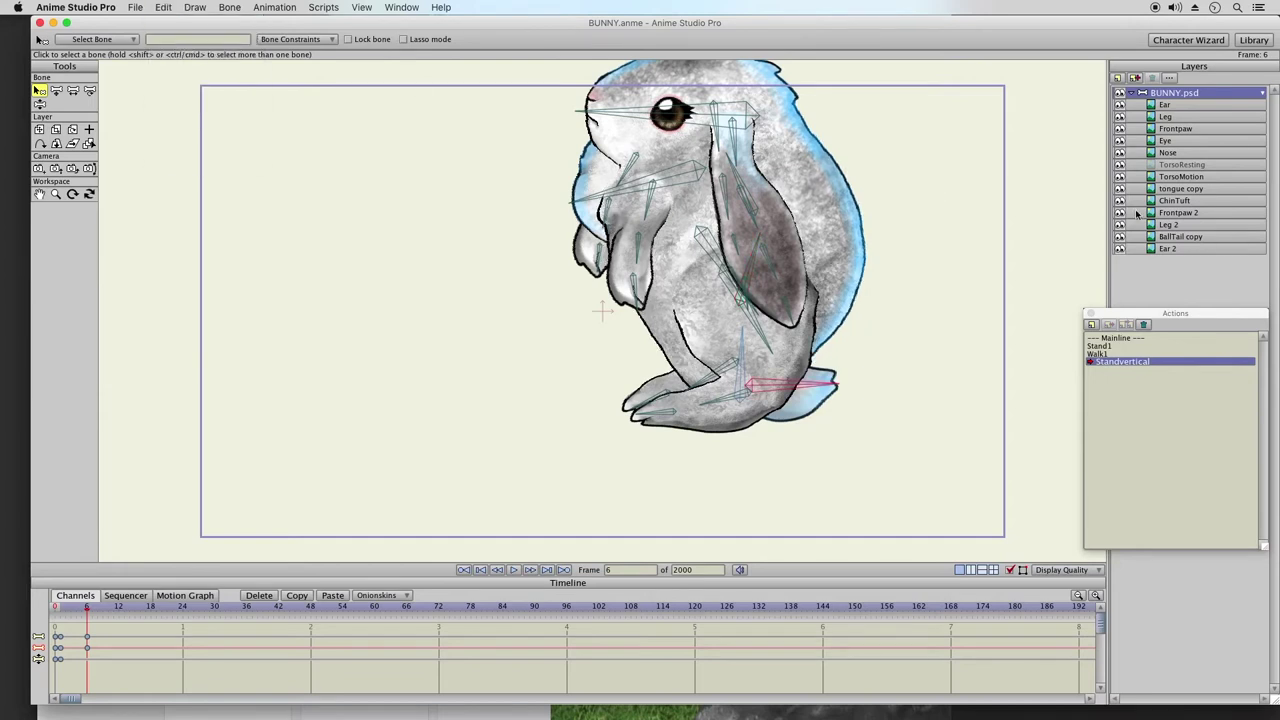
double_click(1129, 339)
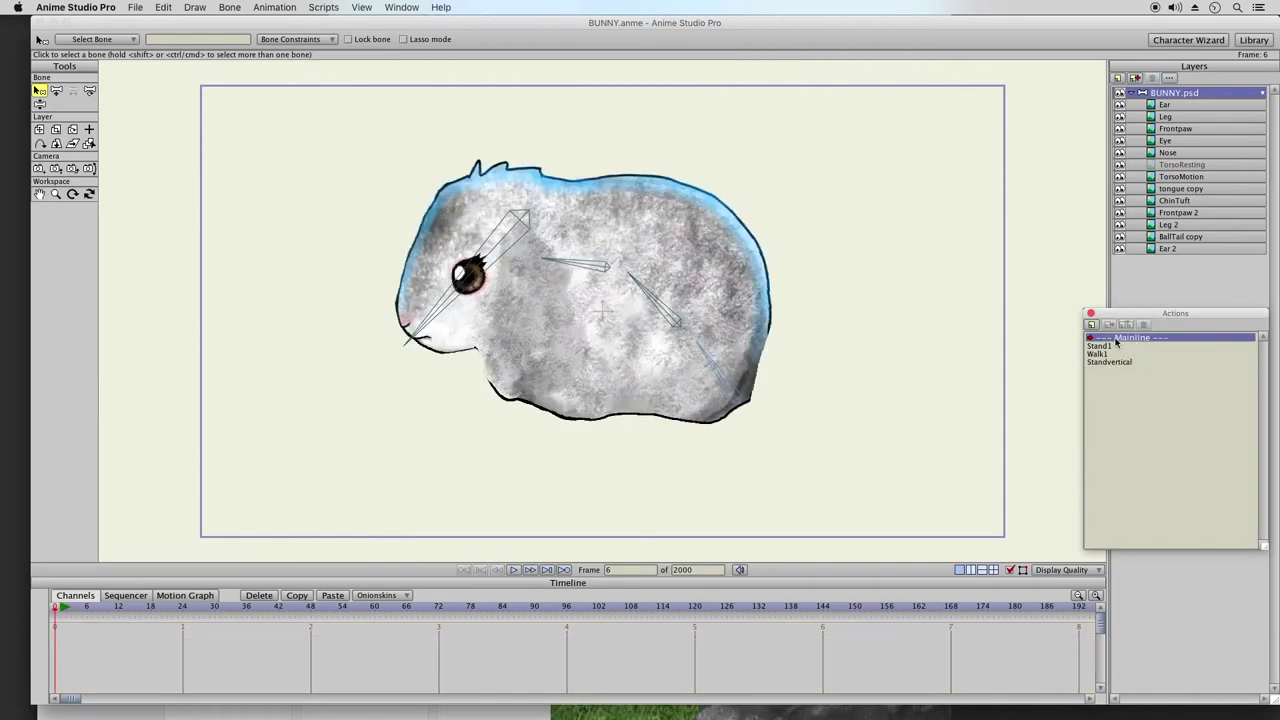
left_click(56, 95)
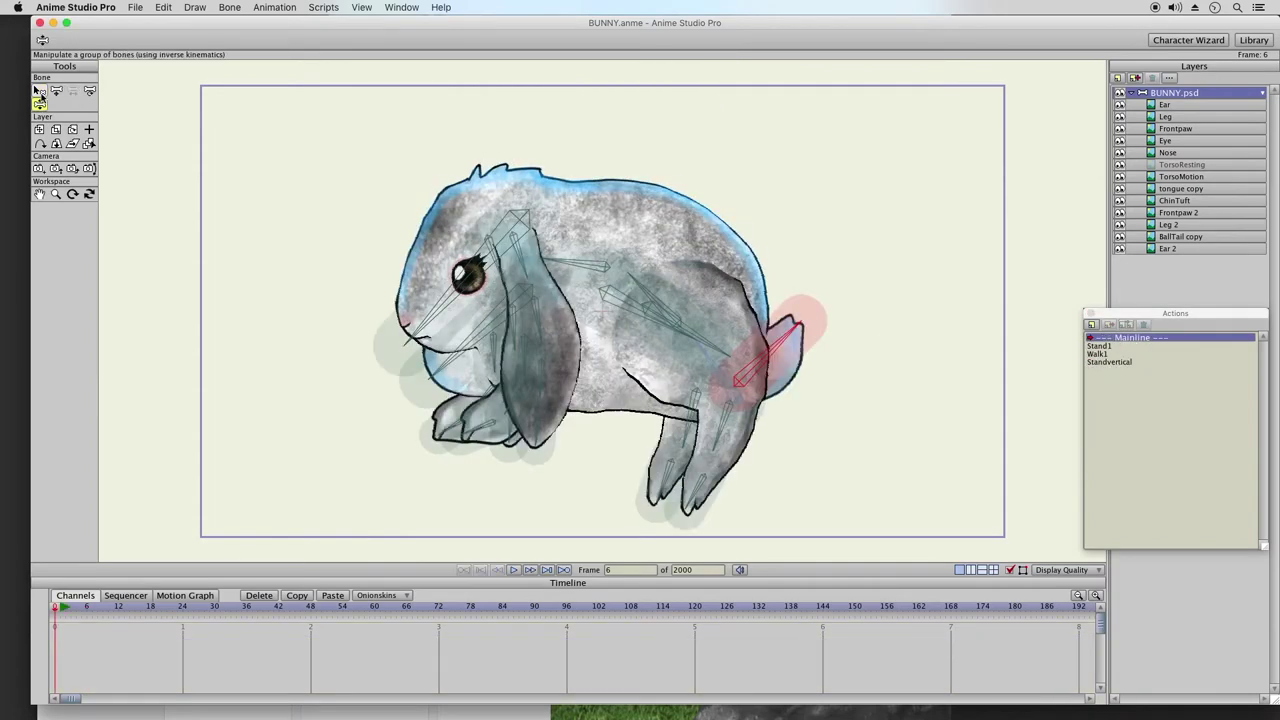
left_click(1175, 101)
left_click(1169, 94)
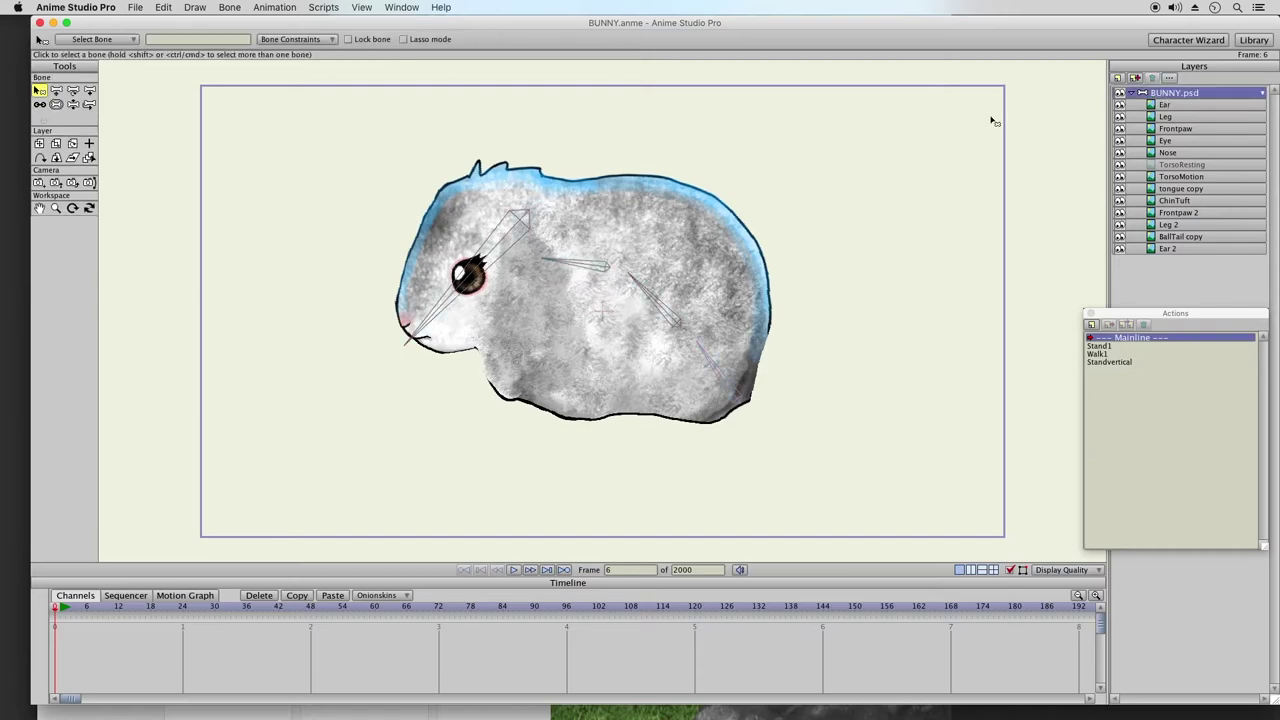
left_click(56, 104)
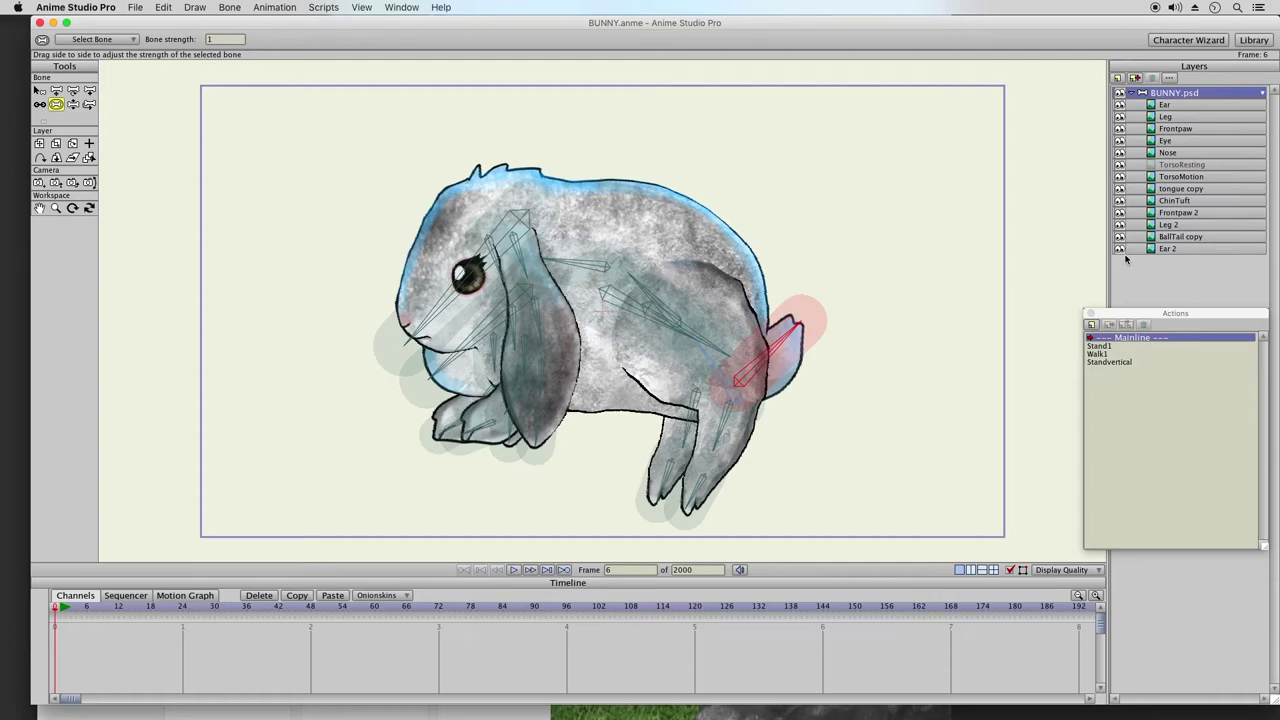
- Reopen the Standvertical action and review the motion from the frame 1 crouch to the frame 6 upright pose
left_click(1136, 364)
double_click(1136, 364)
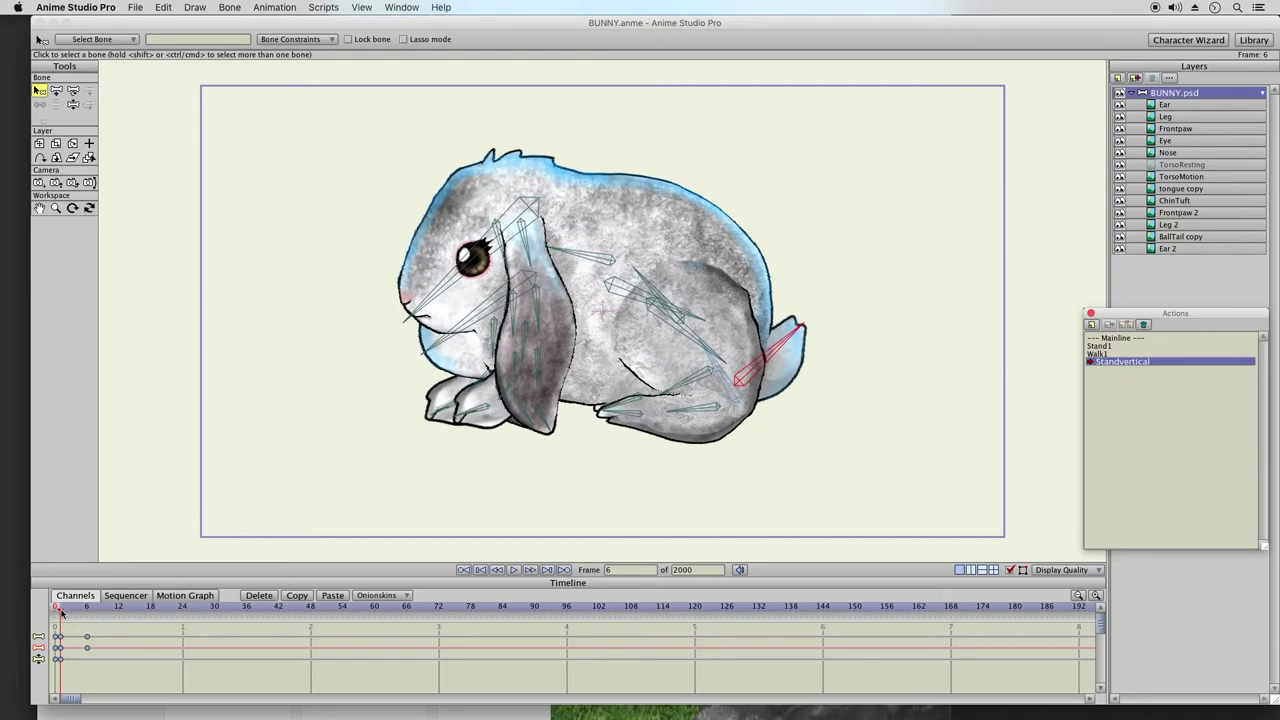
left_click_drag(60, 612, 87, 608)
key("Left")
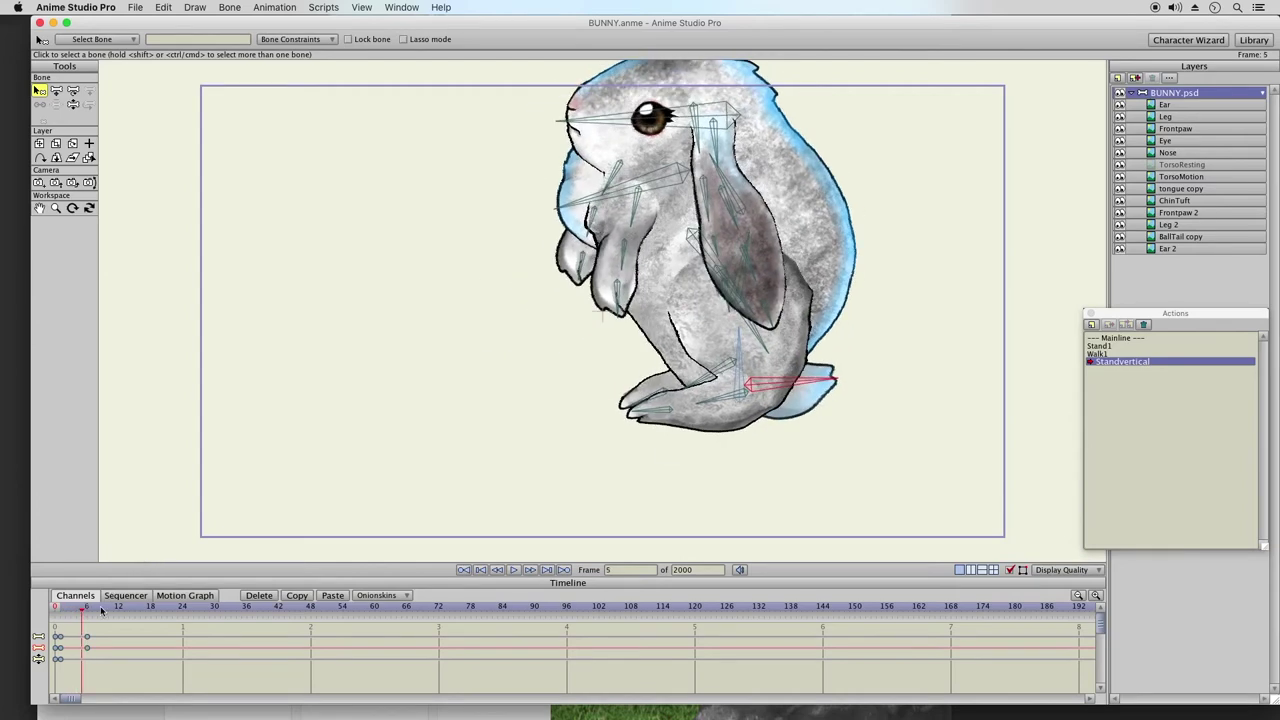
left_click_drag(89, 612, 93, 609)
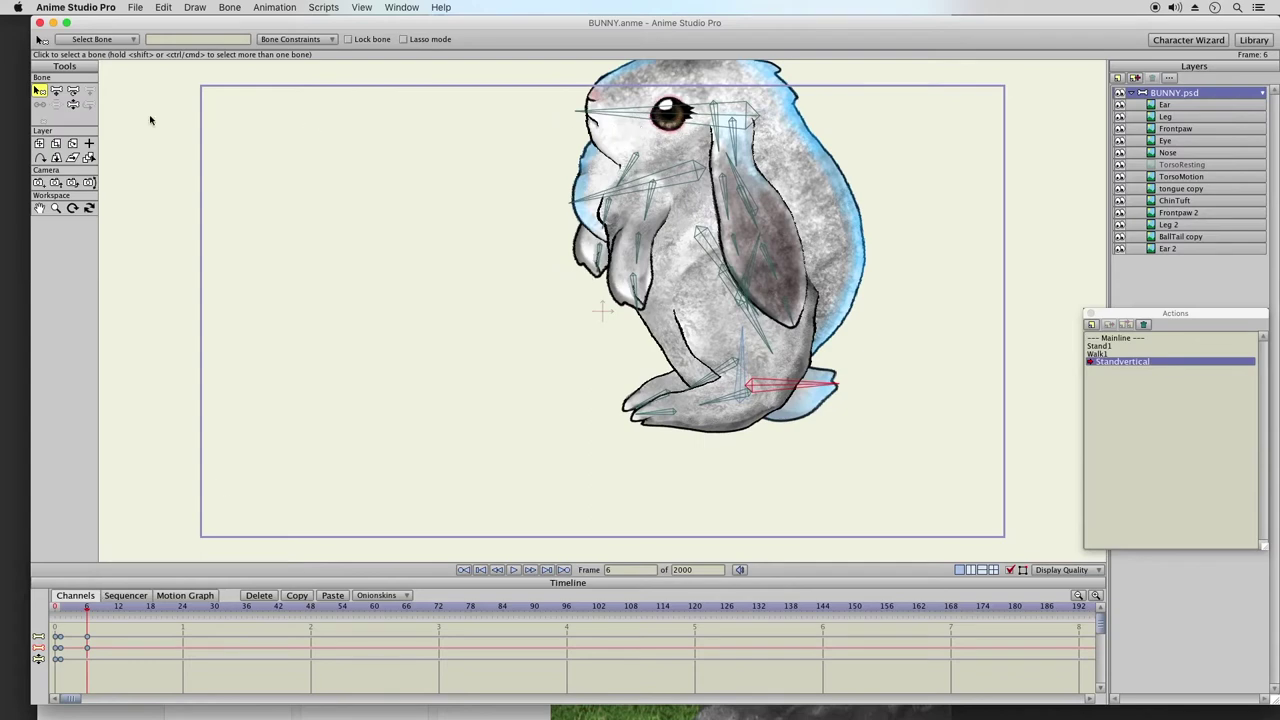
- Try raising the head bone at frame 6, compare the pose with frames 0 and 1, and undo the move
left_click(56, 90)
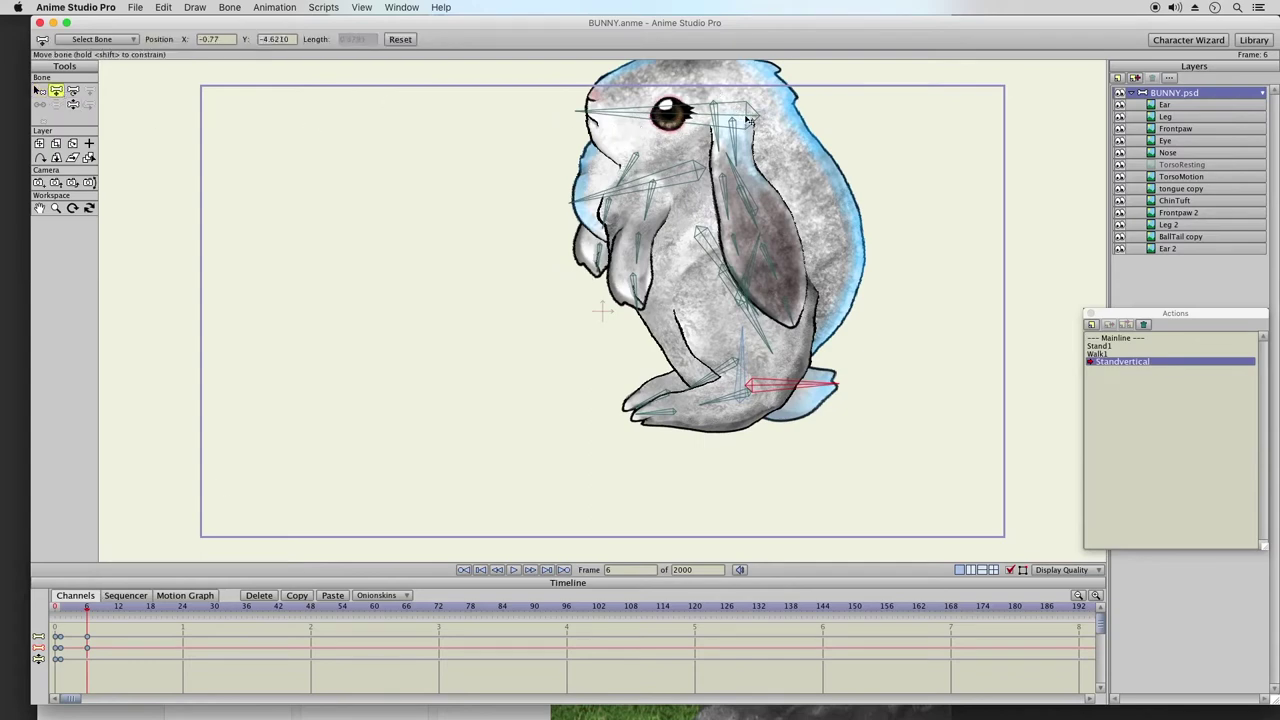
left_click_drag(751, 119, 736, 88)
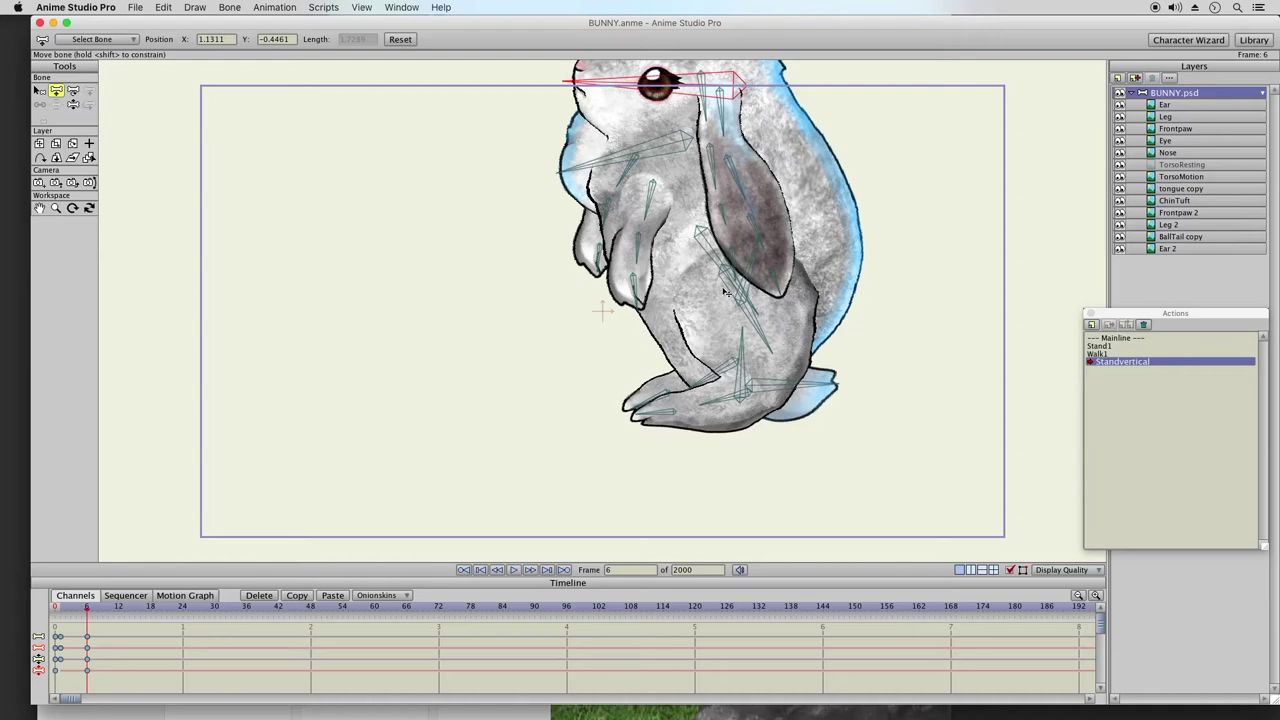
left_click(55, 608)
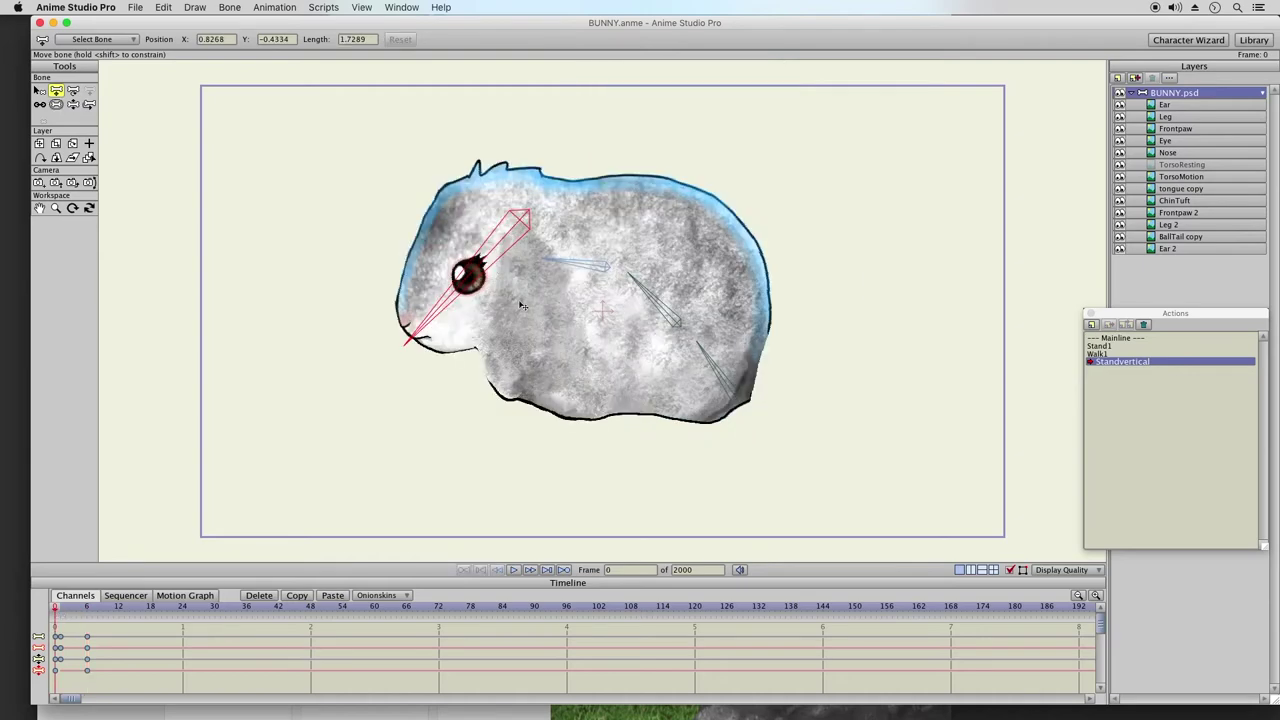
left_click(60, 608)
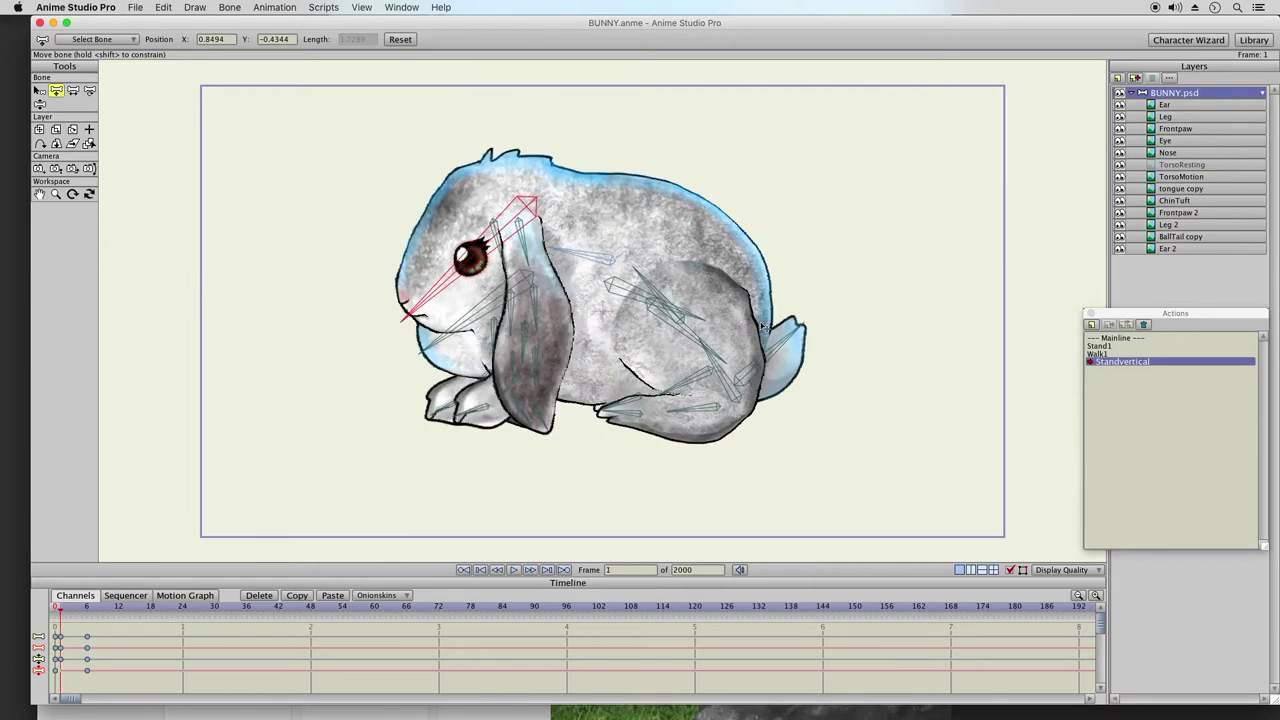
left_click(86, 610)
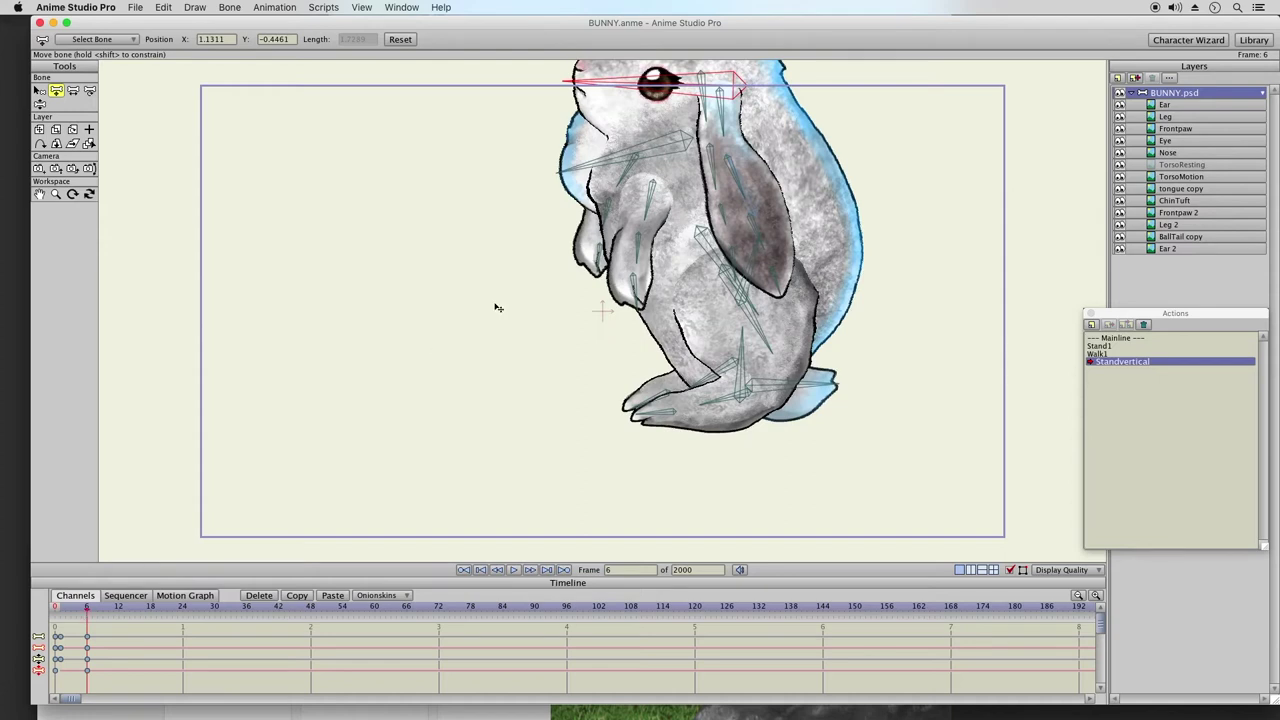
left_click(170, 8)
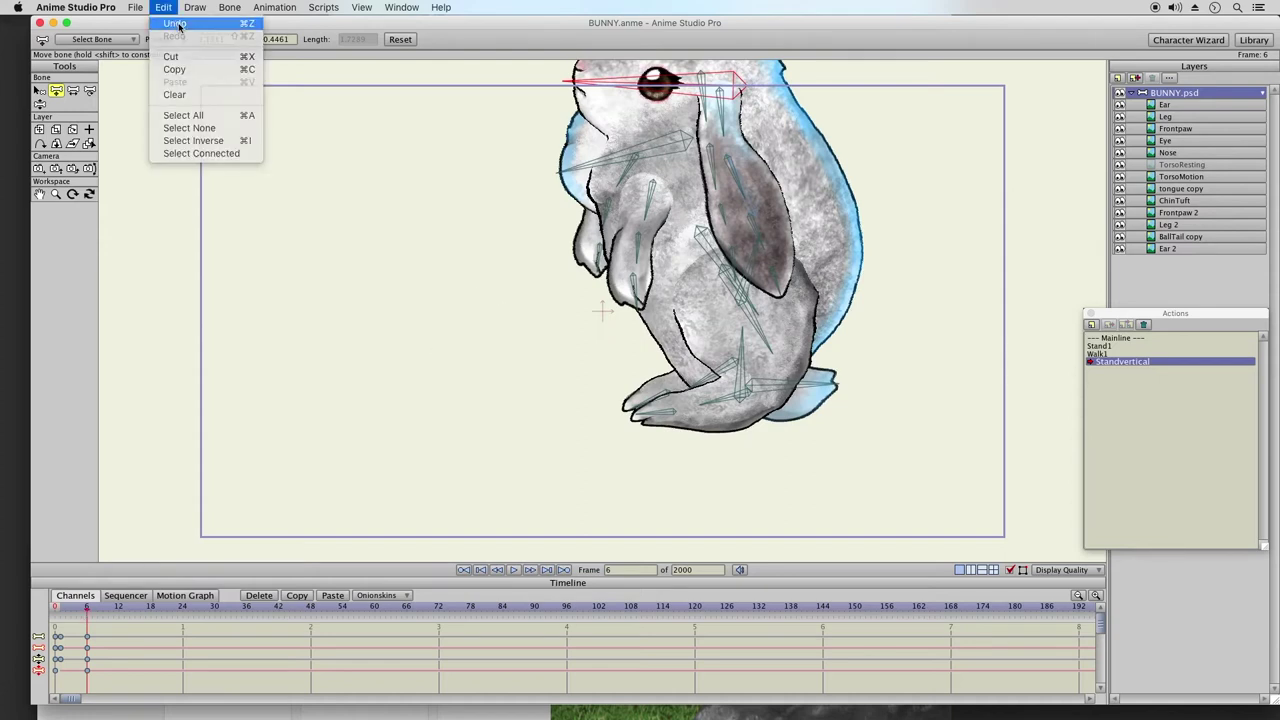
left_click(172, 24)
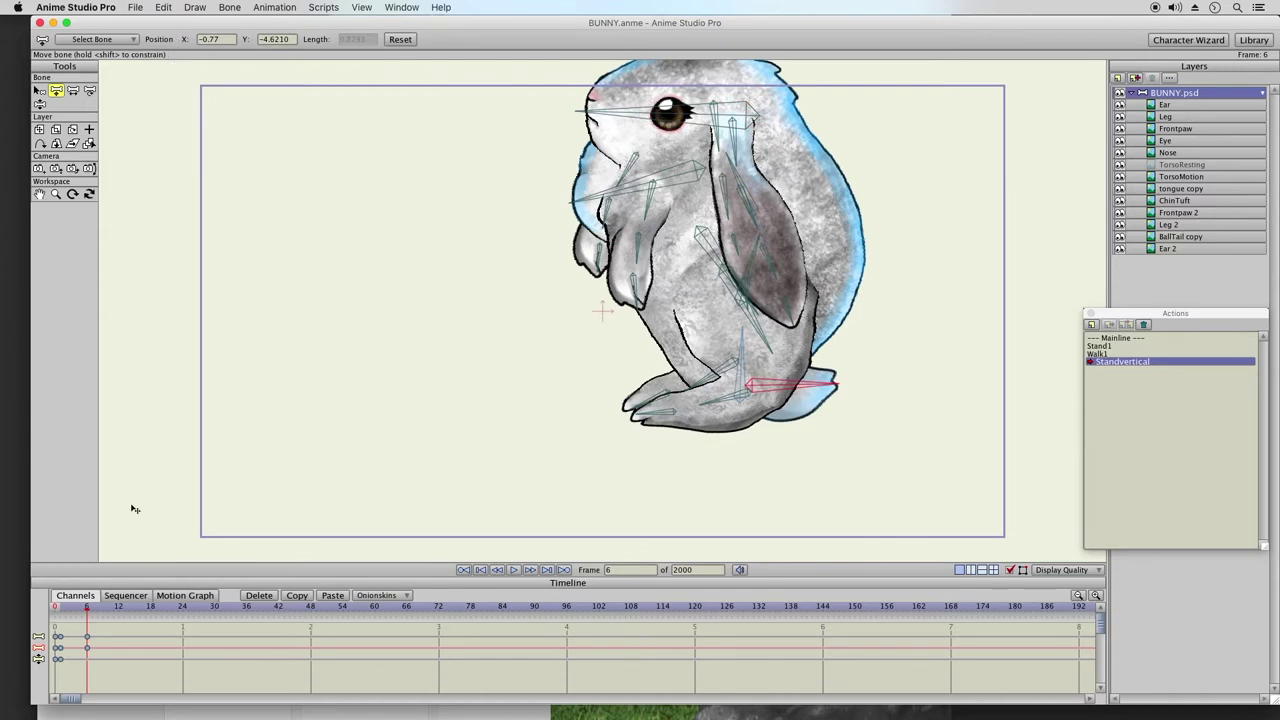
- Key the head bone's position at frame 1 and shift the head forward at frame 6
left_click(62, 610)
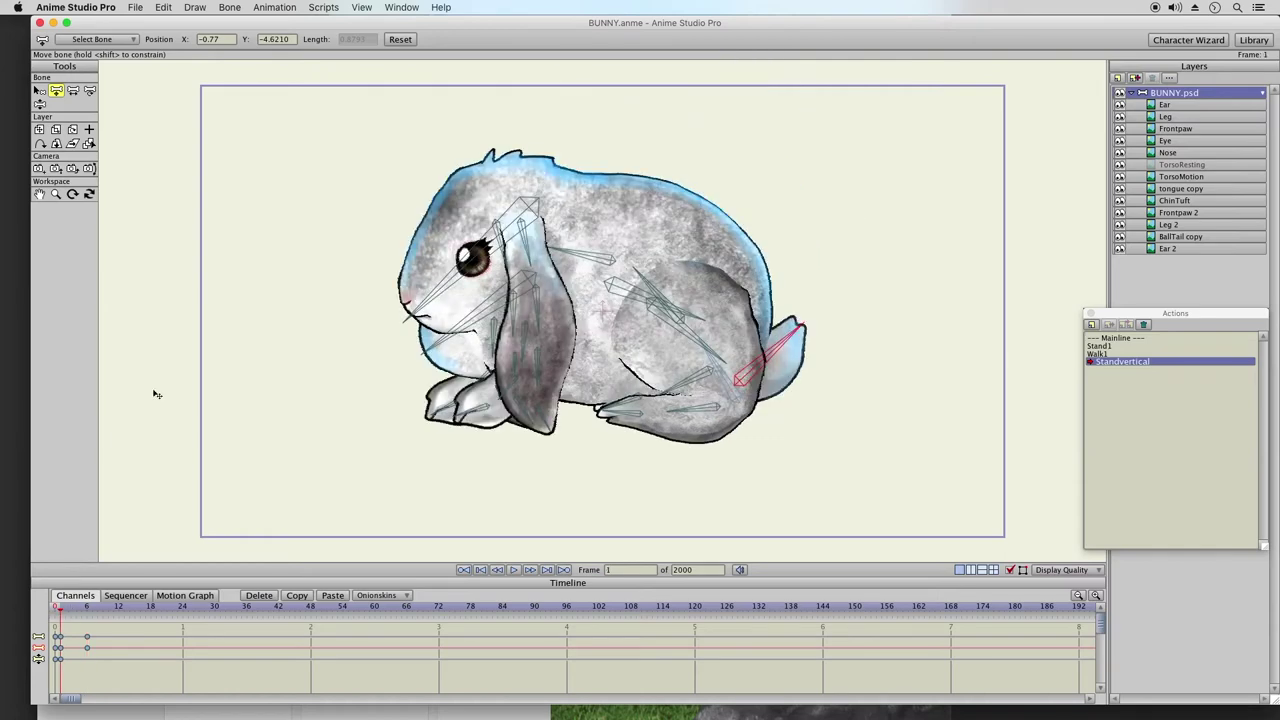
left_click(485, 254)
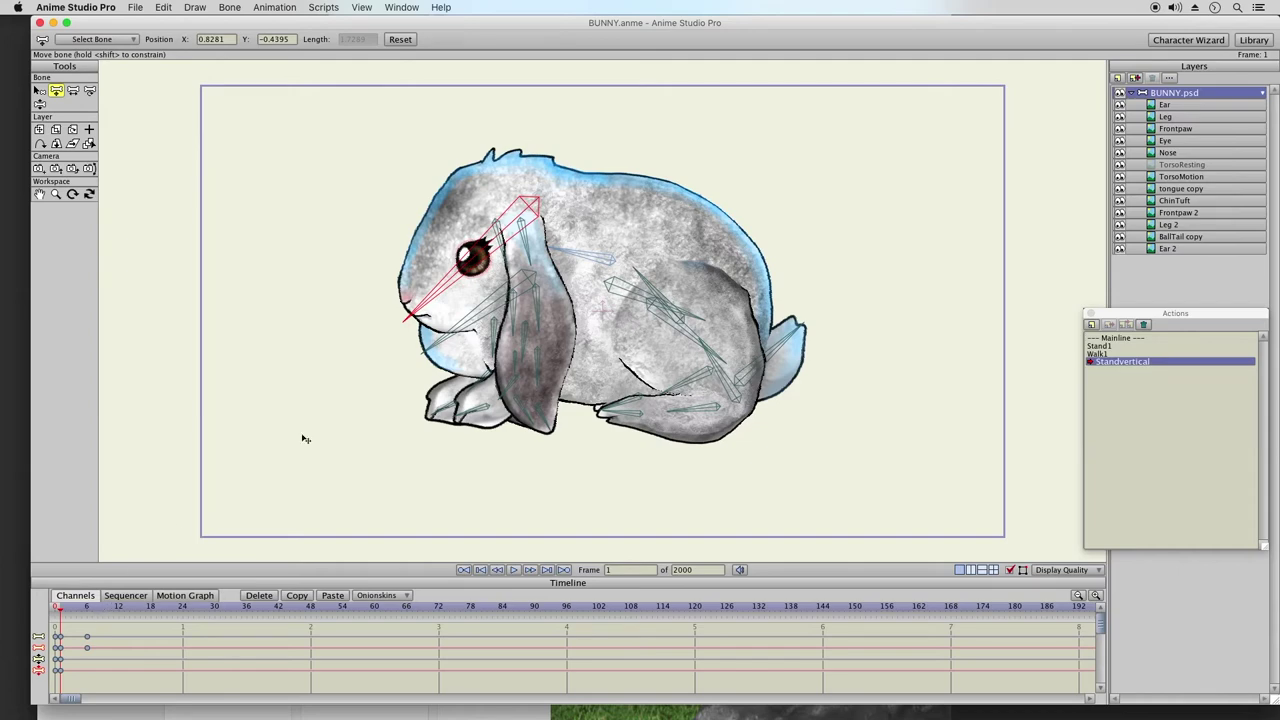
left_click(87, 608)
left_click_drag(612, 116, 573, 117)
left_click_drag(576, 117, 590, 121)
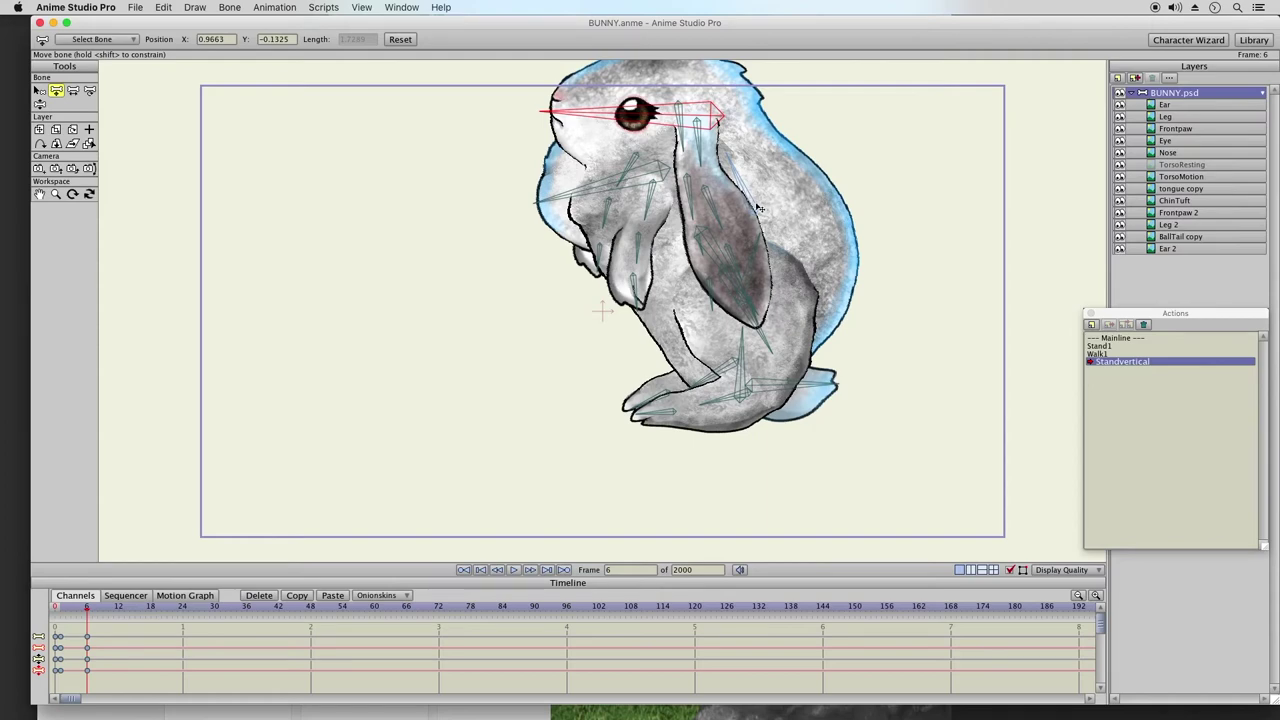
- Try moving the front spine bone up and forward at frame 6 after keying its position at frame 1, and undo the move
left_click(62, 614)
left_click(605, 262)
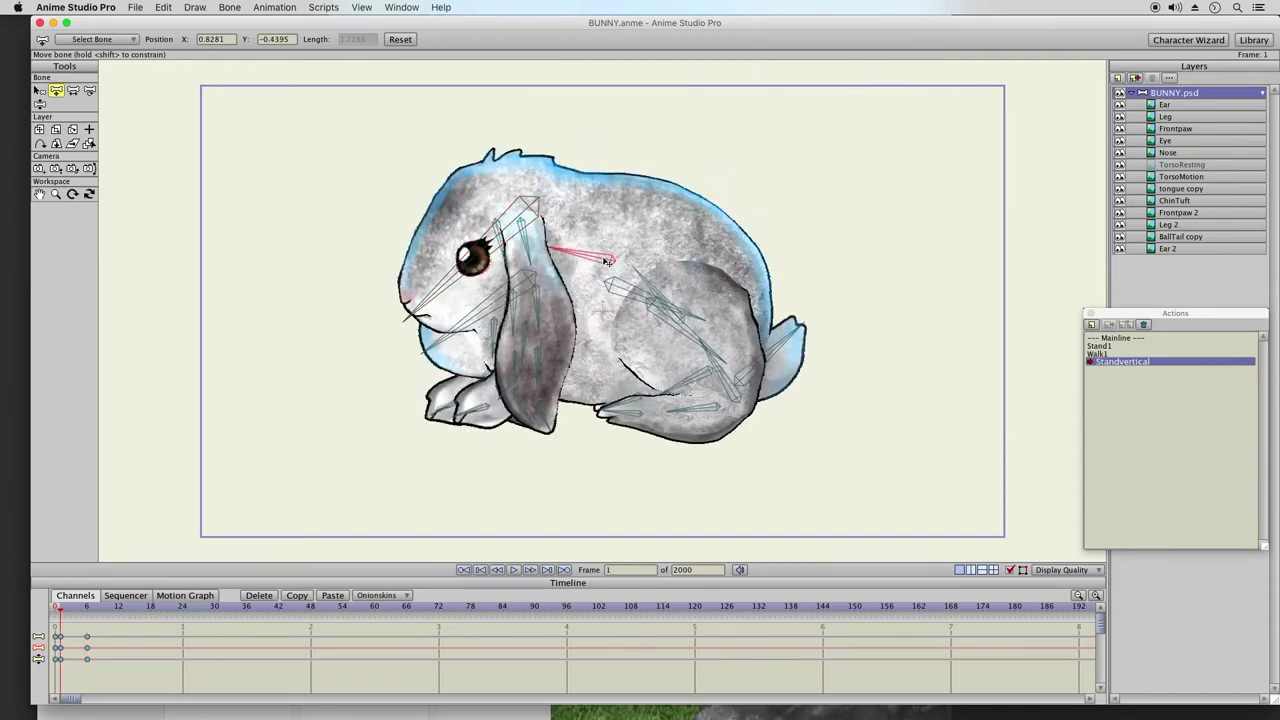
left_click(89, 611)
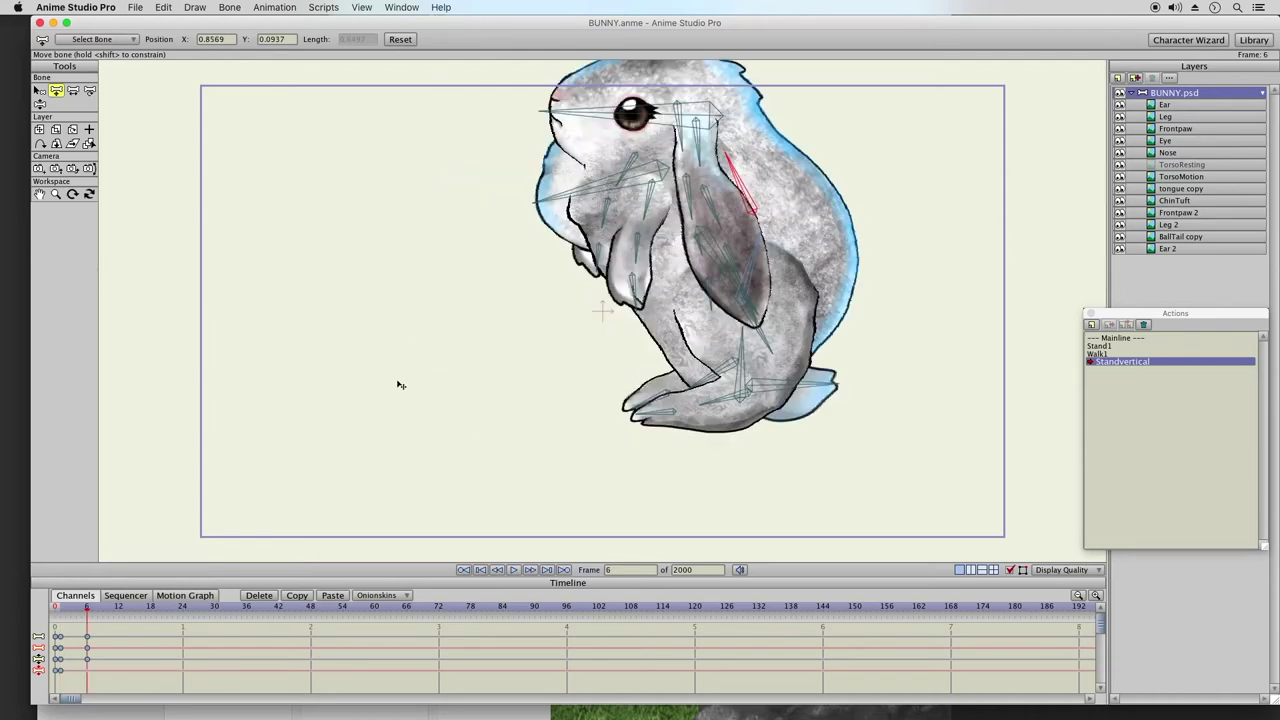
left_click_drag(744, 206, 731, 196)
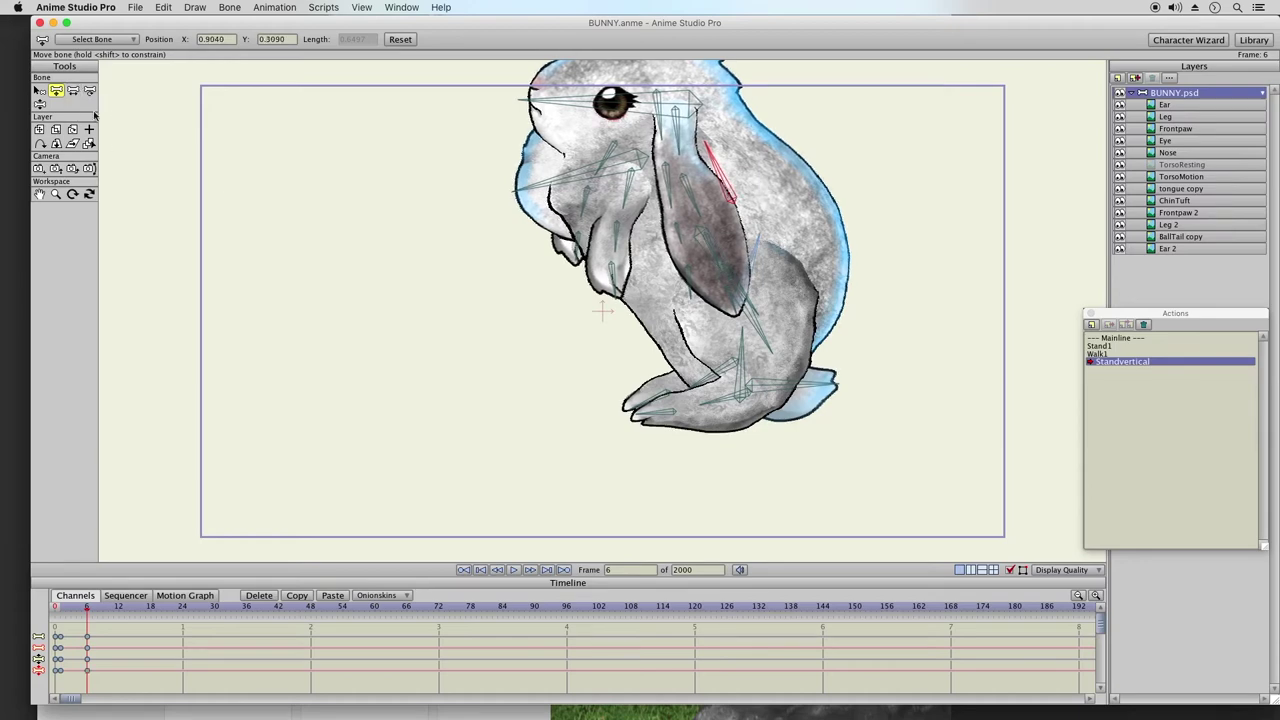
key("s")
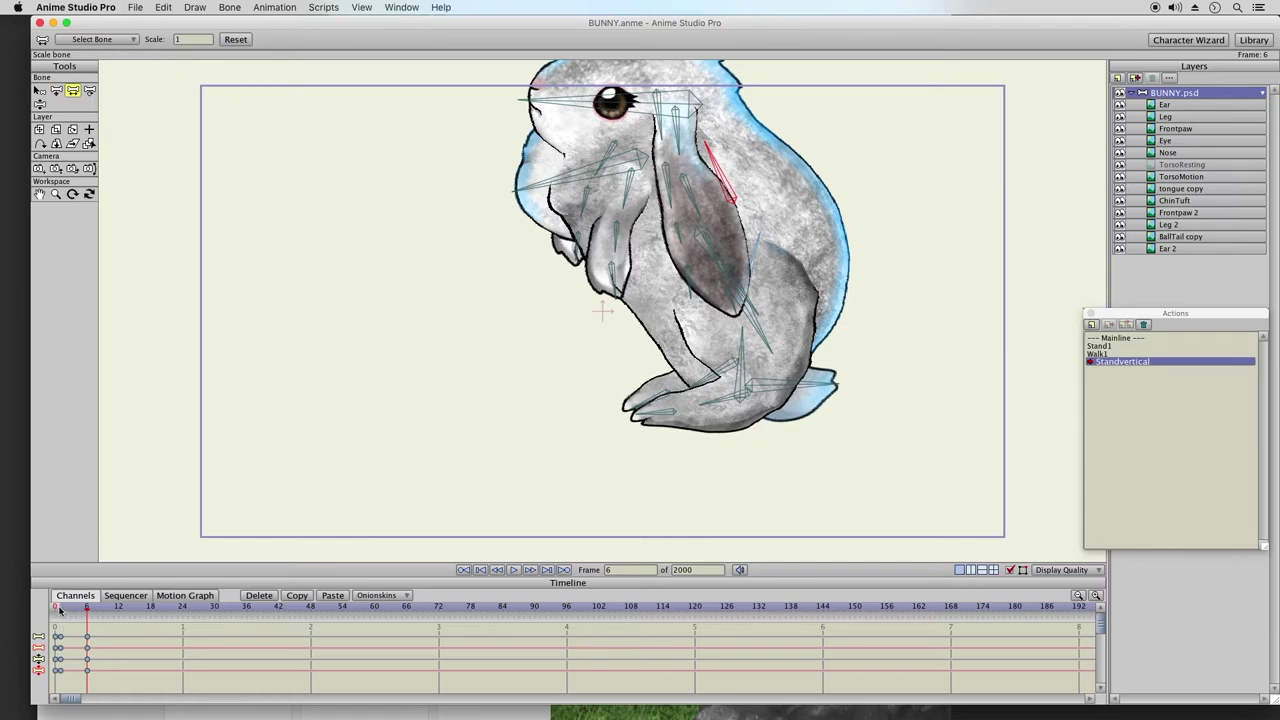
left_click(163, 7)
left_click(201, 91)
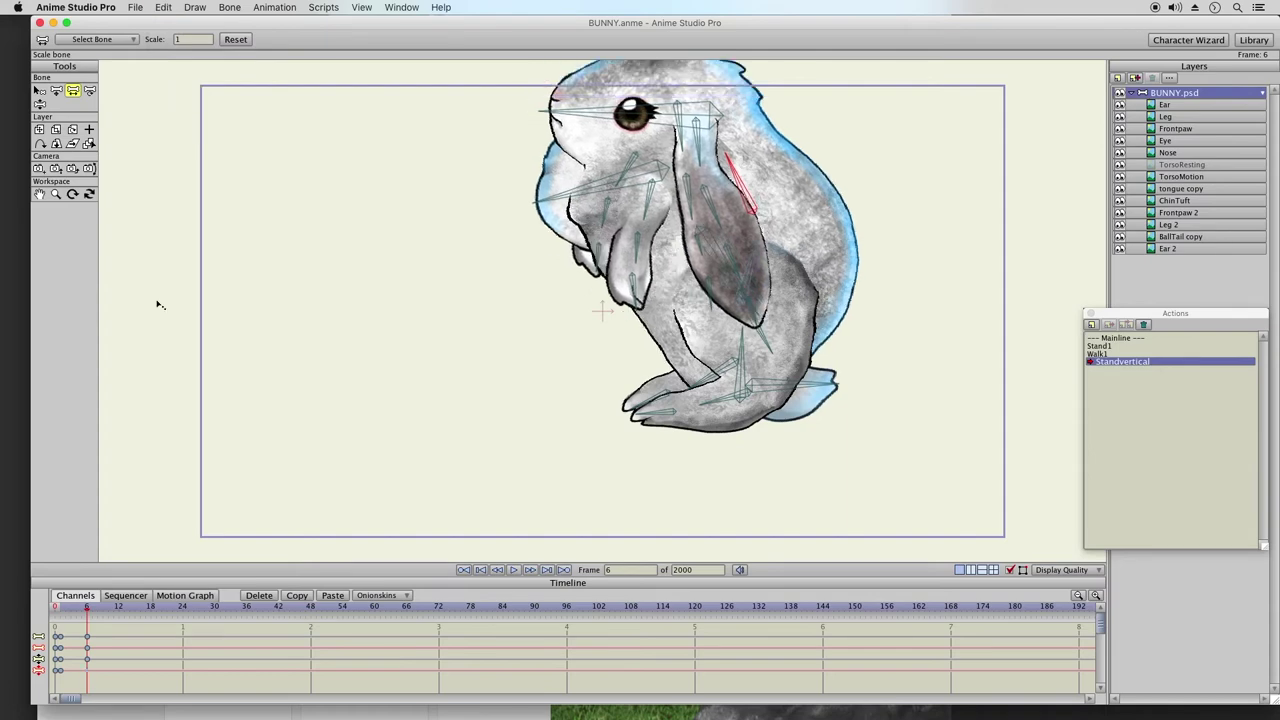
- Key the front spine bone's scale at frame 1, try scaling the bone at frame 6, and undo that scaling
left_click(58, 607)
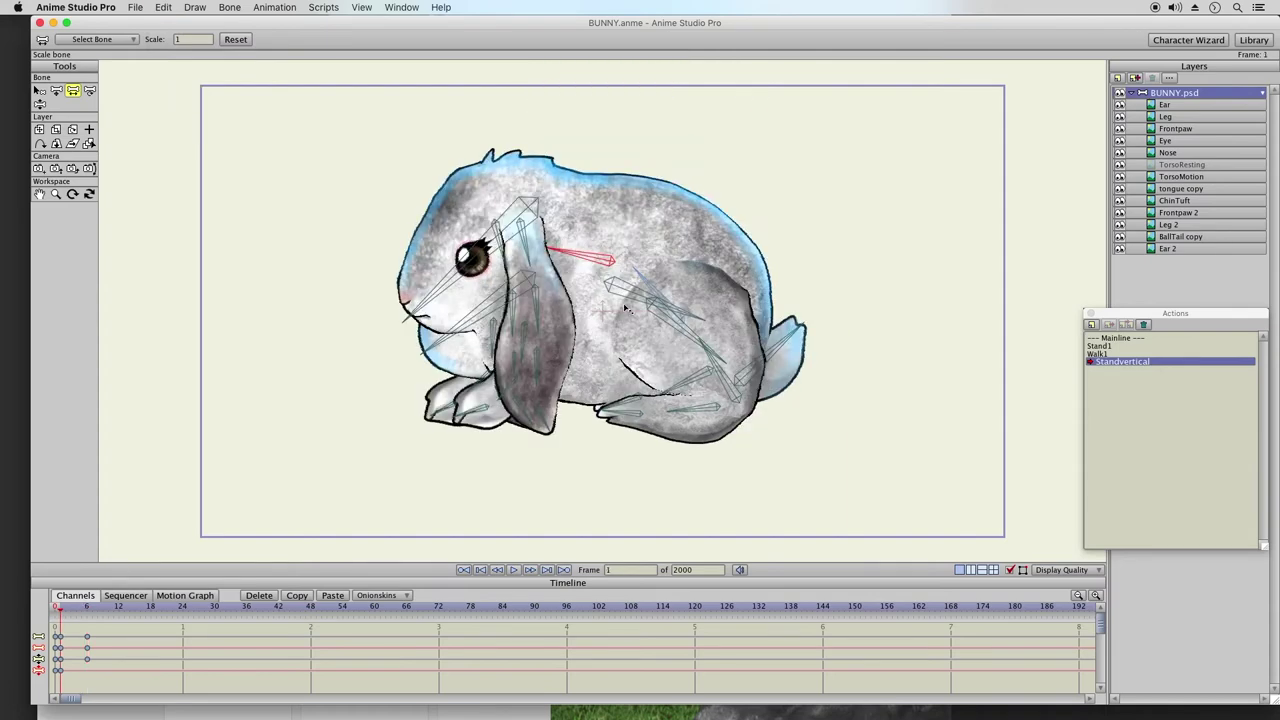
left_click(609, 262)
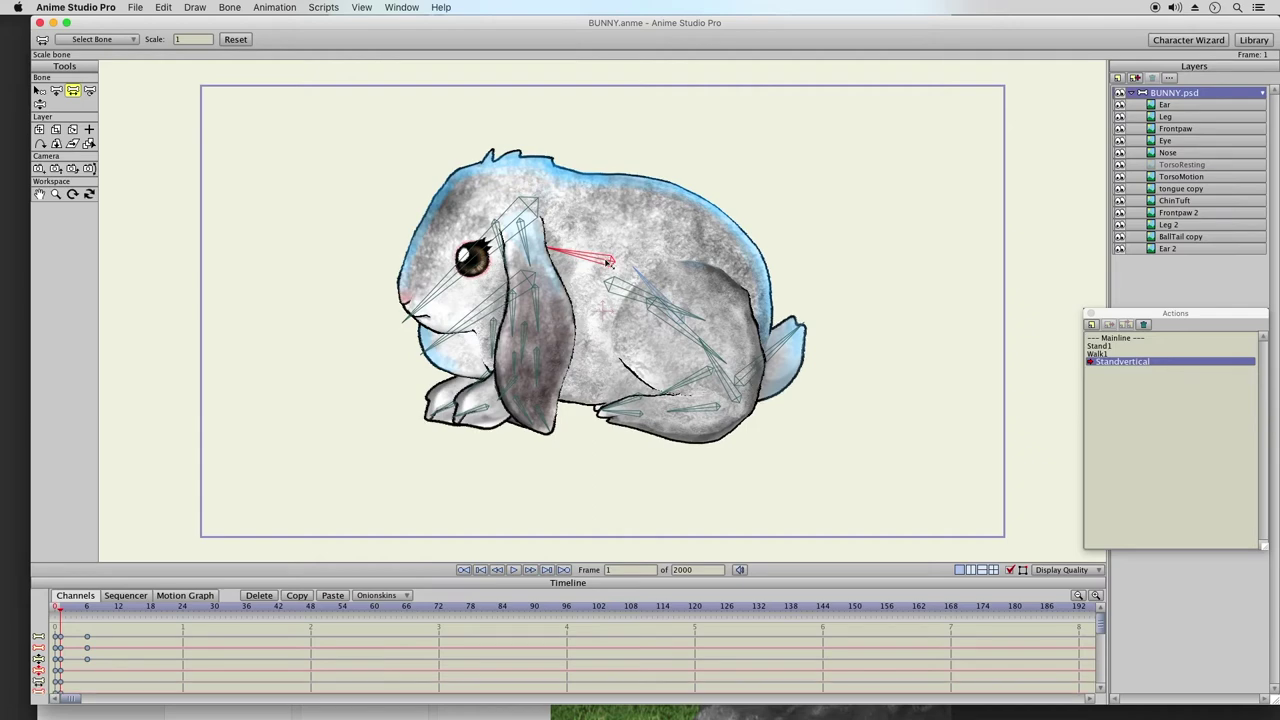
left_click(88, 607)
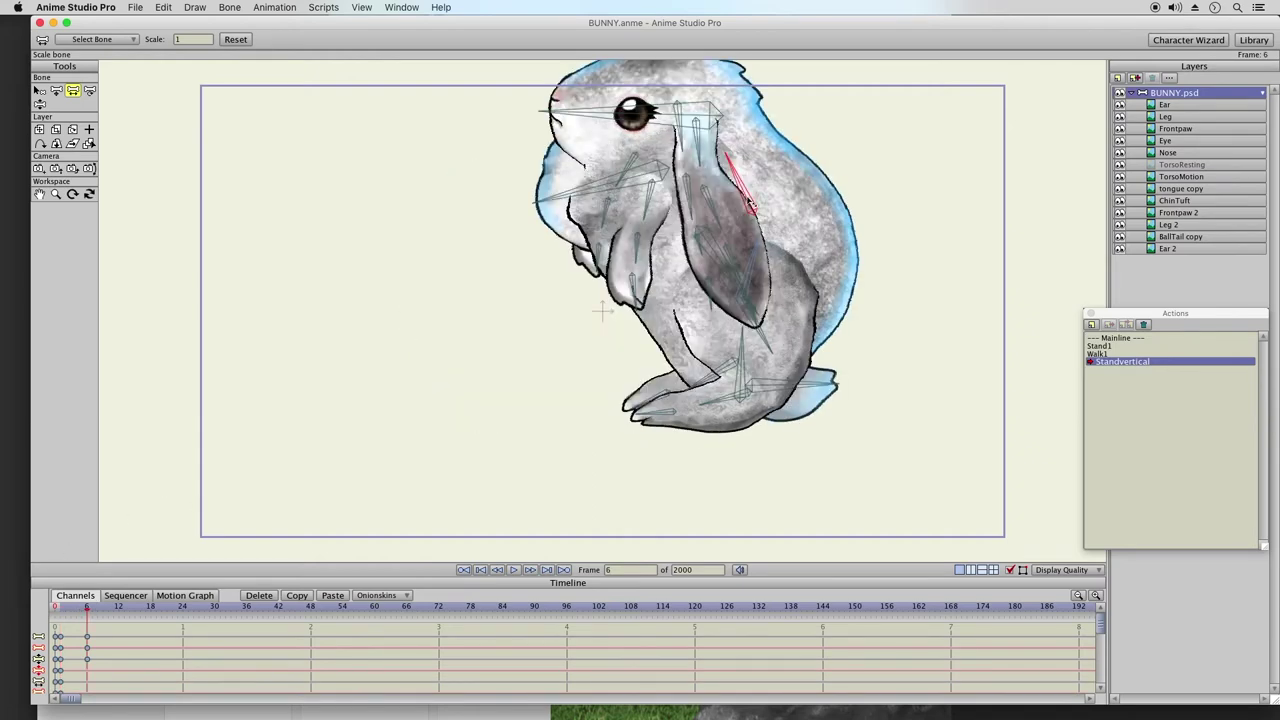
left_click_drag(751, 205, 725, 190)
left_click(163, 7)
left_click(176, 23)
- Reposition the head bone at frame 6 so the bunny's head tilts slightly down
left_click(56, 194)
left_click_drag(460, 289, 451, 251)
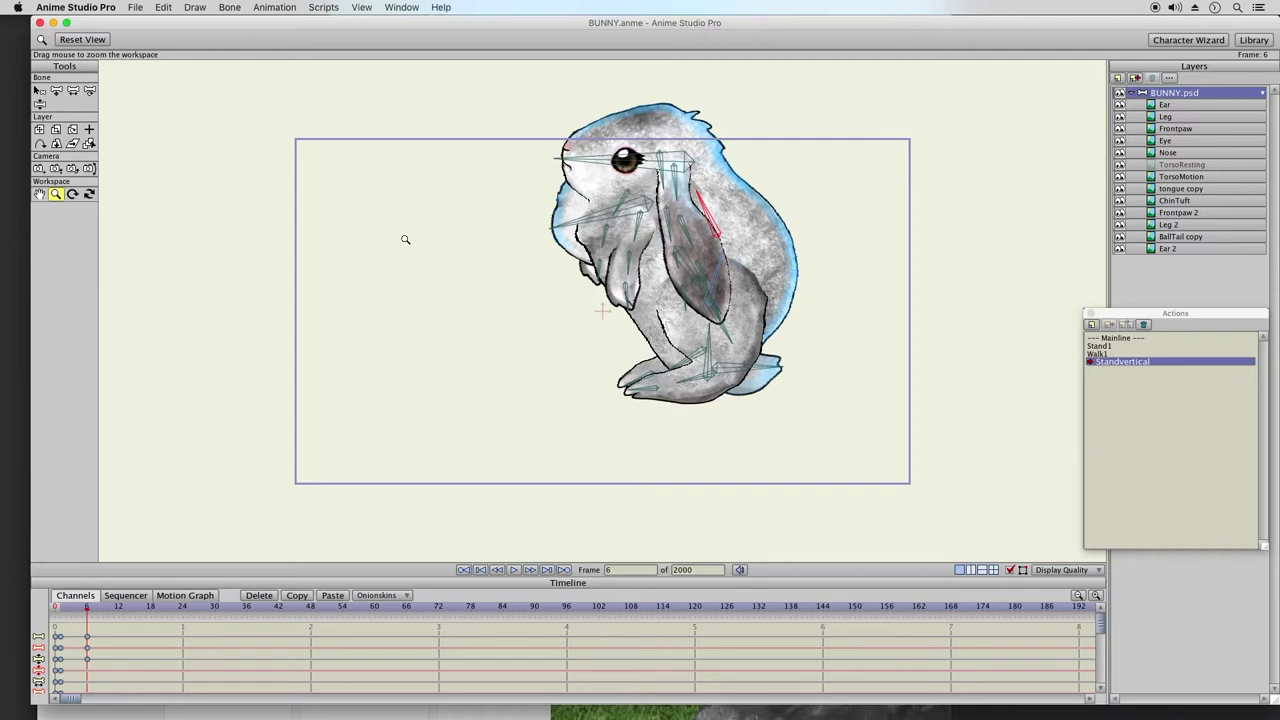
left_click(40, 104)
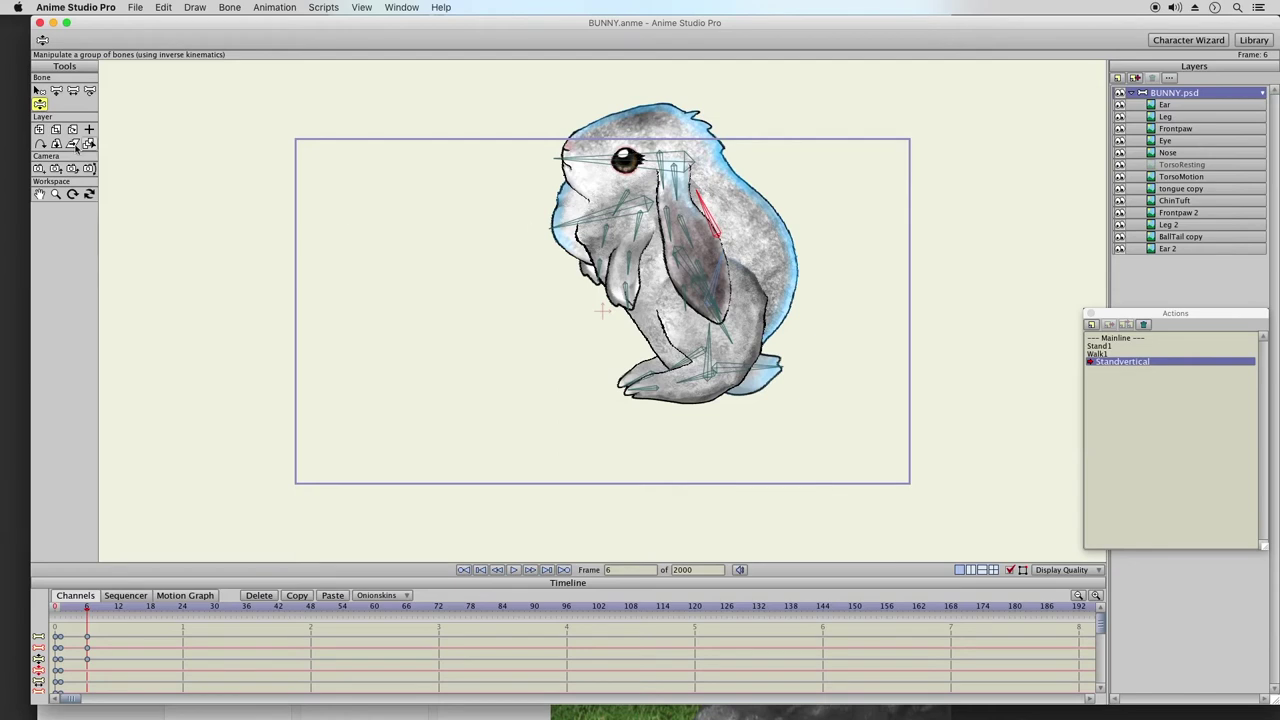
left_click(56, 90)
left_click_drag(641, 162, 586, 172)
- Swing the chin tuft bone down toward the chest and let the near ear hang straight down at frame 6
left_click(40, 104)
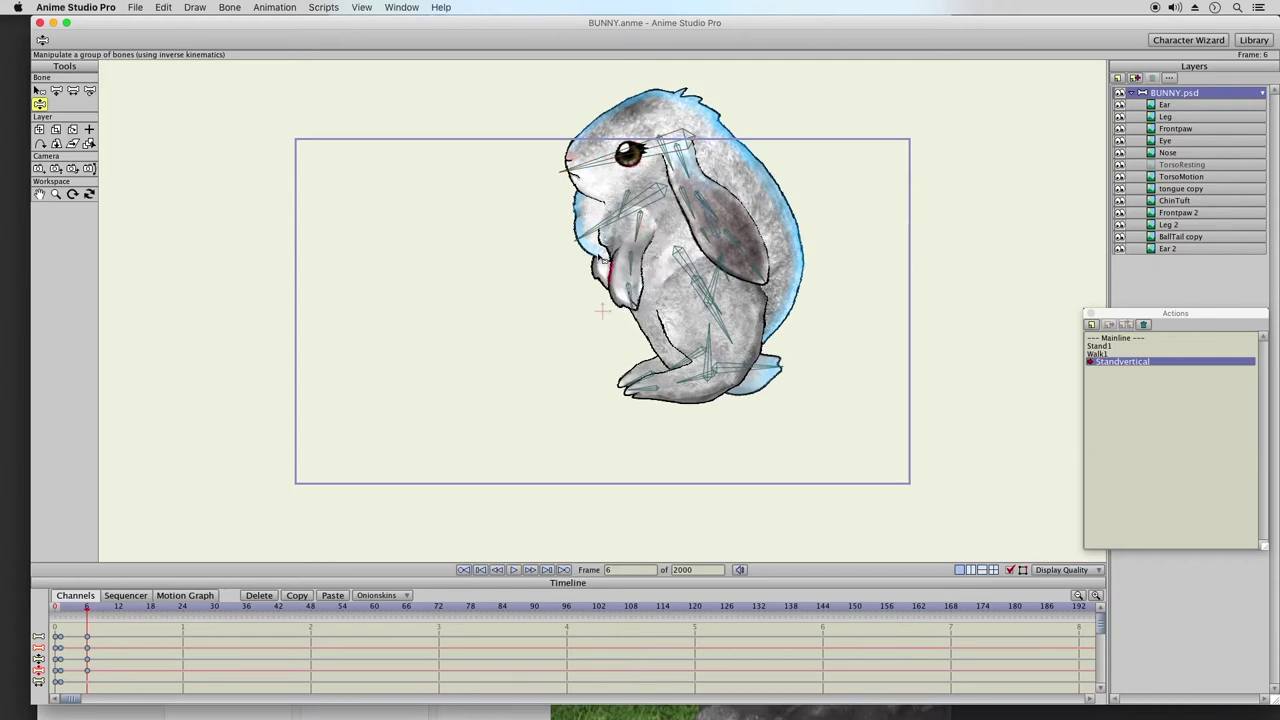
left_click_drag(592, 254, 597, 262)
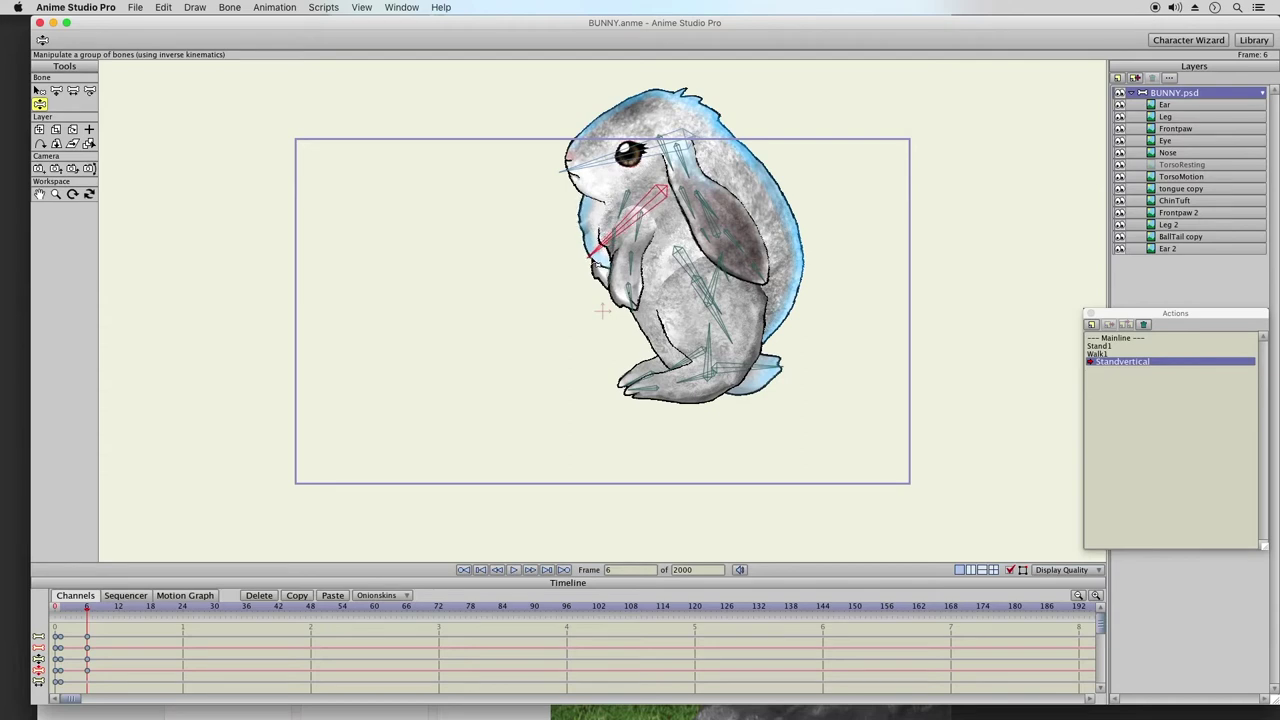
left_click(757, 267)
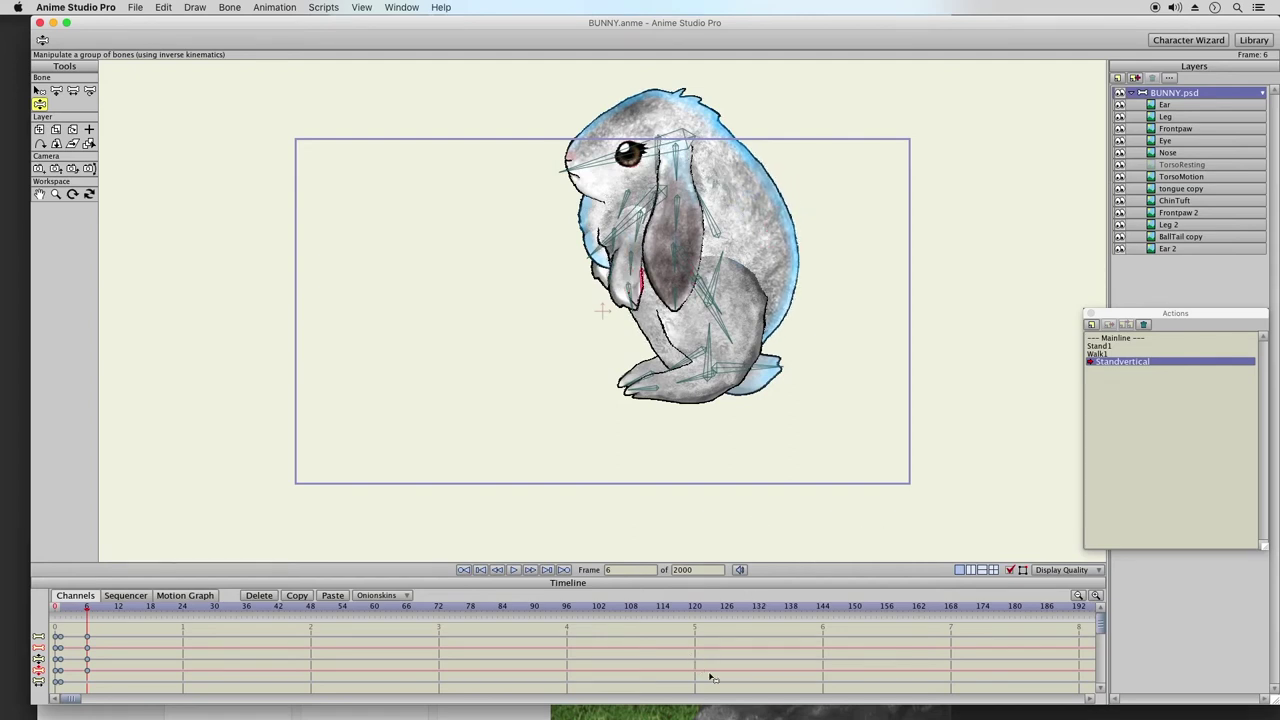
- Return to the Mainline and reselect the BUNNY.psd bone layer
left_click(1137, 339)
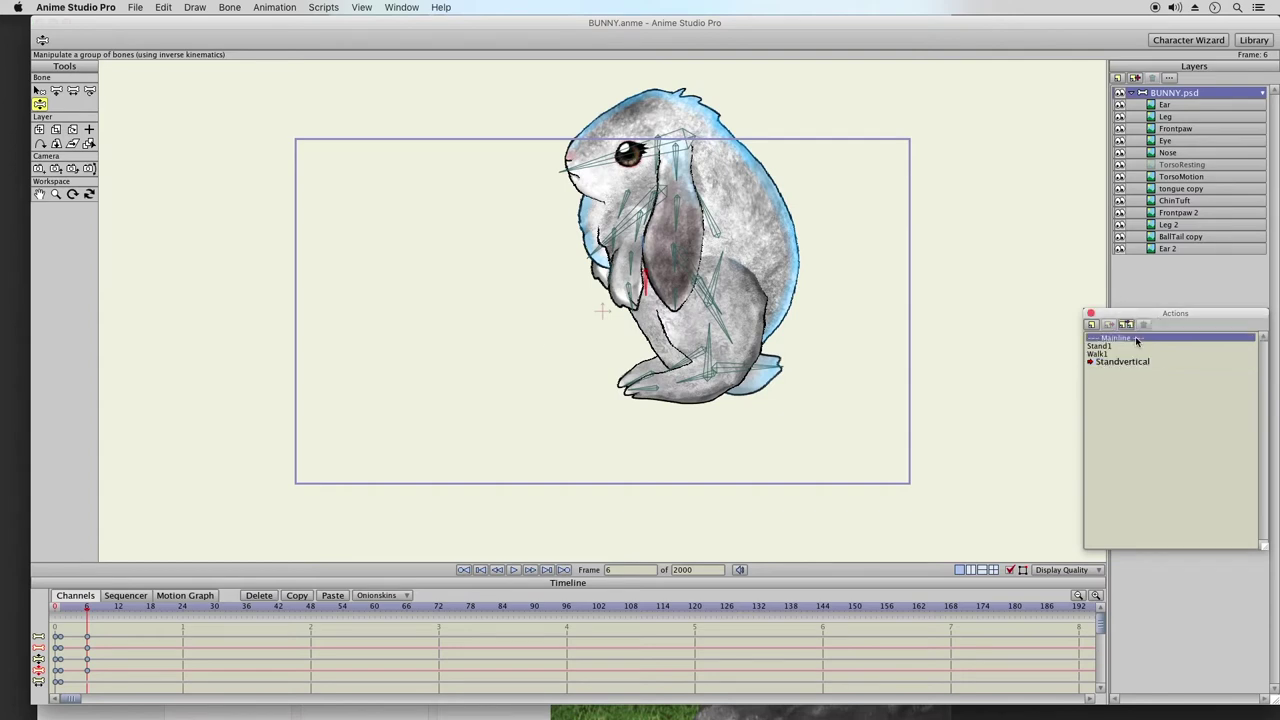
double_click(1128, 343)
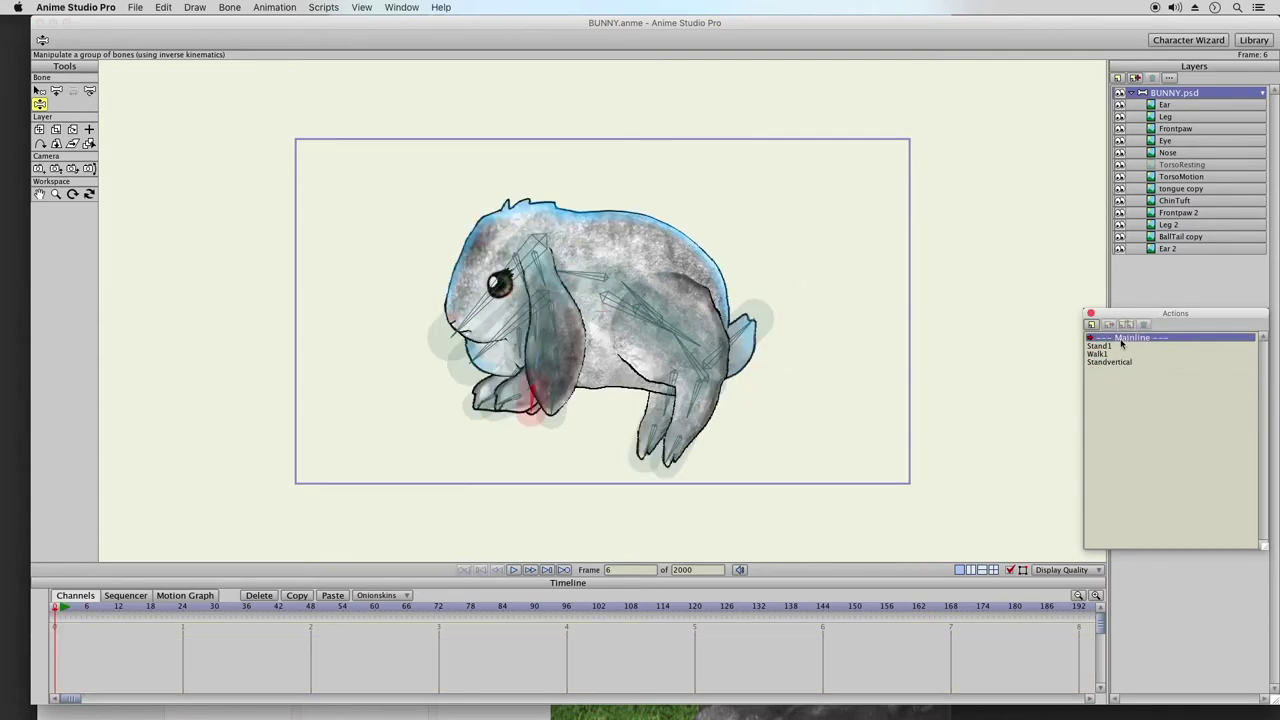
left_click(1164, 105)
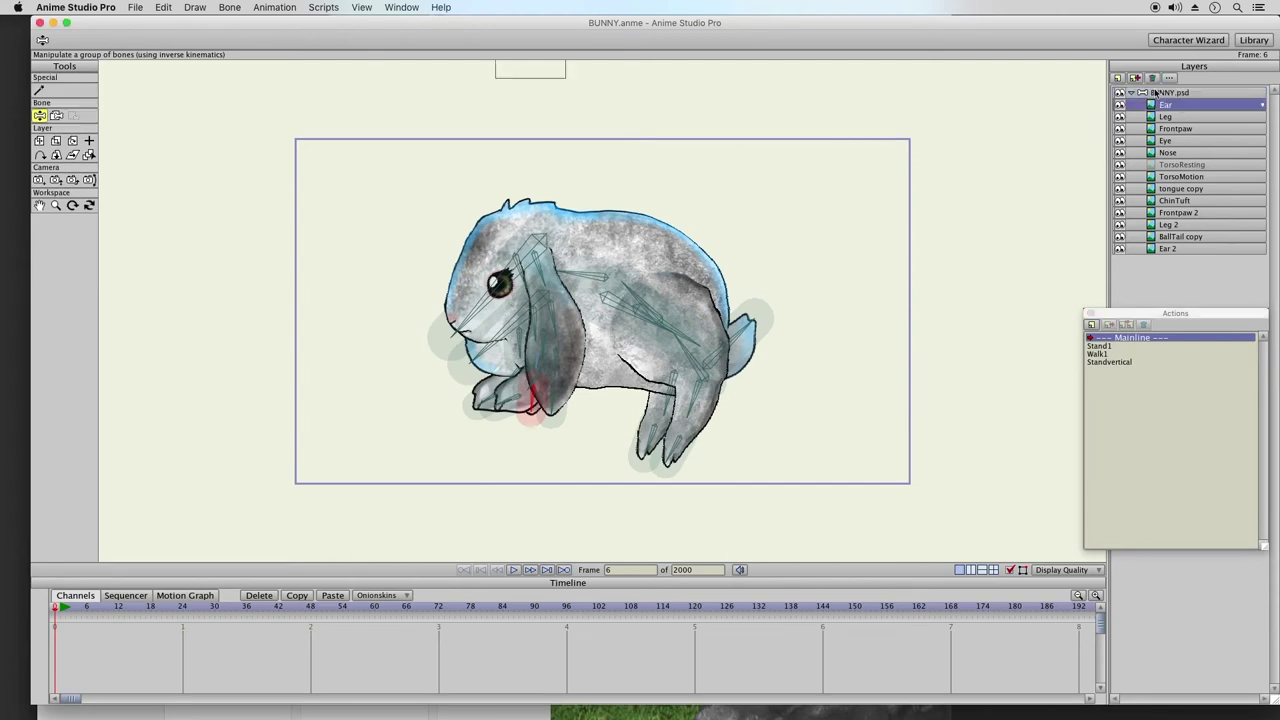
left_click(1145, 94)
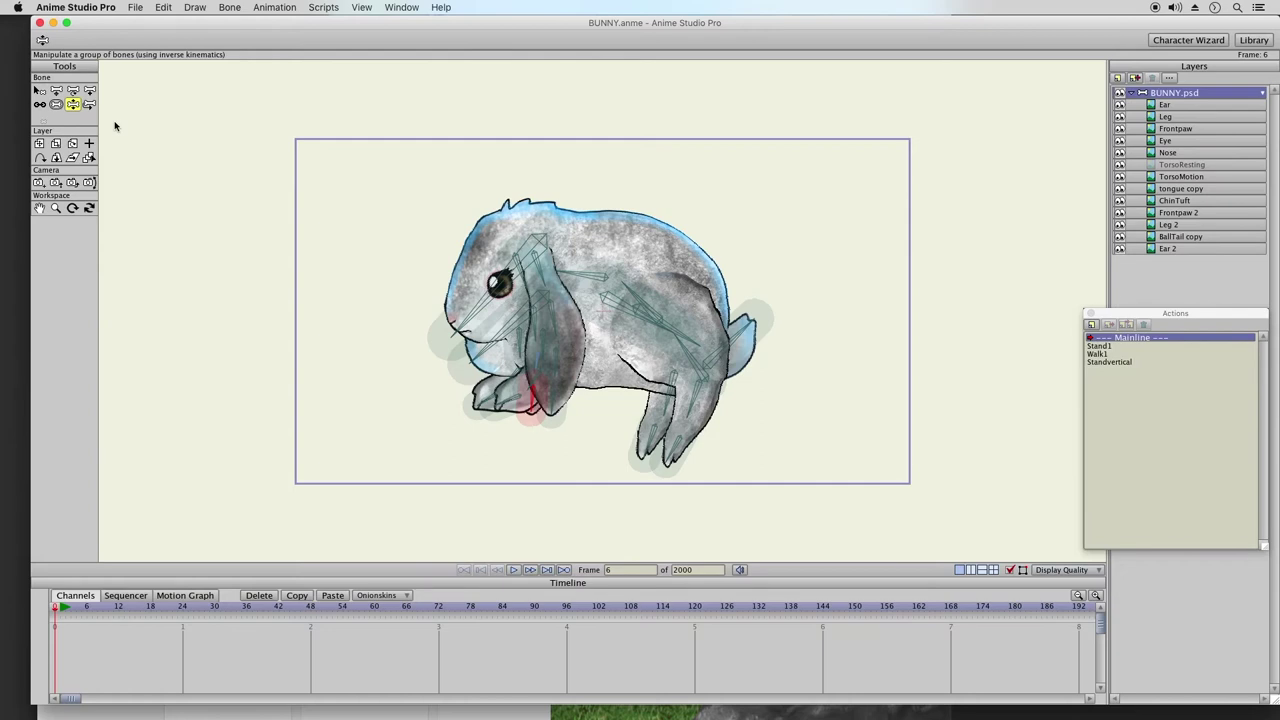
- Try raising the front spine bone's strength to about 2.36 on the Mainline, and check the Standvertical pose at frame 6
left_click(58, 104)
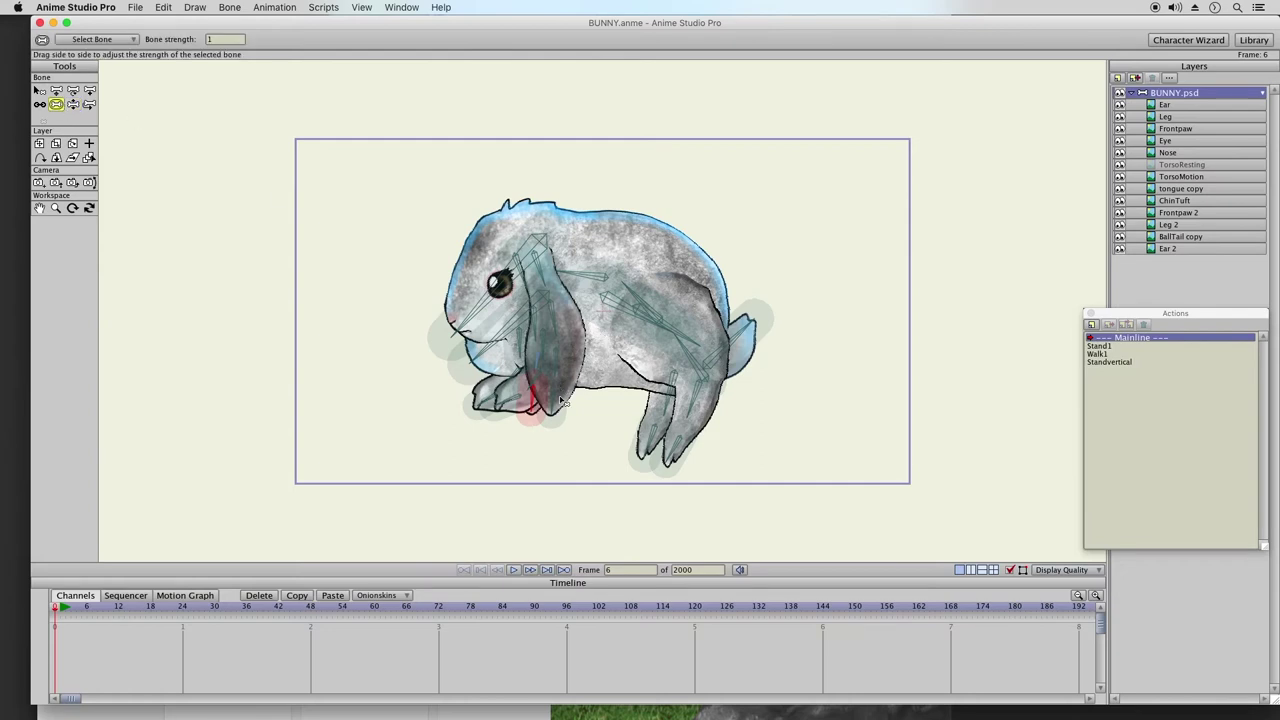
left_click(565, 330)
left_click(561, 366)
left_click(39, 91)
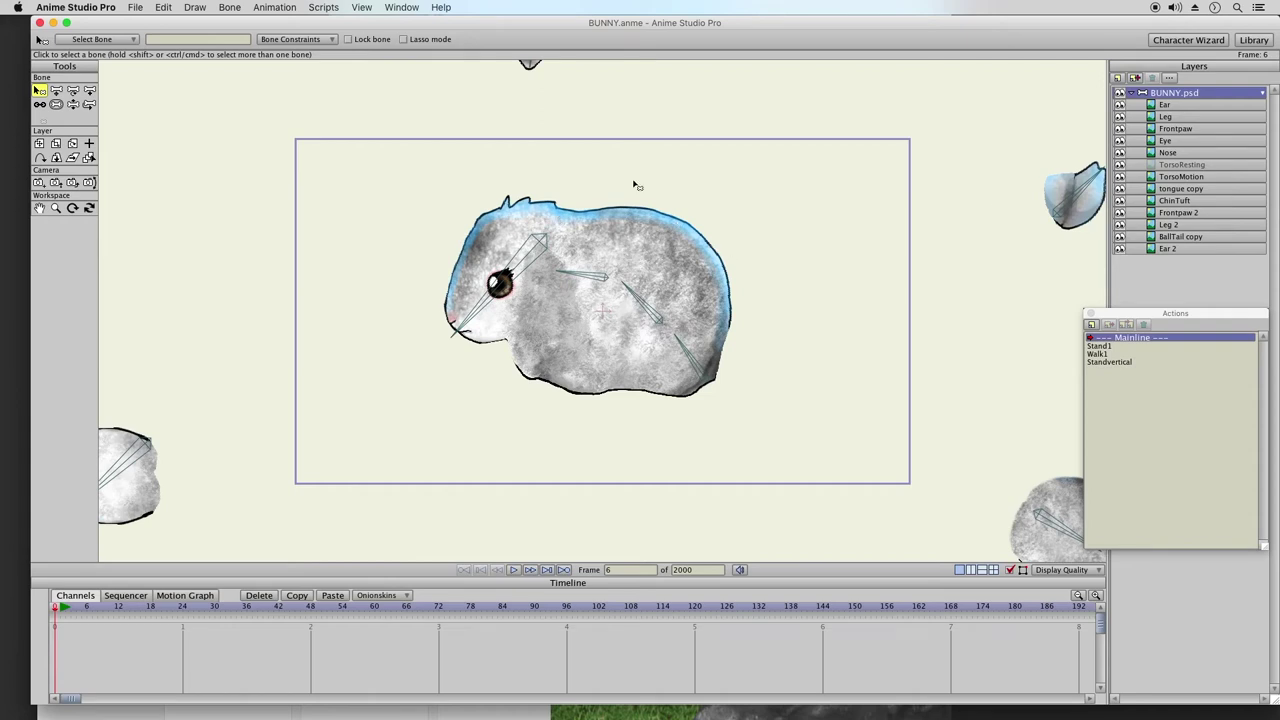
left_click(56, 104)
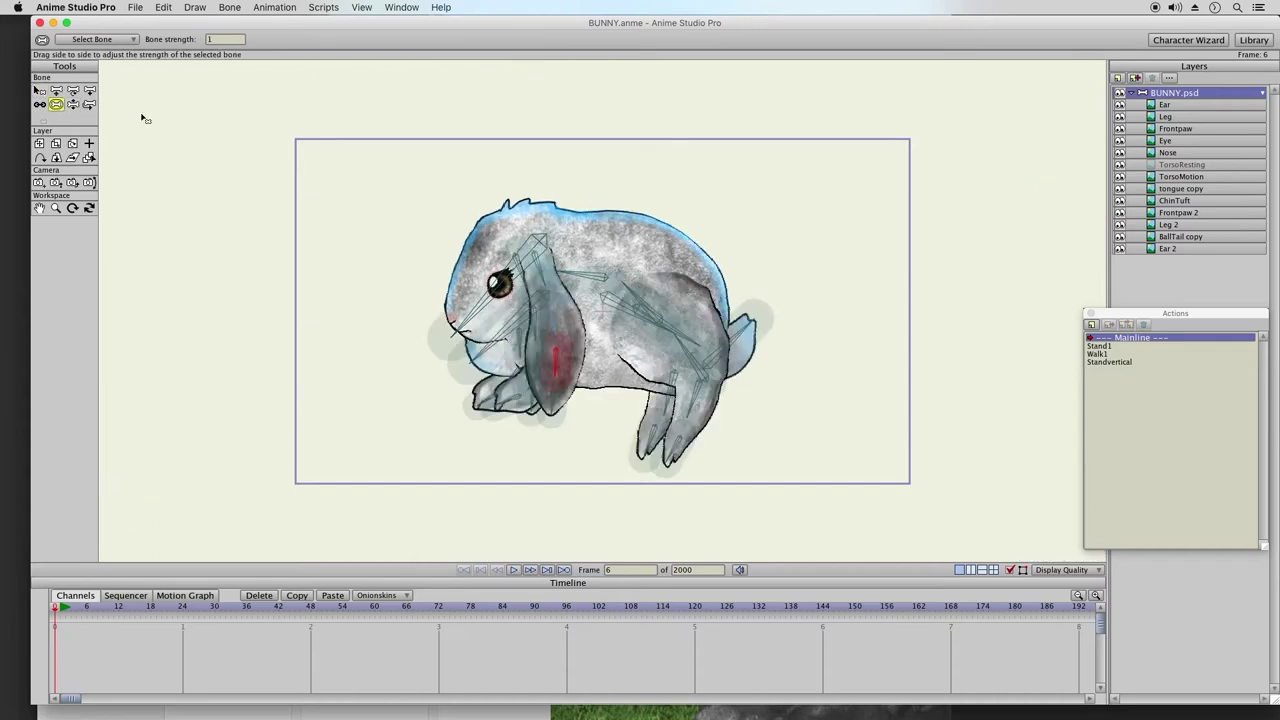
left_click(596, 274)
left_click_drag(603, 268, 724, 243)
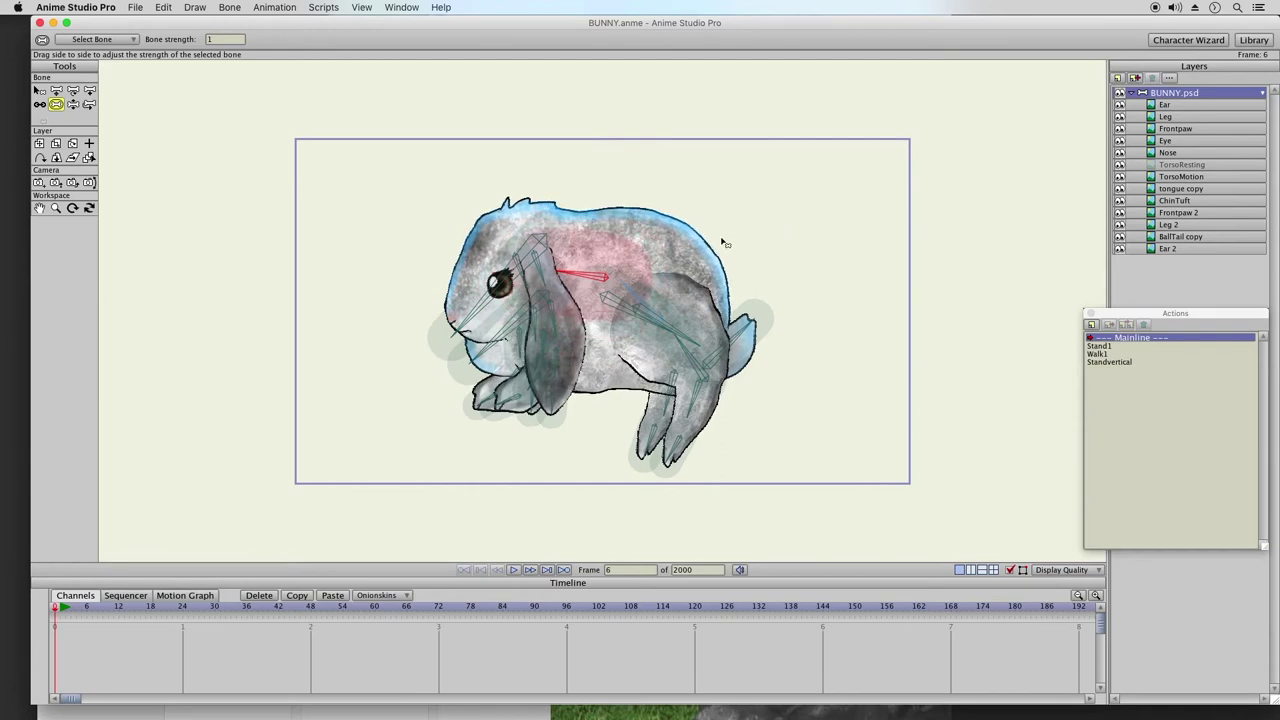
left_click_drag(724, 243, 791, 277)
left_click(1120, 362)
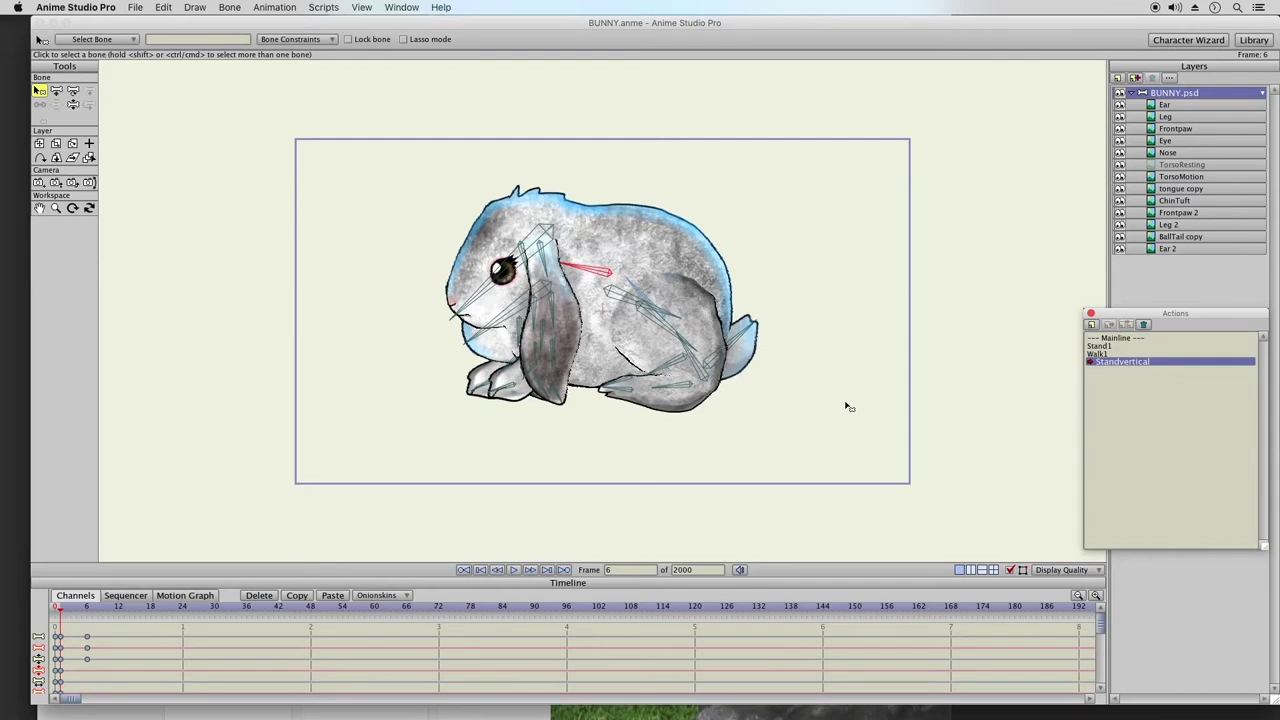
left_click(88, 610)
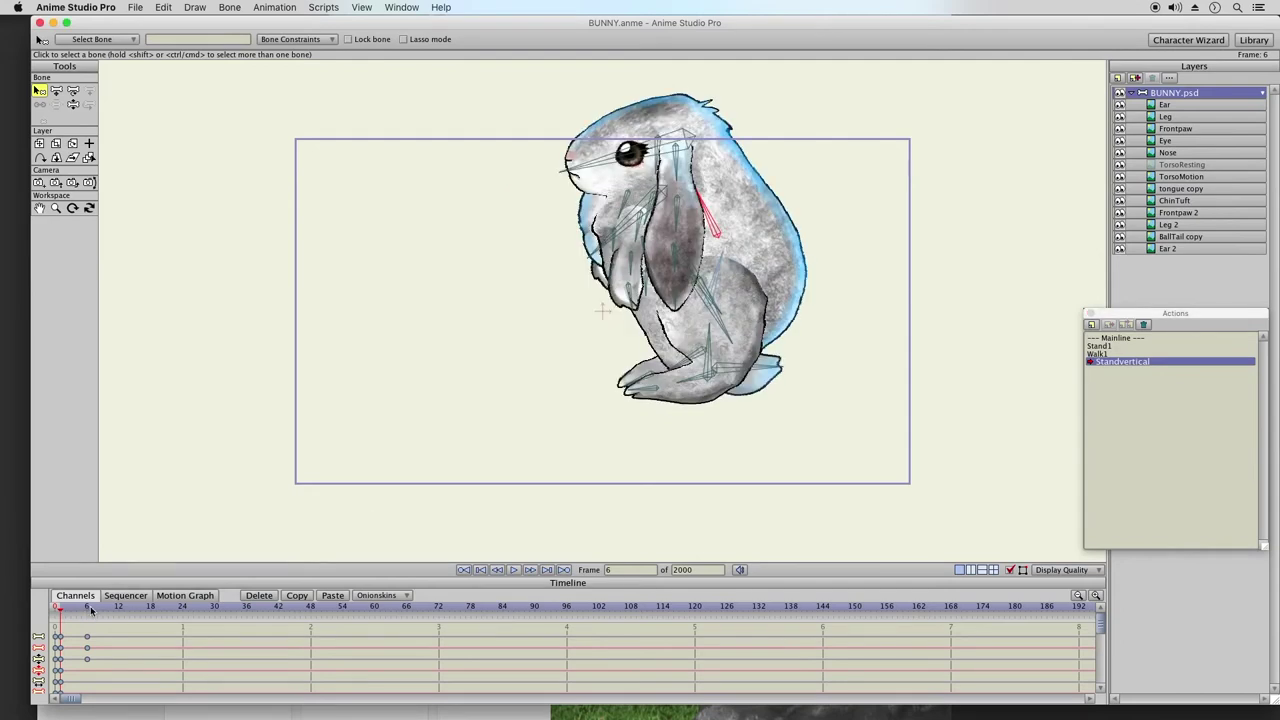
- Return to the Mainline and reduce the front spine bone's strength to about 1.2
left_click(1127, 341)
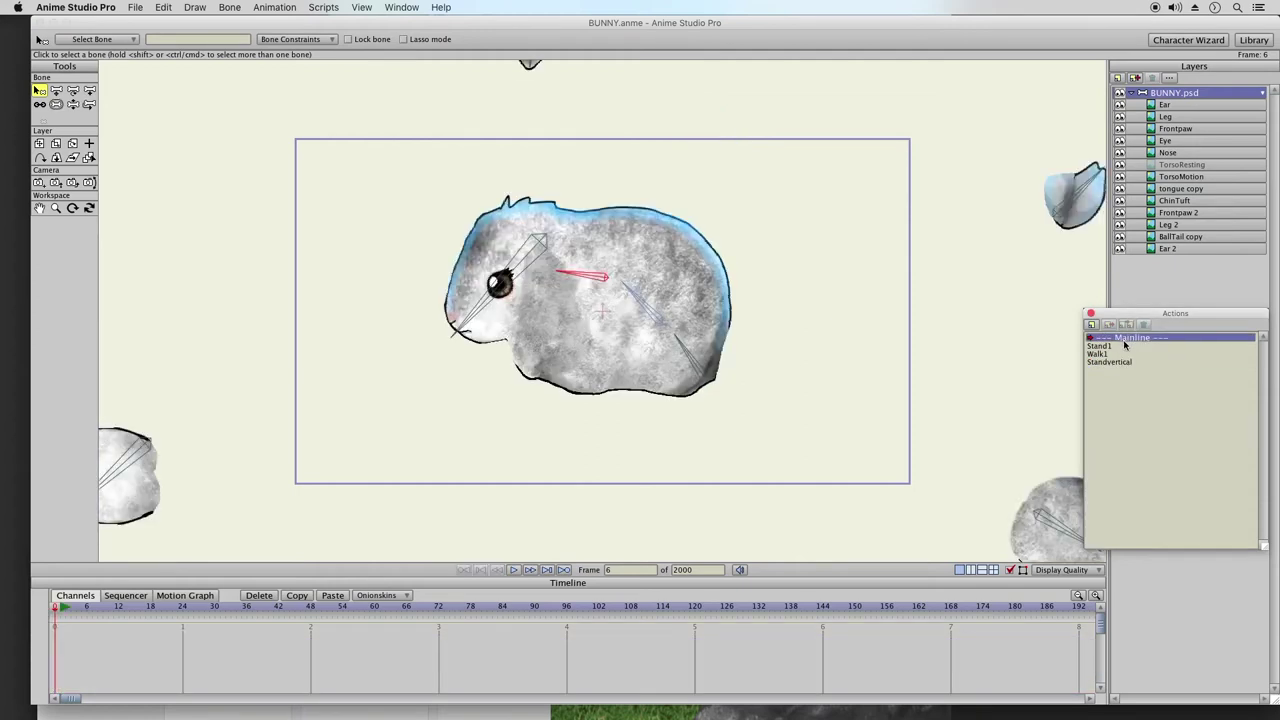
left_click(56, 104)
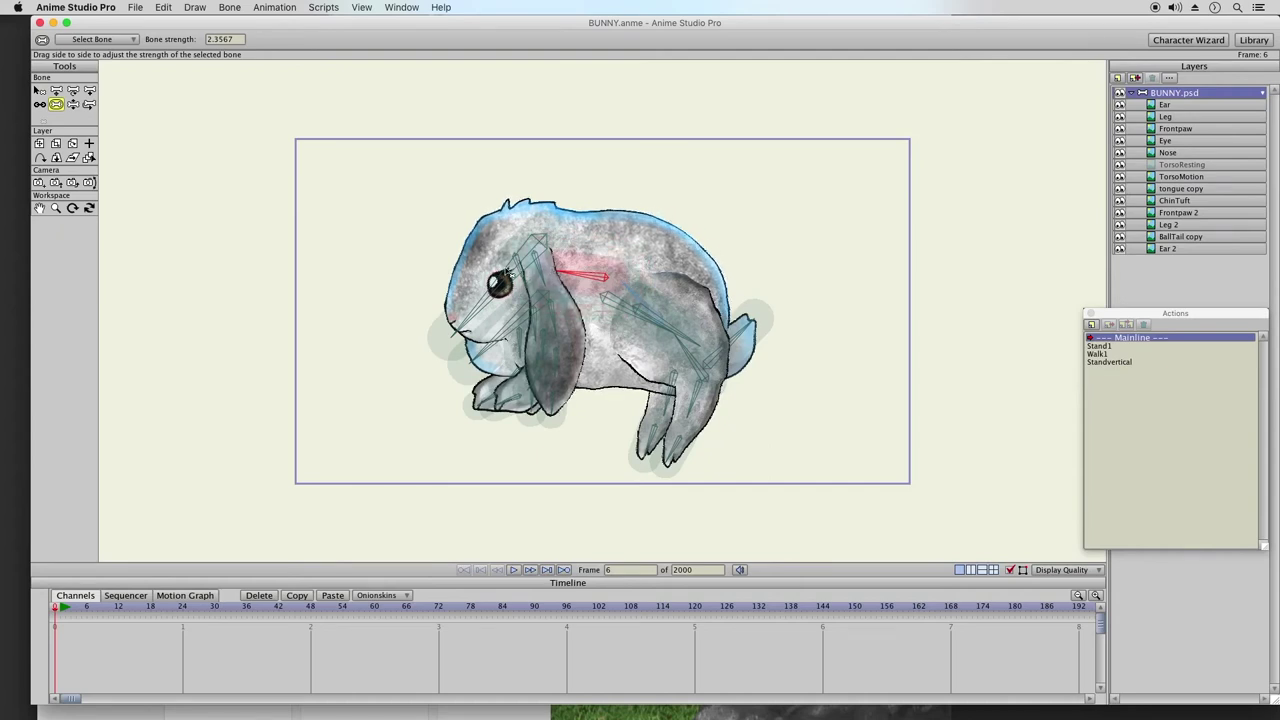
left_click_drag(615, 263, 558, 270)
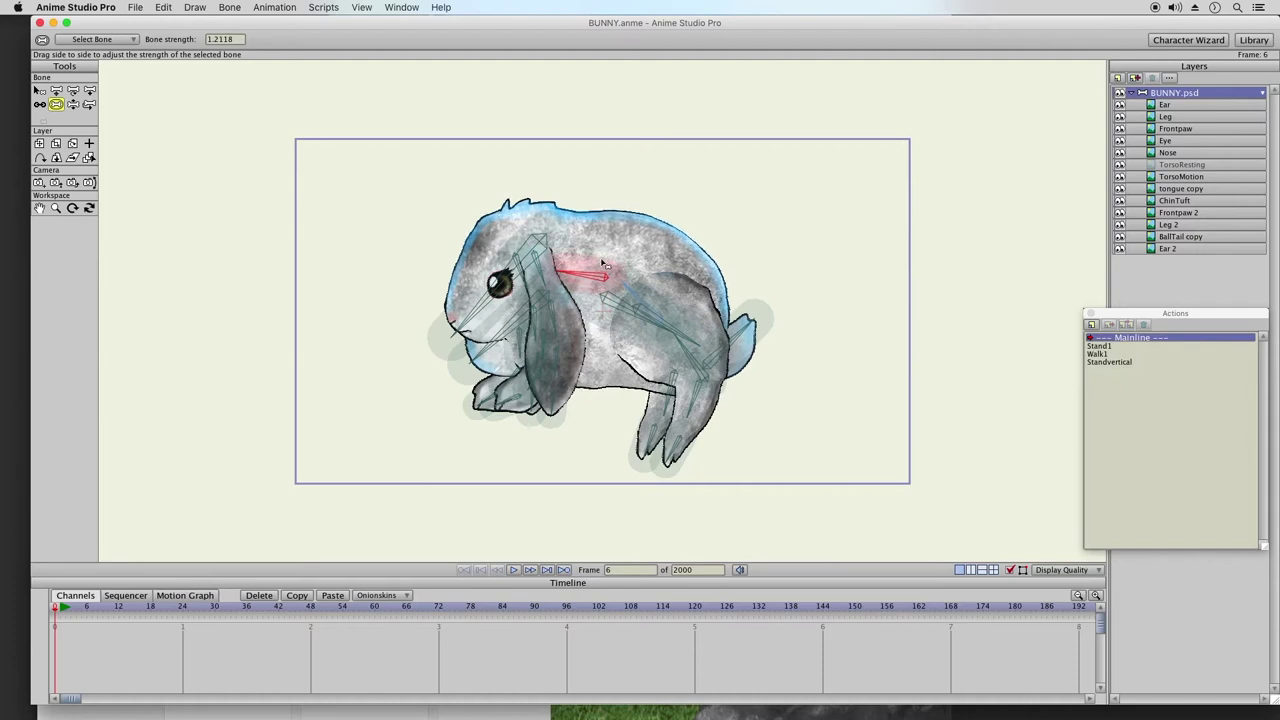
left_click(650, 298)
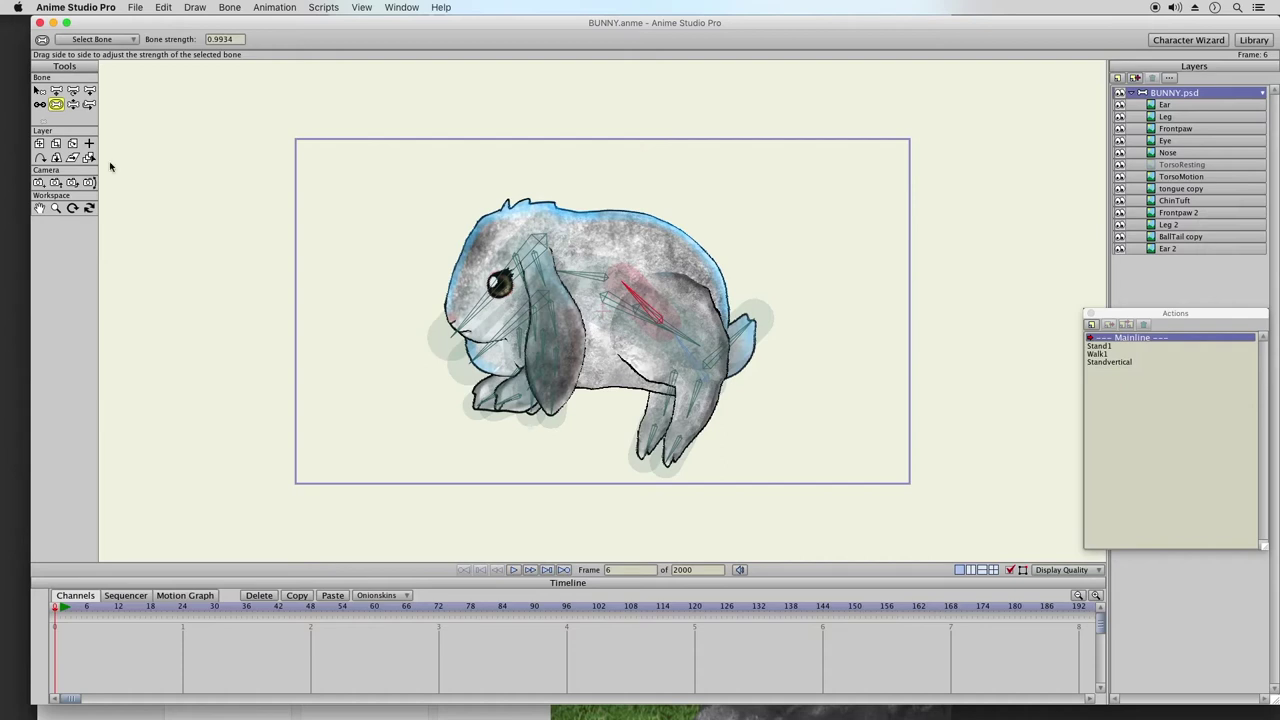
left_click(40, 90)
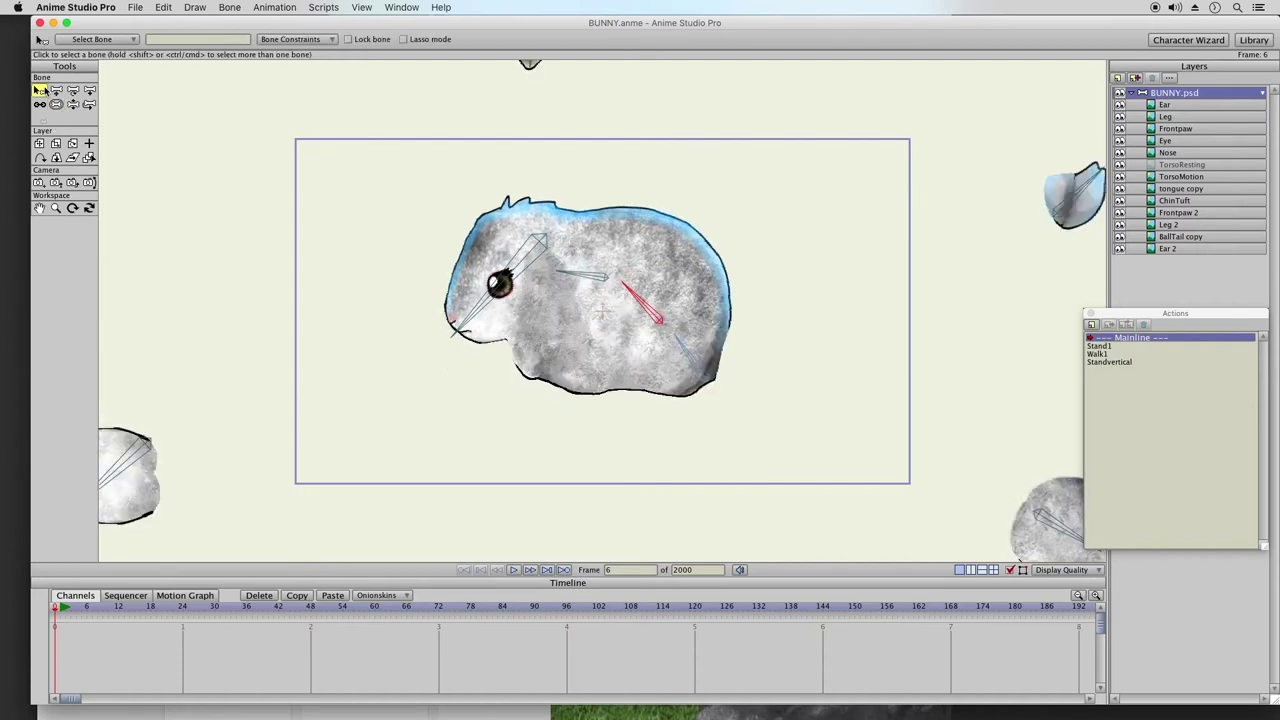
- In the Standvertical action at frame 5, rotate the front spine bone upright and tilt the bunny's head back down to roughly level
left_click(1120, 361)
double_click(1134, 361)
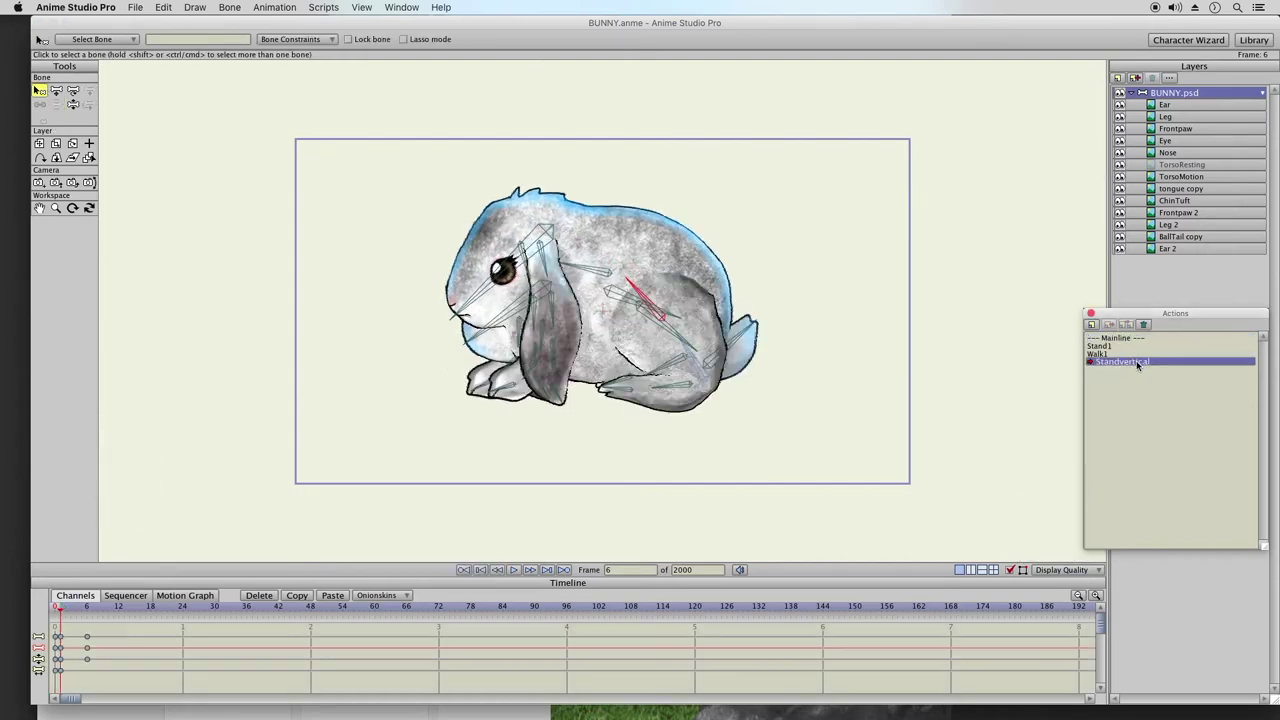
left_click_drag(62, 610, 82, 614)
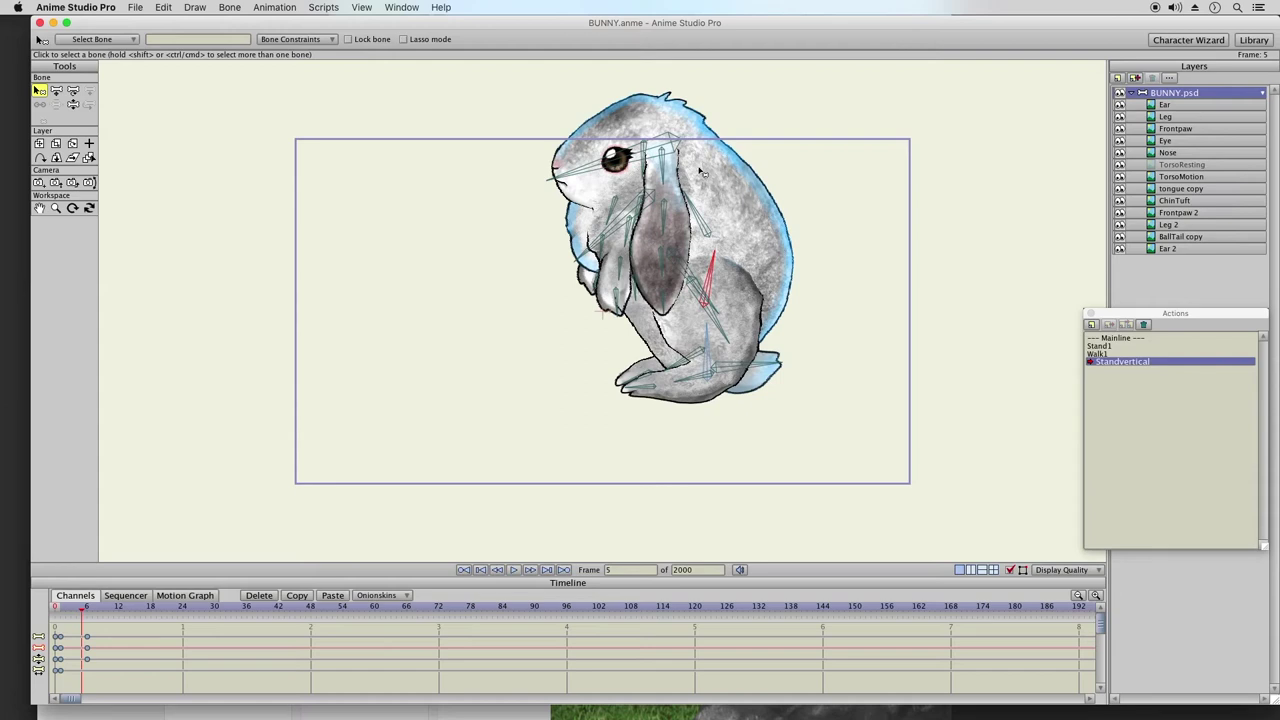
left_click(73, 104)
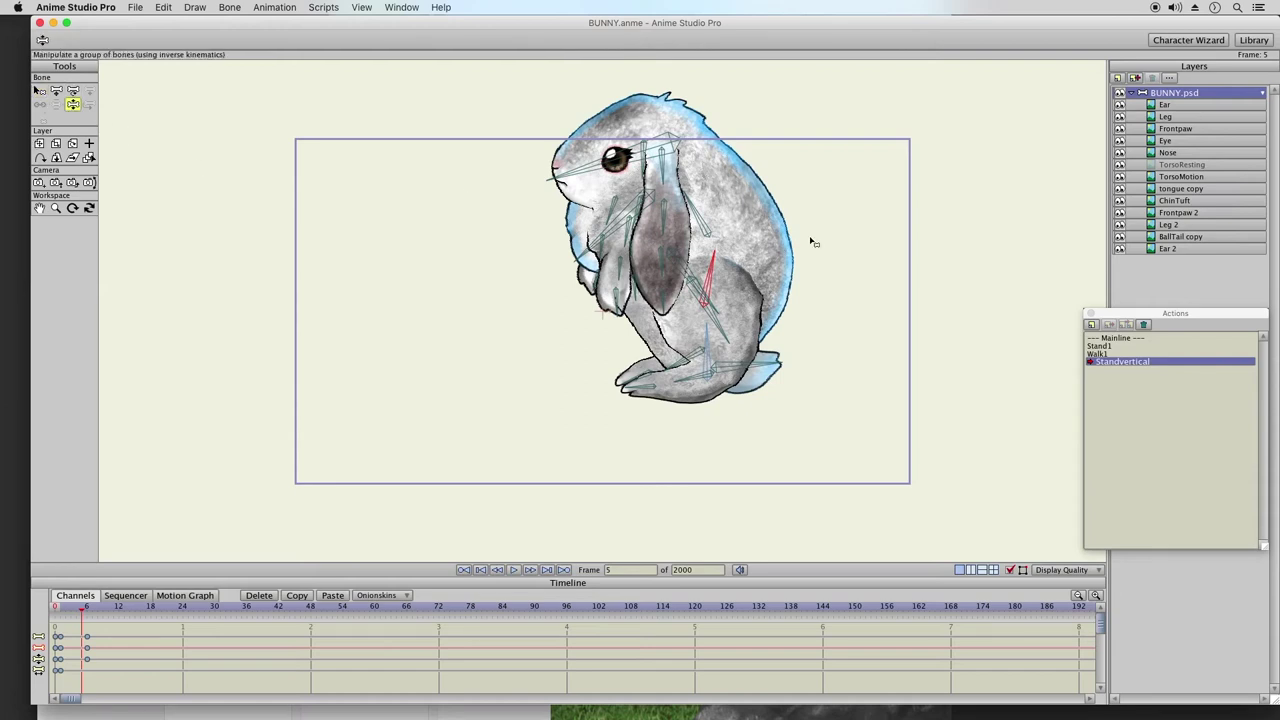
left_click_drag(697, 218, 726, 138)
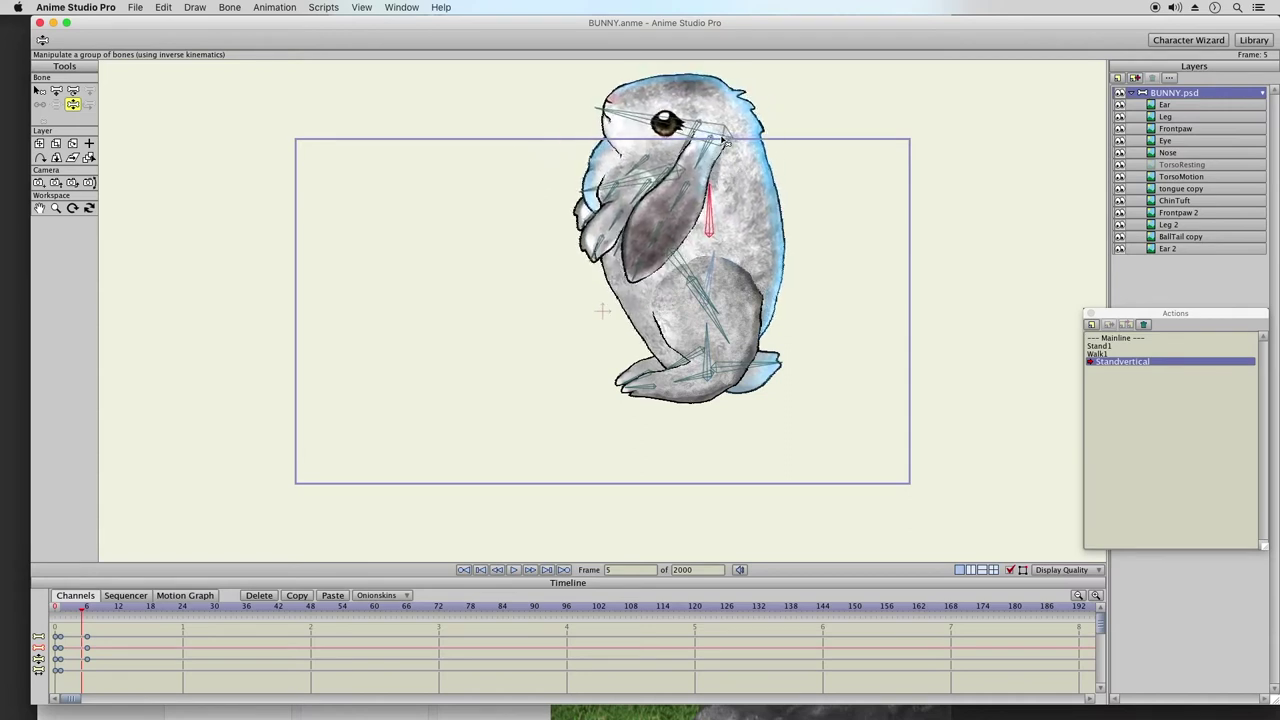
left_click_drag(643, 117, 609, 163)
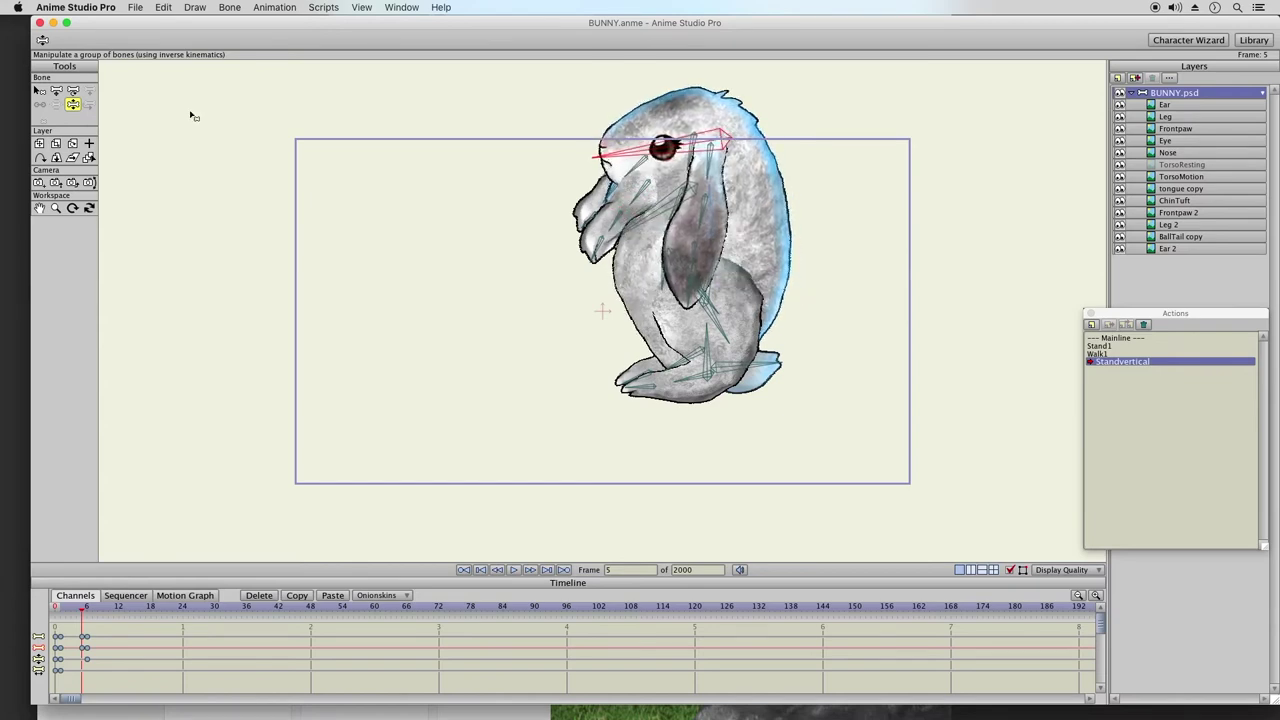
- Move the head bone up and forward at frame 5, to about X 1.58, Y 0.05
left_click(56, 91)
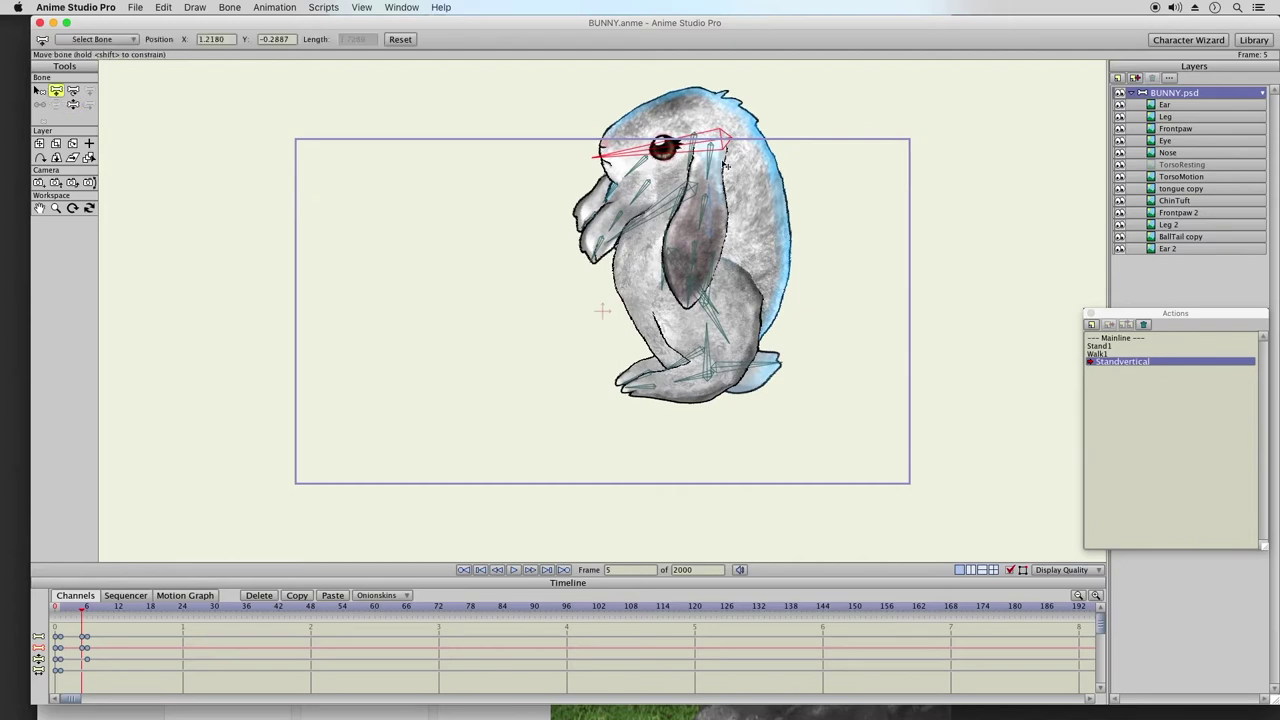
left_click_drag(731, 147, 712, 115)
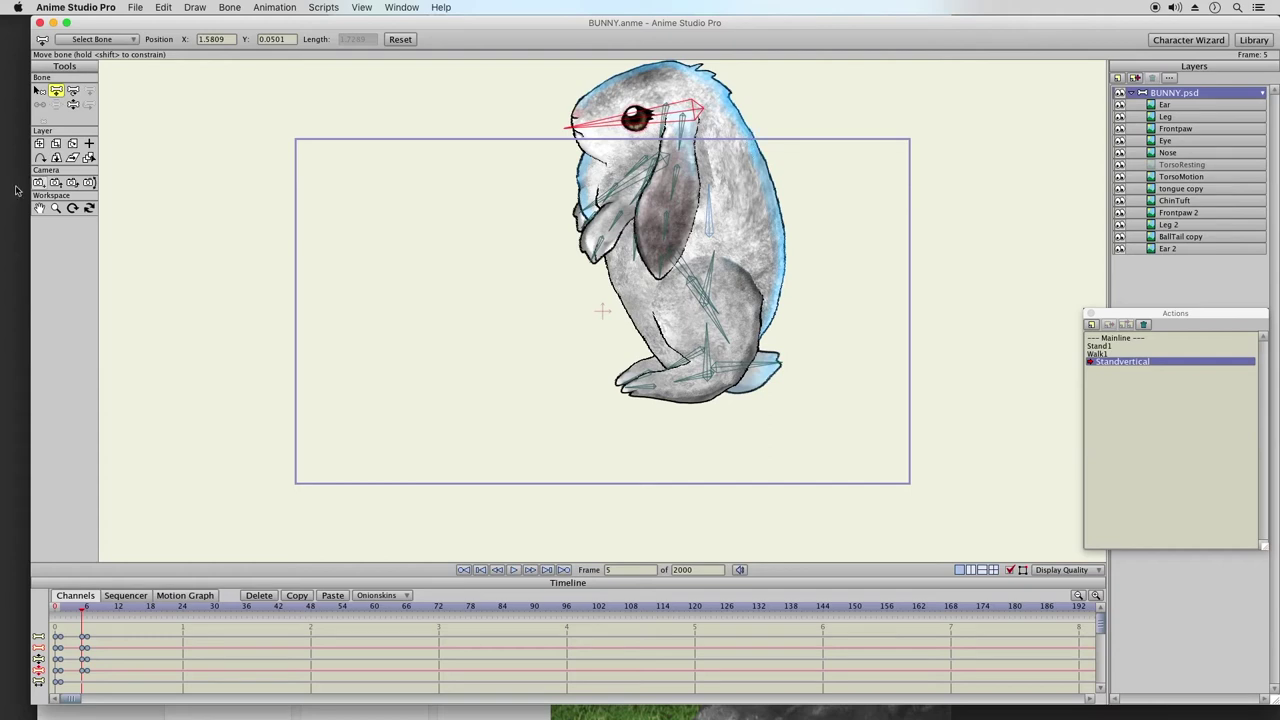
left_click(72, 104)
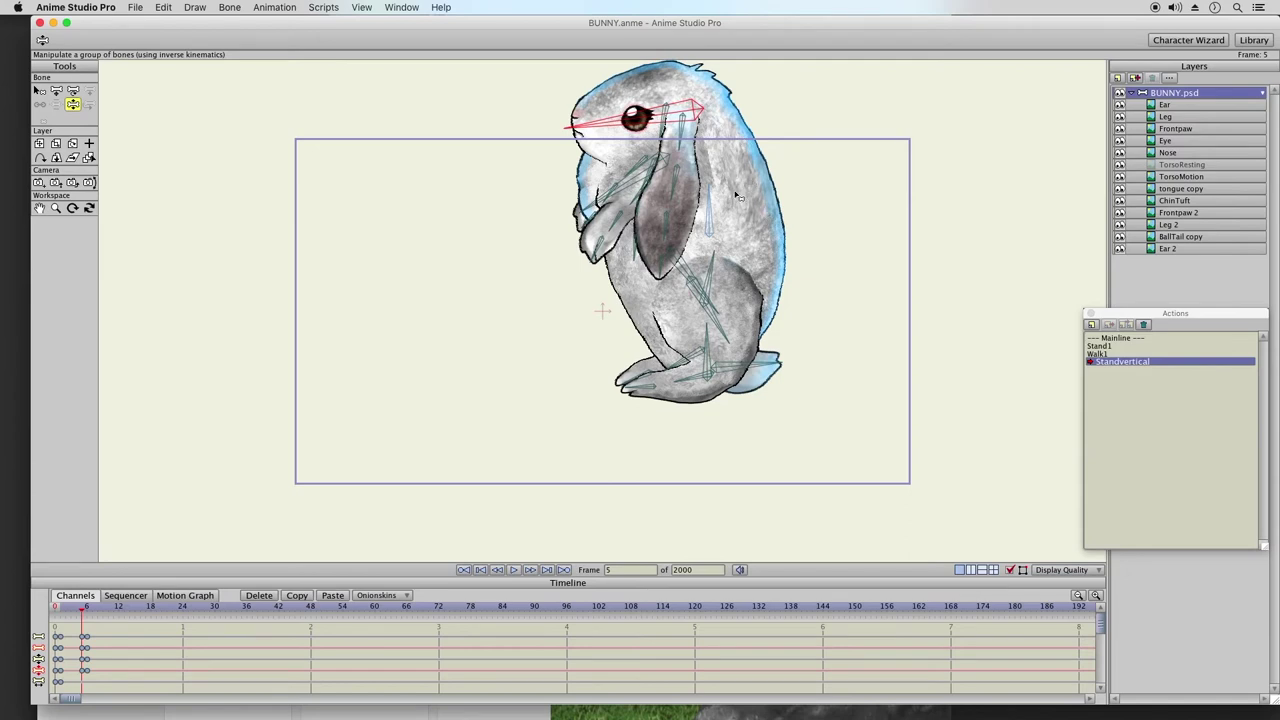
left_click(772, 370)
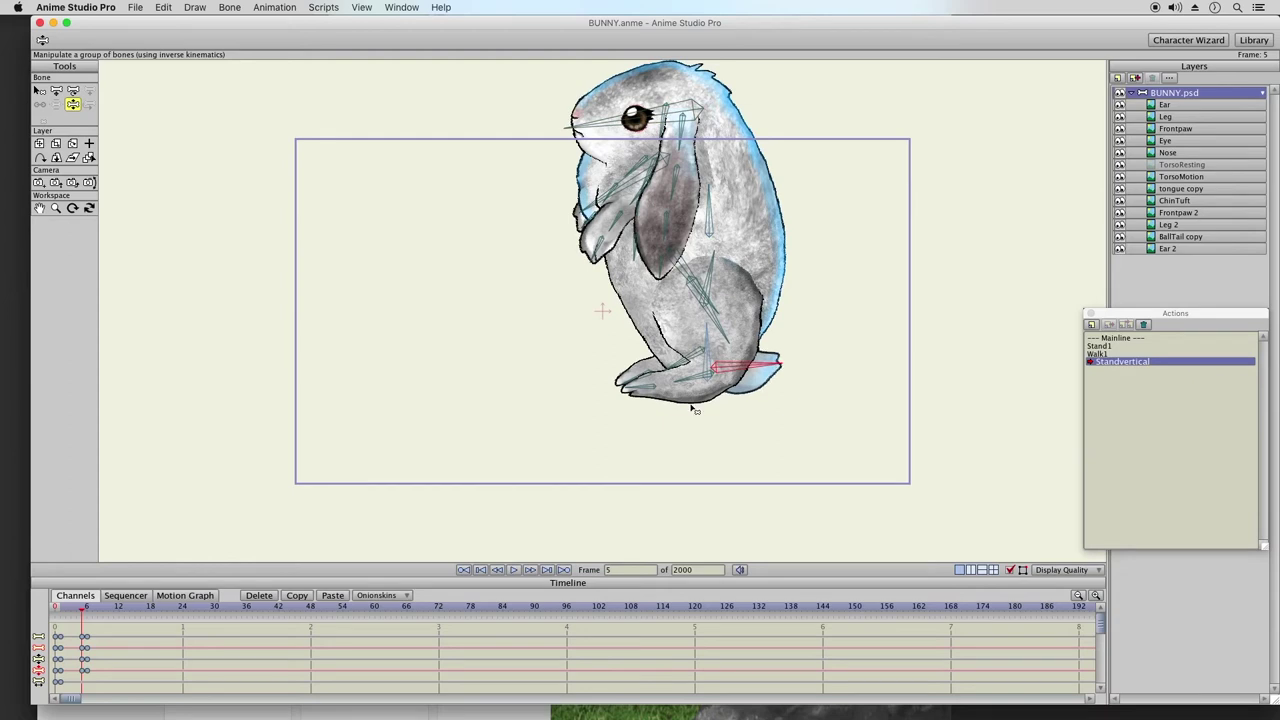
- Copy the frame 5 keyframes of the stretched upright pose and paste them at frame 12
left_click(86, 612)
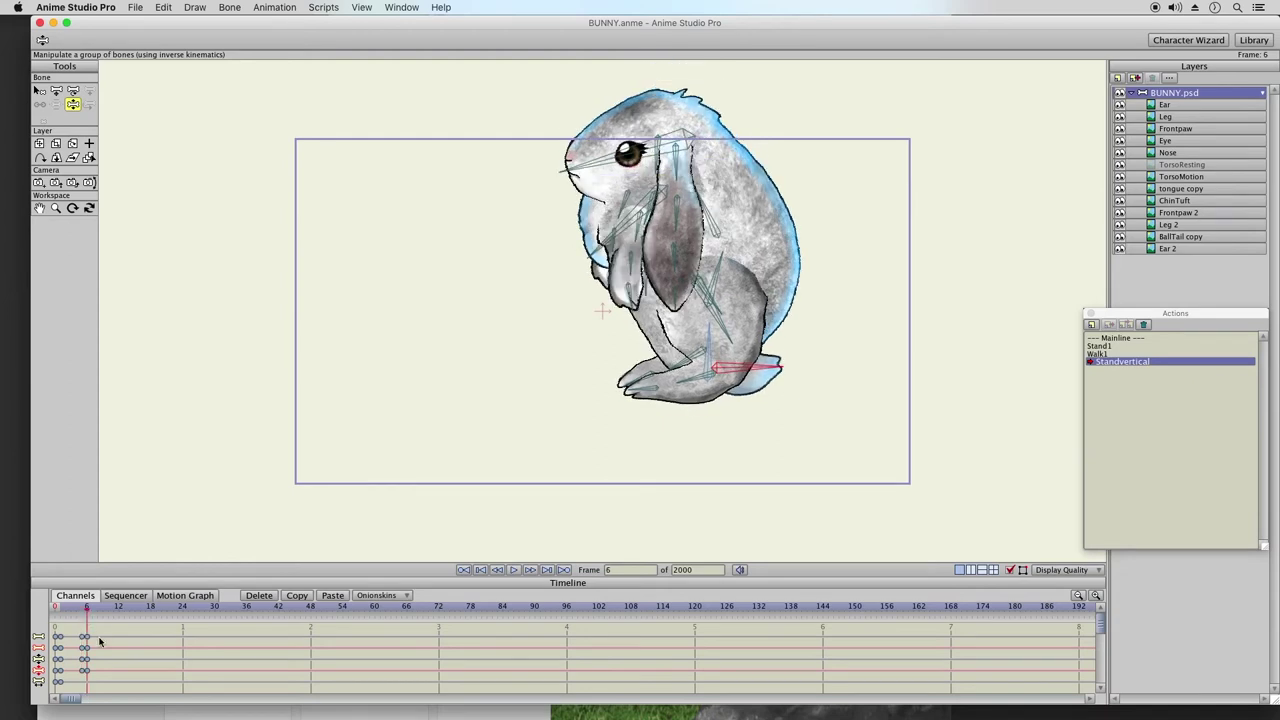
left_click(82, 612)
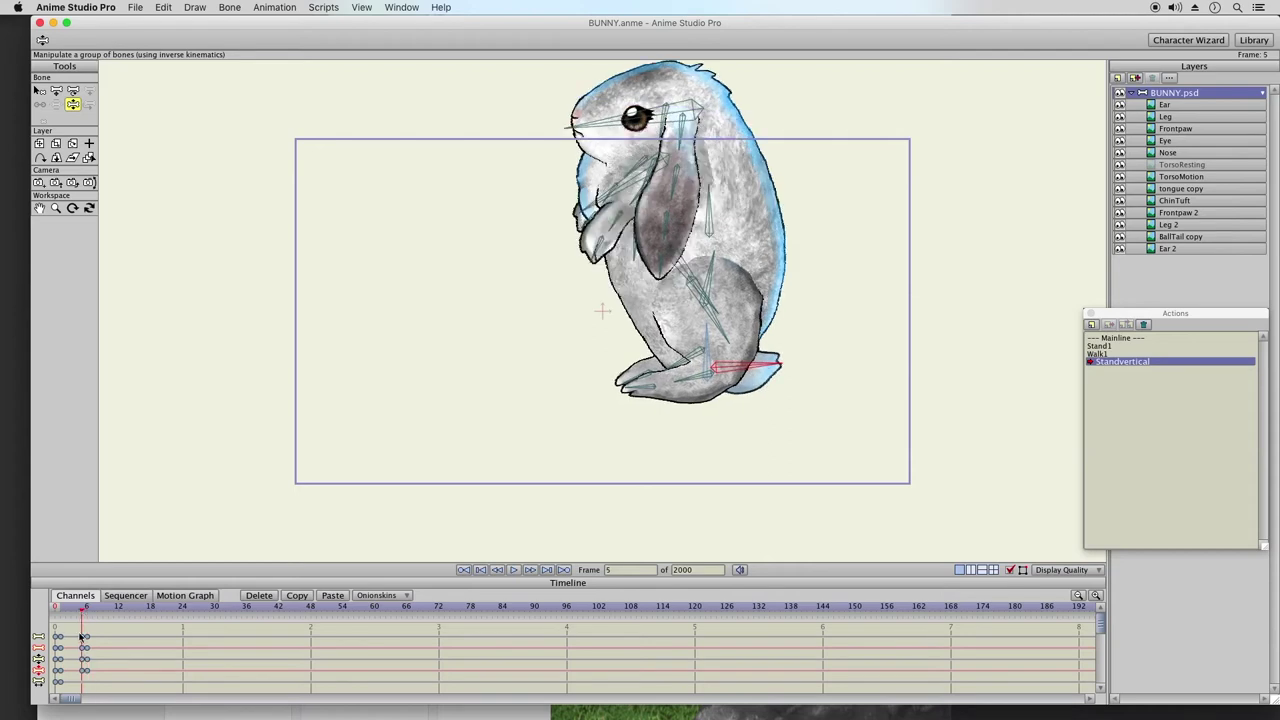
left_click_drag(76, 628, 88, 690)
left_click(296, 596)
left_click(117, 610)
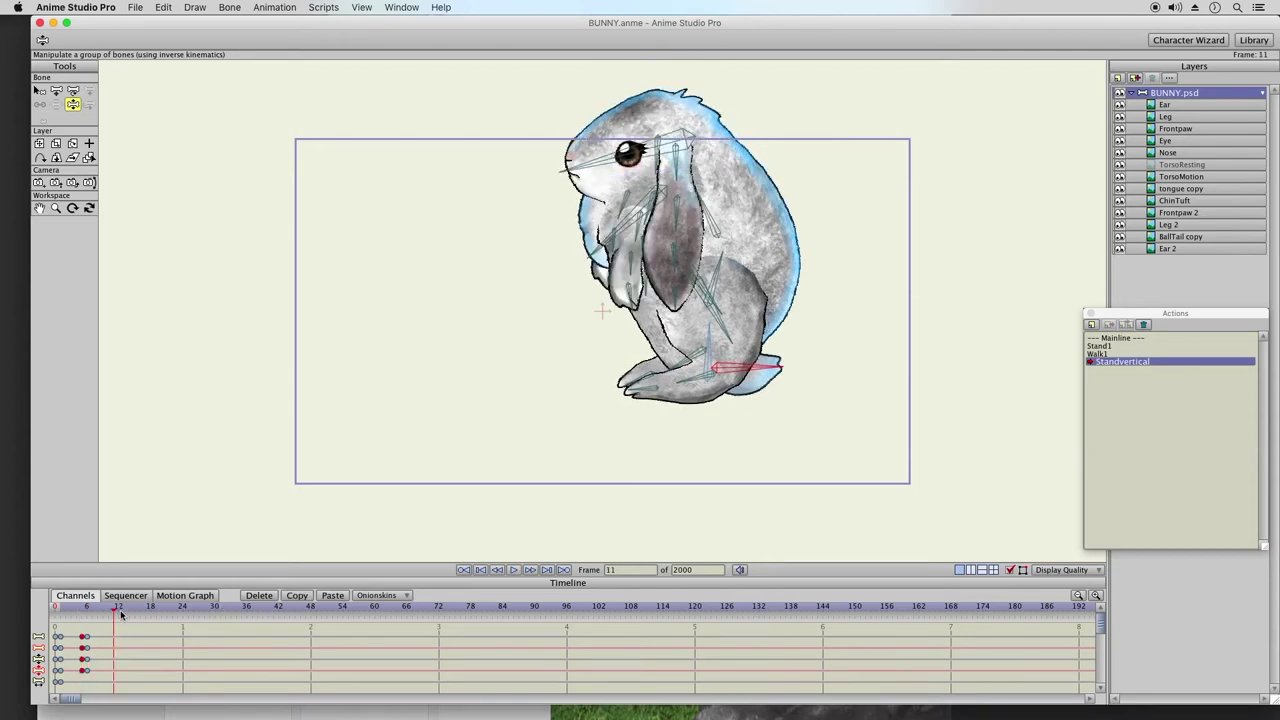
left_click(119, 610)
left_click(332, 596)
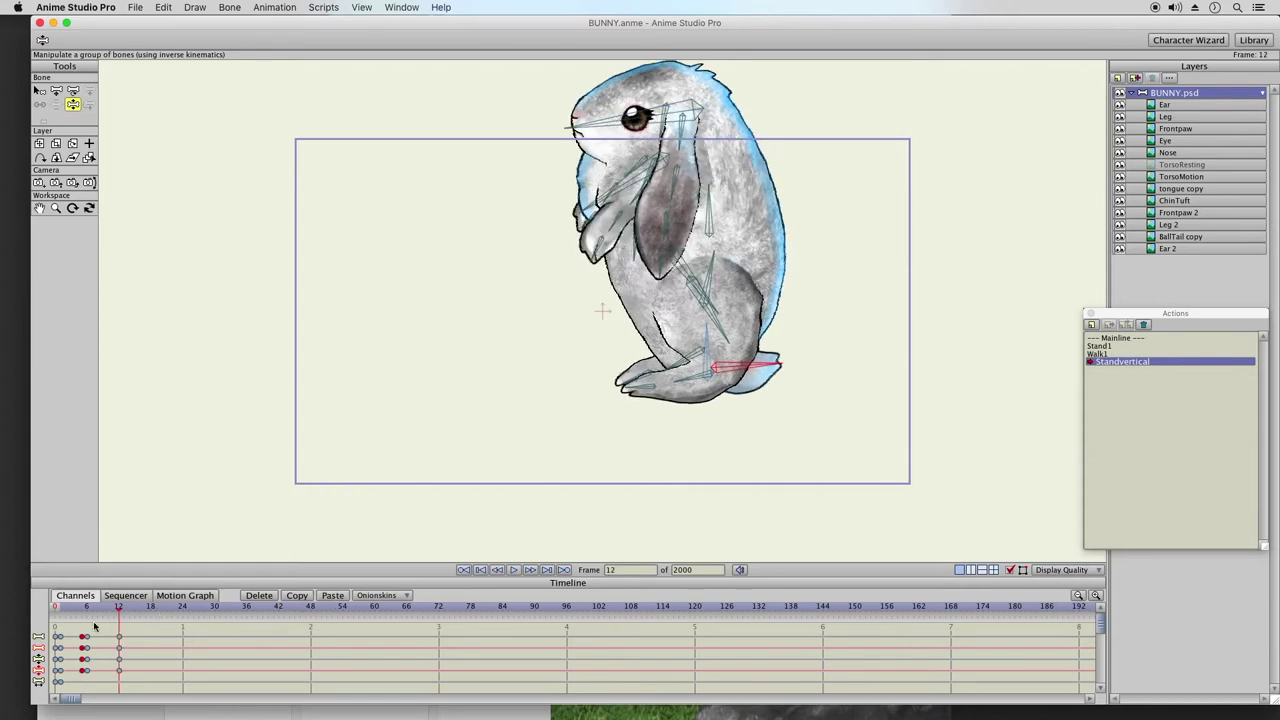
- Delete the original keyframes at frame 5
left_click_drag(80, 625, 88, 682)
left_click_drag(78, 674, 112, 624)
left_click(260, 597)
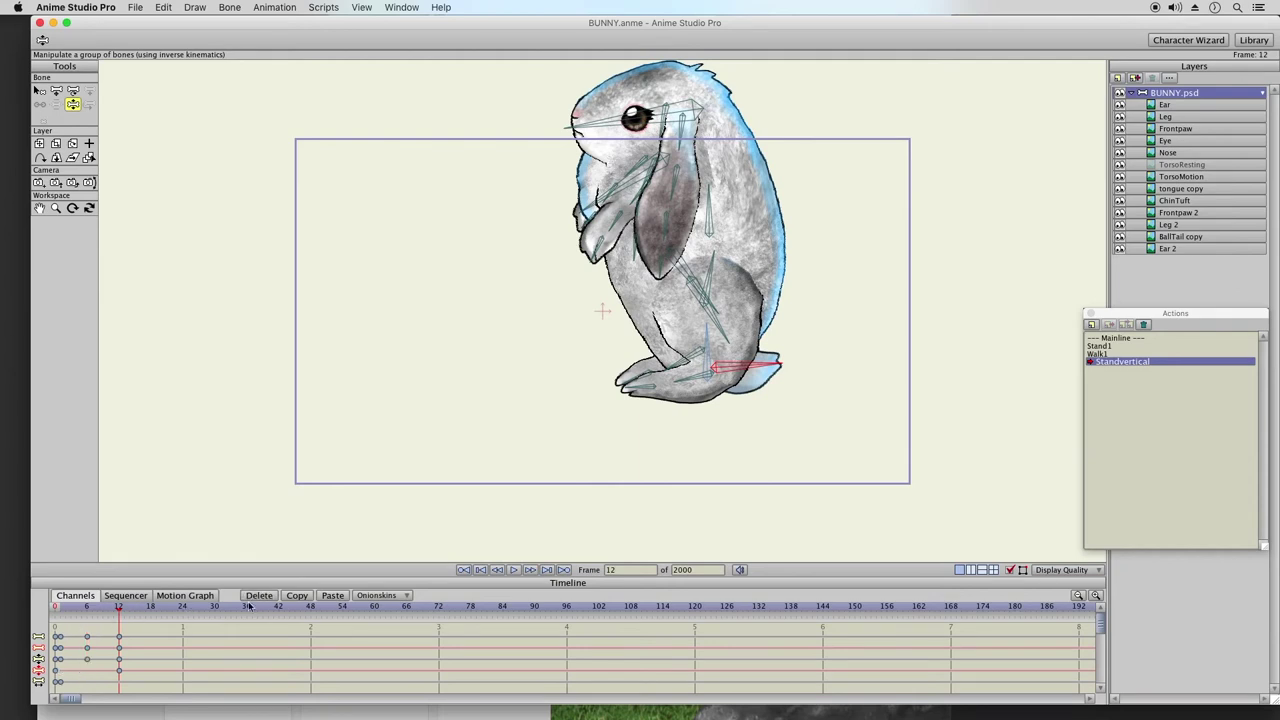
- Scrub the Standvertical action from frame 1 to frame 12 to review the rise
left_click(60, 610)
left_click_drag(70, 614, 114, 621)
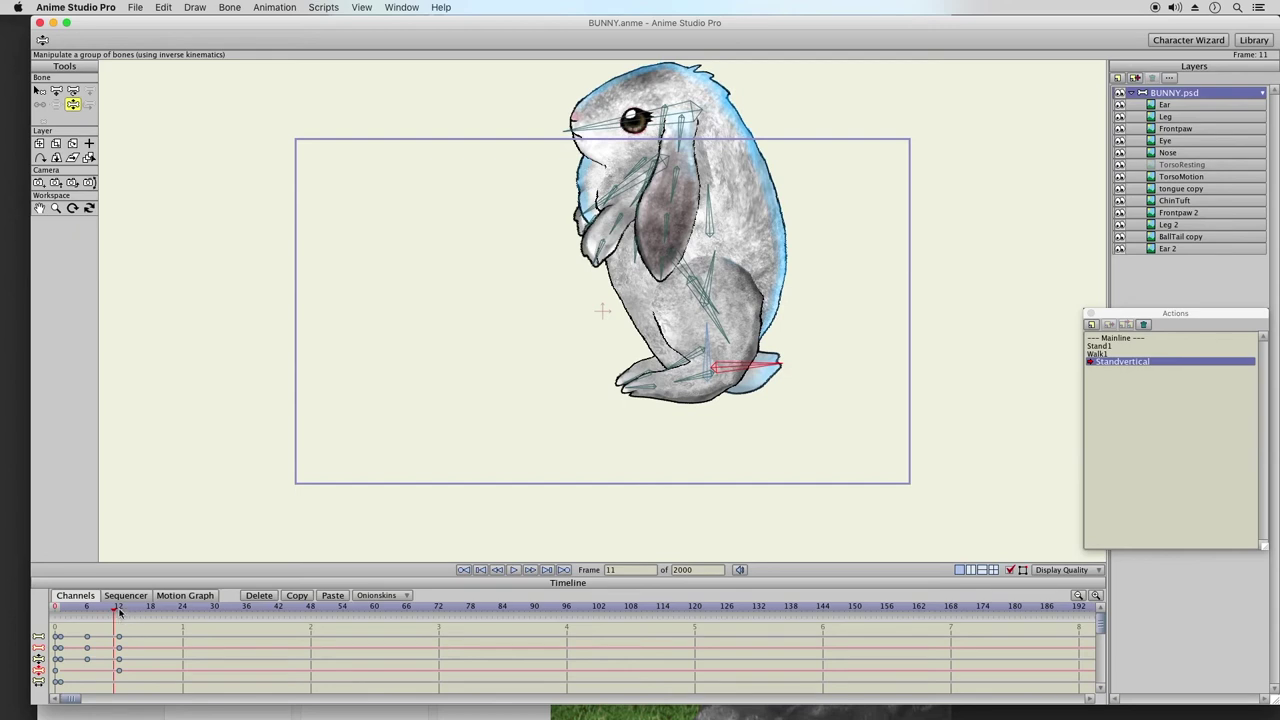
left_click(118, 609)
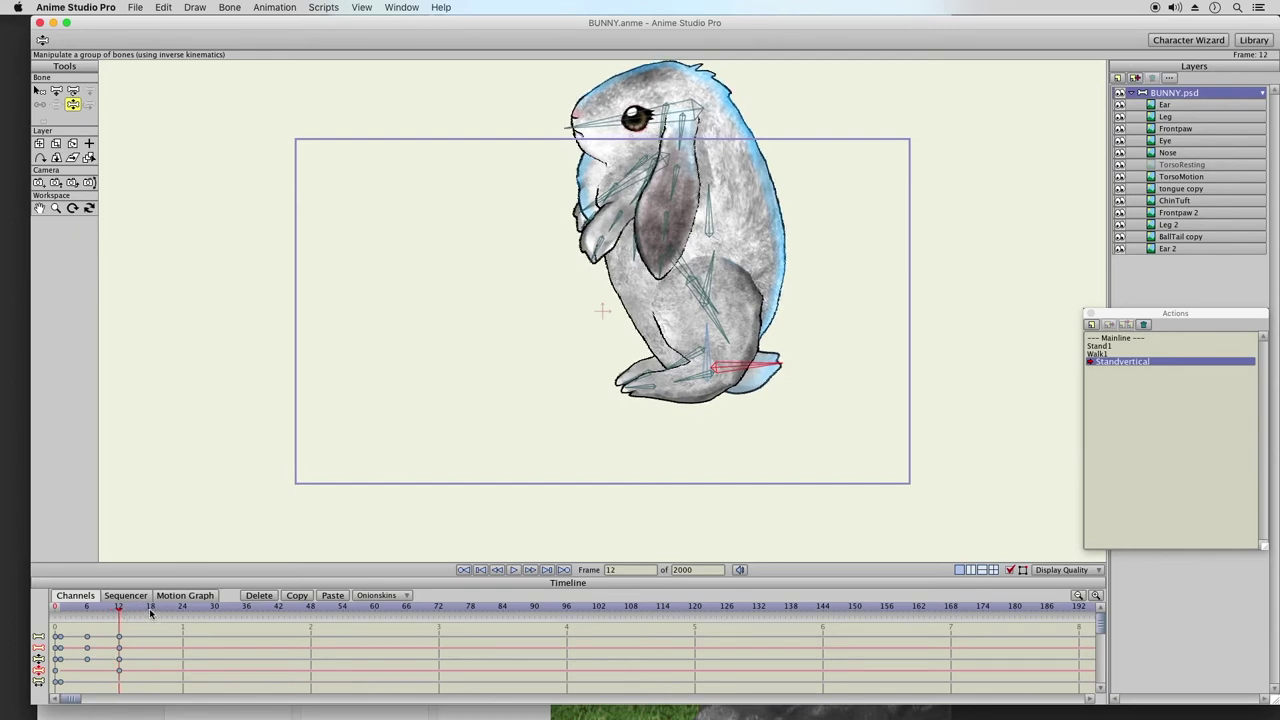
- At frame 24, shift the upper spine and head slightly back and swing the front paws down against the chest
left_click(182, 610)
left_click_drag(140, 630, 110, 684)
left_click(706, 180)
left_click_drag(707, 179, 709, 179)
left_click_drag(622, 117, 622, 117)
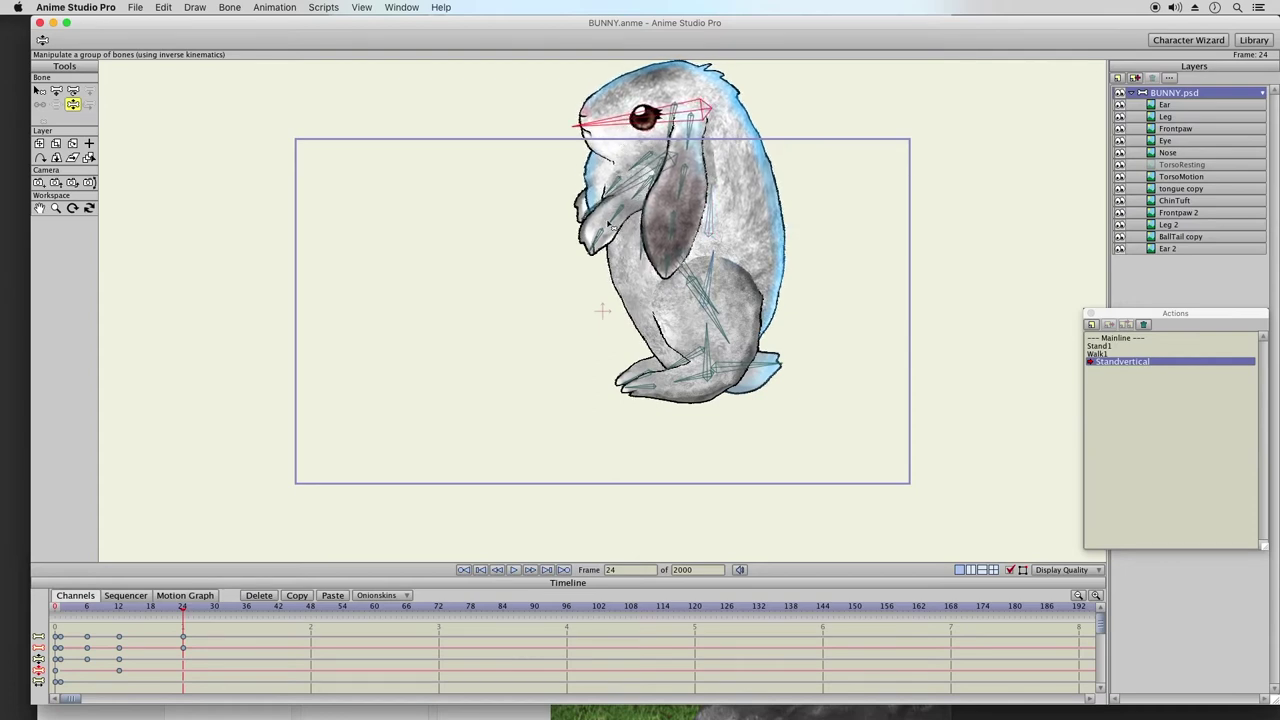
left_click(622, 263)
mouse_move(622, 263)
left_mouse_down()
mouse_move(583, 213)
mouse_move(630, 283)
left_mouse_up()
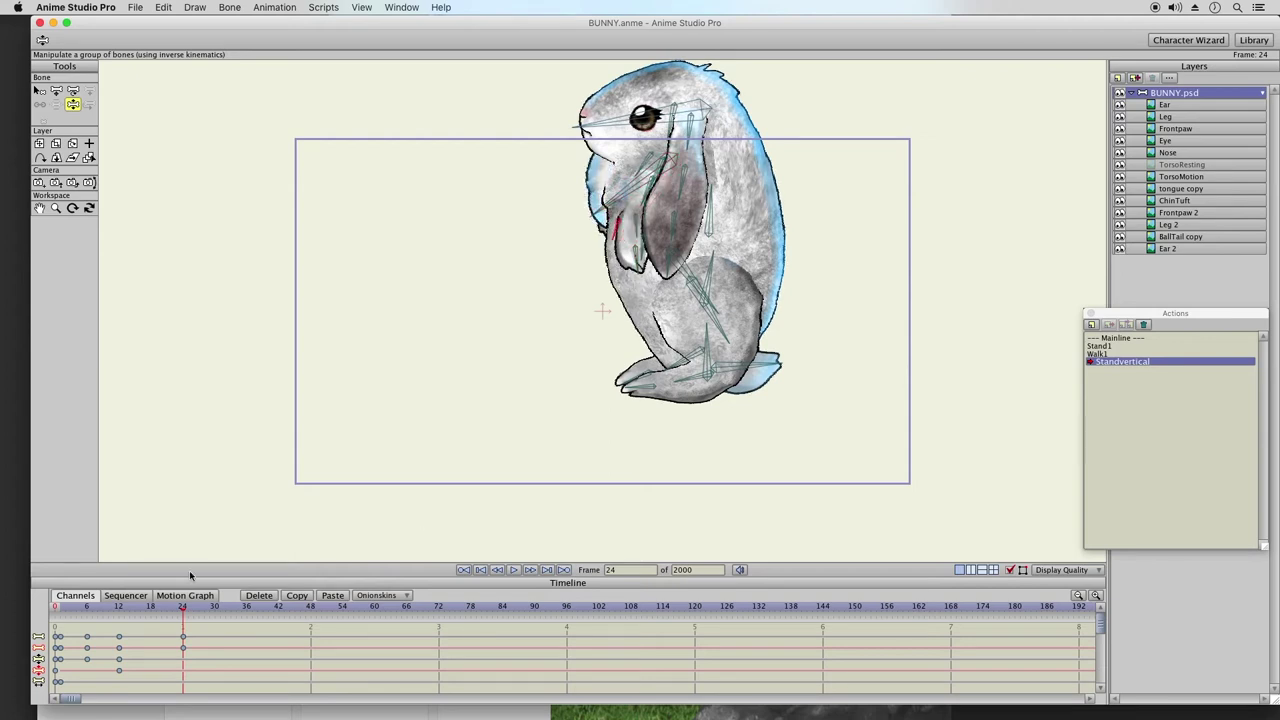
- Pose the front paw at frame 12 and swing the near ear backward, adjusting the far ear's bone as well
left_click_drag(121, 610, 167, 616)
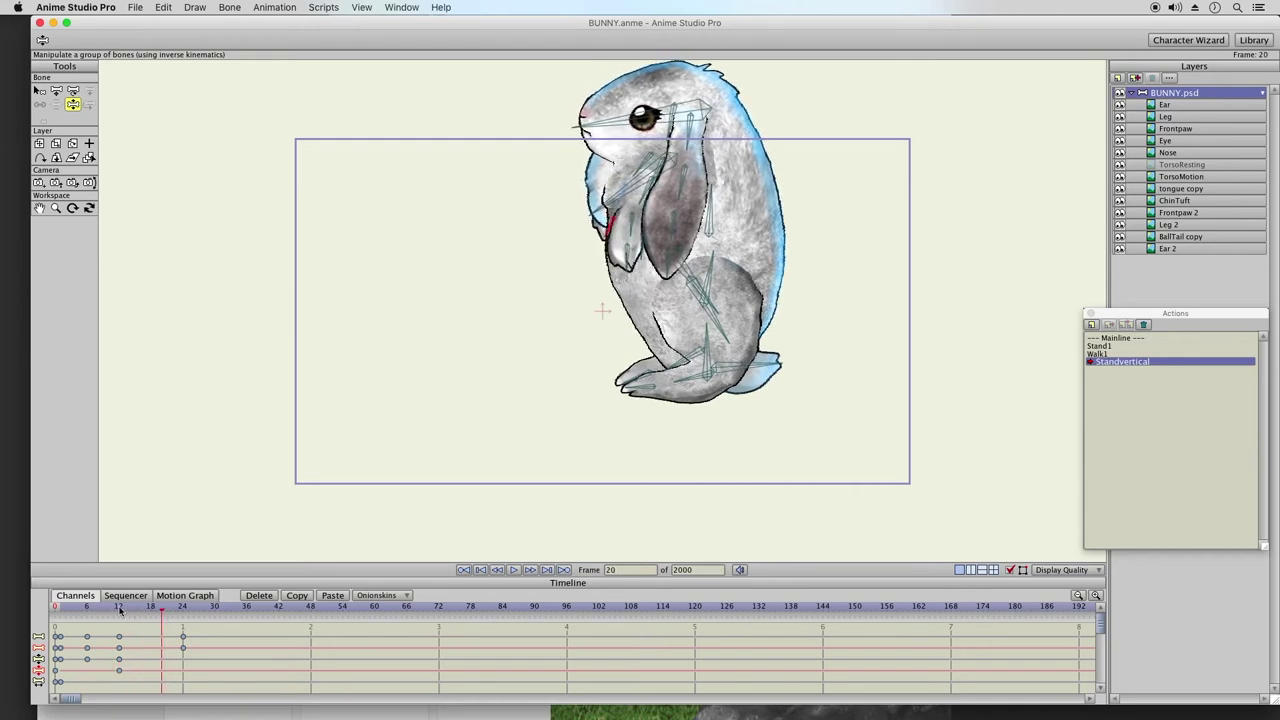
left_click(118, 612)
mouse_move(600, 262)
left_mouse_down()
mouse_move(586, 230)
mouse_move(598, 265)
left_mouse_up()
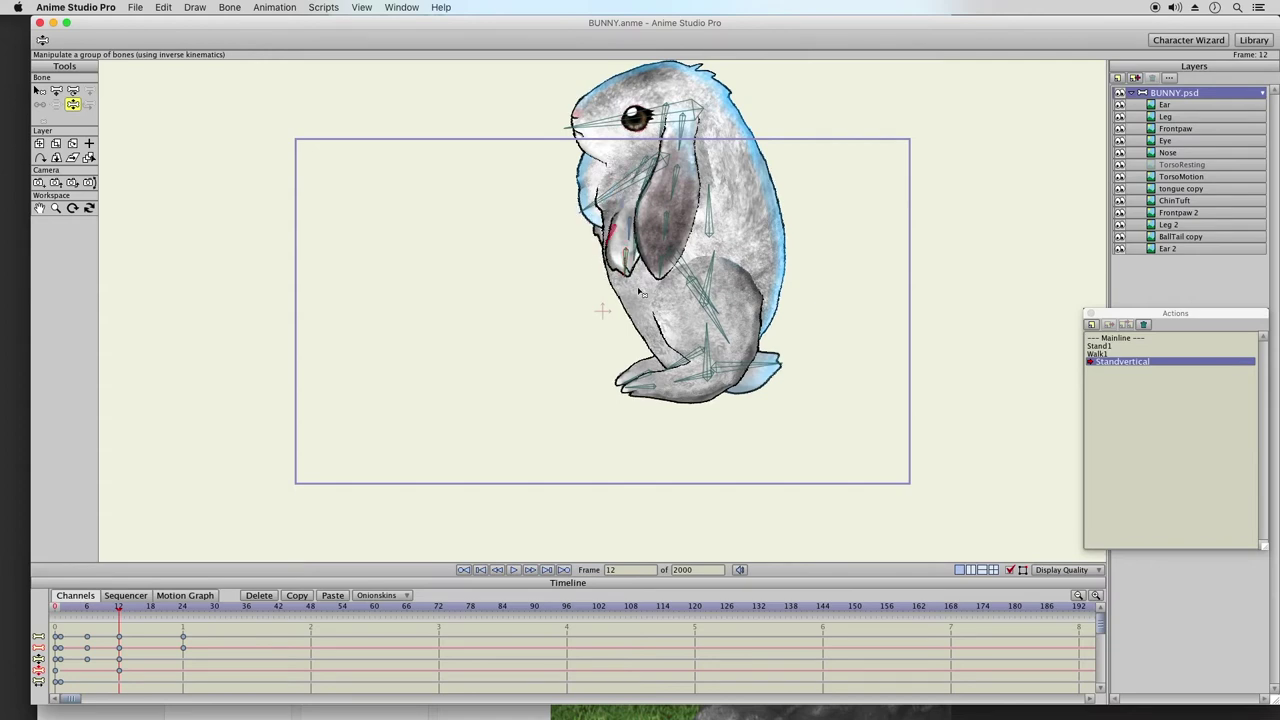
left_click_drag(667, 264, 712, 333)
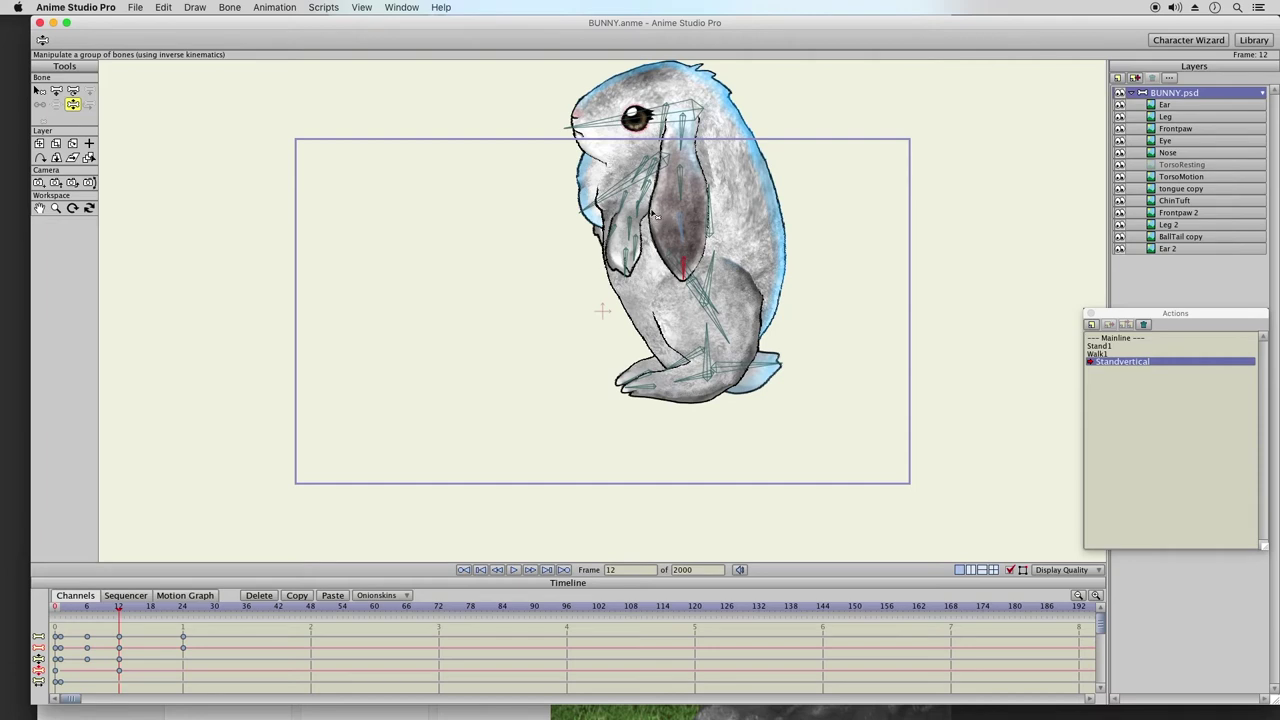
left_click_drag(660, 200, 639, 259)
left_click(673, 245)
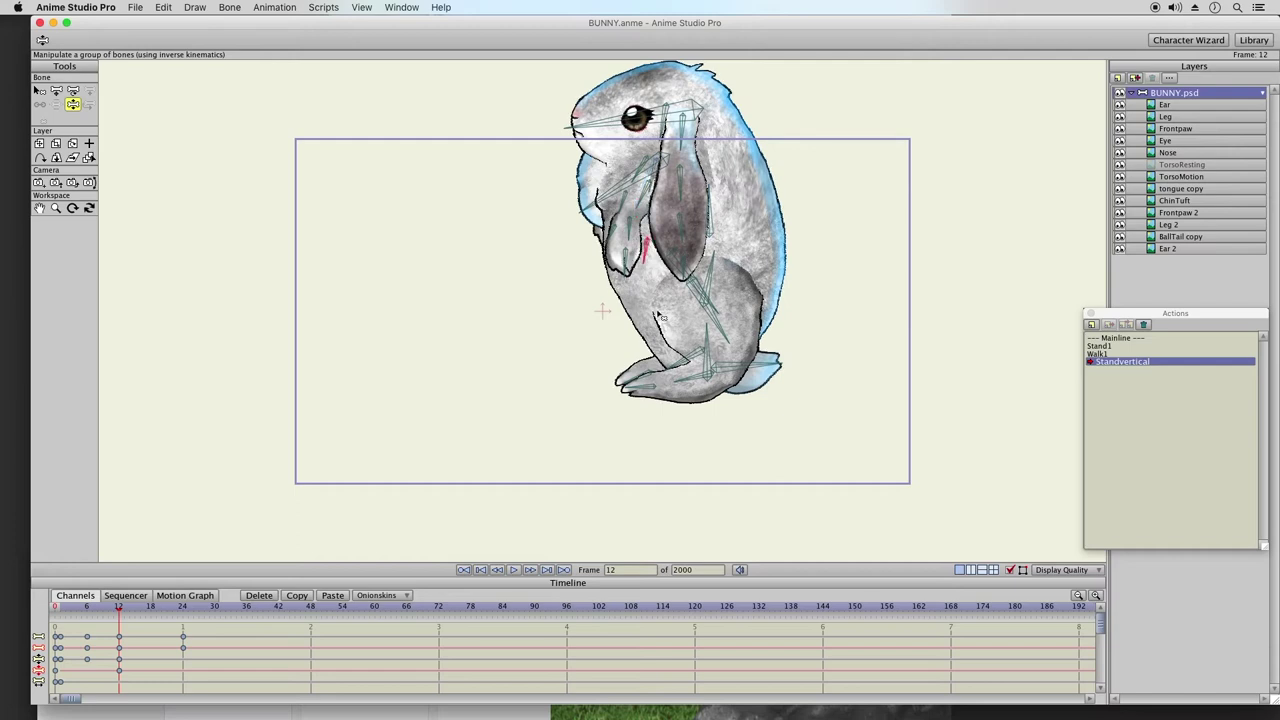
- Repose the bunny's tail, hind foot and thigh bones at frame 24 of the Standvertical action
left_click(88, 613)
left_click_drag(85, 615, 183, 612)
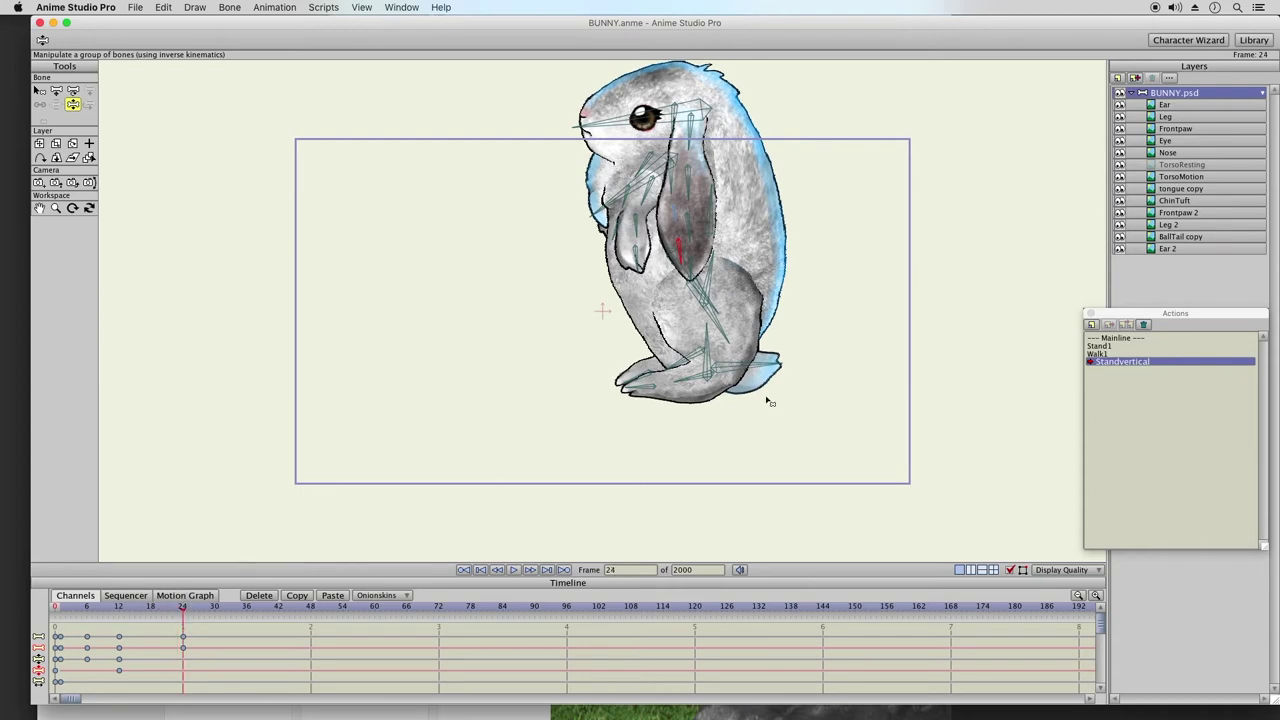
left_click_drag(761, 378, 785, 355)
left_click_drag(640, 393, 670, 372)
left_click_drag(720, 270, 747, 266)
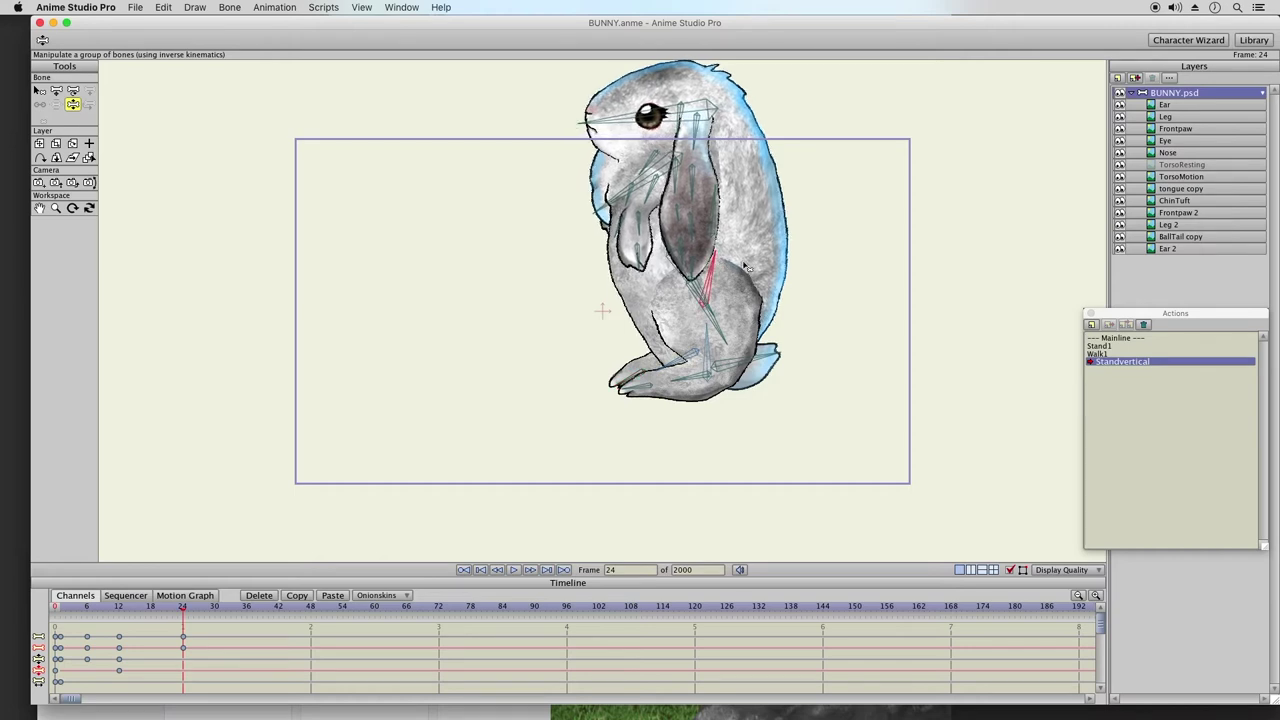
- Copy the frame 6 keyframes and paste them at frame 30
left_click(216, 608)
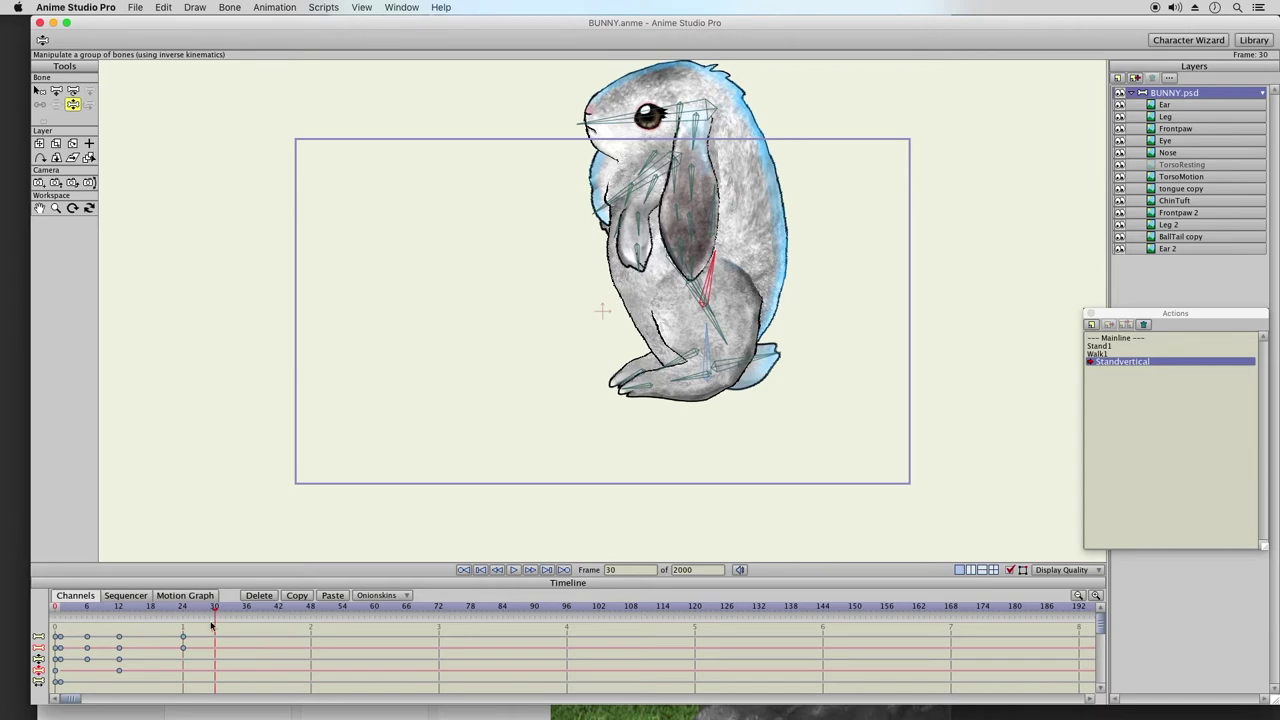
left_click_drag(92, 628, 81, 676)
left_click(297, 595)
left_click(330, 595)
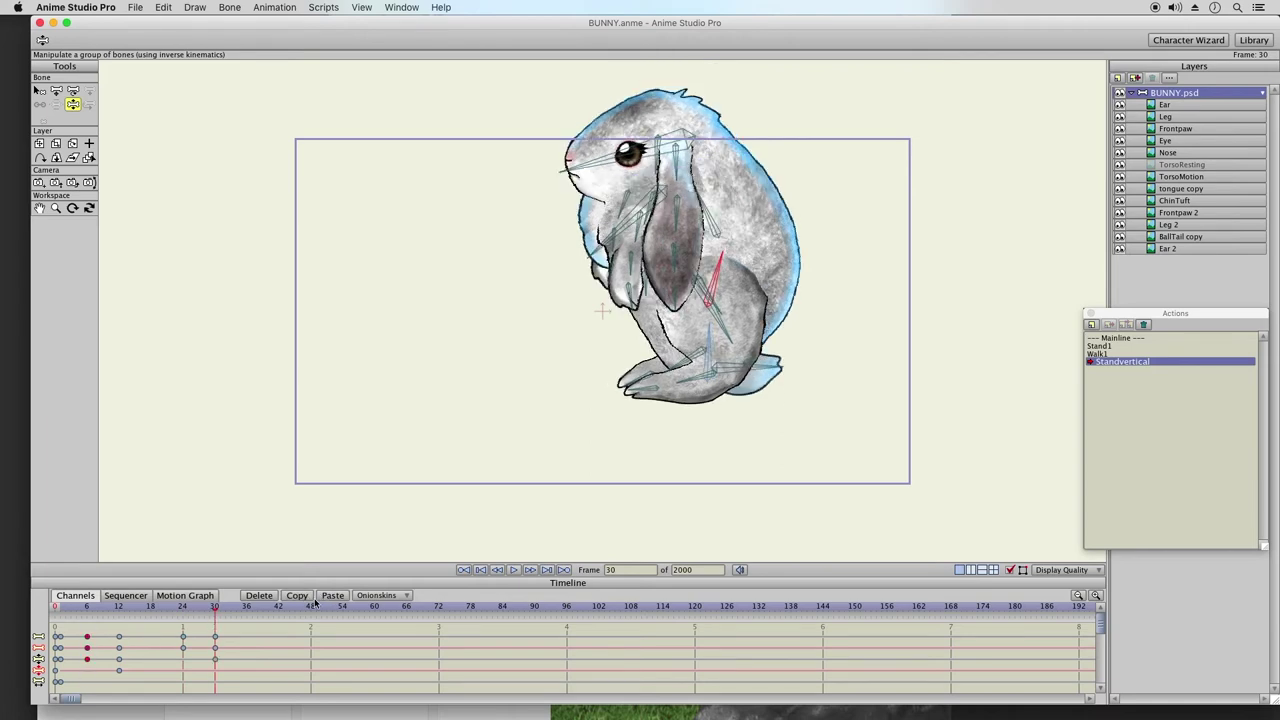
- Copy the frame 1 keyframes and paste them at frame 33 so the bunny returns to its crouched pose
left_click(231, 608)
left_click_drag(71, 630, 62, 665)
left_click(332, 596)
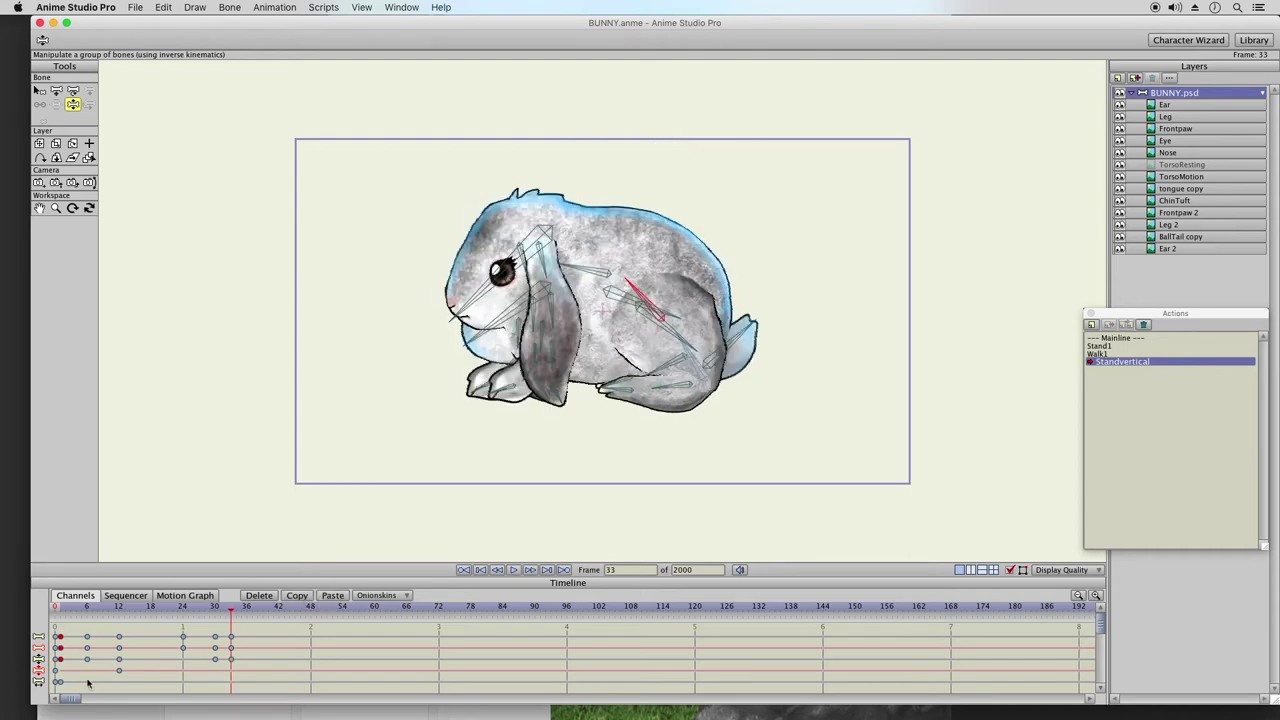
- Delete the lowest channel's keyframes at frames 0 and 1, and scrub from frame 1 to frame 33 to review the motion
left_click_drag(74, 690, 48, 678)
left_click(262, 596)
left_click(60, 608)
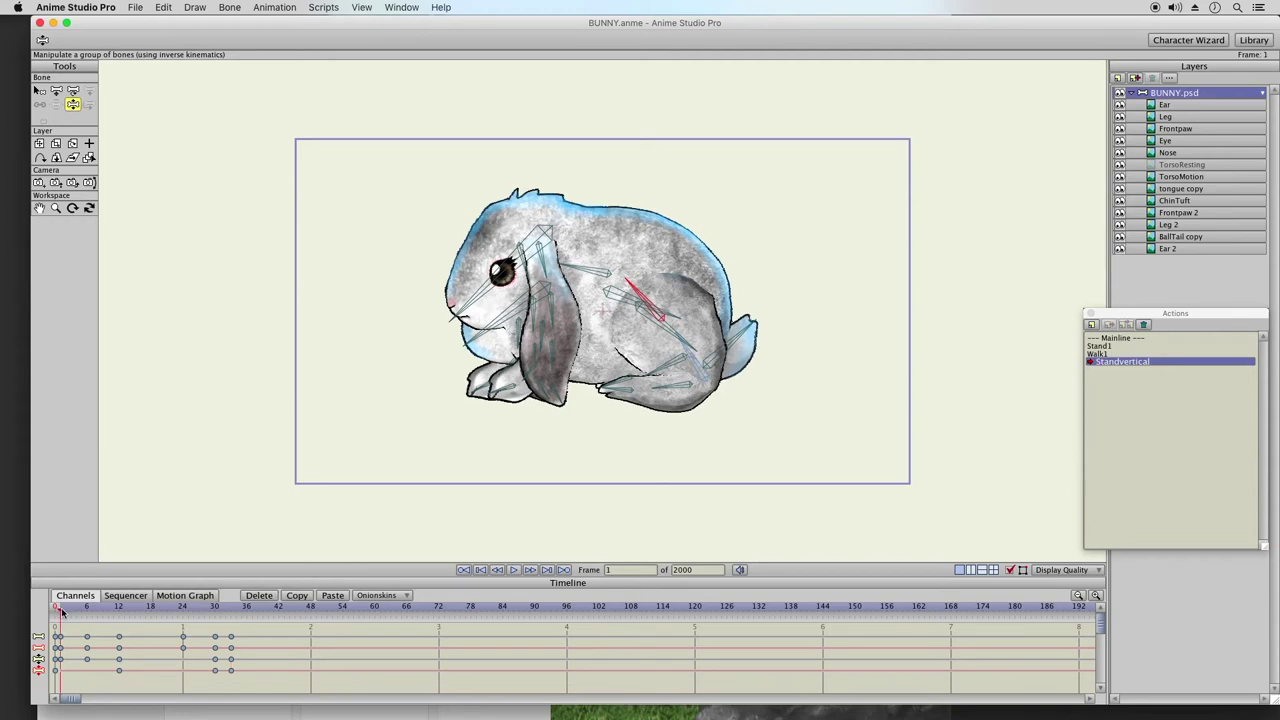
left_click_drag(65, 612, 230, 620)
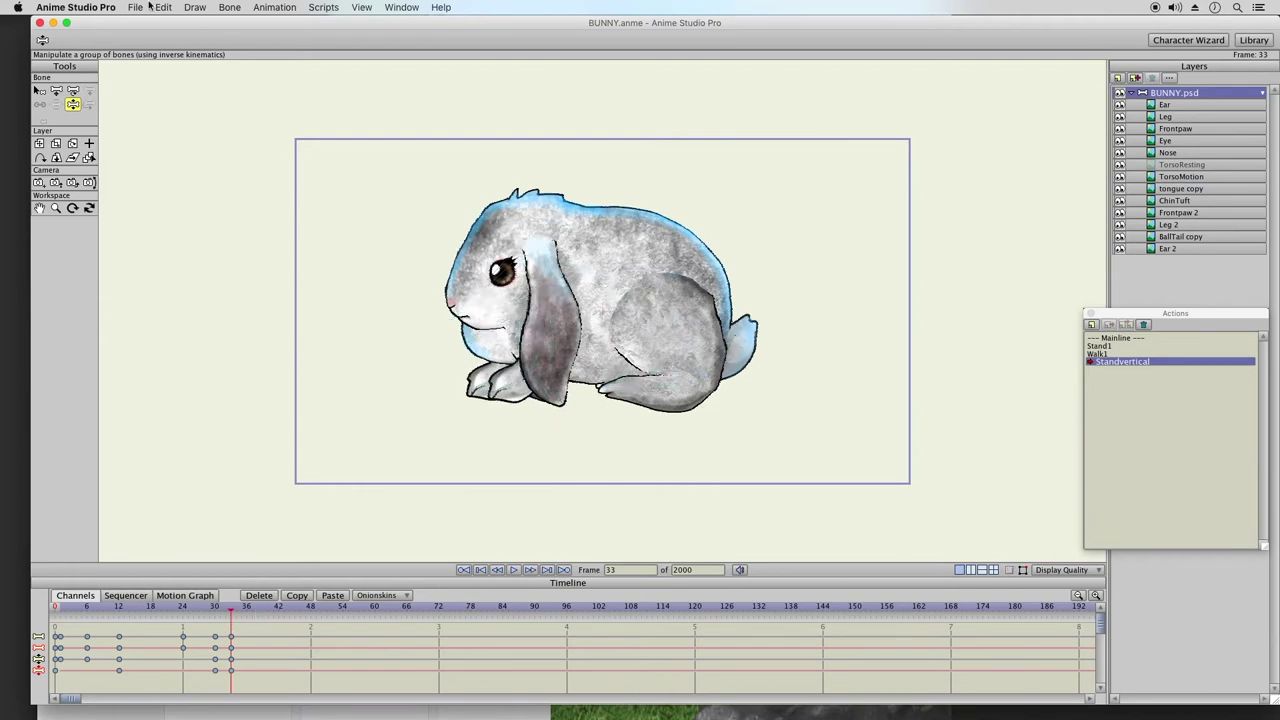
- Save the project and play back the Standvertical action to preview it
left_click(148, 7)
left_click(170, 103)
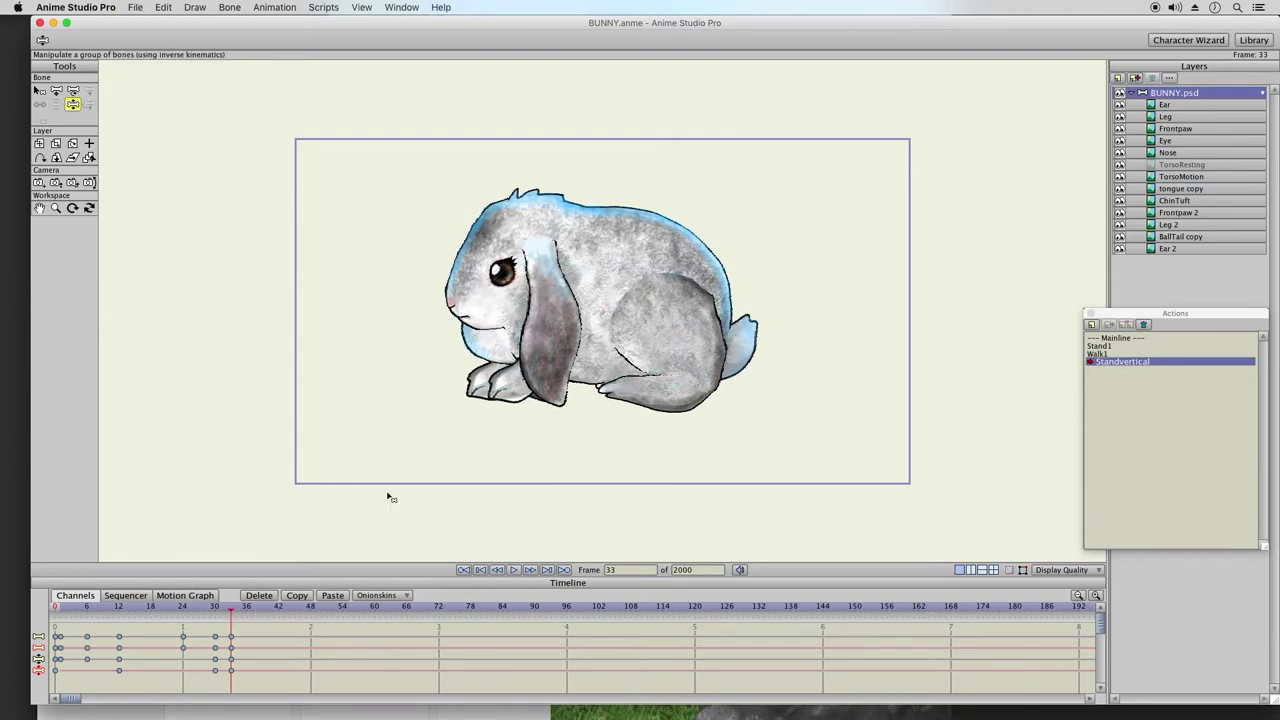
left_click(513, 570)
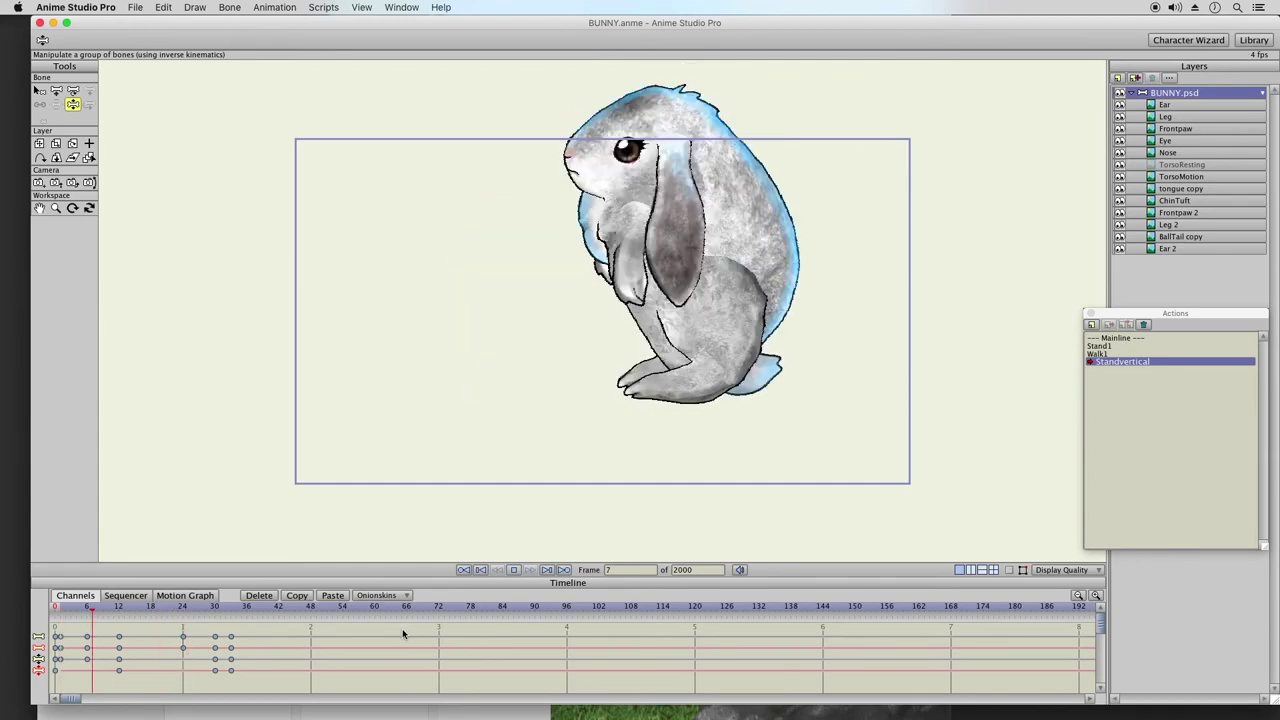
left_click(514, 569)
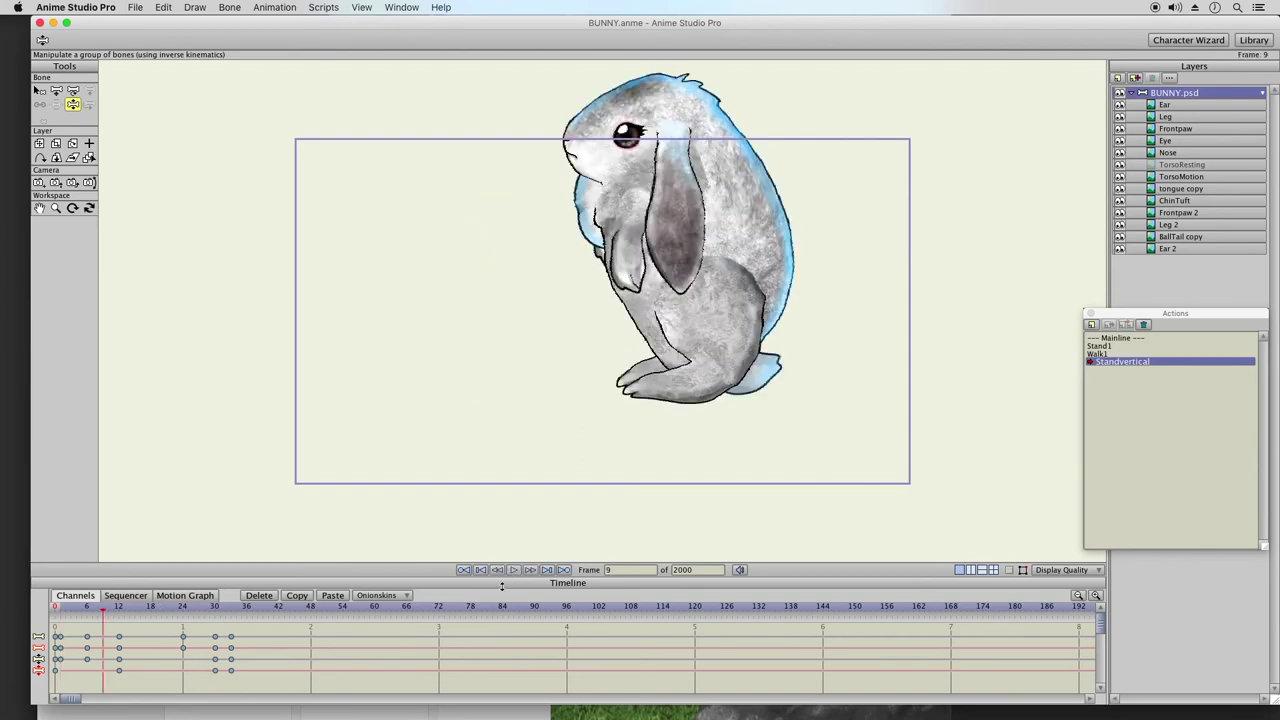
- Paste the frame 12 keyframes at frame 24 and show the bone overlay again
left_click_drag(63, 610, 183, 616)
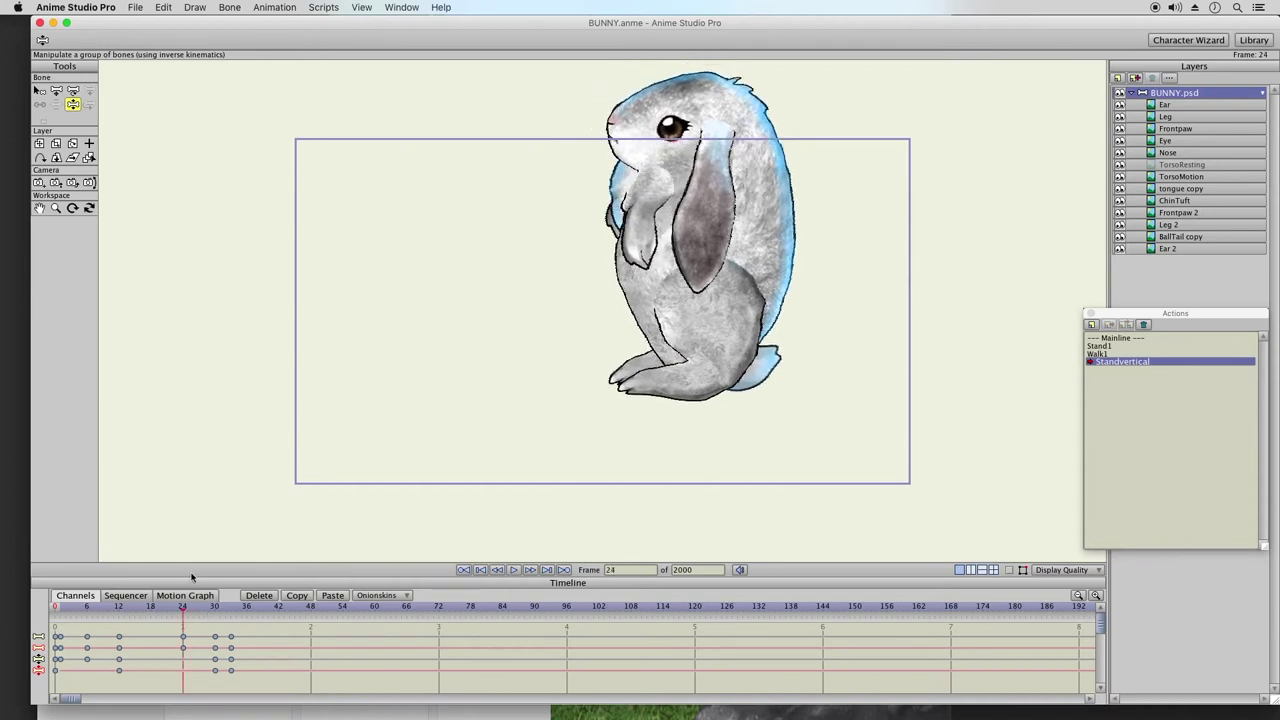
left_click(327, 596)
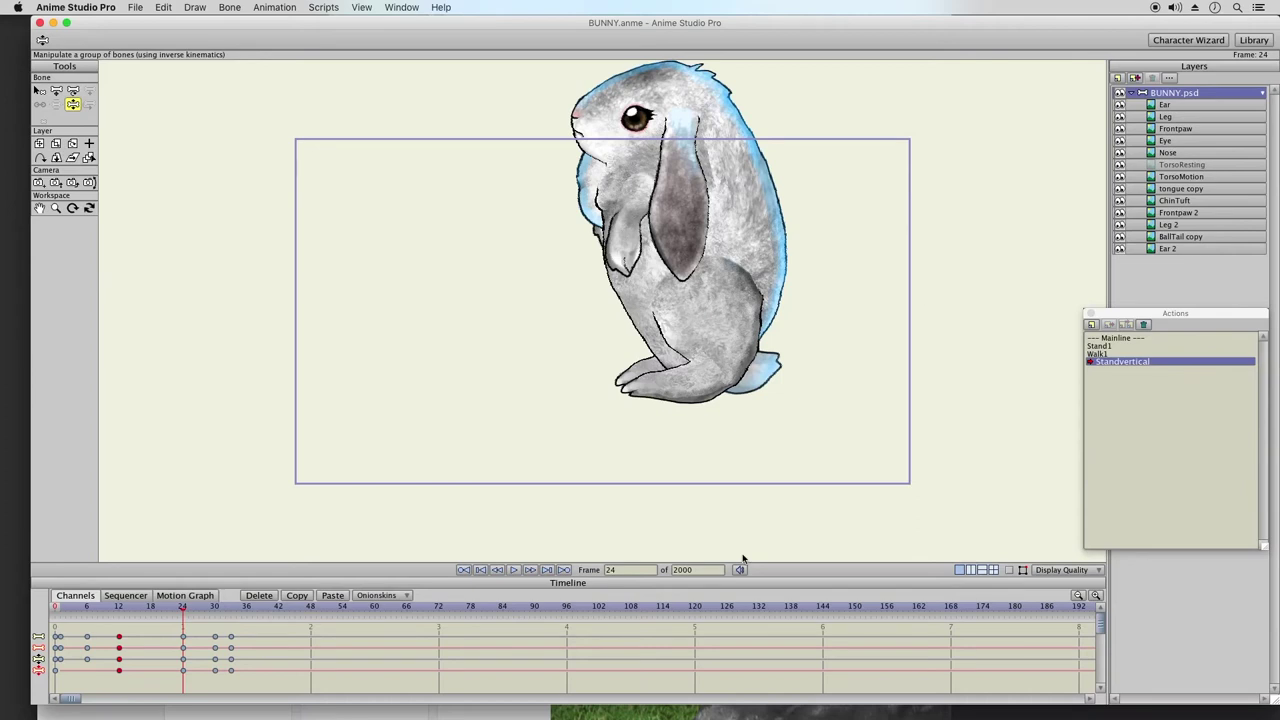
left_click(1008, 570)
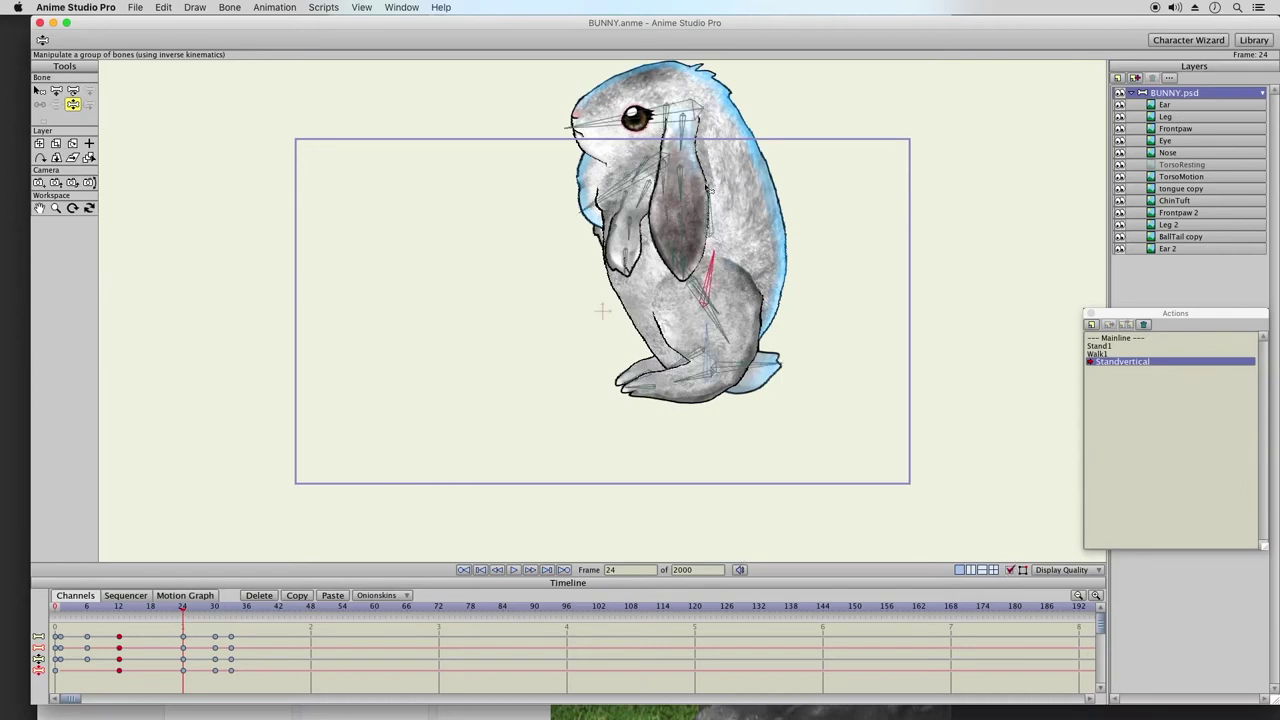
- Lean the upper body back slightly at frame 24 and adjust the head and the bones hanging from it
left_click_drag(708, 186, 724, 178)
left_click_drag(620, 110, 622, 112)
left_click_drag(622, 244, 720, 315)
- Make the near ear sway by keying its tip forward at frame 6, backward at frame 9 and slightly forward at frame 12
left_click_drag(61, 613, 87, 612)
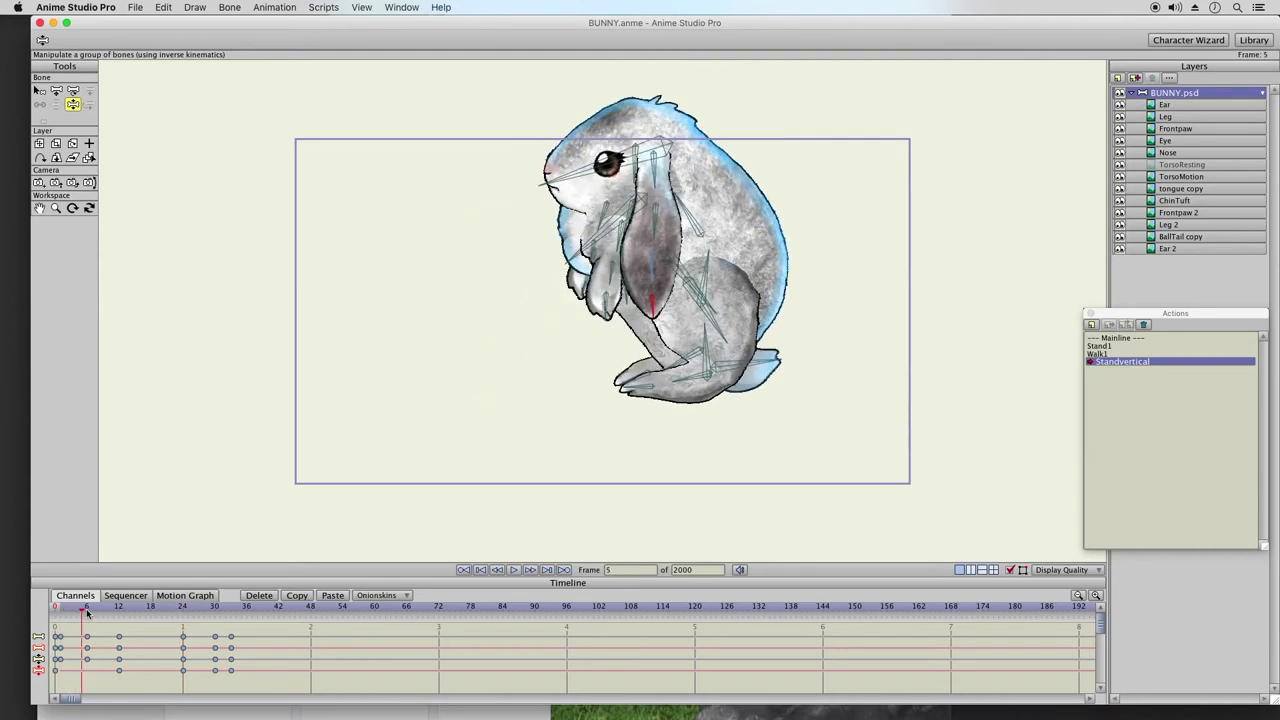
left_click_drag(680, 312, 650, 340)
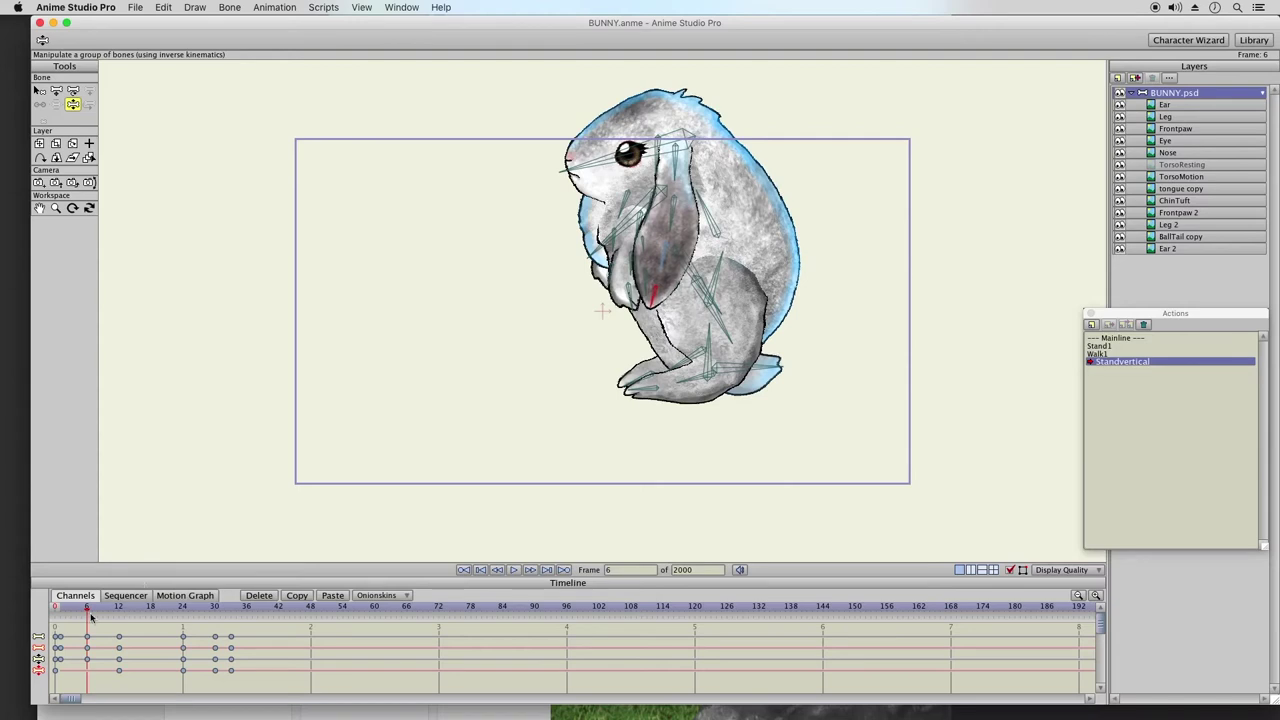
left_click_drag(65, 613, 103, 610)
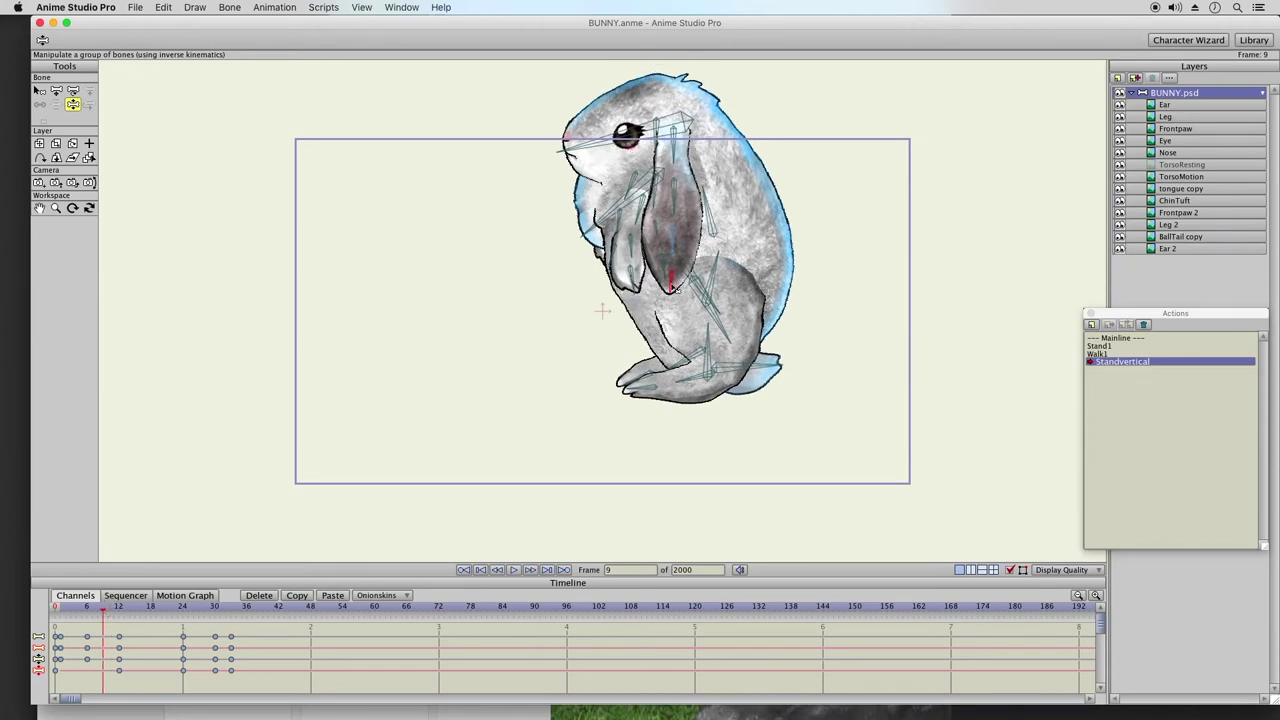
left_click_drag(688, 305, 726, 357)
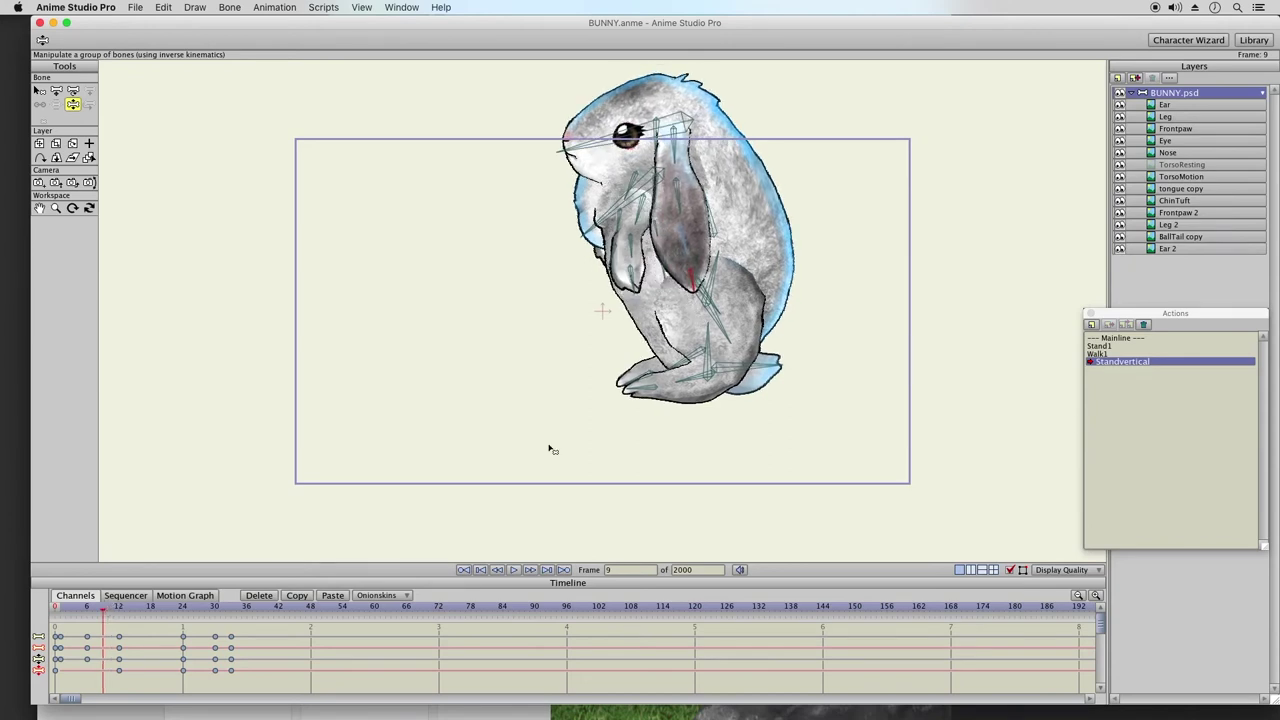
left_click_drag(118, 609, 126, 611)
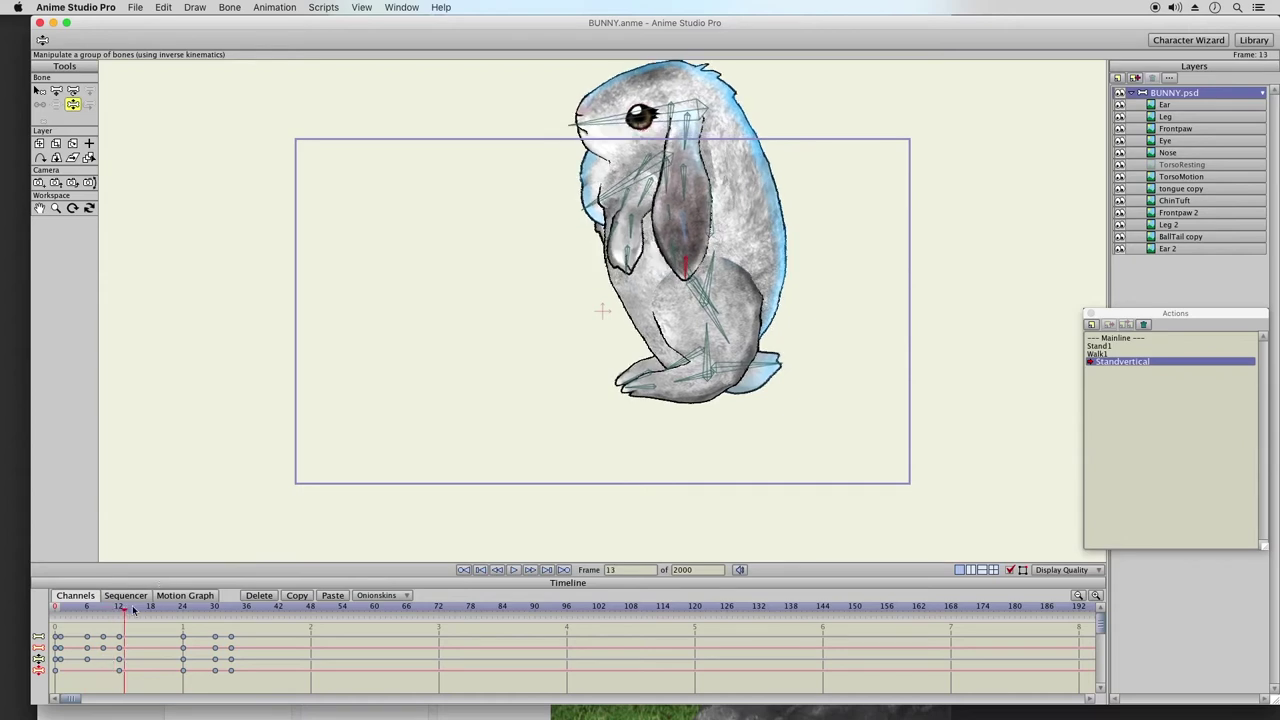
left_click(119, 610)
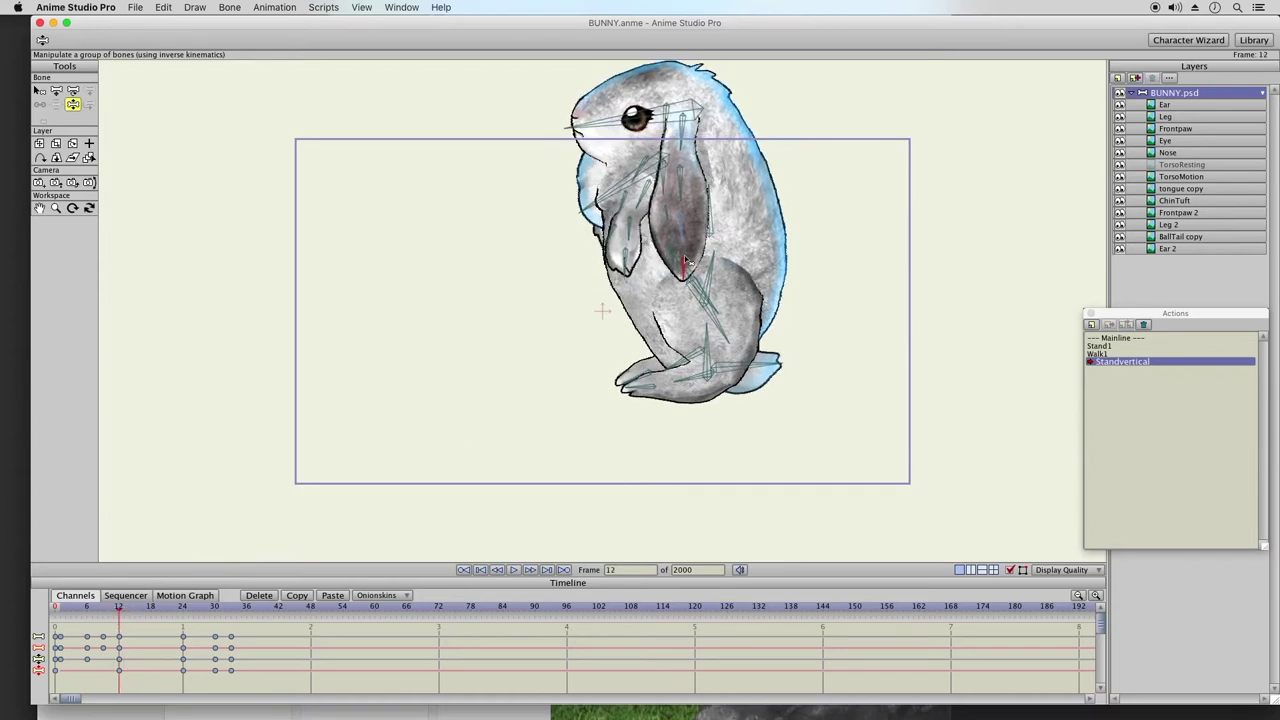
left_click_drag(680, 268, 673, 272)
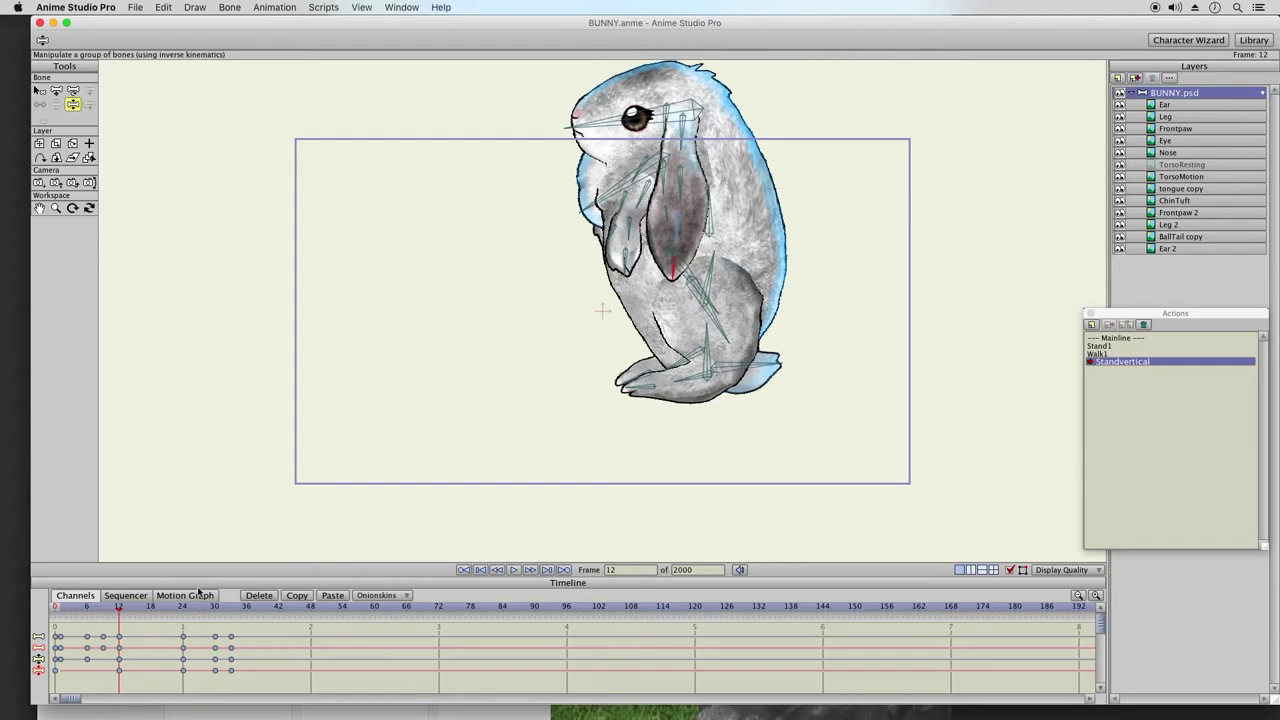
- Continue the near ear's sway by keying it forward at frame 16, back at frame 20 and slightly forward at frame 24
left_click(142, 611)
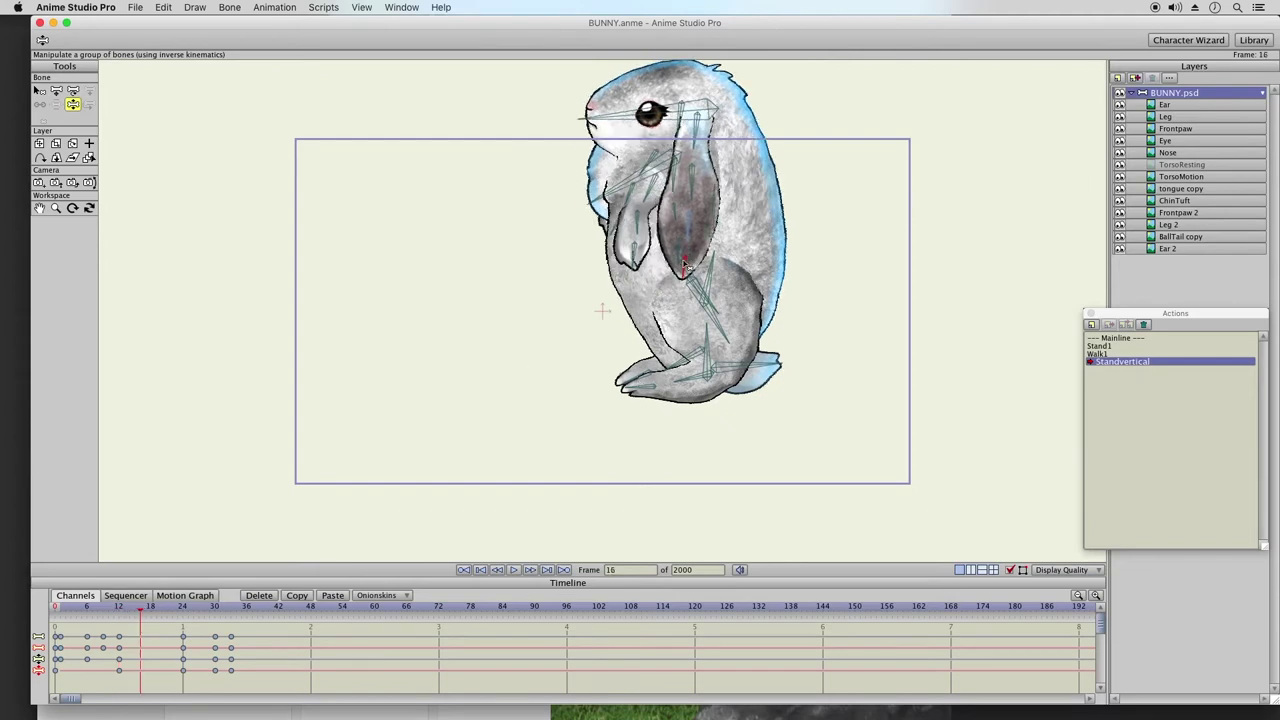
left_click_drag(680, 270, 670, 265)
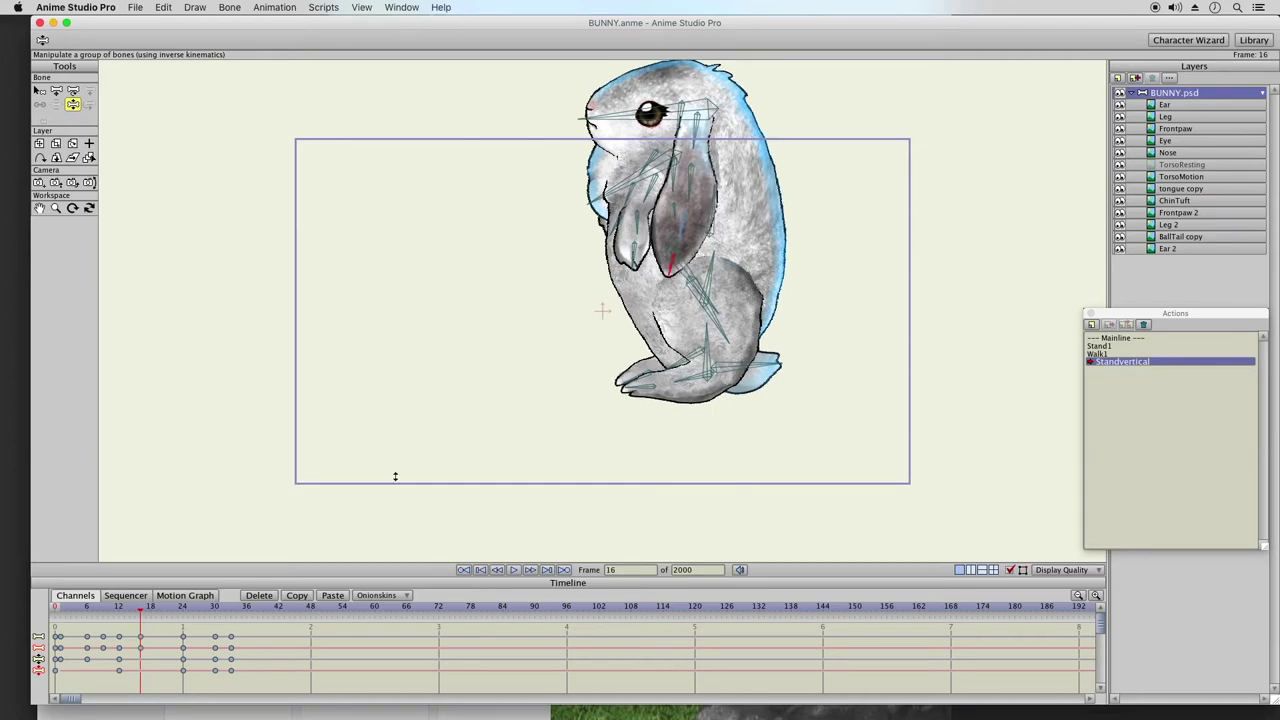
left_click(163, 611)
left_click_drag(702, 267, 708, 276)
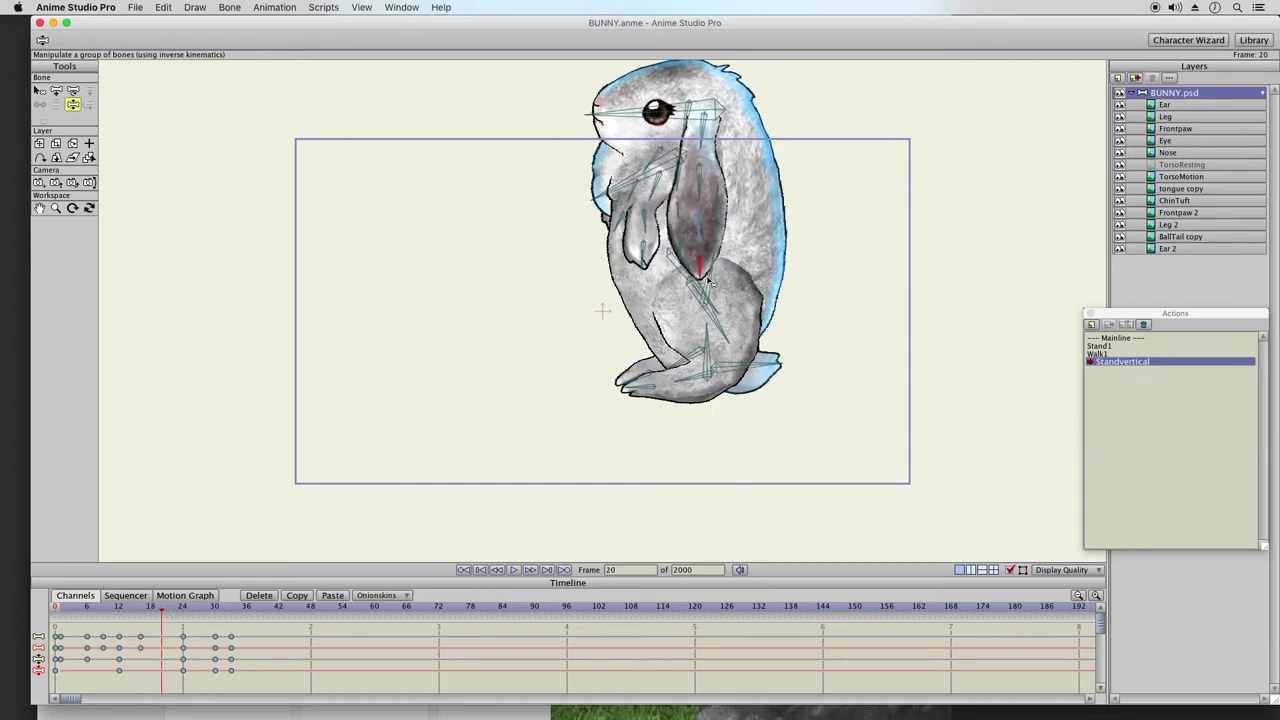
left_click(183, 611)
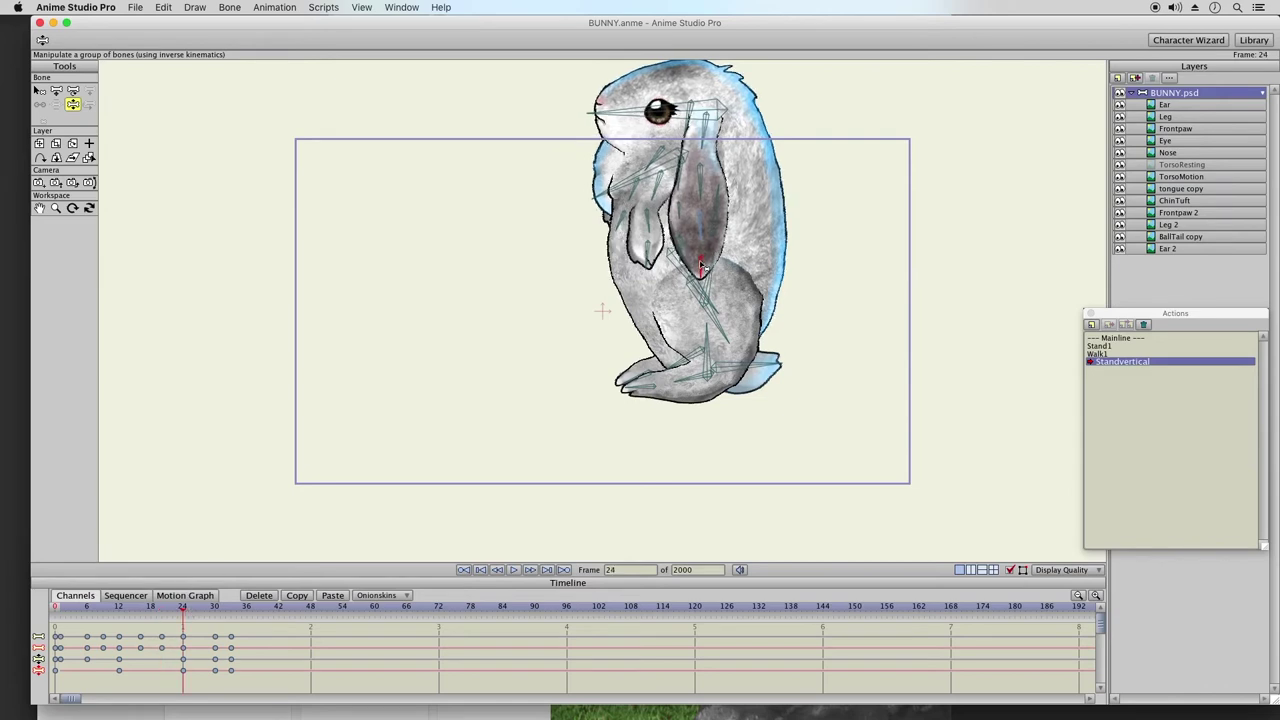
left_click_drag(702, 267, 699, 275)
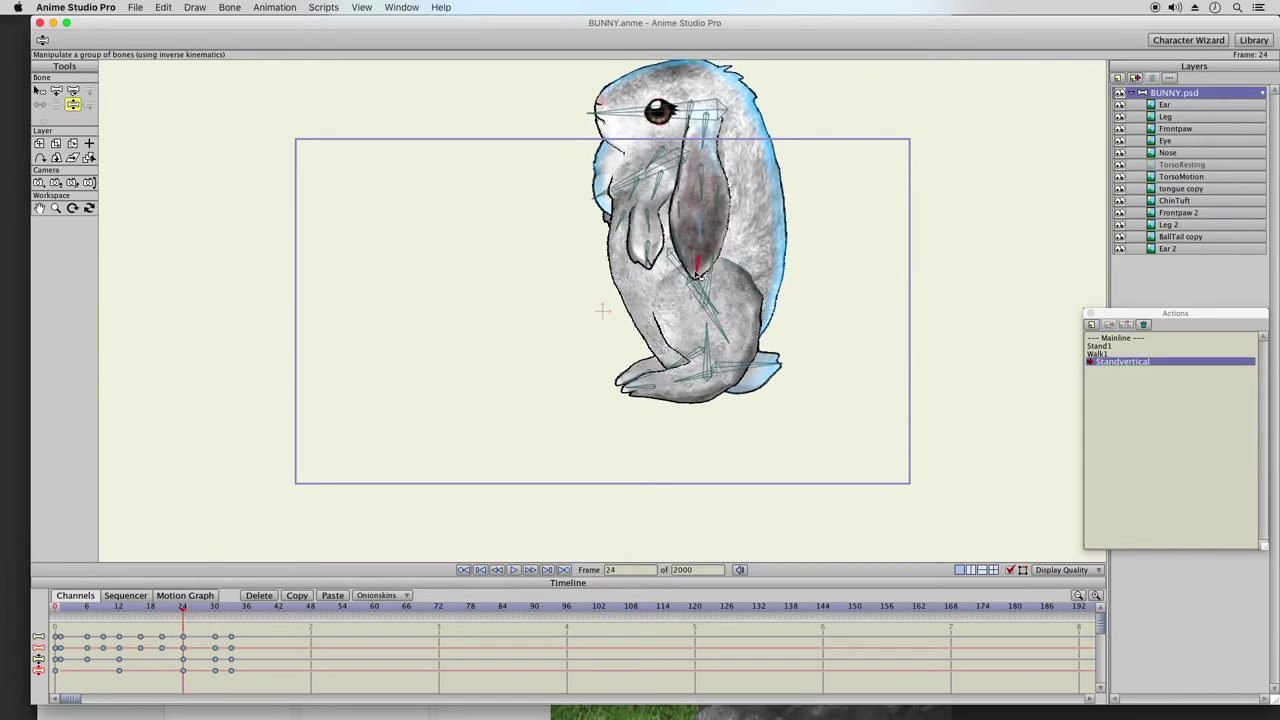
- Key a settling pose at frame 38 with the head dipped slightly and the front paw adjusted
left_click(200, 611)
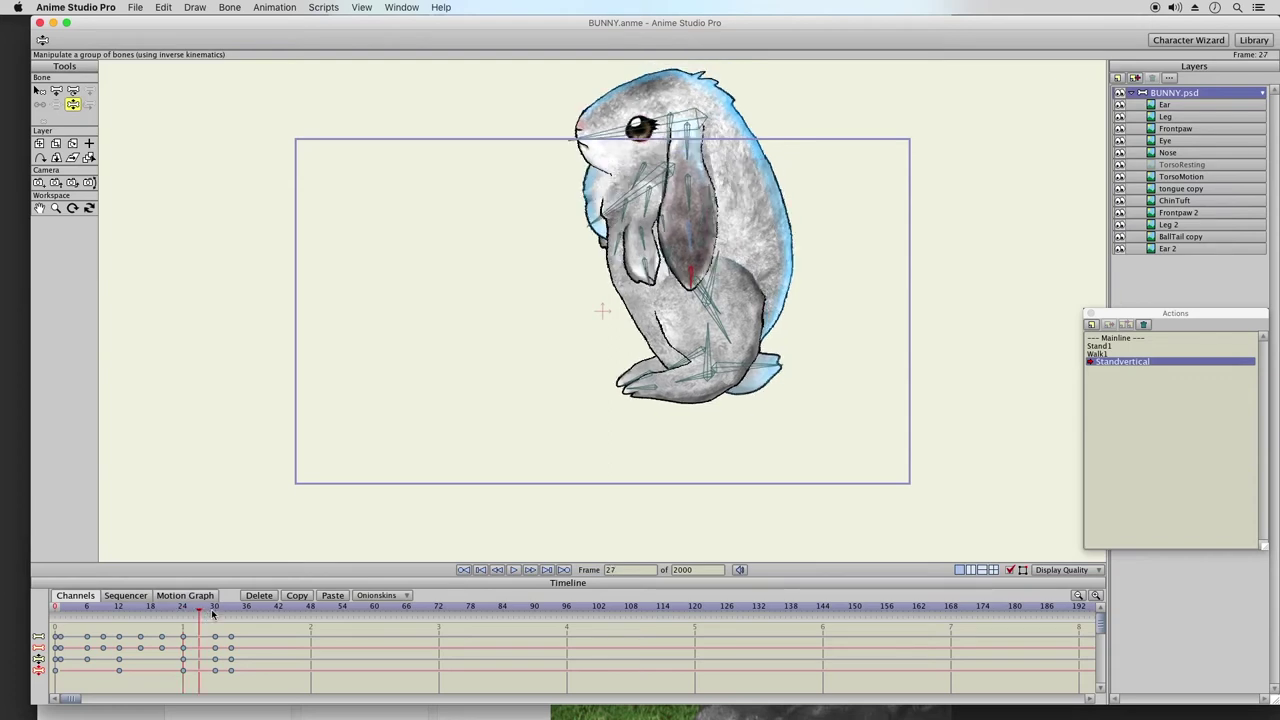
left_click(215, 611)
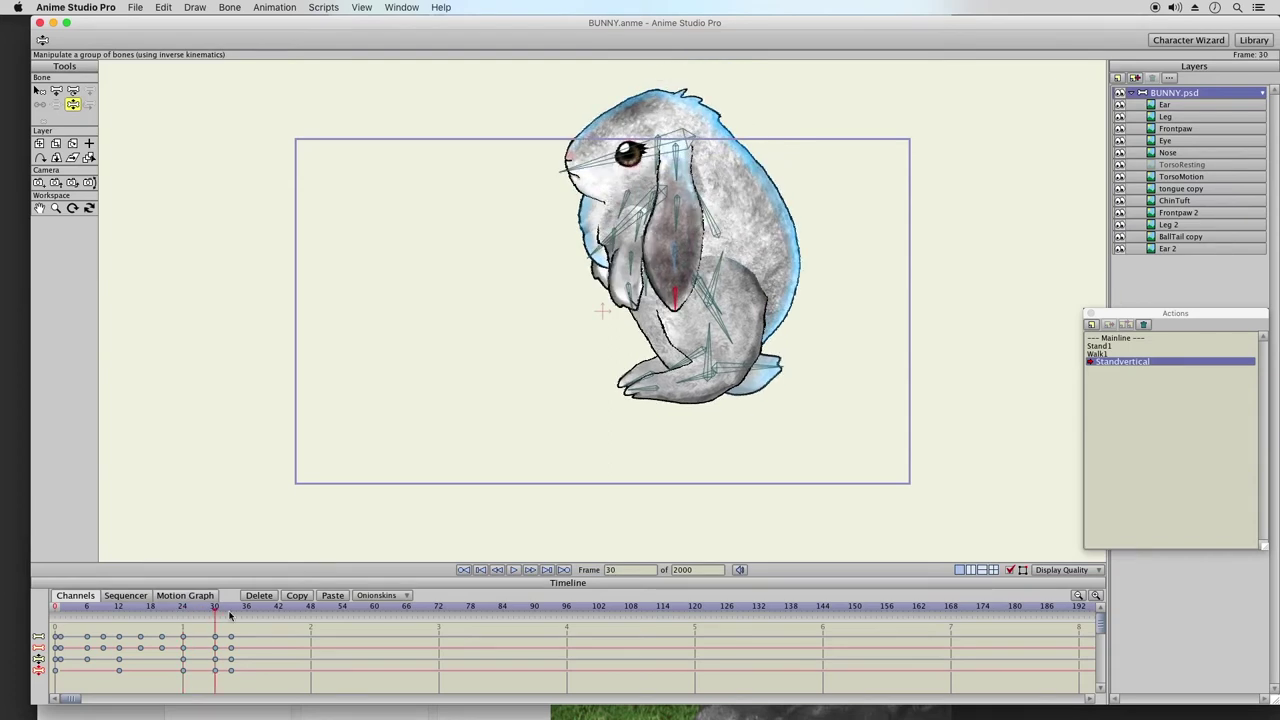
left_click(232, 611)
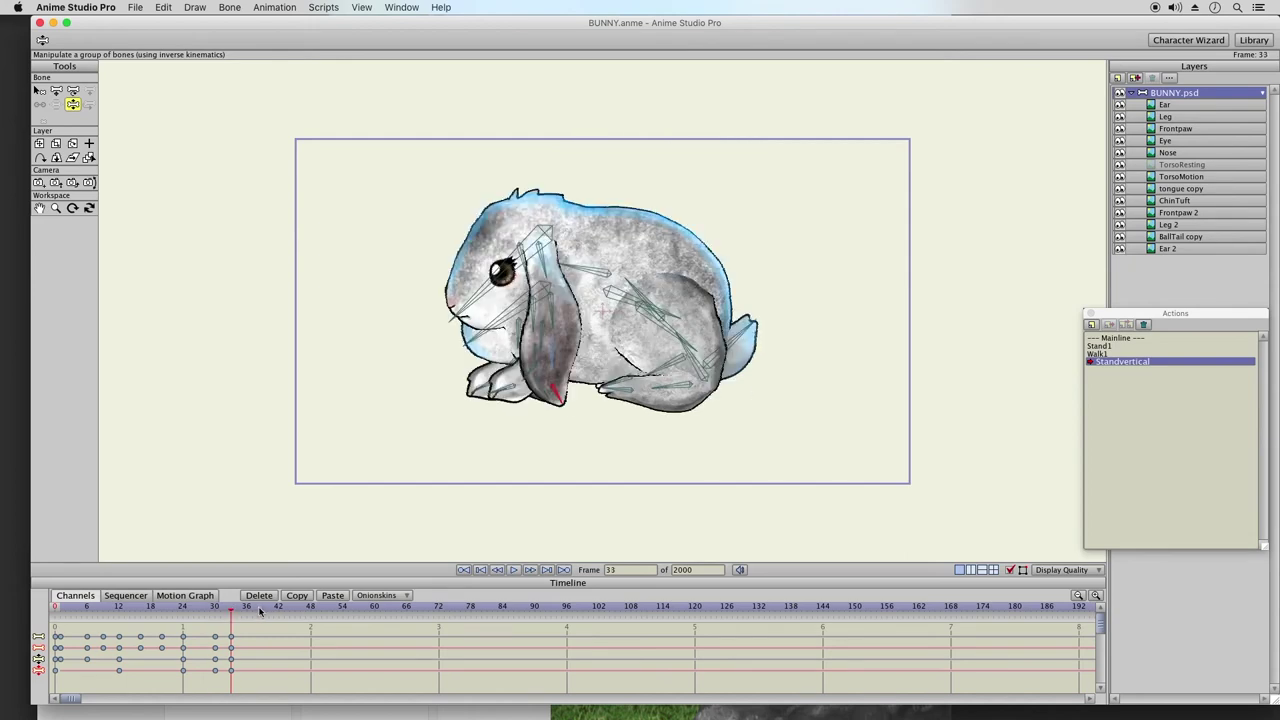
left_click(257, 611)
left_click(573, 266)
left_click_drag(573, 266, 519, 357)
left_click(531, 384)
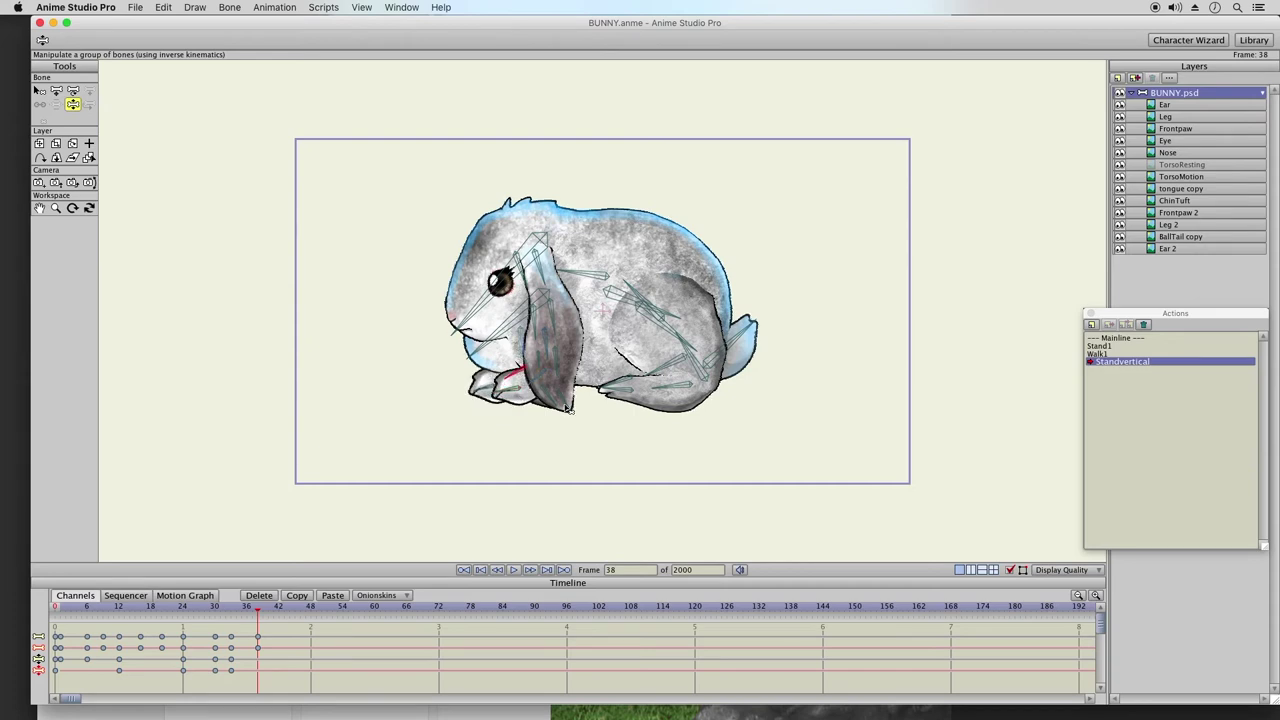
- Key the near ear swinging backward at frame 33 and forward at frame 35 as the bunny lands
left_click_drag(218, 610, 231, 613)
left_click_drag(565, 395, 619, 375)
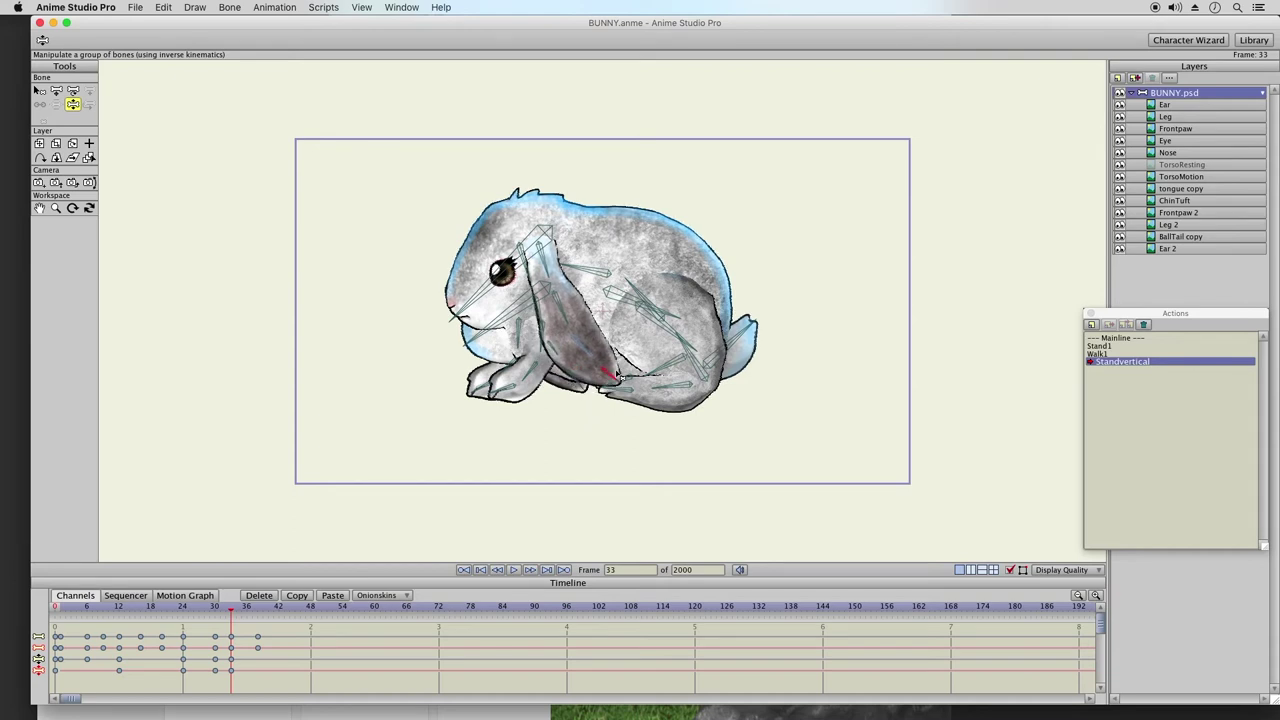
left_click_drag(199, 612, 242, 610)
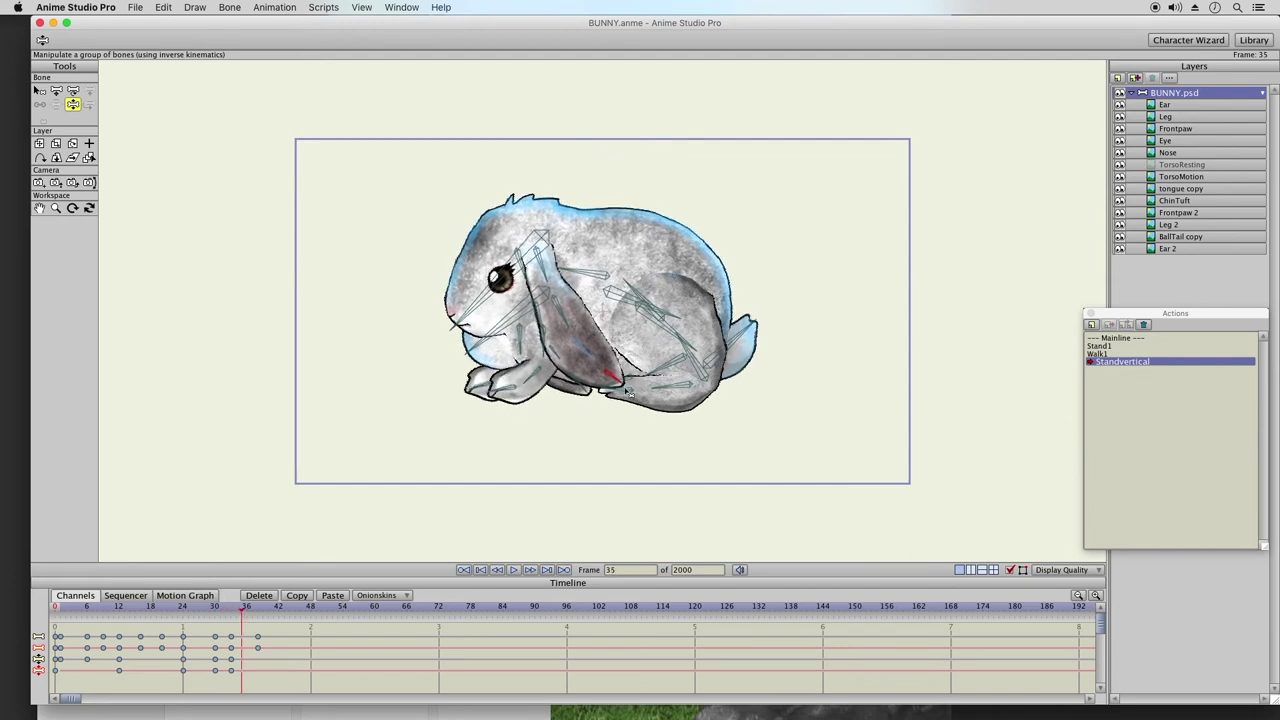
left_click_drag(606, 379, 551, 432)
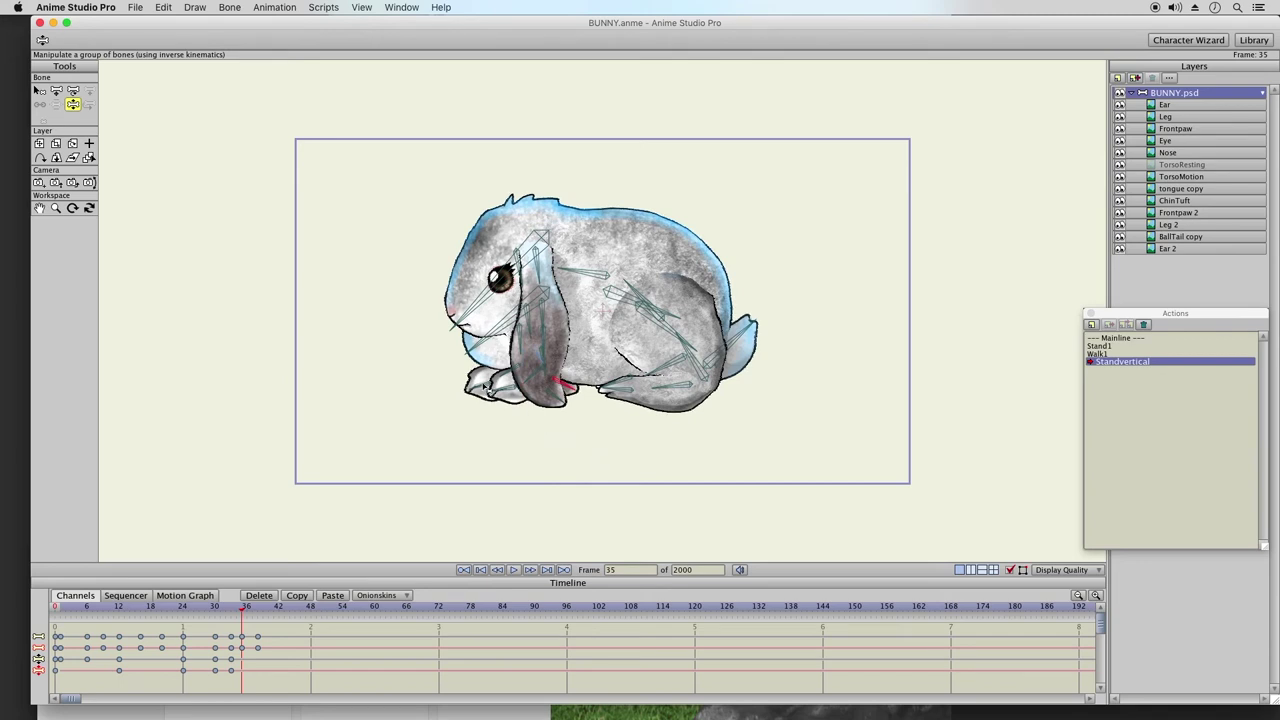
left_click_drag(228, 608, 264, 608)
key("super+Left")
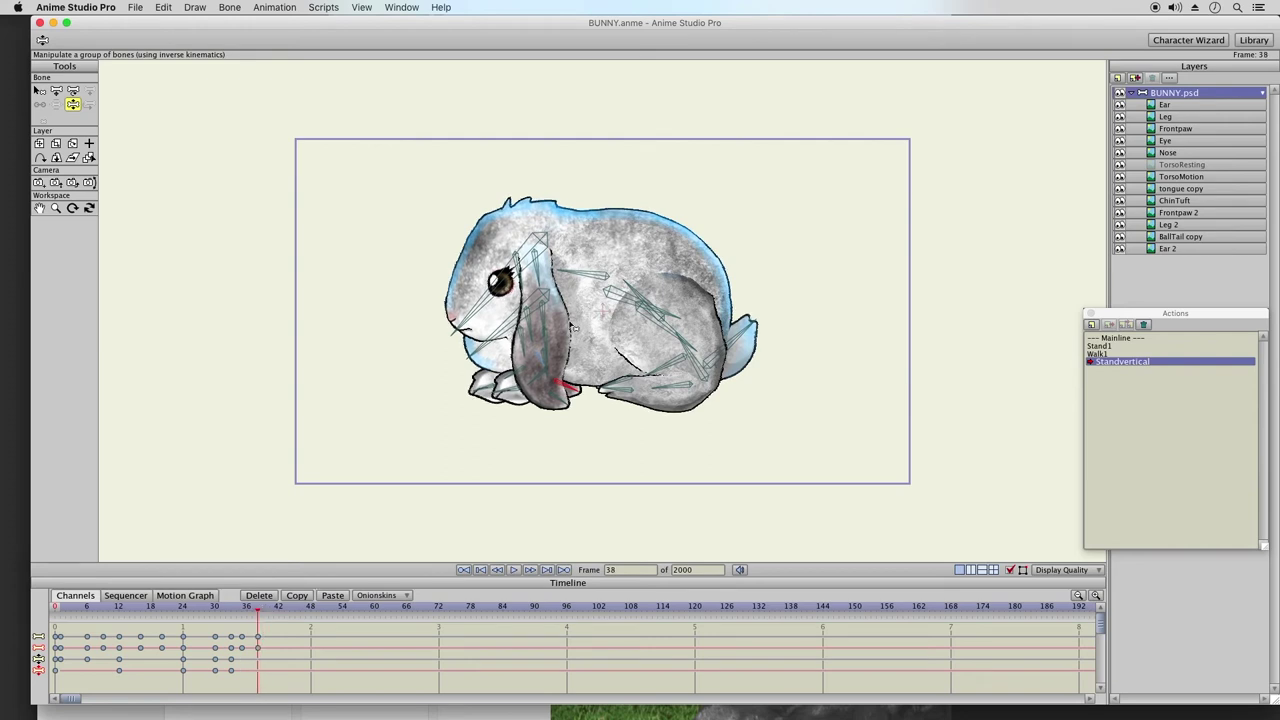
left_click_drag(546, 323, 520, 333)
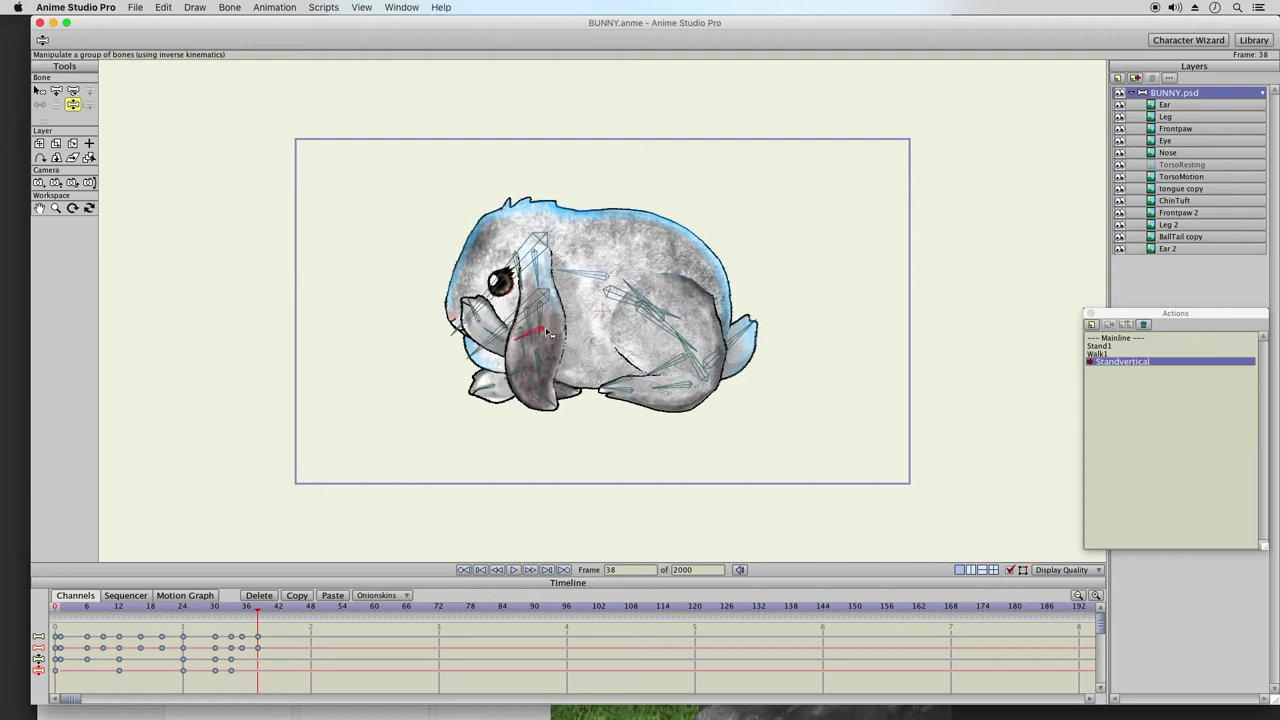
left_click(163, 7)
left_click(175, 22)
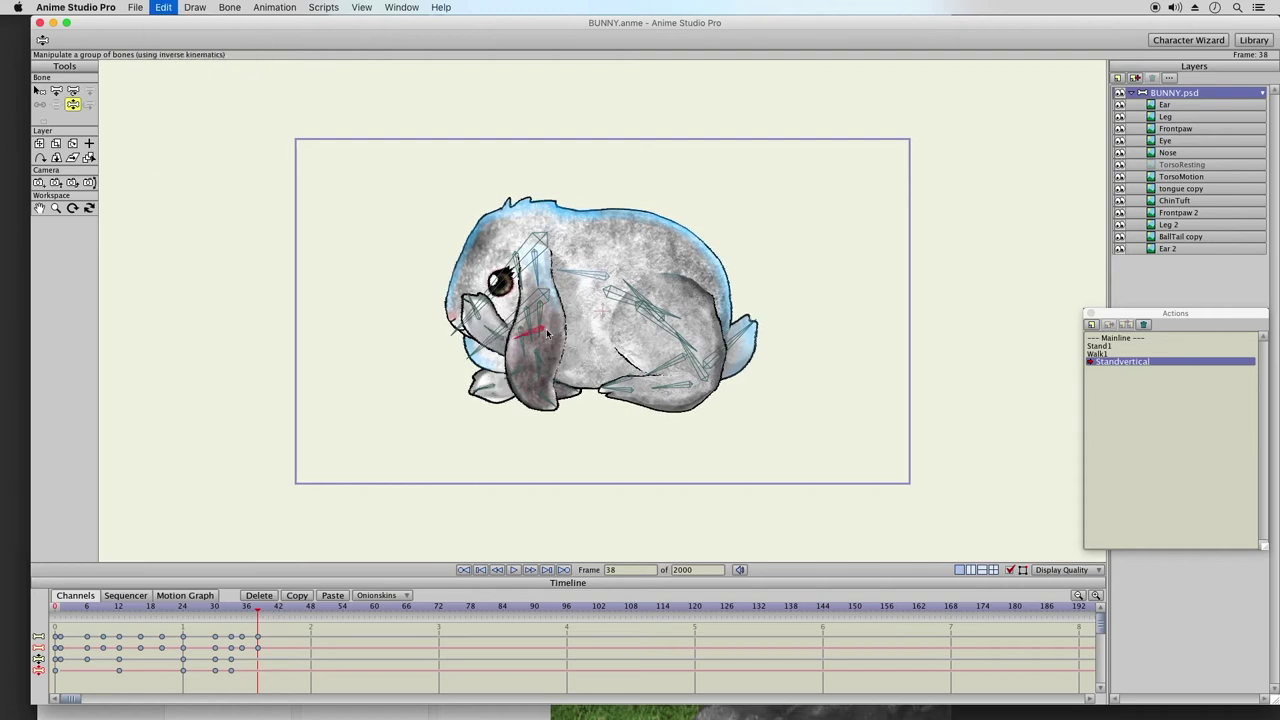
- Nudge the near front paw and the head slightly at frame 38
left_click_drag(532, 335, 528, 338)
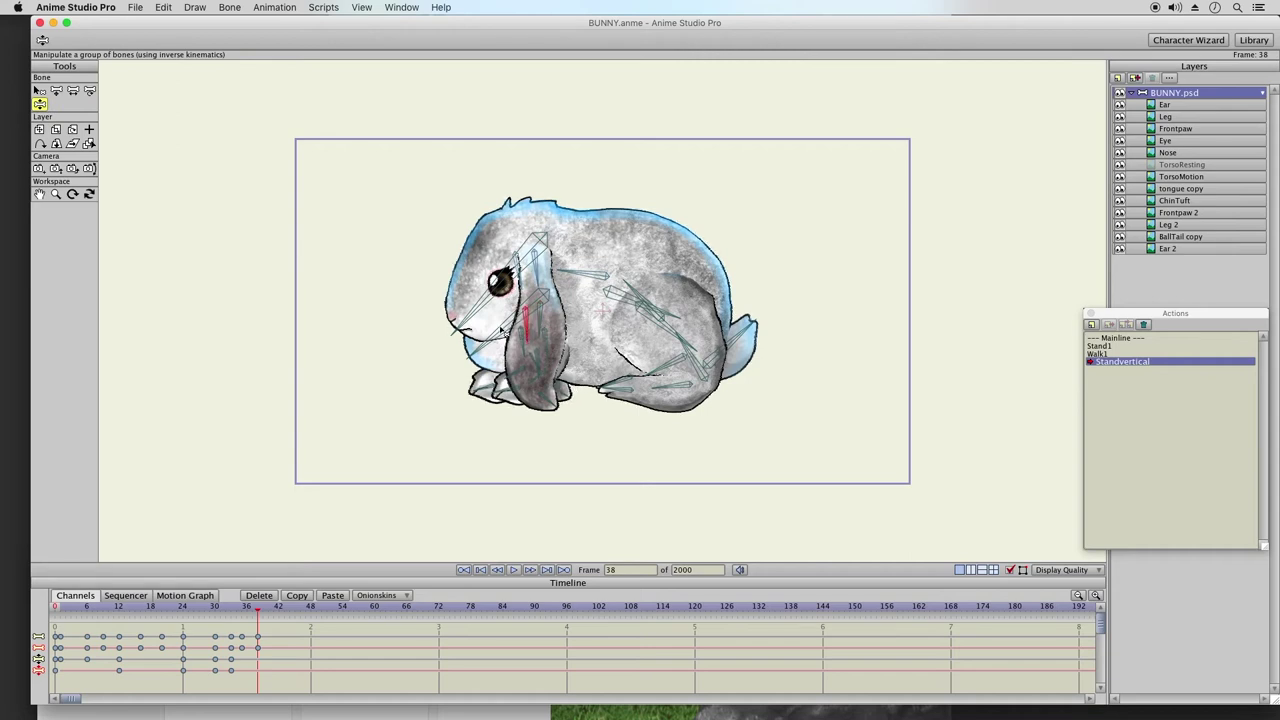
left_click_drag(457, 330, 459, 330)
- Make the chin tuft bounce by keying it down and back at frame 33, forward at frame 35 and slightly lower at frame 38
left_click_drag(185, 609, 231, 617)
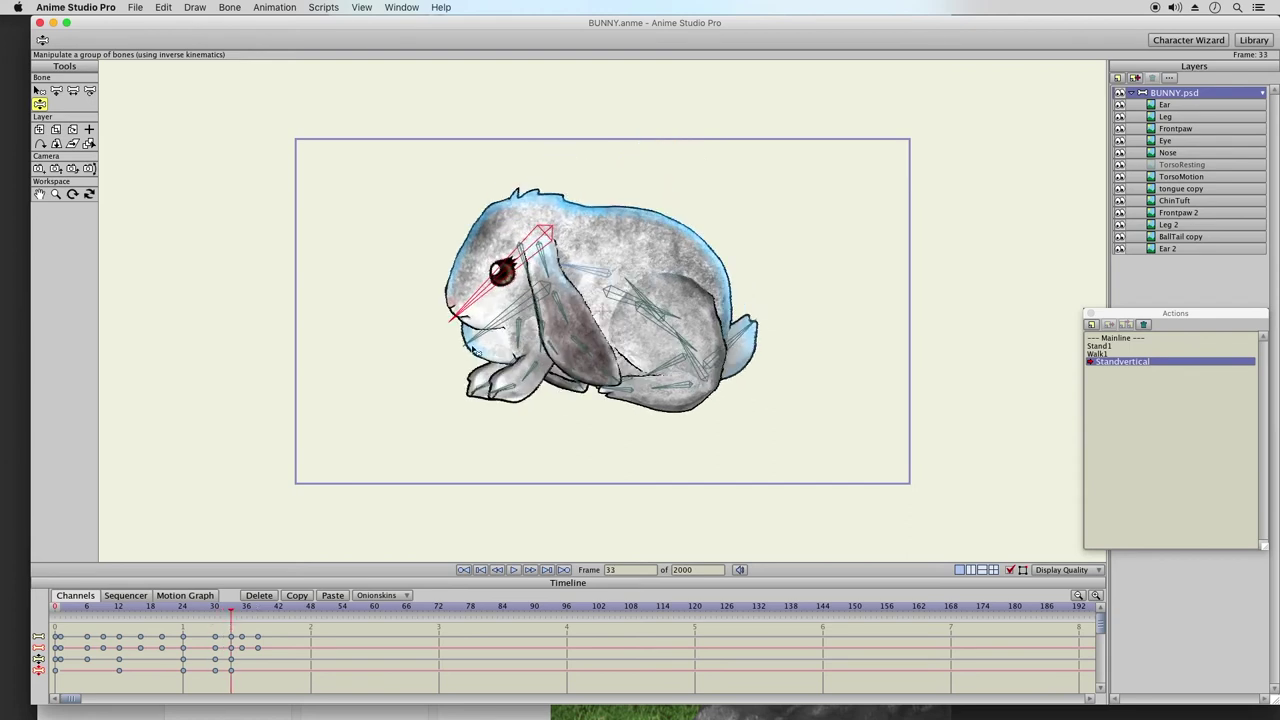
left_click_drag(467, 345, 483, 370)
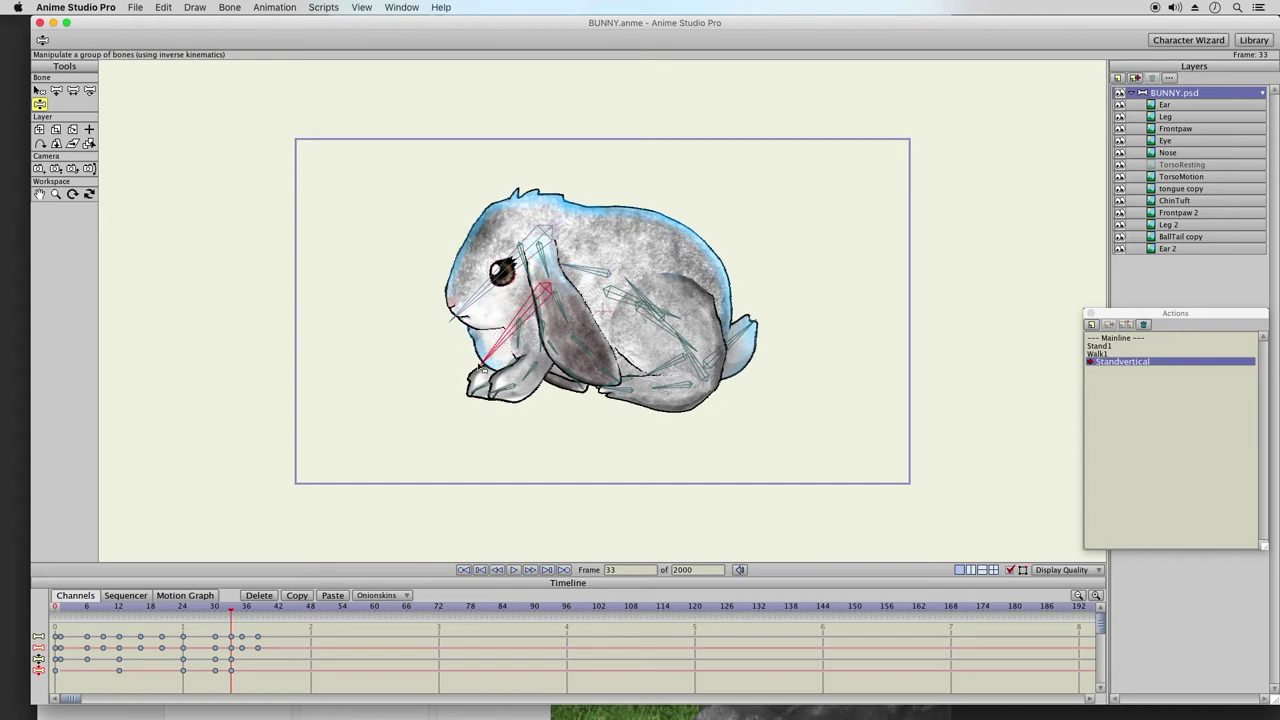
left_click(241, 609)
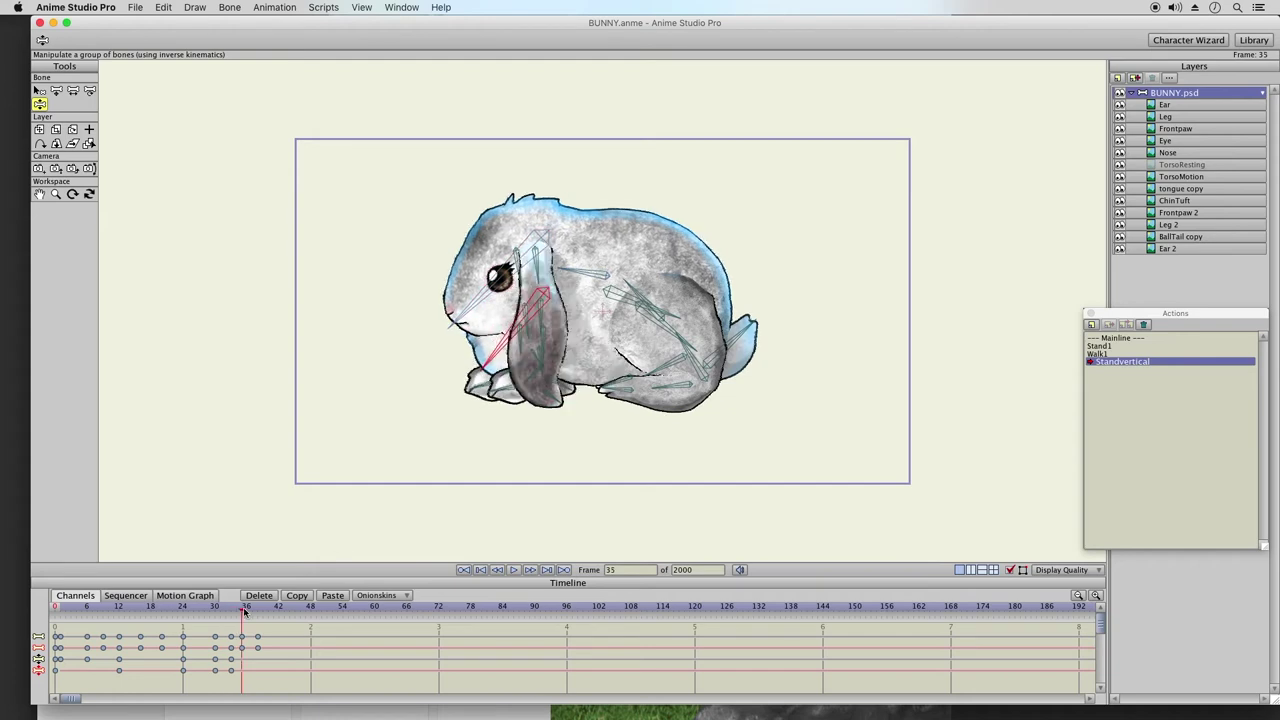
left_click_drag(489, 366, 476, 358)
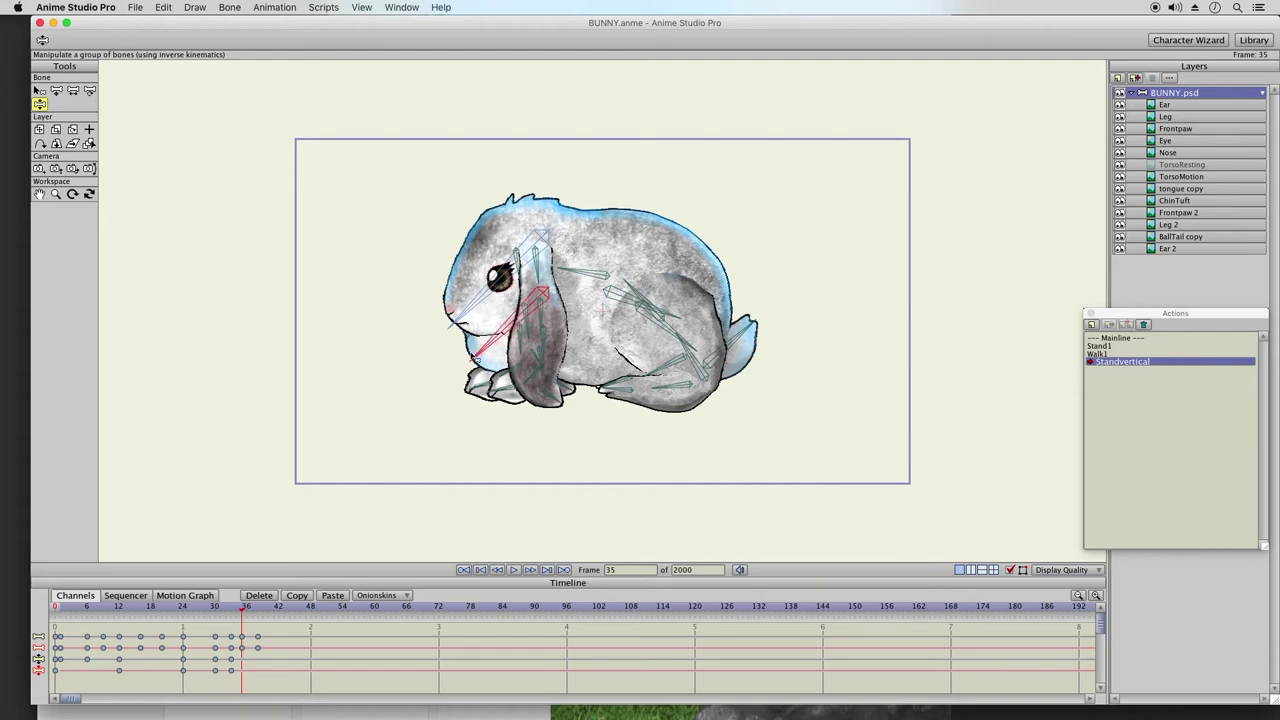
left_click(258, 609)
left_click_drag(480, 352, 472, 362)
left_click_drag(224, 611, 259, 614)
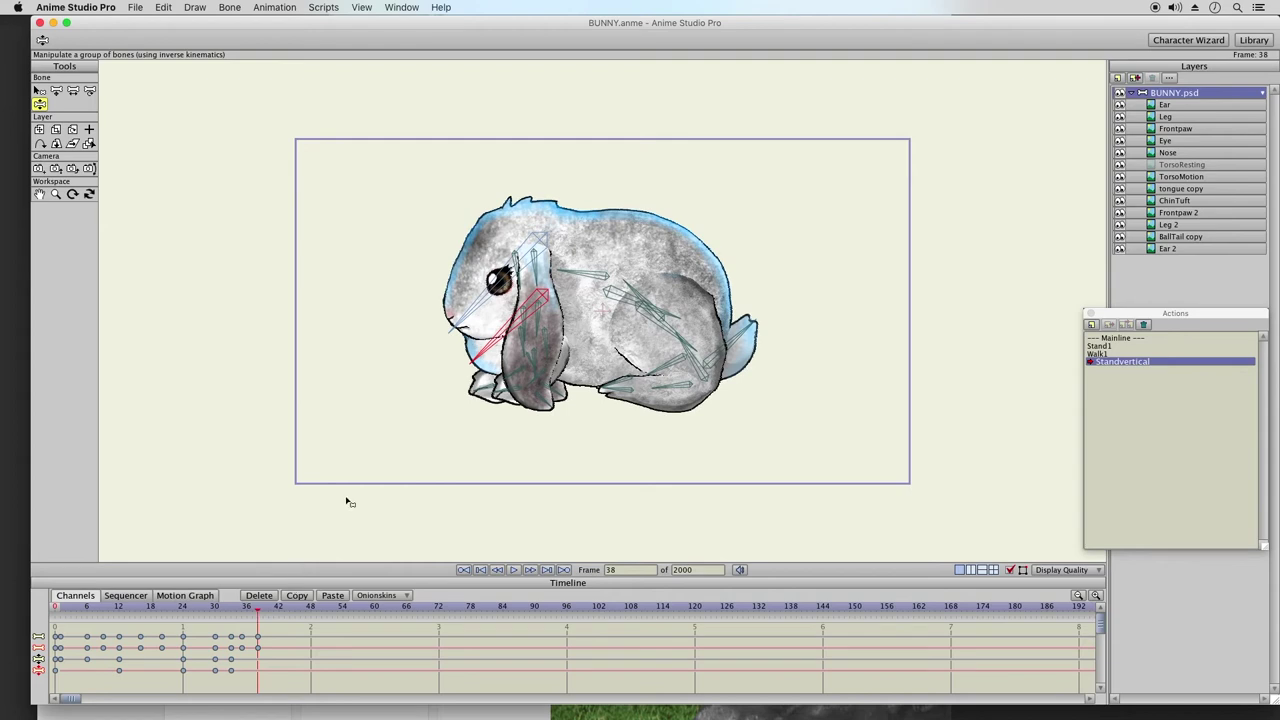
- Hide the bone overlay, then play and scrub through the action to review the ear motion up to frame 24
left_click(514, 570)
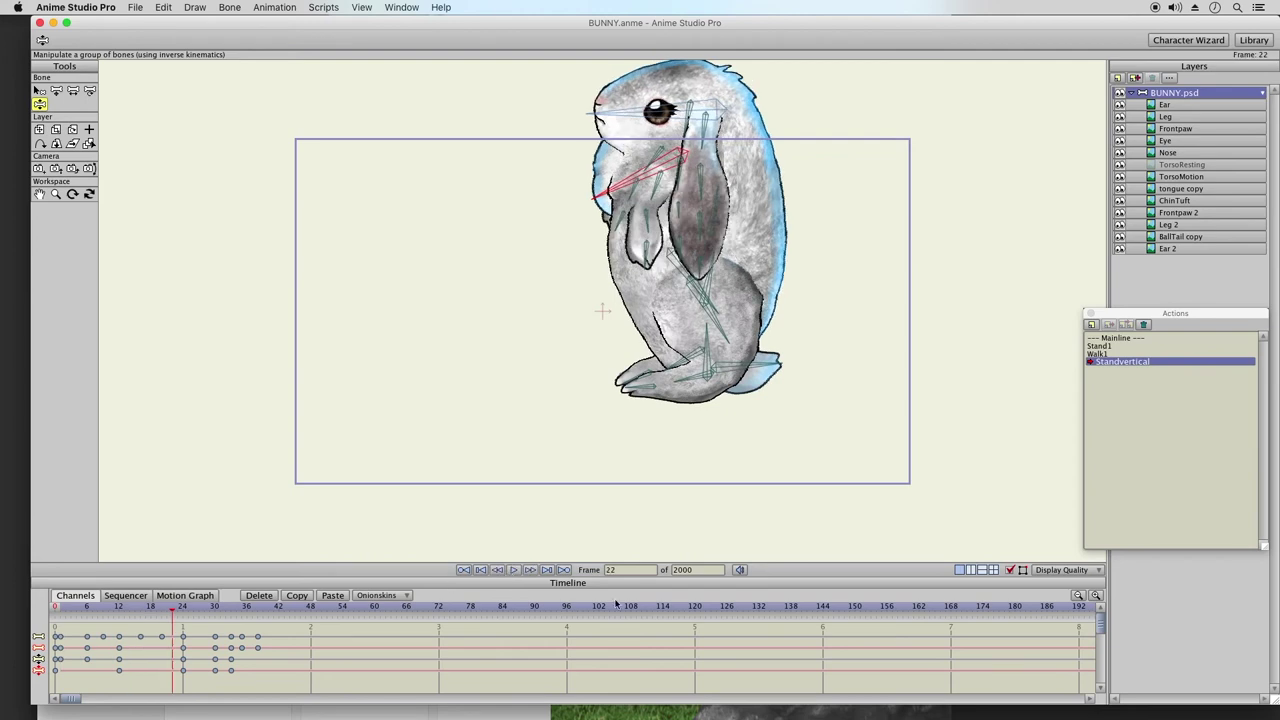
left_click(1010, 569)
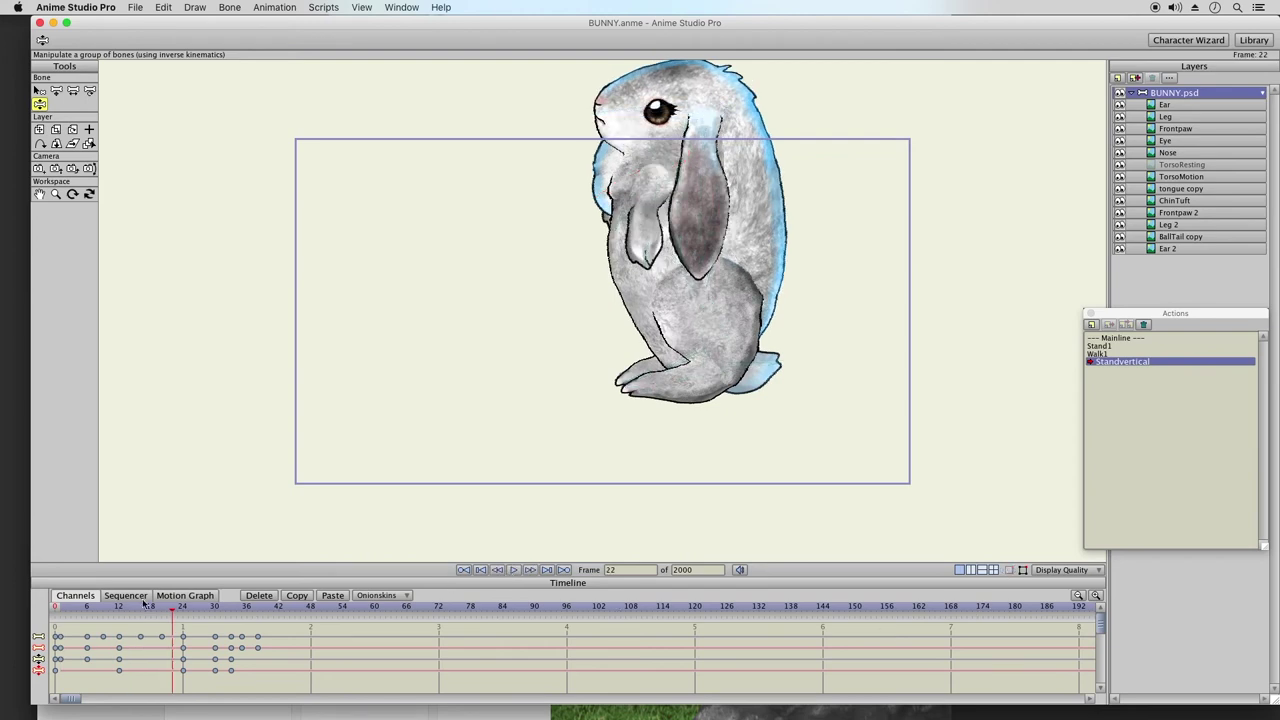
left_click_drag(60, 608, 189, 619)
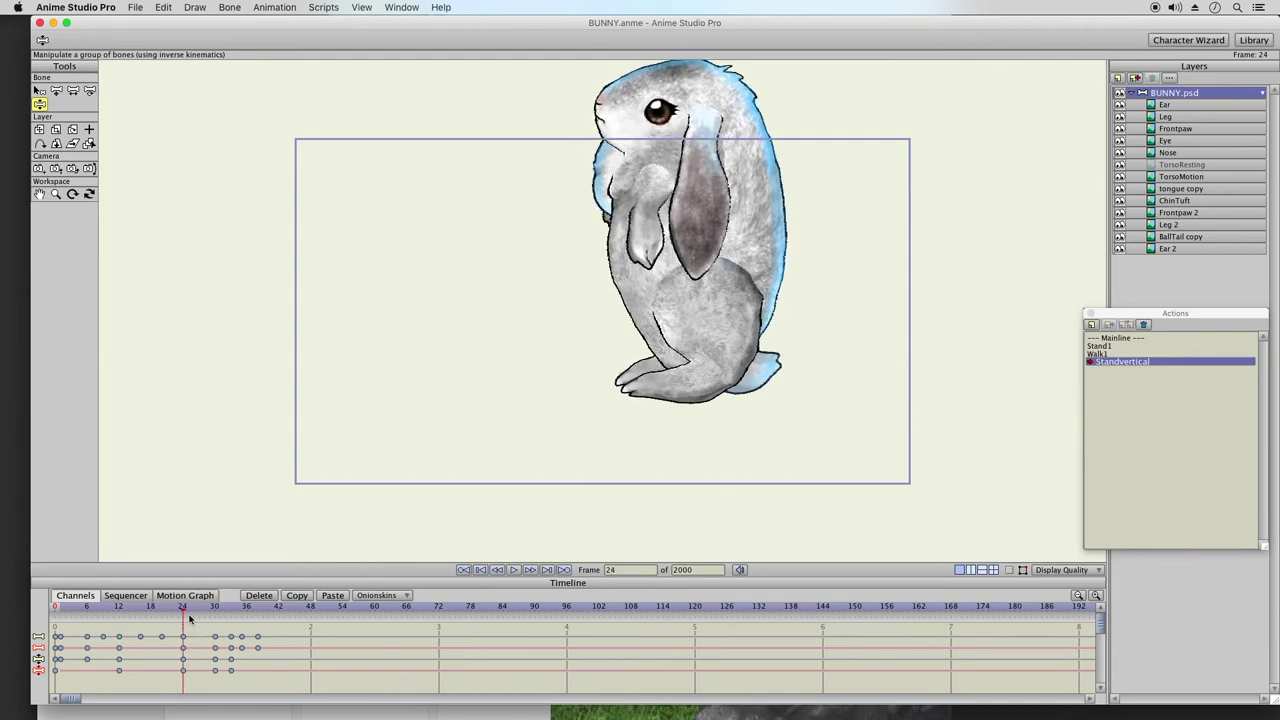
left_click(108, 614)
left_click_drag(125, 614, 184, 620)
- Swing the near ear's tip backward at frames 27 and 30 while the bunny starts lowering
left_click_drag(697, 265, 727, 292)
left_click(140, 607)
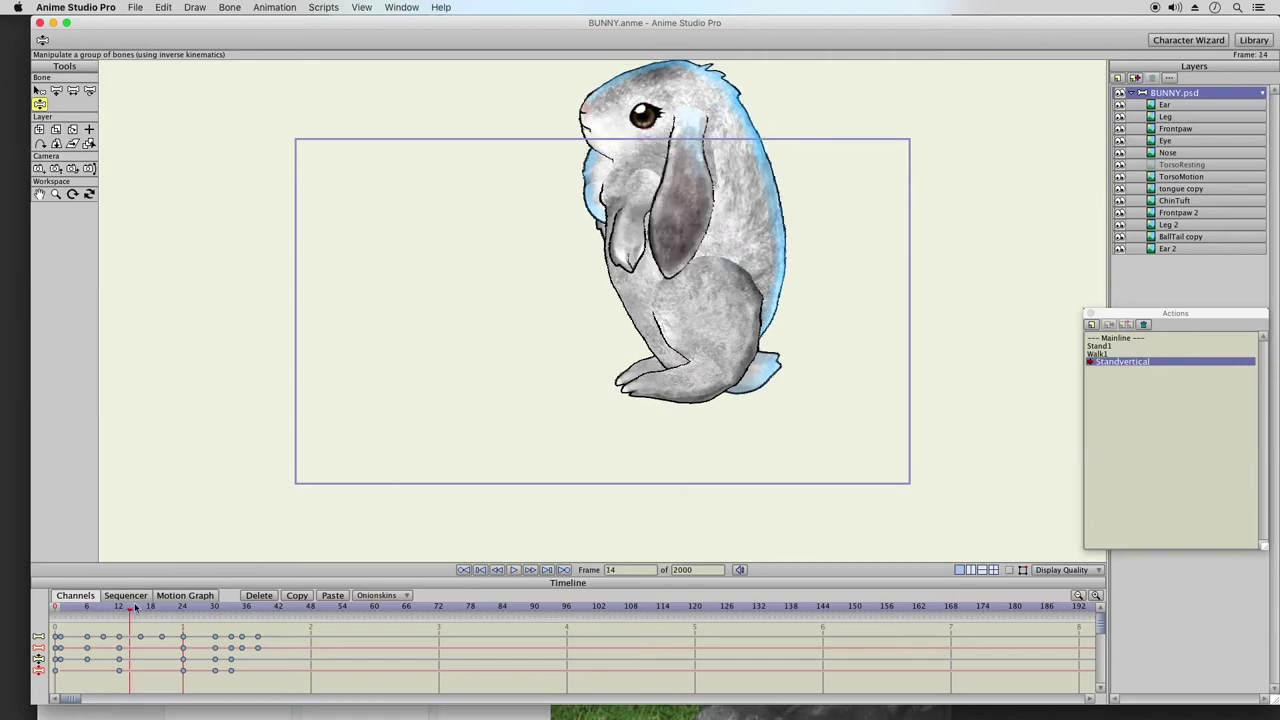
left_click_drag(152, 608, 203, 612)
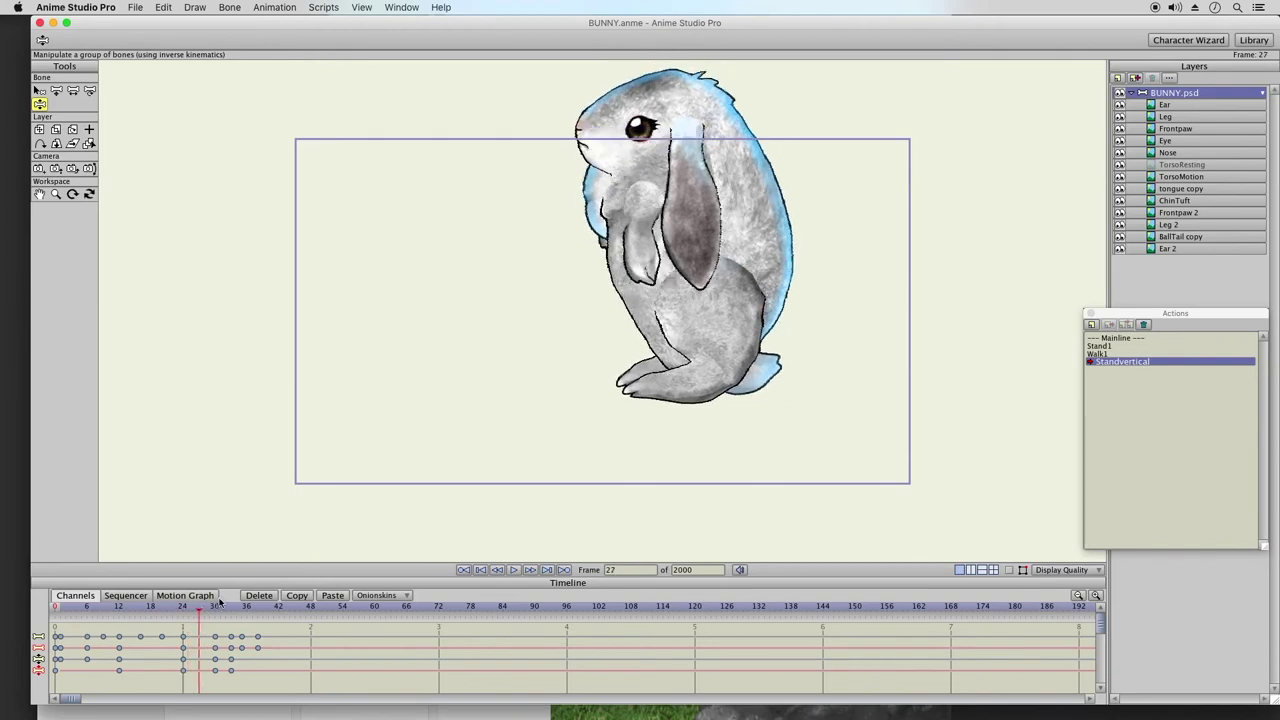
left_click_drag(704, 285, 741, 263)
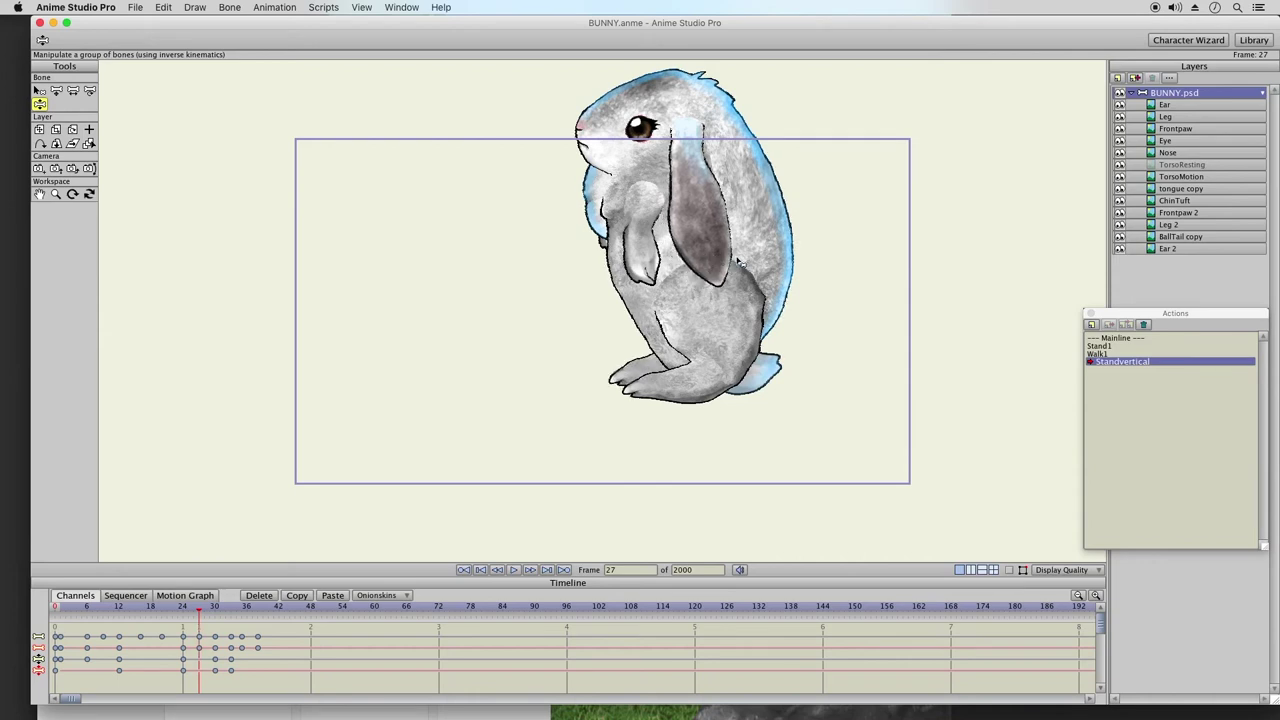
left_click_drag(172, 610, 216, 612)
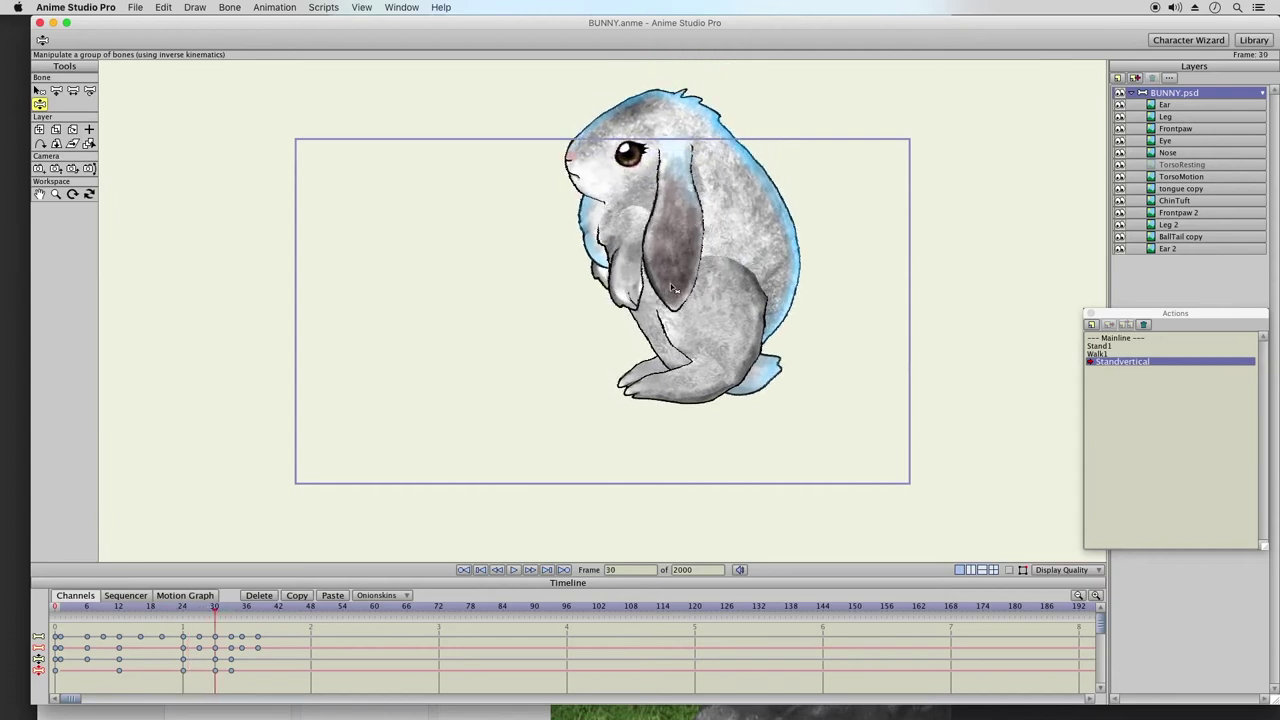
left_click_drag(673, 288, 704, 320)
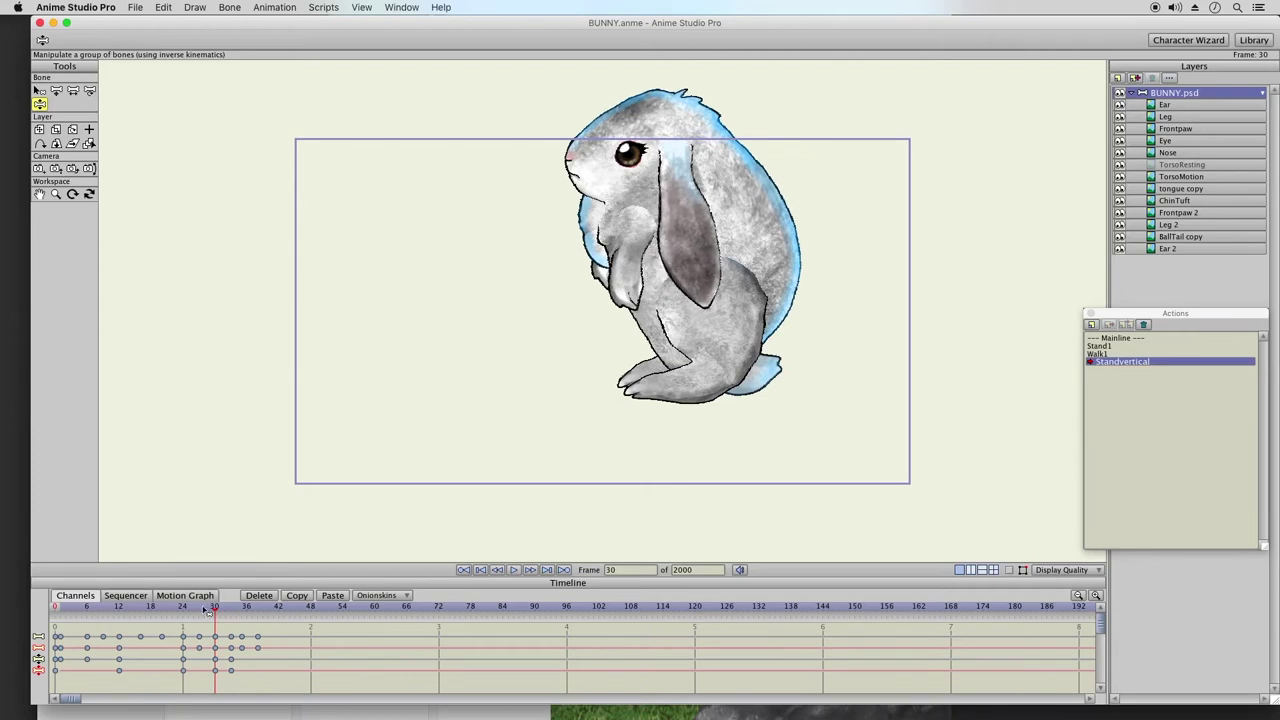
- Play back and scrub the Standvertical action through frame 38 to check the full motion
left_click_drag(197, 610, 258, 614)
left_click(516, 569)
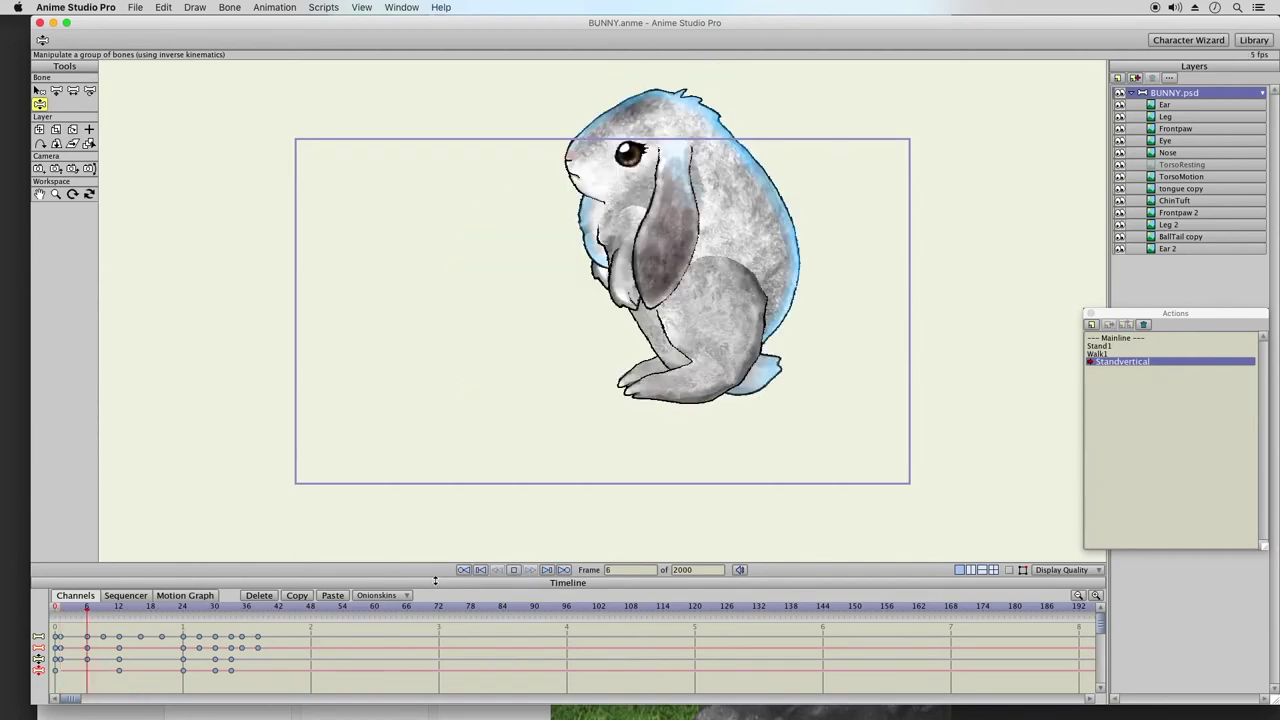
left_click(514, 569)
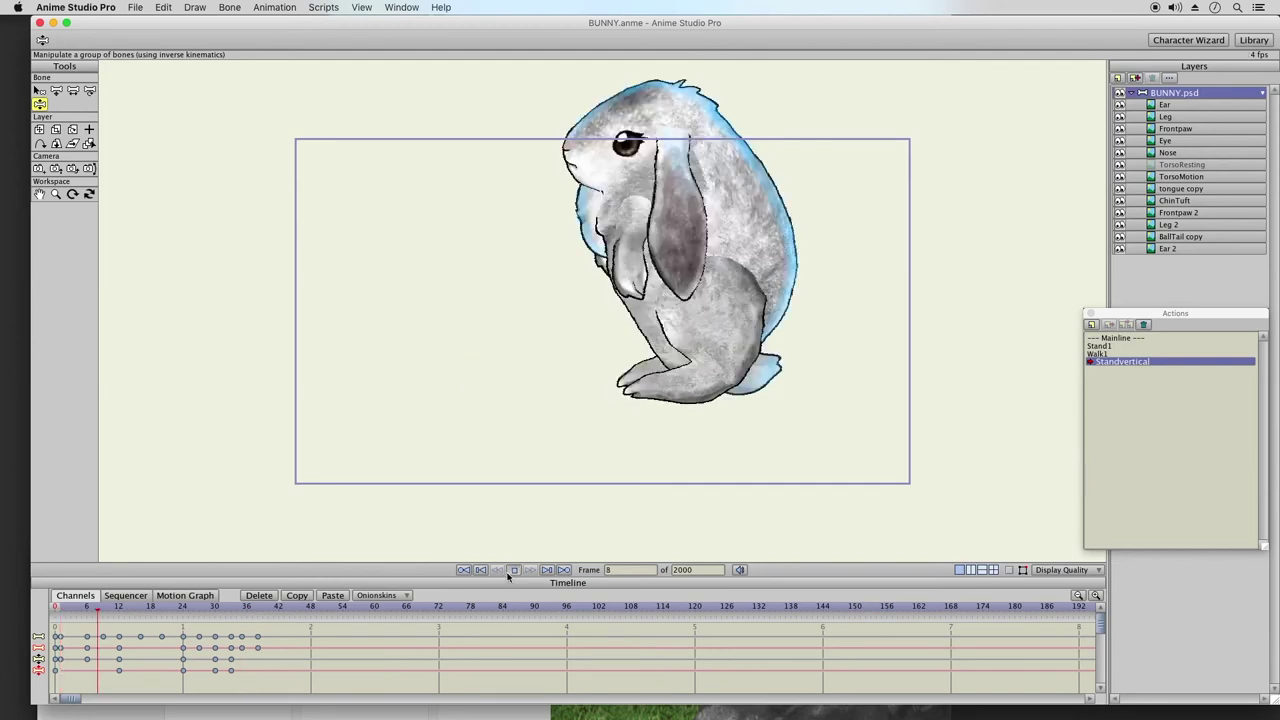
left_click(514, 569)
left_click_drag(58, 606, 258, 614)
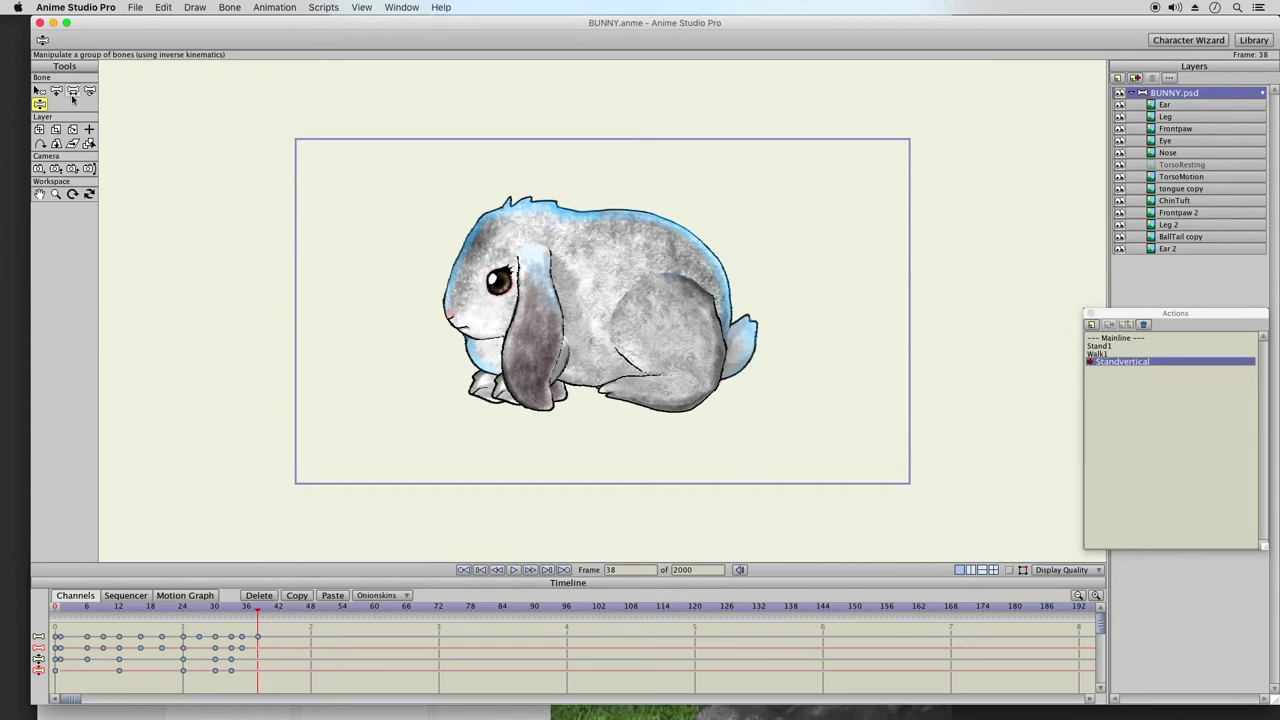
- Copy the frame 1 keyframes to frame 42 and add a keyframe there to the channel that lacks one
left_click_drag(69, 632, 62, 681)
left_click(298, 596)
left_click(278, 608)
left_click(333, 596)
left_click_drag(212, 608, 279, 614)
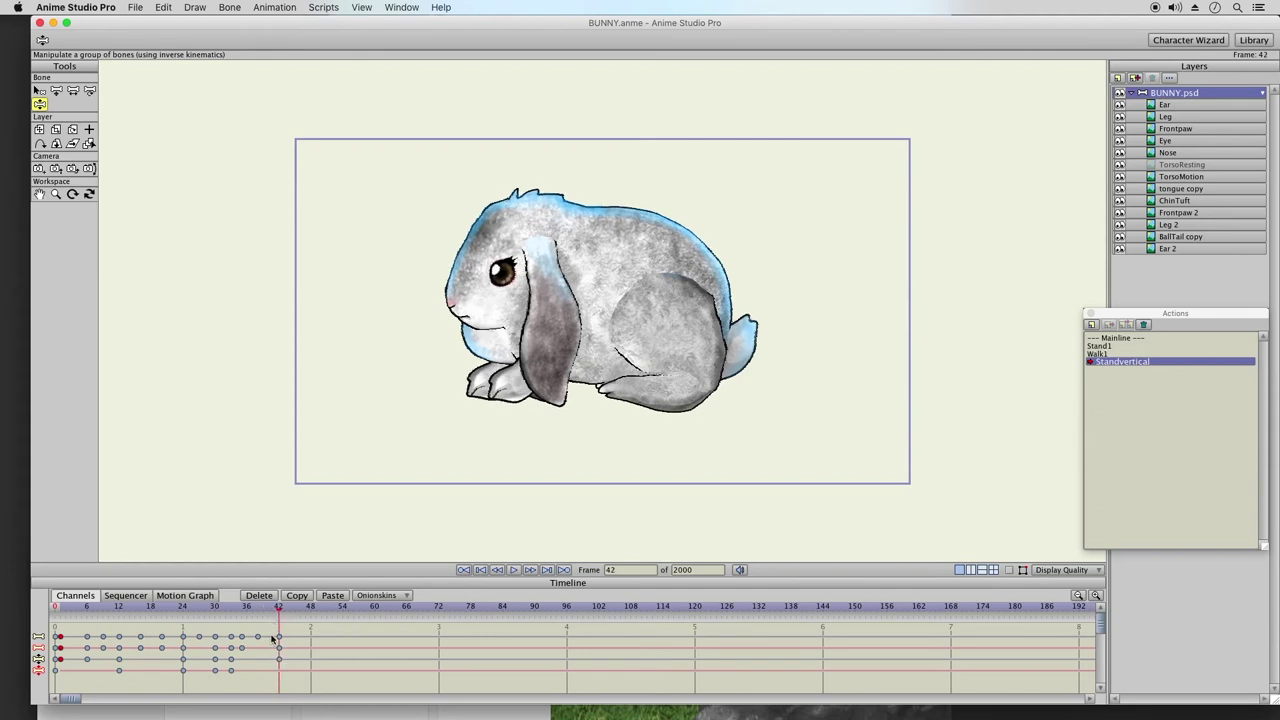
right_click(279, 660)
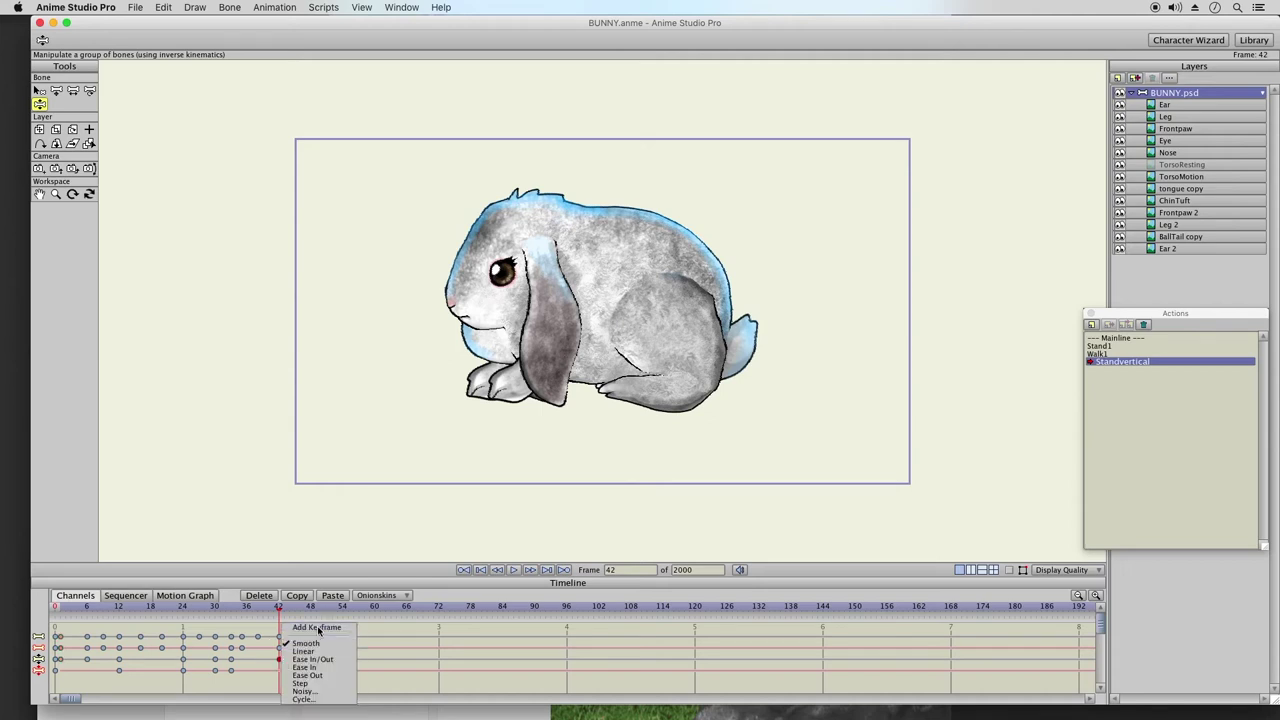
left_click(314, 628)
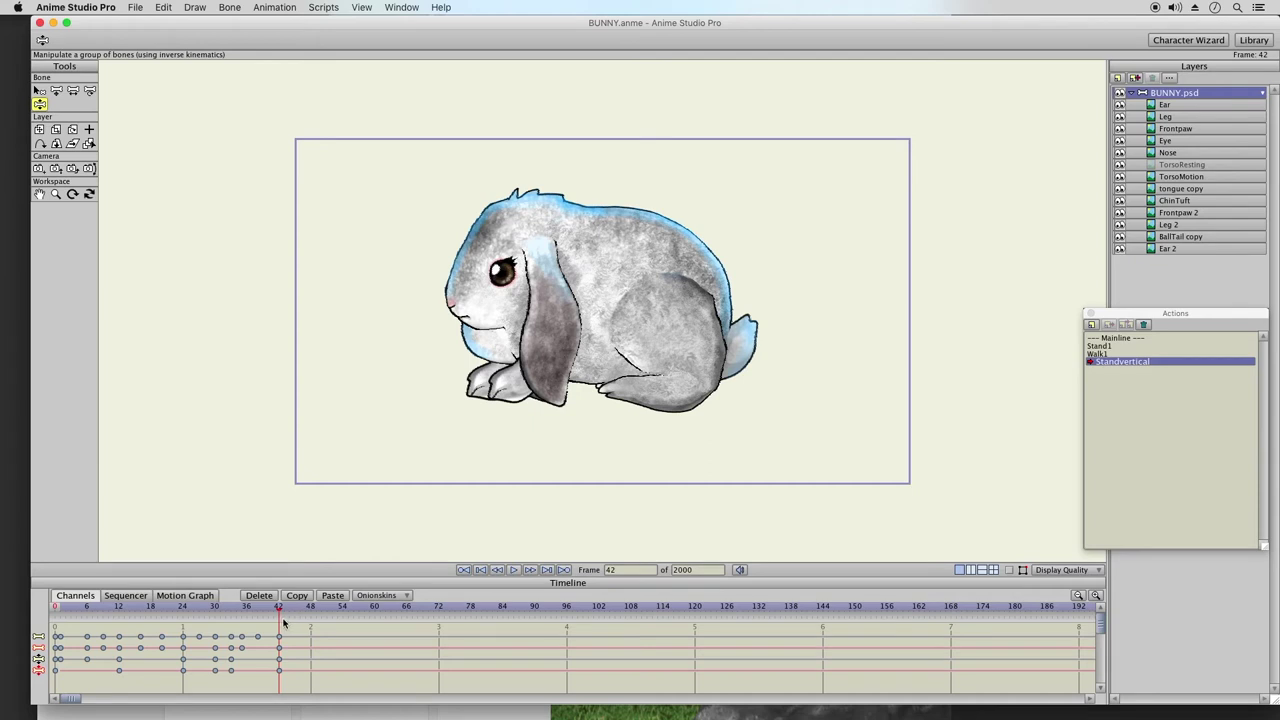
- Return to the mainline and create a new action named EarsForward
left_click(1117, 339)
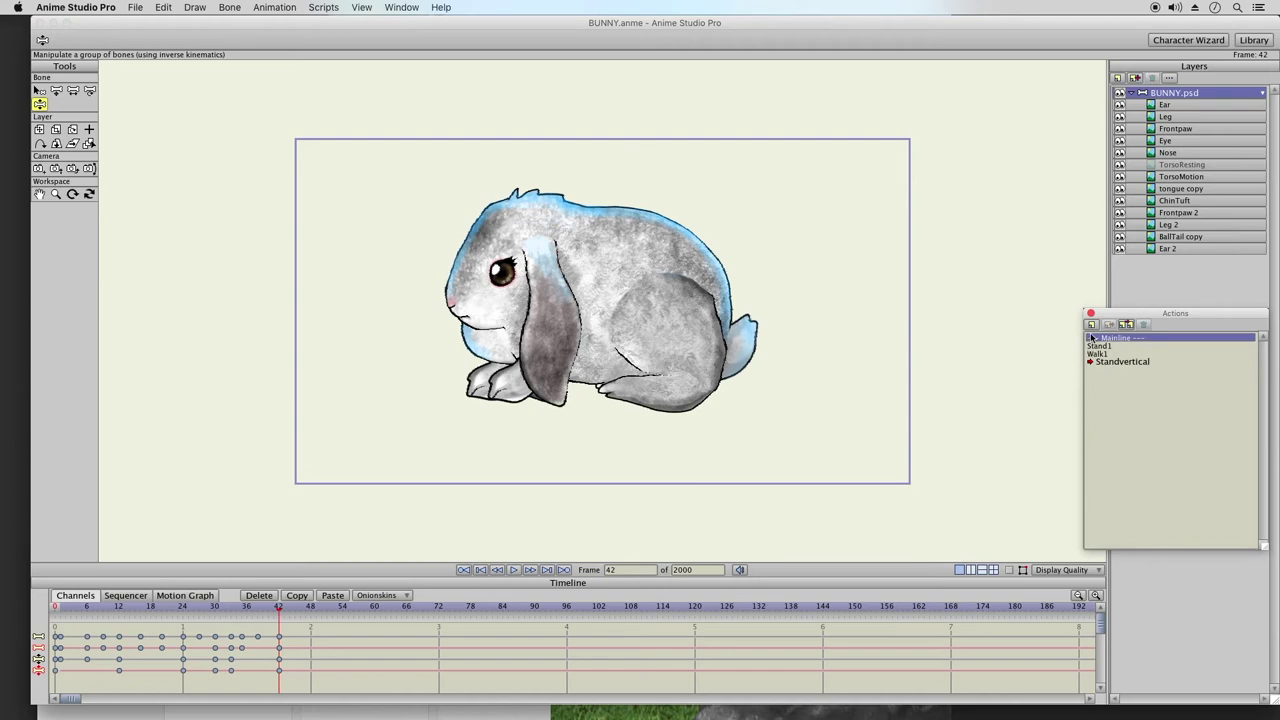
left_click(1092, 325)
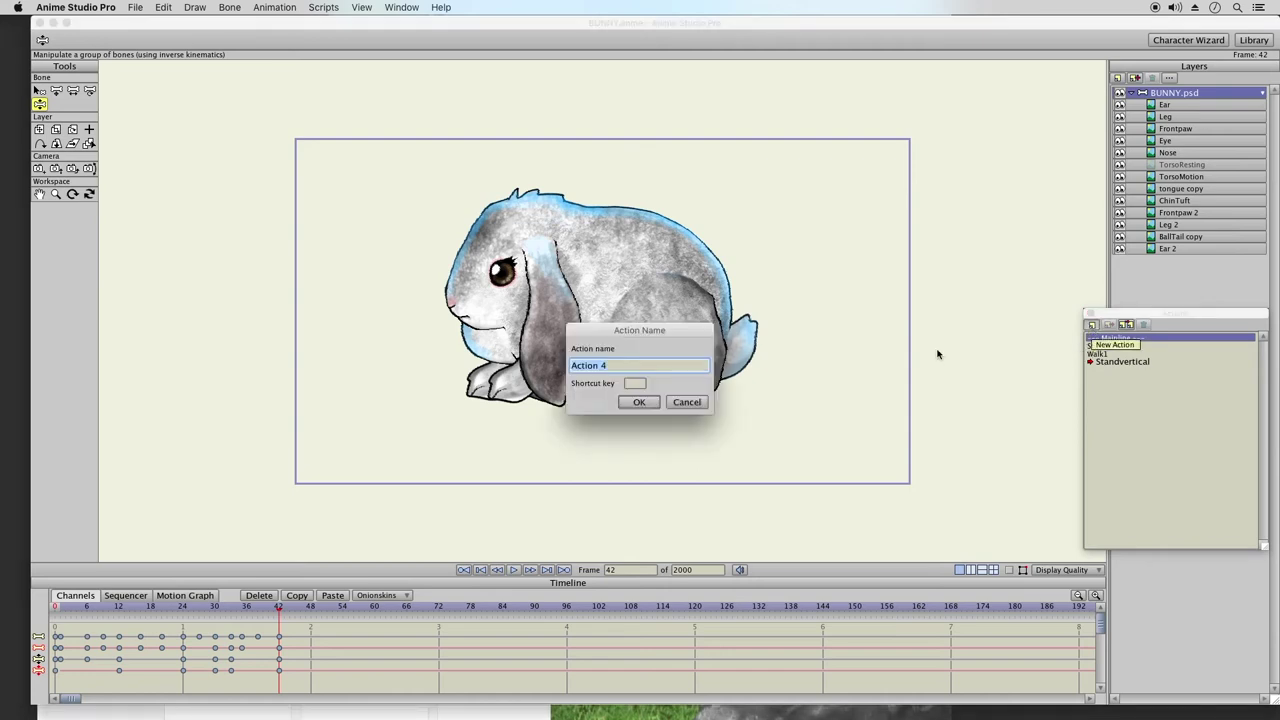
type("E")
type("arsFlop")
key("Escape")
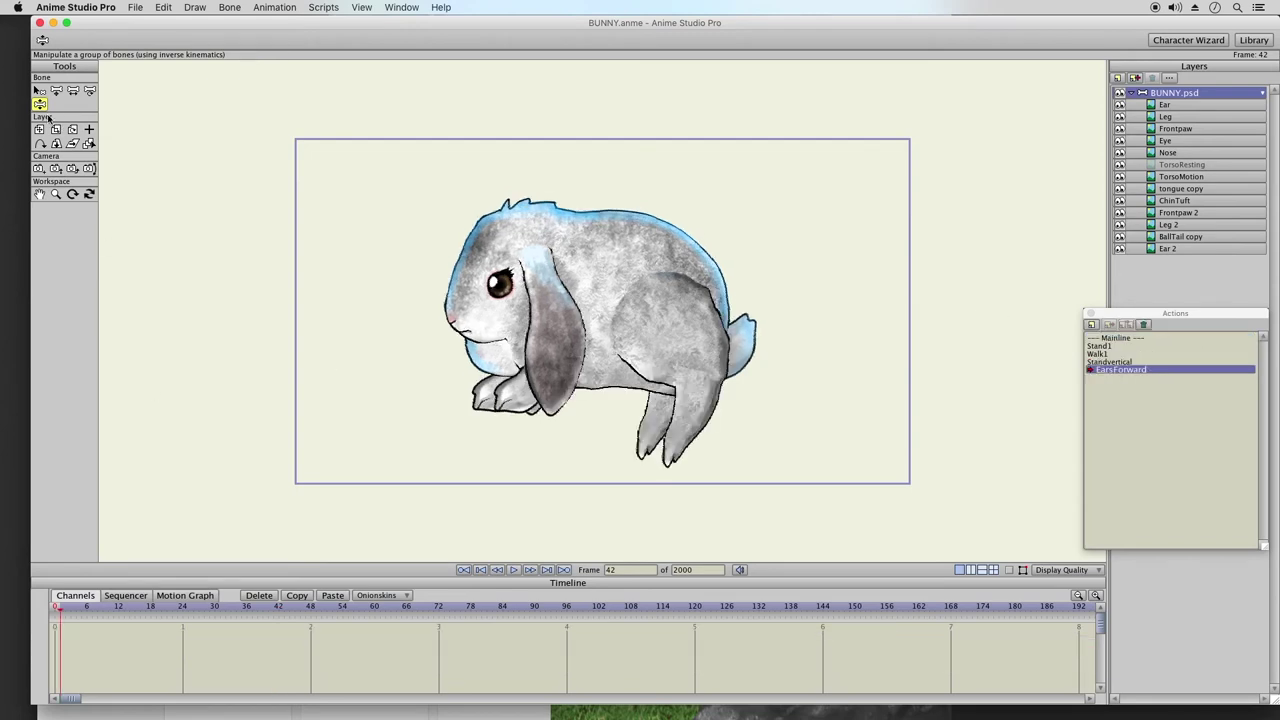
- Pose the bunny at frame 1 of EarsForward with the hind legs tucked under and the front paws moved forward, with bones shown
left_click_drag(697, 408, 743, 334)
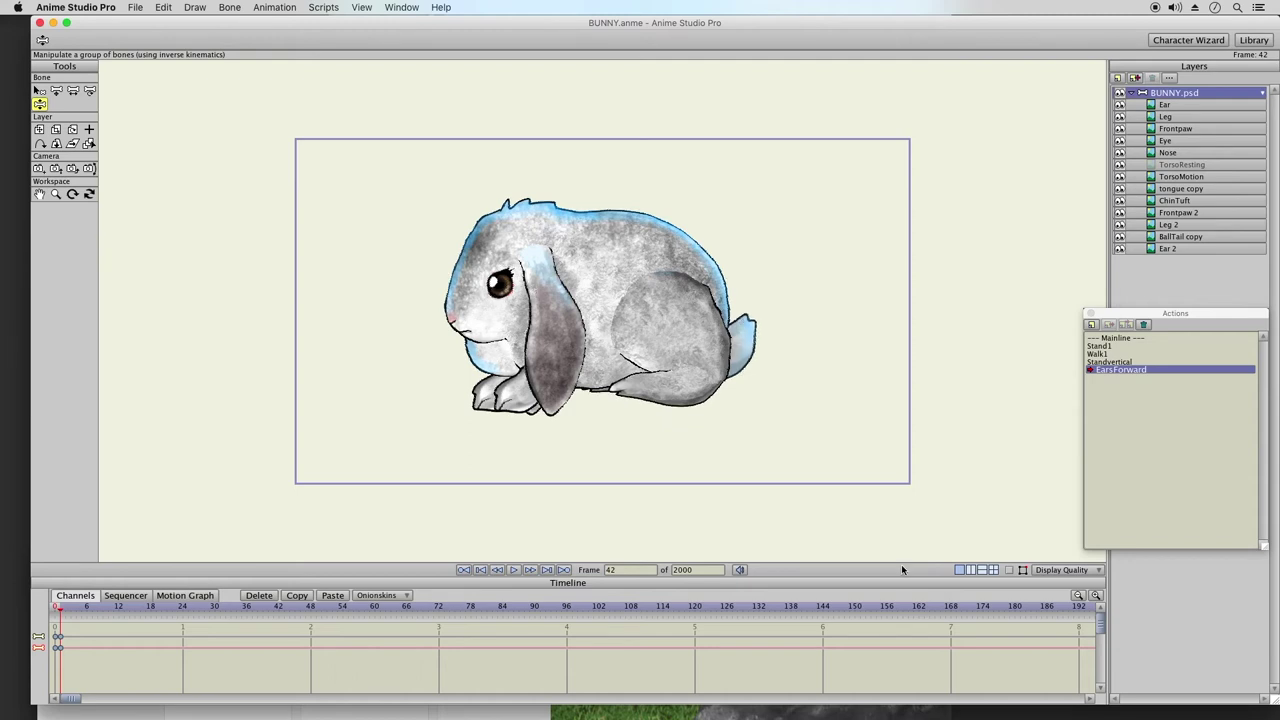
left_click(1010, 569)
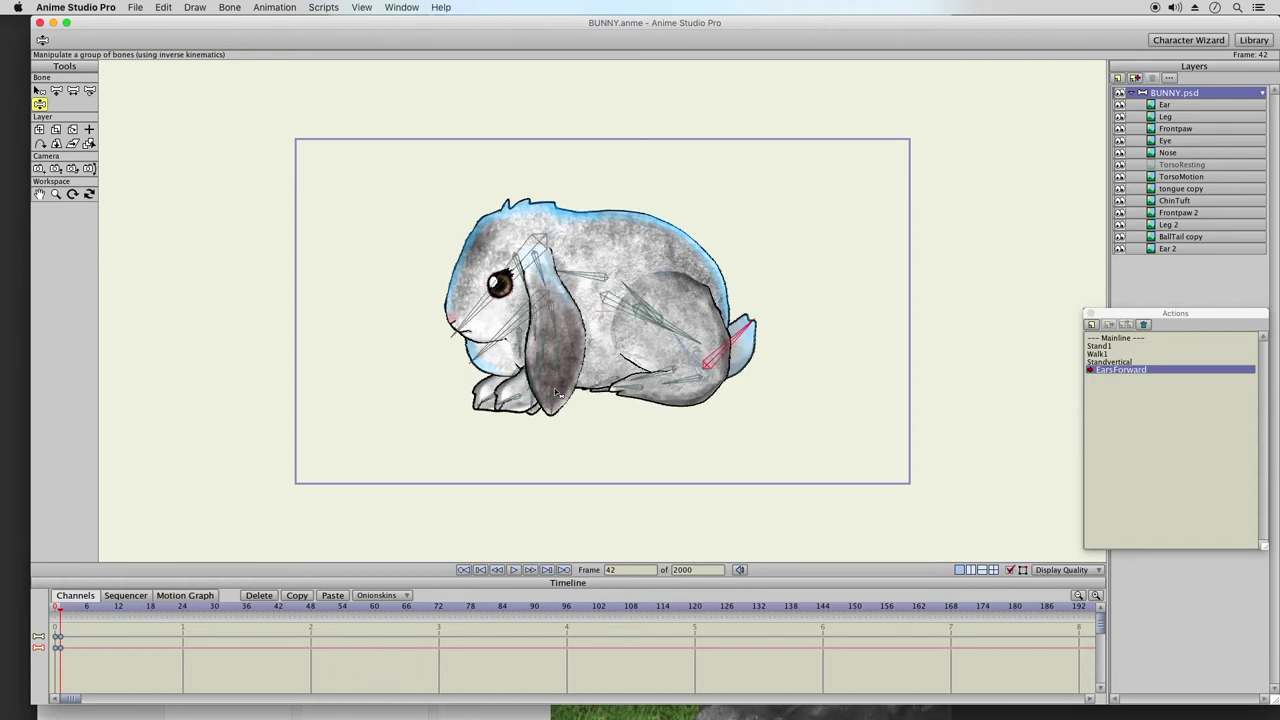
left_click_drag(567, 408, 530, 395)
left_click(498, 352)
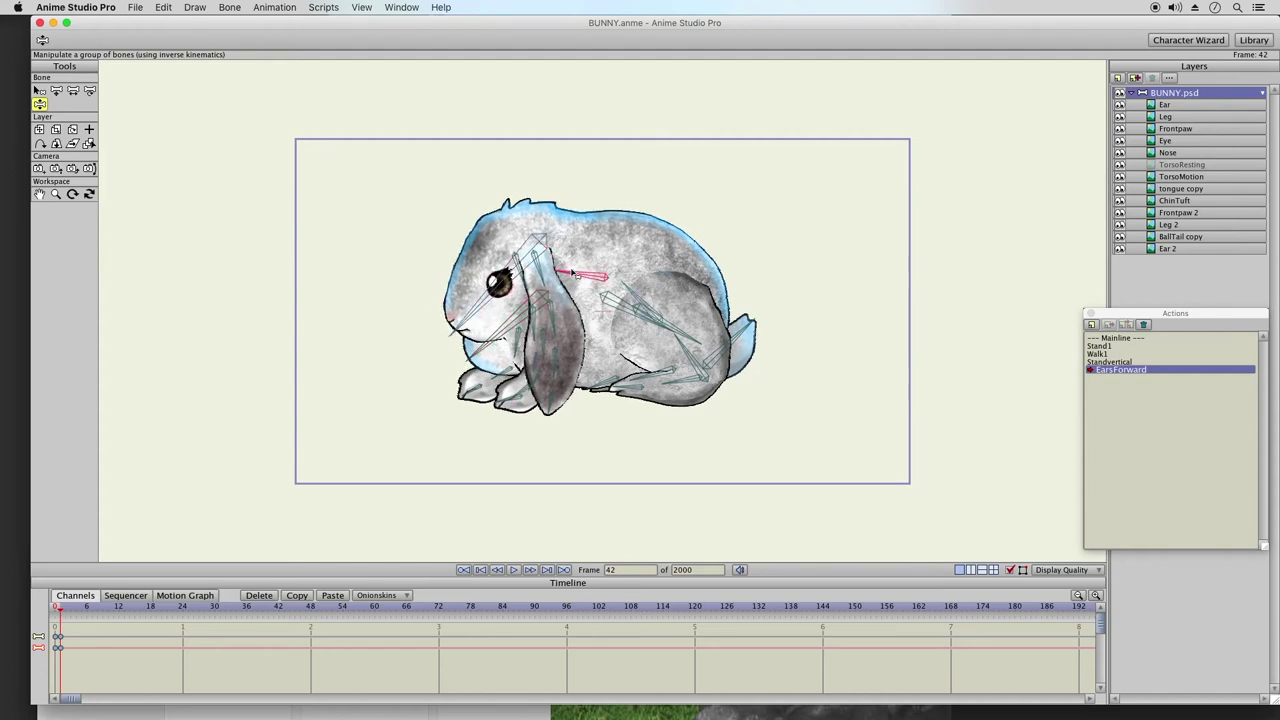
left_click(589, 277)
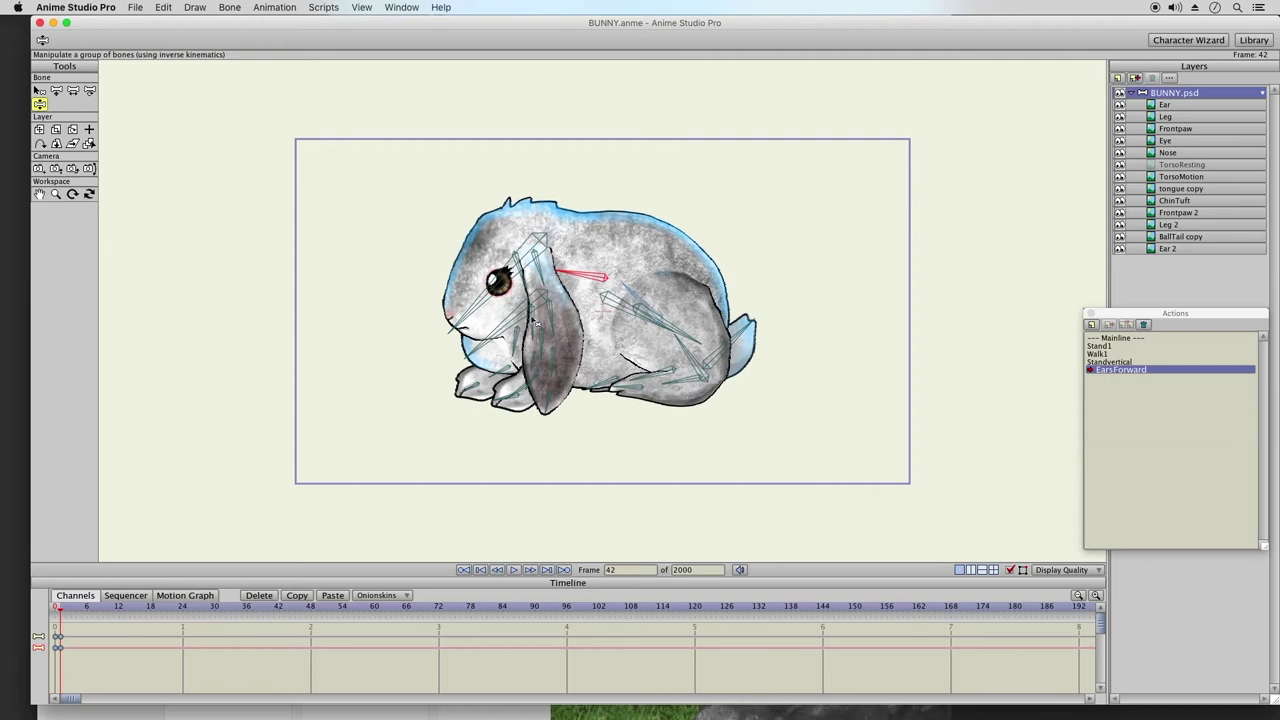
- At frame 6, swing the ears forward over the face and push the chin tuft forward
left_click(87, 612)
left_click_drag(551, 397, 500, 497)
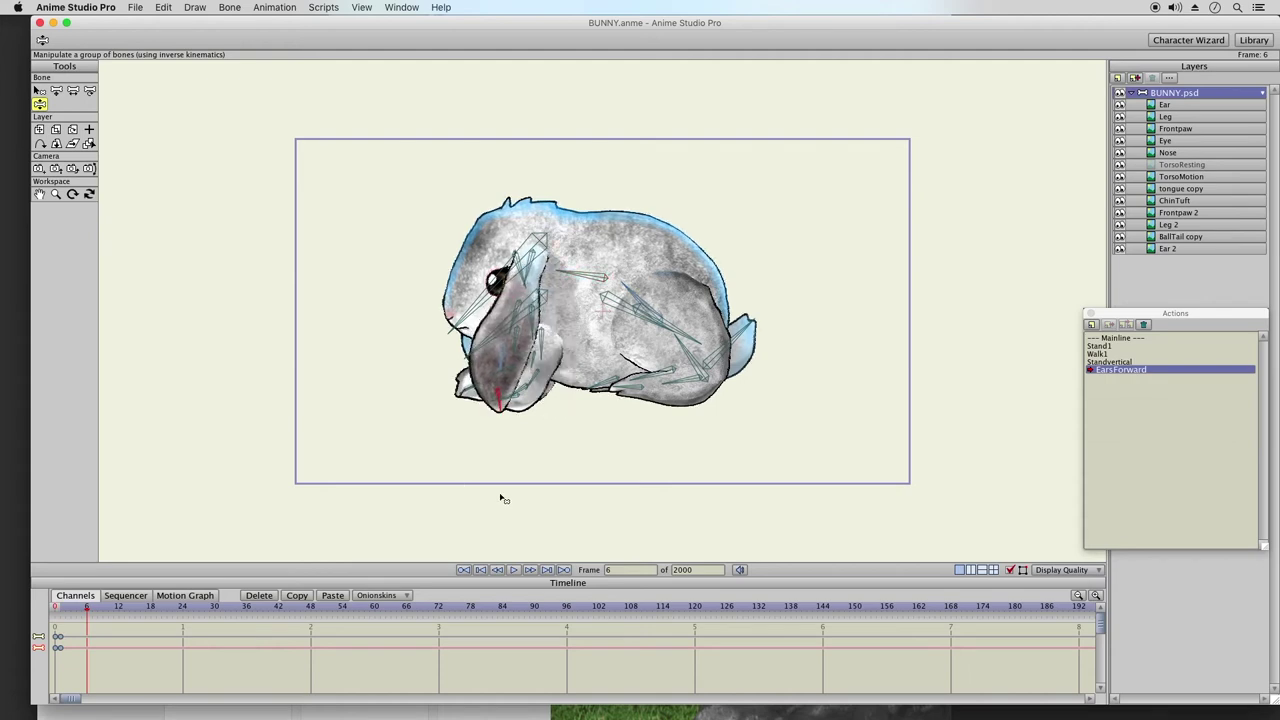
left_click_drag(521, 338, 488, 352)
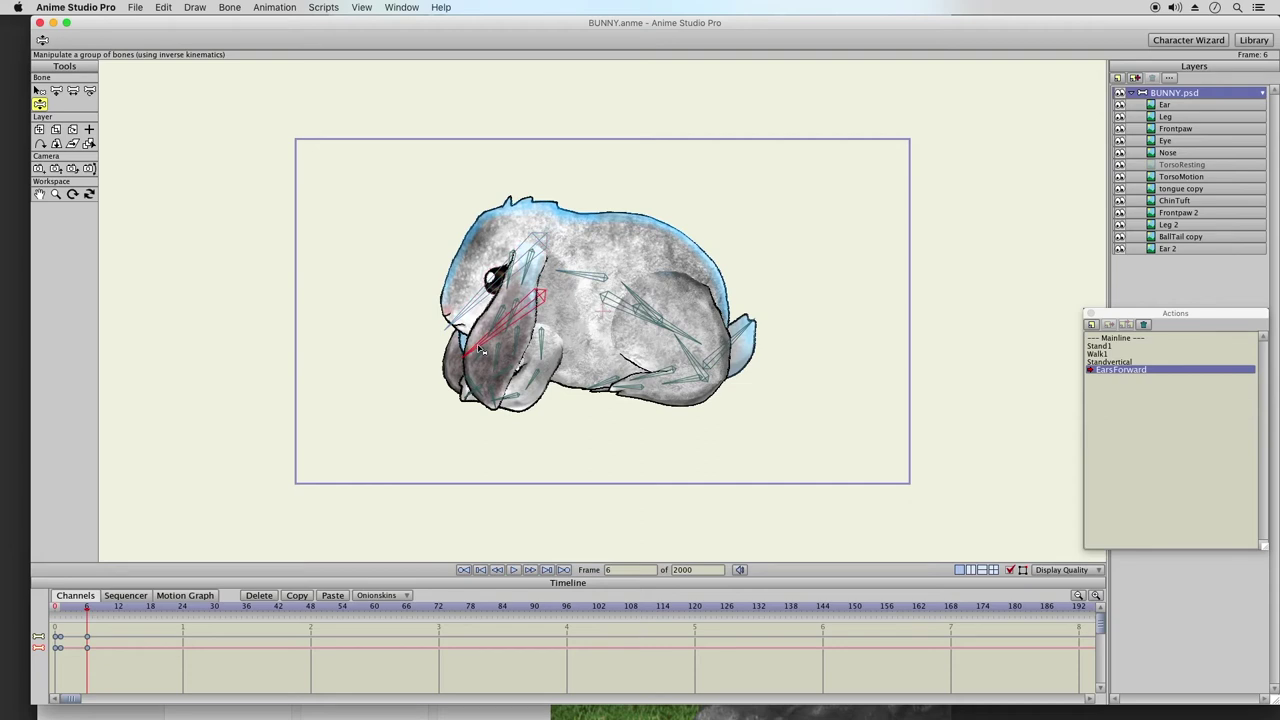
- Nudge the tail and neck bones at frame 6 to refine the crouched pose, and advance to frame 9
left_click(638, 399)
left_click_drag(748, 333, 754, 328)
left_click_drag(572, 280, 580, 281)
left_click(103, 607)
left_click_drag(633, 297, 587, 288)
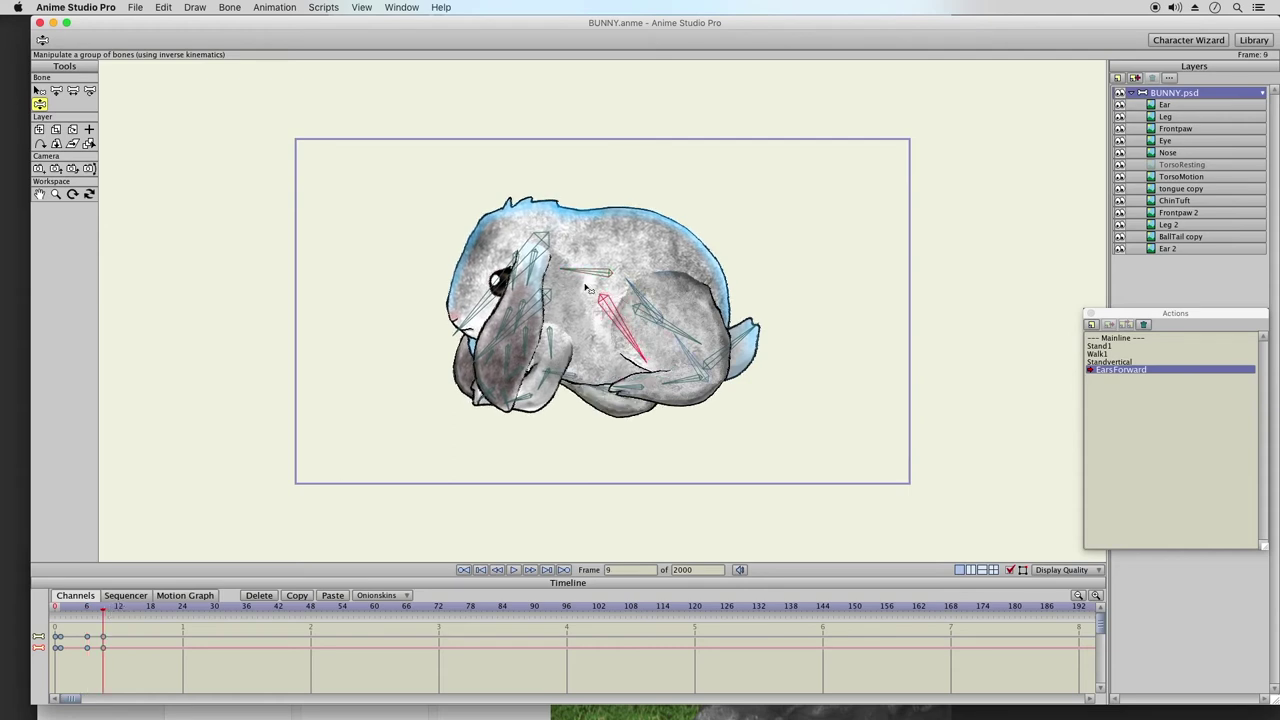
left_click(163, 7)
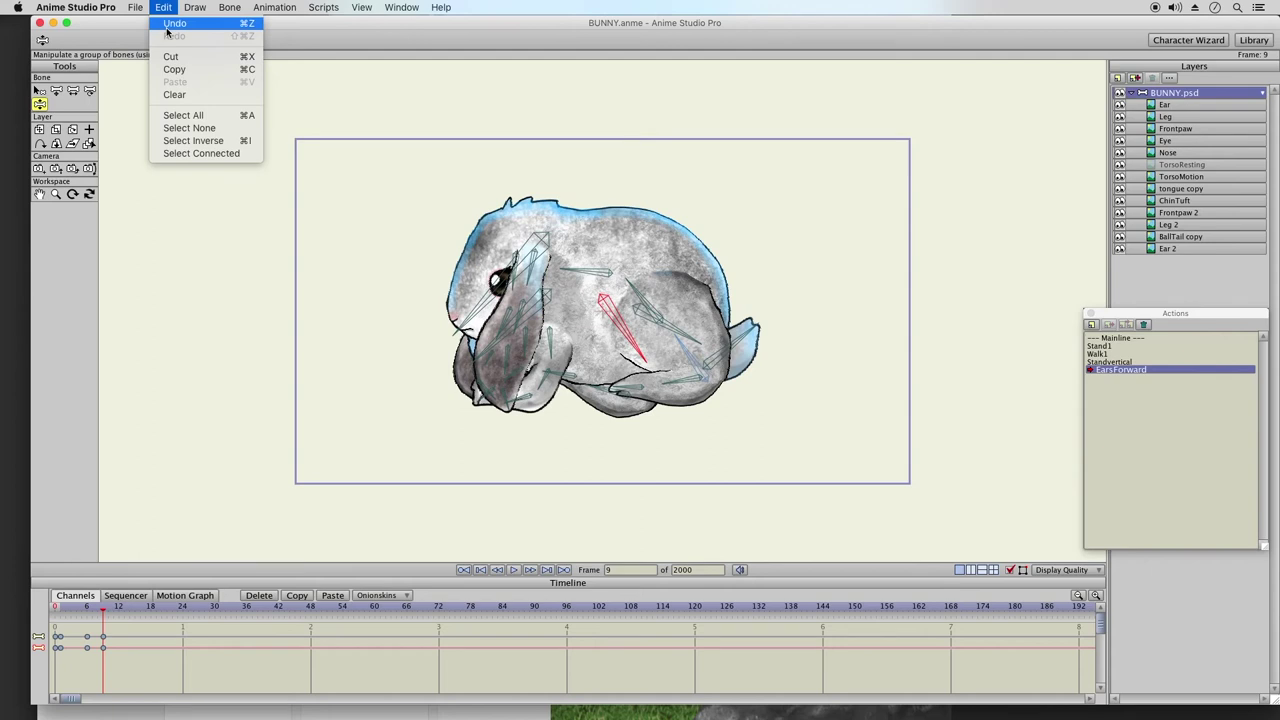
left_click(172, 27)
- At frame 9, pull the head and upper body back, reposition the front paw, and swing the ear tips forward
left_click_drag(612, 318, 626, 277)
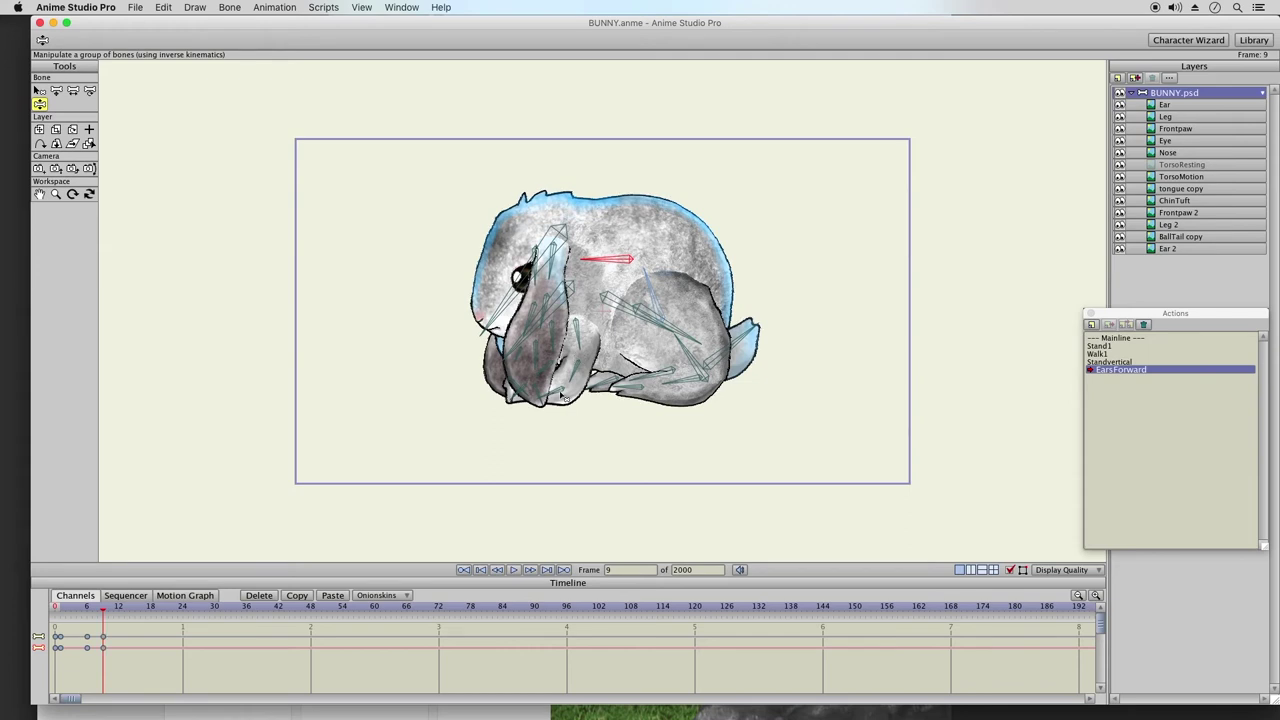
mouse_move(566, 394)
left_mouse_down()
mouse_move(592, 378)
mouse_move(550, 371)
mouse_move(560, 364)
mouse_move(527, 412)
mouse_move(461, 447)
left_mouse_up()
left_click_drag(462, 449, 463, 526)
left_click_drag(520, 395, 462, 432)
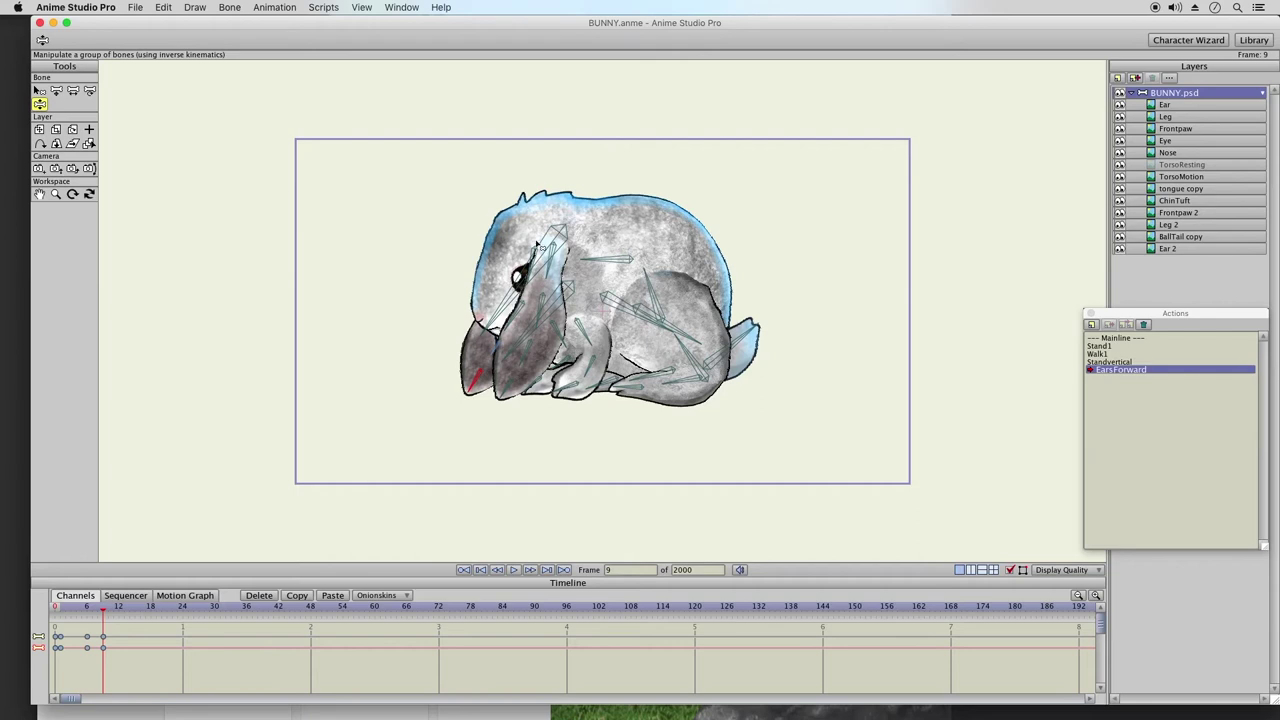
- At frame 9, adjust the chin tuft beneath the head and tilt the tail slightly
left_click(502, 309)
left_click_drag(502, 310, 522, 372)
left_click(506, 355)
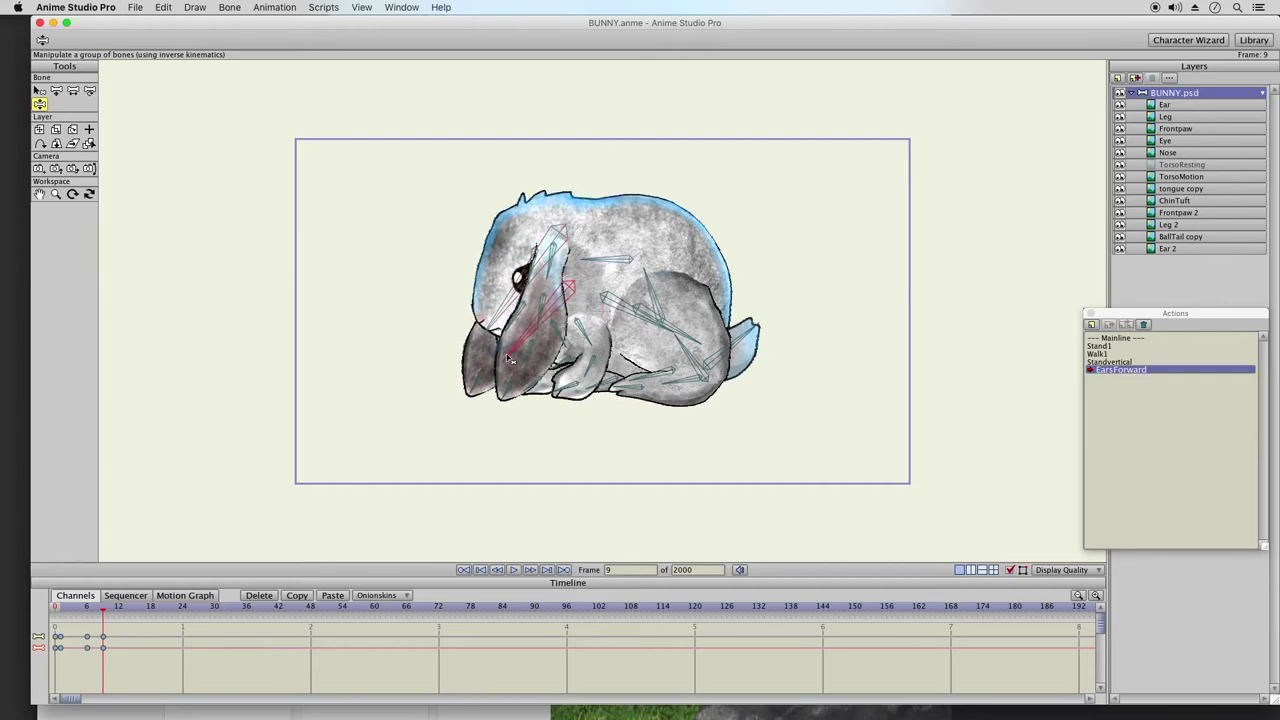
left_click_drag(507, 358, 515, 370)
left_click_drag(752, 338, 756, 336)
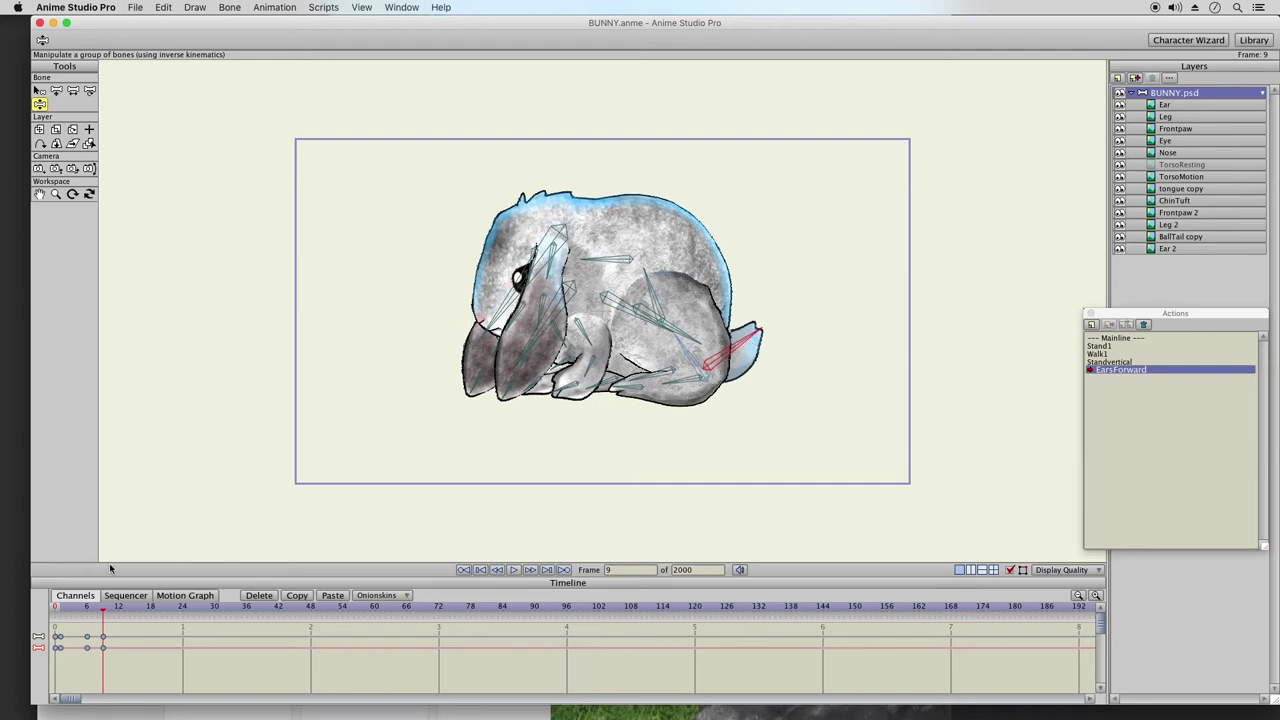
- At frame 12, ease the ears slightly back and raise the tail to a more upright angle
left_click(60, 612)
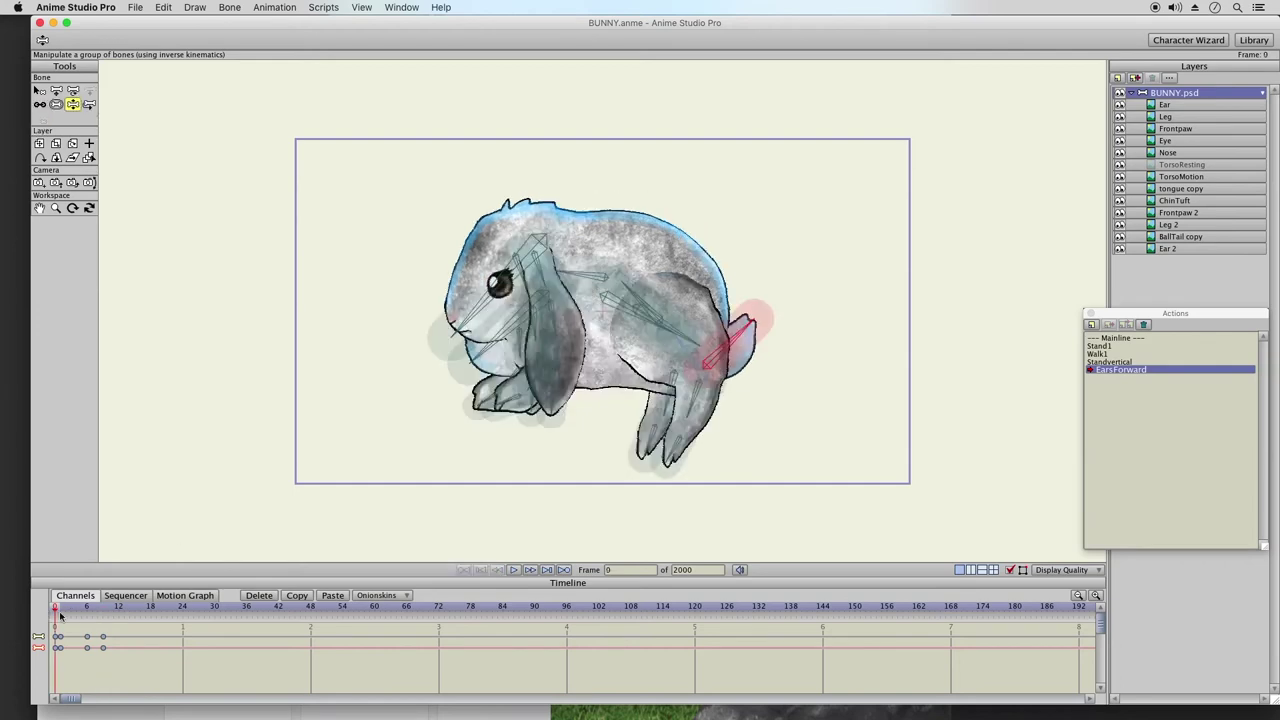
left_click_drag(60, 612, 121, 610)
left_click_drag(546, 284, 607, 340)
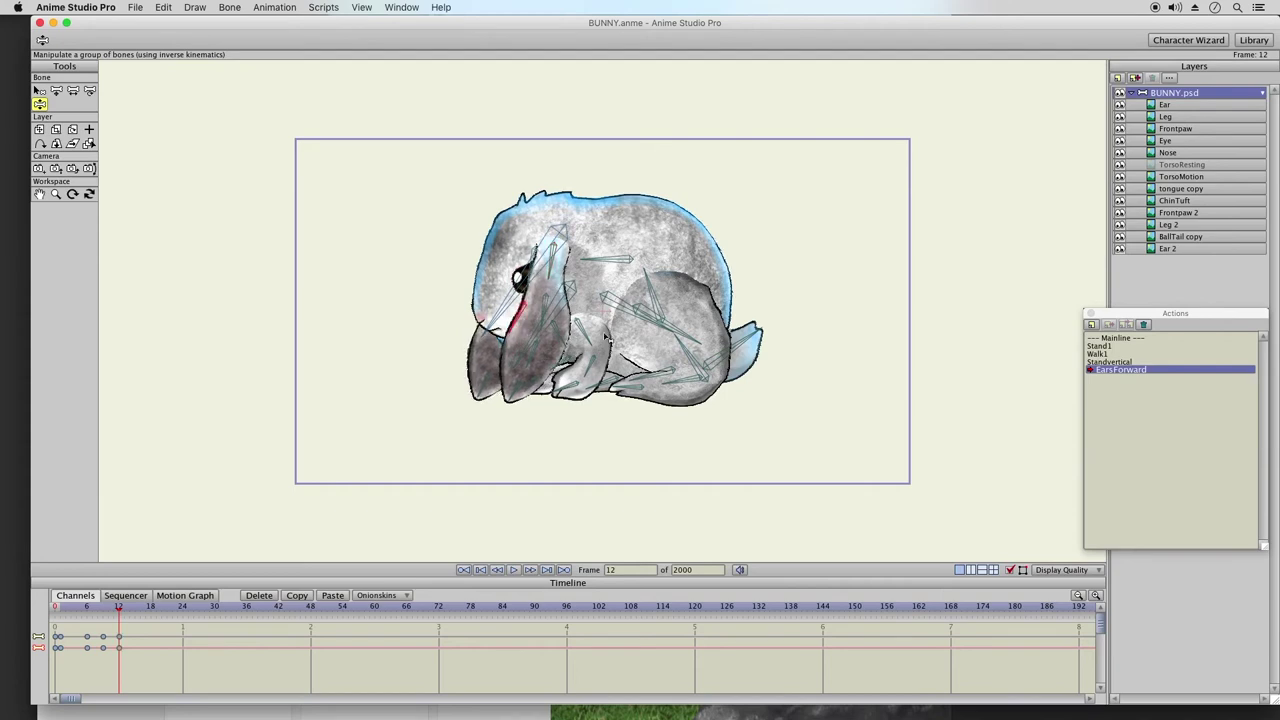
left_click_drag(575, 390, 604, 388)
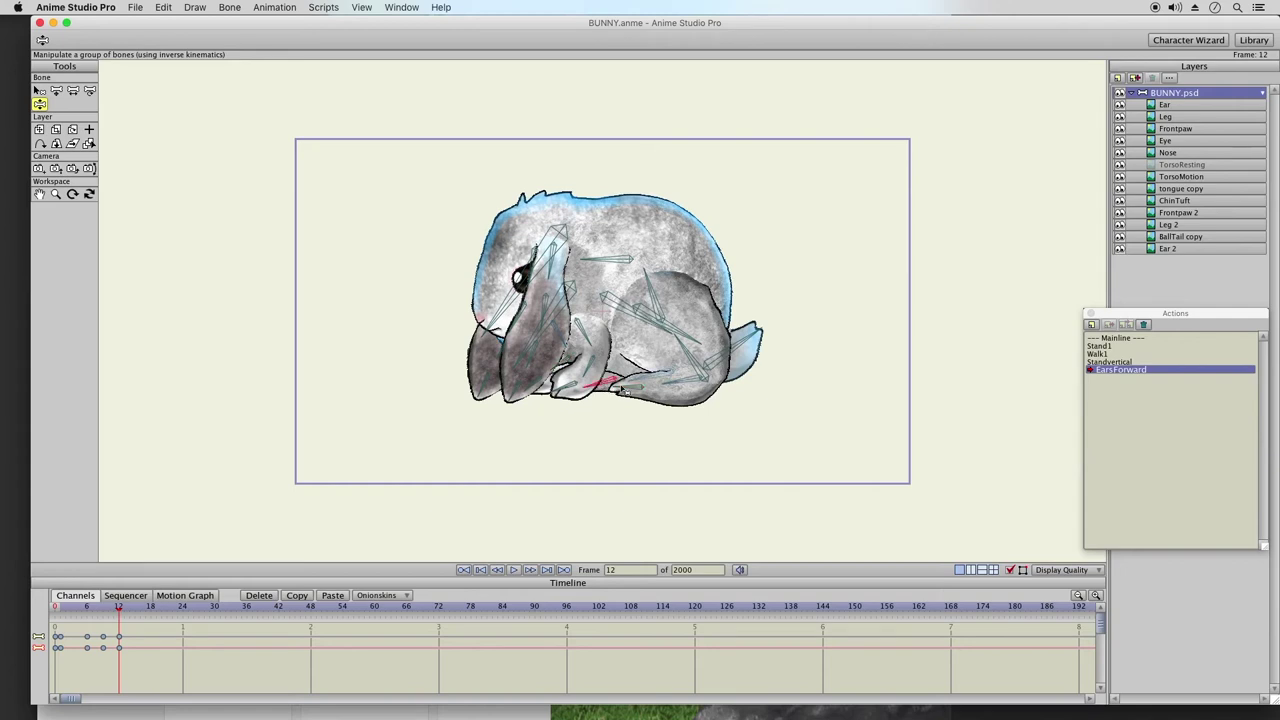
left_click(745, 341)
left_click_drag(745, 341, 742, 314)
left_click(522, 276)
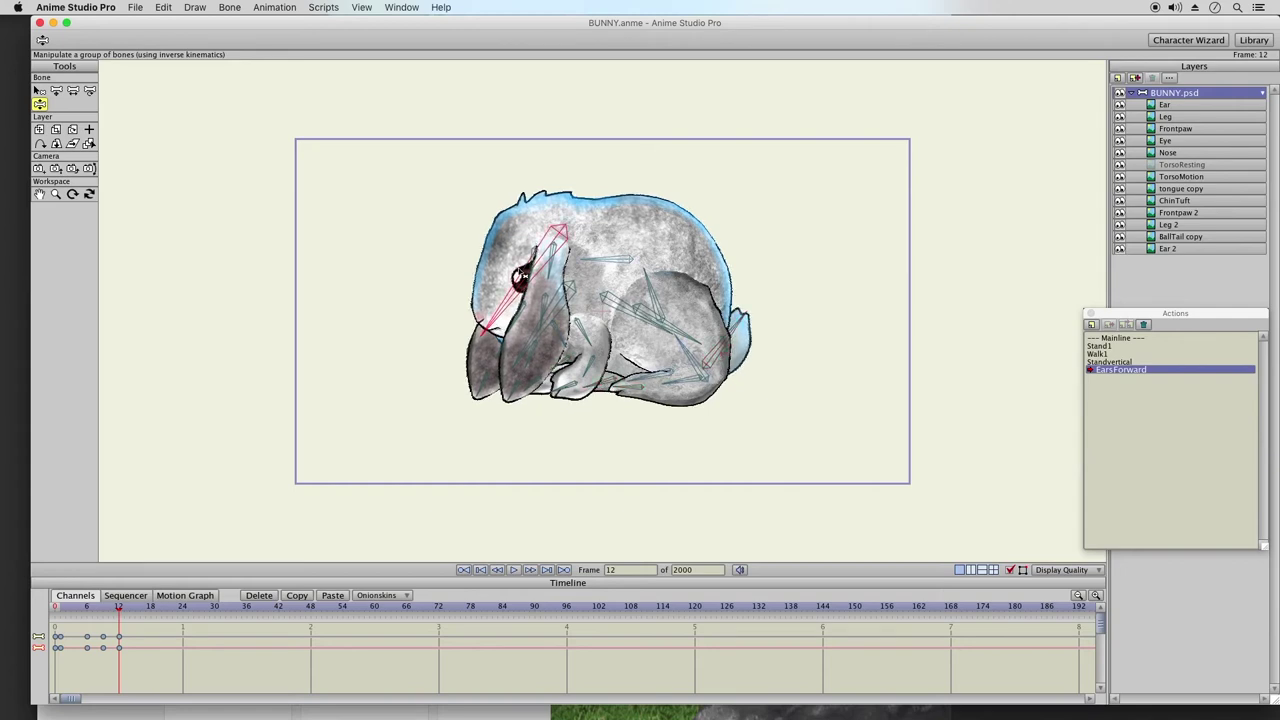
left_click_drag(522, 276, 632, 275)
left_click(596, 262)
- Copy the frame 9 keyframes to frame 18 and move the pasted keyframes to frame 24
left_click_drag(61, 609, 99, 667)
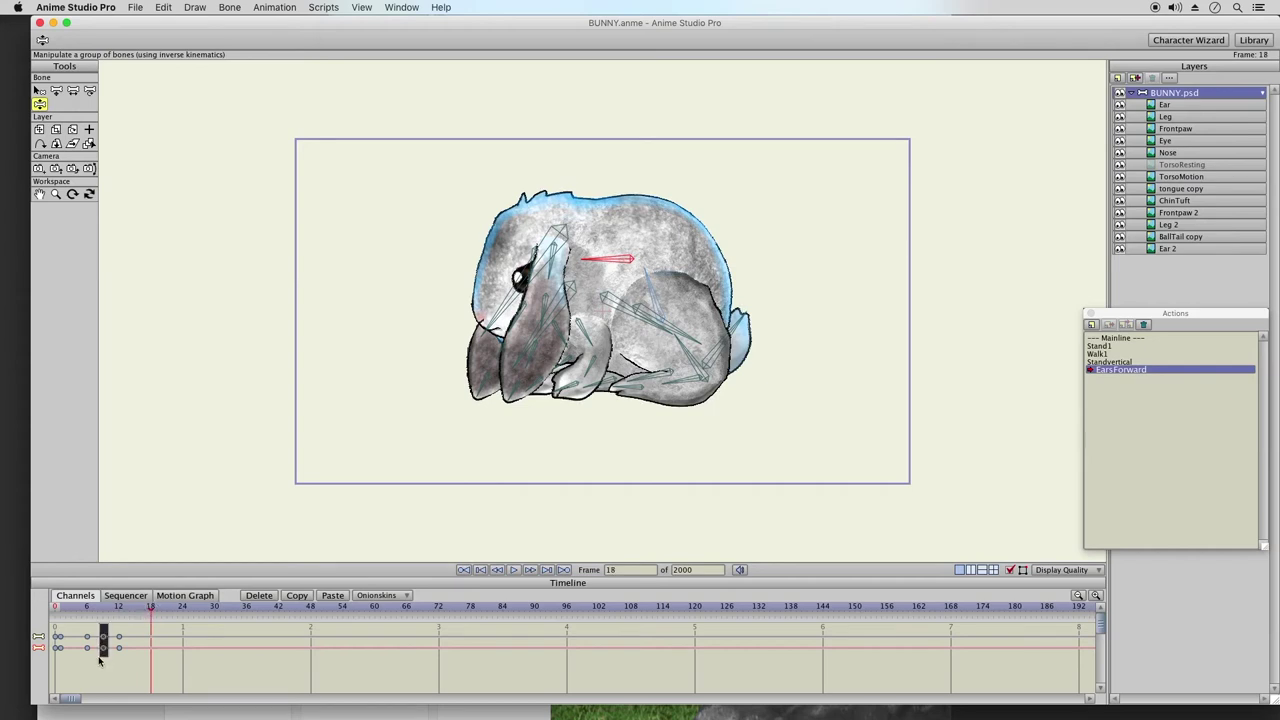
left_click(286, 597)
left_click(329, 597)
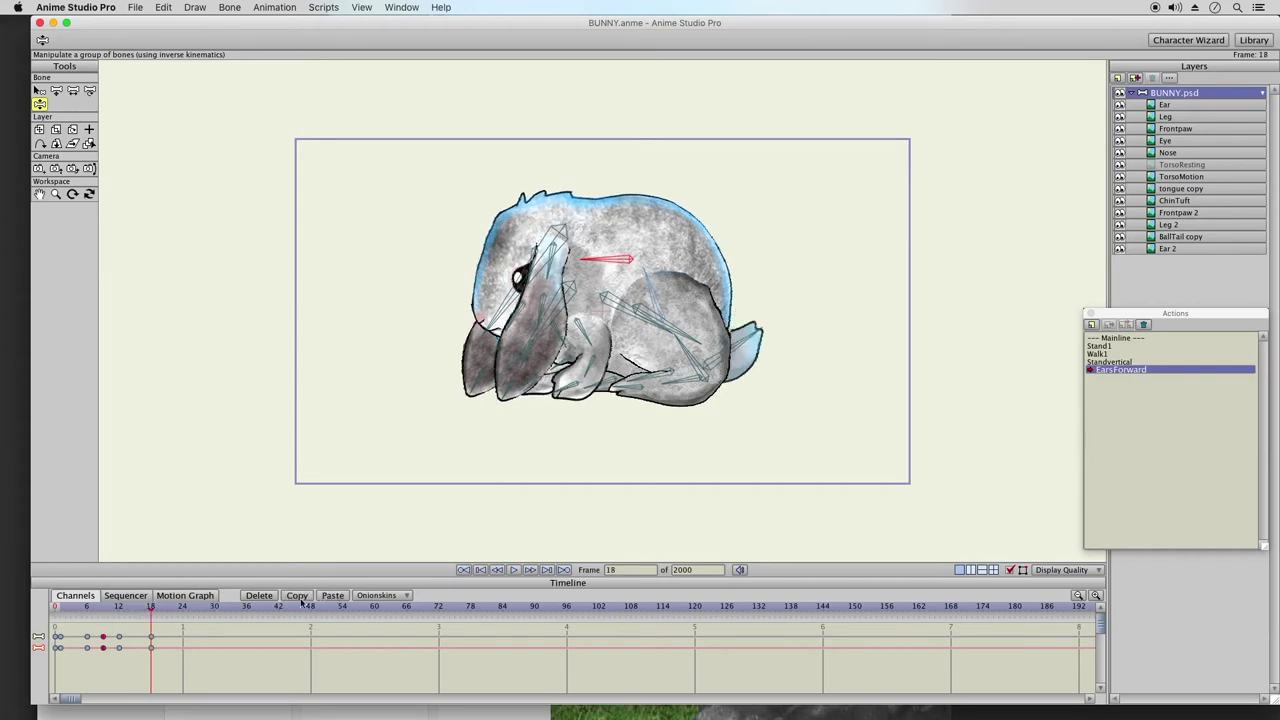
left_click(114, 610)
left_click_drag(114, 610, 183, 650)
- At frame 16, swing both ears back from the face towards the chest
left_click_drag(61, 612, 141, 612)
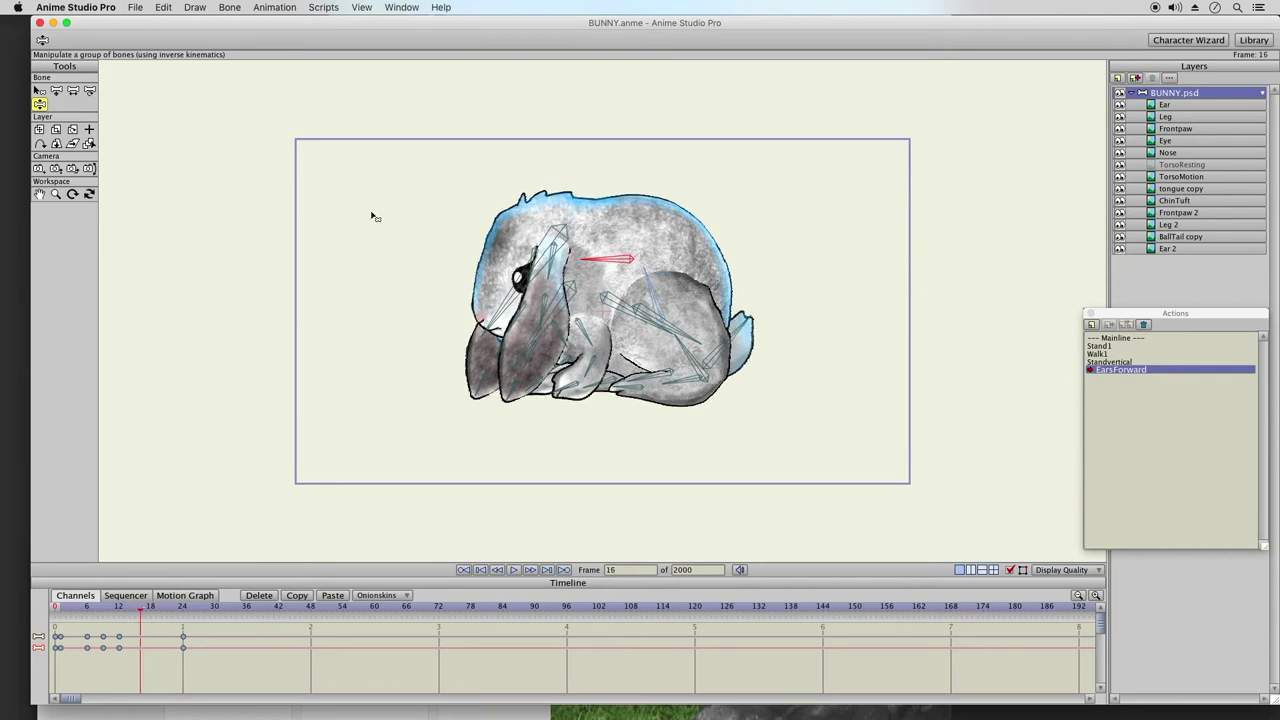
left_click_drag(553, 272, 520, 406)
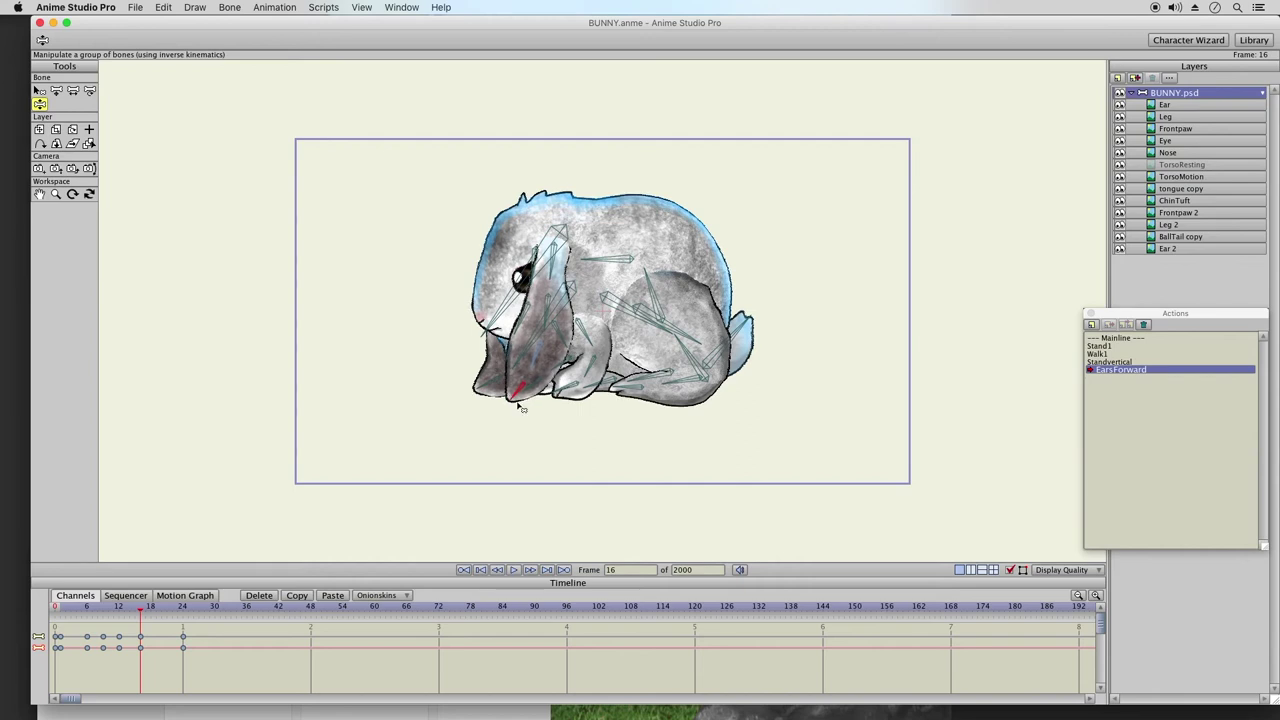
left_click(182, 611)
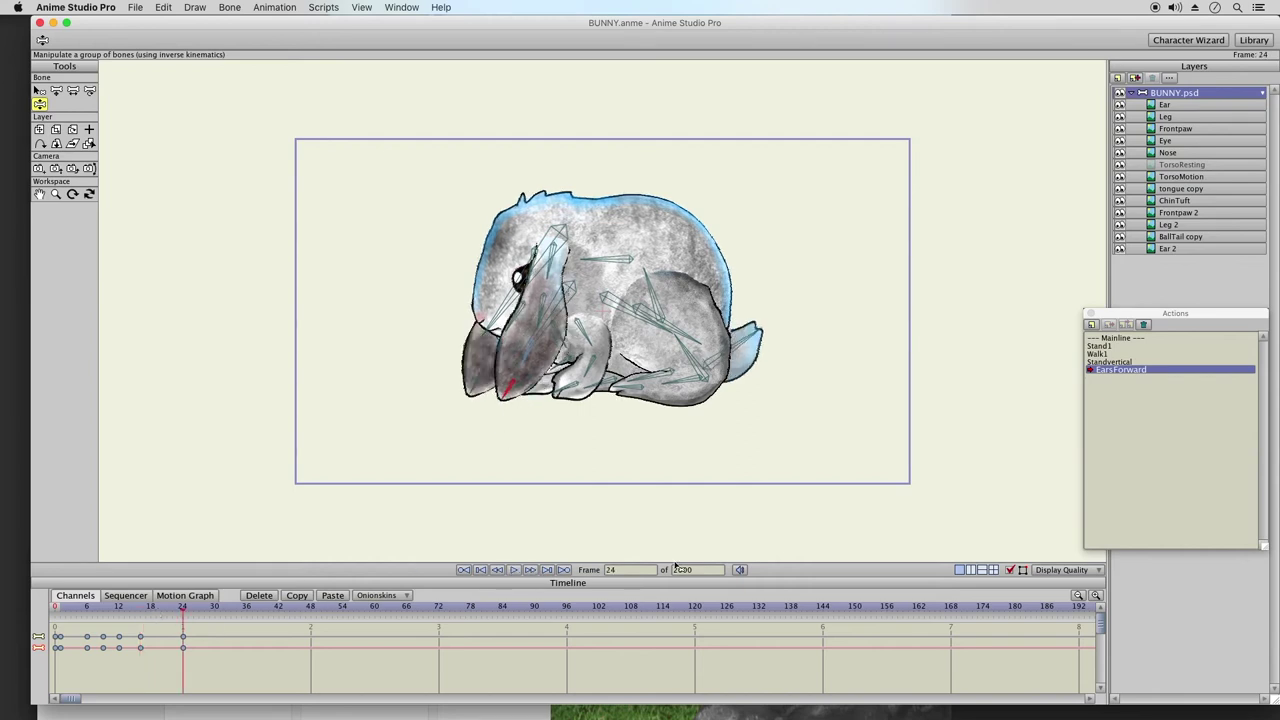
- Preview the EarsForward motion with the bones hidden, and show the bones again
left_click(1012, 569)
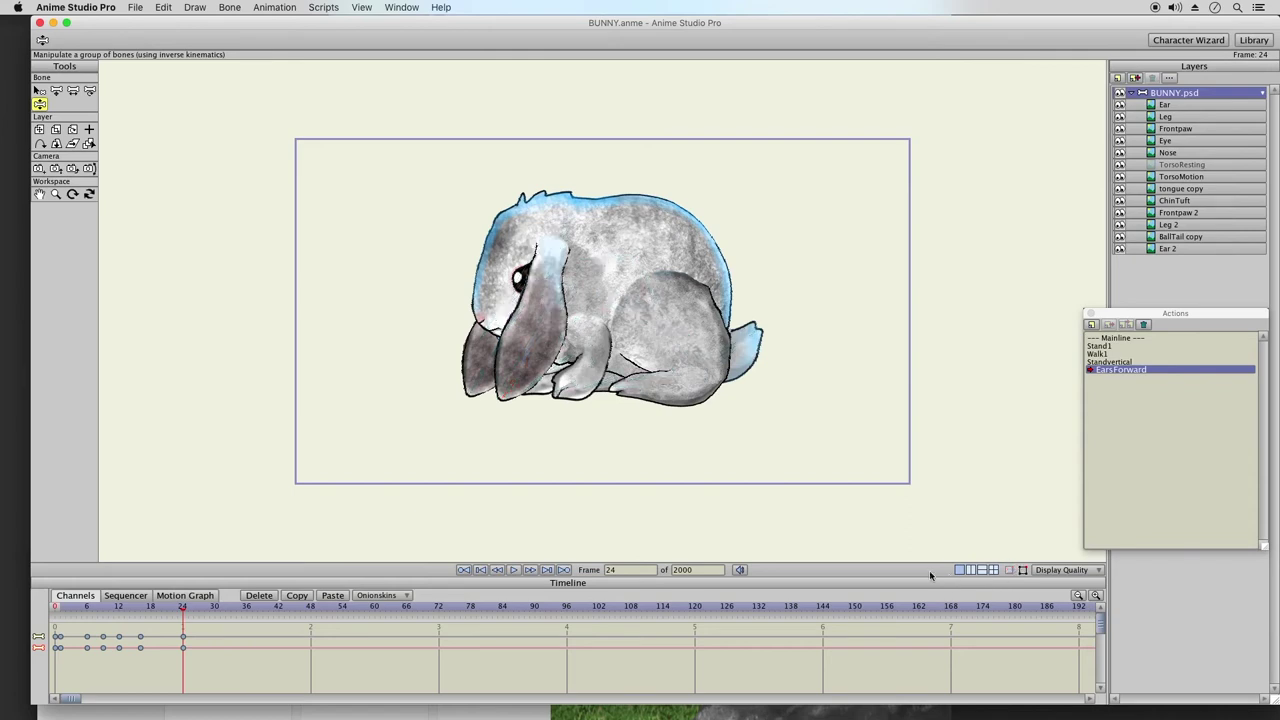
left_click(514, 569)
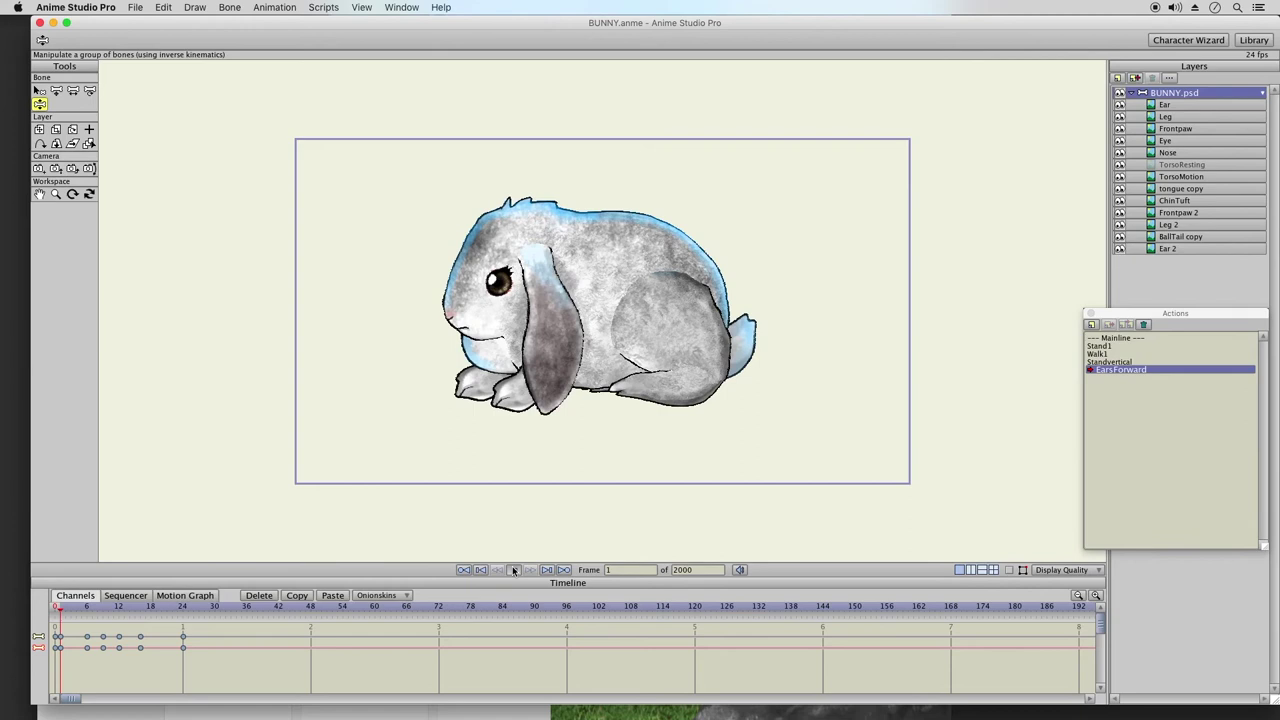
left_click(513, 570)
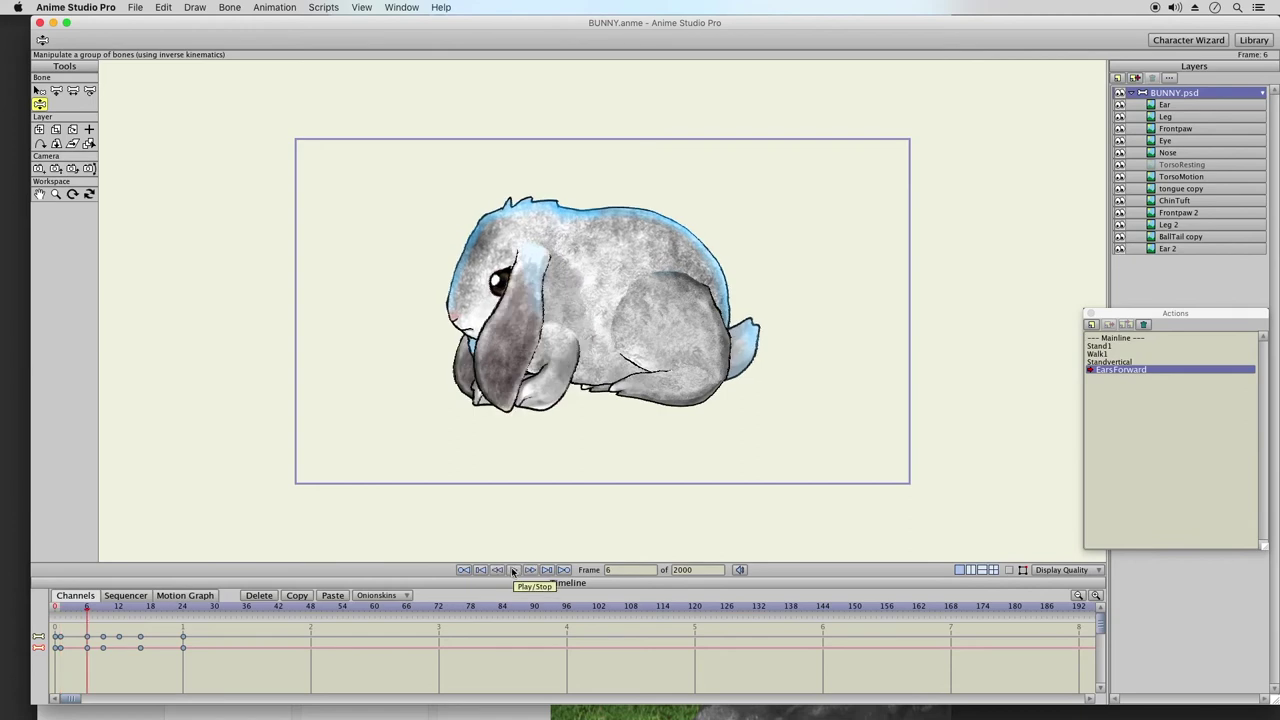
left_click(64, 612)
left_click_drag(66, 612, 92, 612)
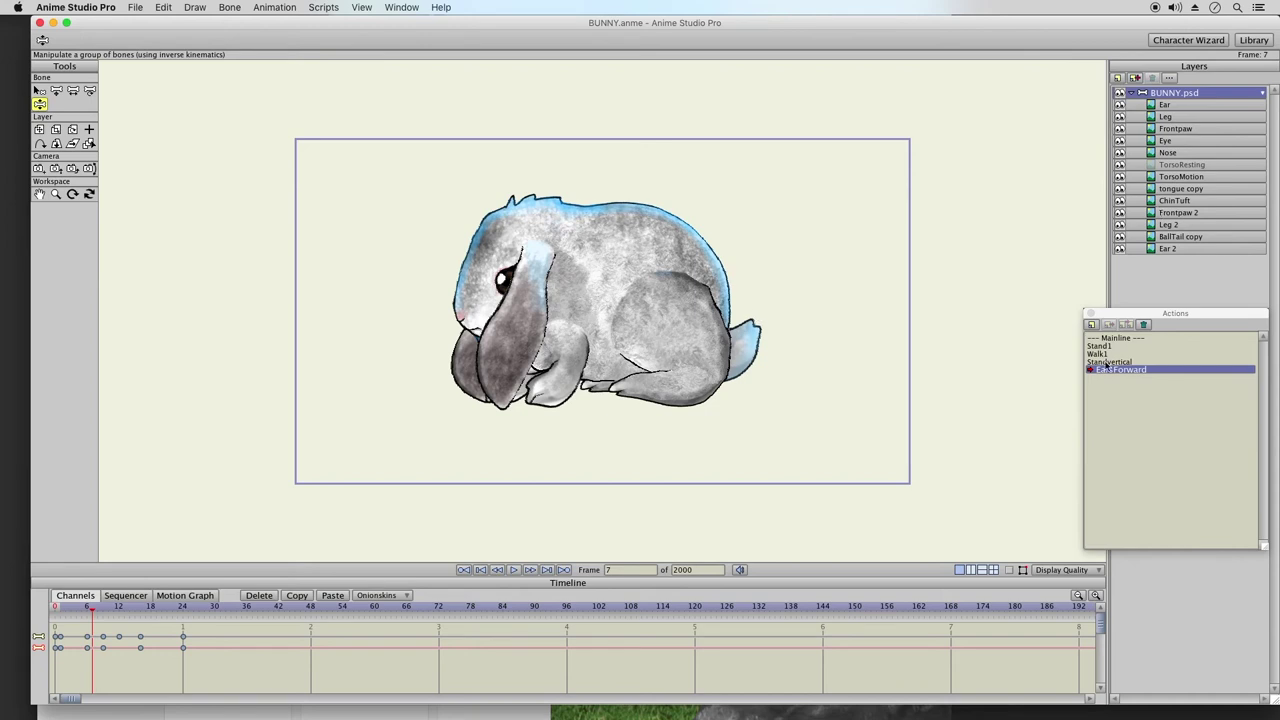
left_click(1012, 570)
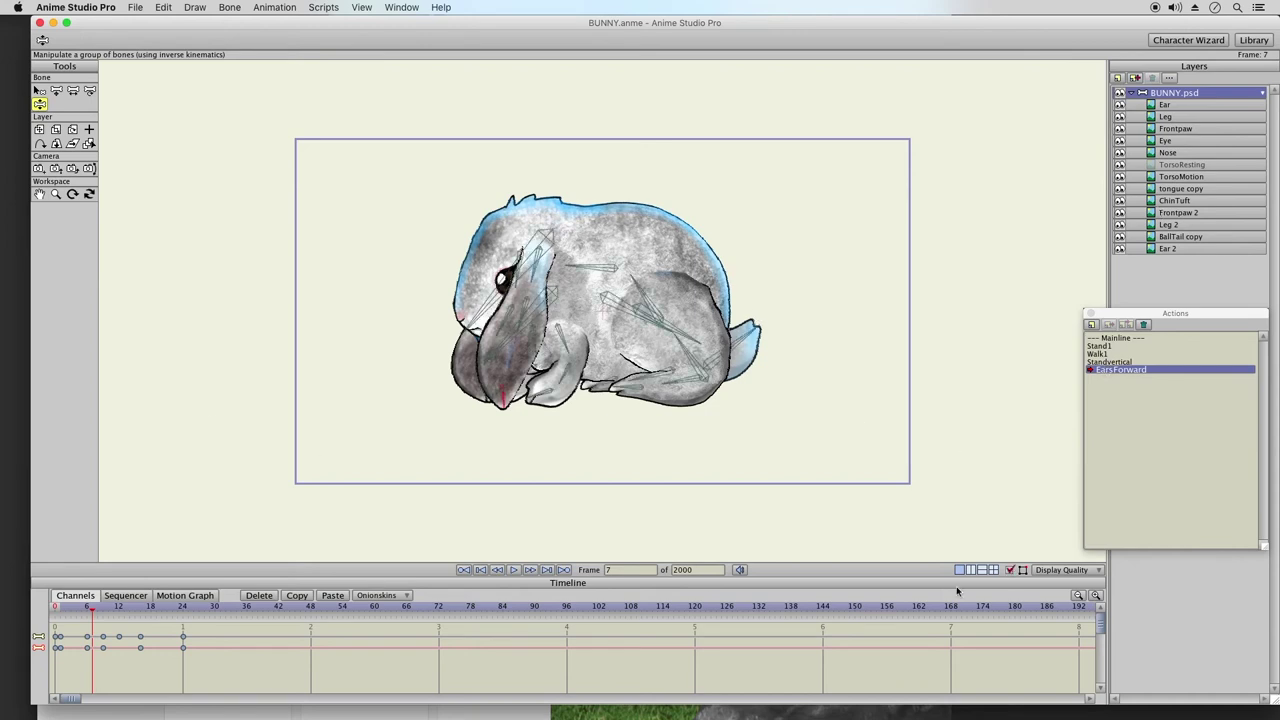
- At frame 9, reposition the tucked hind leg and foot beneath the body
left_click(102, 612)
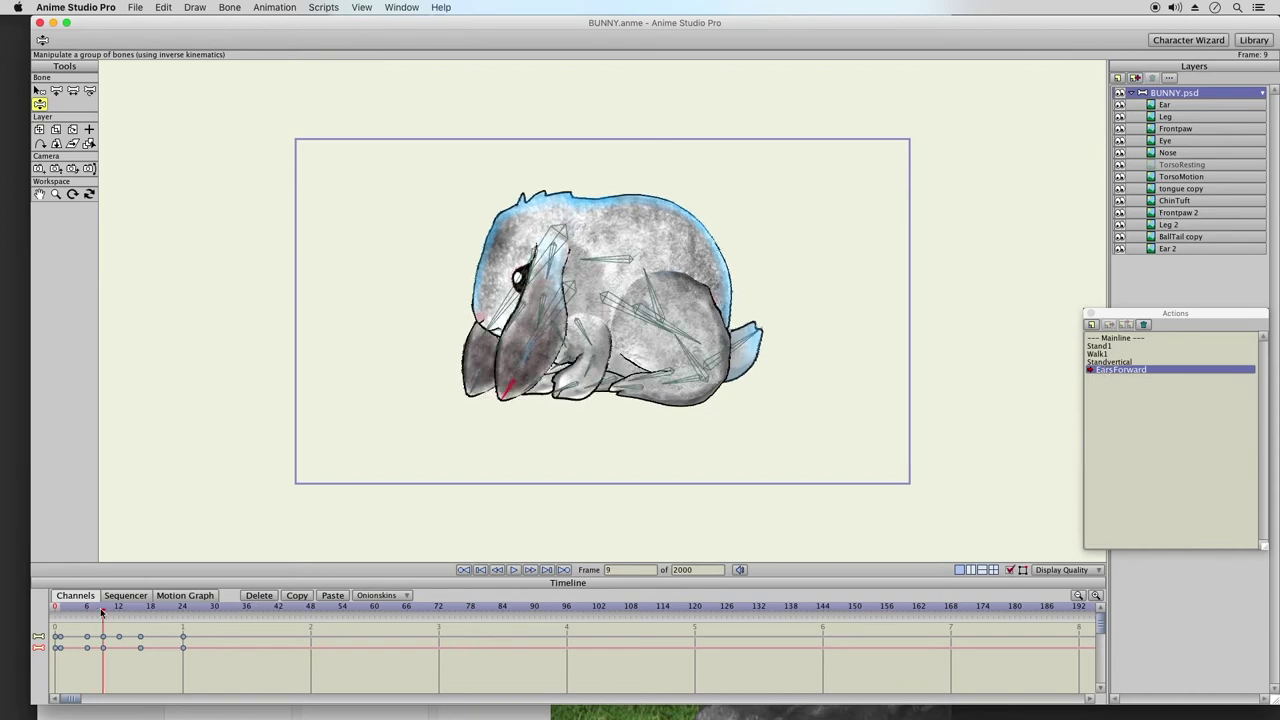
left_click(632, 391)
left_click_drag(632, 391, 614, 384)
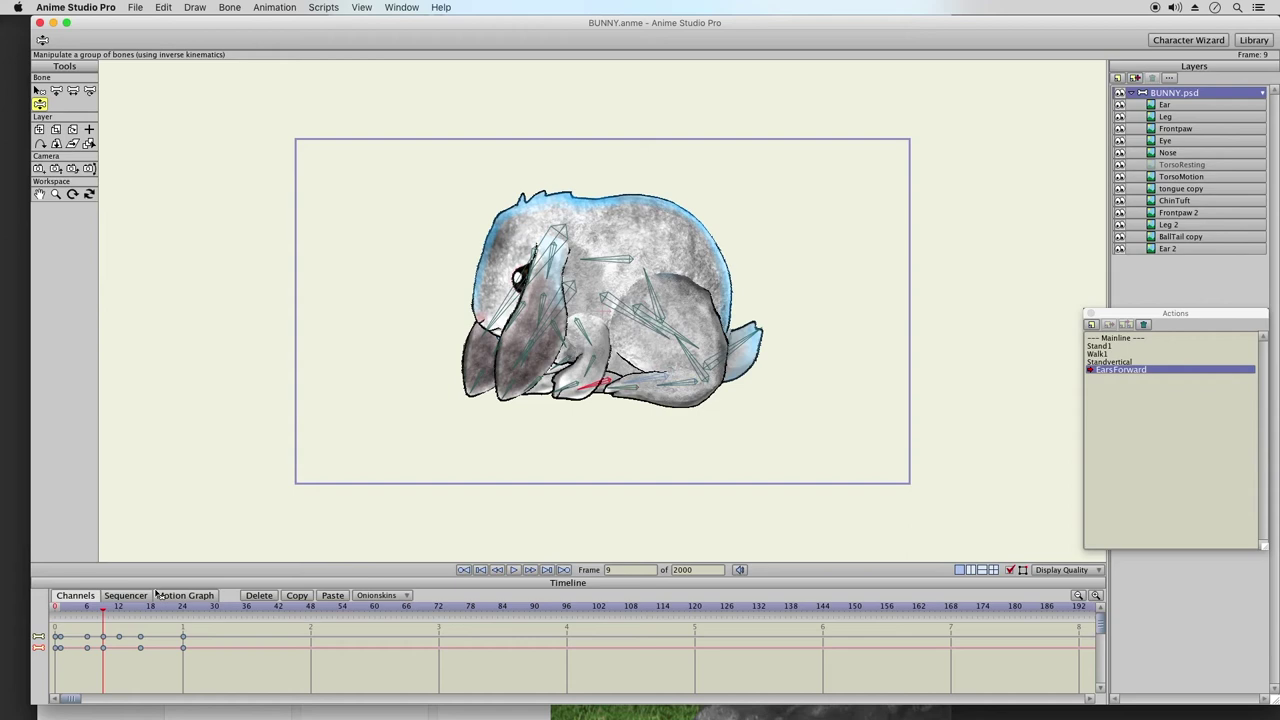
- At frame 16, adjust the bones of the tucked hind leg to correct its shape
left_click_drag(62, 609, 140, 608)
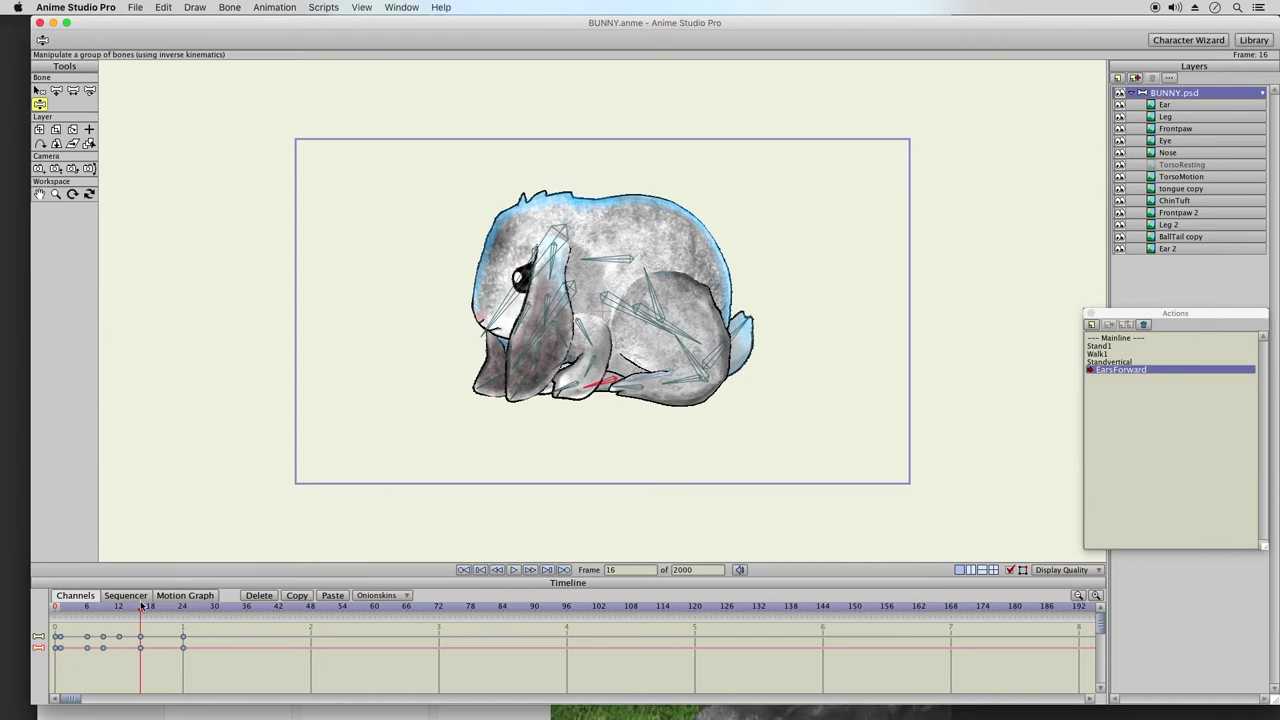
left_click(670, 390)
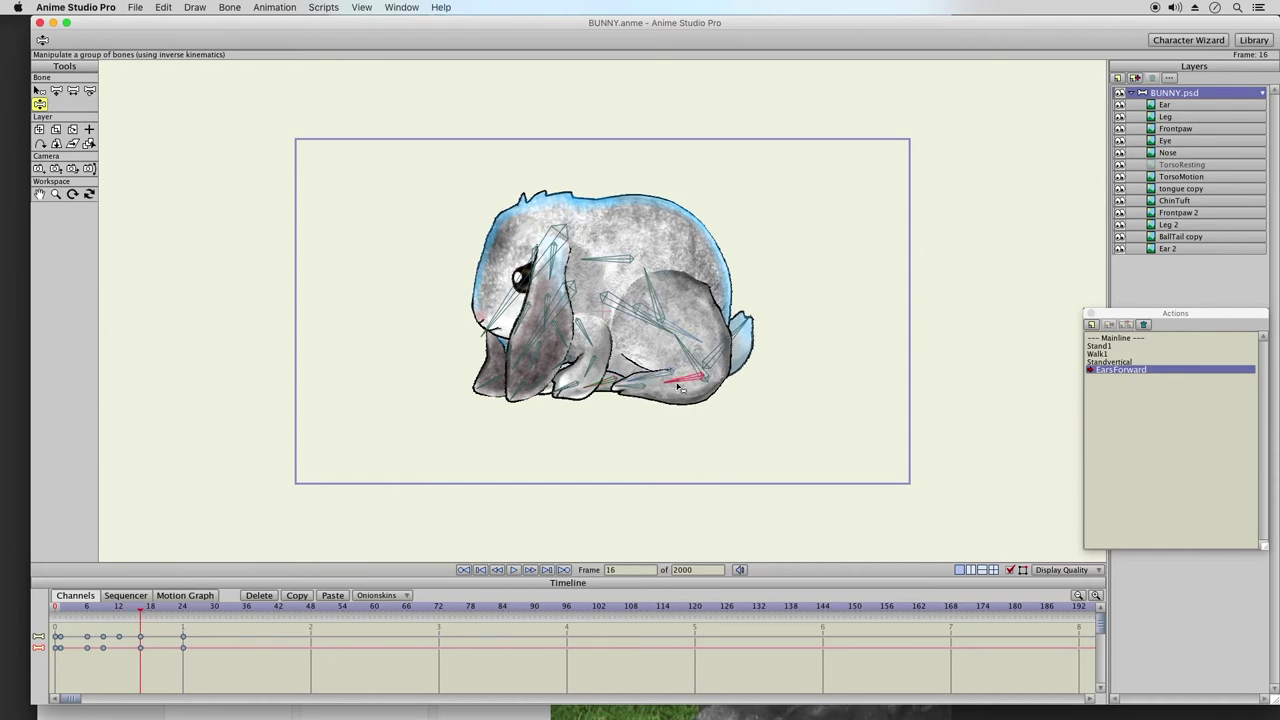
left_click_drag(653, 379, 667, 368)
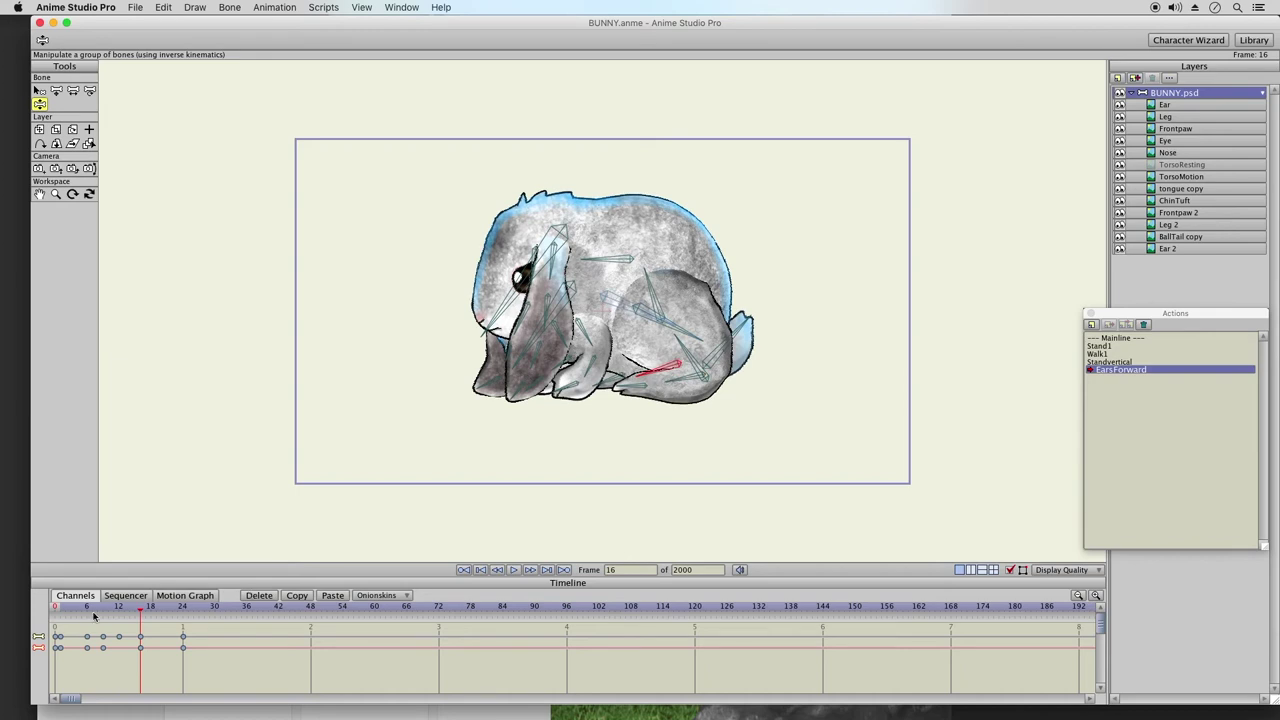
- Lower the head slightly with the neck bone at frame 16 and review the motion through frame 24
left_click_drag(96, 607, 141, 613)
left_click(588, 259)
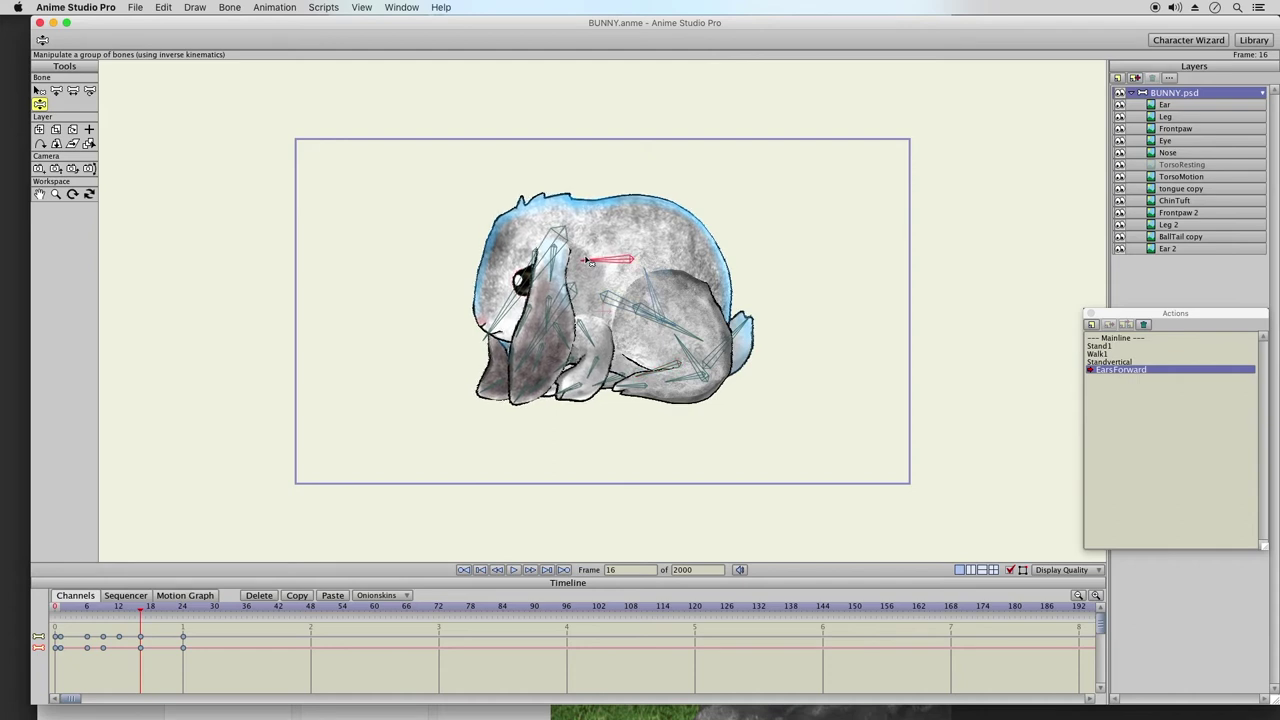
left_click(122, 609)
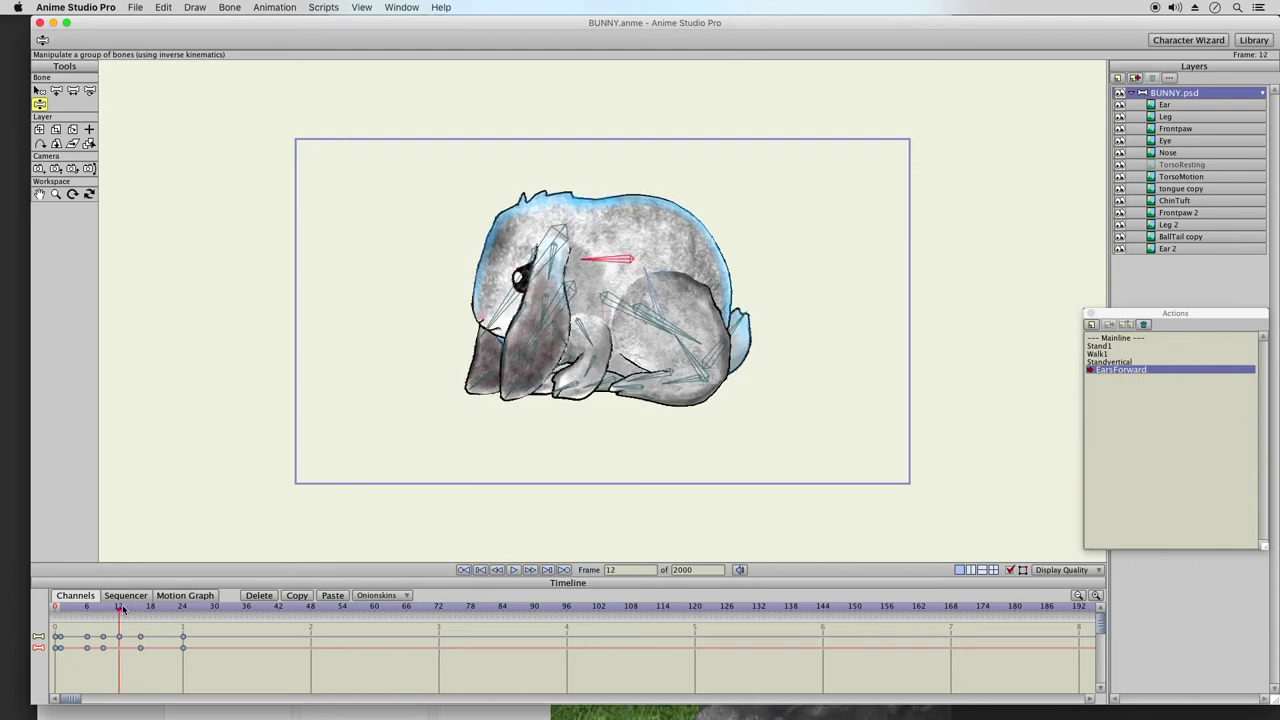
left_click_drag(125, 609, 180, 608)
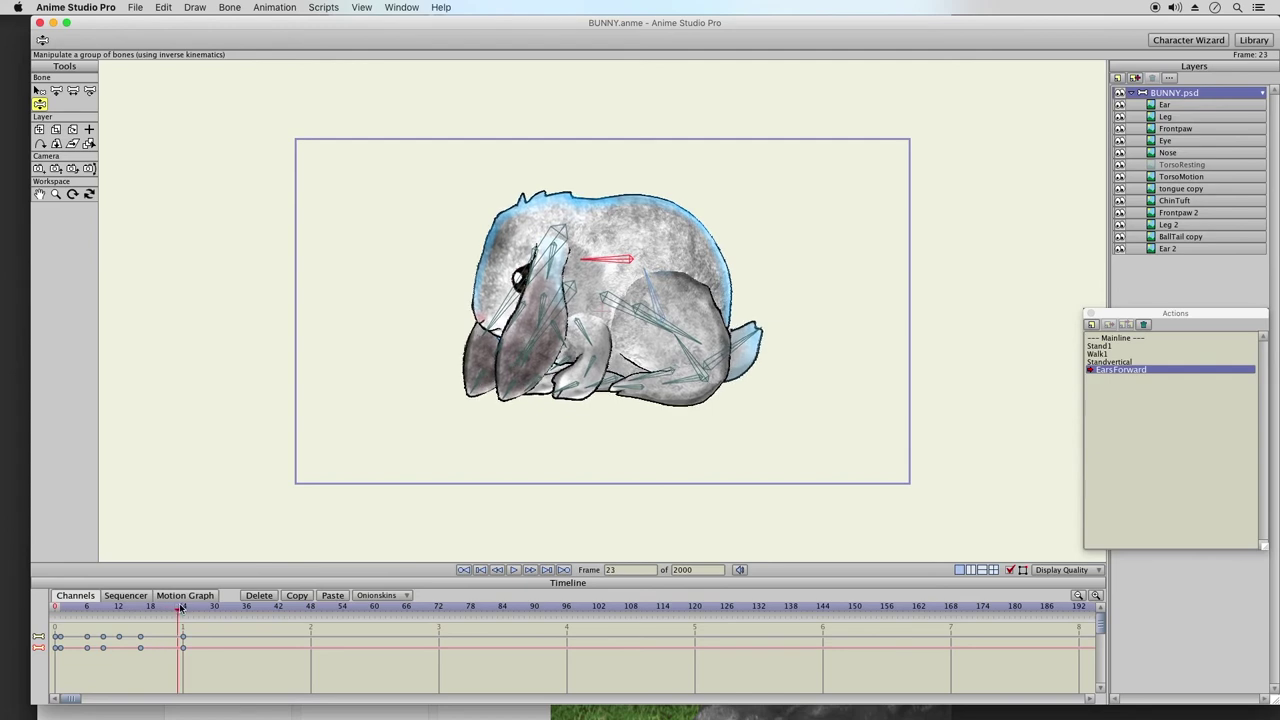
key("super+Right")
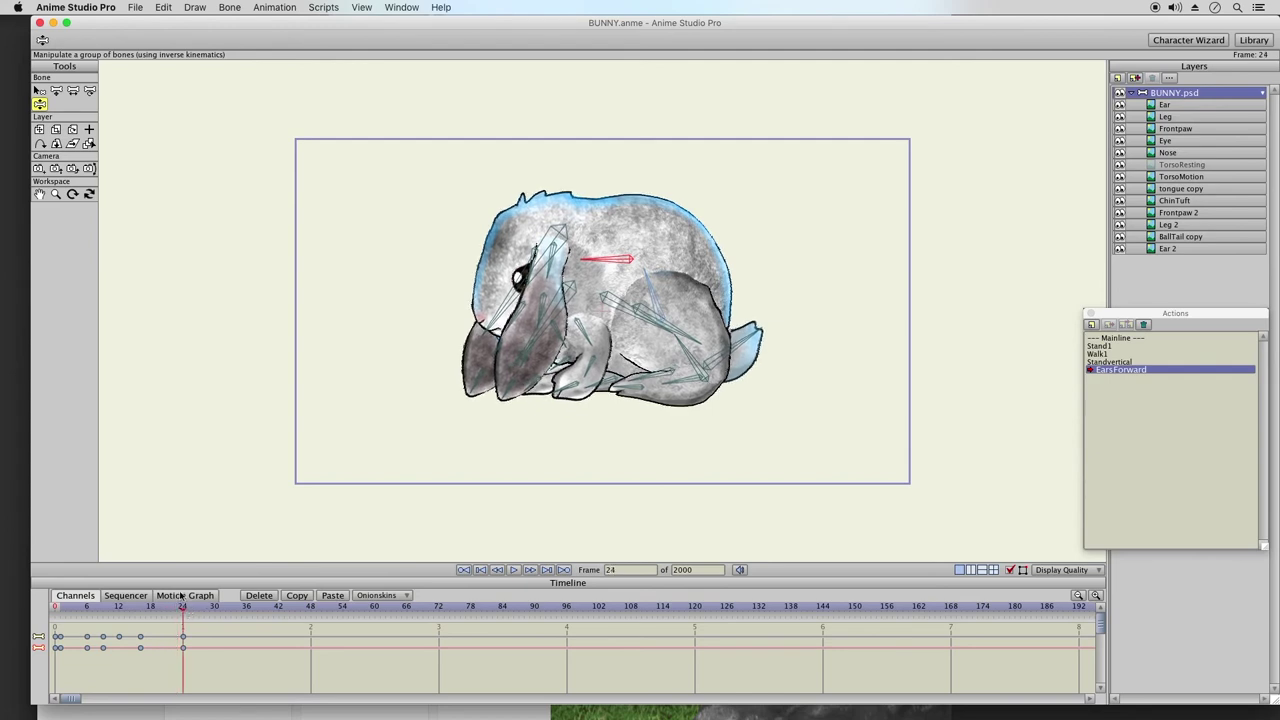
- Save the bunny project and open the Walk1 action for editing
left_click(133, 6)
left_click(146, 104)
left_click_drag(1110, 317, 1107, 316)
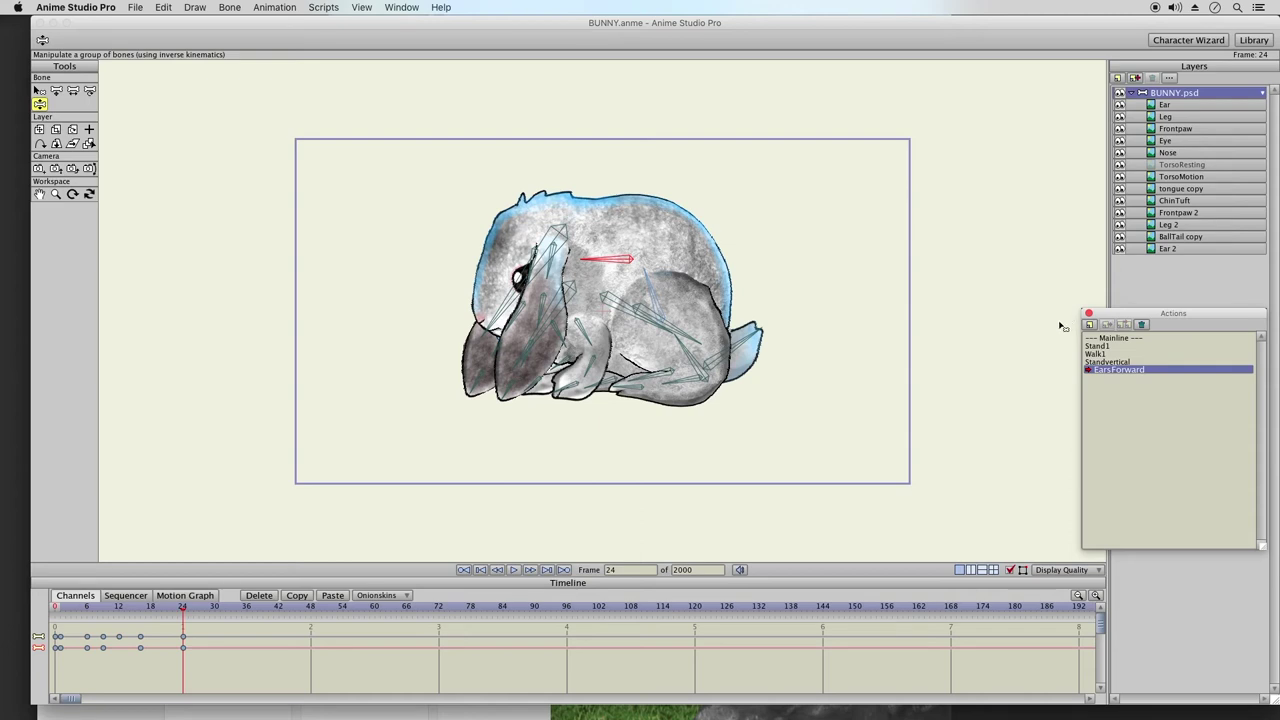
left_click(1111, 354)
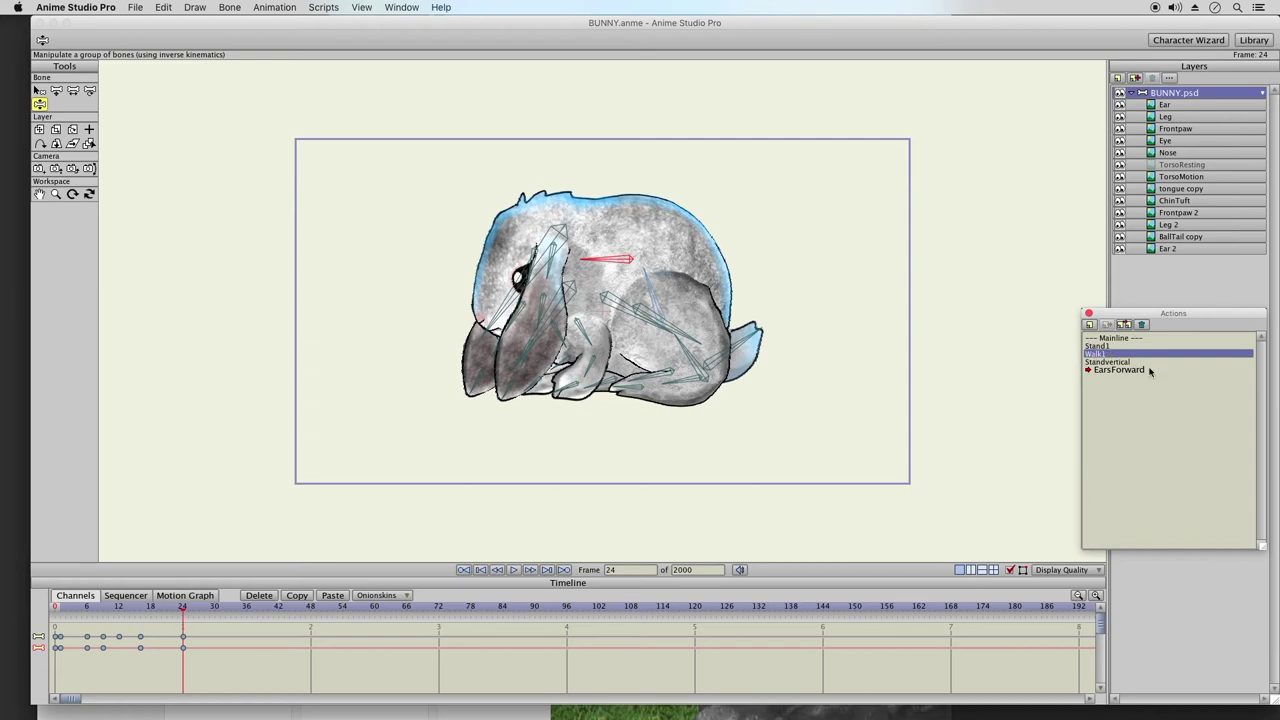
double_click(1107, 354)
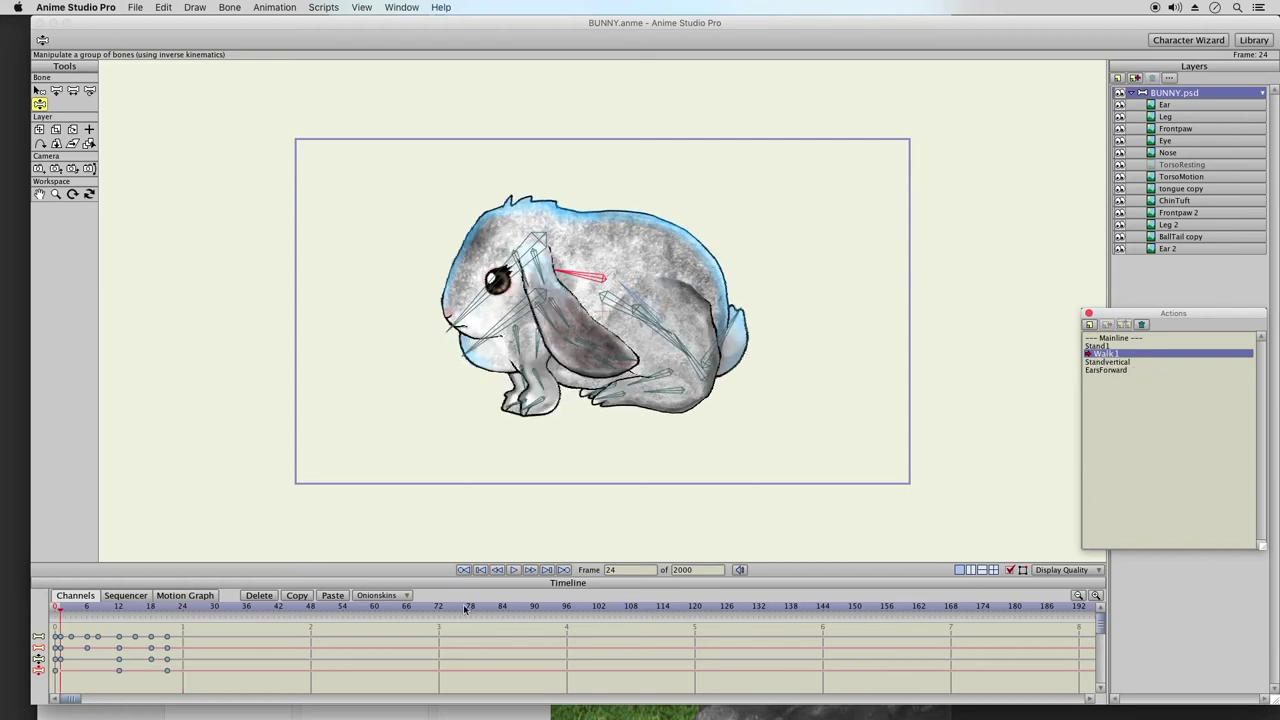
- Scrub through the Walk1 action up to frame 21 and return to frame 12 to examine the motion
left_click_drag(60, 612, 166, 616)
left_click_drag(62, 608, 168, 624)
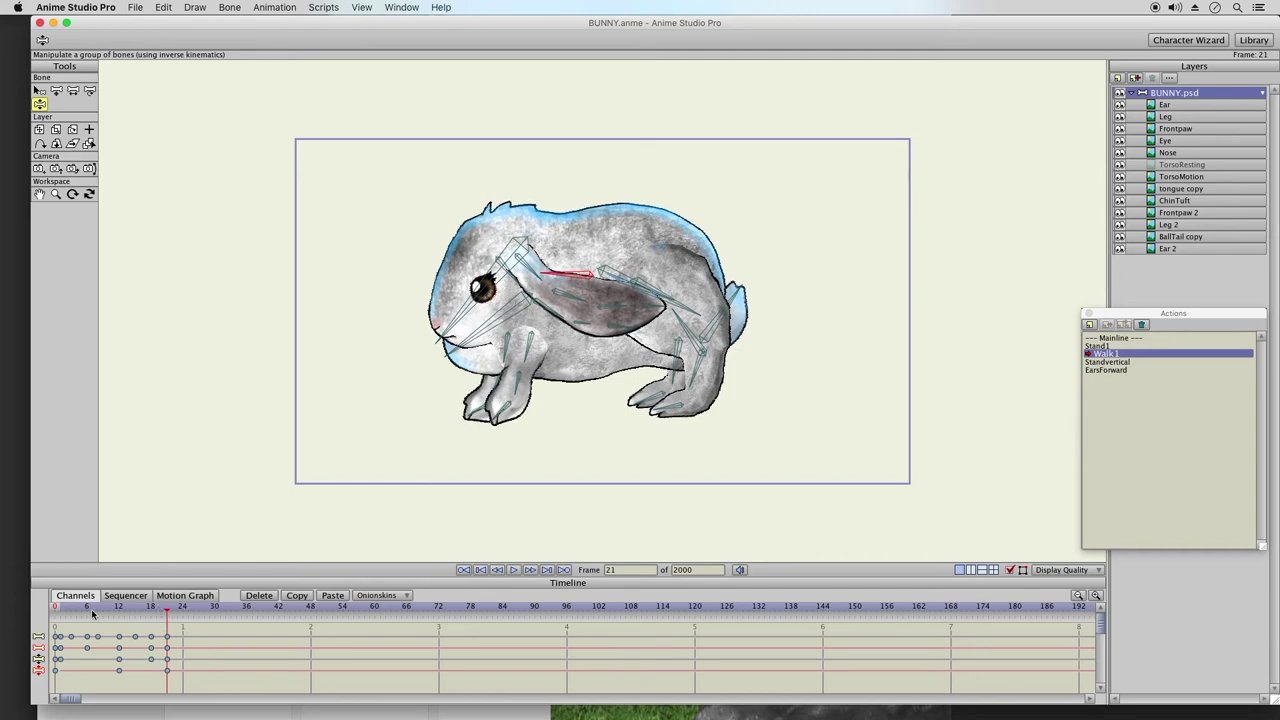
key("ctrl+shift+Left")
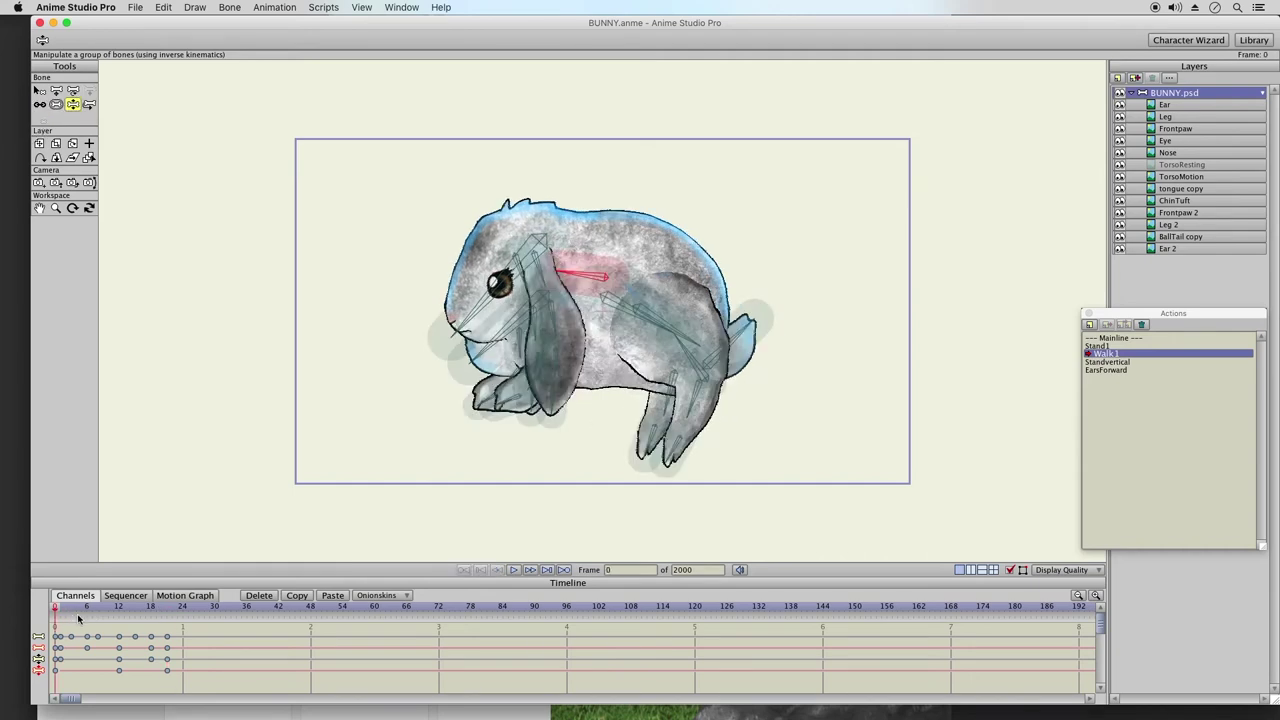
left_click_drag(77, 622, 119, 623)
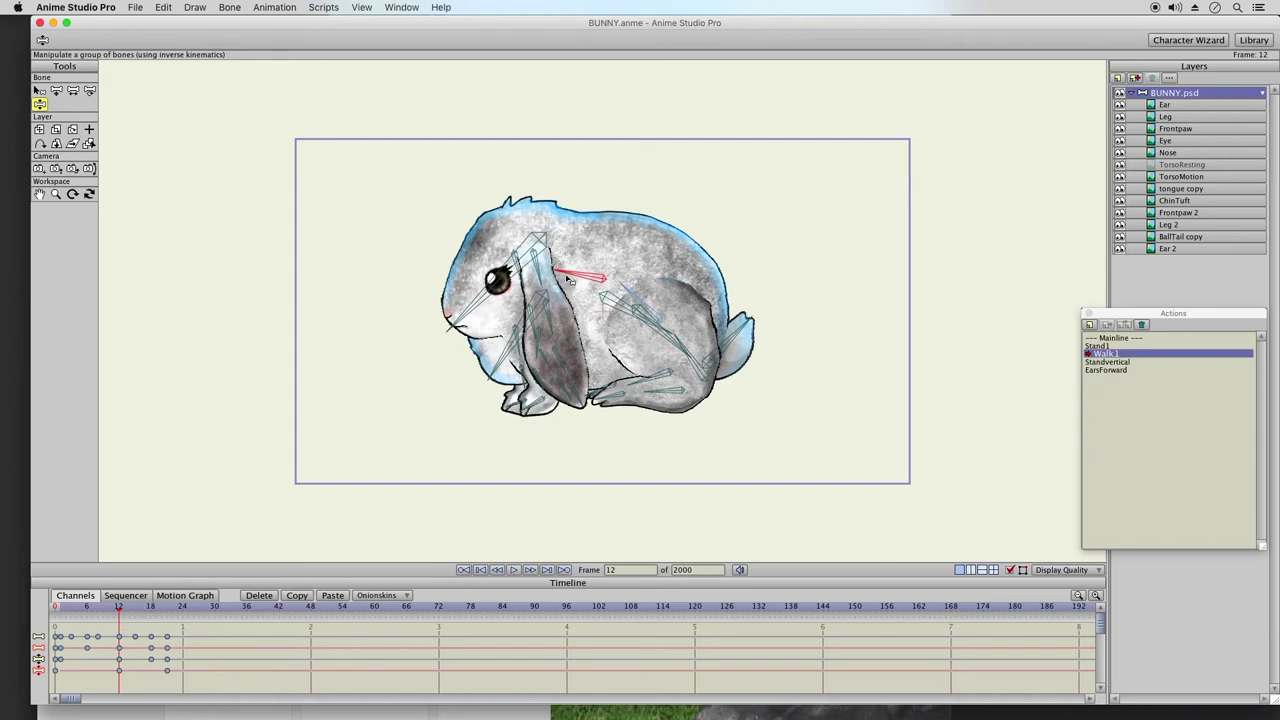
- At frame 12 of Walk1, raise the head with the neck bone and draw the front paws back under the body
left_click_drag(566, 272, 570, 272)
left_click_drag(542, 396, 580, 412)
left_click_drag(507, 396, 563, 428)
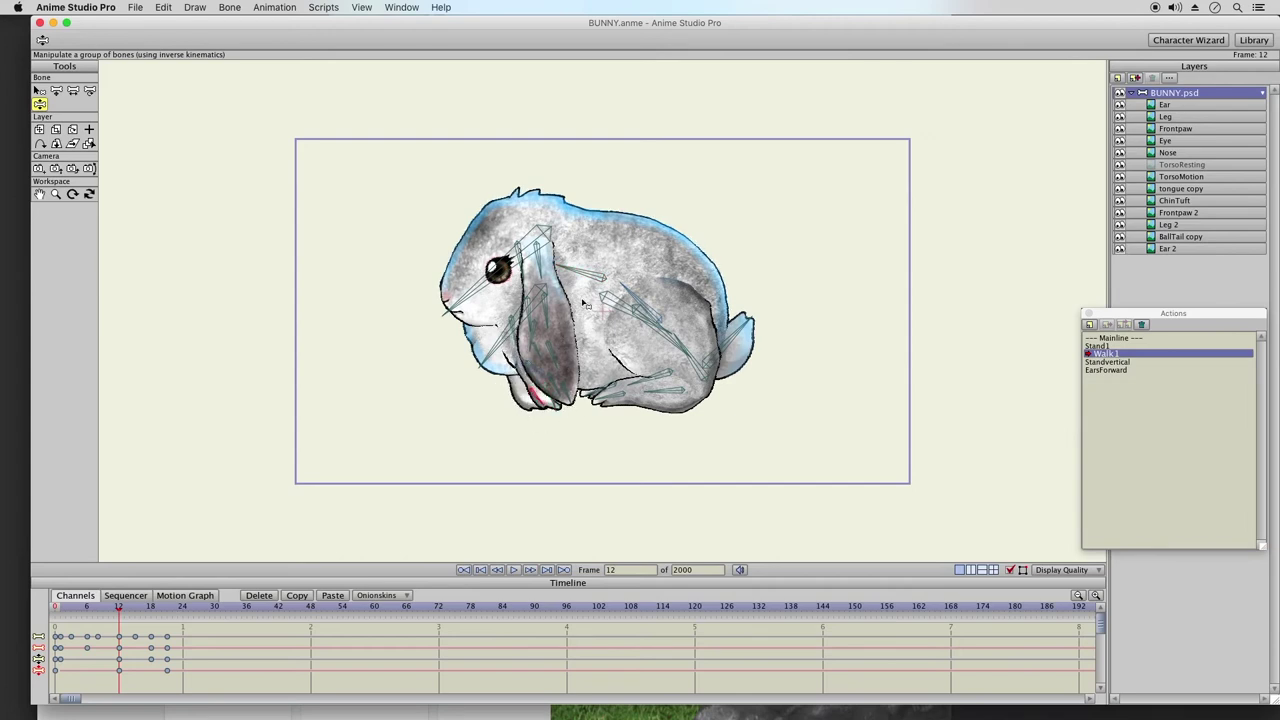
left_click_drag(570, 271, 581, 273)
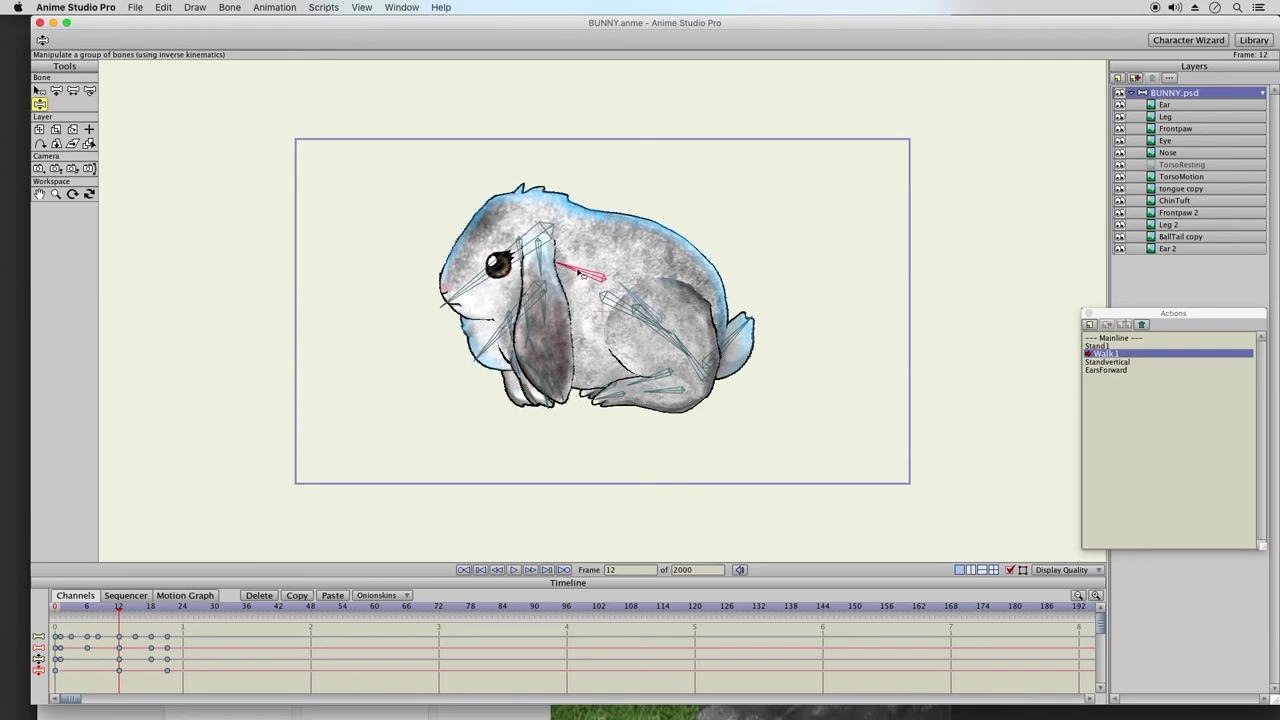
- Scrub repeatedly through the Walk1 action up to frame 25 and return to frame 12 to examine the adjusted motion
left_click(65, 611)
left_click_drag(75, 619, 173, 622)
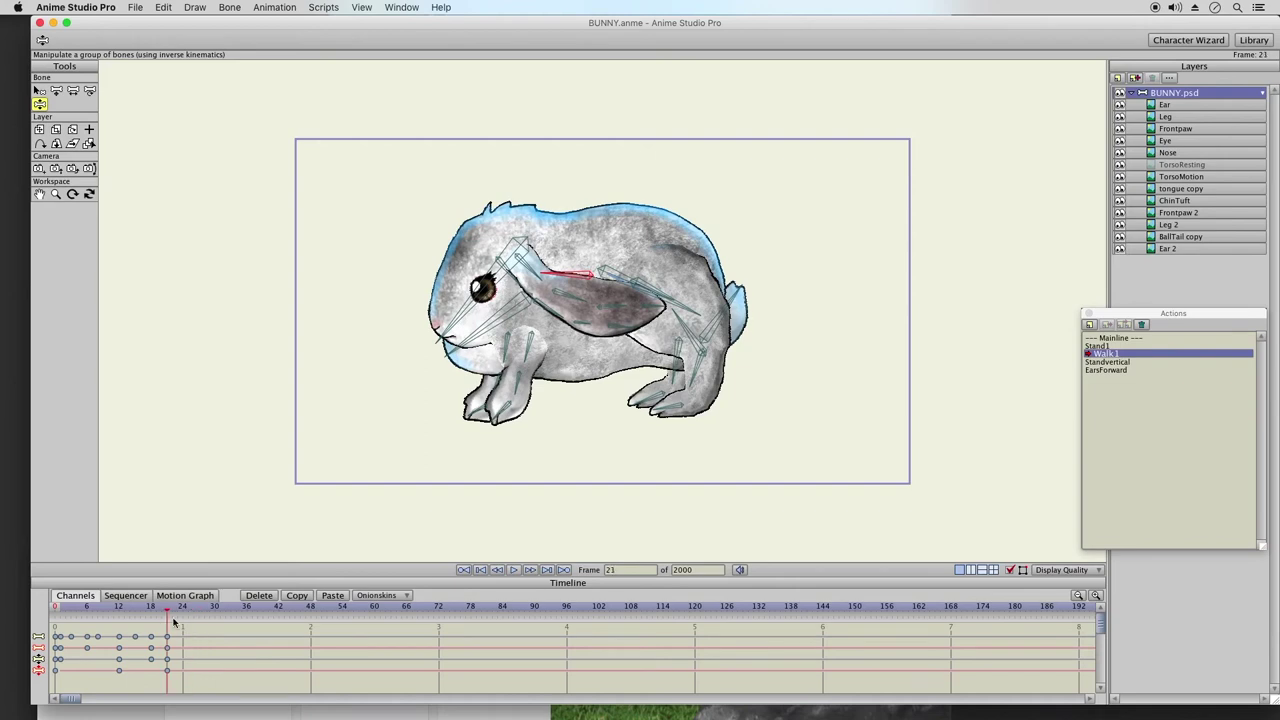
left_click(61, 611)
left_click_drag(61, 611, 170, 622)
left_click_drag(58, 614, 189, 619)
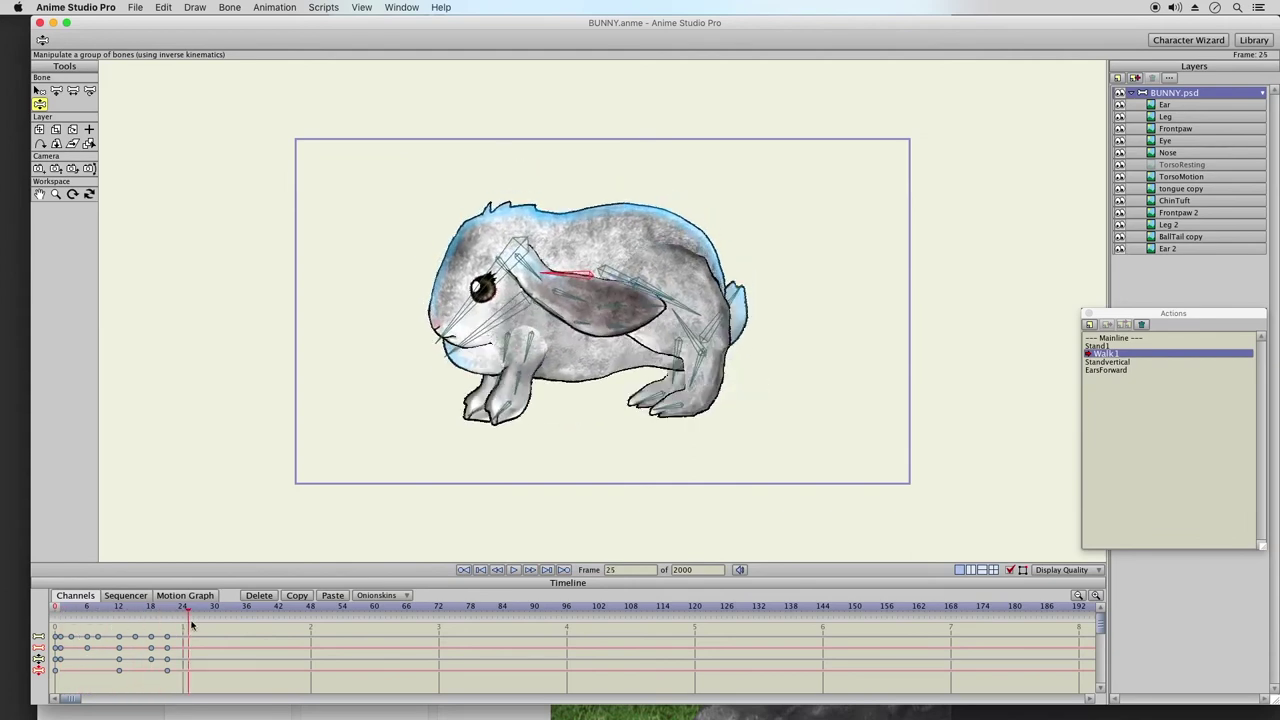
left_click(60, 607)
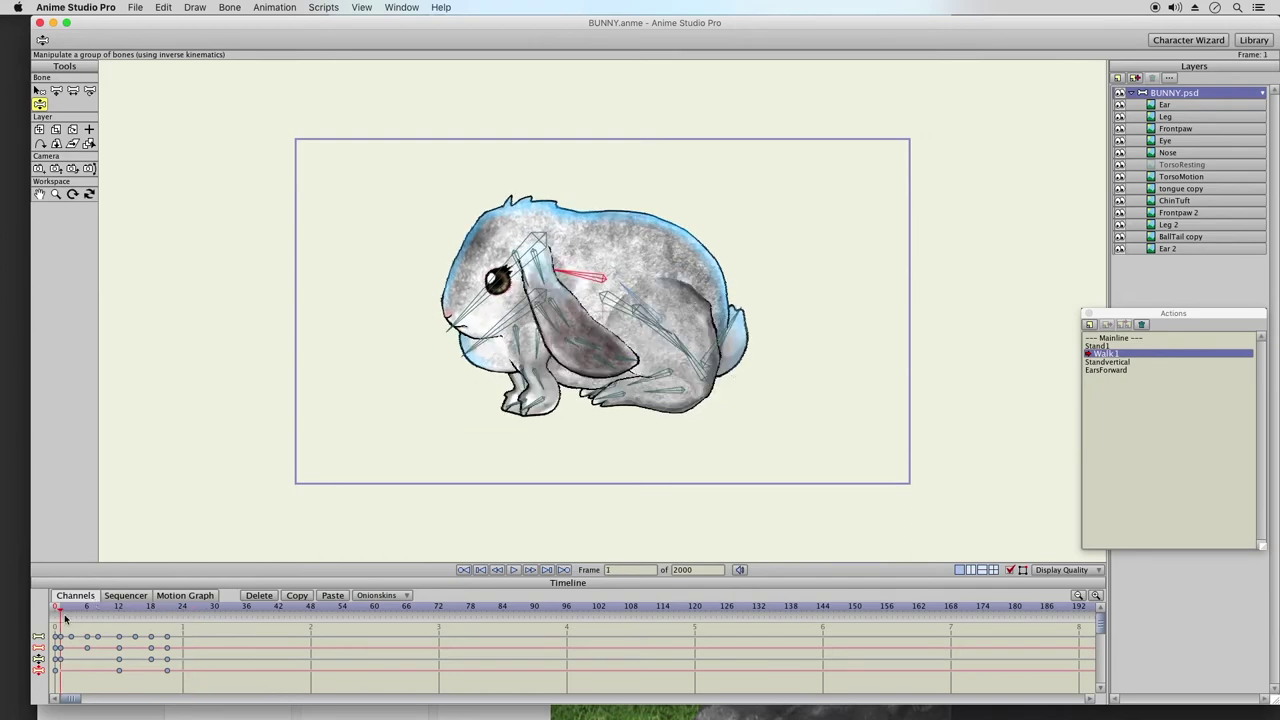
left_click_drag(63, 616, 120, 610)
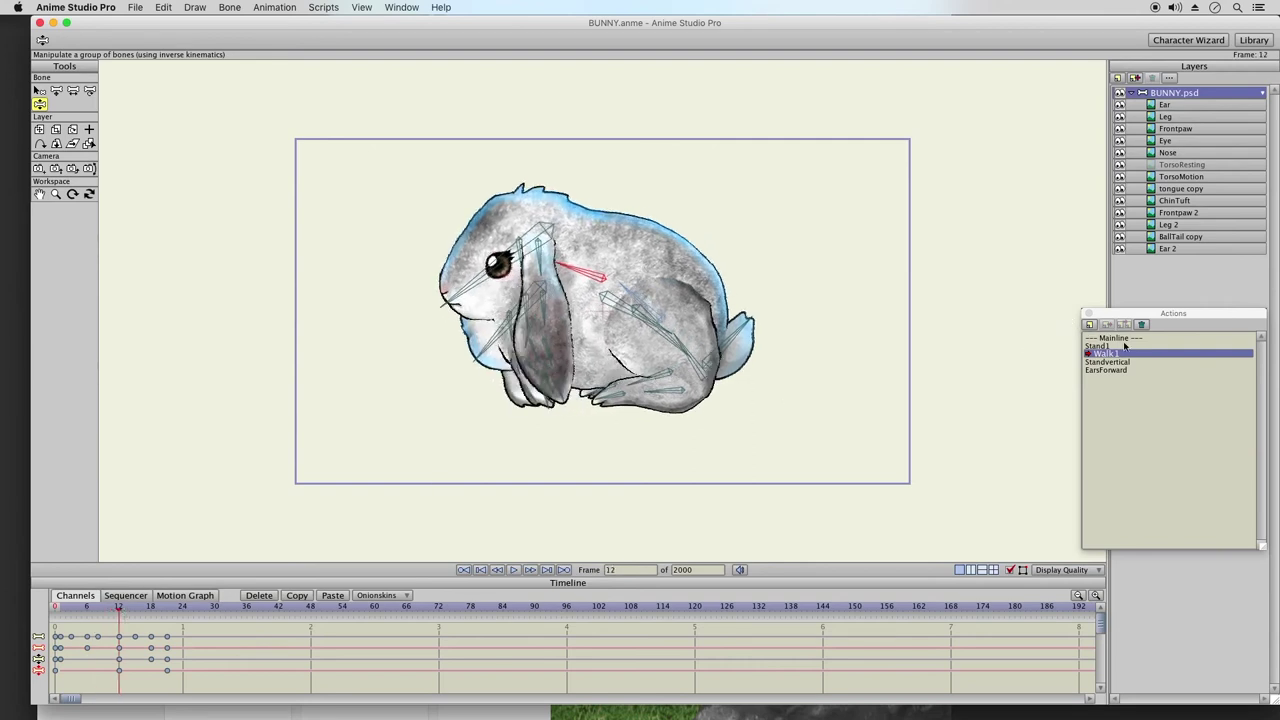
- Select the Nose layer and make Mainline the active animation, placed at frame 1
left_click(1160, 189)
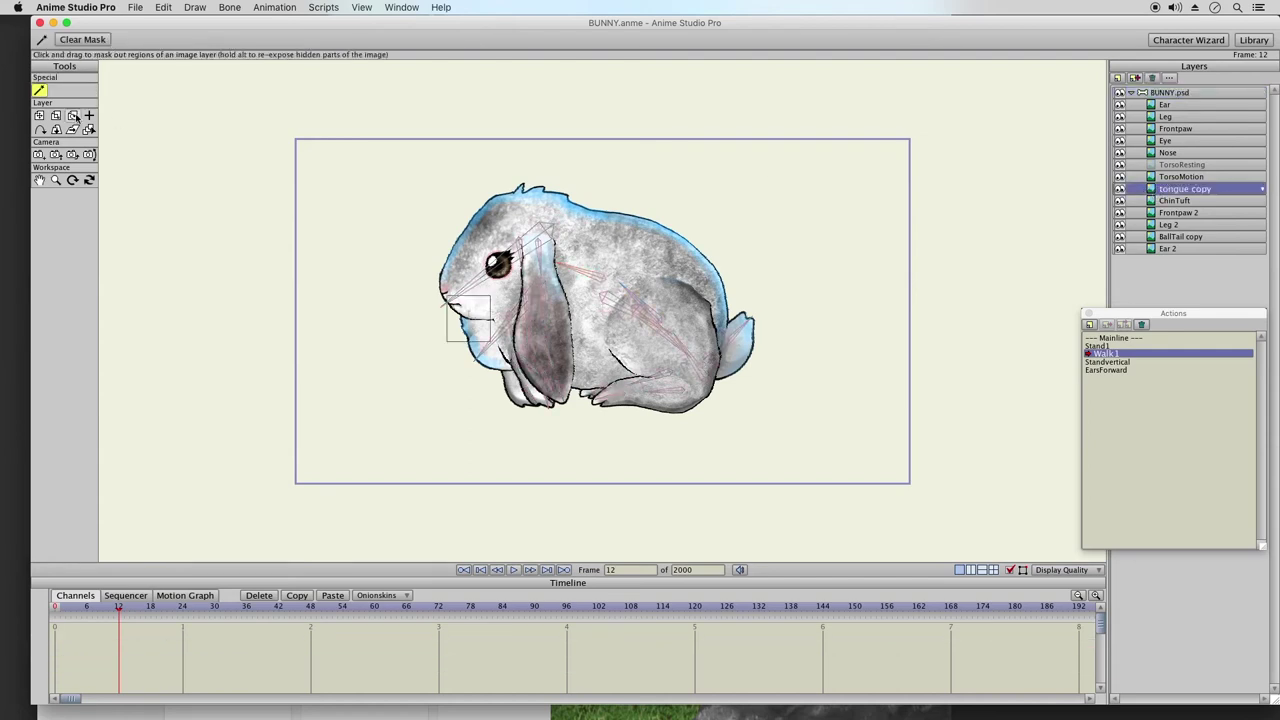
left_click(40, 117)
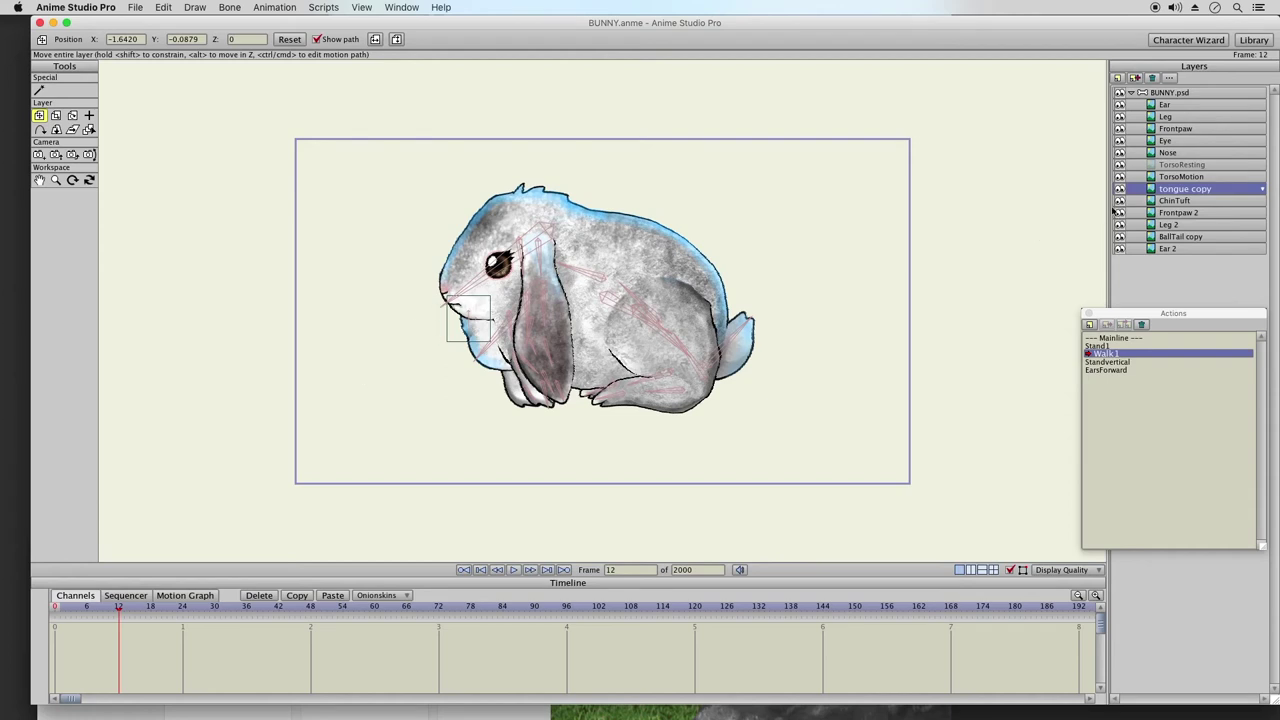
left_click(1162, 176)
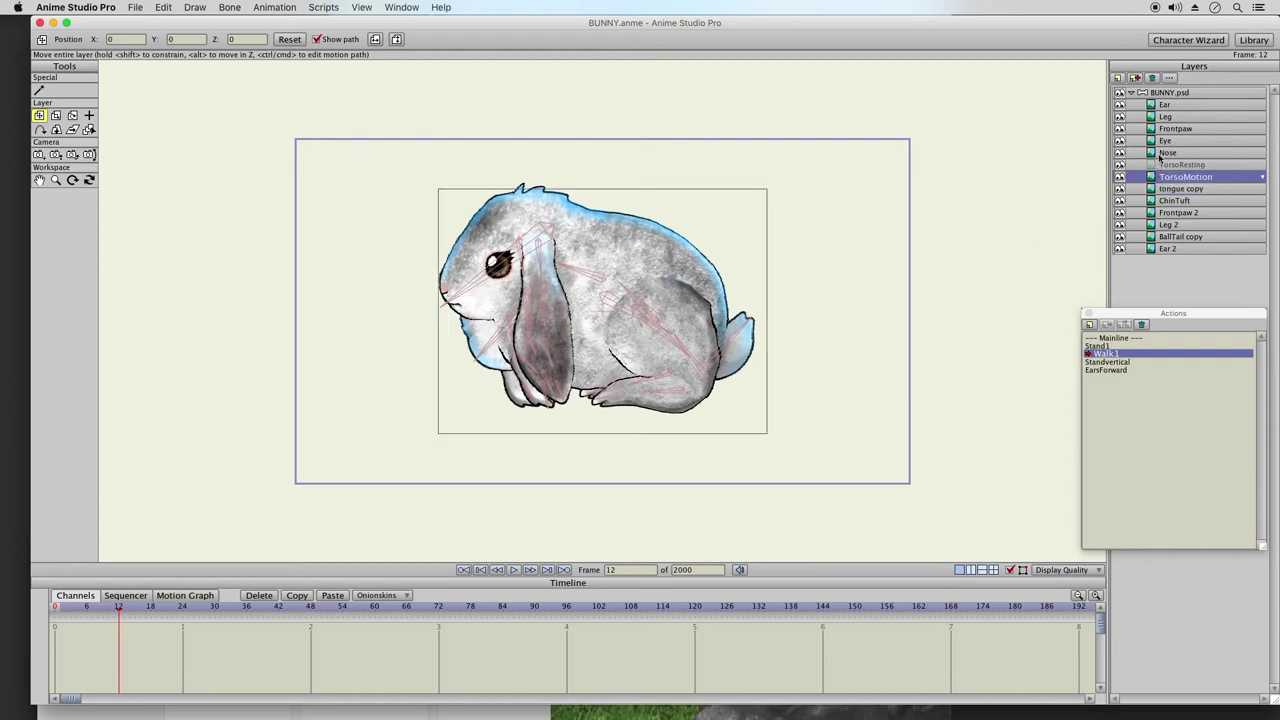
left_click(1166, 152)
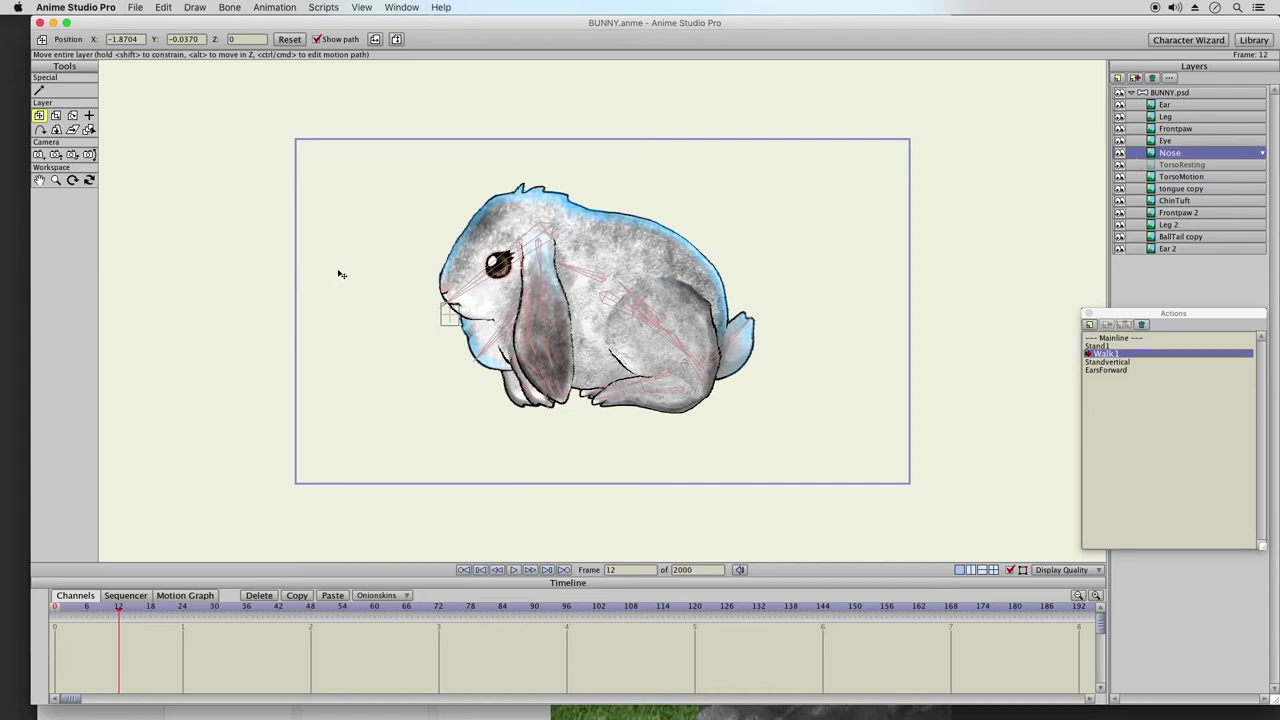
left_click(1113, 345)
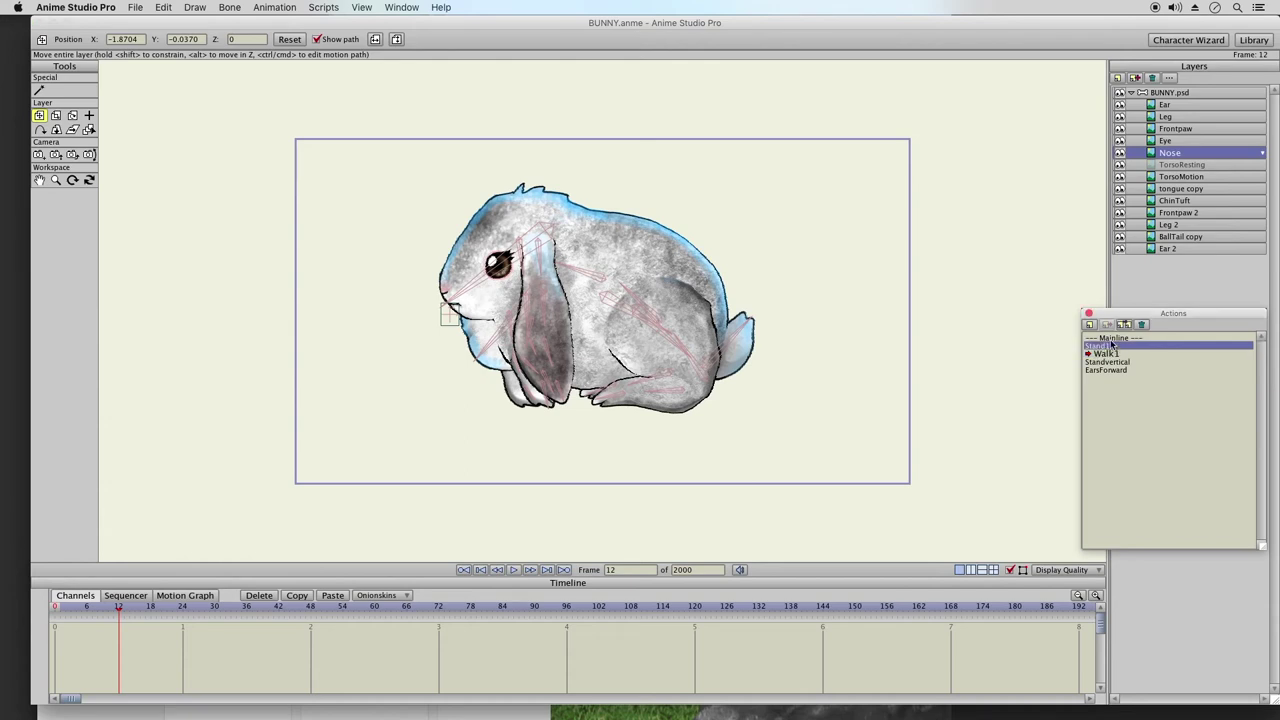
left_click(1114, 339)
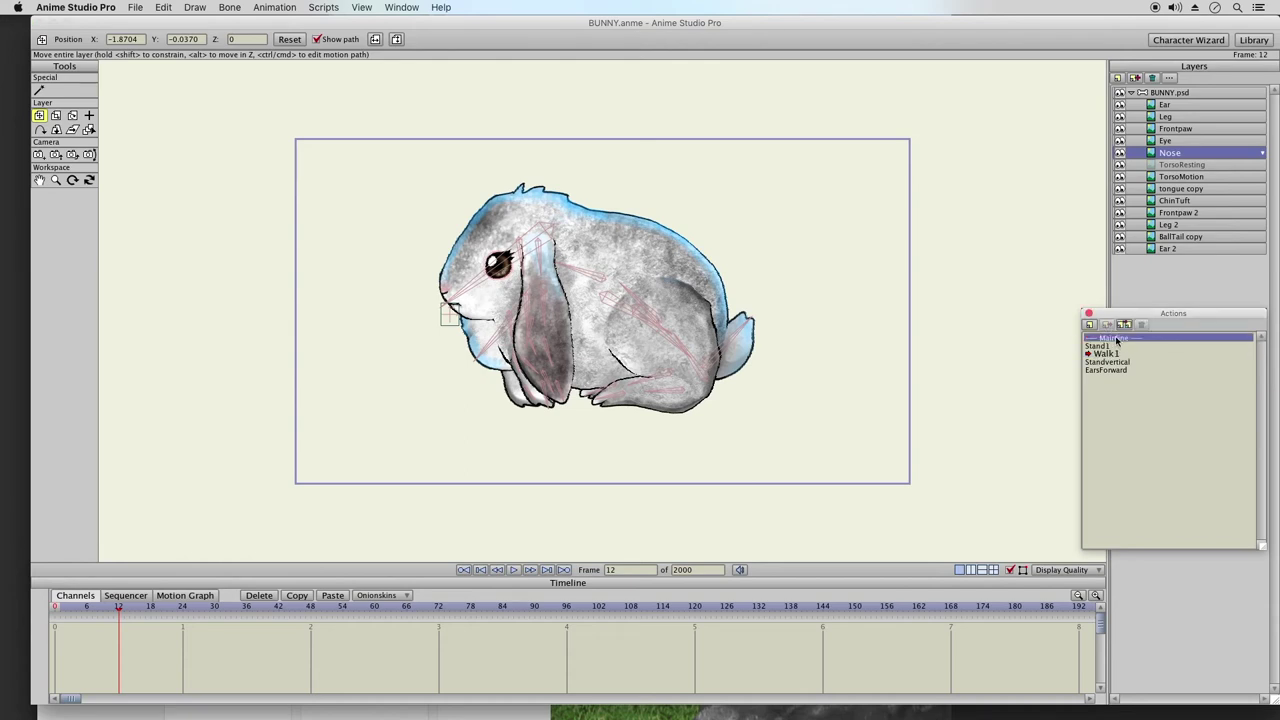
double_click(1114, 339)
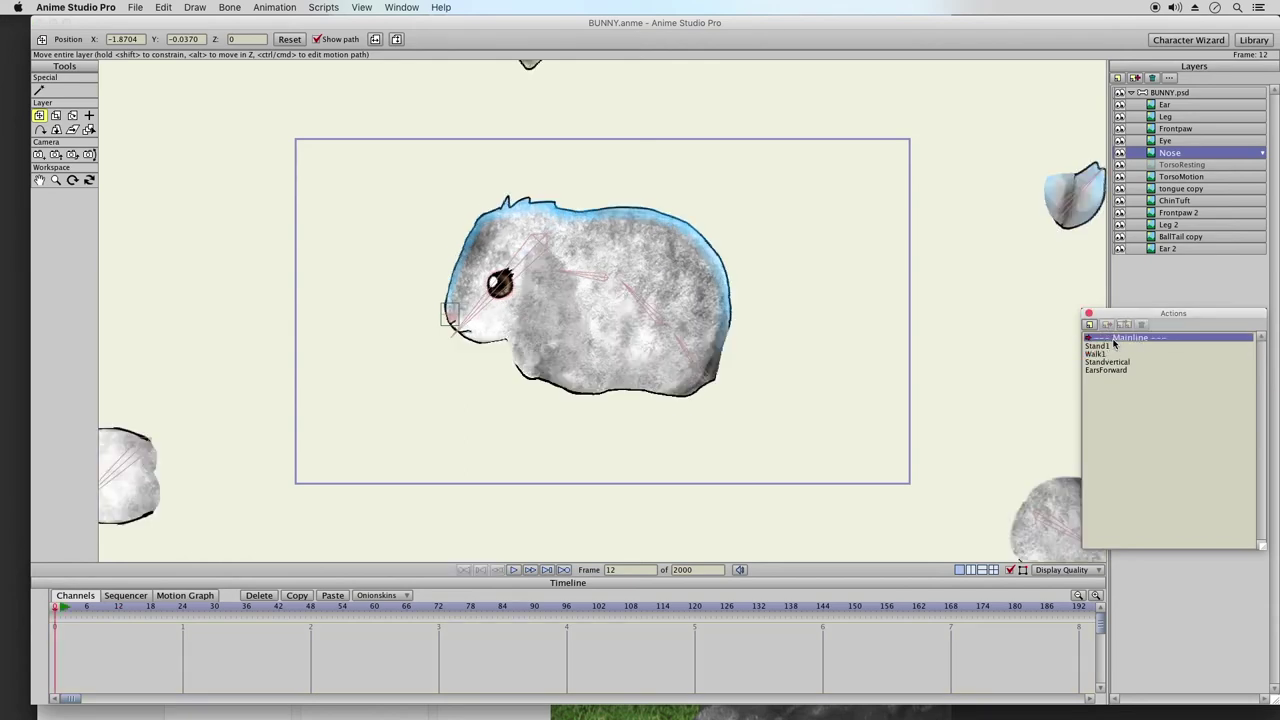
left_click(61, 606)
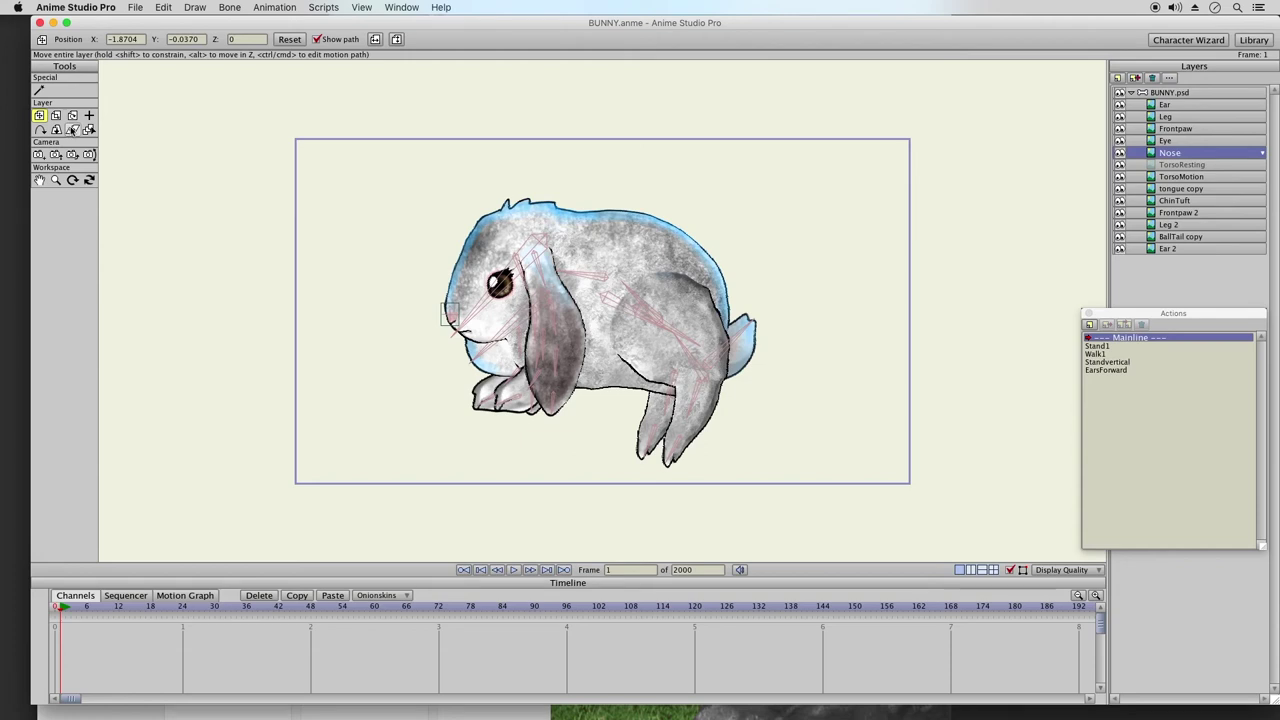
- Rotate the Nose layer to about -0.32° at frame 1, key the same rotation at frame 12, and return to frame 6
left_click(72, 115)
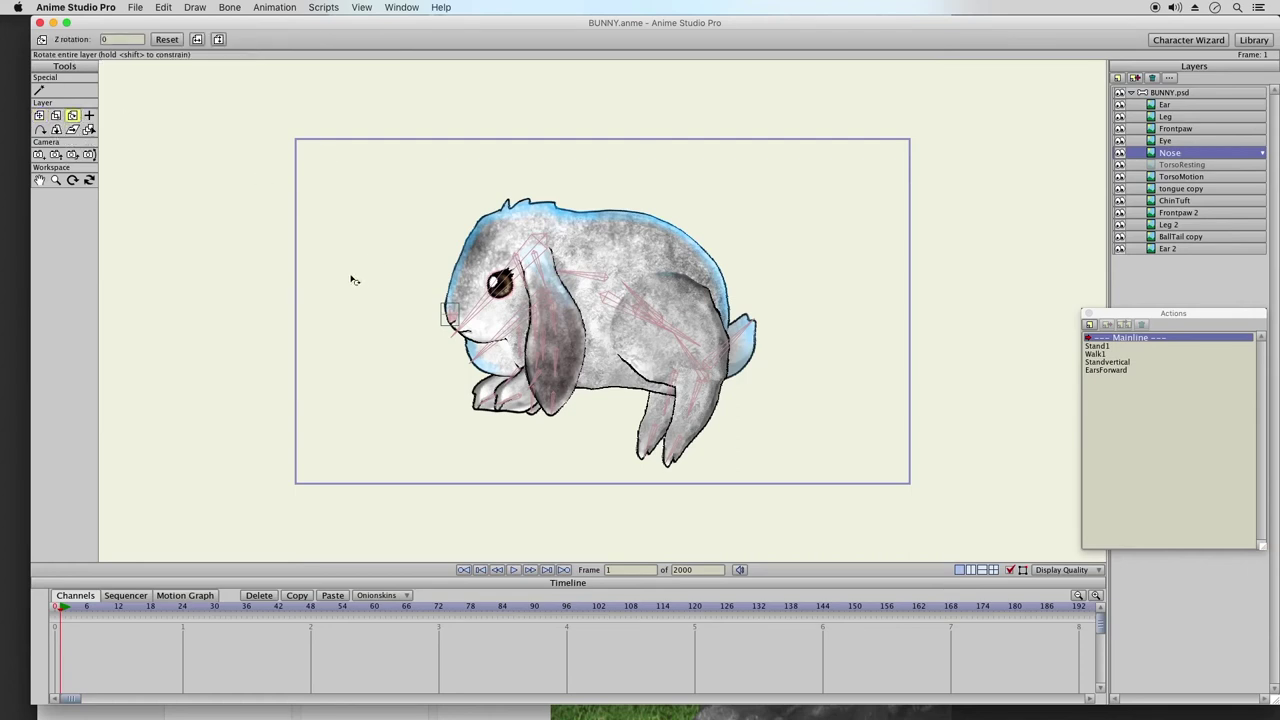
left_click_drag(352, 277, 354, 274)
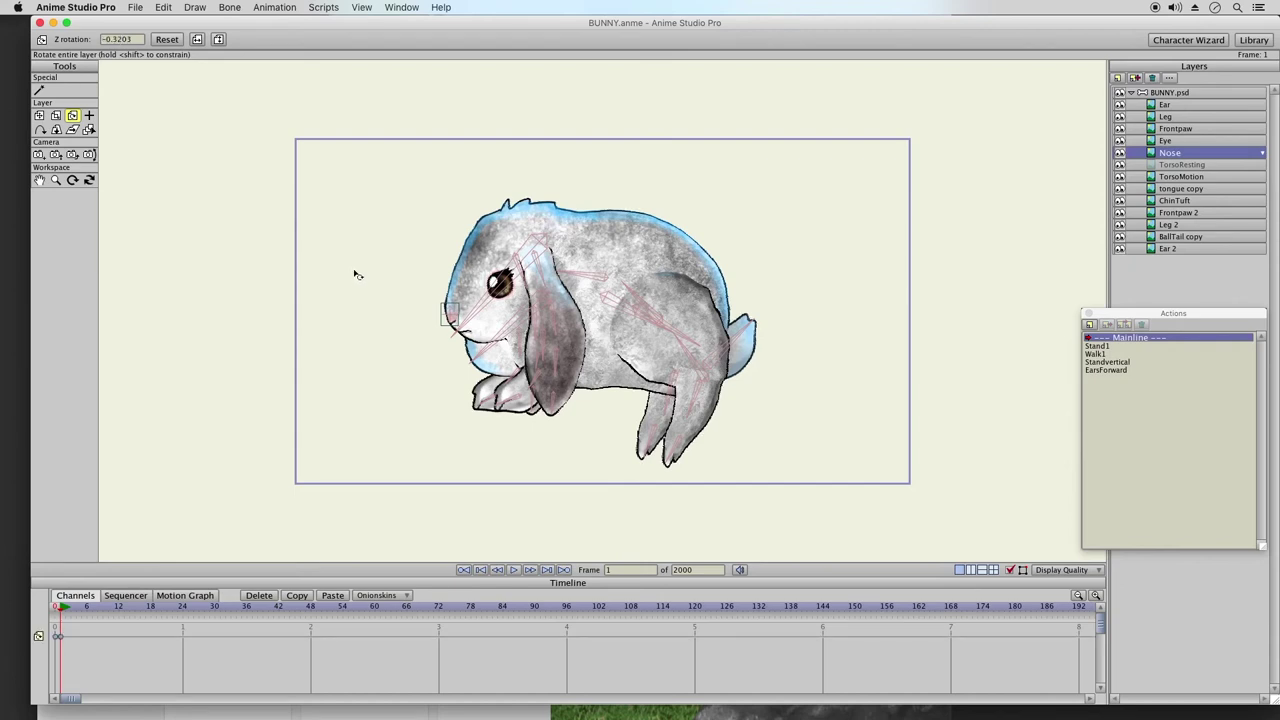
left_click(87, 608)
left_click(118, 608)
left_click(460, 395)
left_click(87, 608)
left_click_drag(444, 368, 256, 74)
left_click(163, 7)
key("super+z")
- Rotate the Nose layer slightly at frame 6 to create a twitch, and play the animation back to check it
left_click_drag(440, 361, 477, 365)
left_click(92, 607)
left_click(111, 607)
left_click(514, 570)
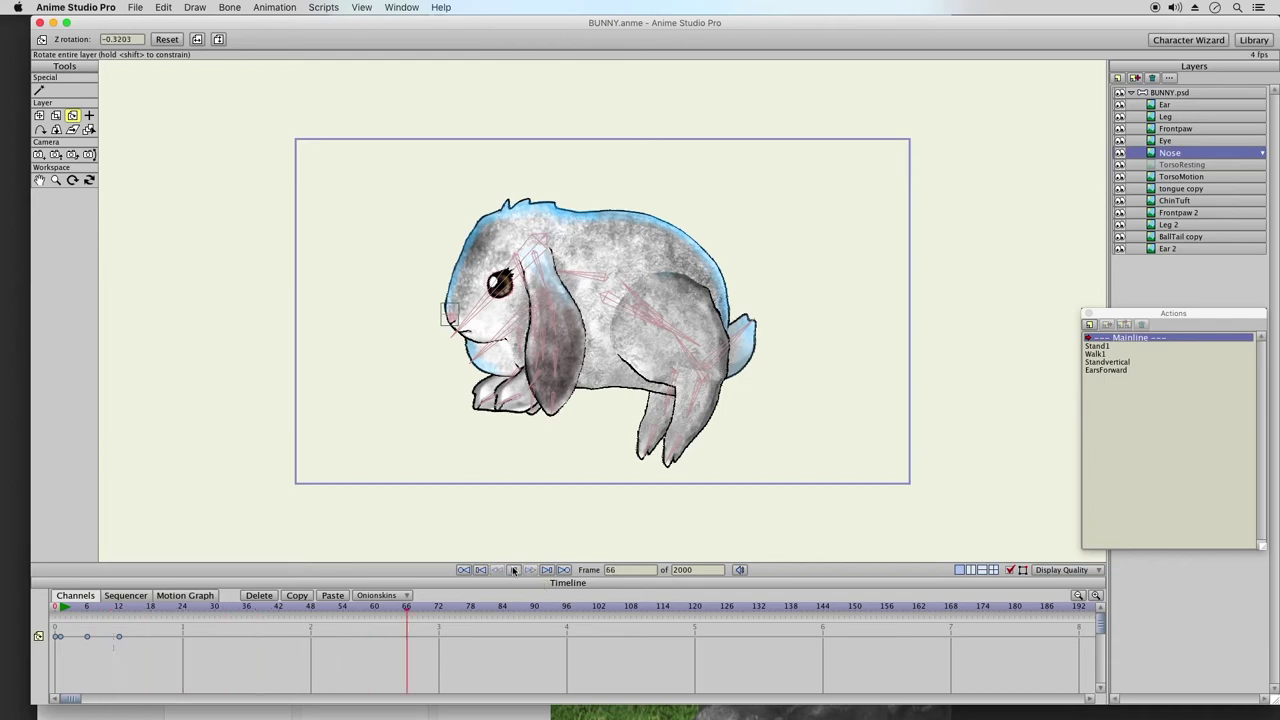
left_click(514, 570)
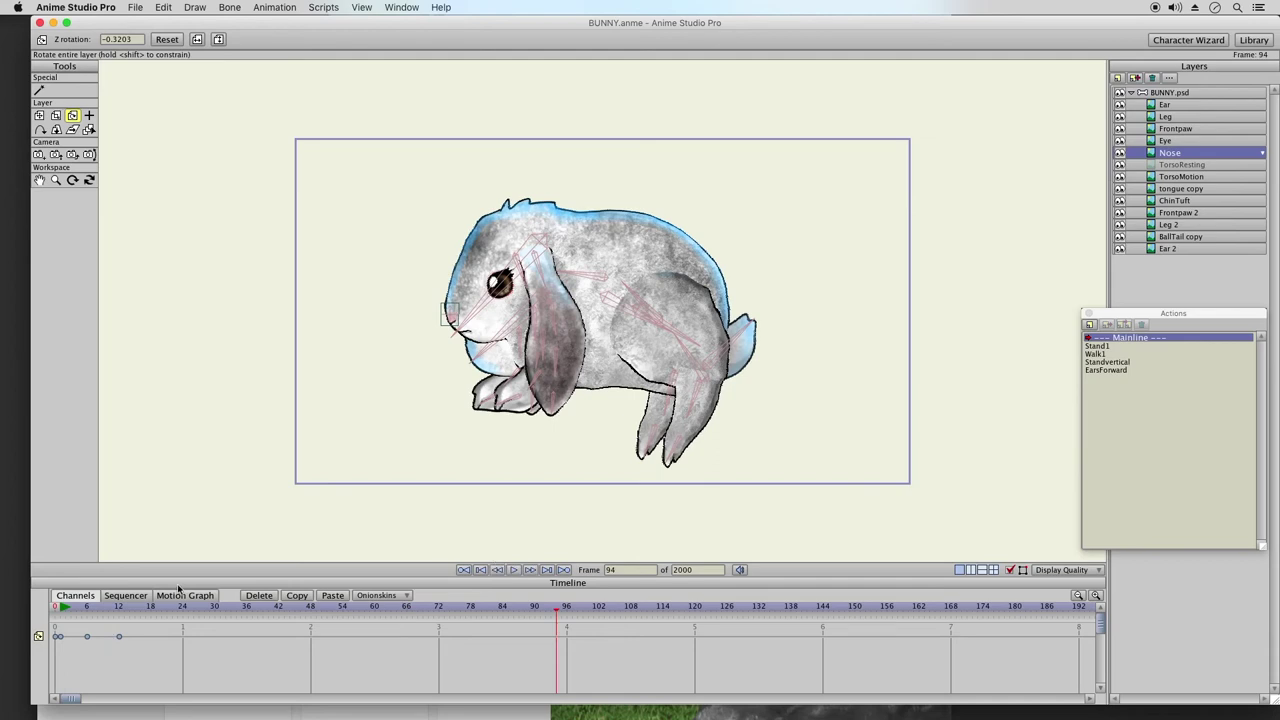
- Set the nose rotation keyframe at frame 12 to an absolute cycle back to frame 1 and scrub the timeline to check it
left_click(120, 637)
right_click(120, 638)
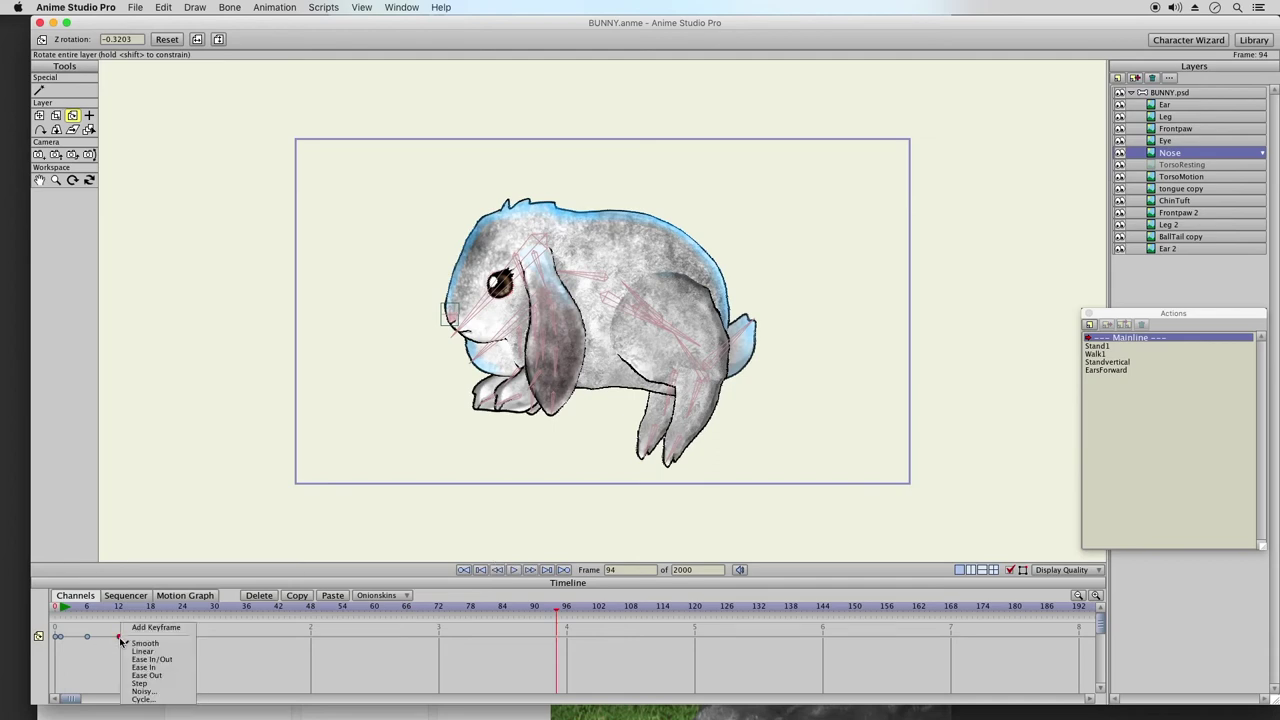
left_click(138, 695)
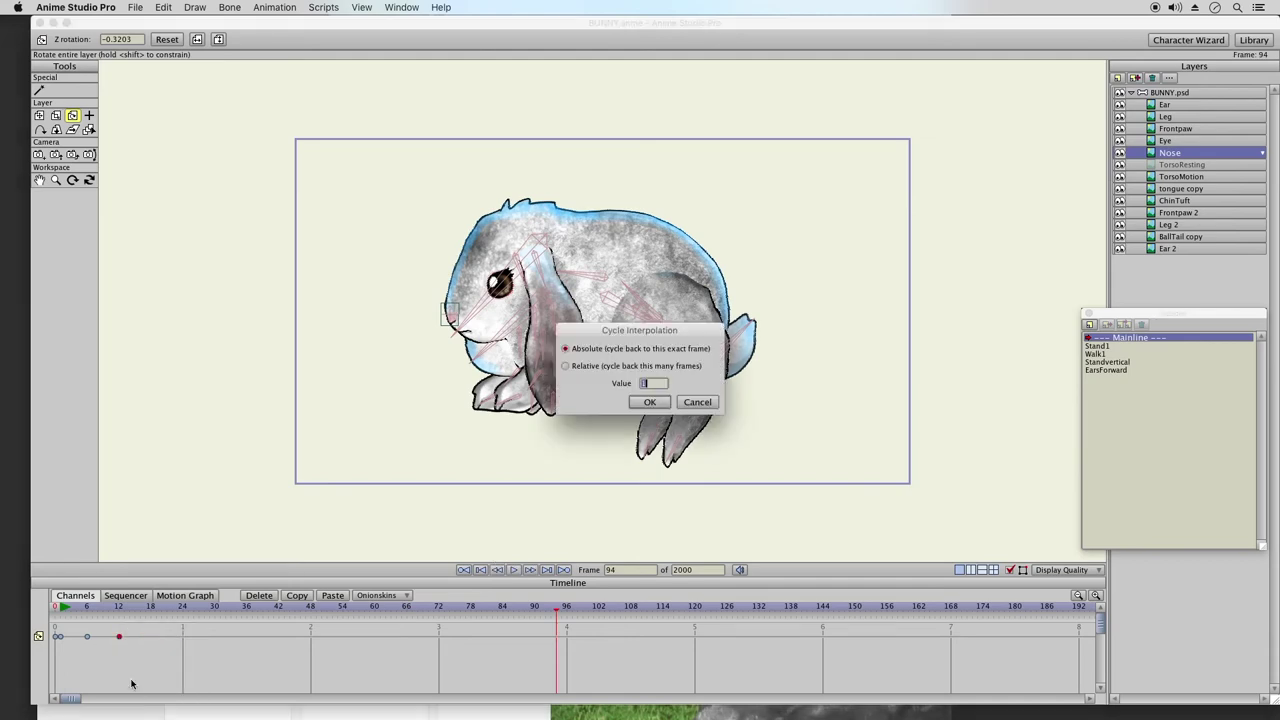
left_click(648, 404)
left_click_drag(66, 610, 594, 643)
left_click(62, 608)
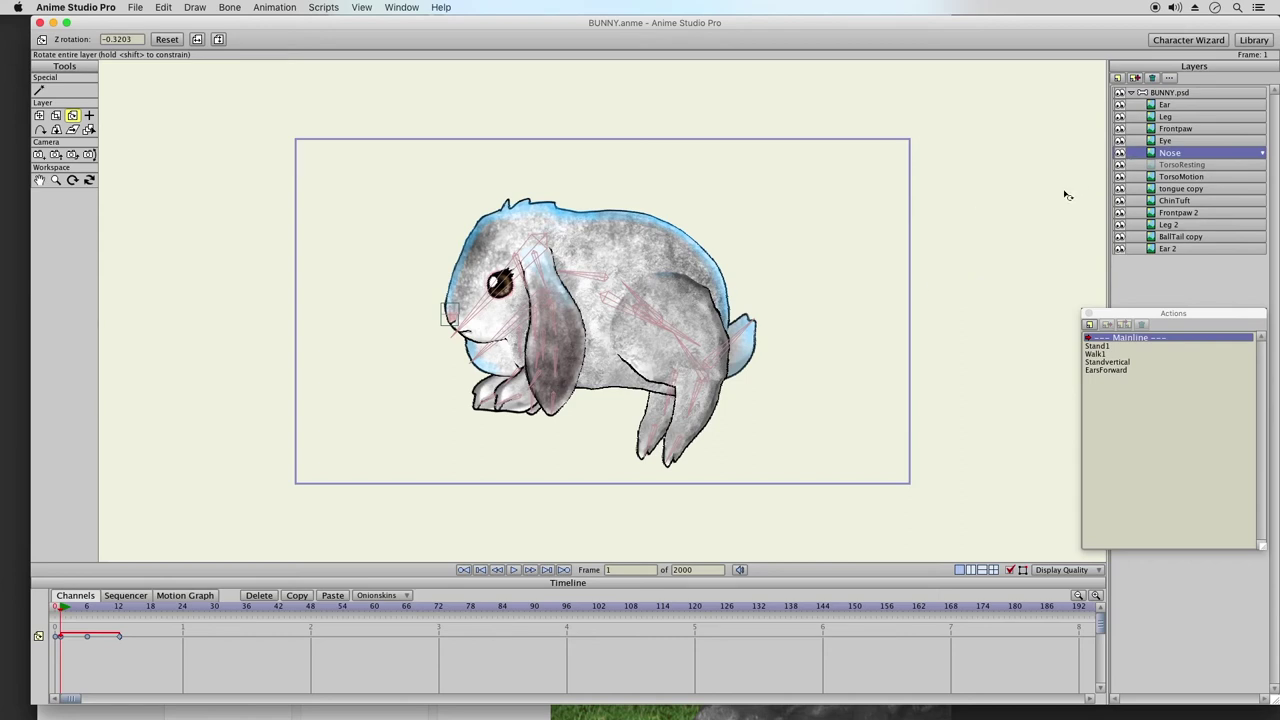
- Select the BUNNY.psd bone layer and save the project
left_click(1170, 92)
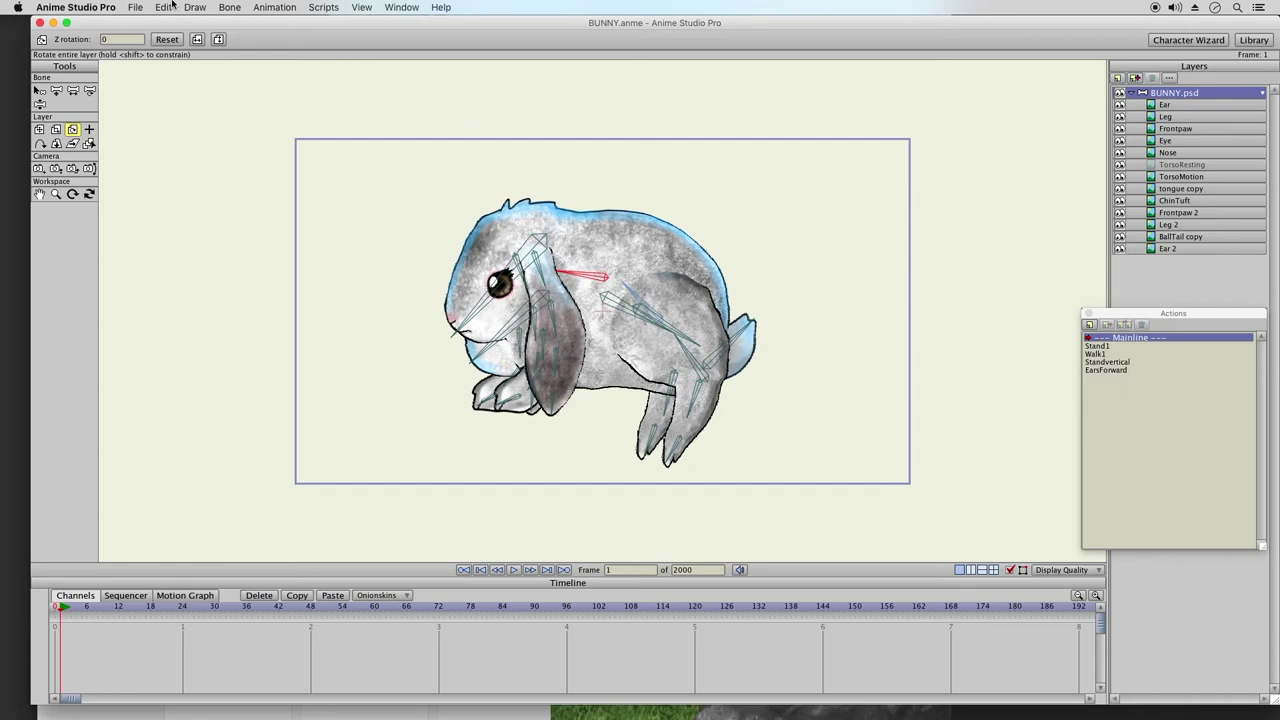
left_click(135, 7)
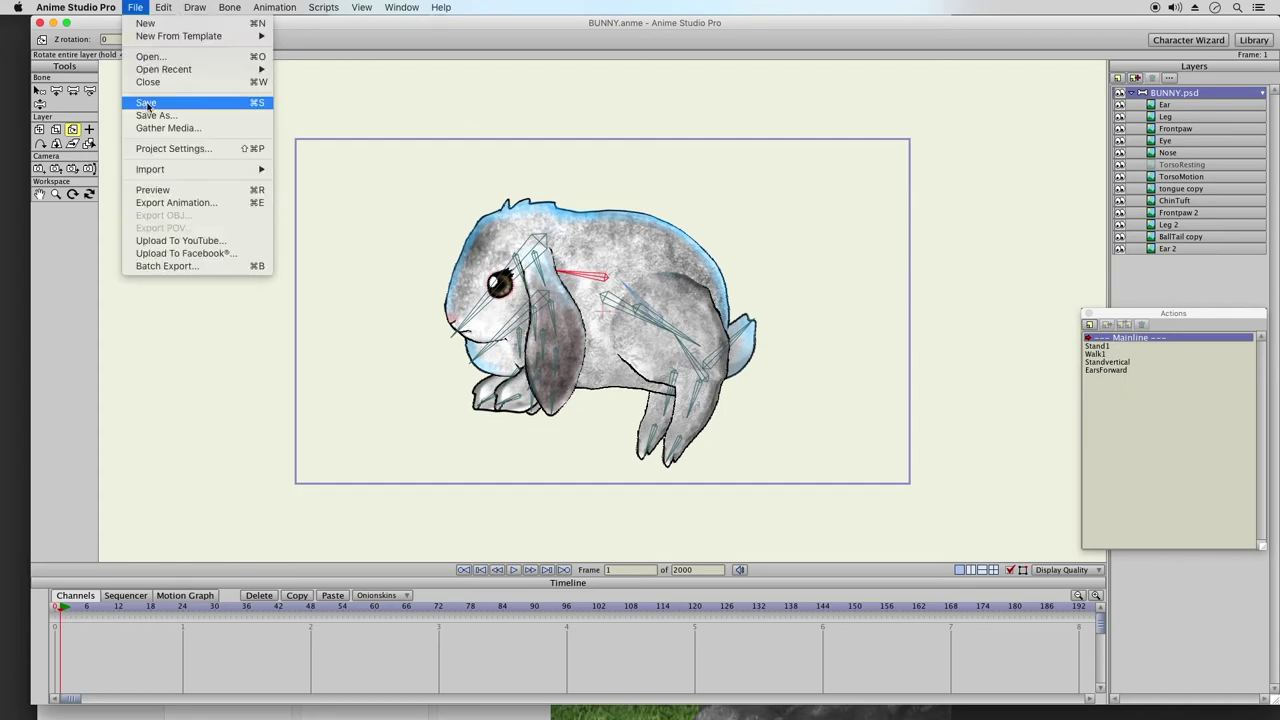
left_click(147, 104)
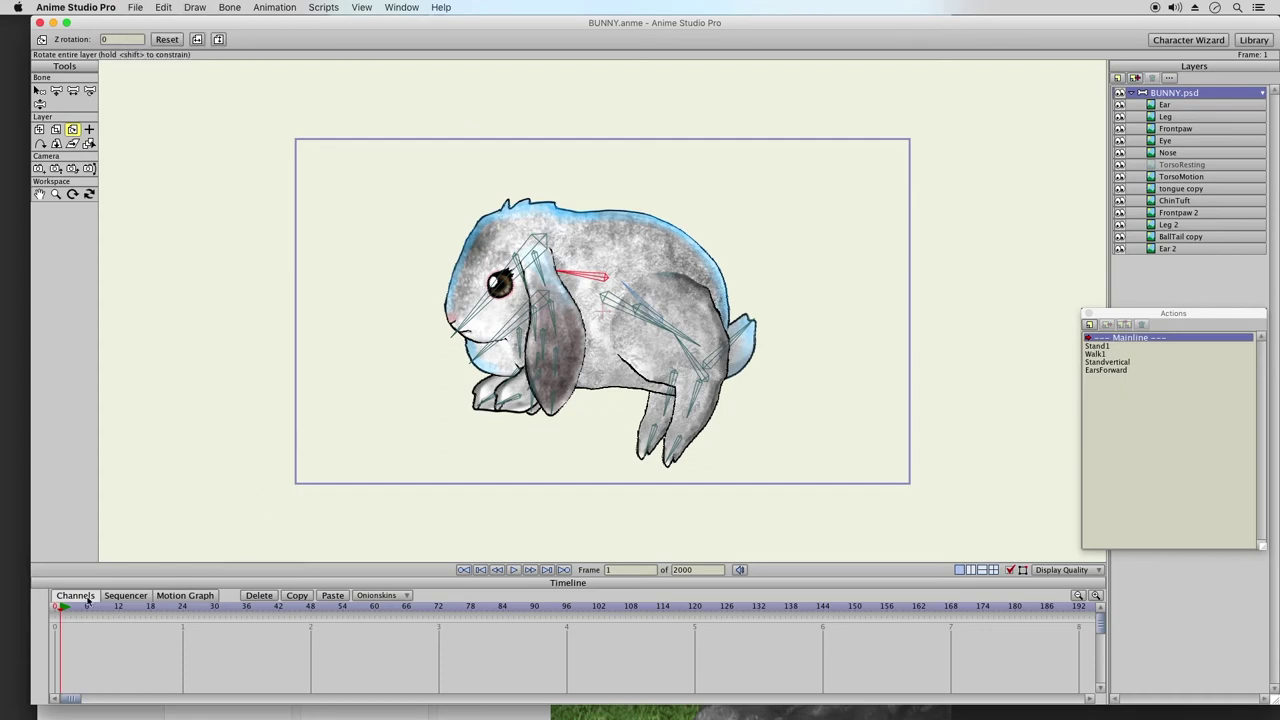
- Examine the insert options for EarsForward from Mainline, and compare them with those offered while that action is active
left_click(1135, 371)
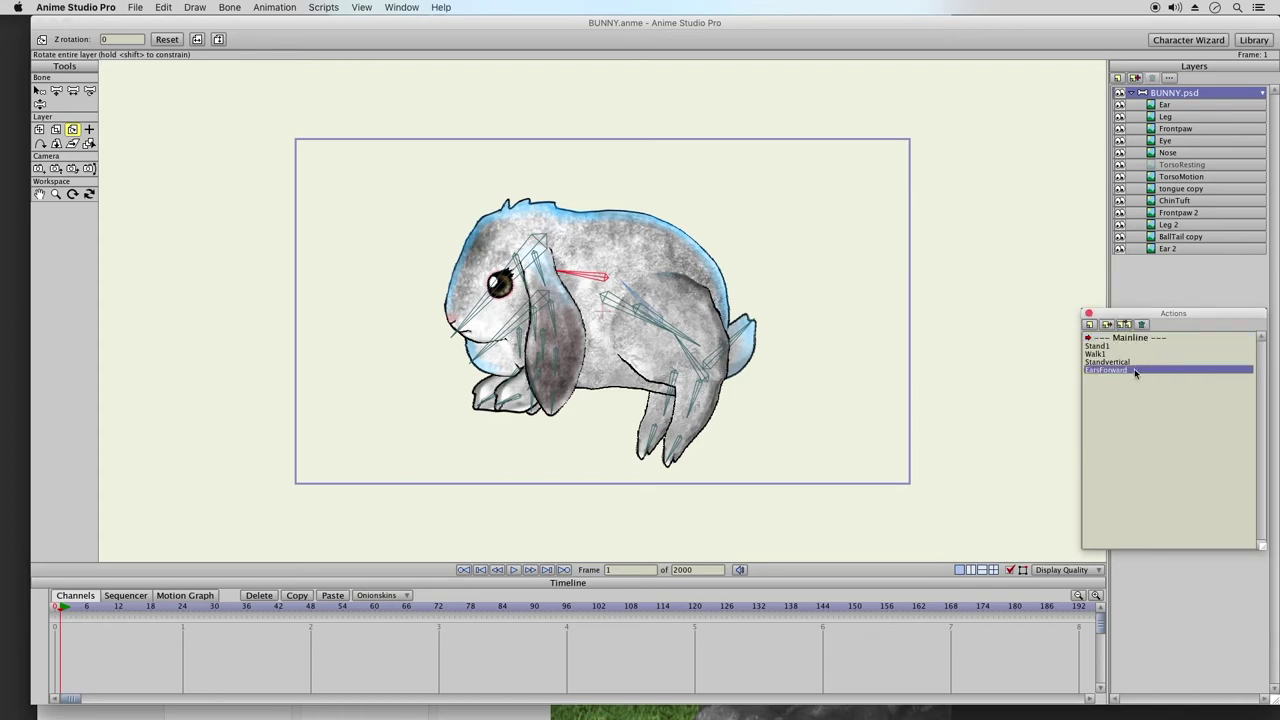
right_click(1135, 371)
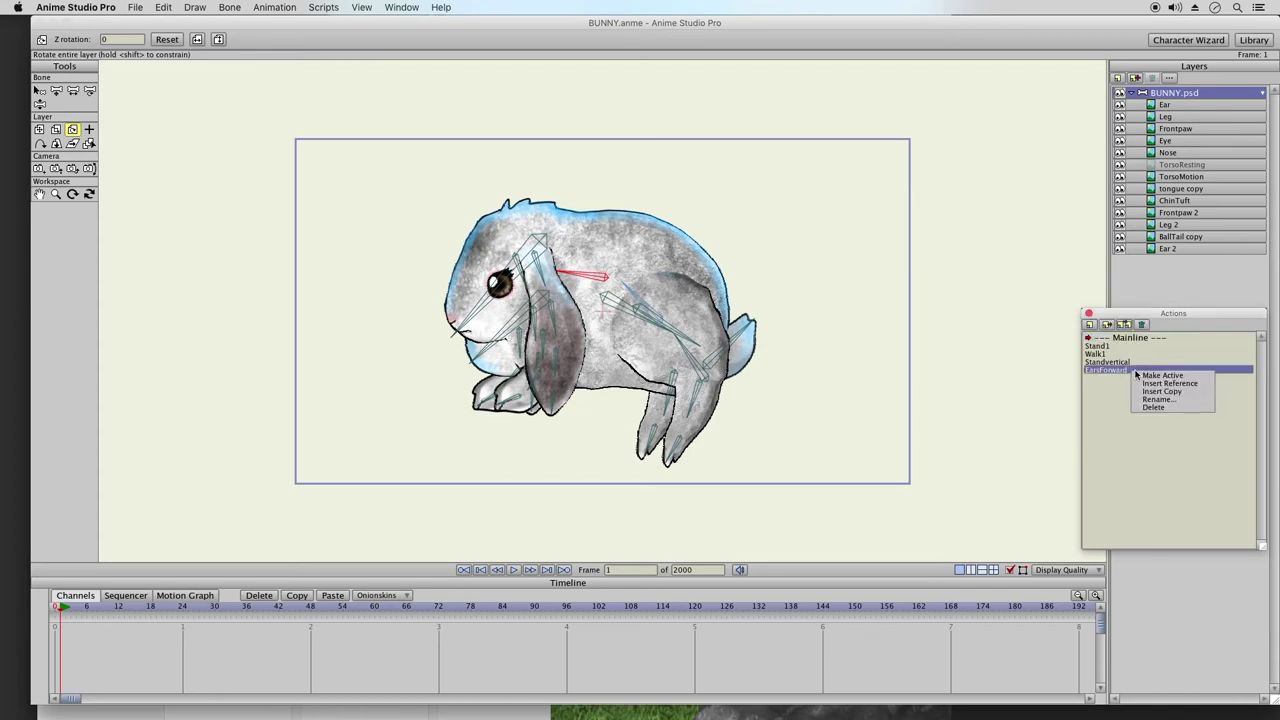
left_click(1104, 429)
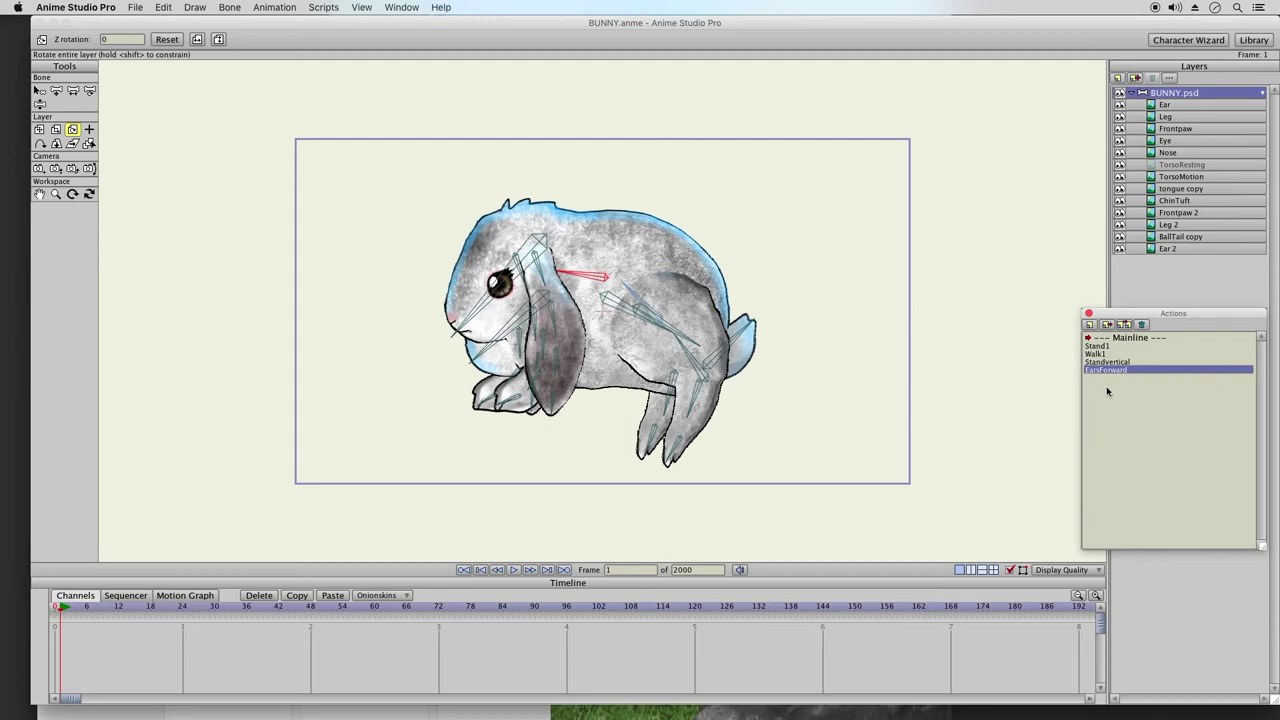
left_click(1129, 340)
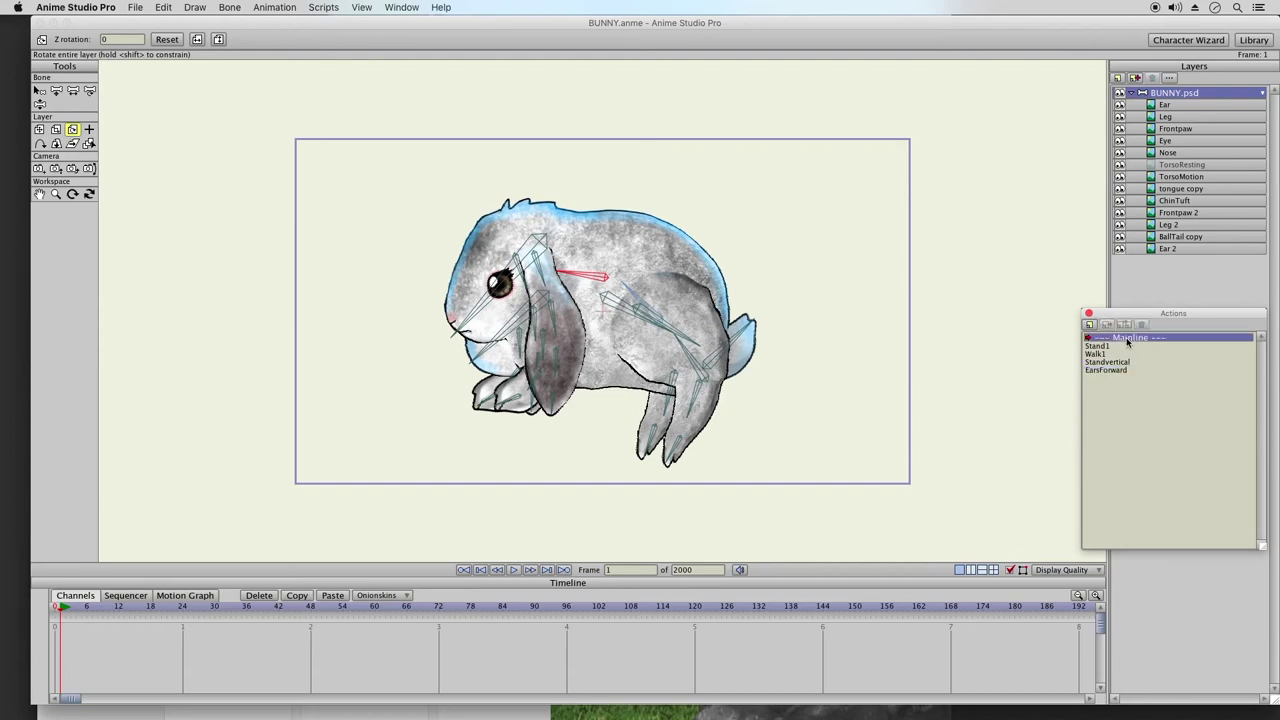
left_click(1119, 370)
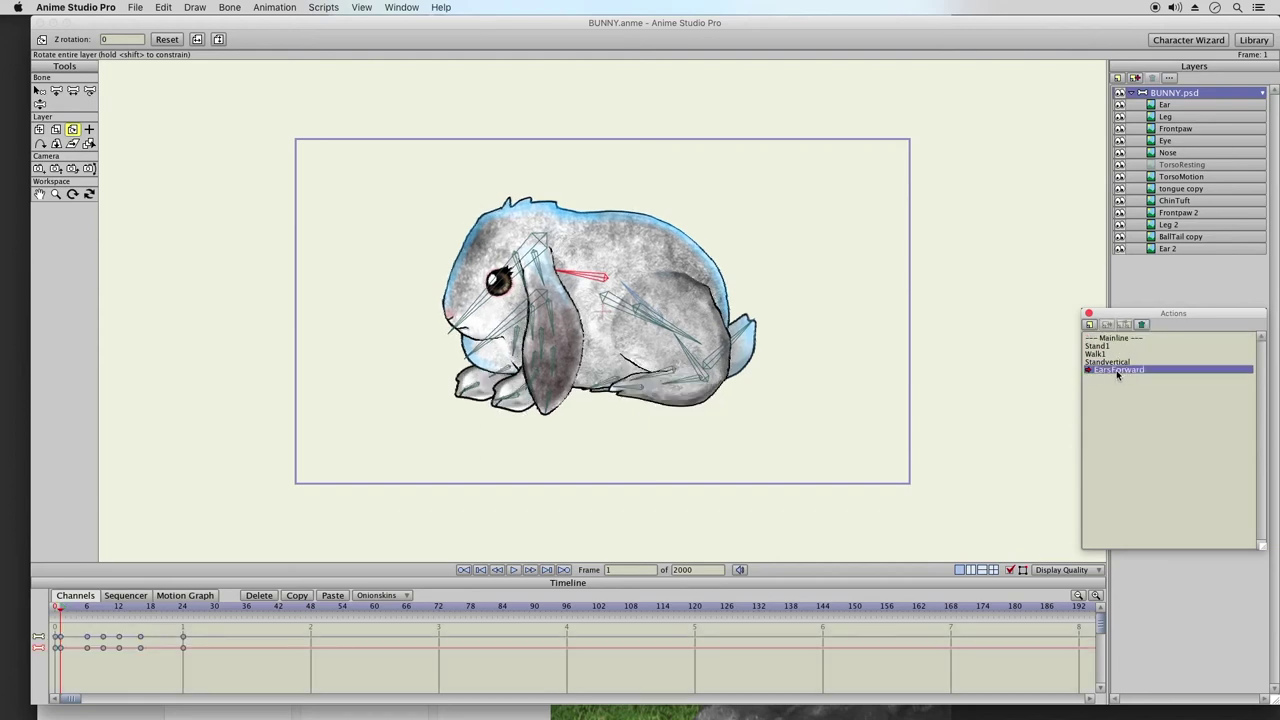
right_click(1118, 374)
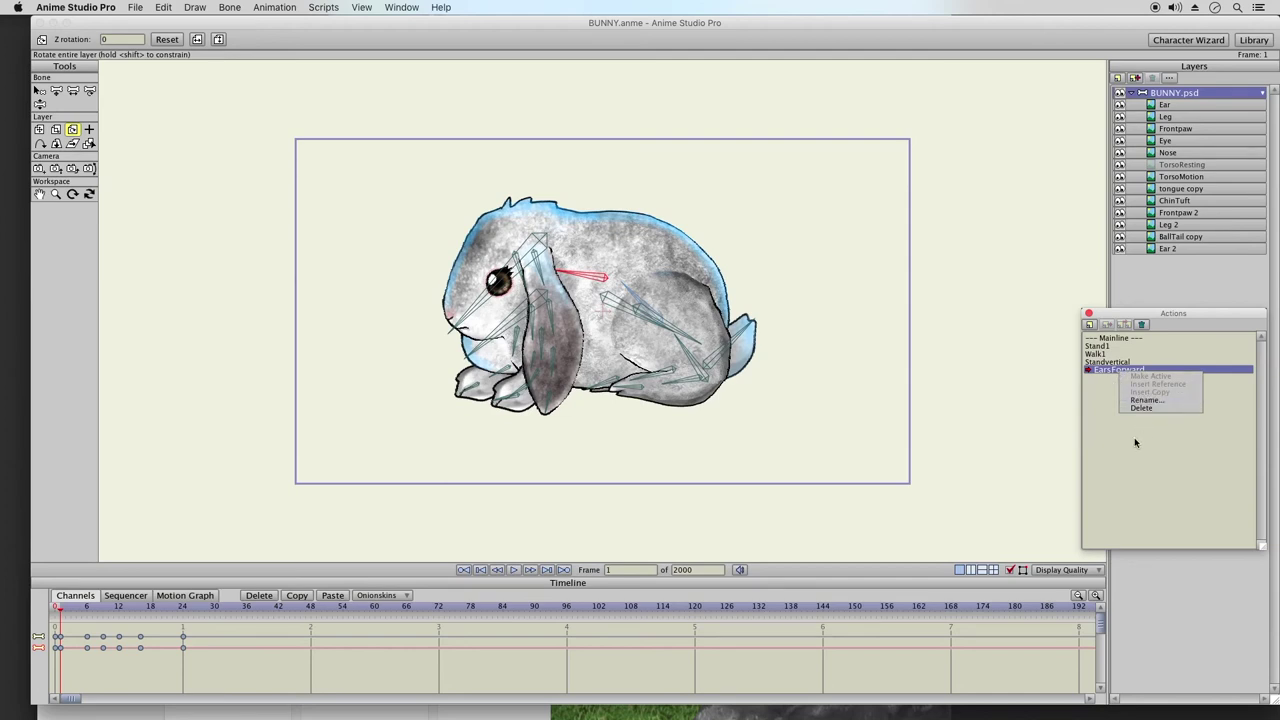
left_click(1093, 403)
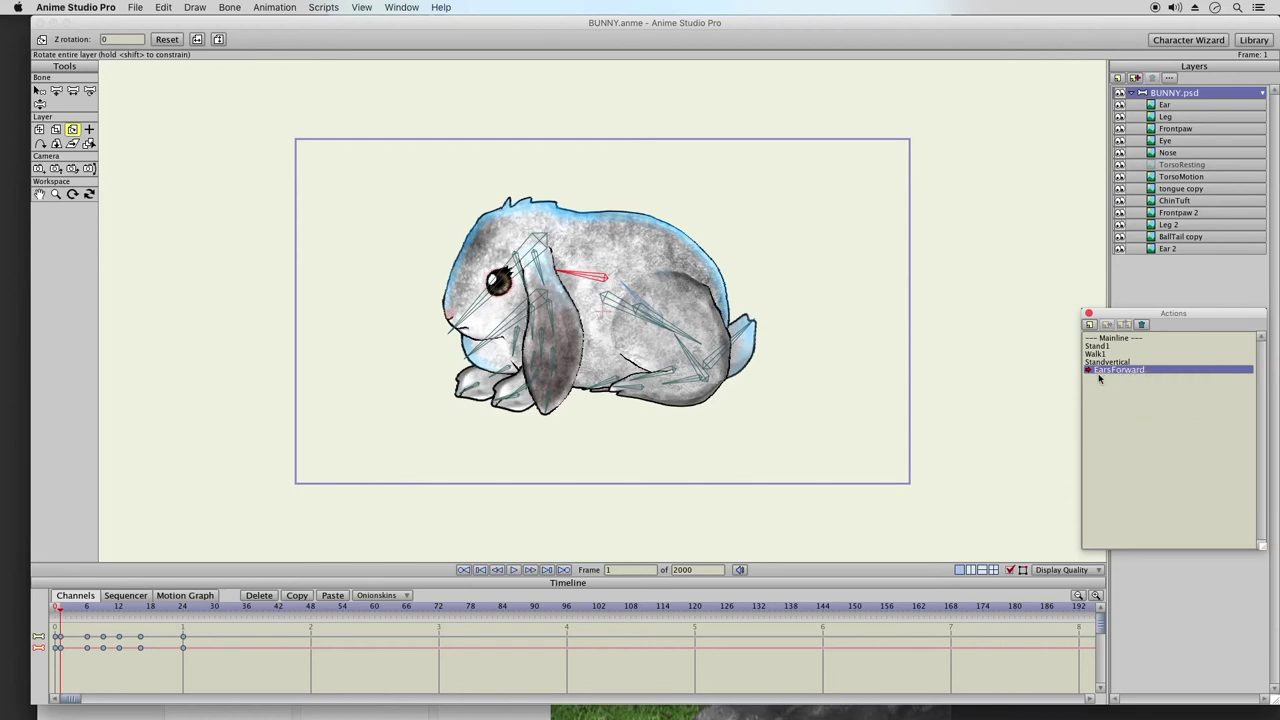
- Open the Standvertical action, scrub through it to frame 46 to review its motion, and highlight the Stand1 action
left_click(1124, 362)
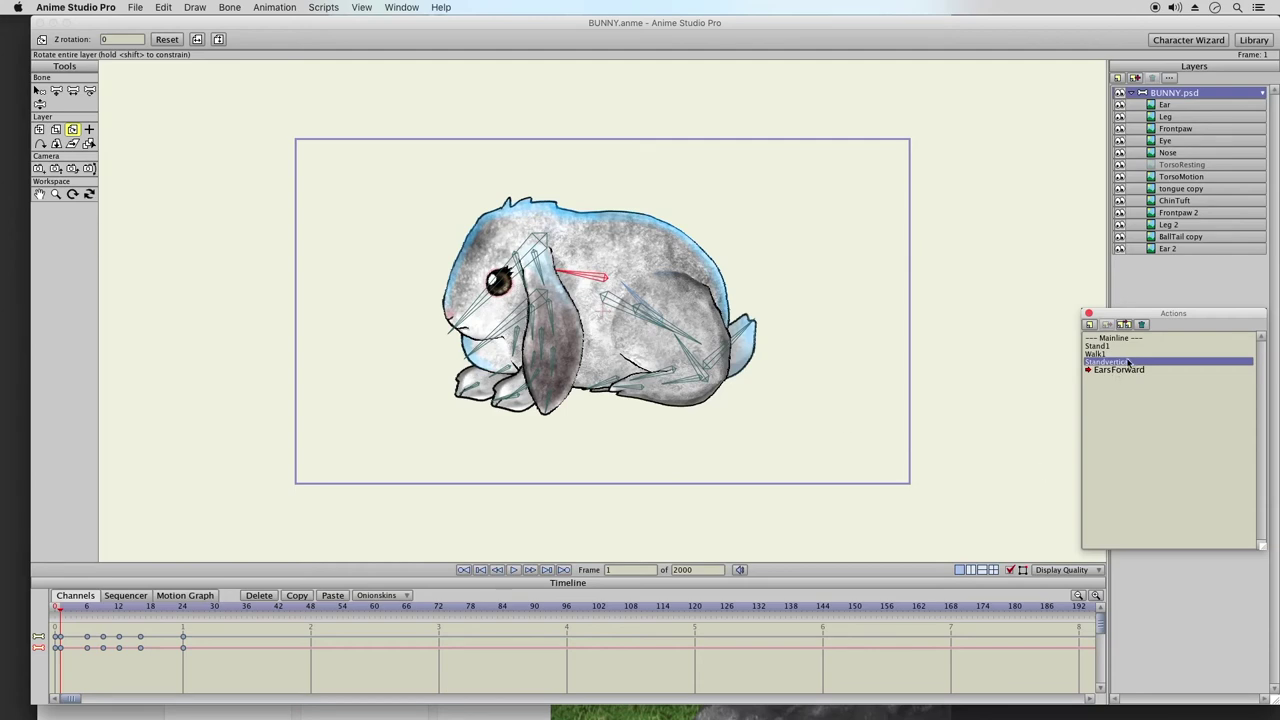
double_click(1125, 362)
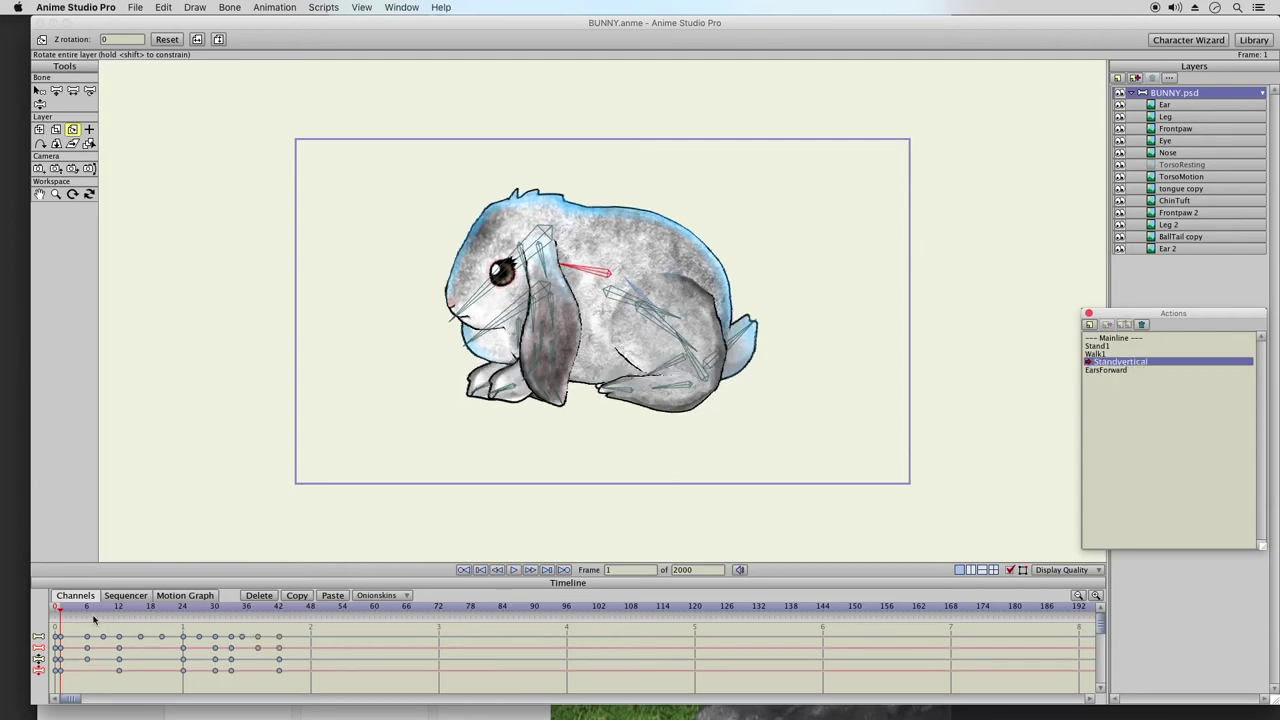
left_click_drag(65, 607, 300, 608)
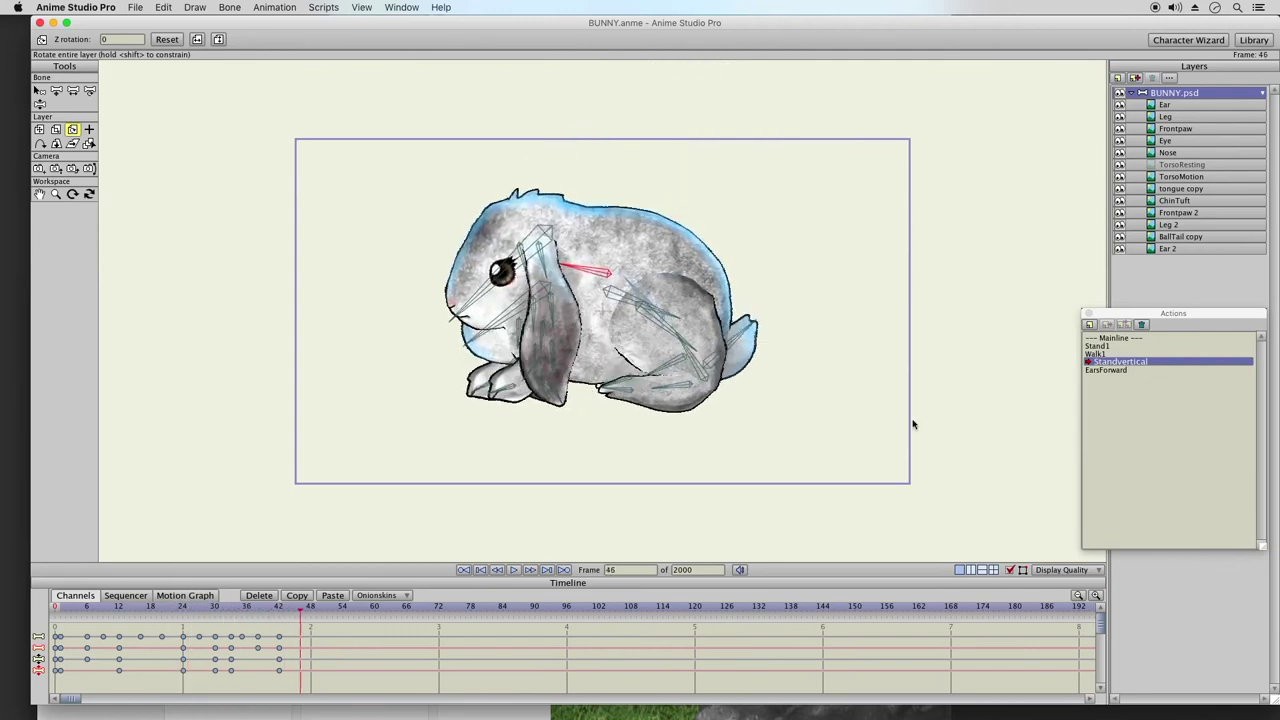
left_click(1114, 346)
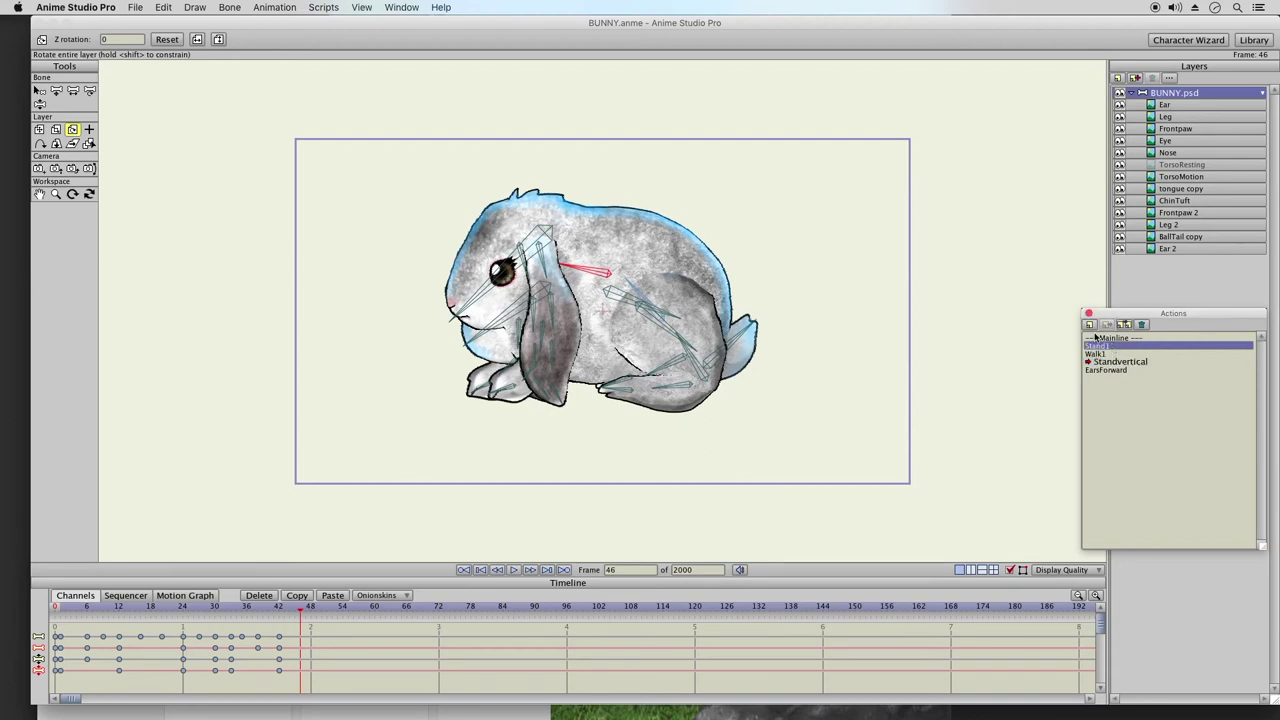
- Create a new action named JumpUp1 for the bunny's bone layer
left_click(1090, 324)
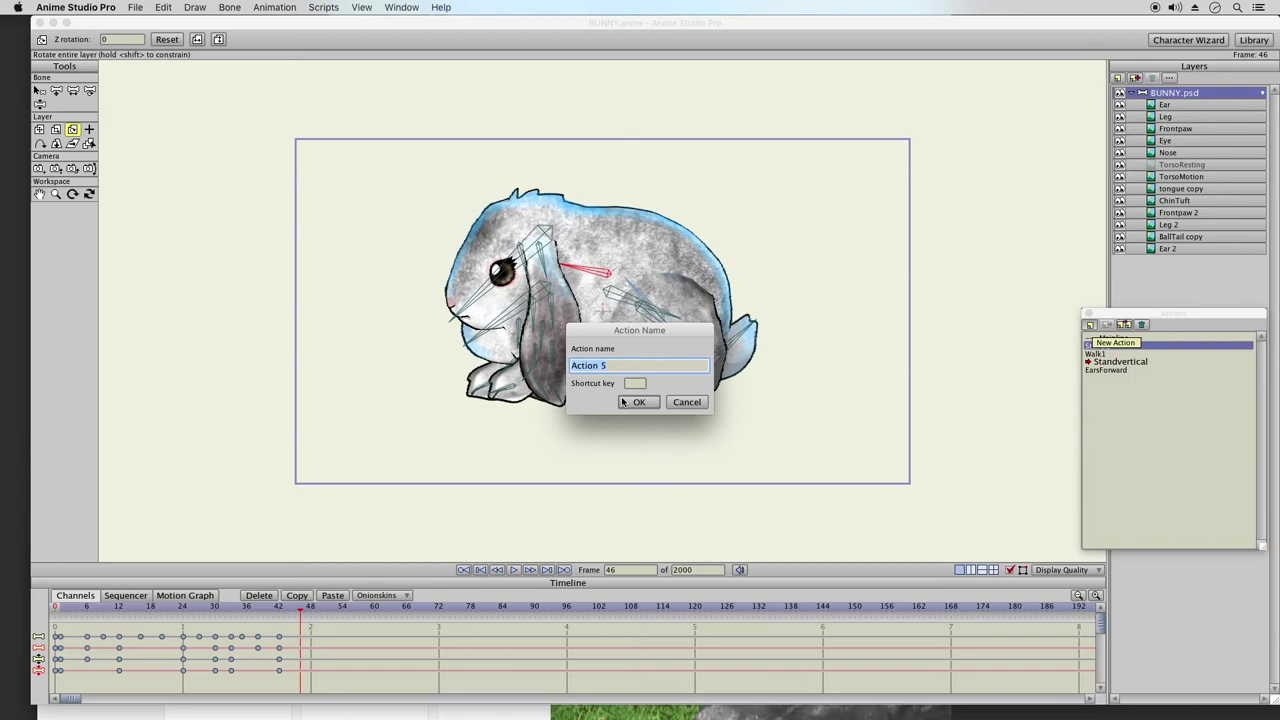
type("V")
key("Return")
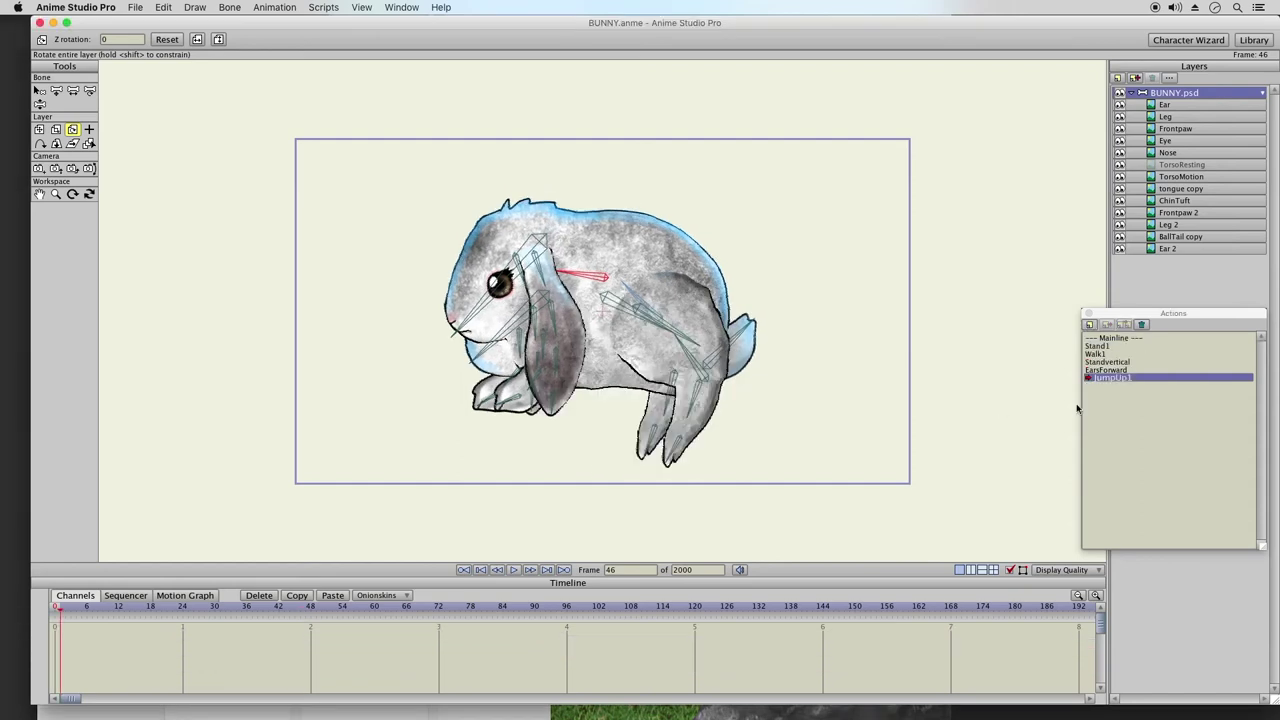
- Fold both hind legs forward under the body at the start of JumpUp1 using Manipulate Bones
left_click(40, 104)
left_click_drag(701, 400, 590, 400)
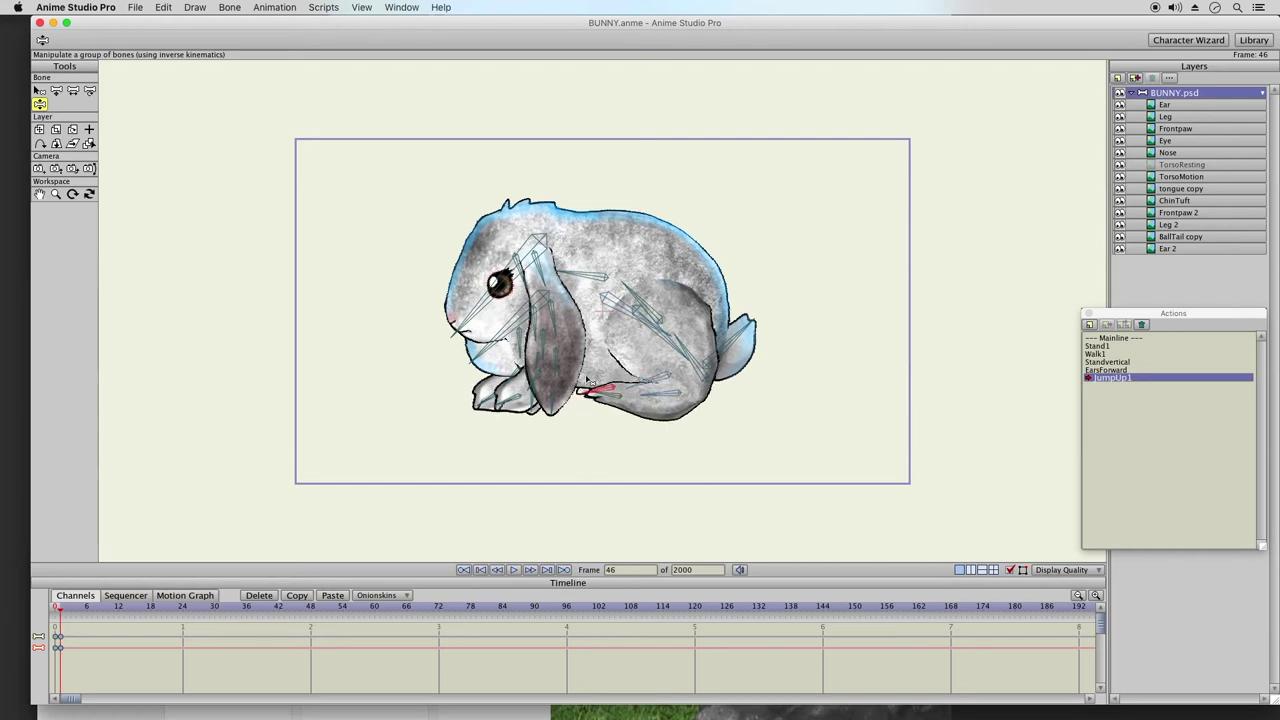
left_click_drag(608, 400, 672, 398)
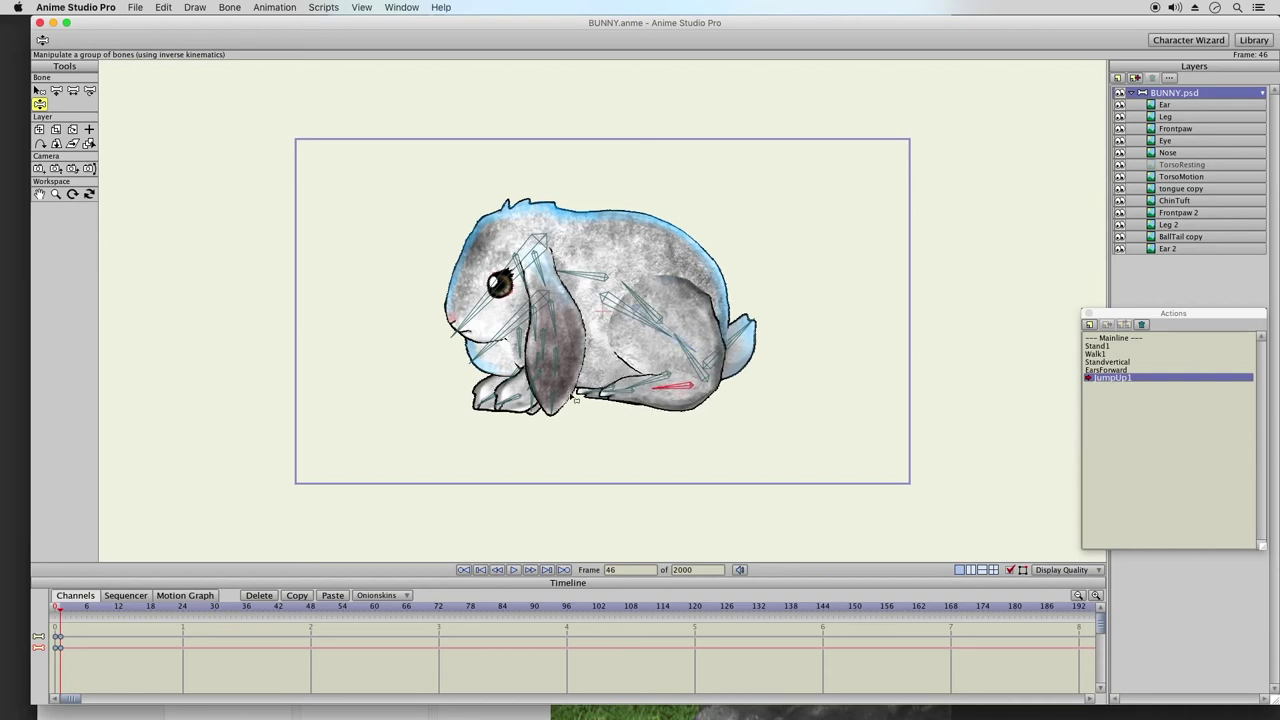
- Adjust the front paw, chin and ear bones for JumpUp1's crouched opening pose
left_click(491, 404)
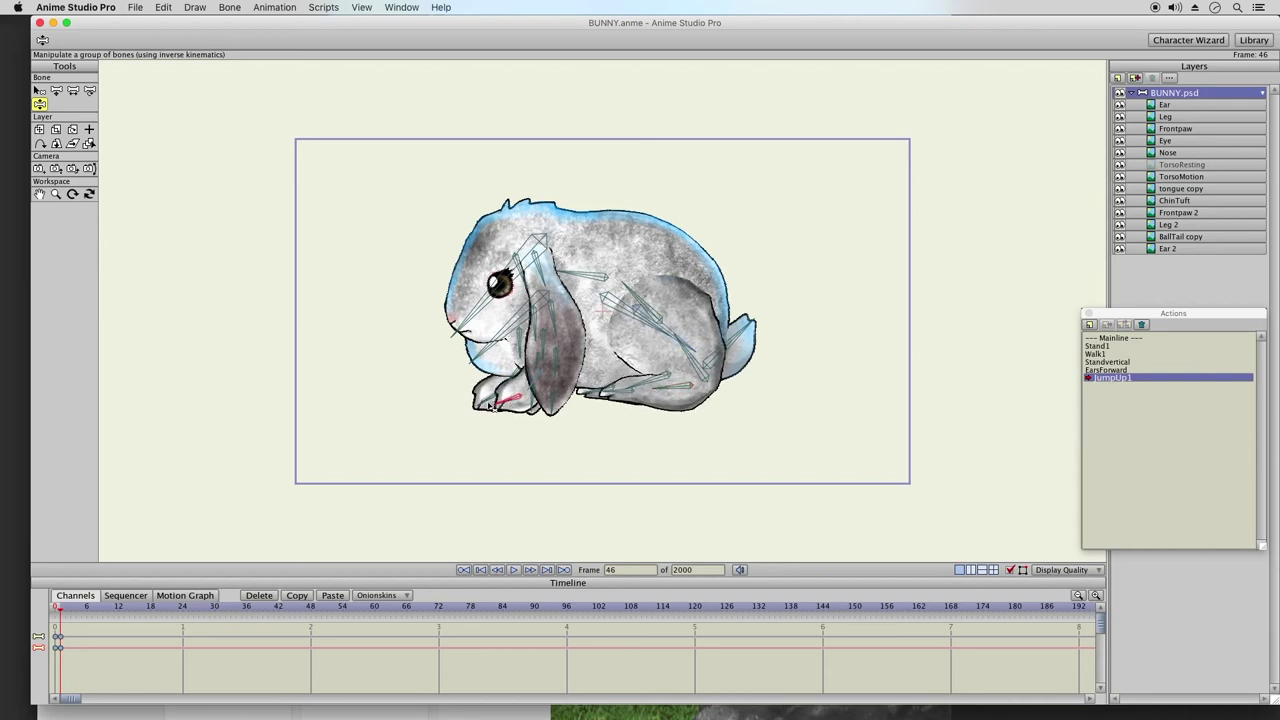
left_click(458, 332)
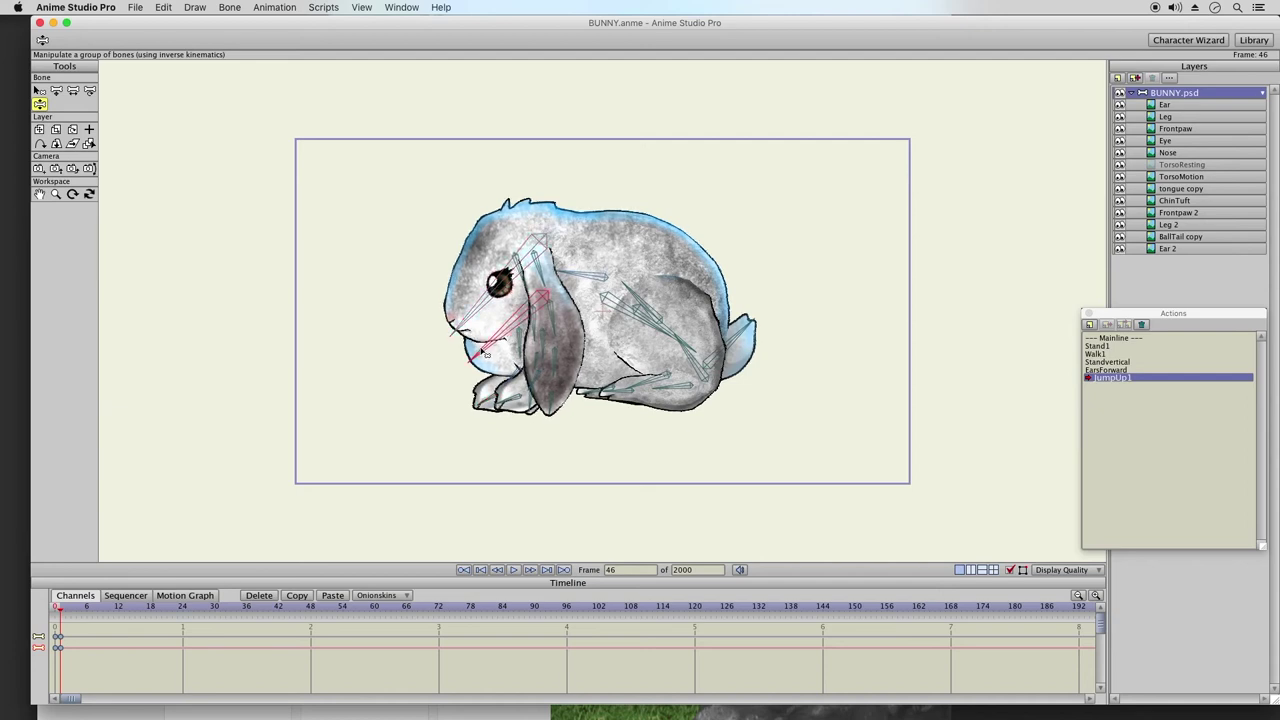
left_click(558, 412)
left_click(540, 387)
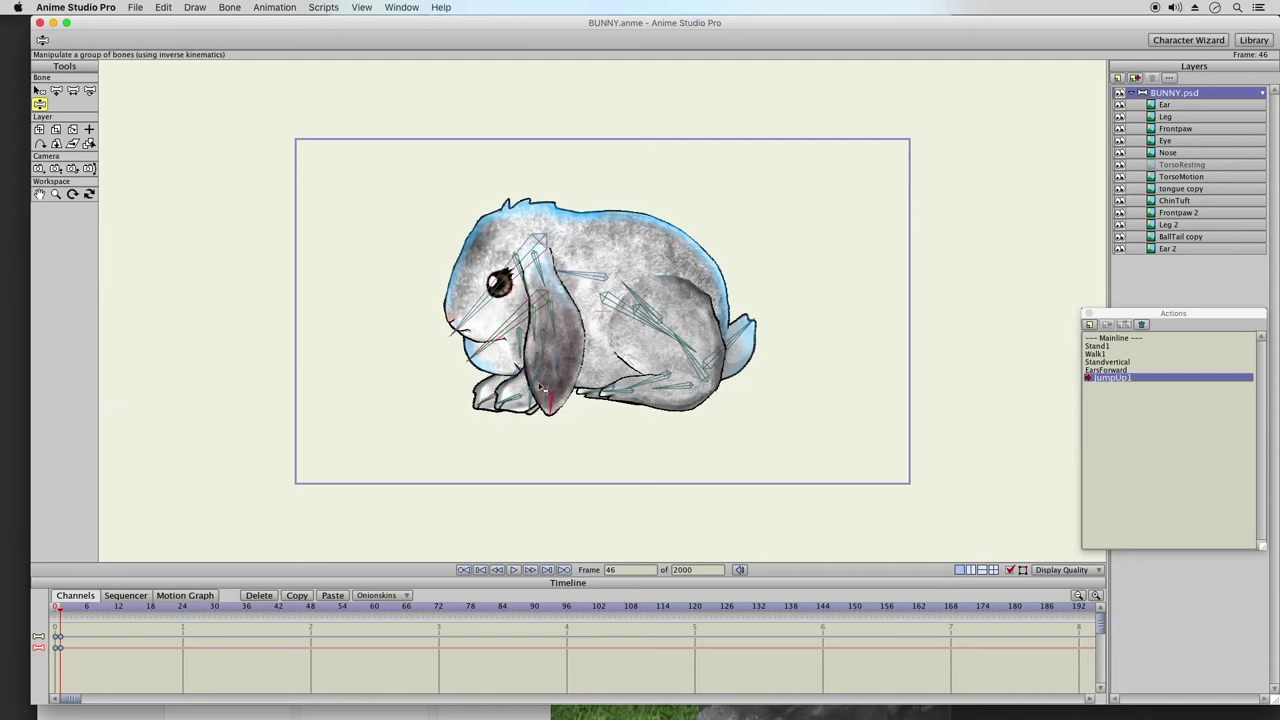
left_click(544, 391)
left_click(515, 400)
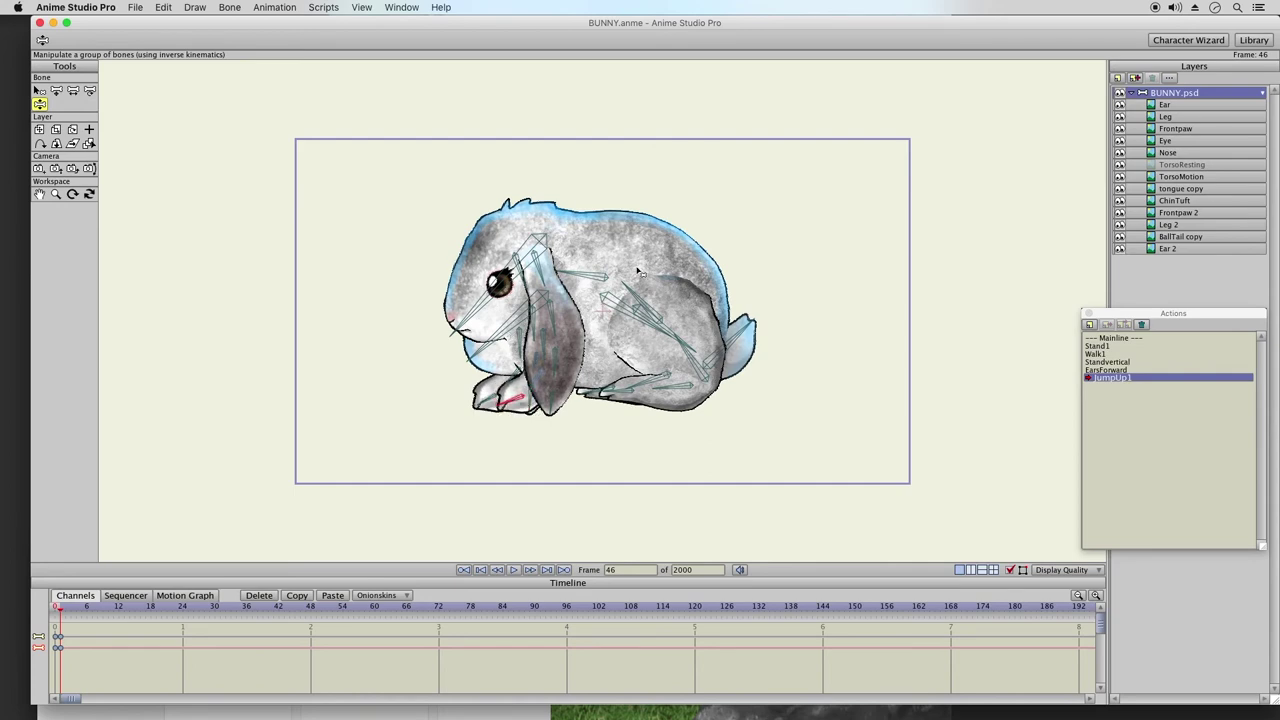
- Refine the torso, chin and tail bones in the opening pose, and nudge a rear hind-leg bone with Move Bone
left_click(576, 274)
left_click(483, 331)
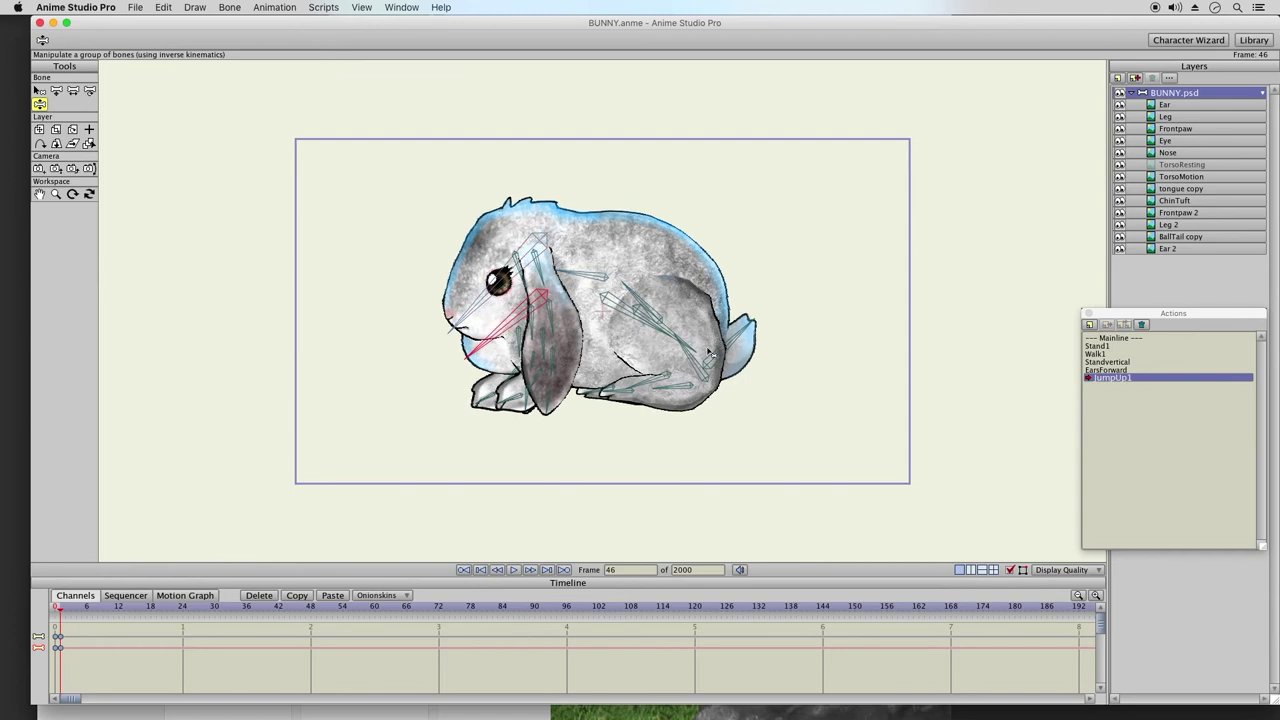
left_click(742, 343)
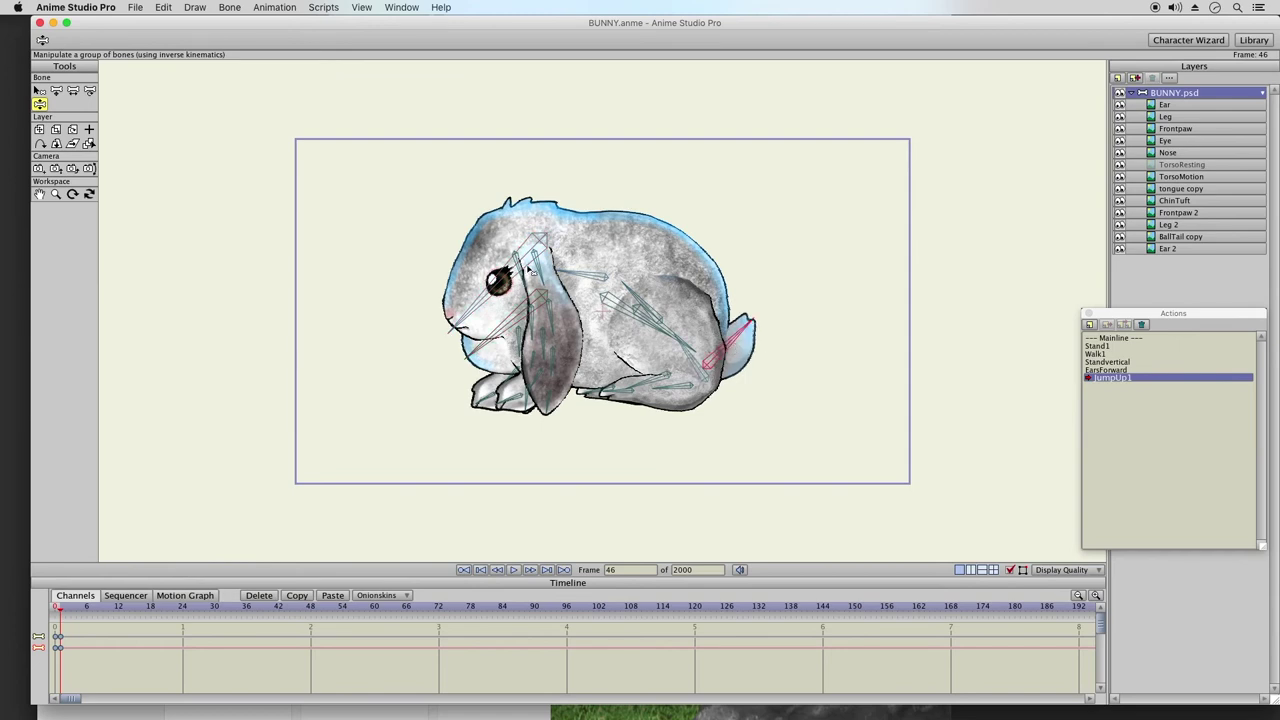
left_click(57, 91)
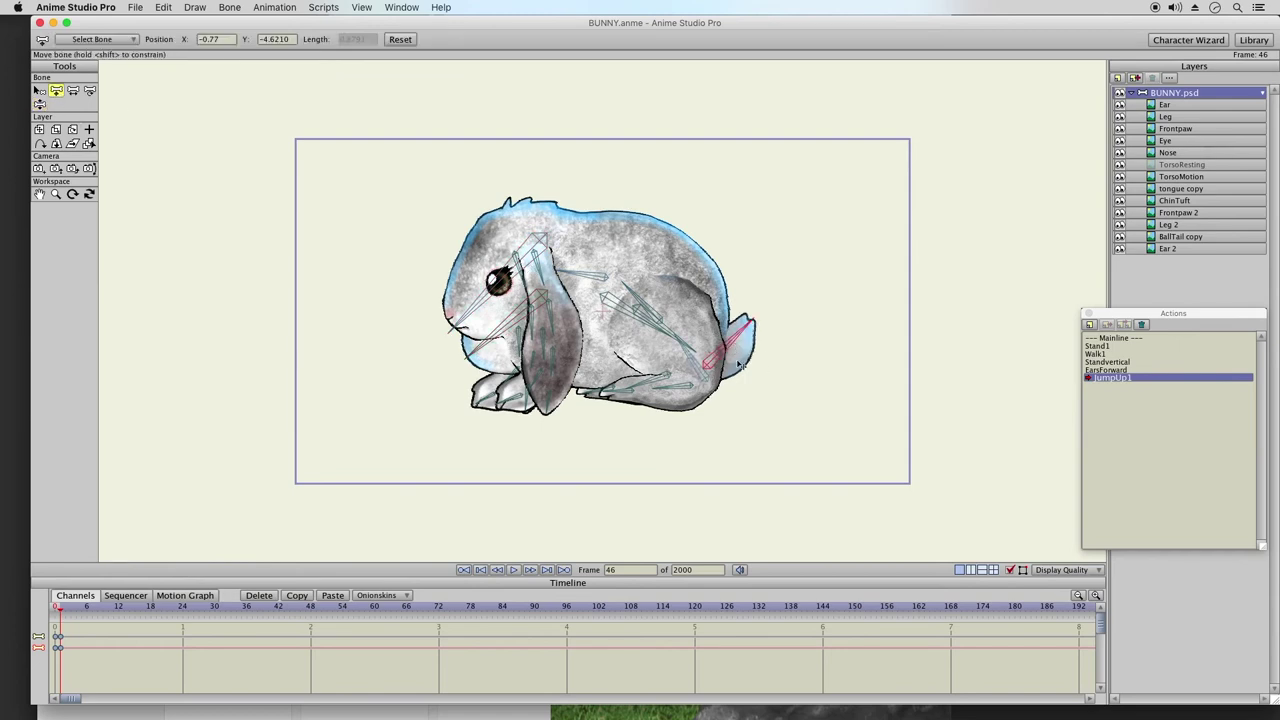
left_click_drag(697, 368, 700, 366)
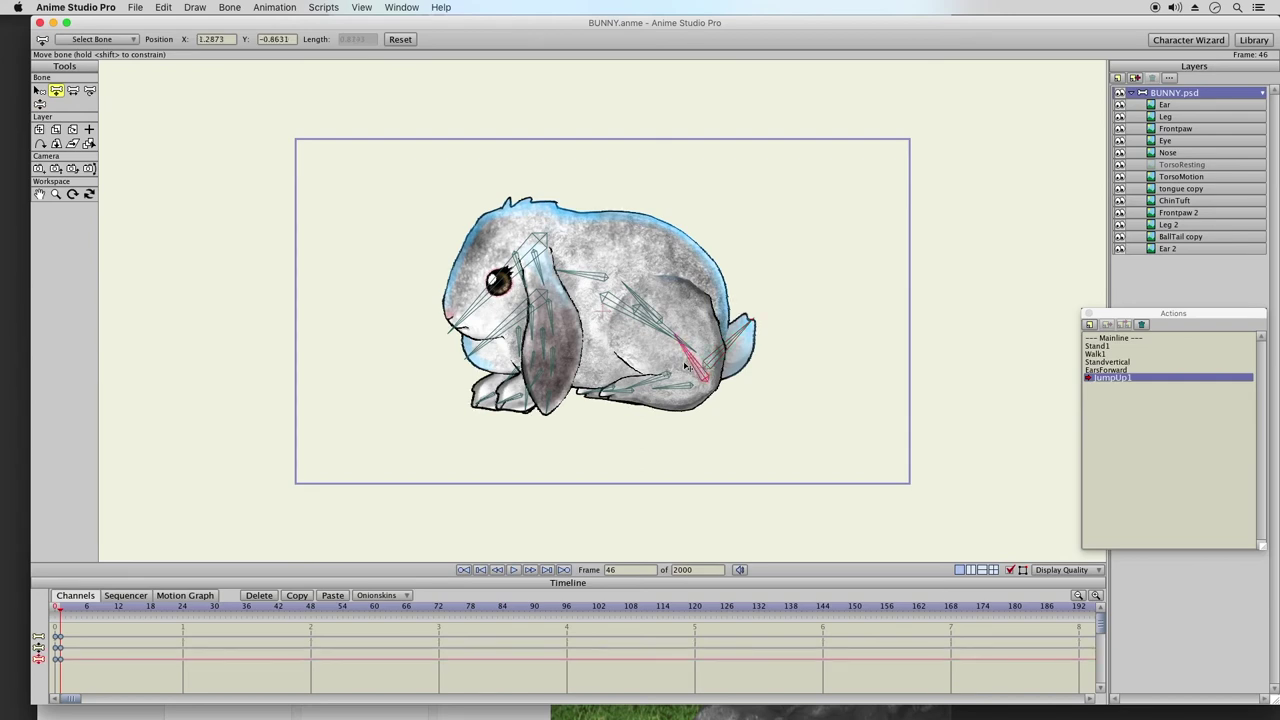
- At frame 6, pull the bunny's front body back toward its haunches and tuck the front paws beneath it
left_click(39, 104)
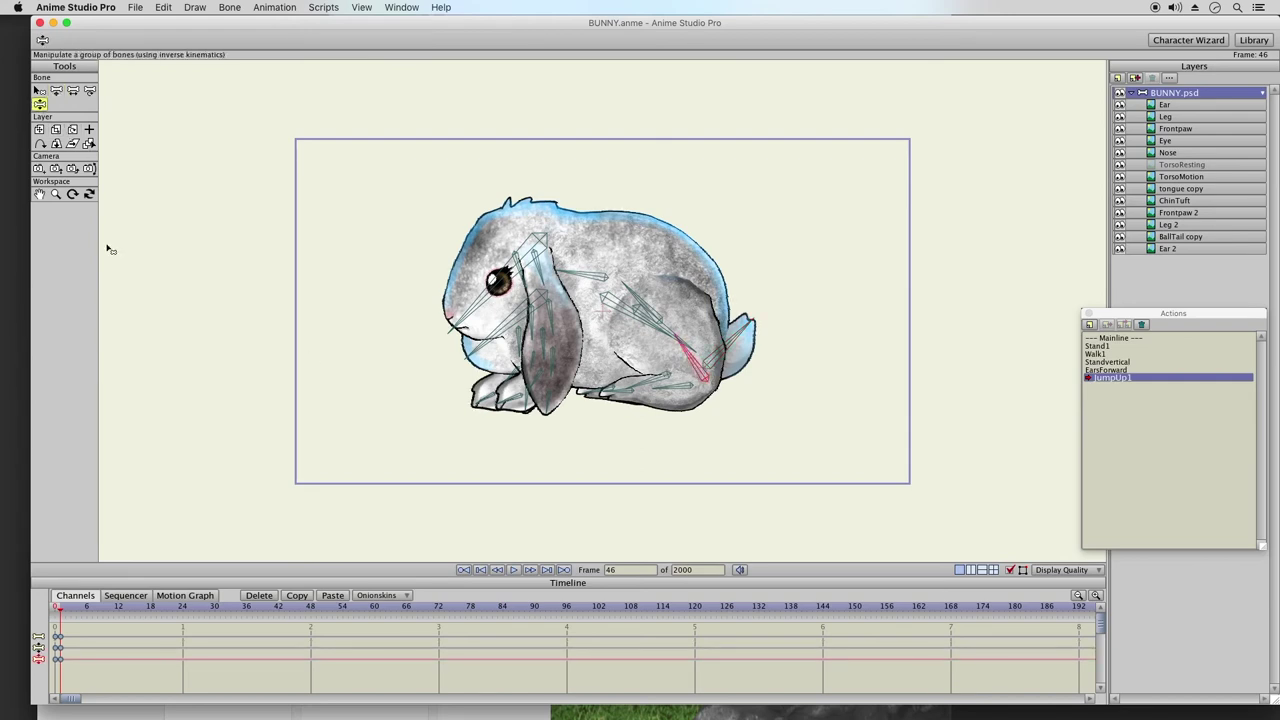
left_click(88, 608)
left_click_drag(643, 291, 595, 271)
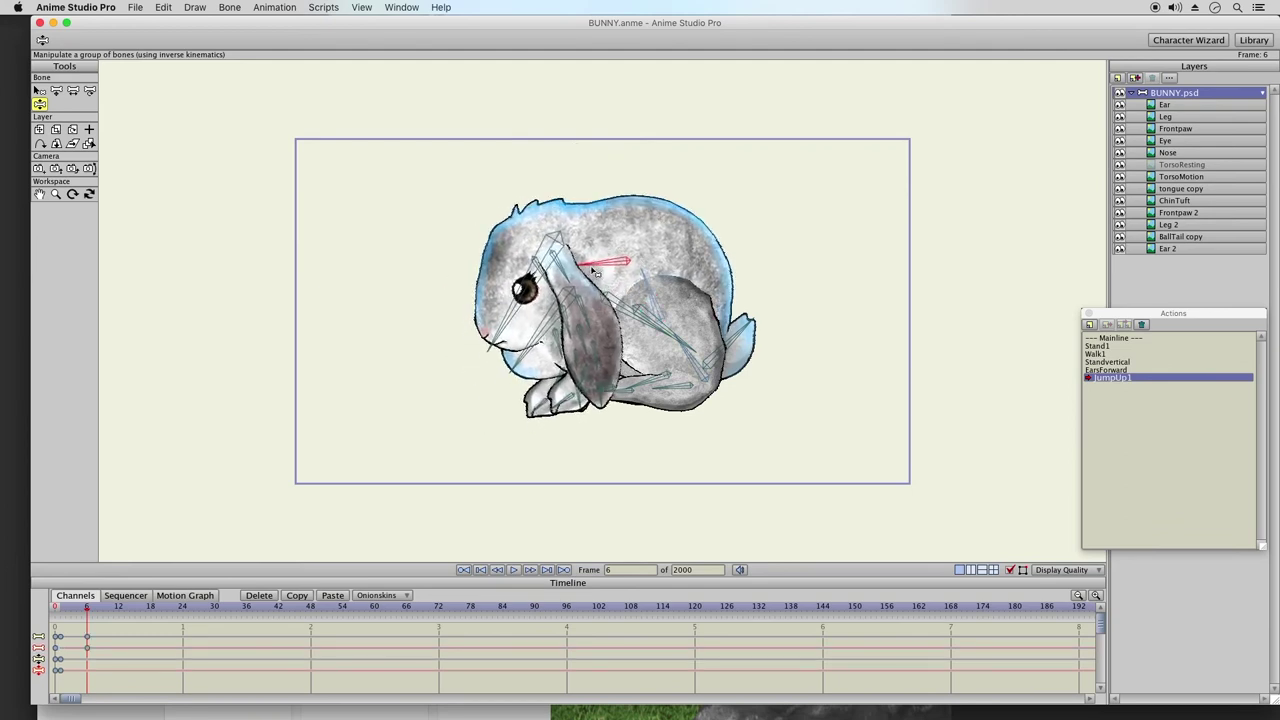
left_click(565, 396)
mouse_move(561, 394)
left_mouse_down()
mouse_move(593, 374)
mouse_move(566, 382)
mouse_move(582, 376)
mouse_move(568, 362)
mouse_move(570, 380)
left_mouse_up()
left_click(582, 367)
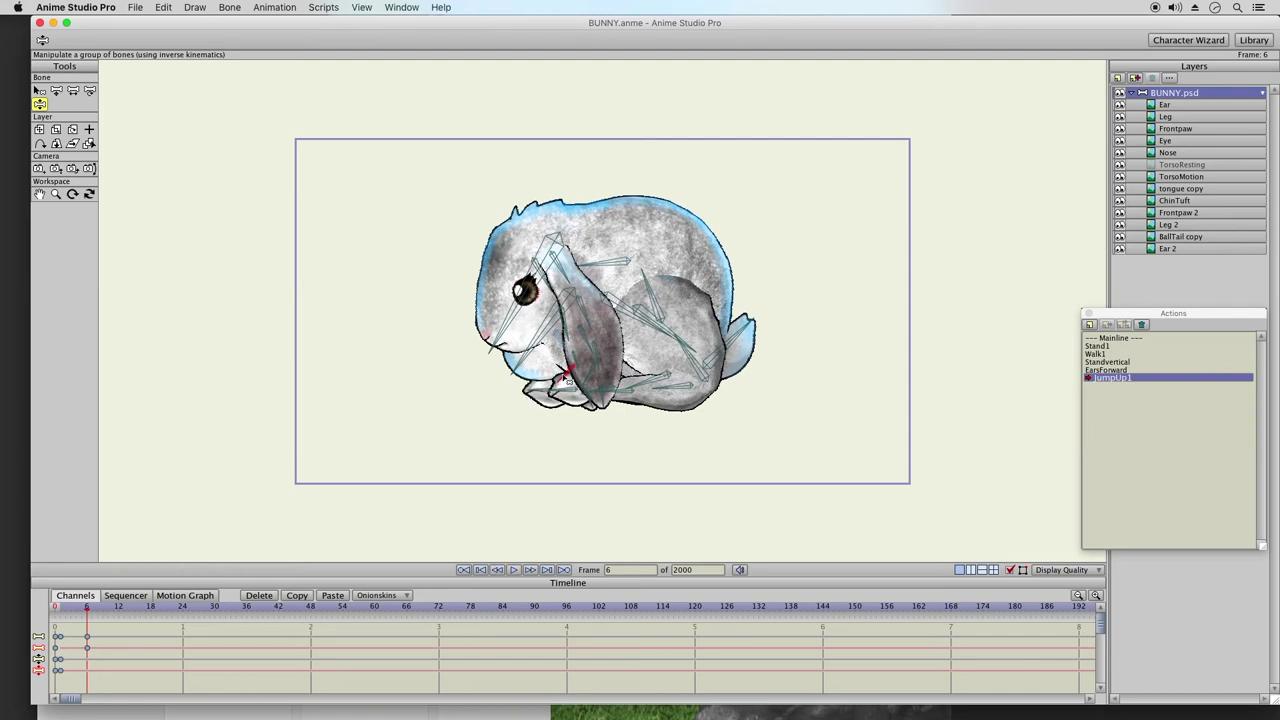
- Lower the head and swing both ears forward at frame 6, adjusting the front paw bones to suit
left_click(508, 328)
left_click_drag(609, 410, 550, 449)
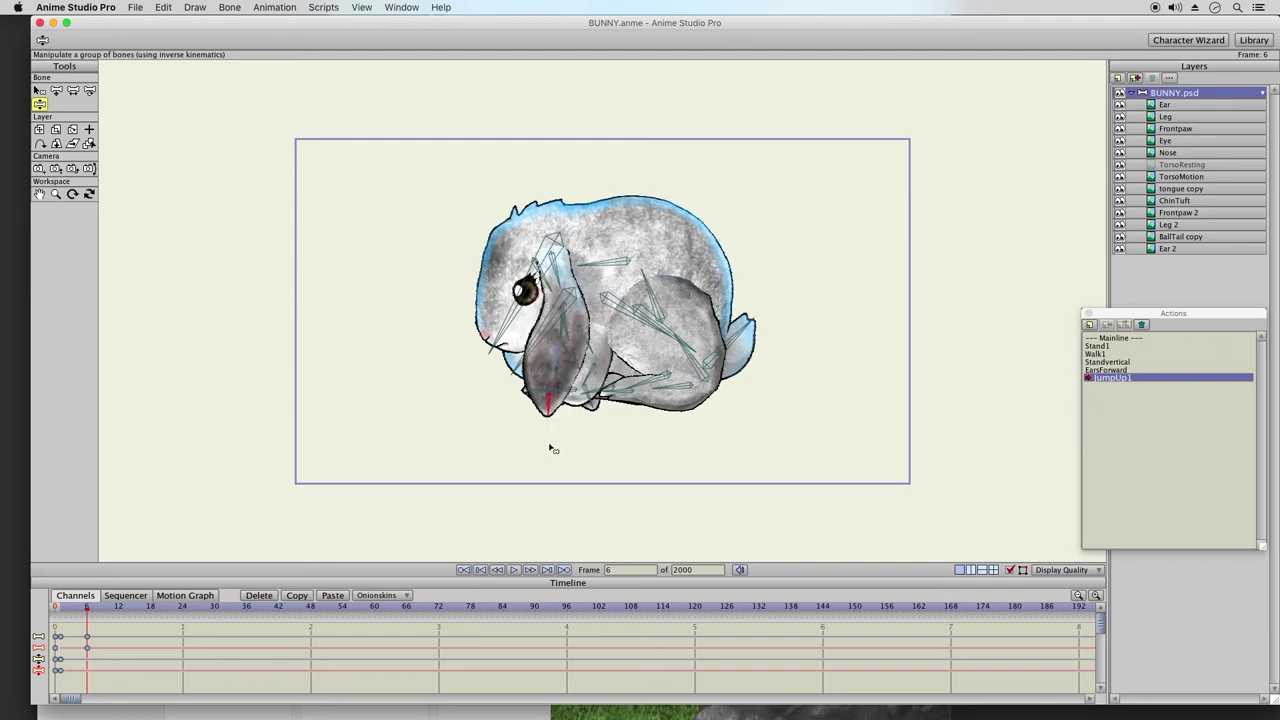
left_click(578, 396)
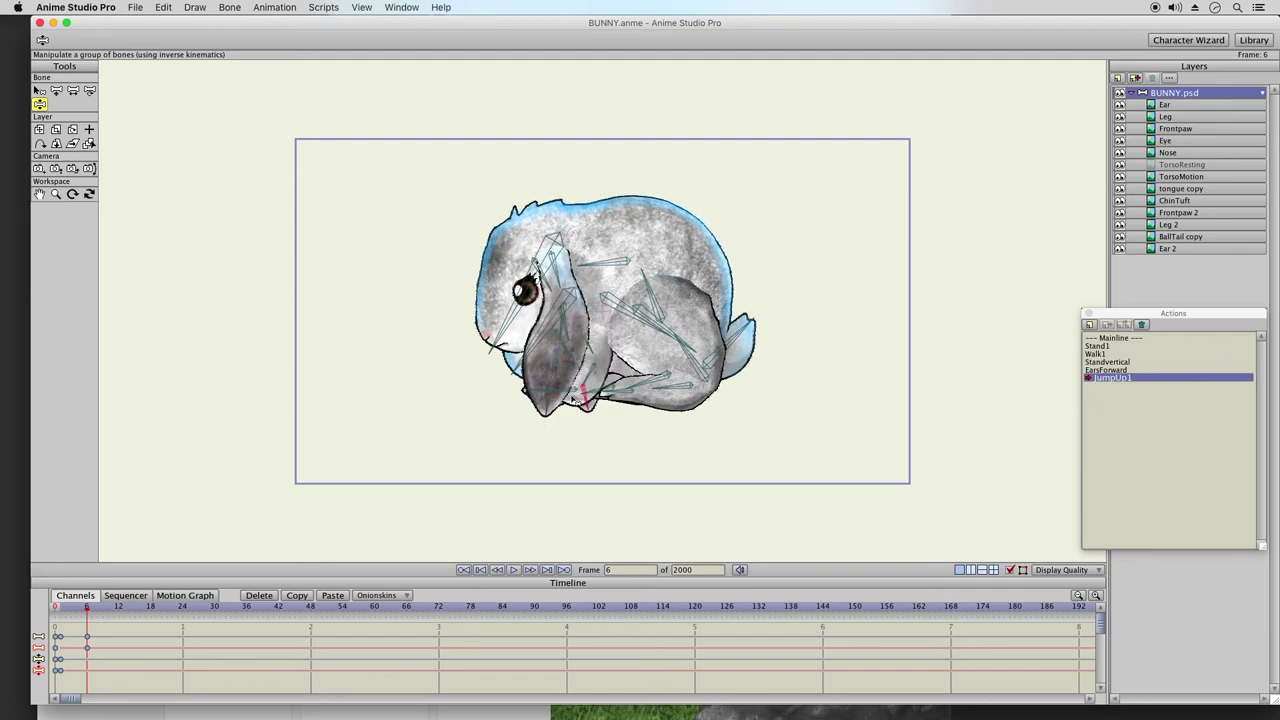
mouse_move(573, 398)
left_mouse_down()
mouse_move(551, 418)
mouse_move(567, 392)
left_mouse_up()
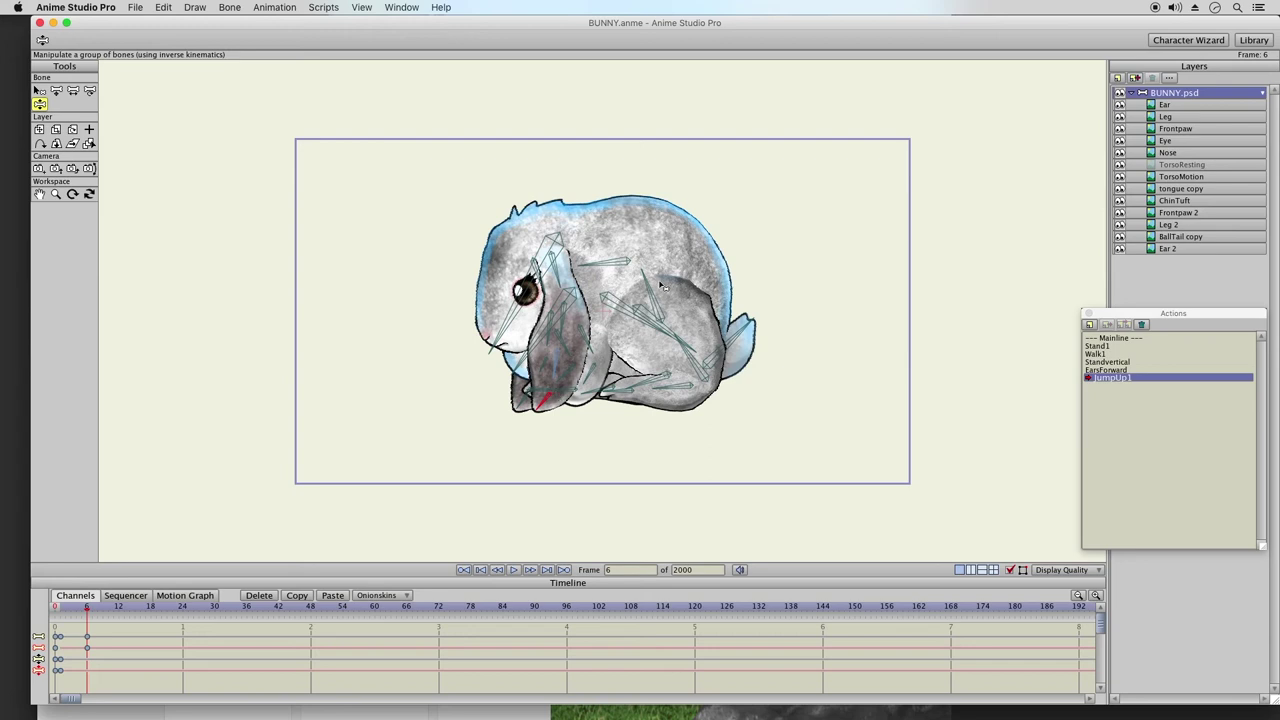
left_click_drag(508, 330, 498, 398)
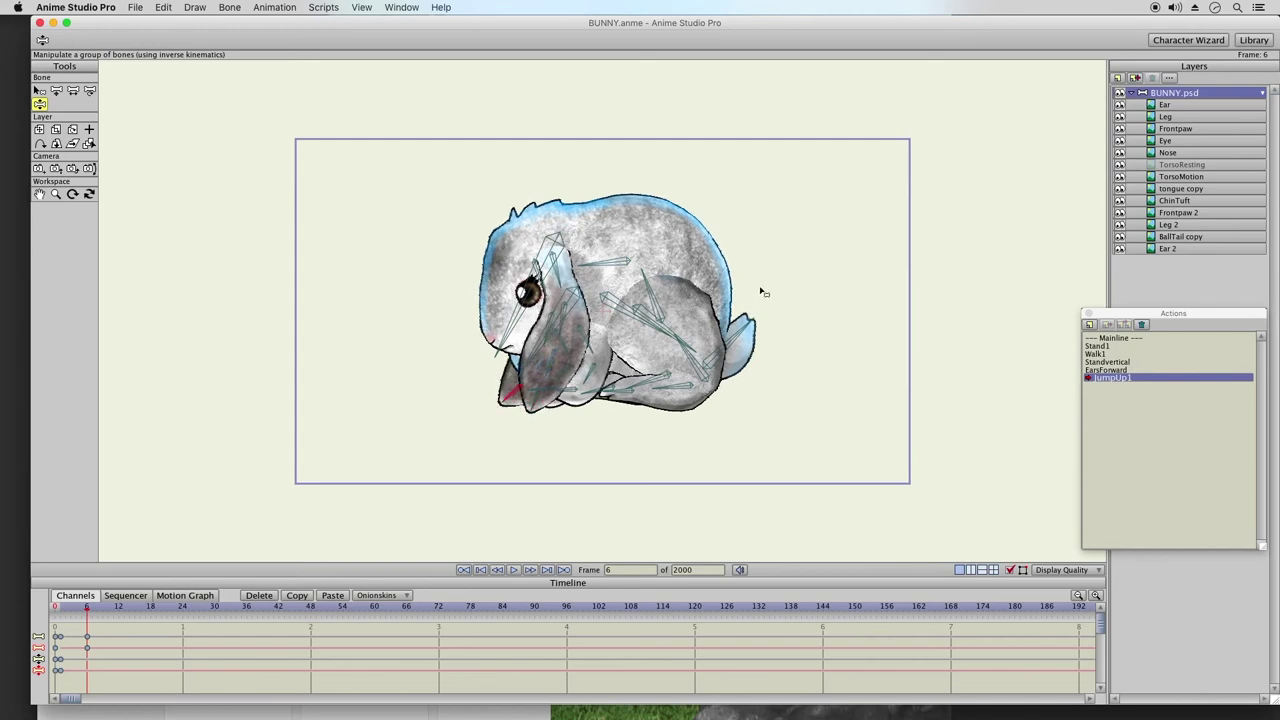
- Adjust the tail and hind foot bones at frame 6, scrubbing from frame 1 to check the crouch
left_click_drag(745, 333, 751, 328)
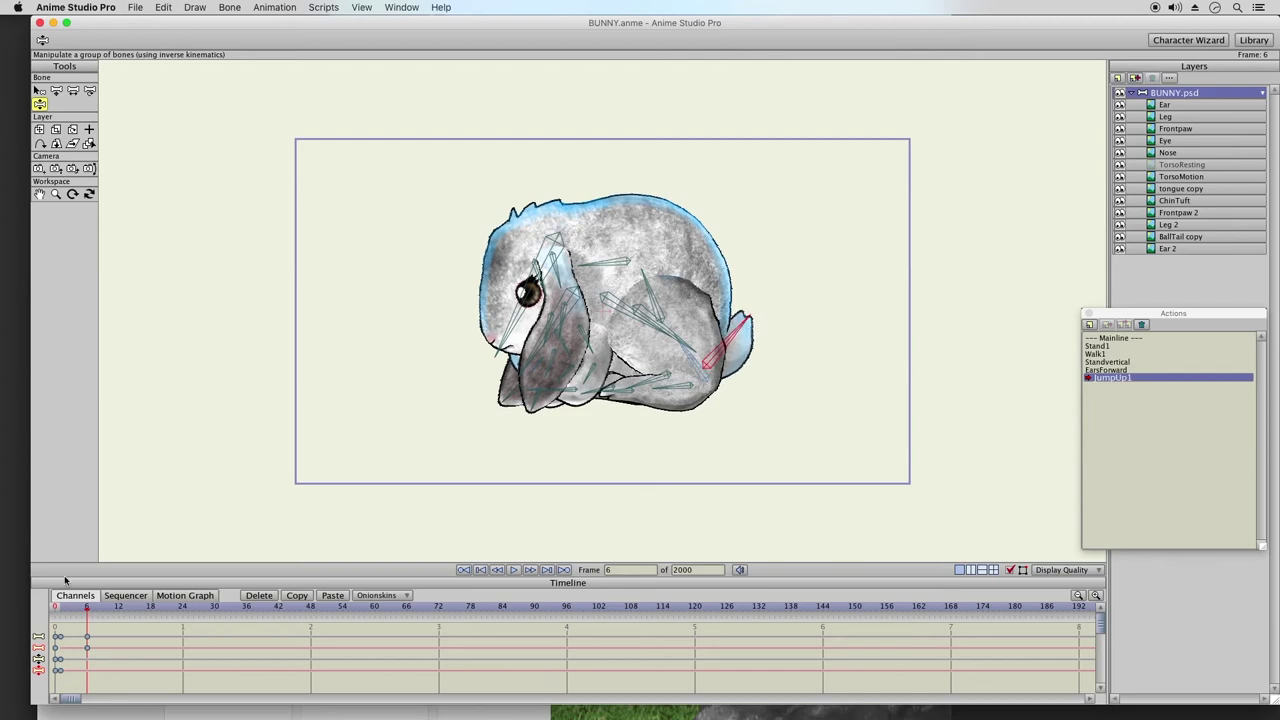
left_click_drag(59, 615, 86, 615)
left_click(673, 390)
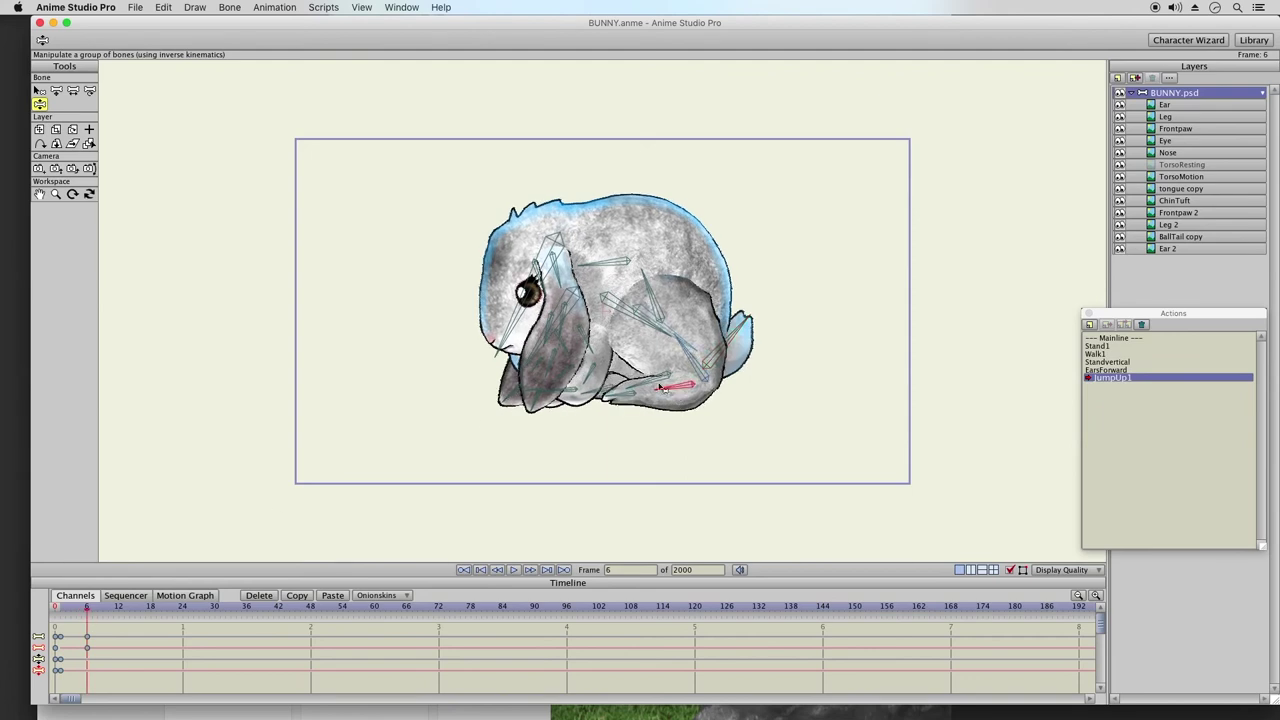
left_click_drag(654, 383, 671, 370)
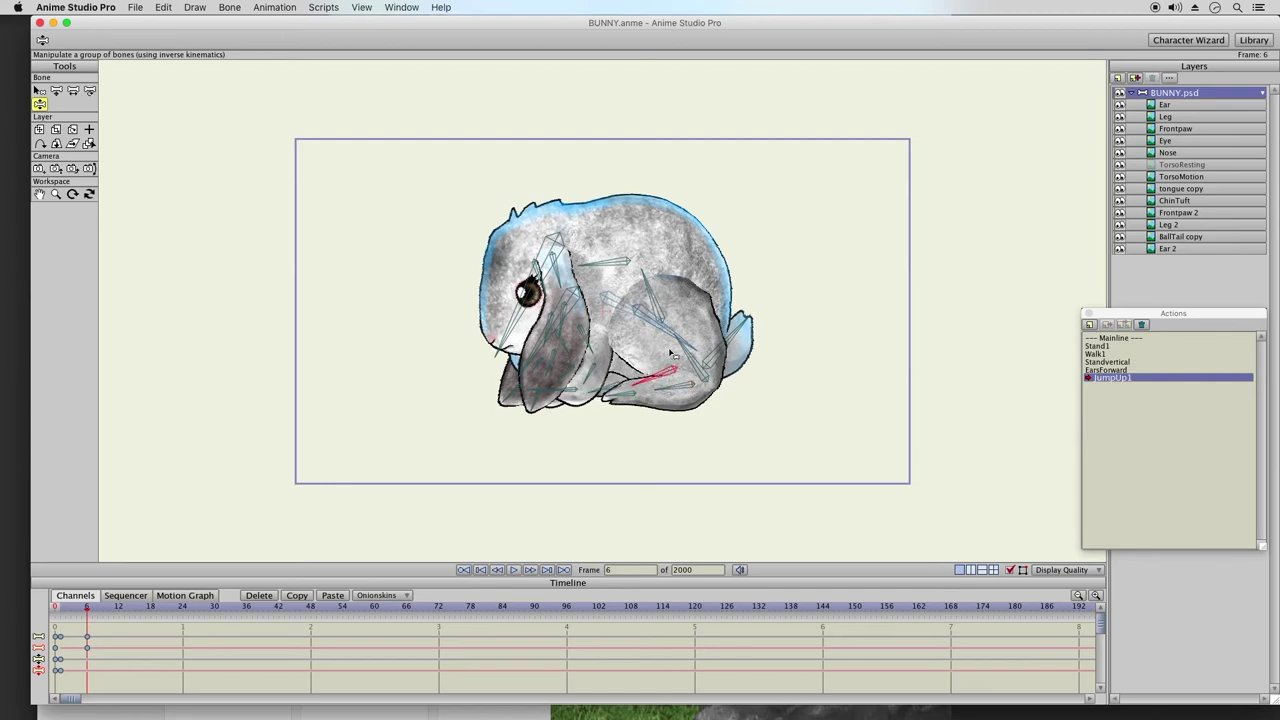
left_click(745, 322)
left_click_drag(745, 322, 732, 342)
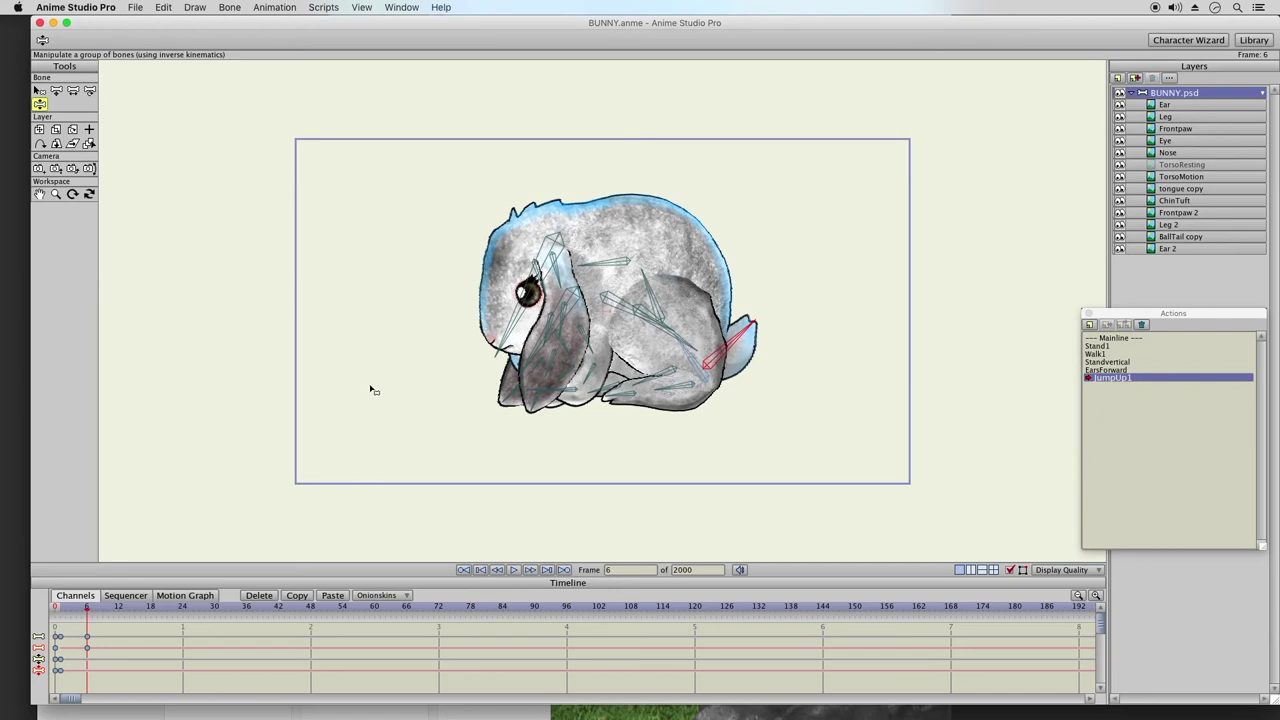
- Scrub between frames 1 and 10 to review the crouch, and rotate the hind leg's upper bone slightly at frame 6
left_click(66, 609)
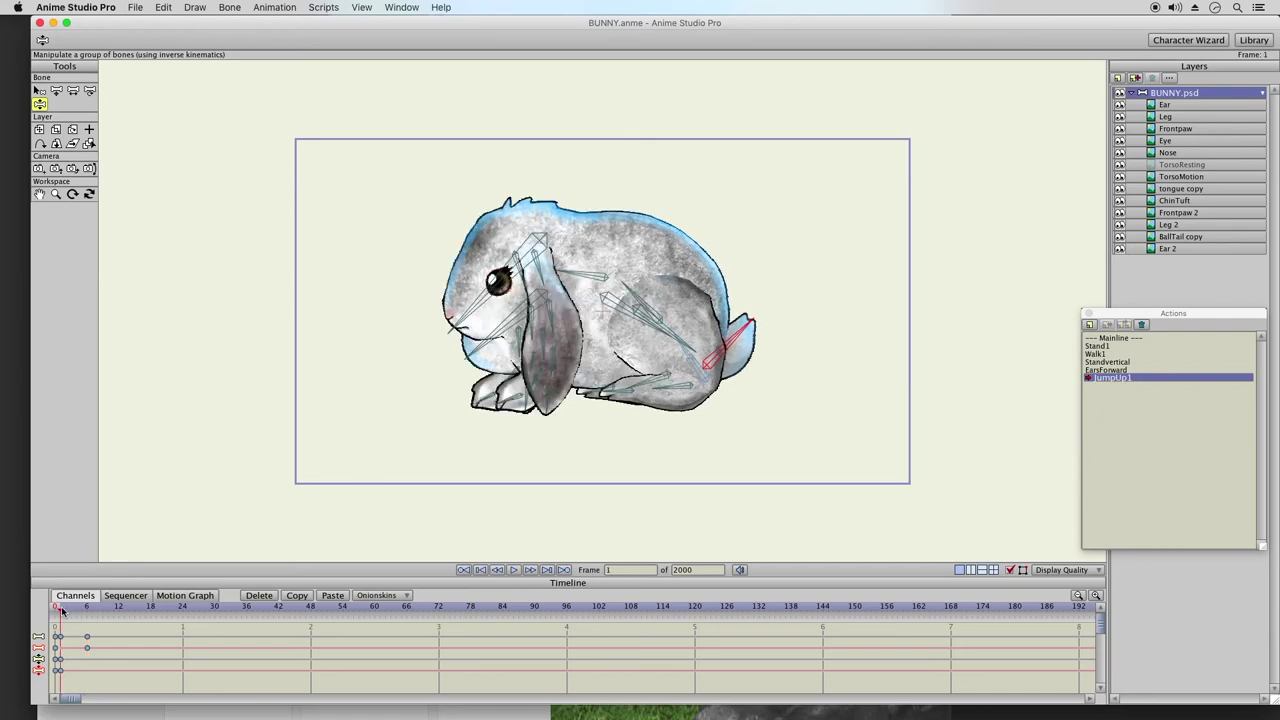
left_click_drag(69, 611, 87, 612)
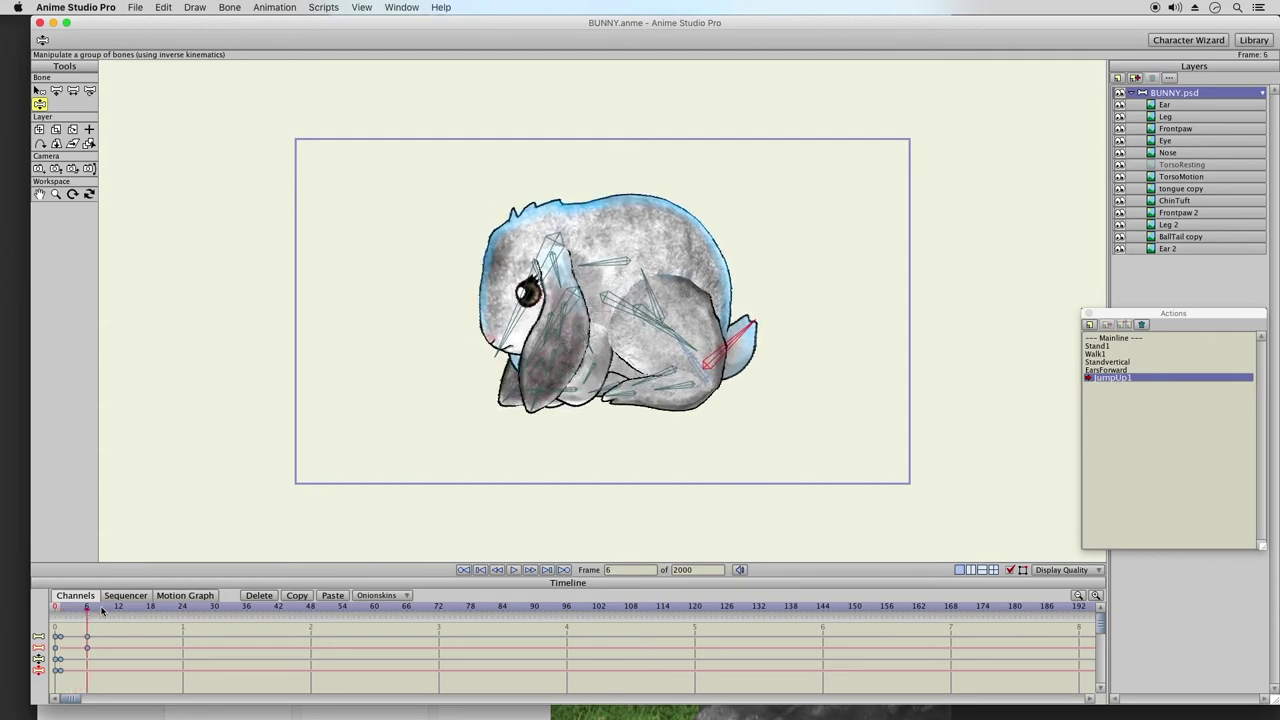
left_click(104, 611)
left_click_drag(104, 611, 109, 612)
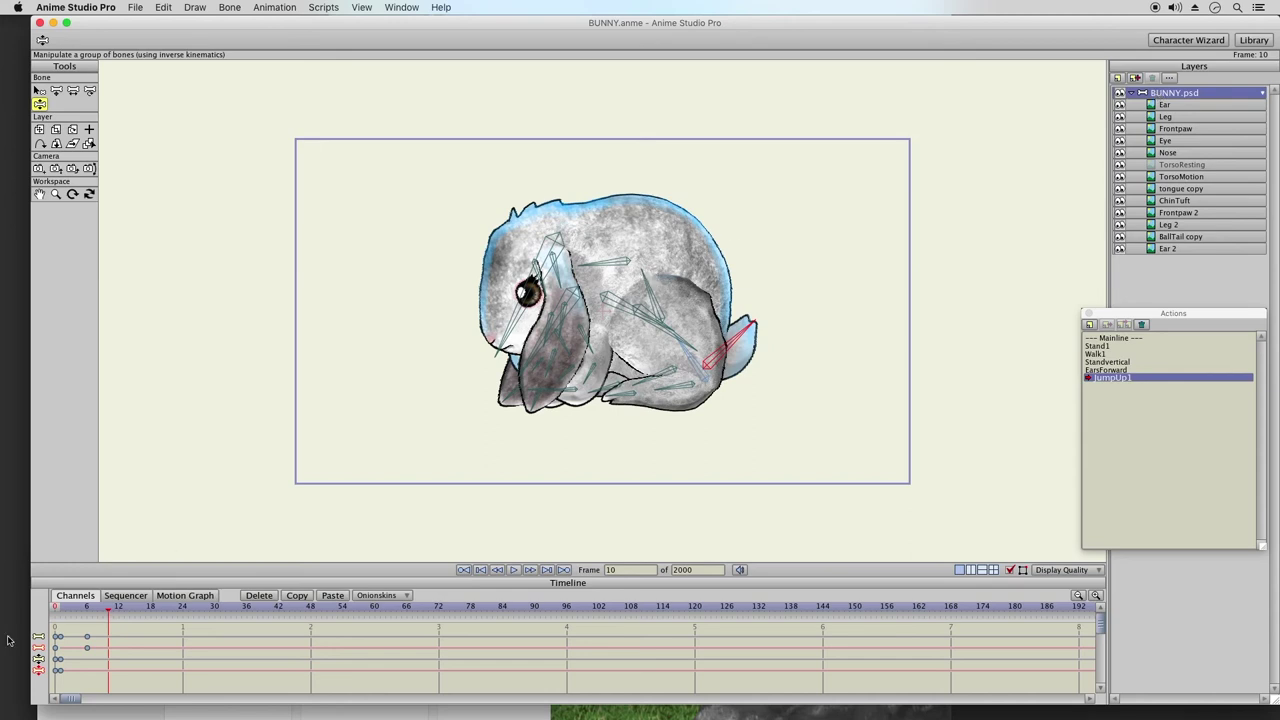
left_click_drag(62, 612, 87, 611)
mouse_move(693, 345)
left_mouse_down()
mouse_move(672, 352)
mouse_move(669, 339)
left_mouse_up()
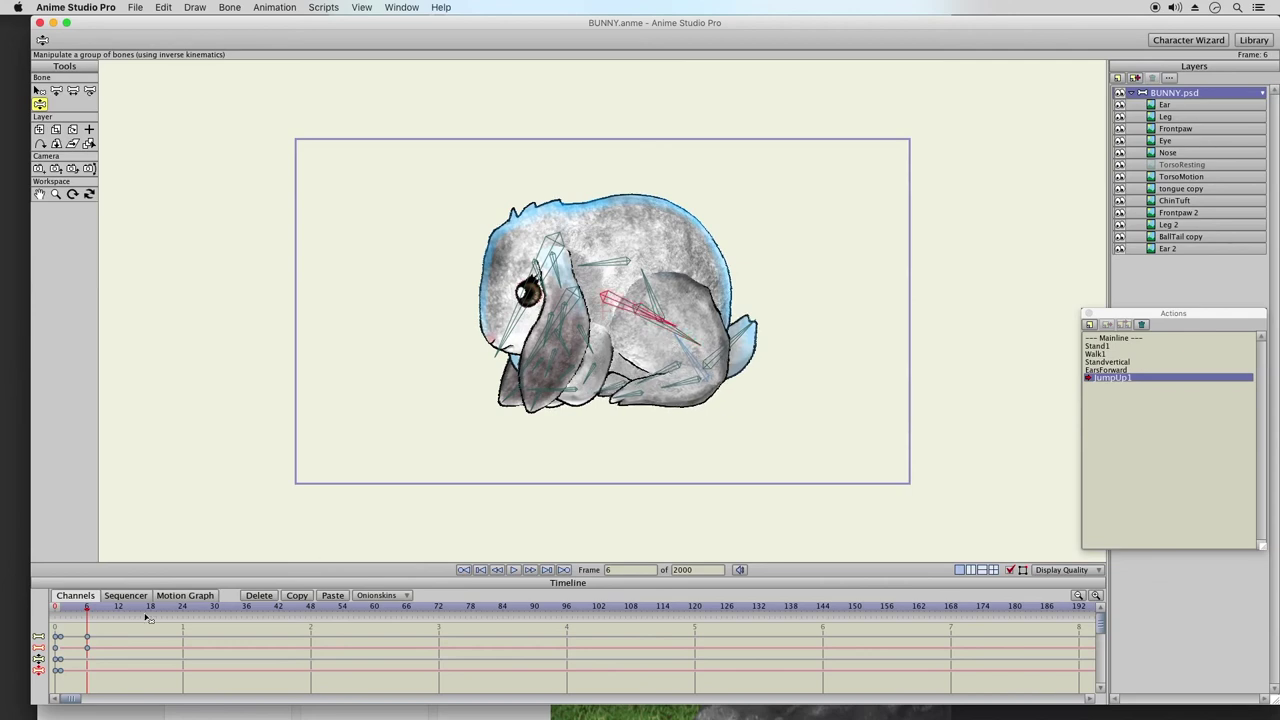
- At frame 12, swing the ears back toward the body and shift the head and torso bones slightly
left_click(68, 611)
left_click_drag(70, 611, 118, 611)
left_click_drag(553, 363, 577, 380)
left_click_drag(575, 382, 548, 402)
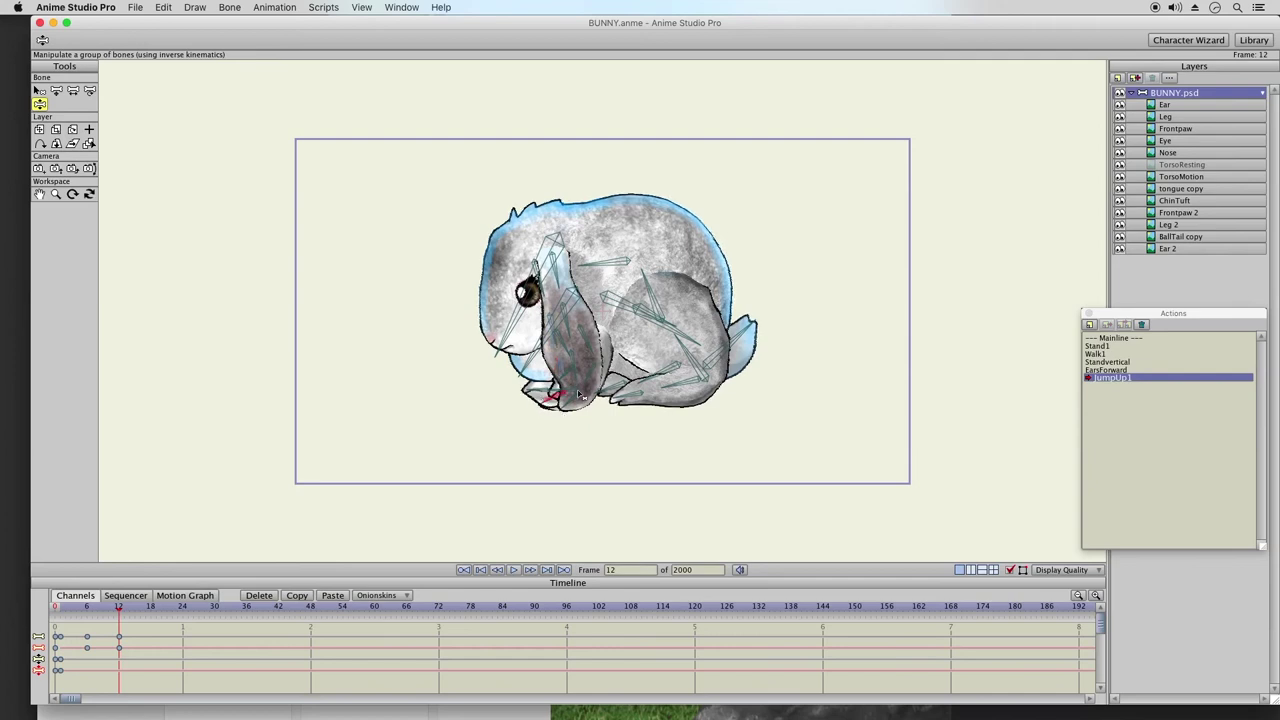
left_click_drag(516, 314, 608, 277)
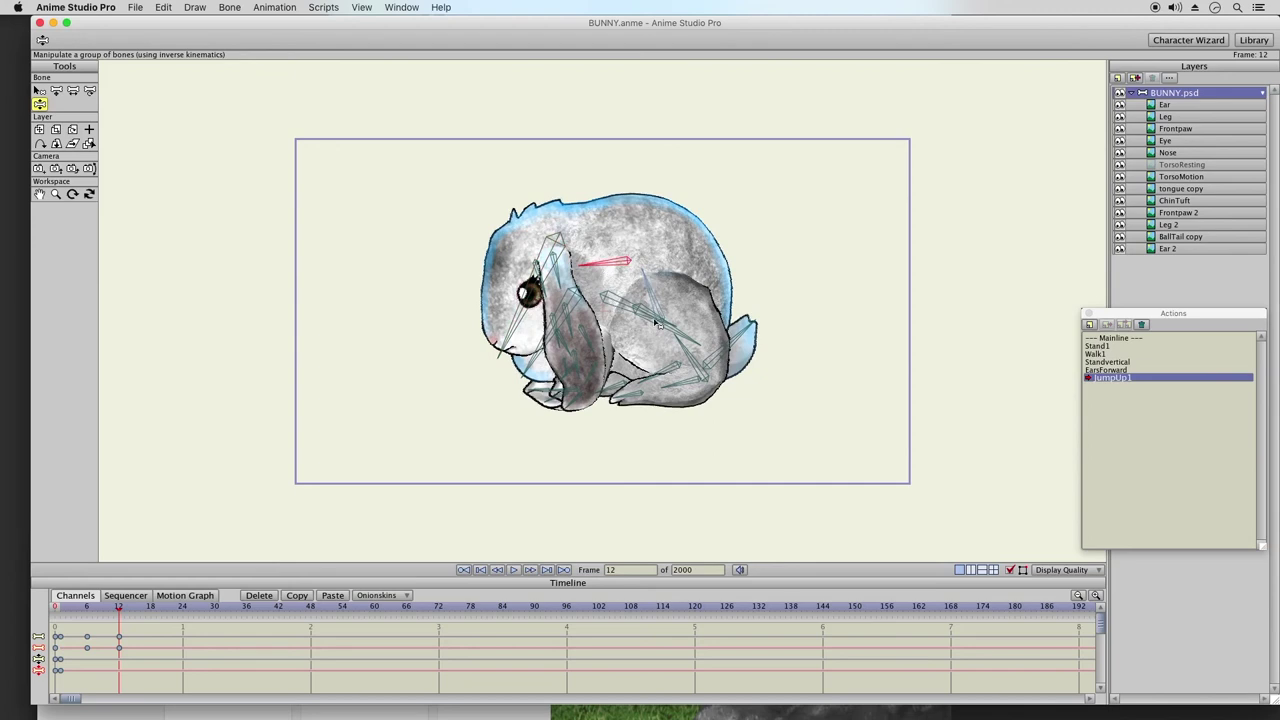
- Adjust the rear body, tail and head bones at frame 12 to continue the crouch
left_click(697, 338)
left_click(744, 343)
left_click_drag(743, 340, 738, 339)
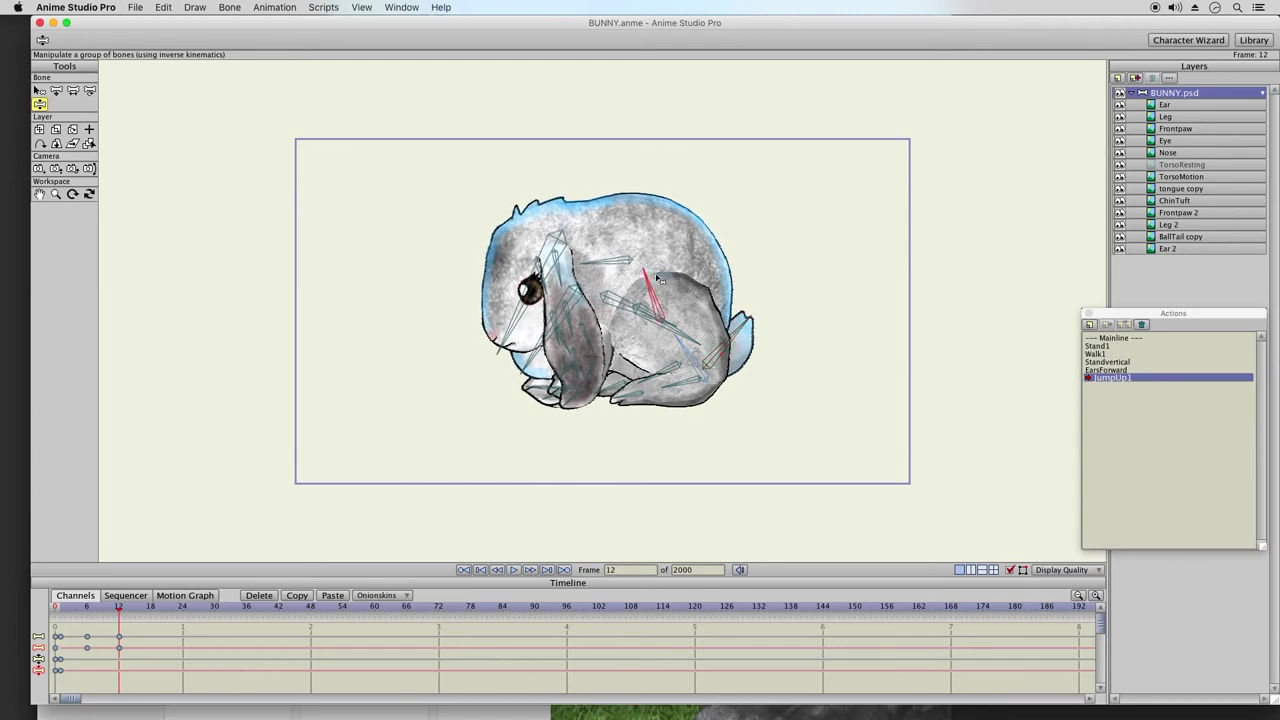
left_click(519, 330)
left_click_drag(519, 330, 545, 334)
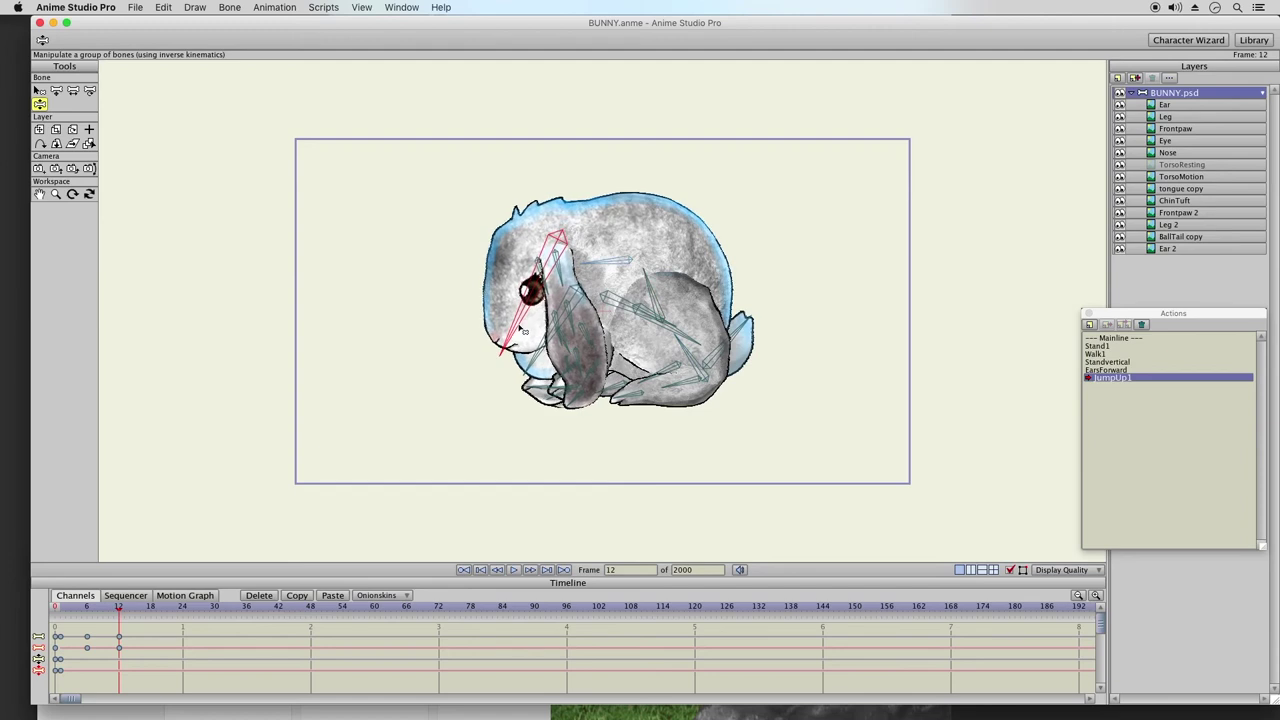
- Scrub the motion up to frame 12, and refine the ear, head and chin bones there
left_click_drag(64, 608, 114, 614)
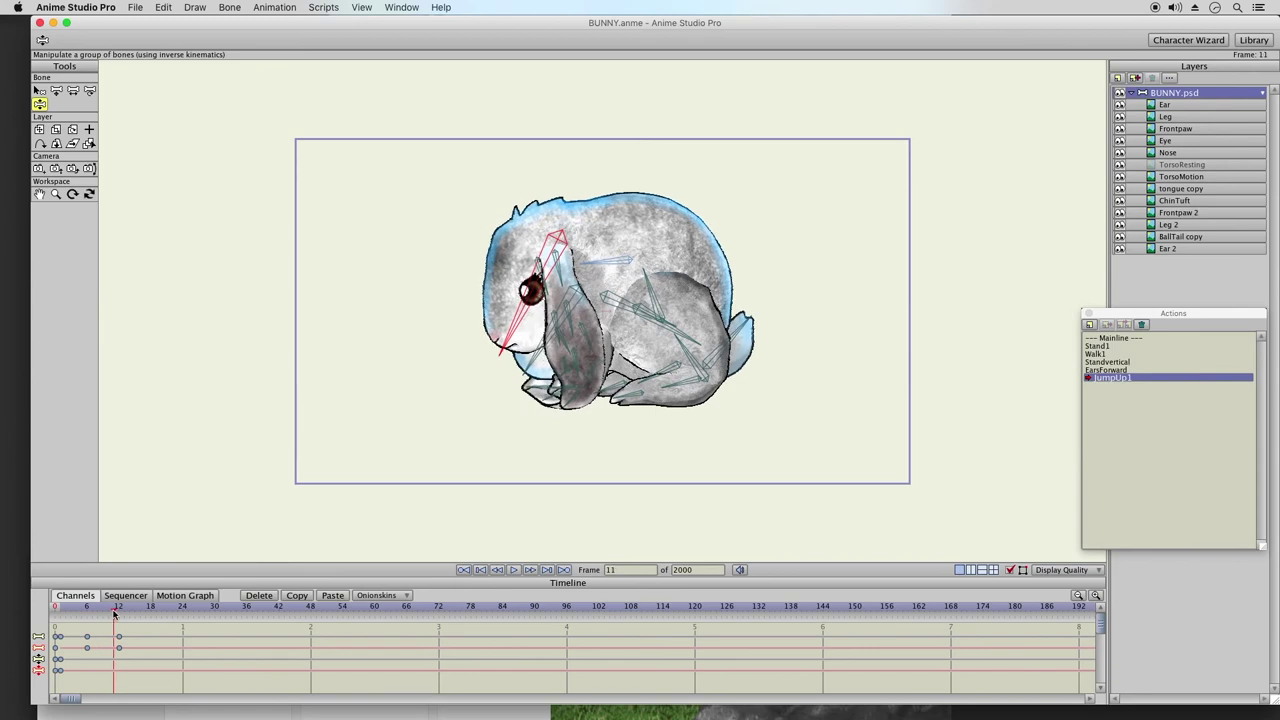
left_click_drag(119, 615, 120, 612)
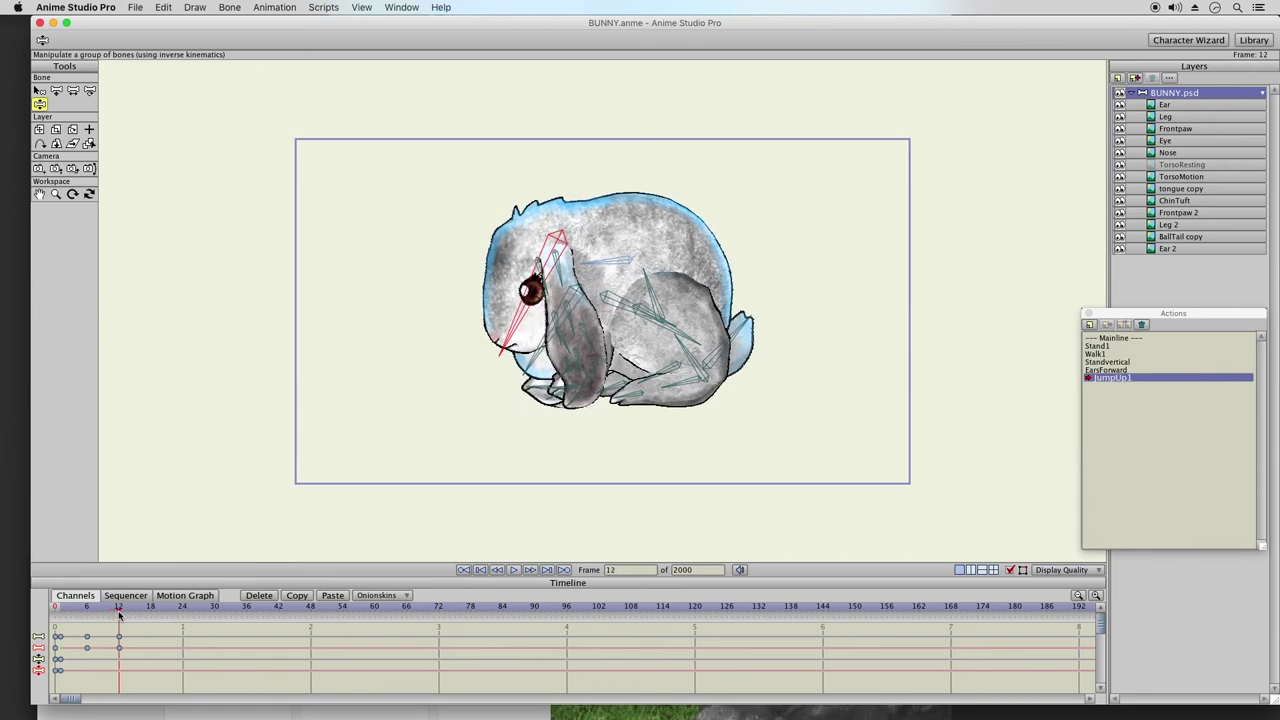
mouse_move(585, 363)
left_mouse_down()
mouse_move(572, 378)
mouse_move(560, 370)
mouse_move(570, 376)
left_mouse_up()
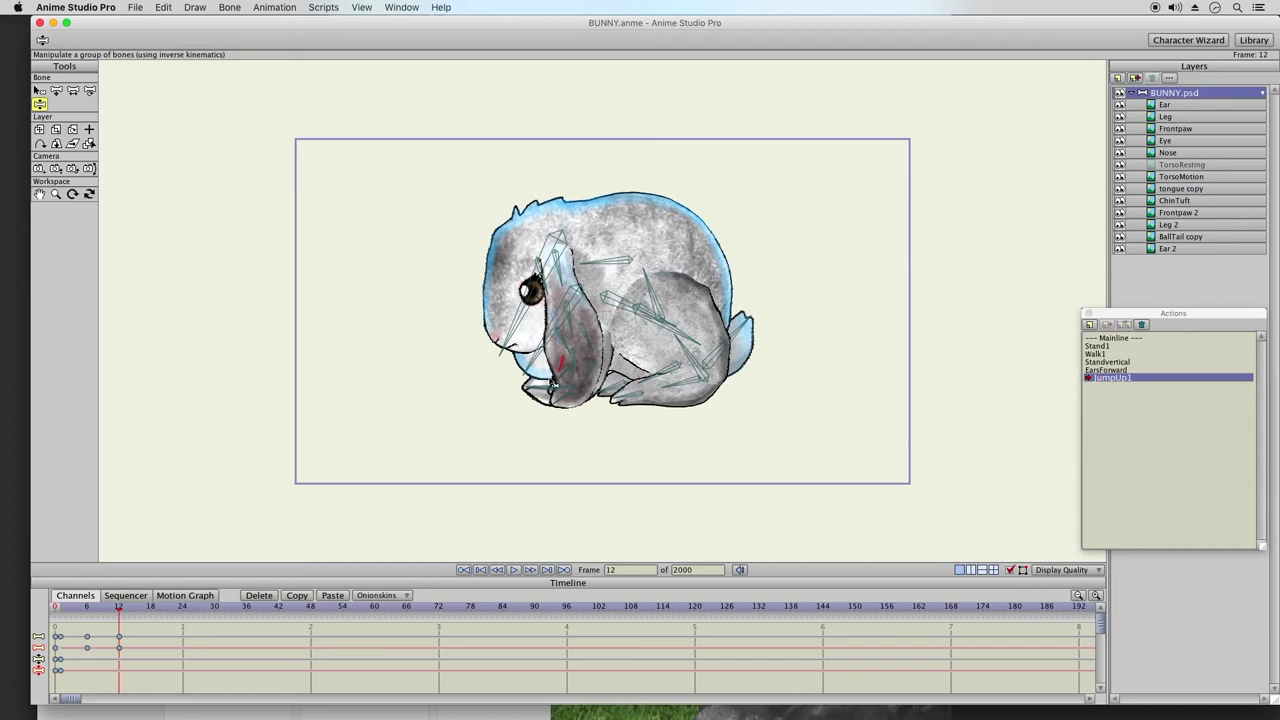
left_click(510, 352)
left_click_drag(536, 372, 539, 376)
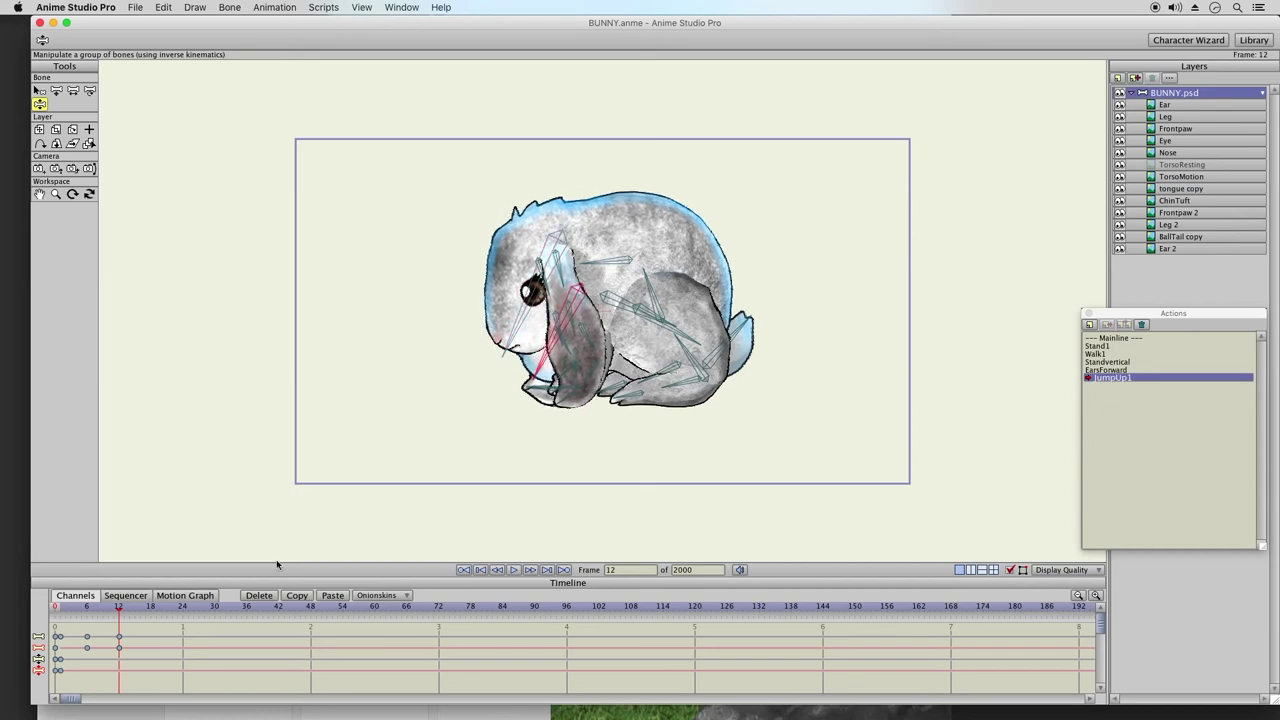
- At frame 15, rotate the torso and head bones to lift the bunny's front body off the ground
left_click_drag(62, 614, 120, 612)
left_click(137, 610)
left_click(658, 263)
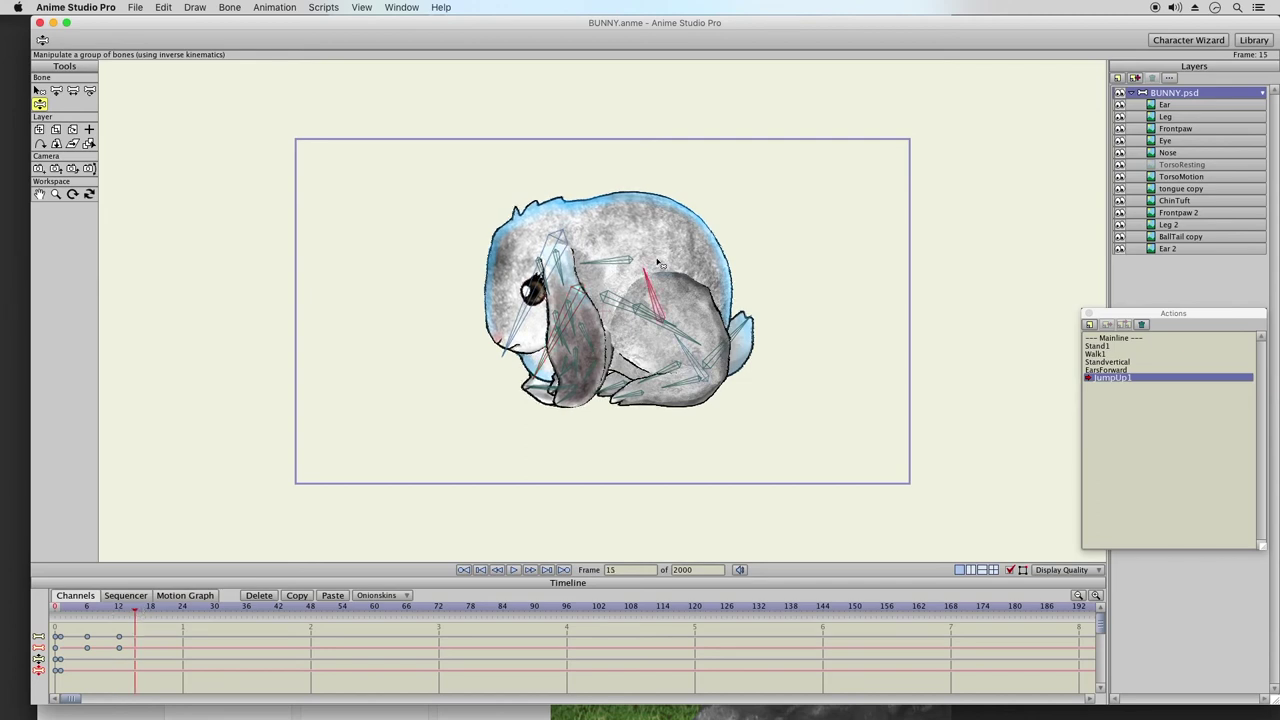
left_click_drag(660, 264, 602, 181)
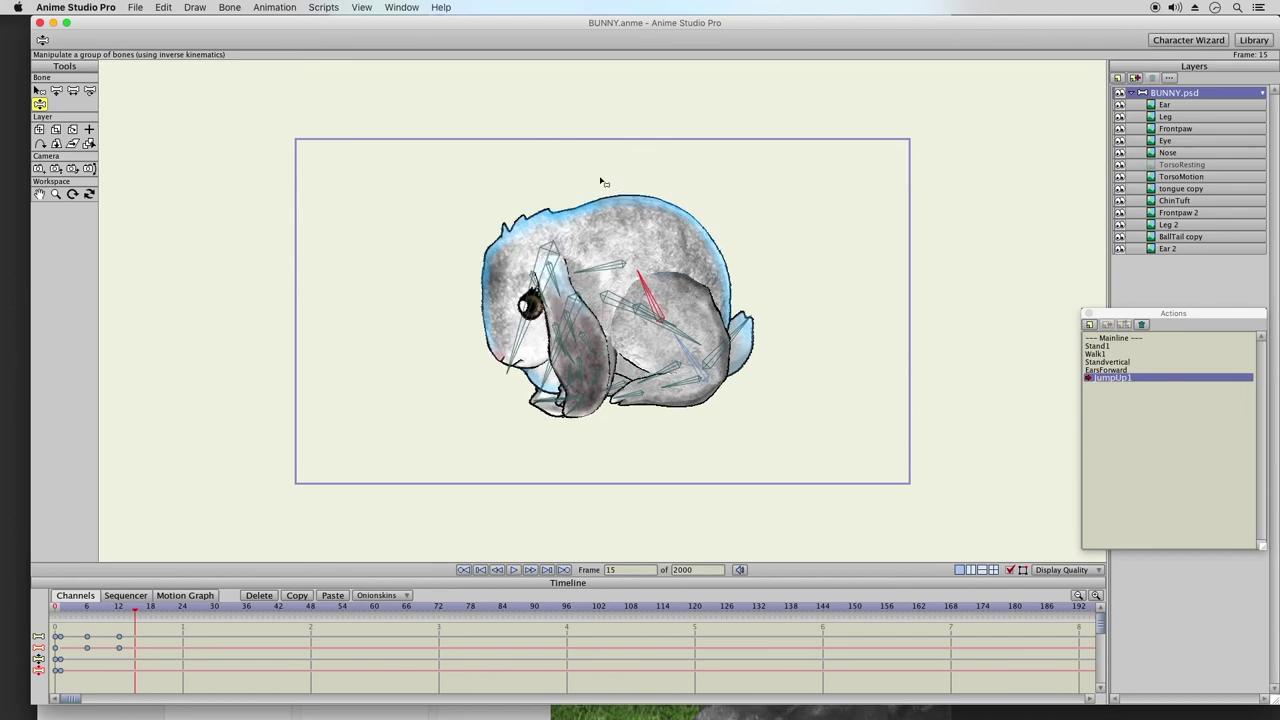
left_click_drag(603, 259, 690, 360)
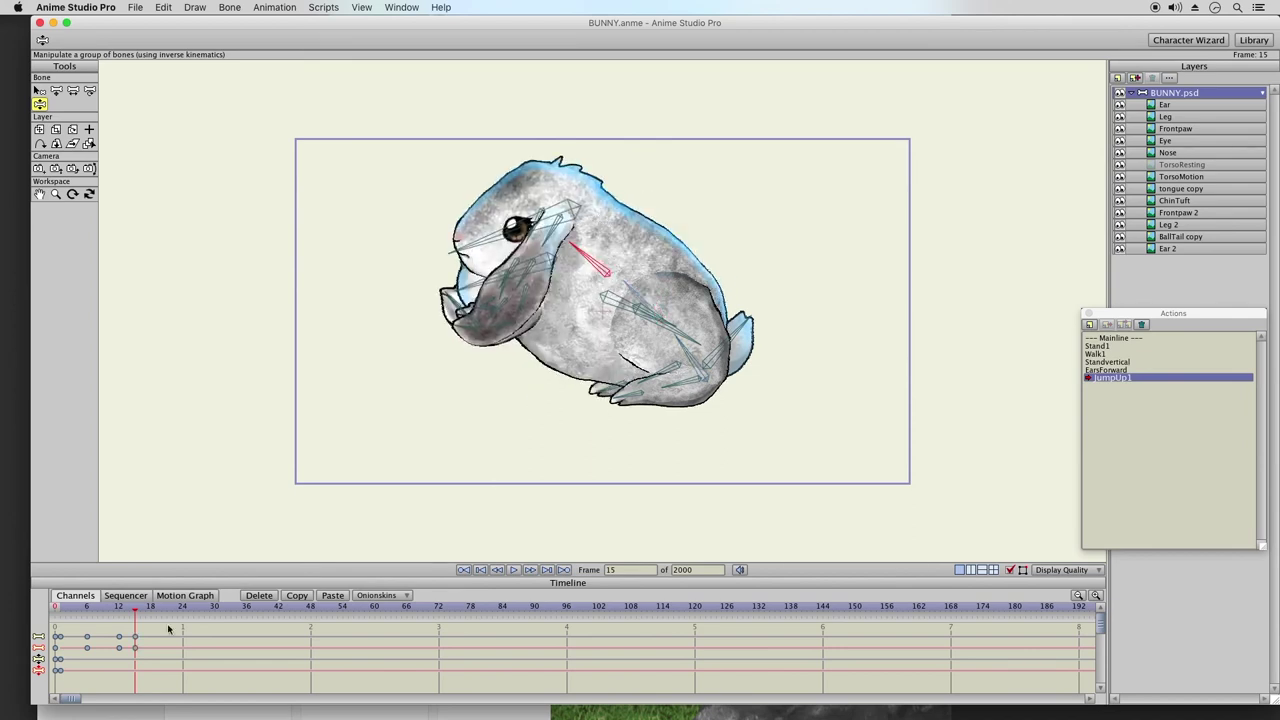
- Return to frame 12, slightly adjust the root bone at the rear of the body, and keyframe its position
left_click_drag(124, 613, 119, 613)
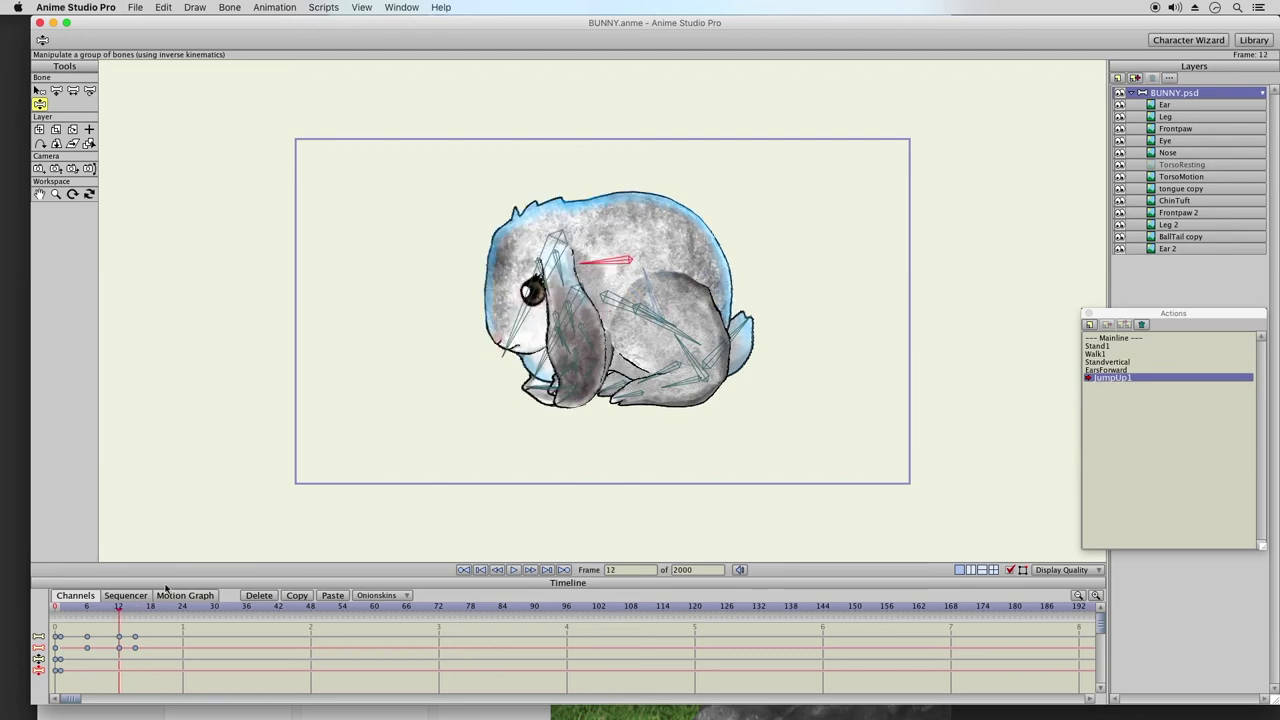
left_click(686, 352)
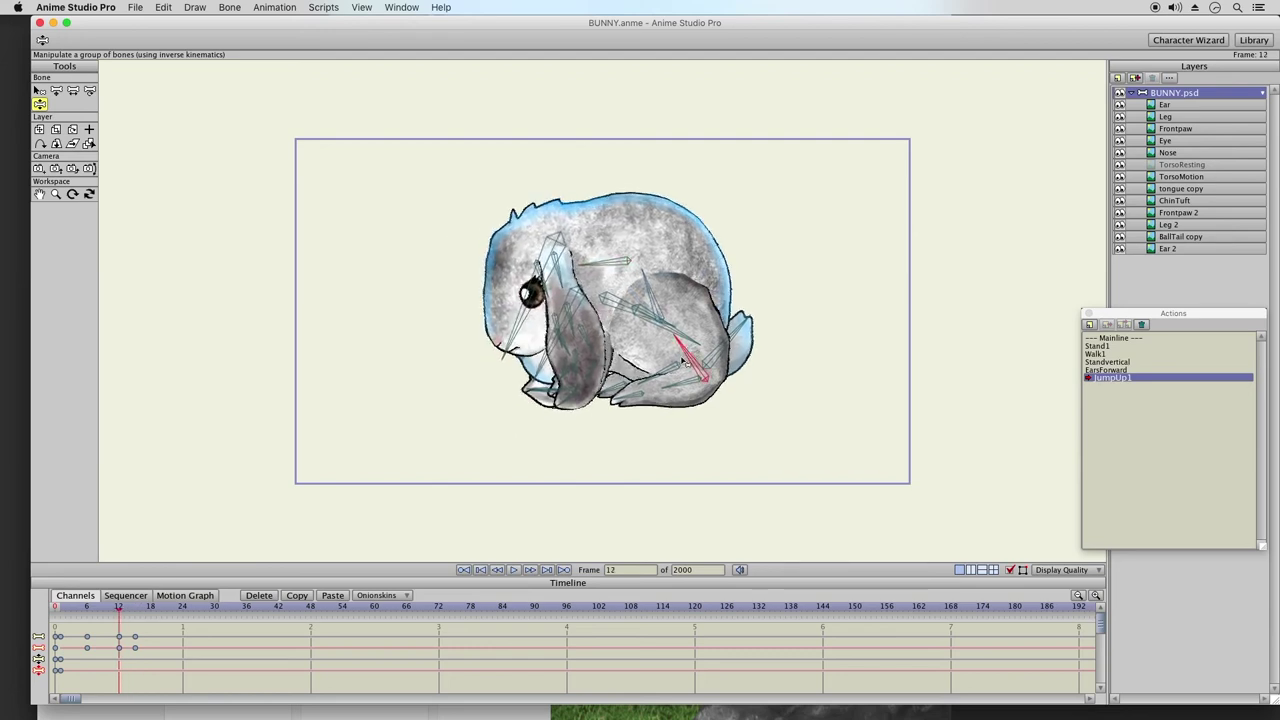
left_click(56, 90)
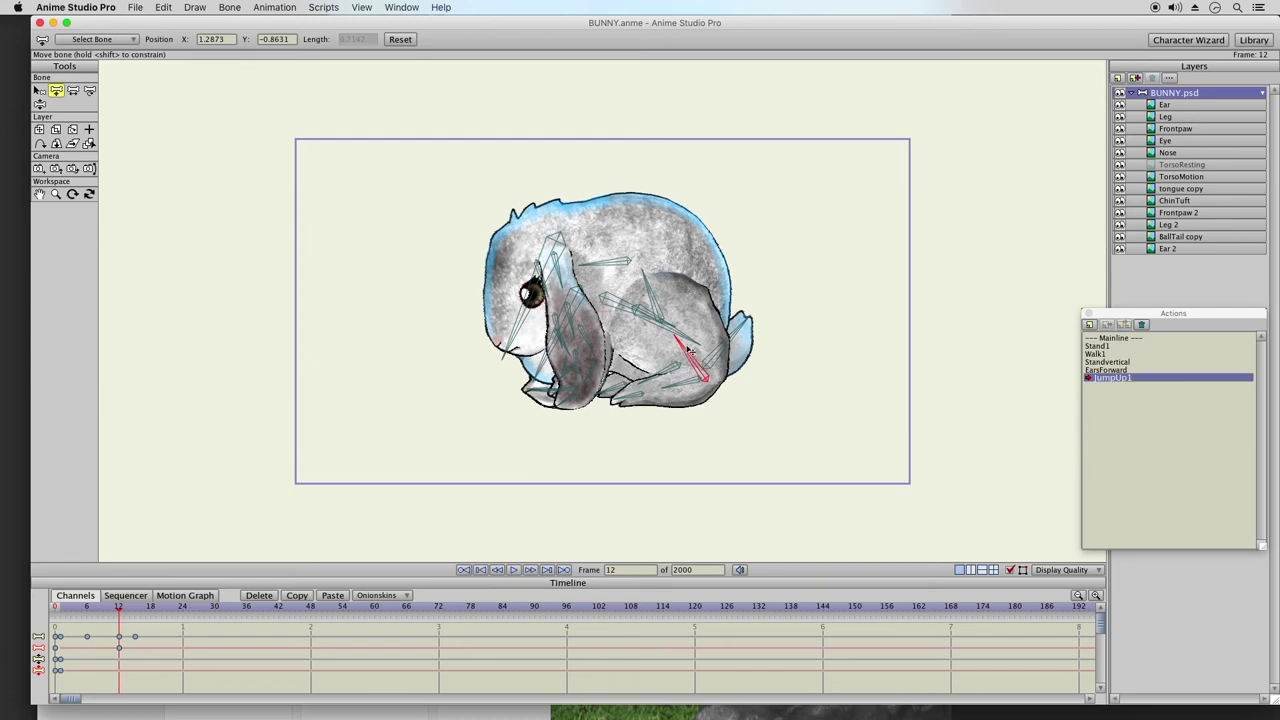
left_click_drag(688, 353, 682, 356)
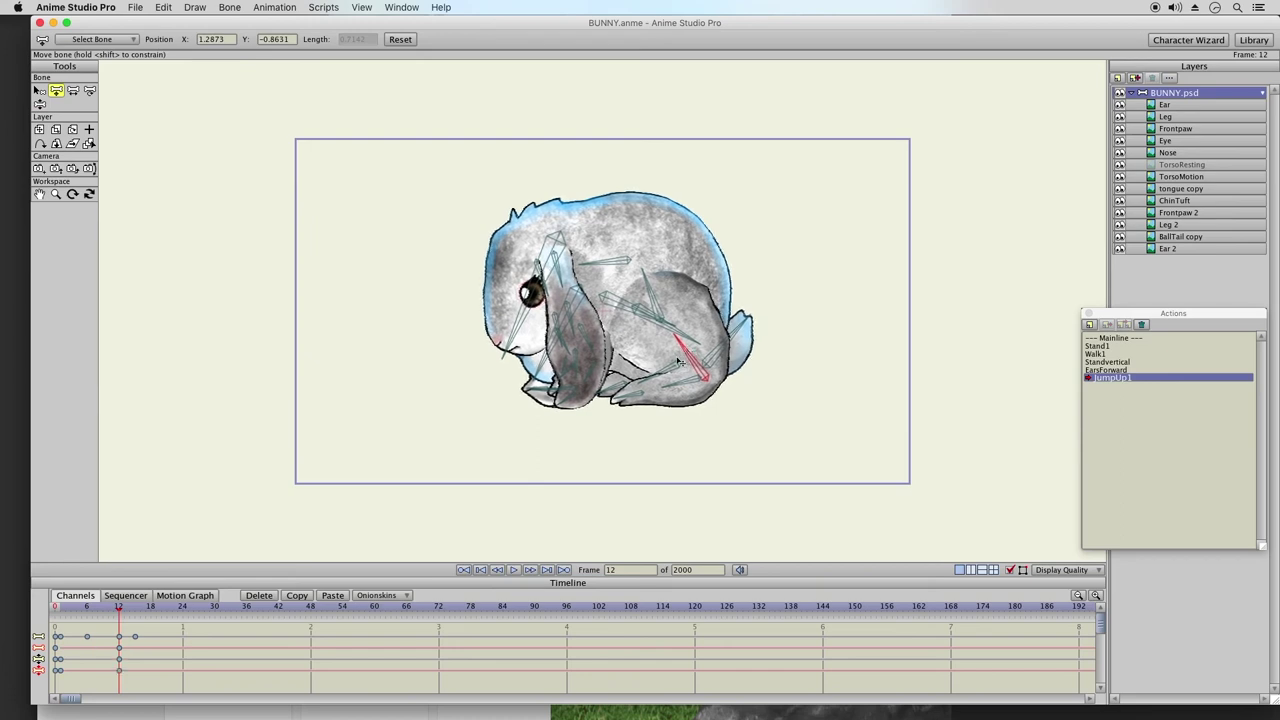
- At frame 15, rotate the root bone to bring the body upright, then keep the hind feet flat and angle the tail downward
left_click(136, 608)
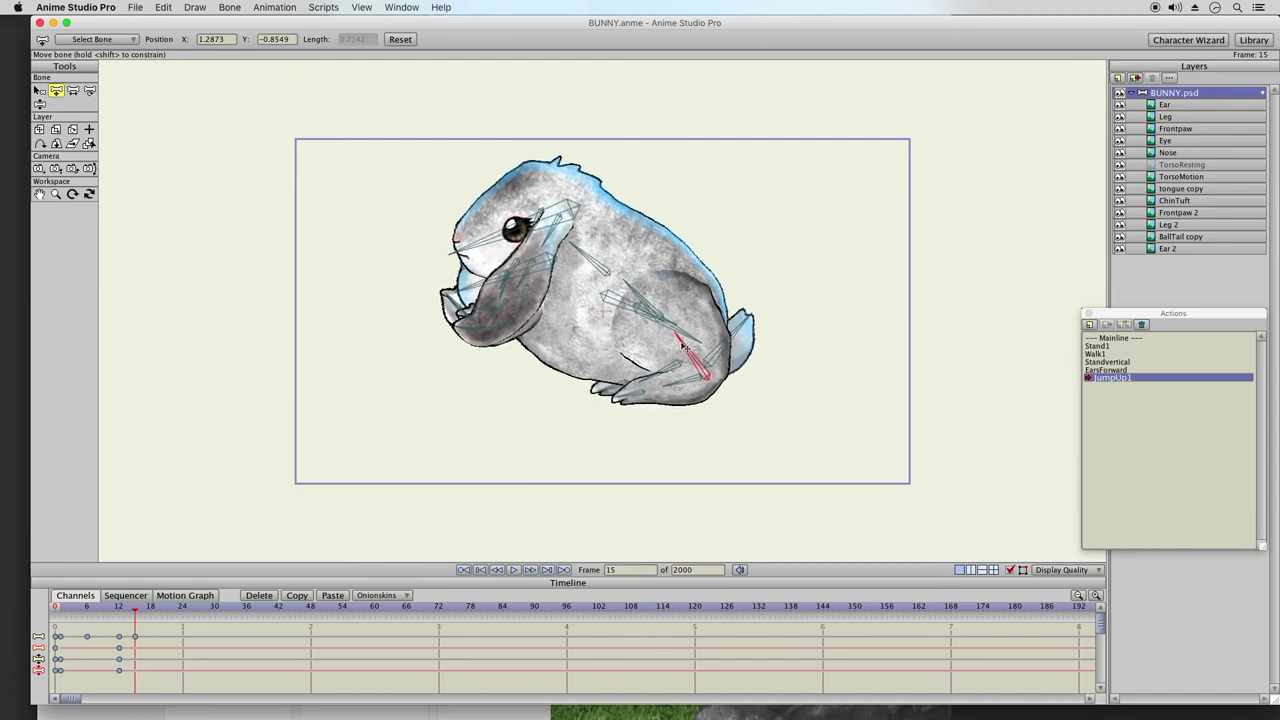
left_click(40, 104)
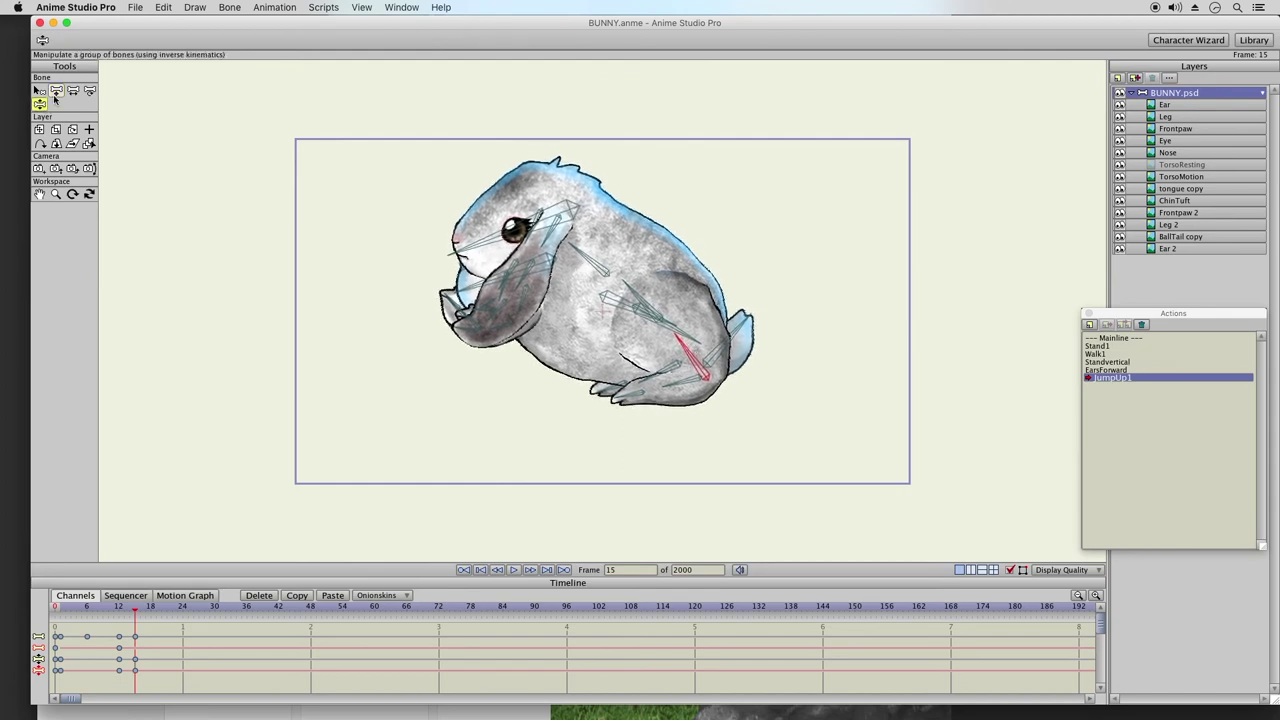
left_click_drag(700, 337, 651, 400)
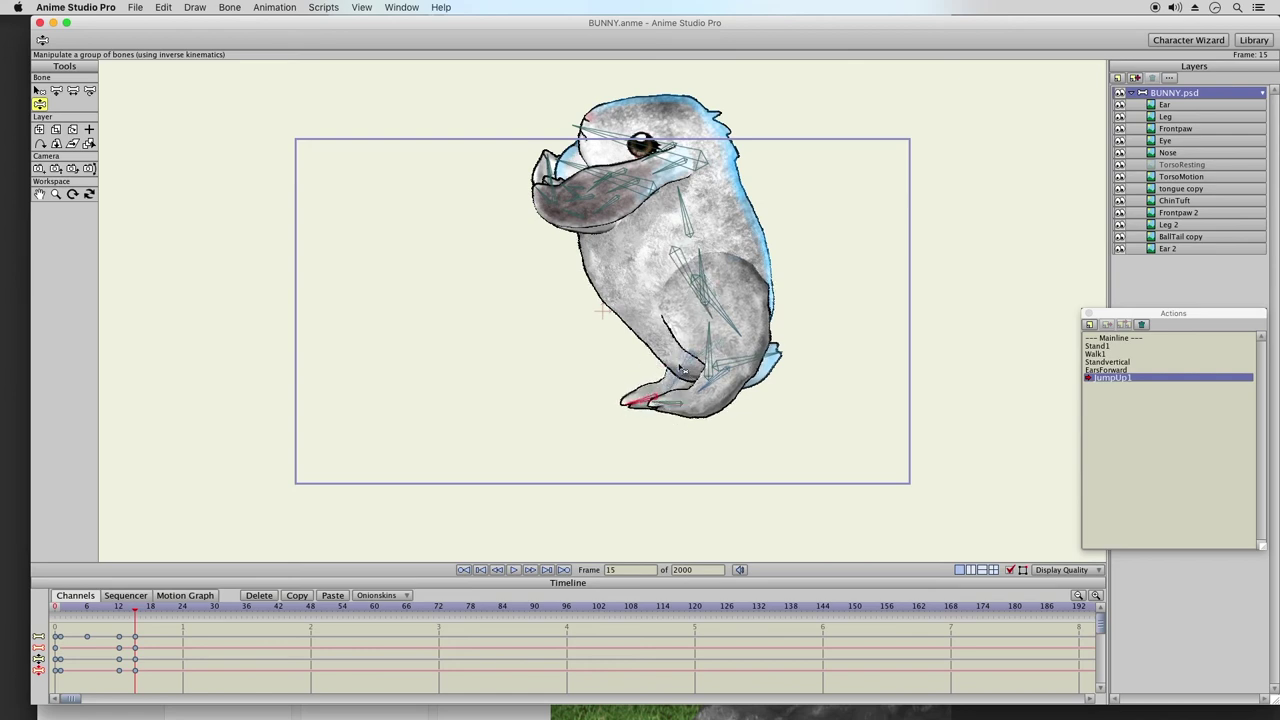
left_click(774, 358)
left_click_drag(771, 382, 797, 358)
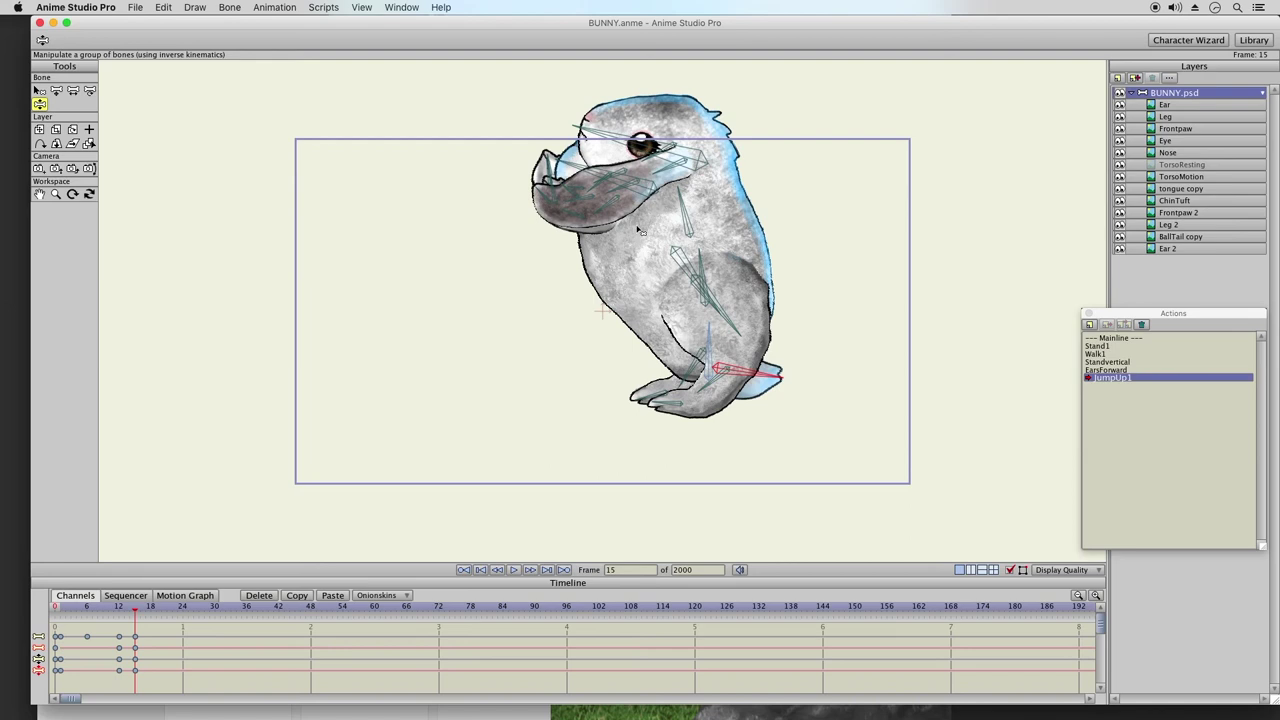
- At frame 15, tilt the head up, let the front paws and ears hang down, and adjust the chin tuft bone
left_click_drag(638, 147, 590, 376)
left_click_drag(549, 172, 478, 240)
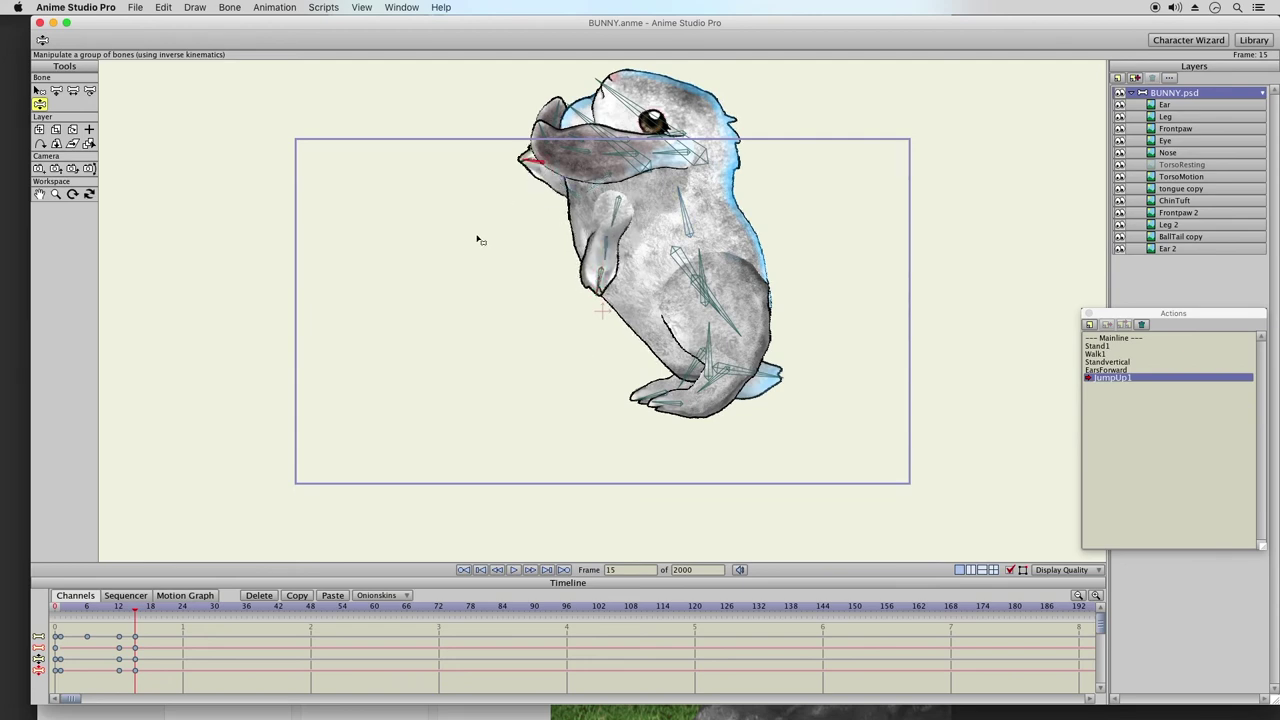
key("super+z")
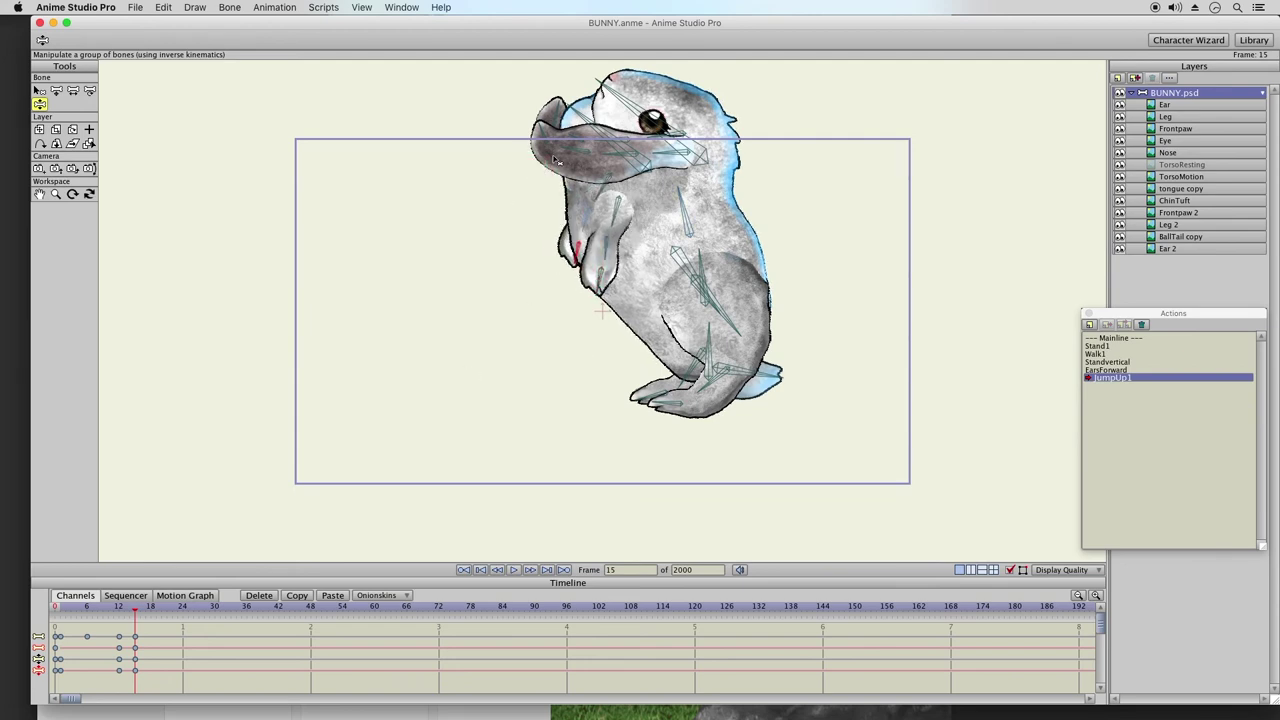
left_click_drag(530, 150, 535, 585)
left_click_drag(529, 171, 529, 621)
left_click_drag(592, 122, 554, 175)
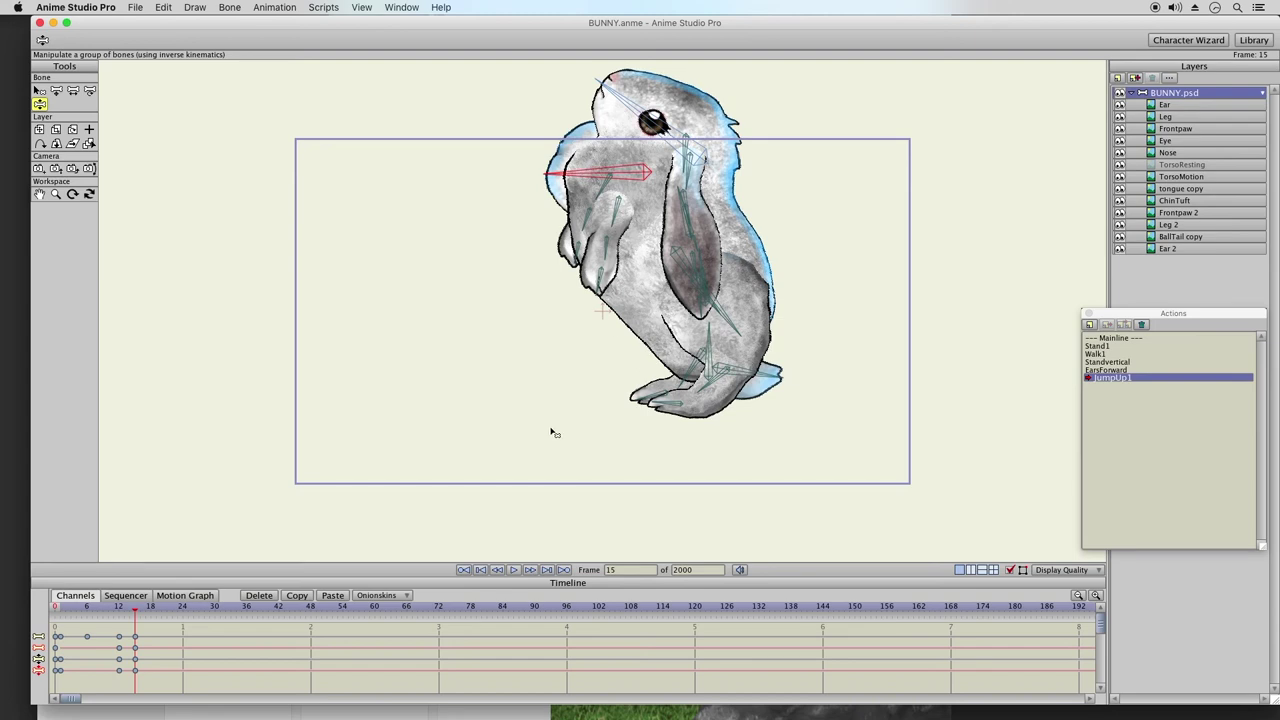
- Scrub frames 1 to 12, then reposition the front paws and hind legs at frame 12 to restore the grounded crouch
left_click(61, 607)
left_click_drag(61, 607, 121, 621)
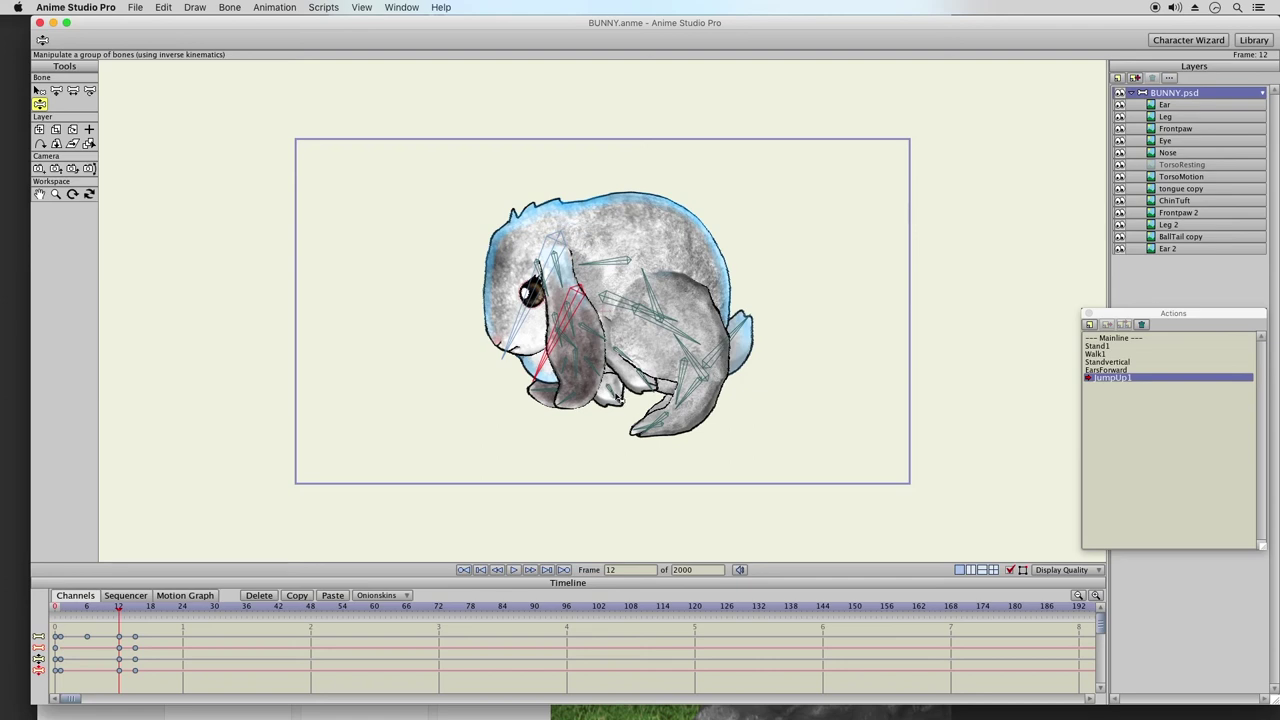
left_click(89, 609)
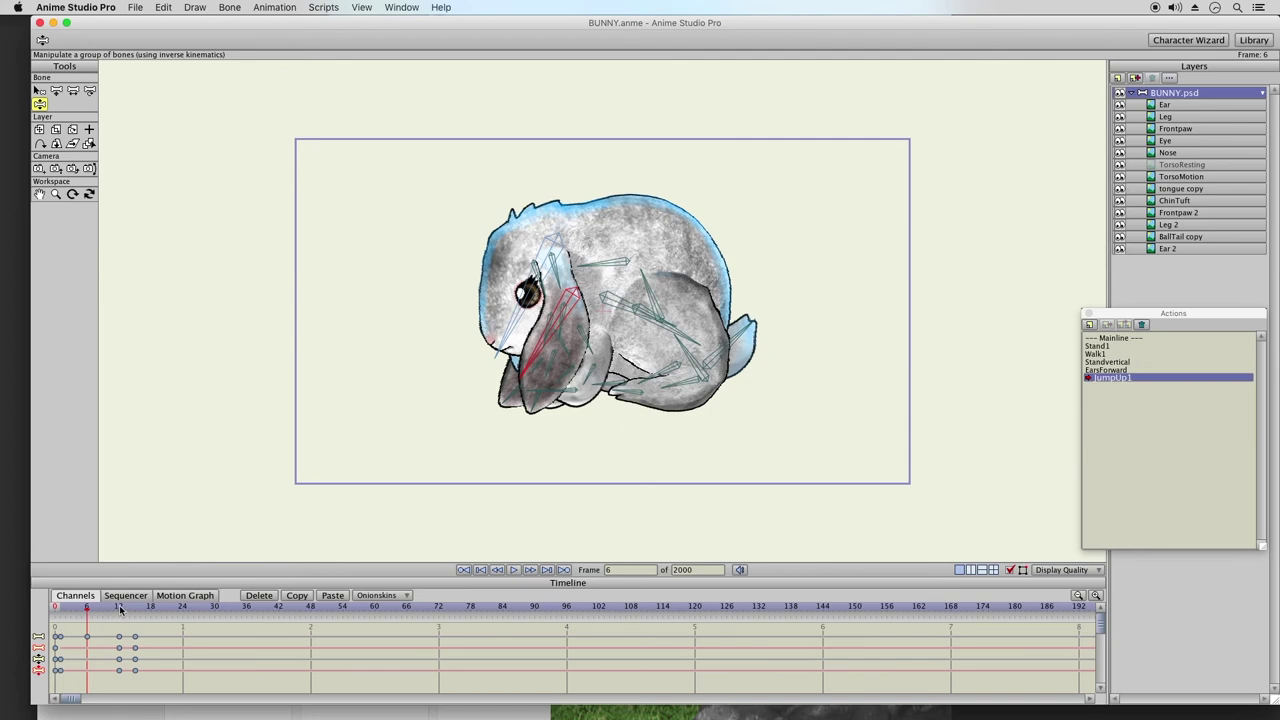
left_click(120, 609)
left_click(612, 397)
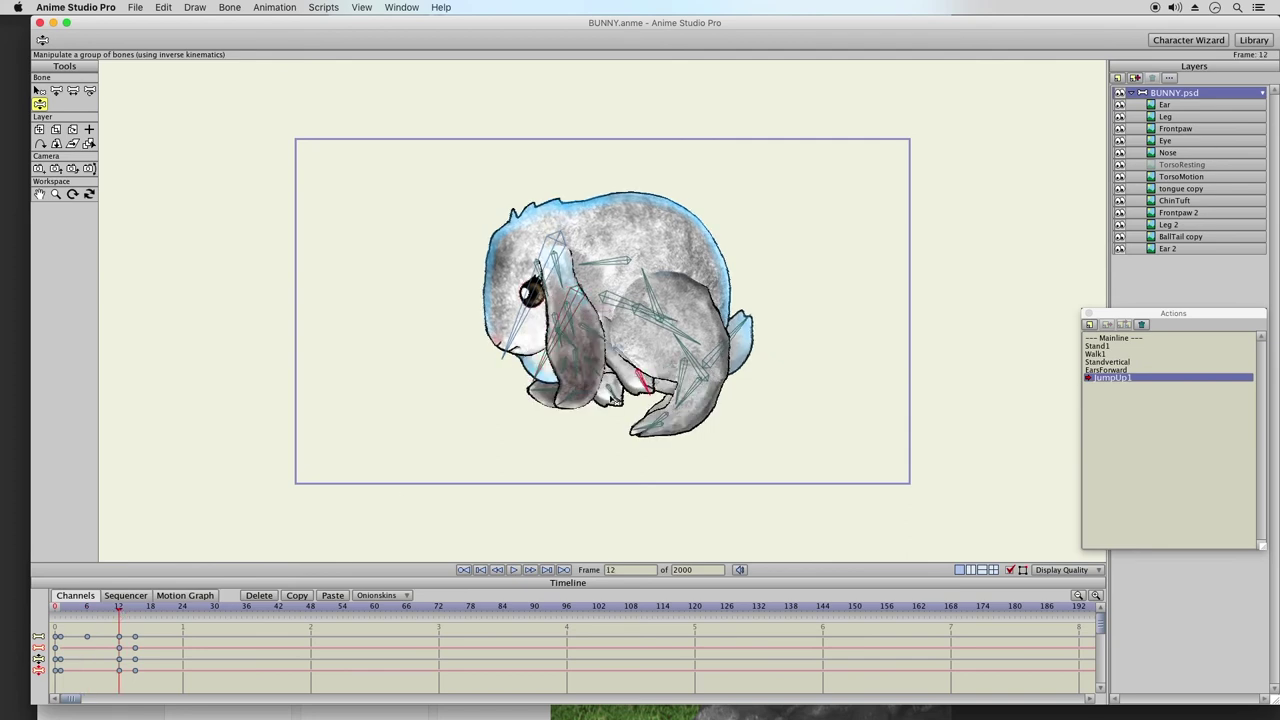
left_click(618, 398)
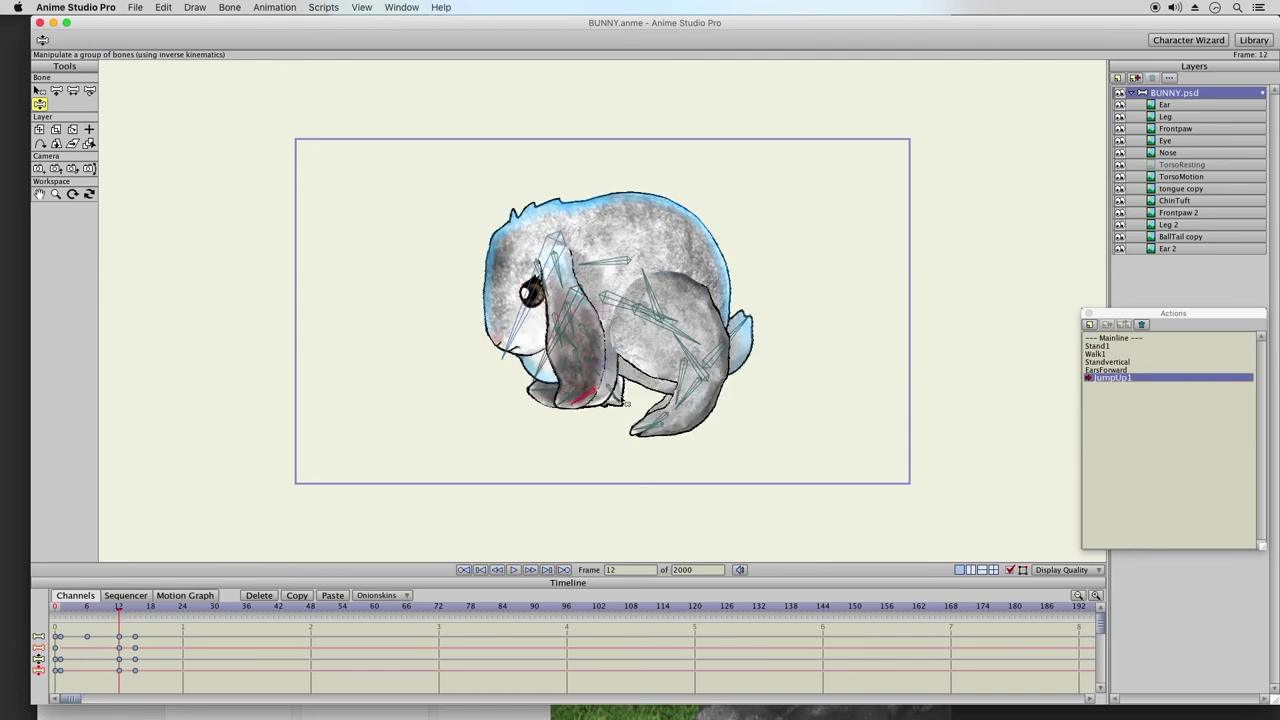
left_click_drag(595, 408, 532, 404)
left_click(688, 396)
left_click_drag(686, 400, 648, 383)
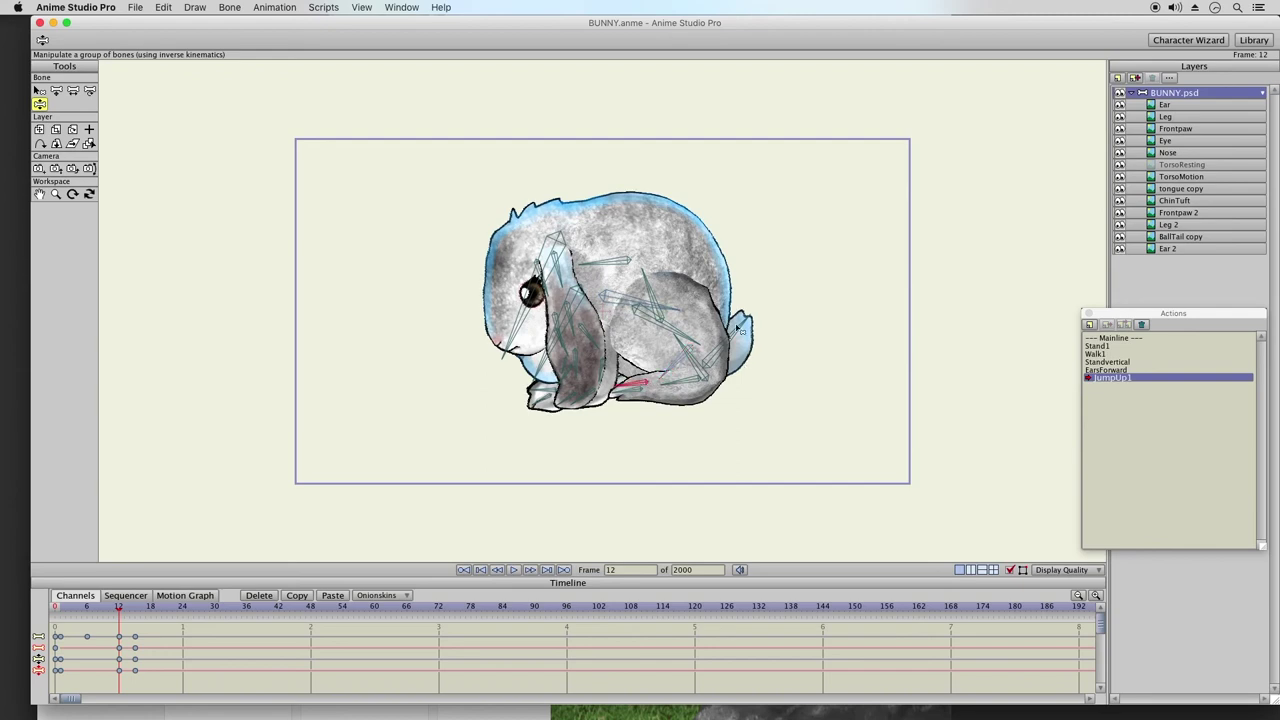
- Raise the tail slightly at frame 12 and review the motion from frame 7 to frame 15
left_click(738, 325)
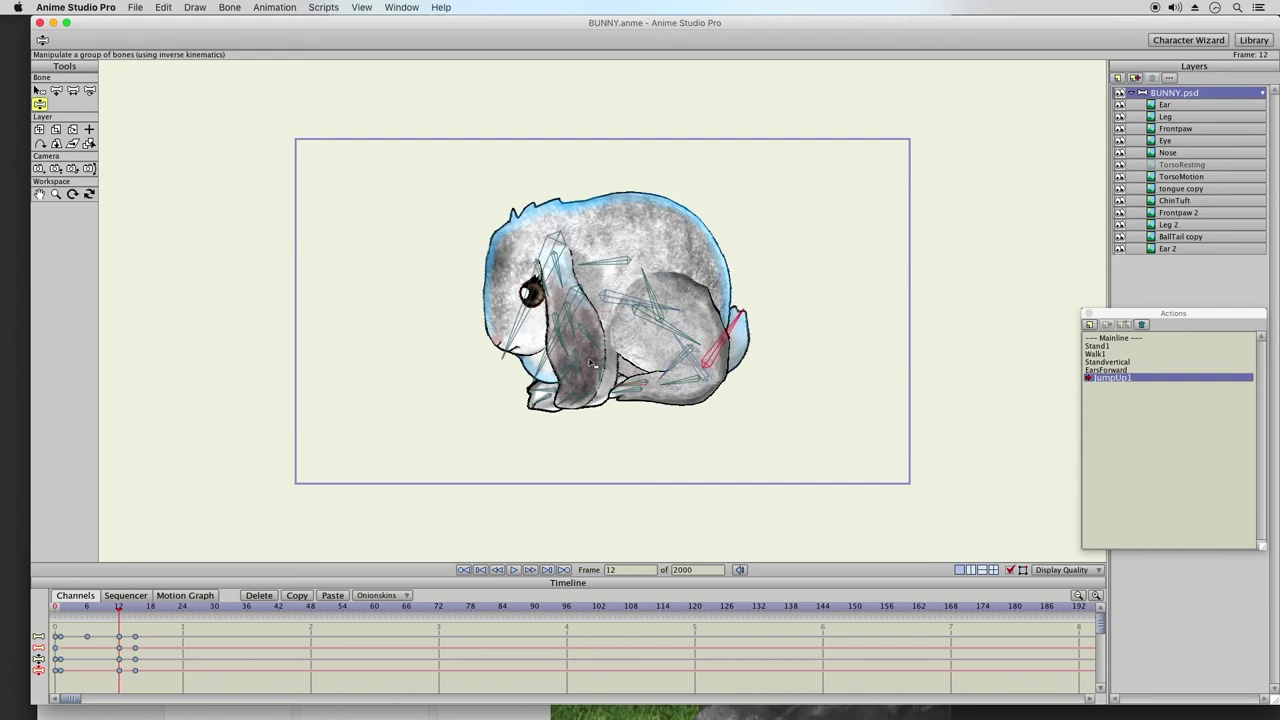
left_click(92, 608)
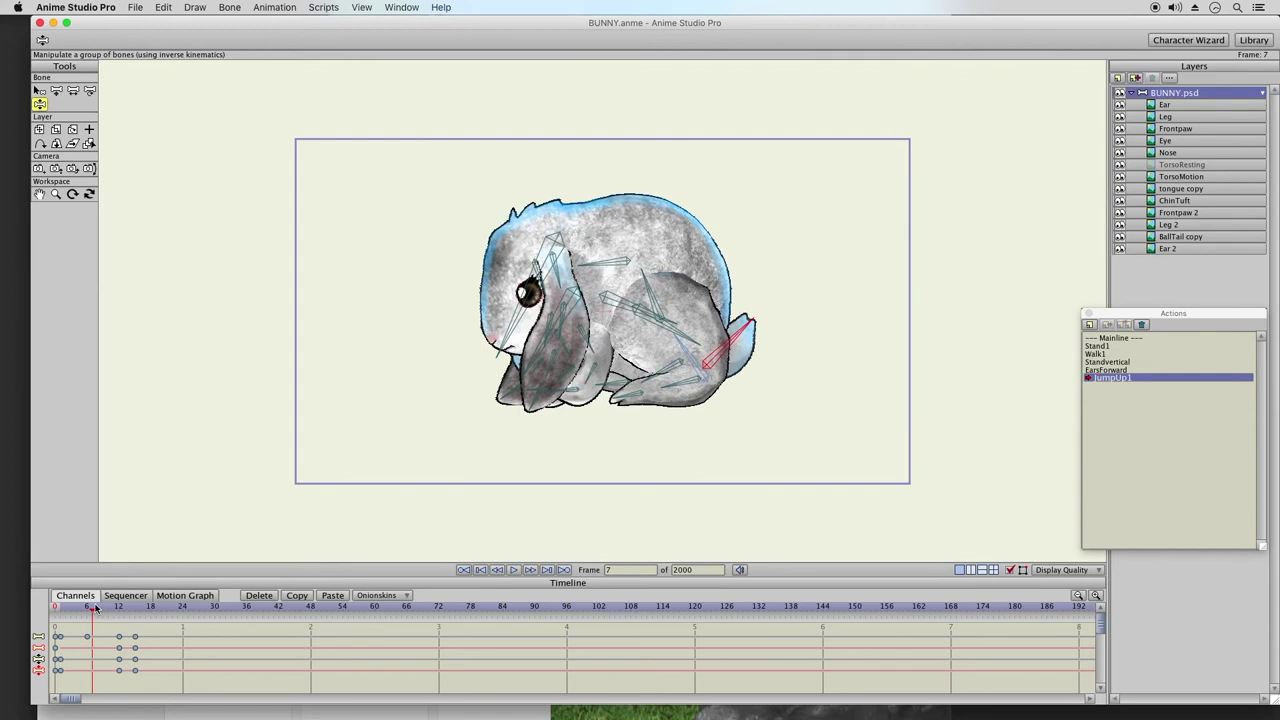
left_click(123, 608)
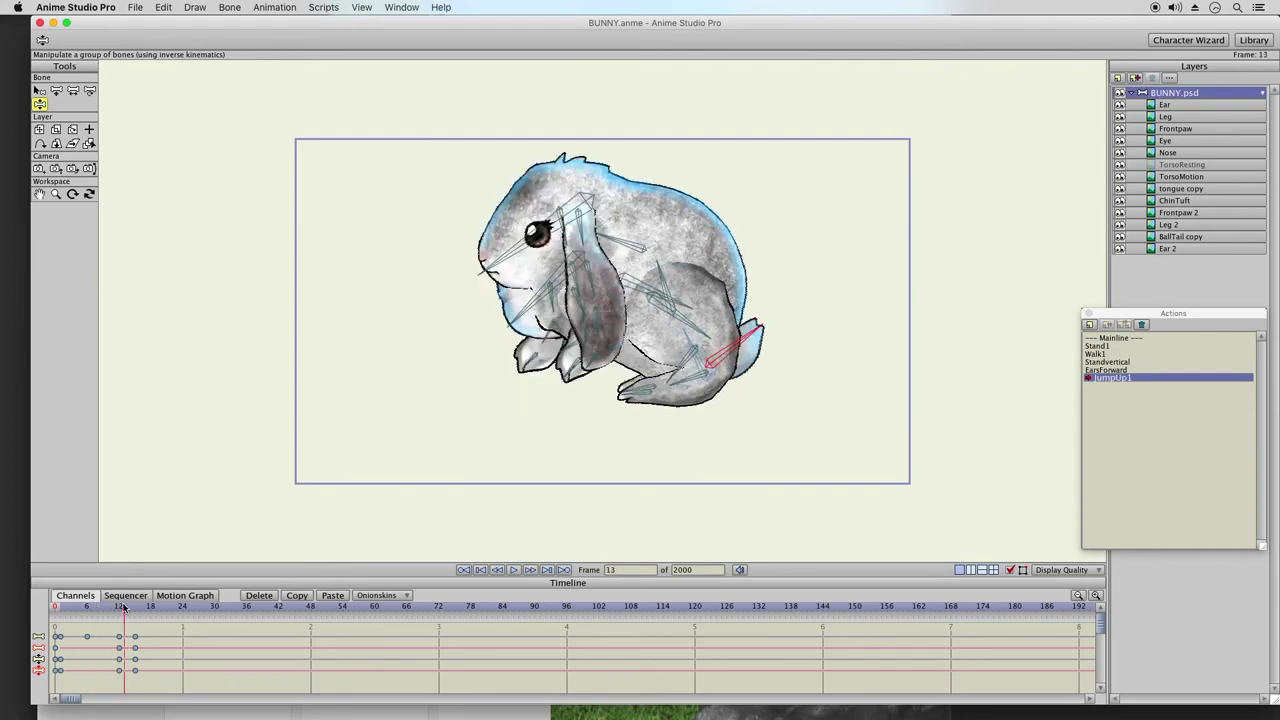
left_click(130, 608)
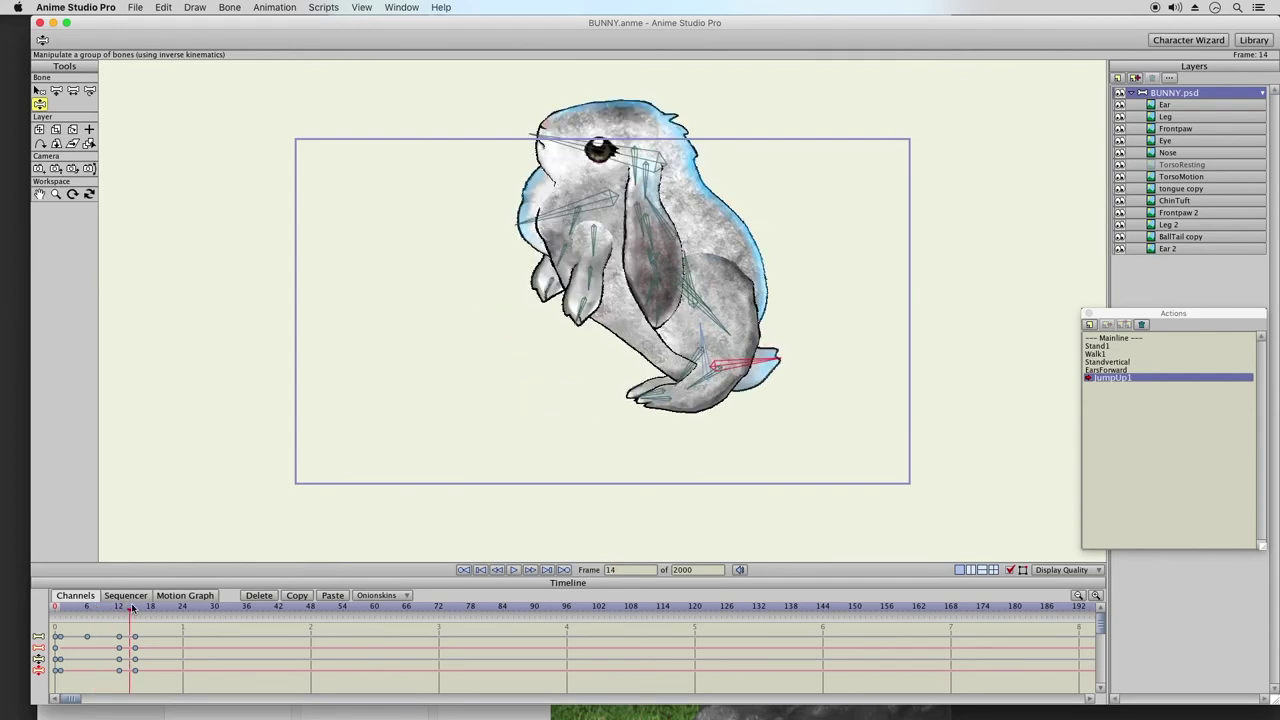
left_click(135, 608)
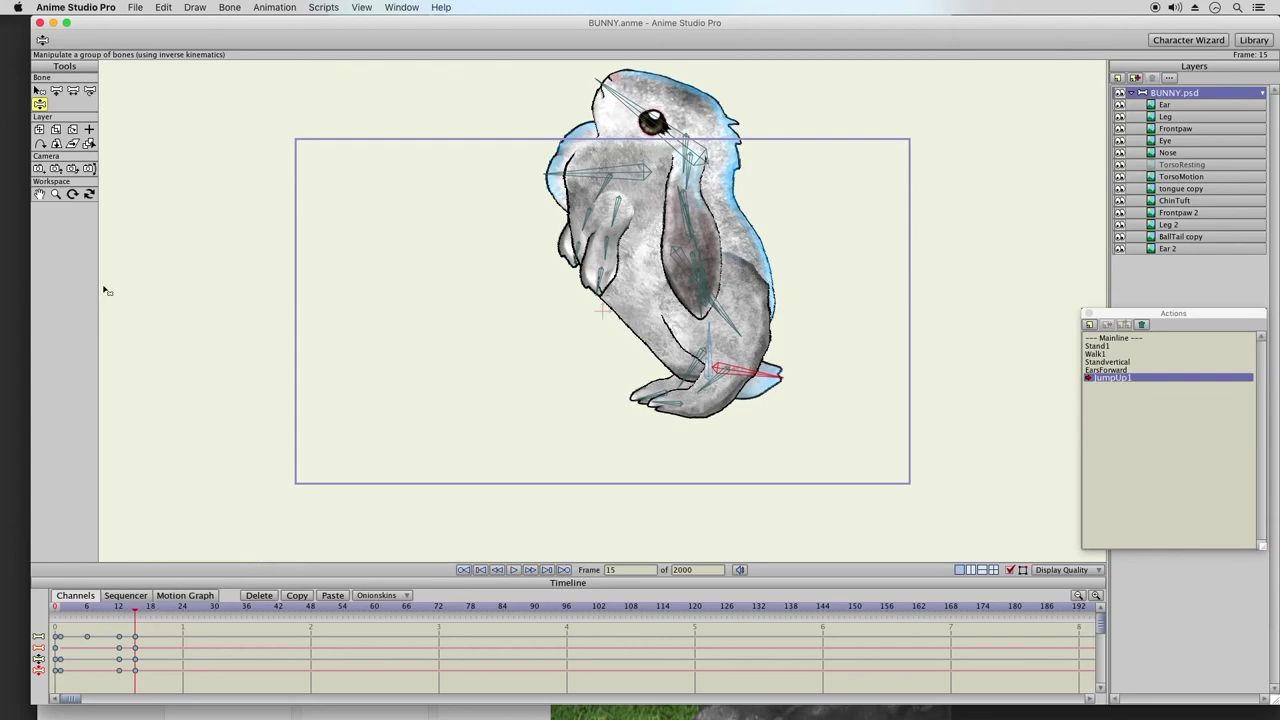
- Move the root bone up slightly at frame 15 and much further at frame 18 to lift the whole bunny off the ground
left_click(119, 609)
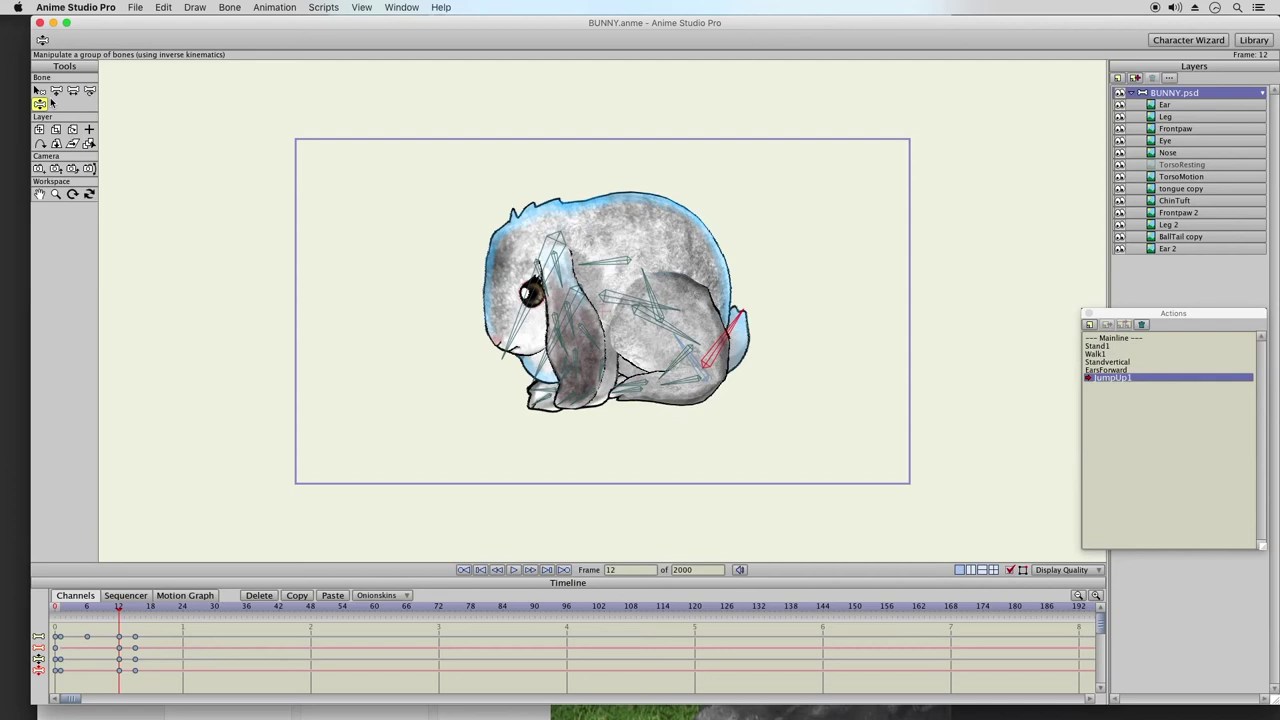
left_click(56, 90)
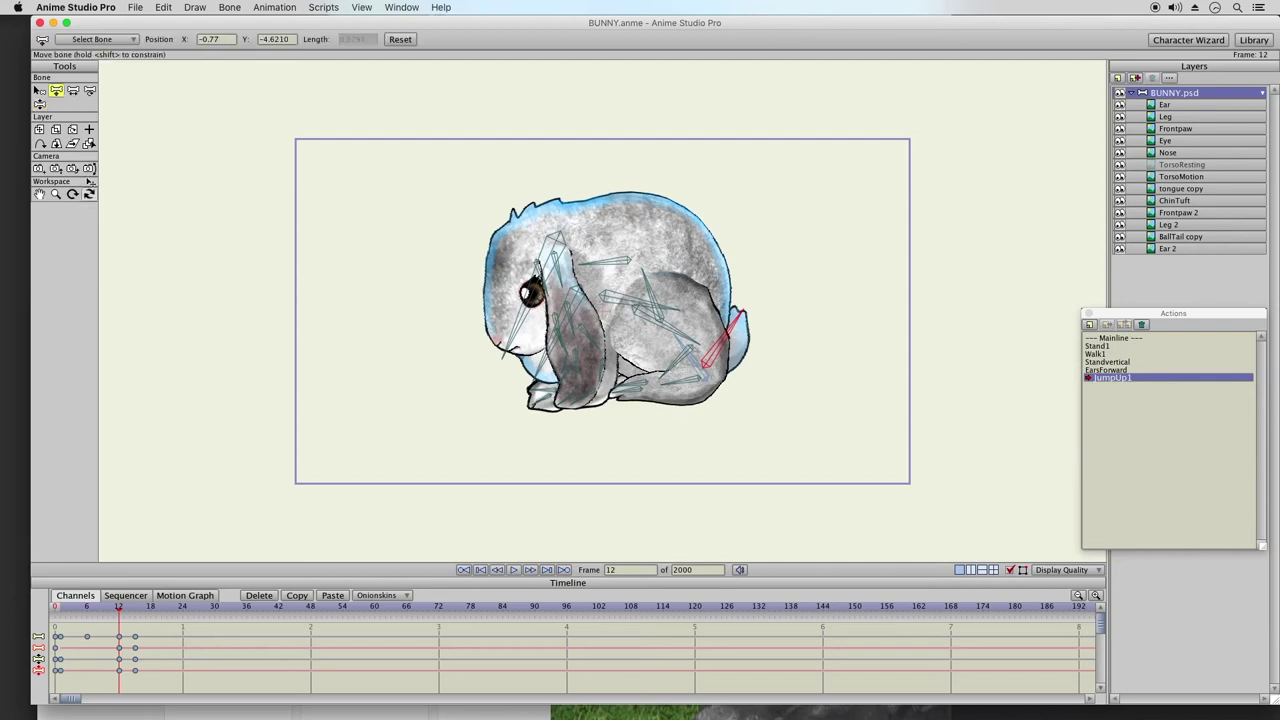
left_click(138, 609)
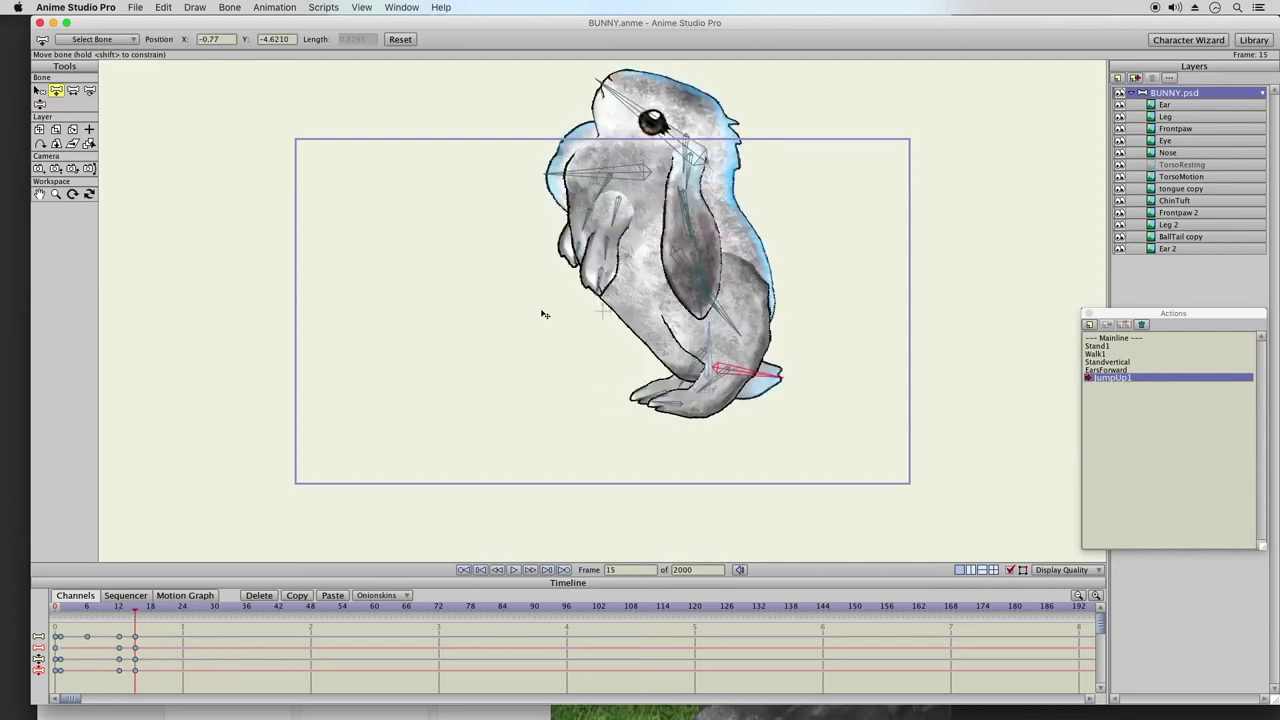
left_click_drag(713, 345, 707, 324)
left_click_drag(120, 612, 151, 614)
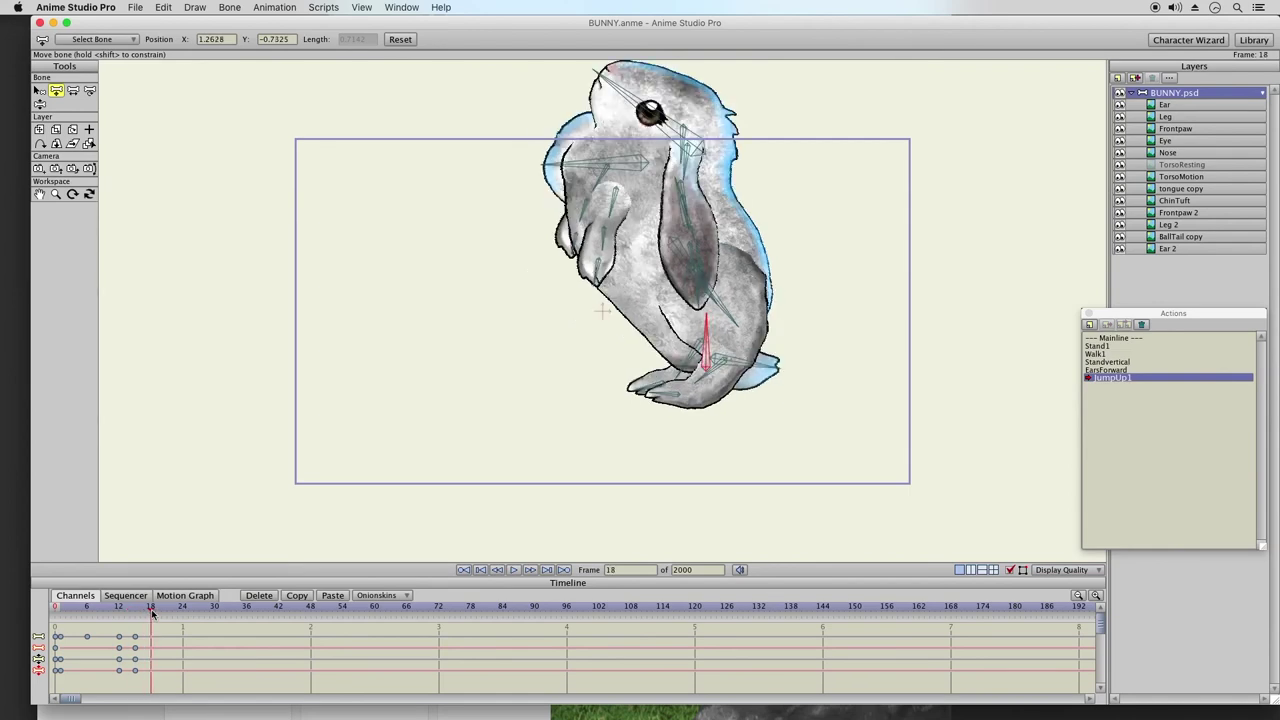
left_click_drag(710, 335, 703, 247)
- At frame 18, extend both hind legs and feet straight down beneath the airborne body and lower the tail
left_click(39, 104)
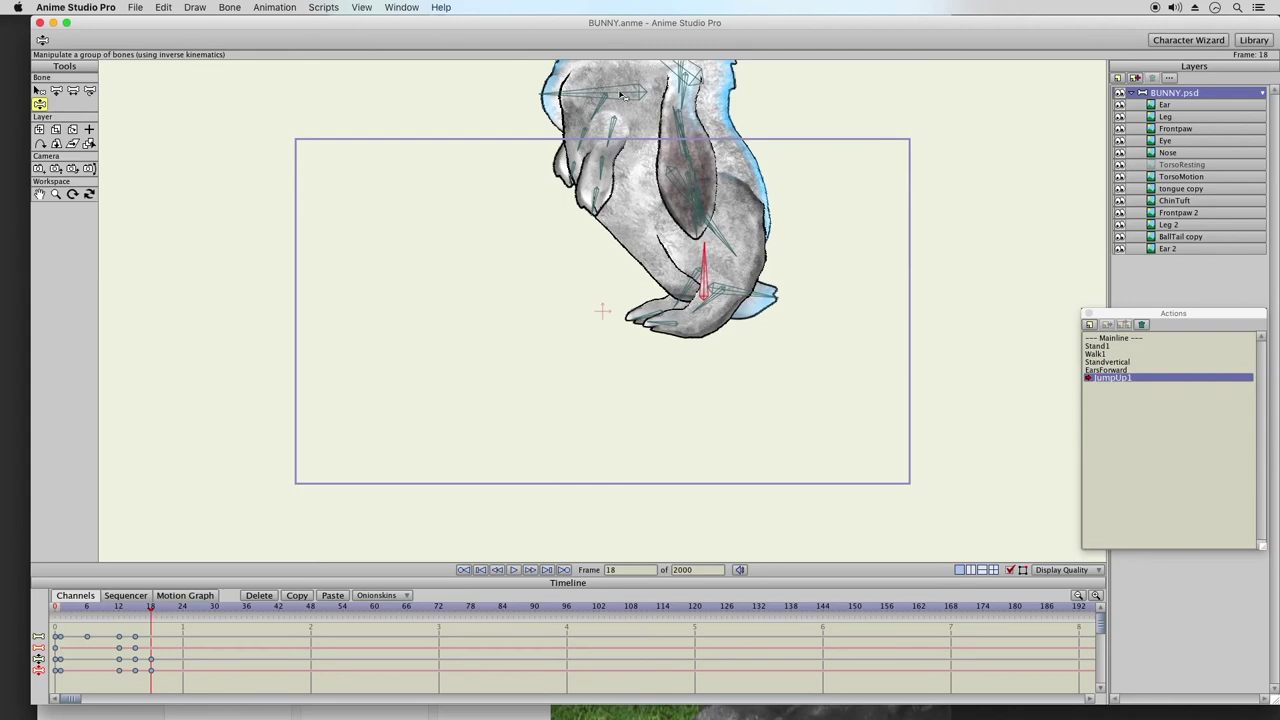
left_click(56, 195)
left_click_drag(537, 229, 343, 240)
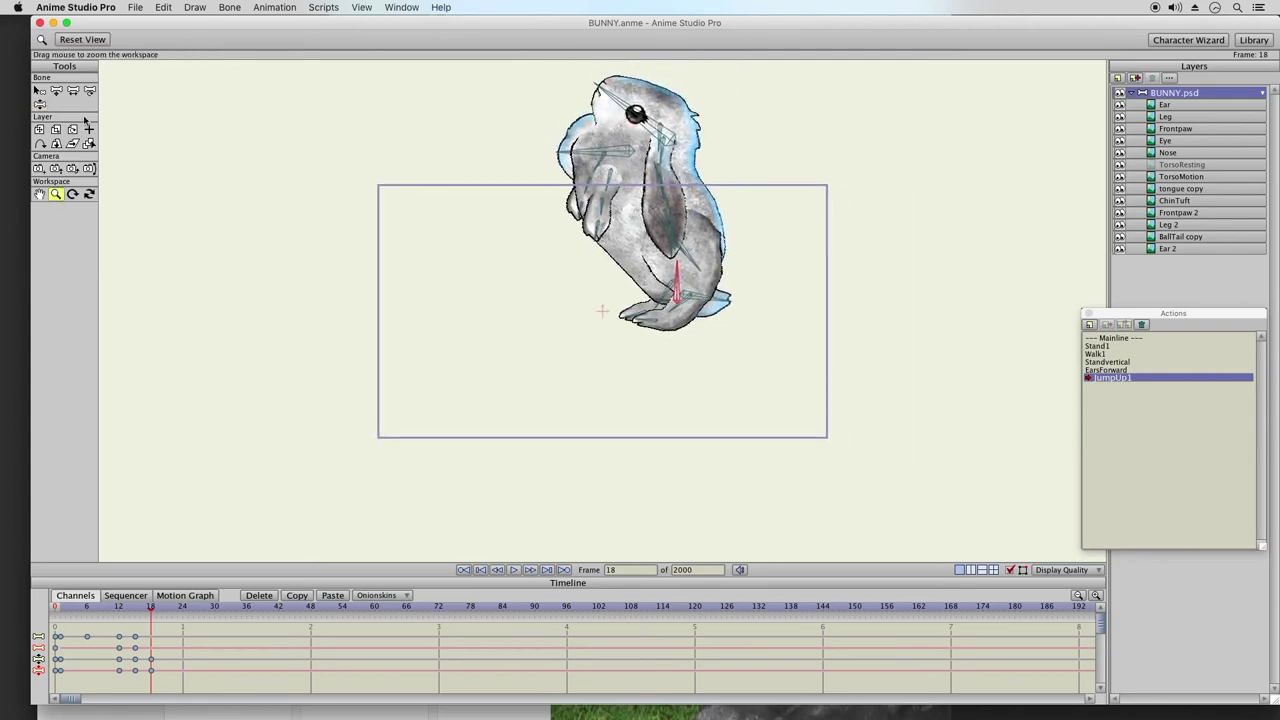
left_click(39, 104)
left_click_drag(125, 612, 151, 610)
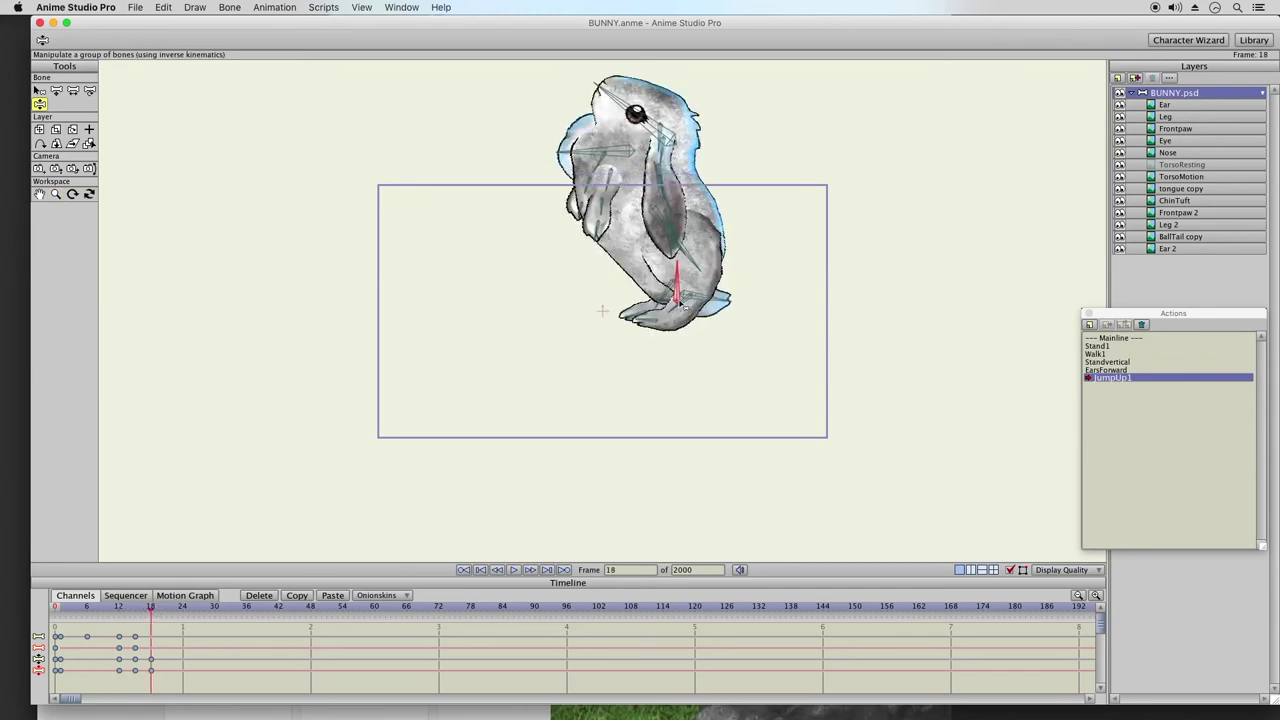
left_click_drag(677, 318, 729, 311)
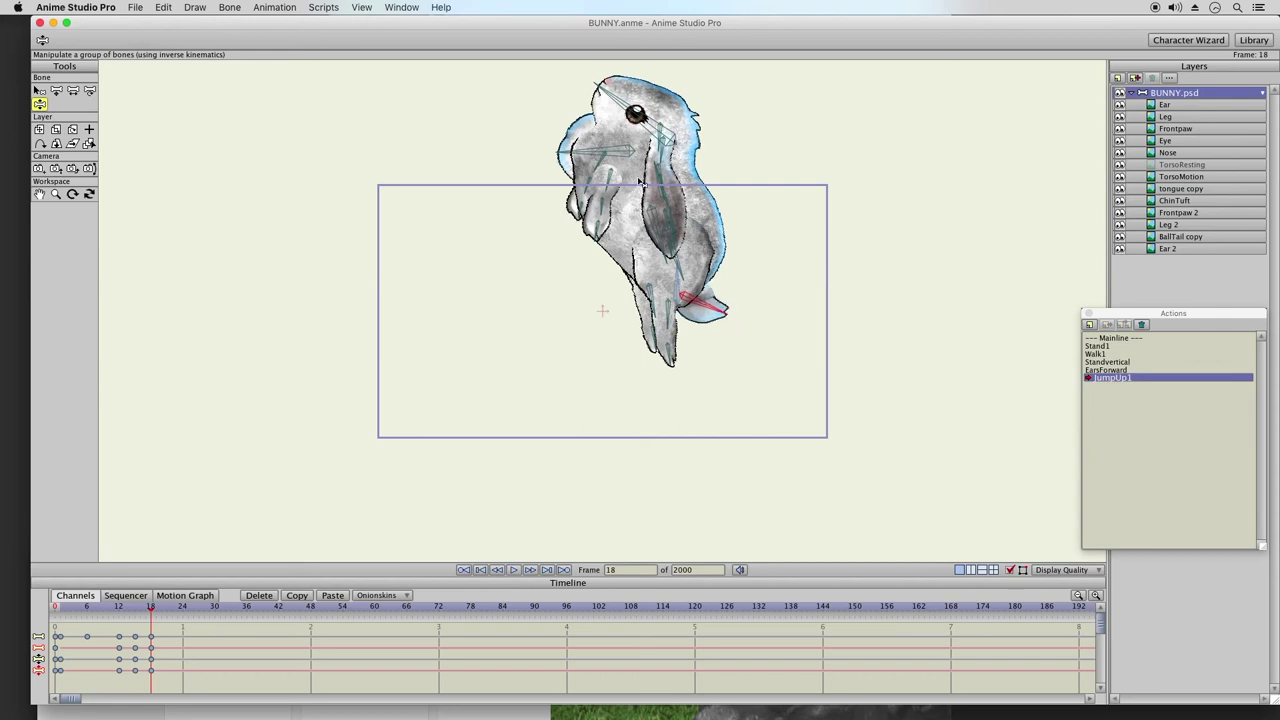
- At frame 18, straighten the torso and head, swing the ears back, and bend the front paws down against the chest
left_click_drag(672, 172, 670, 116)
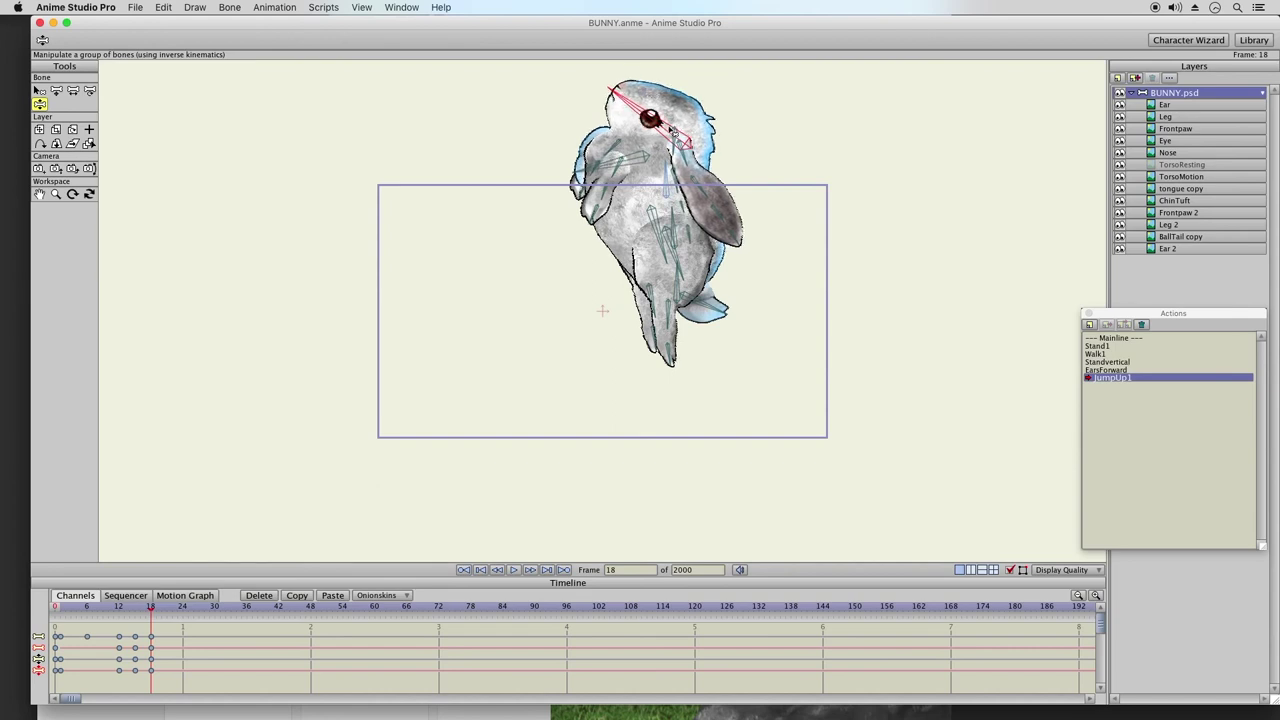
mouse_move(582, 190)
left_mouse_down()
mouse_move(600, 214)
mouse_move(593, 196)
left_mouse_up()
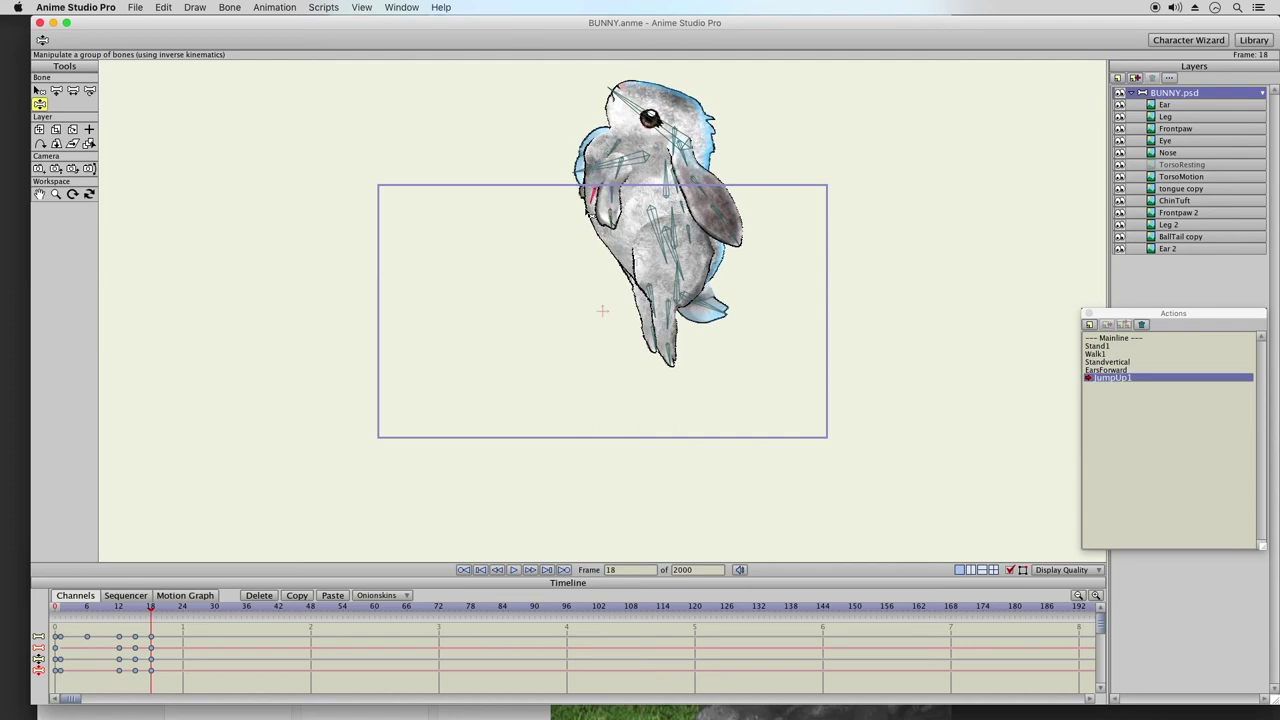
mouse_move(670, 196)
left_mouse_down()
mouse_move(642, 166)
mouse_move(688, 190)
left_mouse_up()
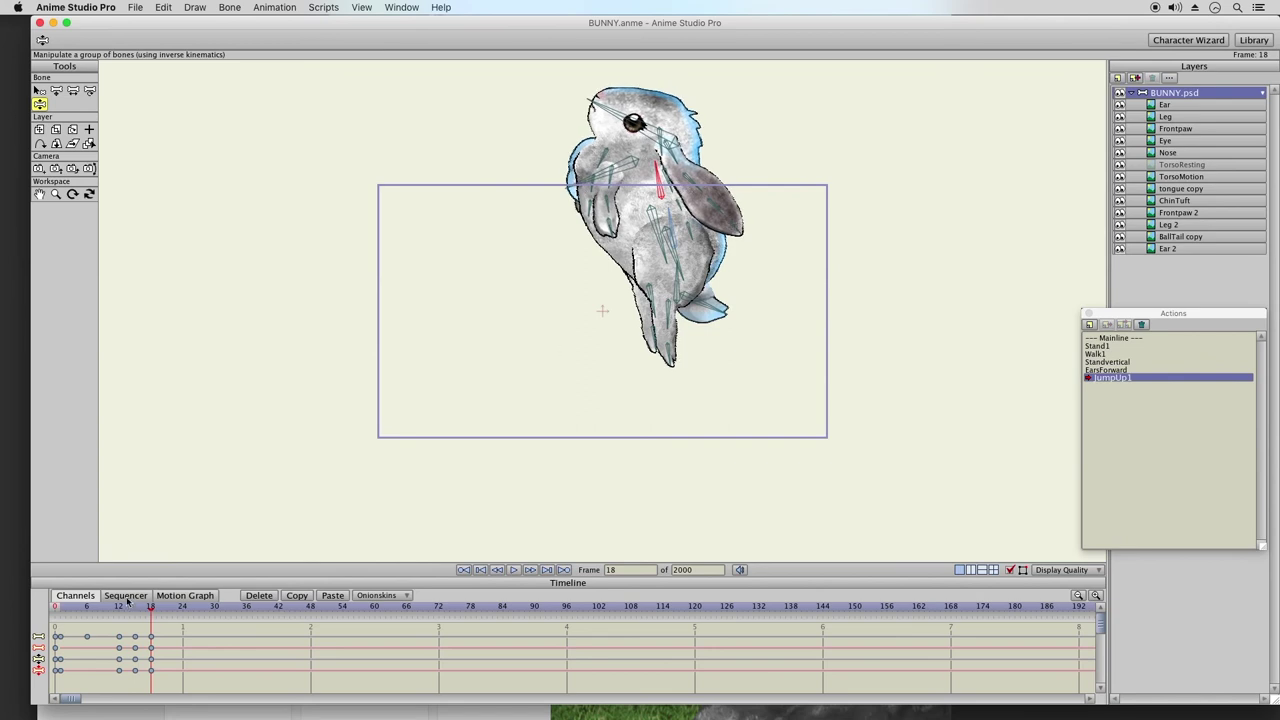
- At frame 18, lower the ear so it hangs straight down beside the torso, and review the motion from the start
left_click_drag(112, 610, 152, 610)
left_click_drag(744, 230, 637, 511)
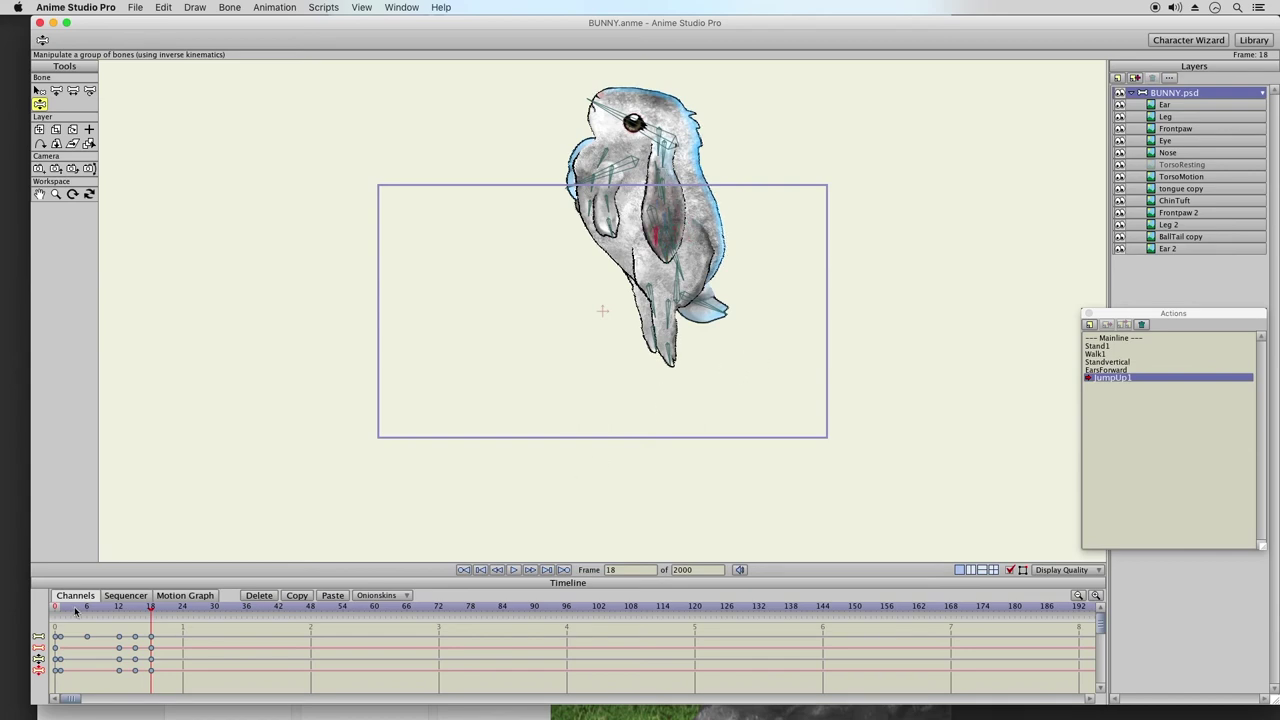
left_click_drag(59, 608, 151, 627)
- Move the root bone up slightly at frame 22 to raise the bunny higher
left_click(172, 608)
left_click(57, 91)
left_click_drag(678, 290, 675, 265)
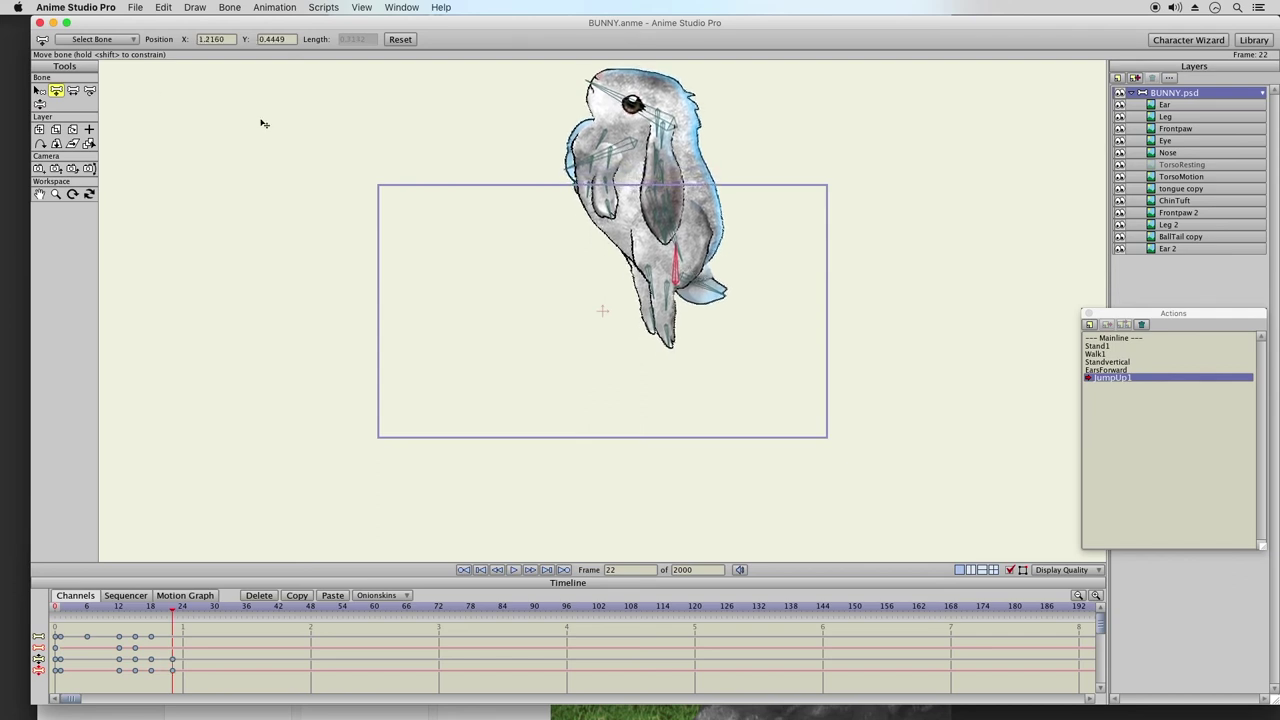
- At frame 22, tip the head slightly forward and lower the chin tuft a little, and review the motion up to that frame
left_click(40, 103)
left_click_drag(686, 337, 662, 334)
left_click_drag(719, 293, 740, 291)
left_click_drag(662, 156, 608, 150)
left_click_drag(604, 216, 575, 216)
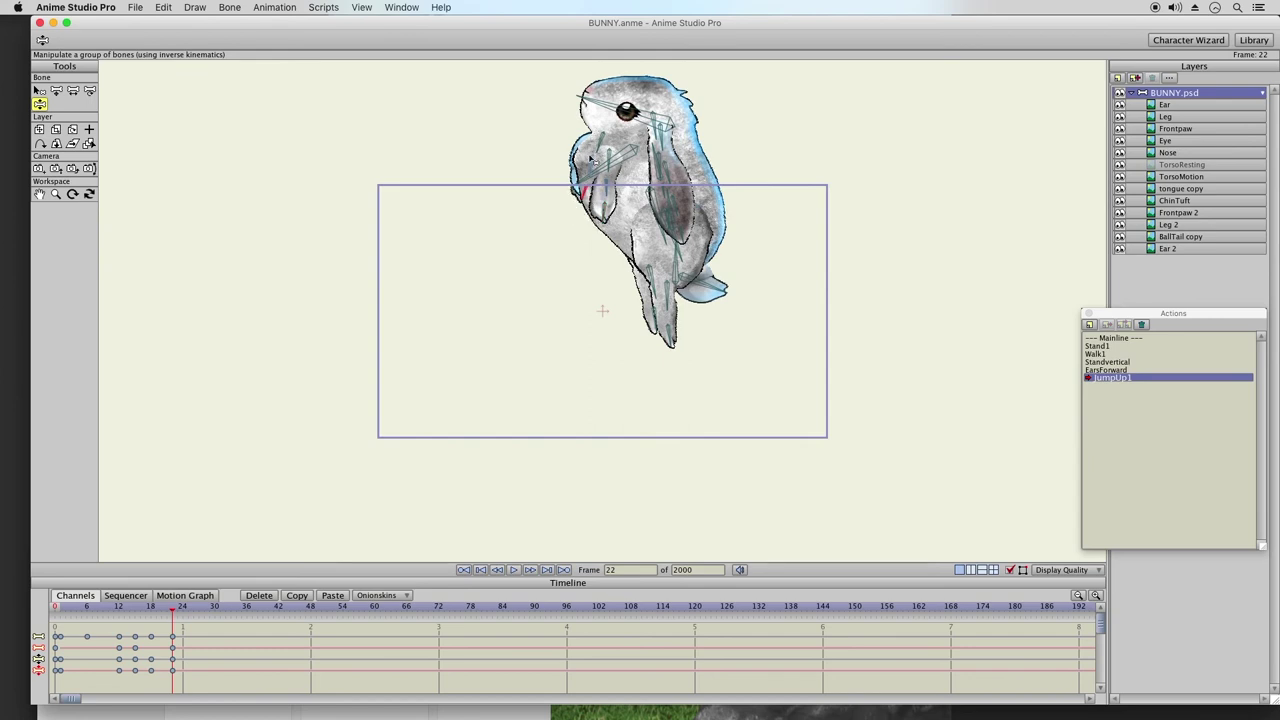
left_click(592, 165)
left_click(597, 174)
left_click_drag(596, 174, 594, 176)
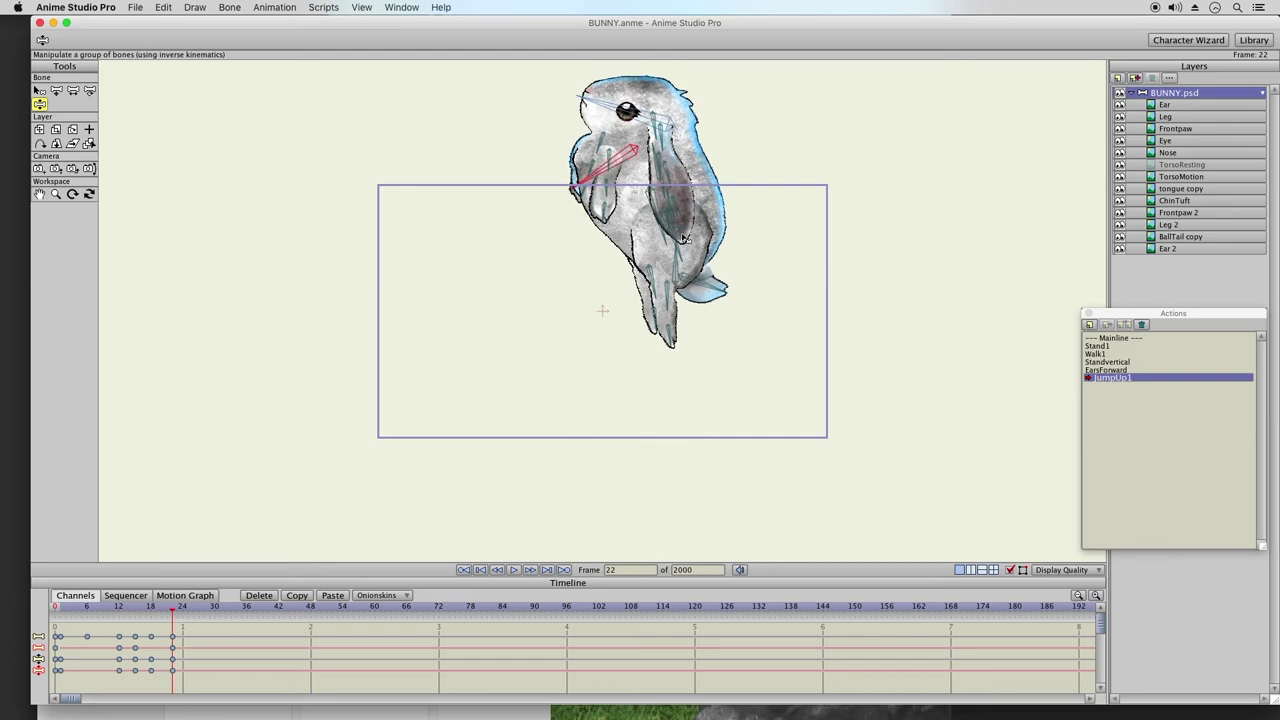
left_click_drag(131, 612, 172, 612)
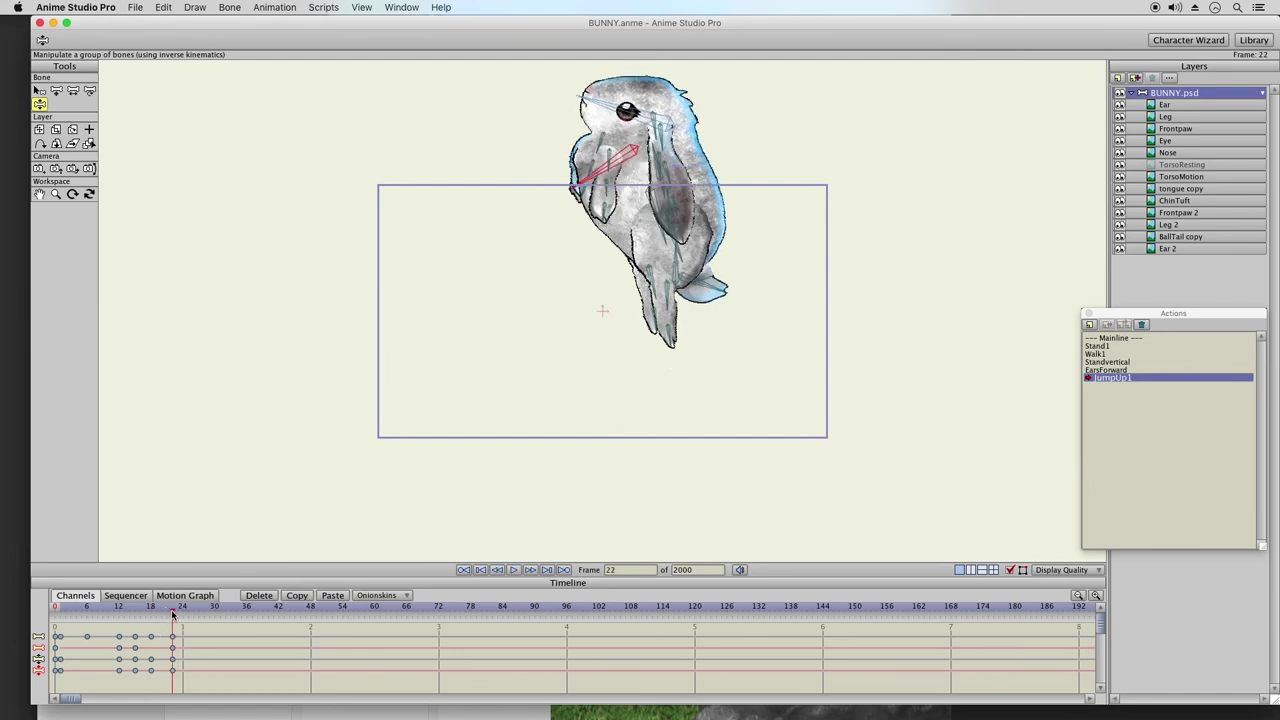
- At frame 22, adjust the hanging ear's tip and raise the tail slightly
left_click(686, 237)
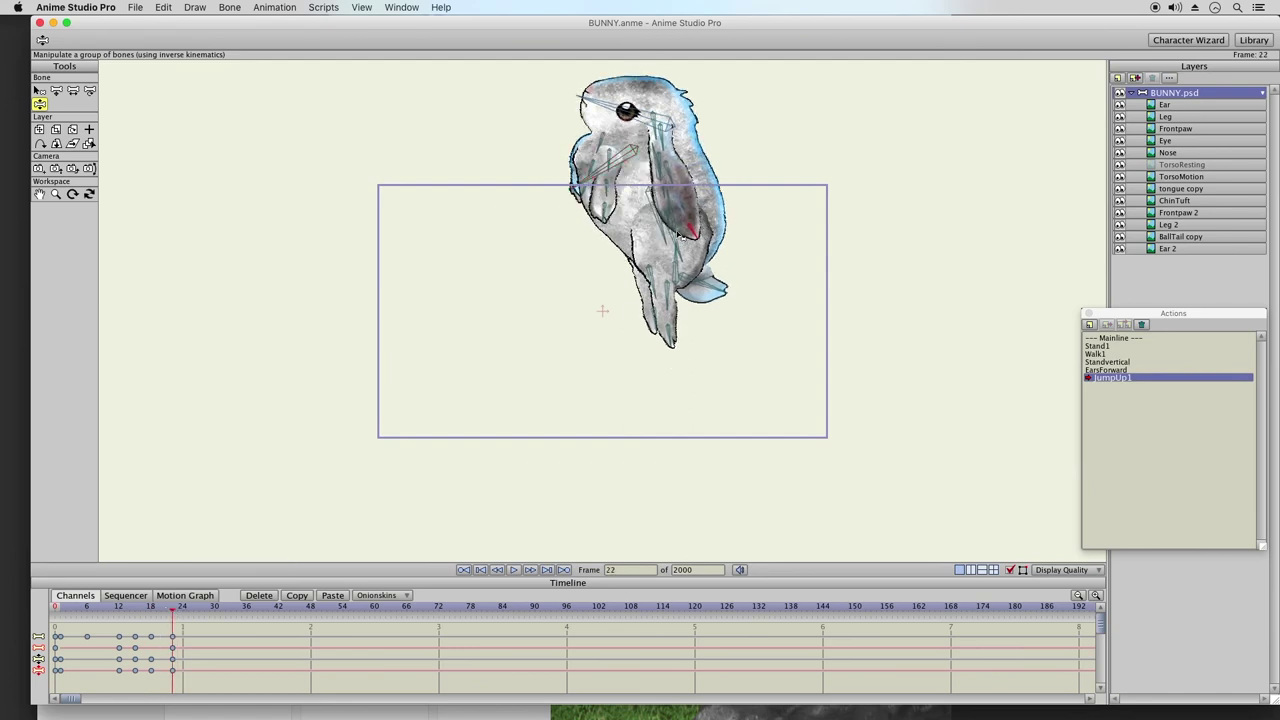
left_click(663, 191)
left_click(724, 294)
left_click_drag(725, 296, 729, 287)
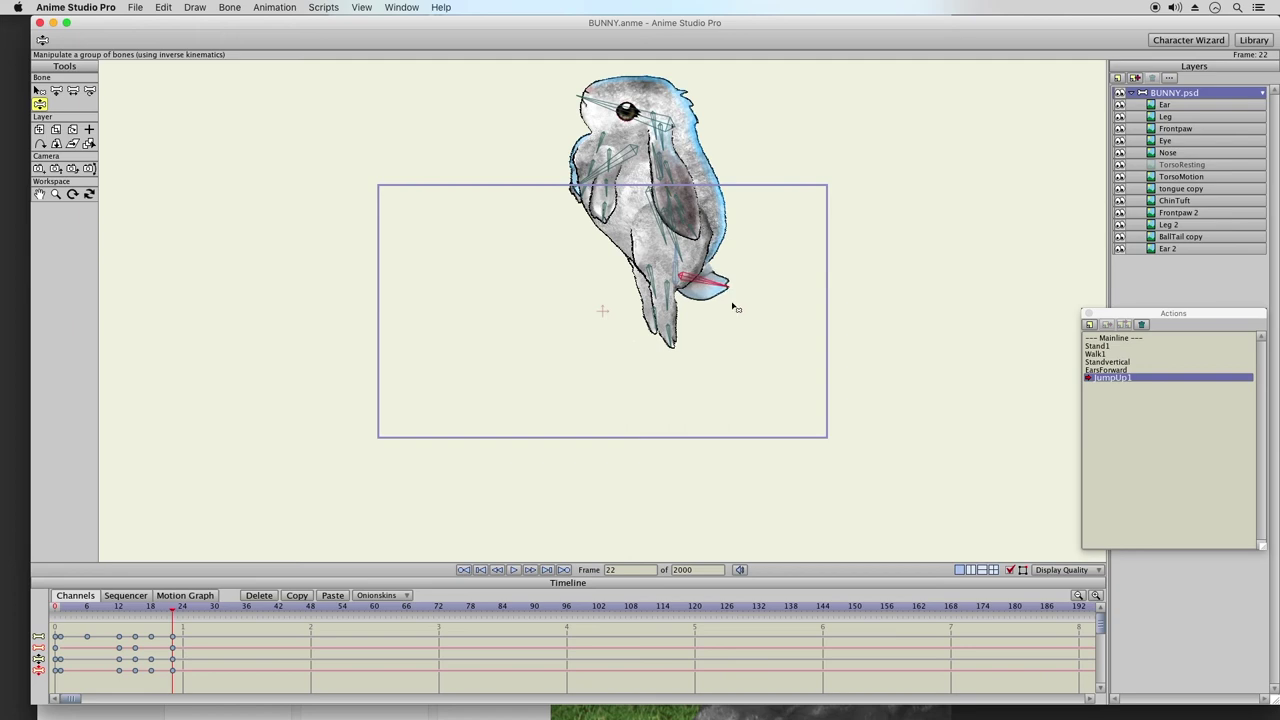
- Copy all keyframes of the frame 18 pose to frame 26
left_click(194, 610)
left_click(152, 610)
left_click_drag(157, 630, 147, 688)
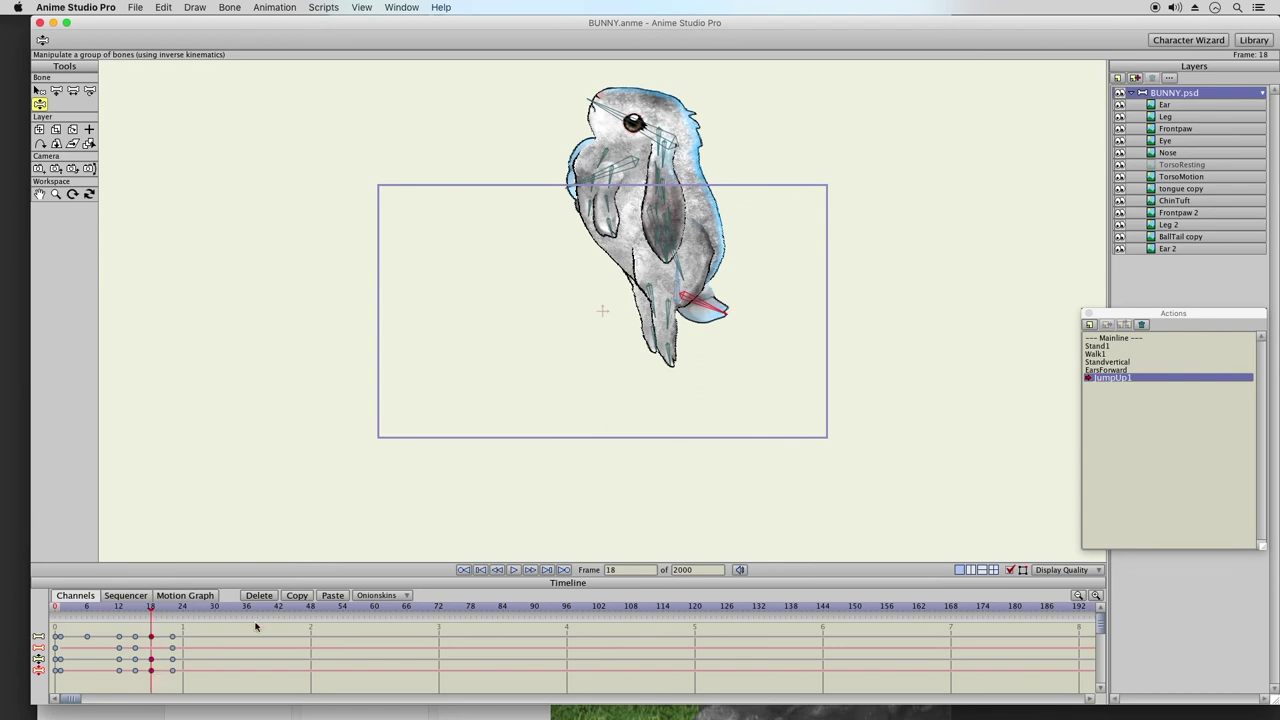
left_click(194, 610)
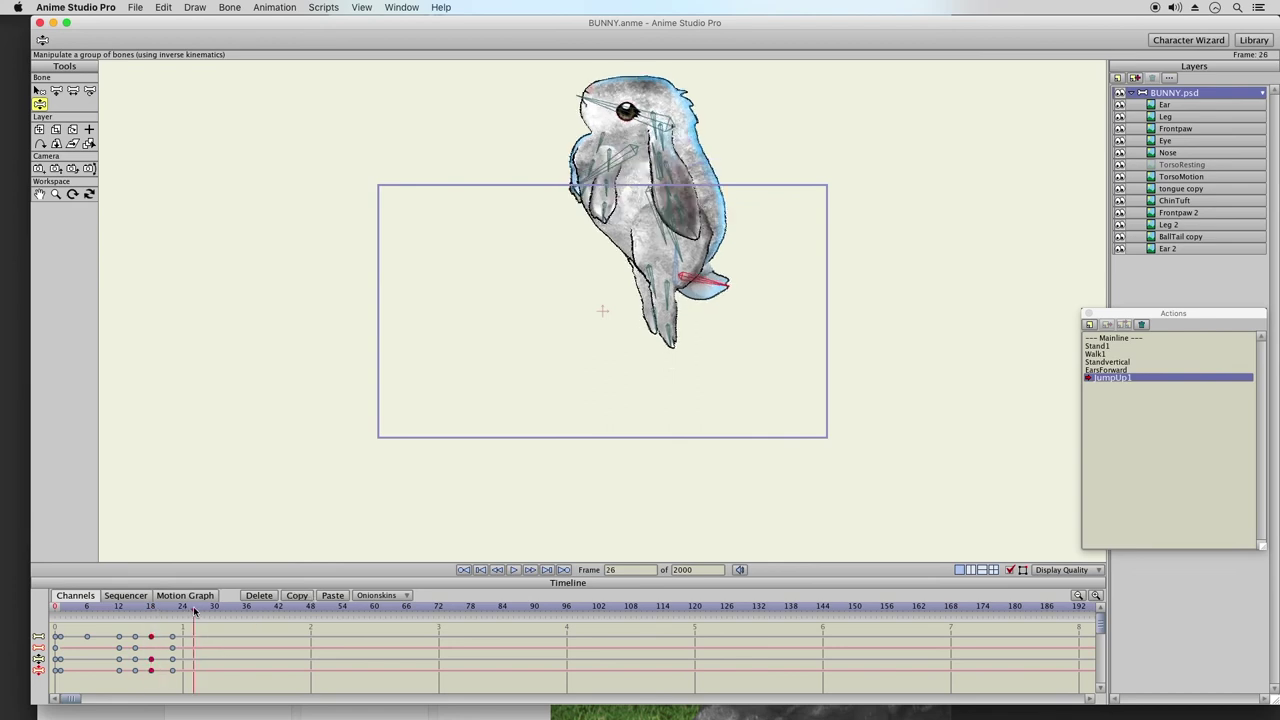
left_click(331, 595)
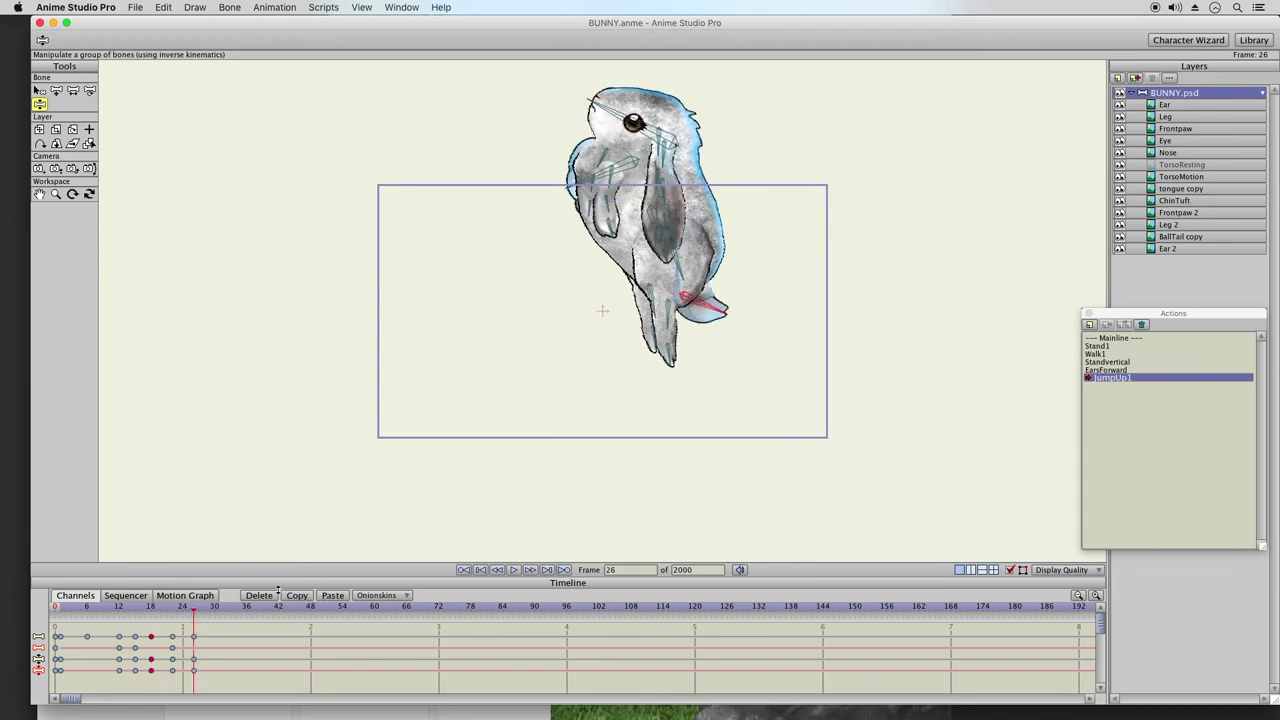
- At frame 26, swing the hind legs slightly forward, raise the tail a little, and swing the ear backward
mouse_move(670, 356)
left_mouse_down()
mouse_move(640, 347)
mouse_move(648, 356)
left_mouse_up()
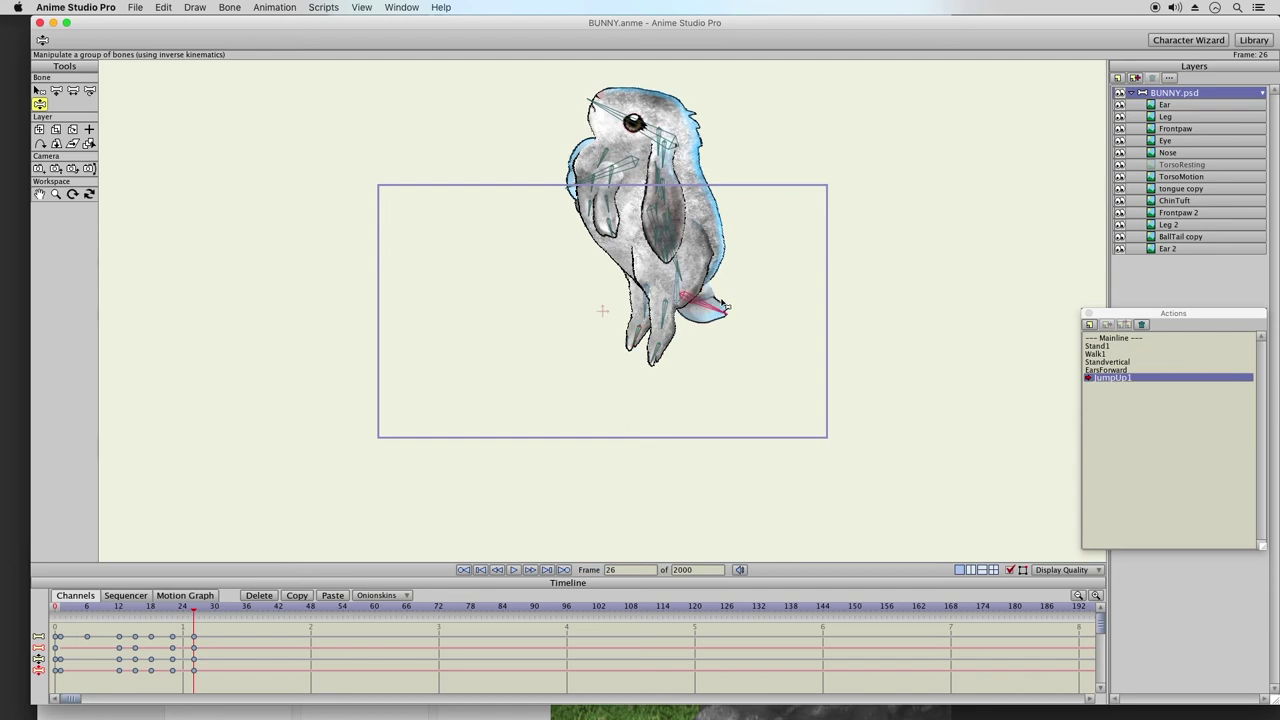
left_click(729, 296)
left_click(671, 262)
left_click_drag(671, 262, 703, 270)
- At frame 26, lean the upper body and head forward and adjust the chin tuft, reviewing the motion through frame 30
left_click_drag(655, 170, 630, 150)
left_click_drag(592, 222, 556, 199)
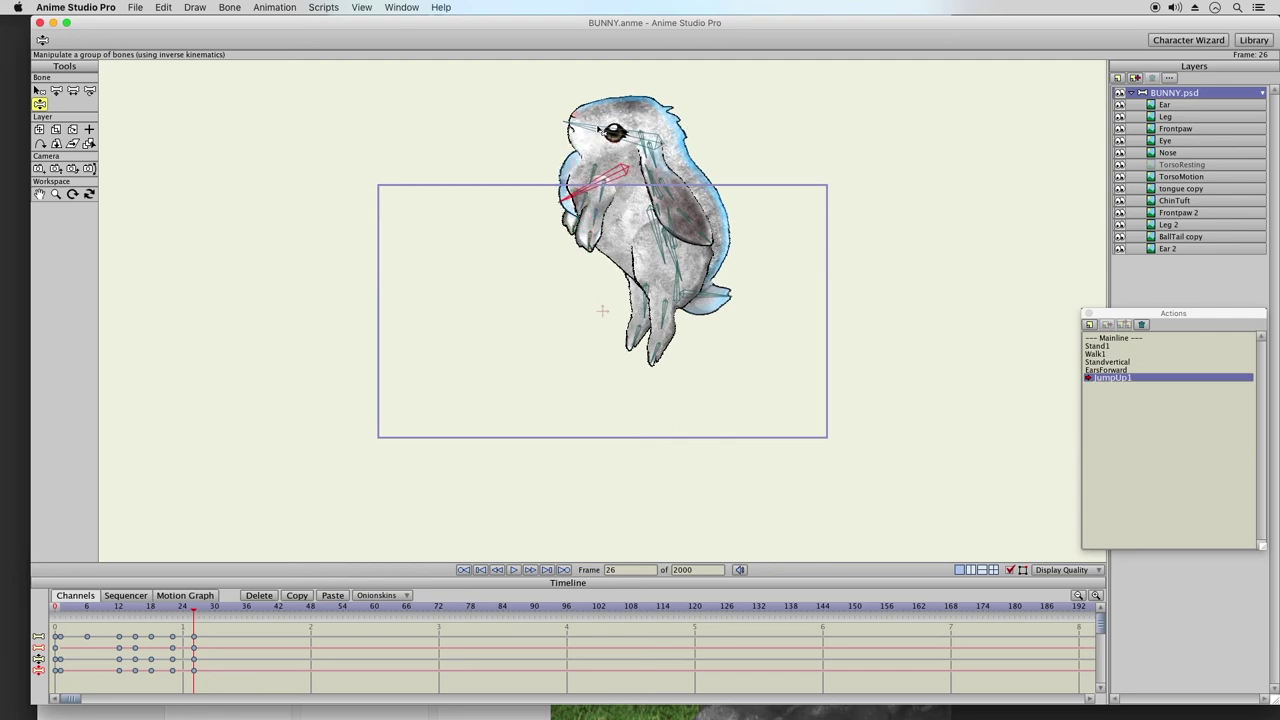
left_click_drag(597, 128, 619, 162)
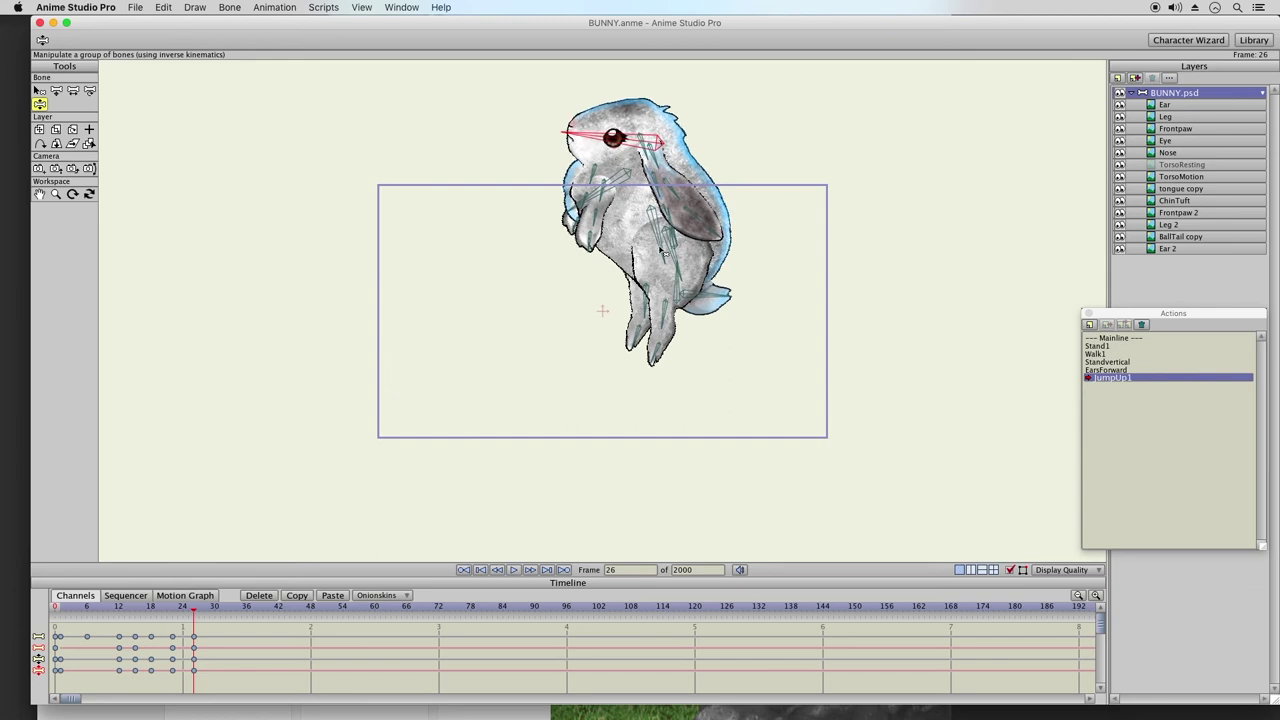
left_click_drag(143, 612, 214, 616)
- Copy all keyframes of the frame 15 pose to frame 30 and review the descent
left_click(120, 609)
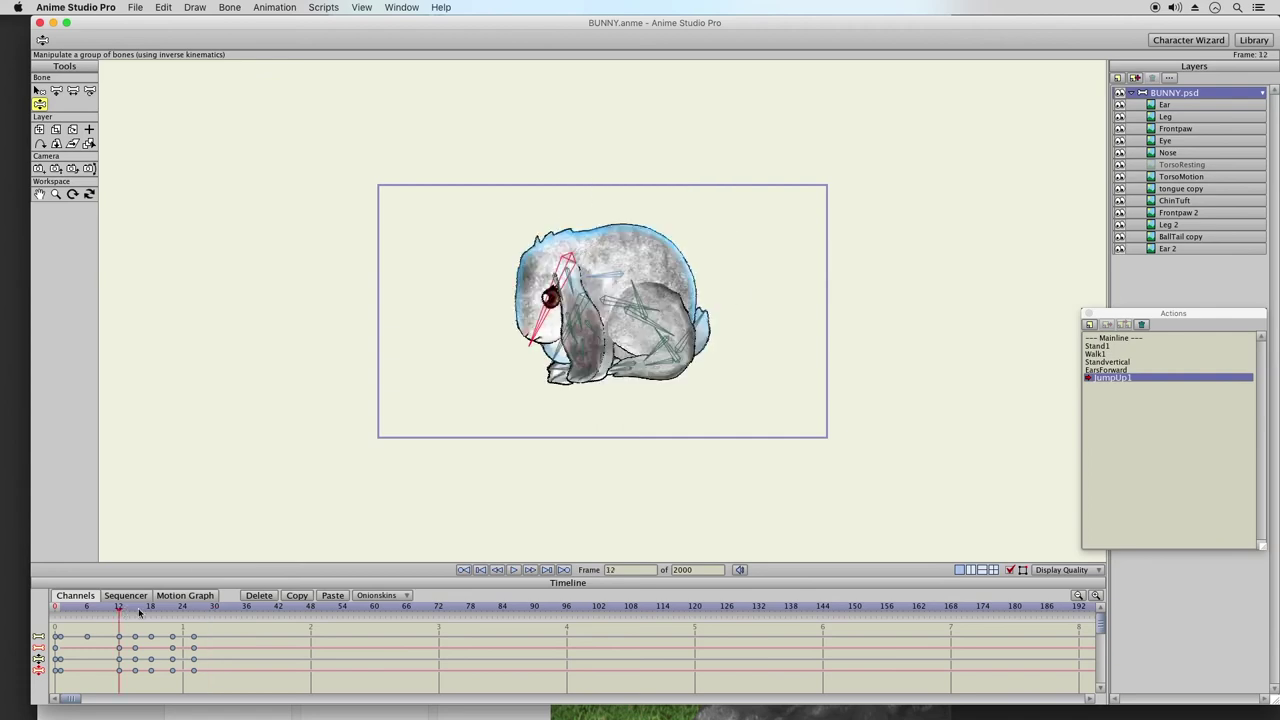
left_click(137, 610)
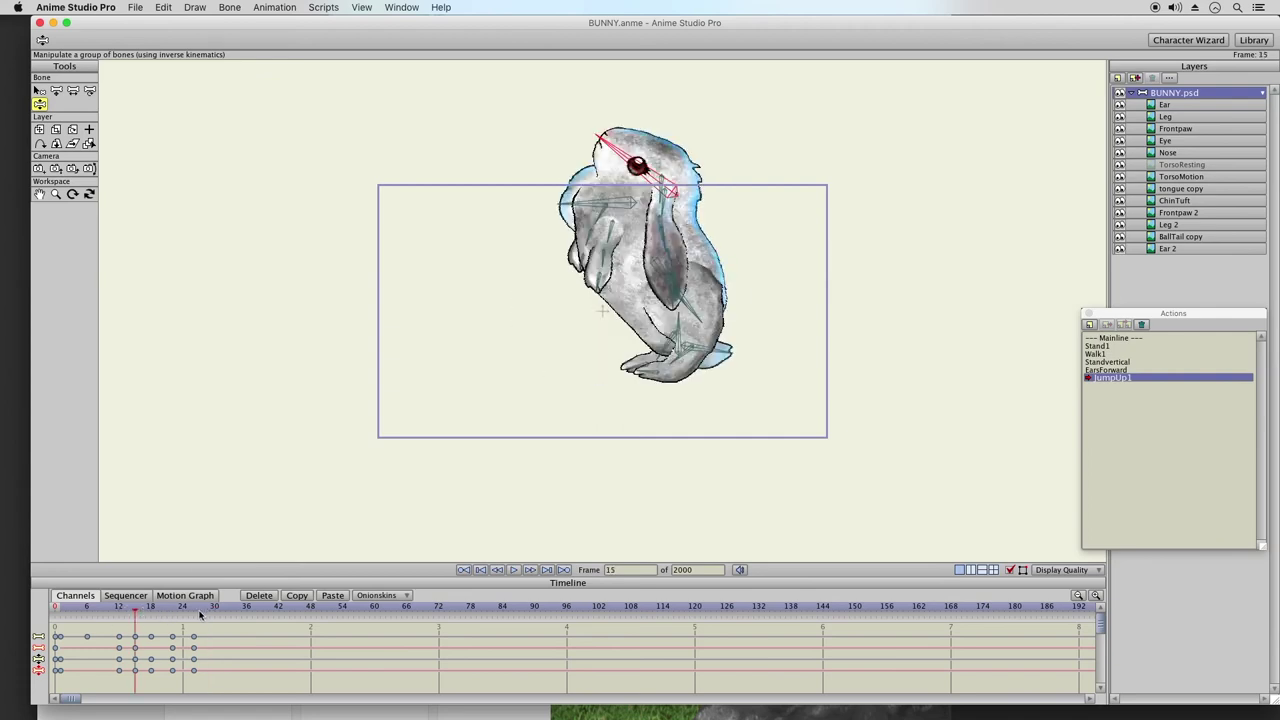
left_click_drag(144, 628, 130, 692)
left_click(214, 609)
left_click(333, 596)
left_click_drag(180, 610, 215, 620)
left_click_drag(181, 606, 215, 615)
- At frame 30, swing both ears up and out behind the bunny's back
left_click_drag(676, 306, 678, 260)
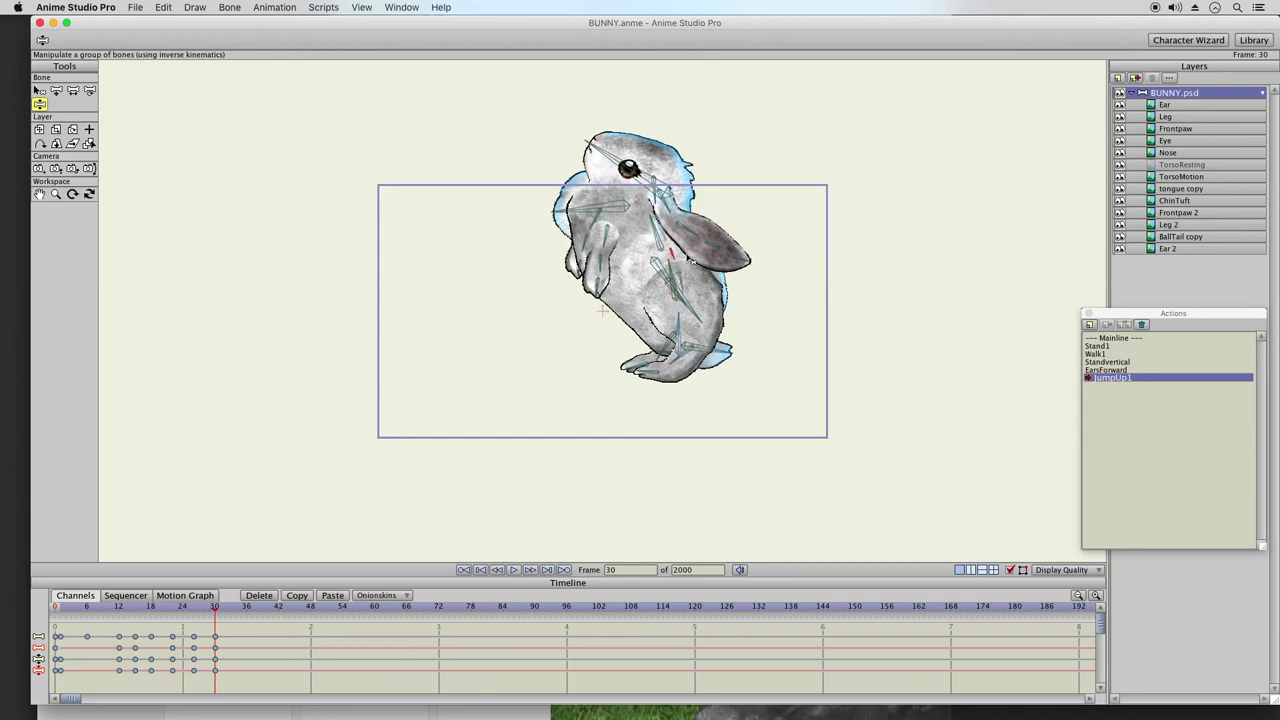
left_click(714, 244)
left_click_drag(714, 246, 762, 233)
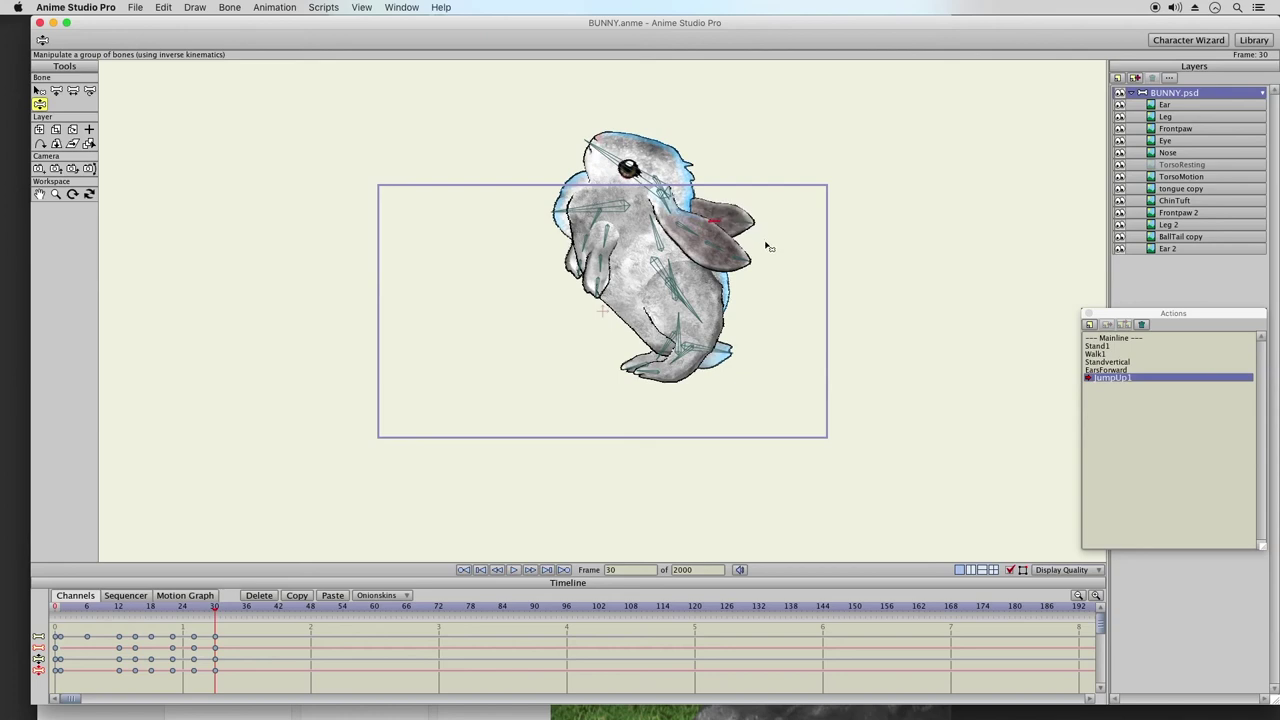
- At frame 30, tip the head and neck forward and raise the chin tuft
left_click_drag(650, 220, 588, 196)
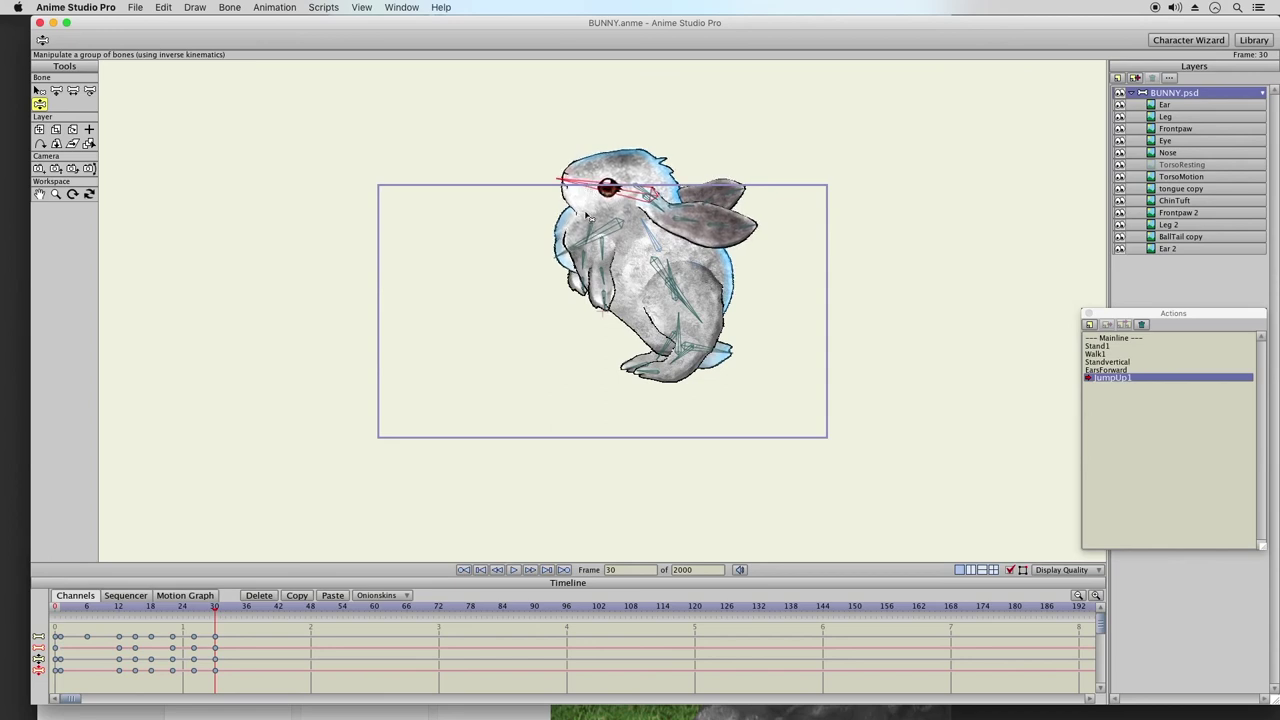
left_click_drag(560, 246, 546, 222)
left_click_drag(552, 218, 548, 213)
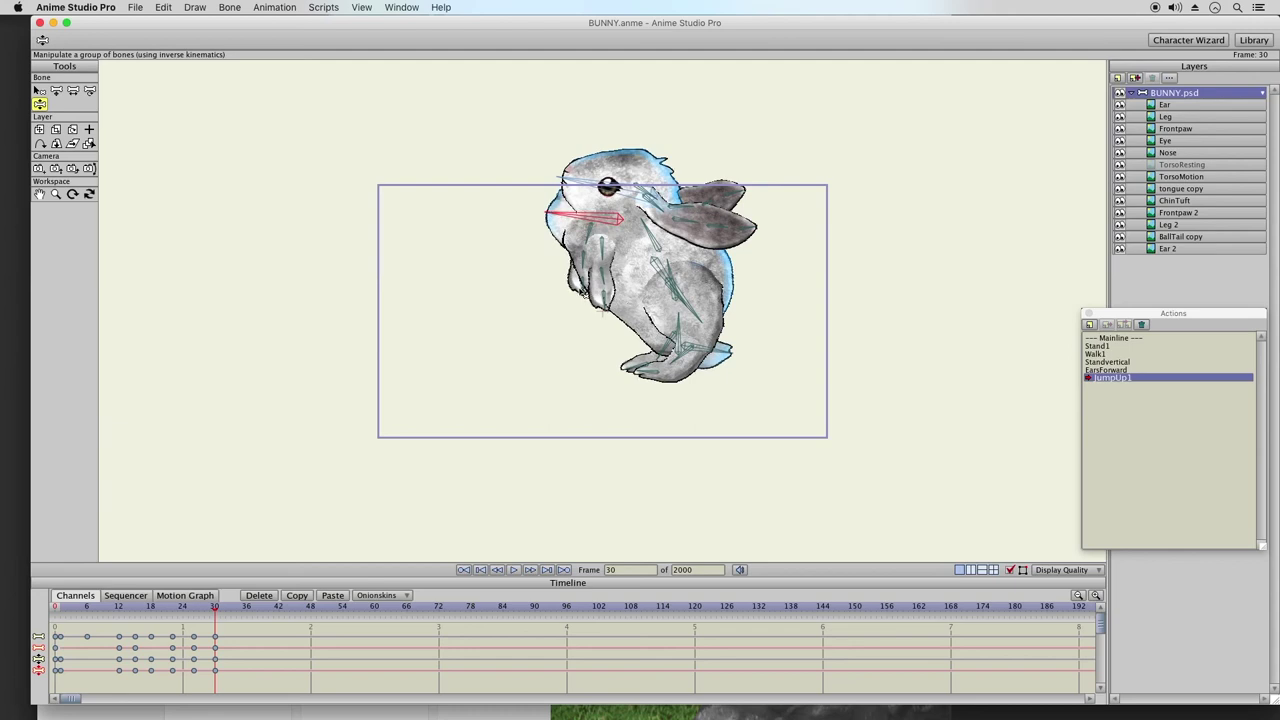
- At frame 30, reach the front paws forward and raise the tail slightly, reviewing the motion into the pose
left_click_drag(585, 292, 566, 349)
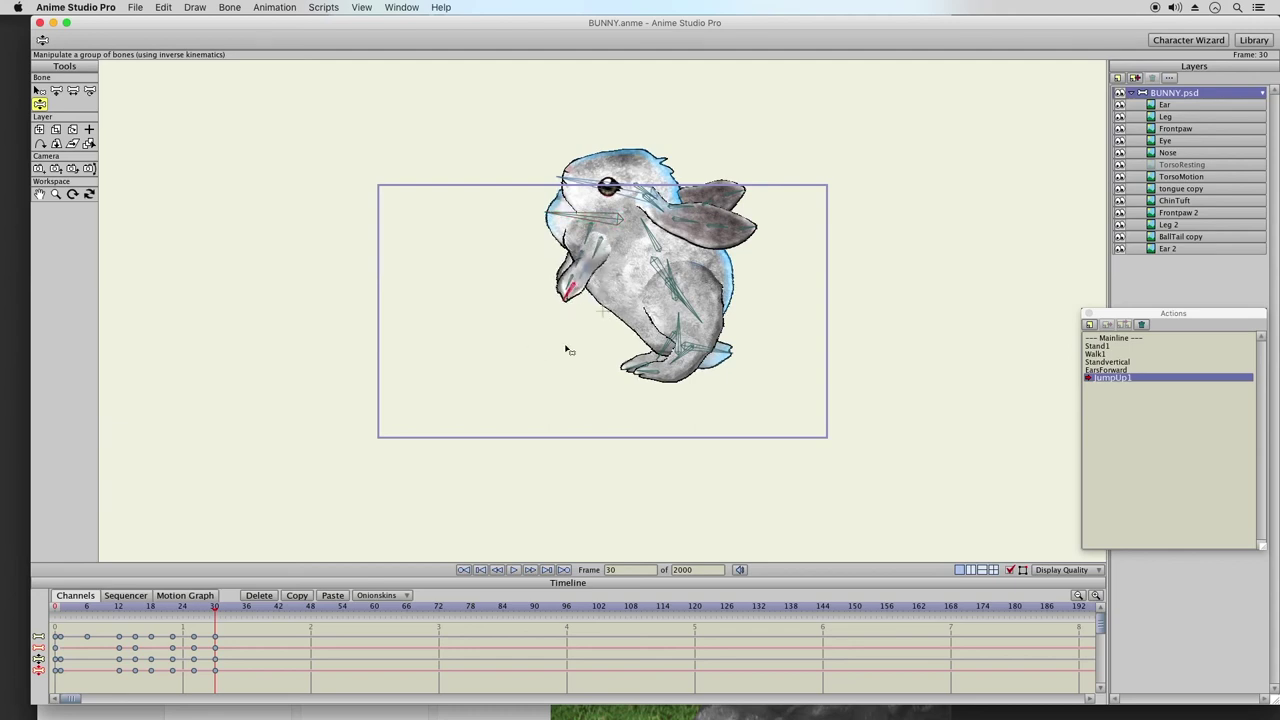
left_click(737, 340)
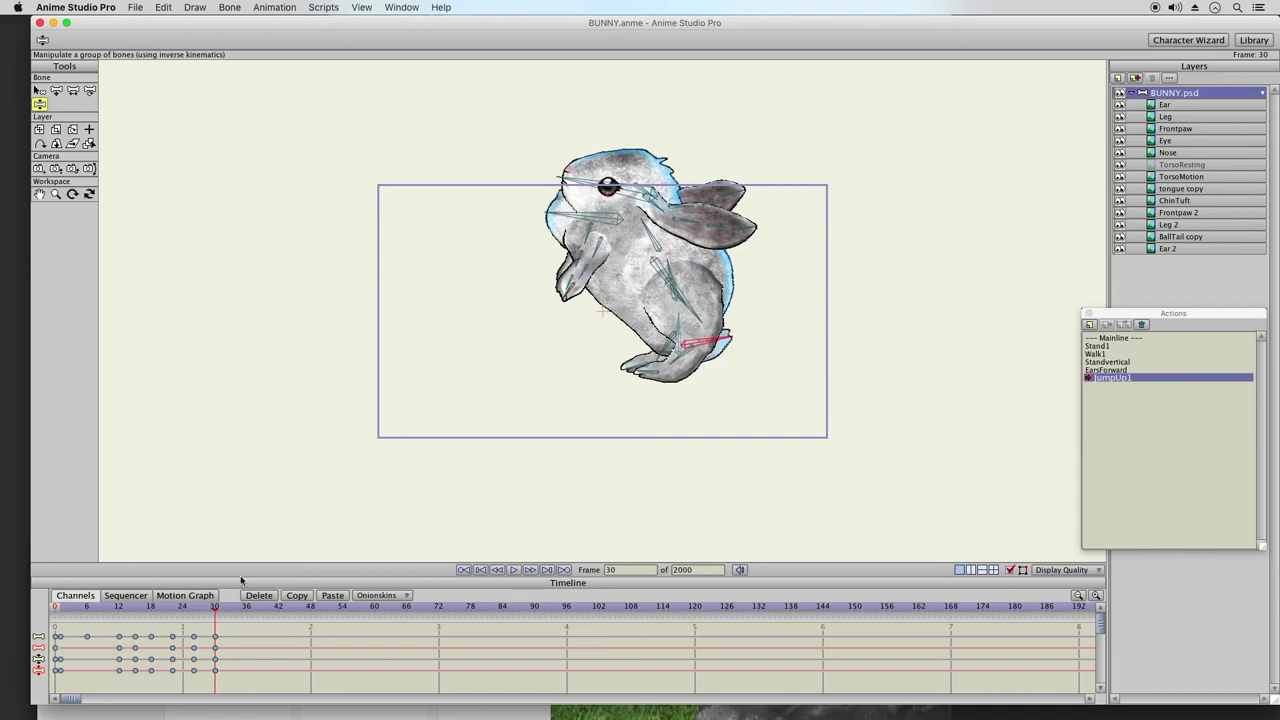
left_click(162, 608)
left_click_drag(176, 612, 215, 617)
- Copy all keyframes of the crouched frame 12 pose to frame 34 as the landing pose
left_click(239, 612)
left_click(120, 612)
left_click_drag(120, 612, 121, 620)
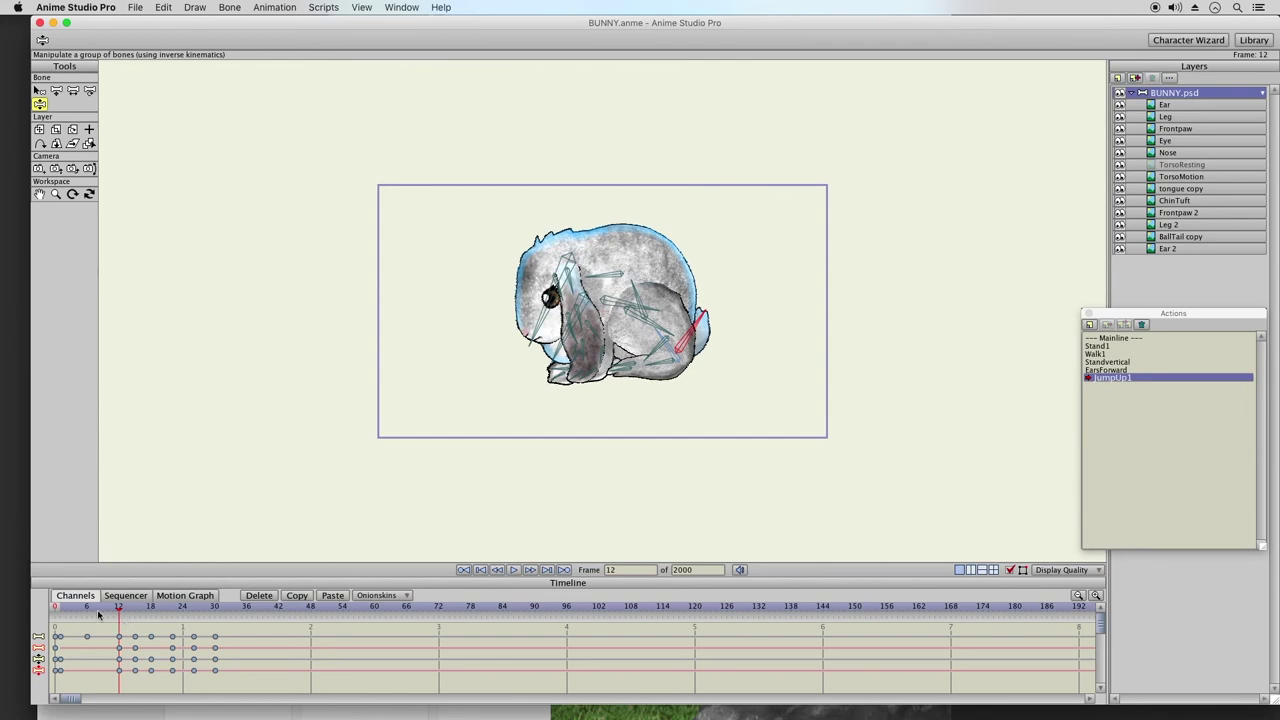
left_click(62, 614)
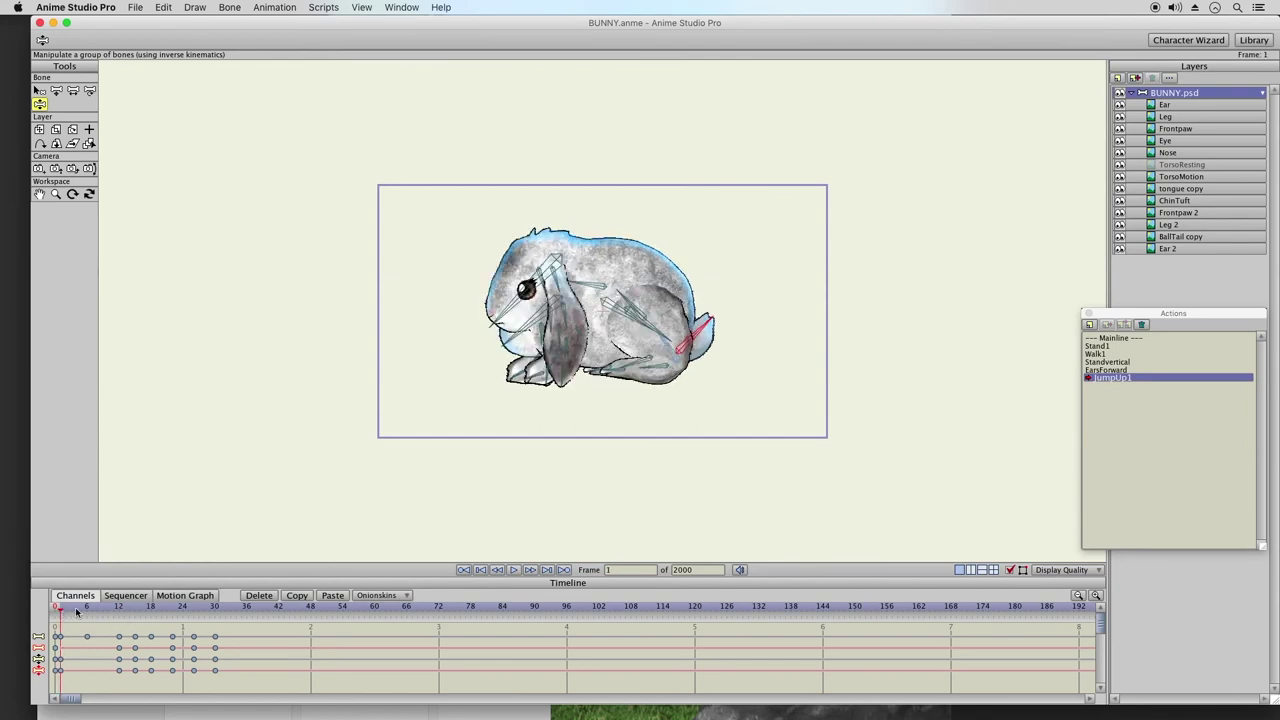
left_click_drag(112, 628, 120, 682)
left_click(236, 609)
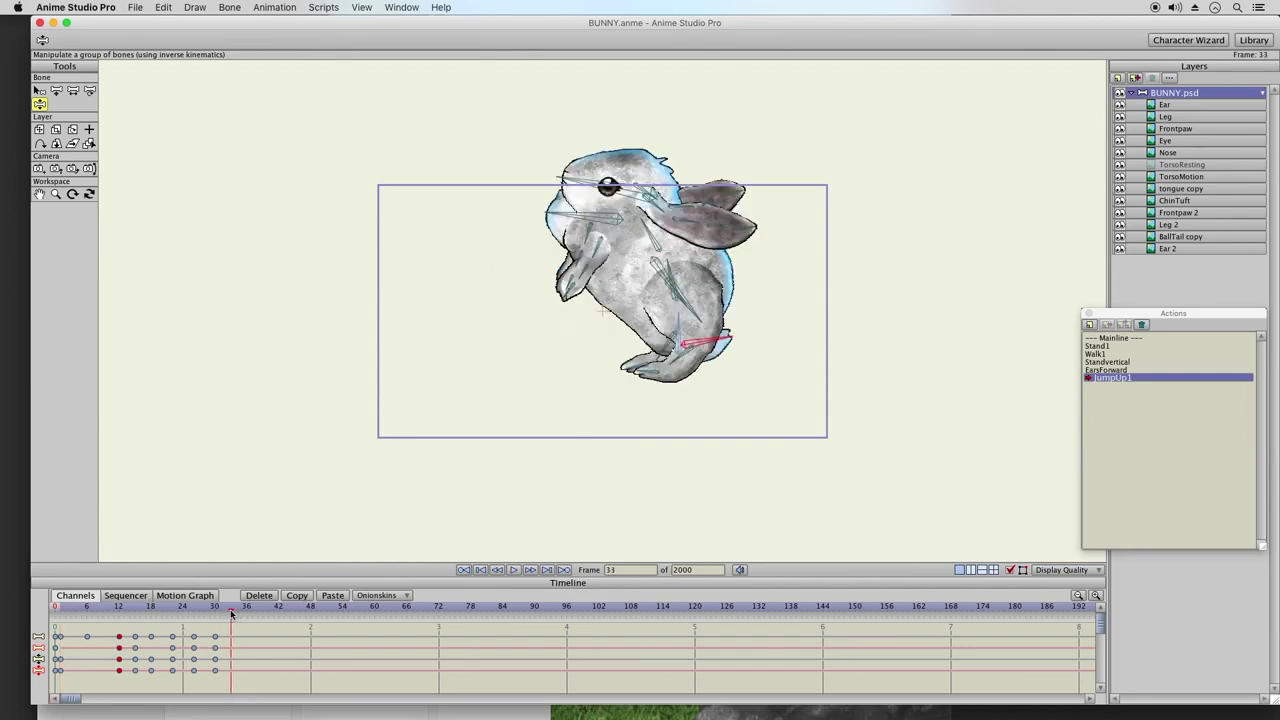
left_click(333, 595)
left_click_drag(244, 630, 237, 670)
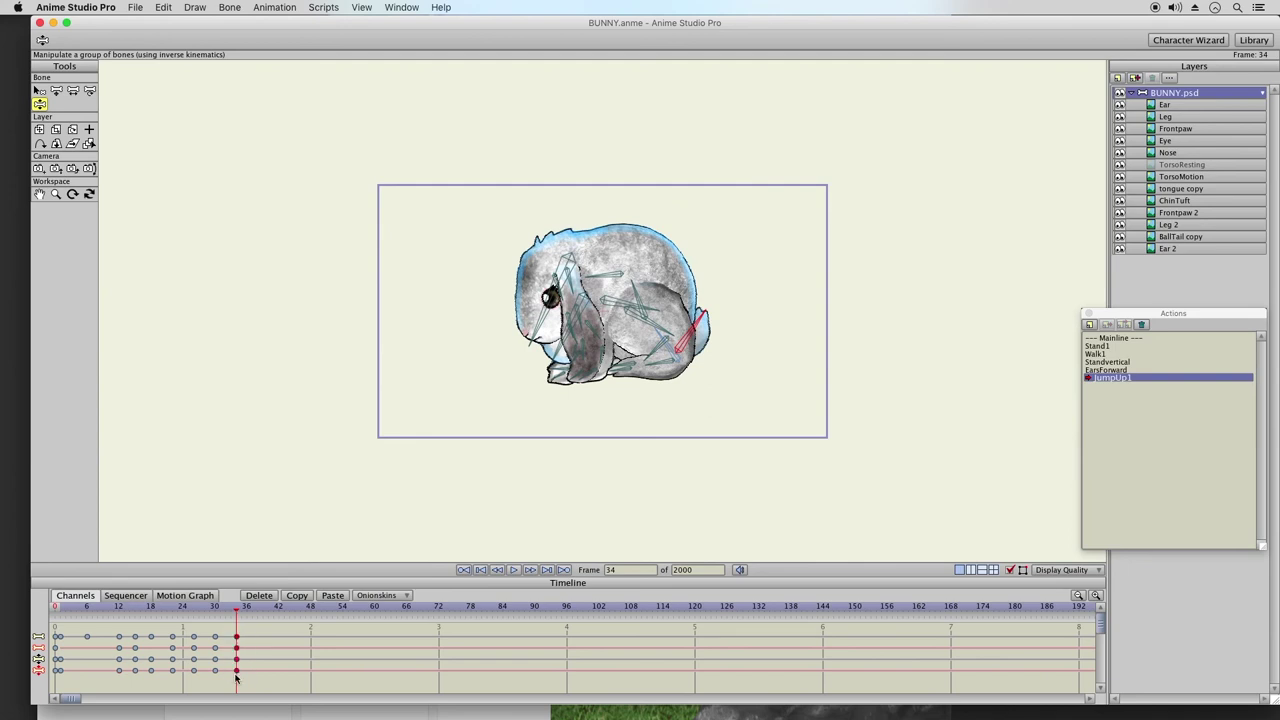
- Copy the resting pose keyframes from frame 1 to frame 48 and review the motion up to frame 38
left_click(311, 608)
left_click_drag(72, 626, 60, 692)
left_click(298, 596)
left_click(332, 595)
left_click_drag(146, 607, 256, 620)
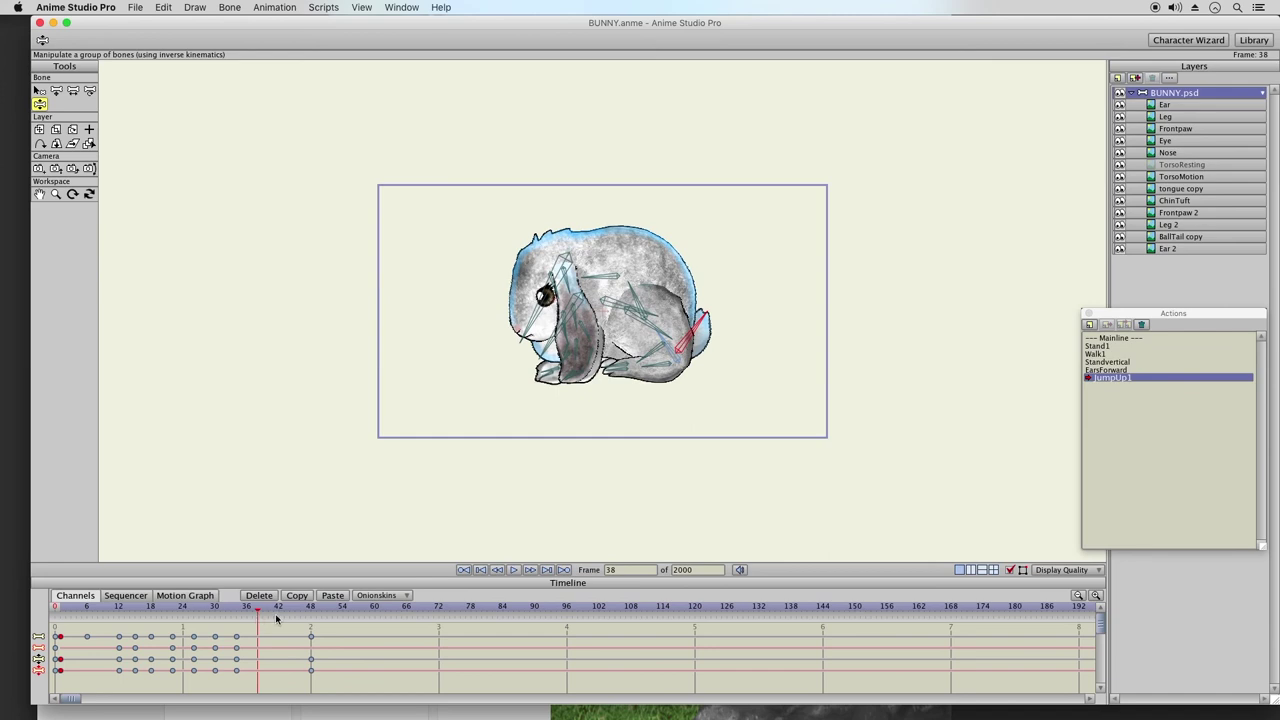
- Swing the ear forward at frame 38 and check the preceding motion
left_click(572, 357)
left_click_drag(572, 357, 561, 384)
left_click(231, 610)
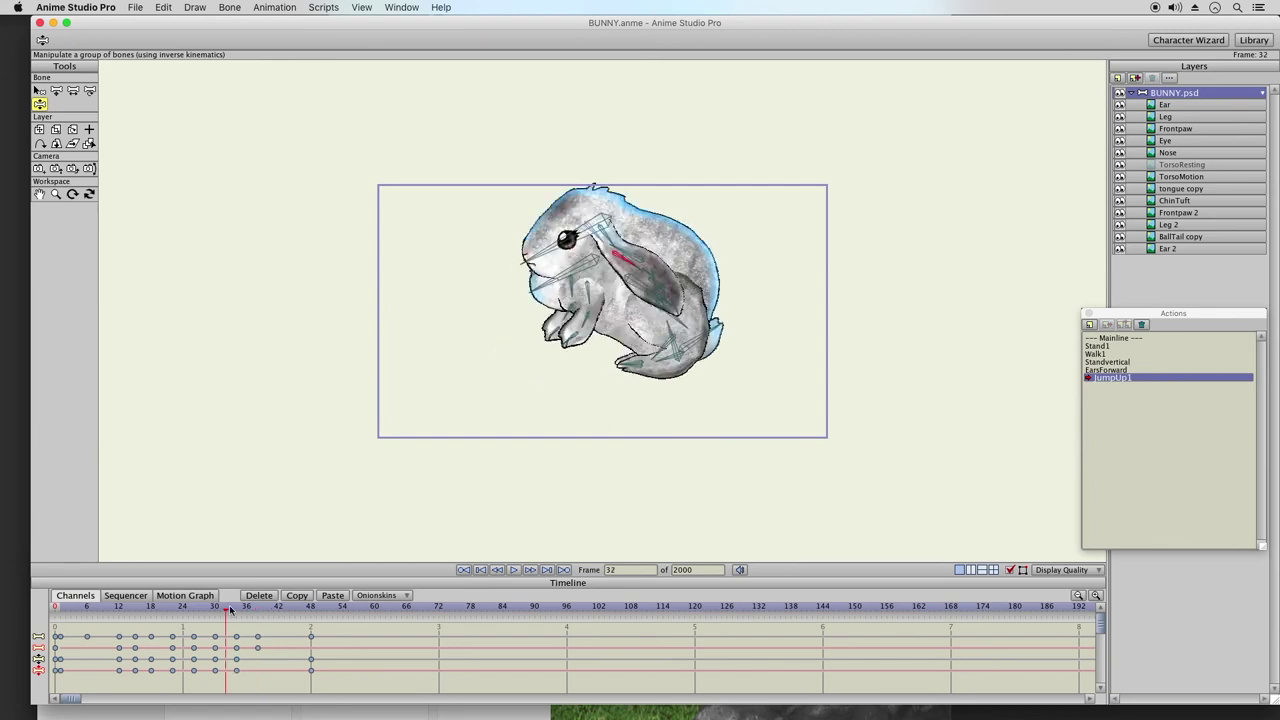
- At frame 42, swing the ear back to hang behind the front paws and review the motion toward frame 48
left_click_drag(249, 610, 279, 610)
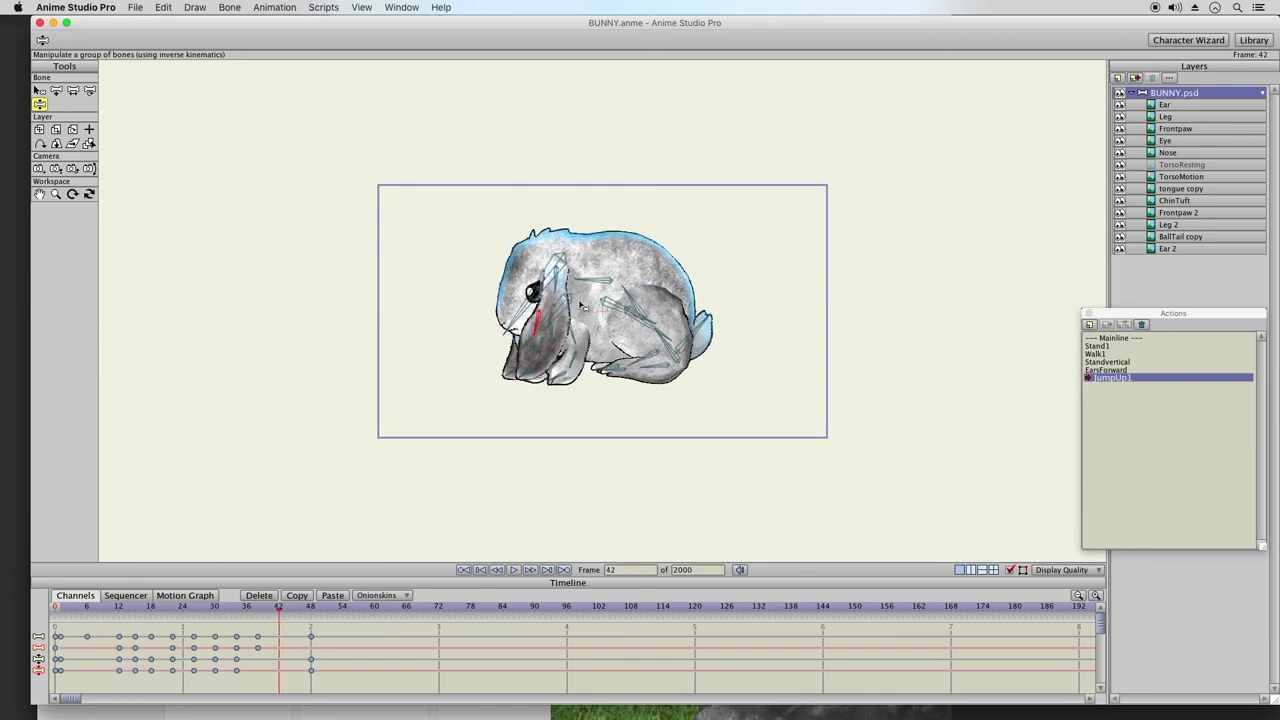
left_click_drag(556, 289, 543, 396)
left_click(536, 378)
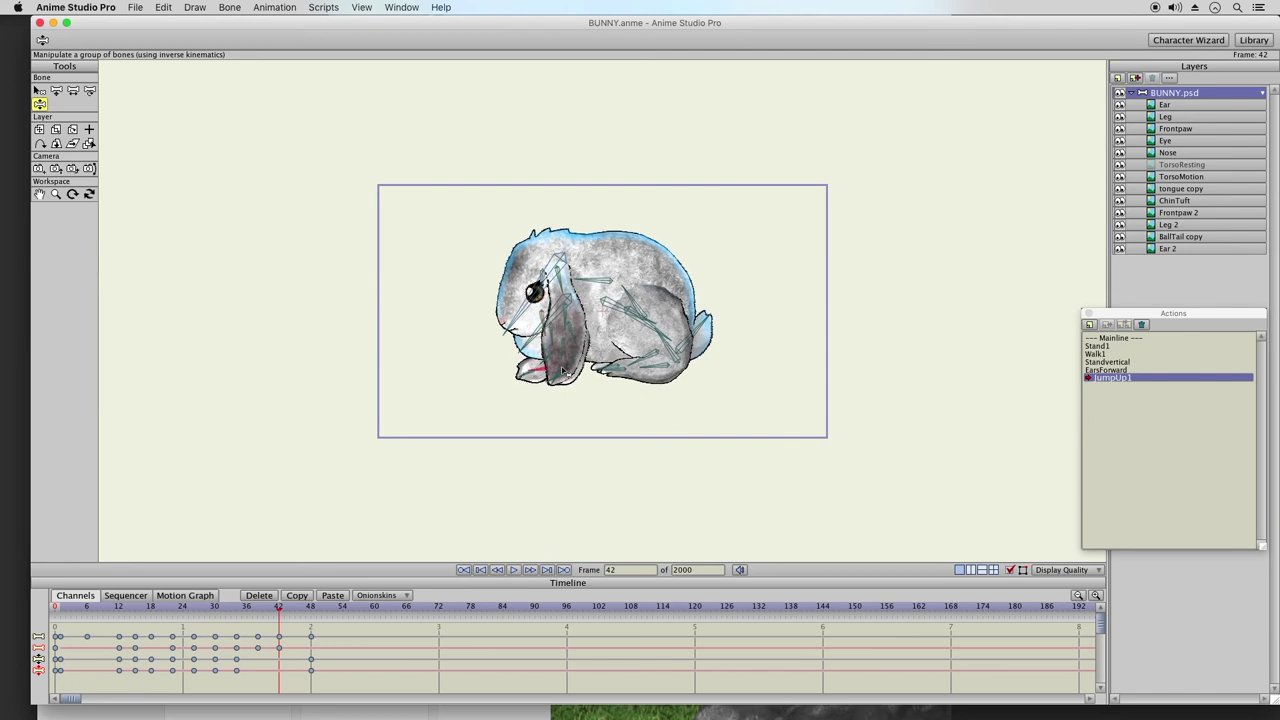
left_click_drag(247, 610, 307, 617)
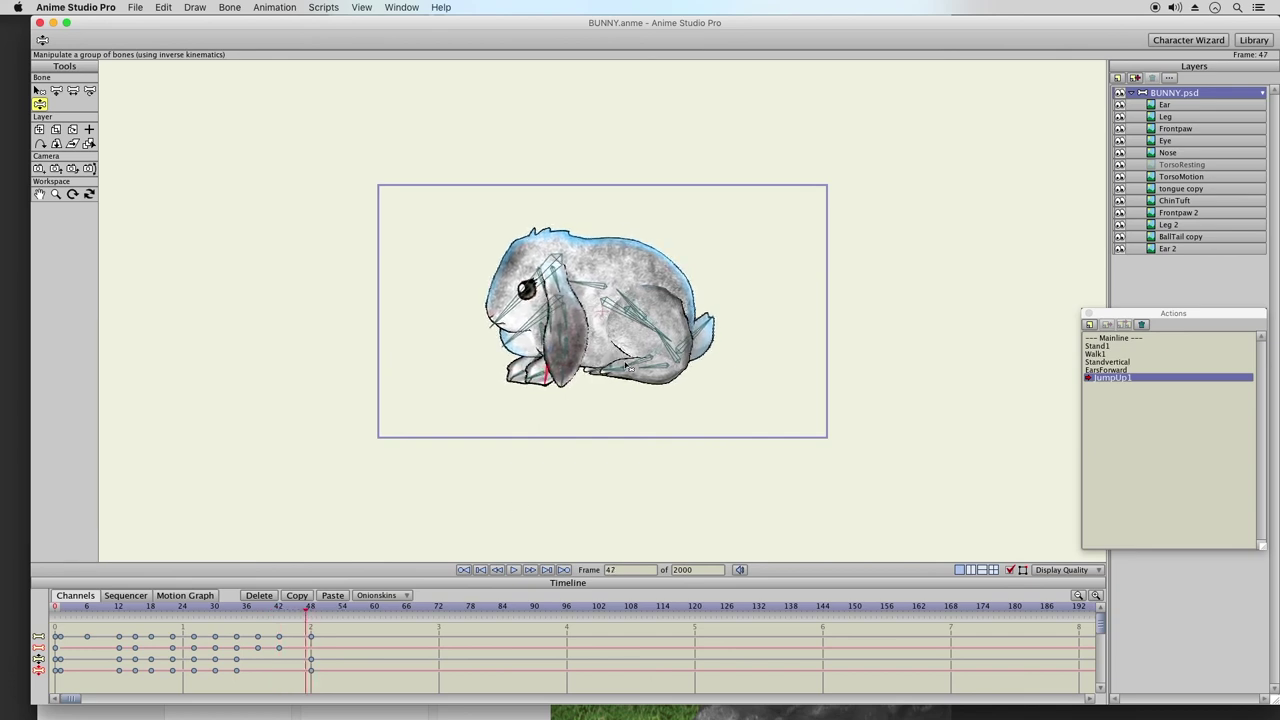
- At frame 48, swing the ear slightly forward to its final resting position, reviewing the motion from frame 42
left_click(313, 612)
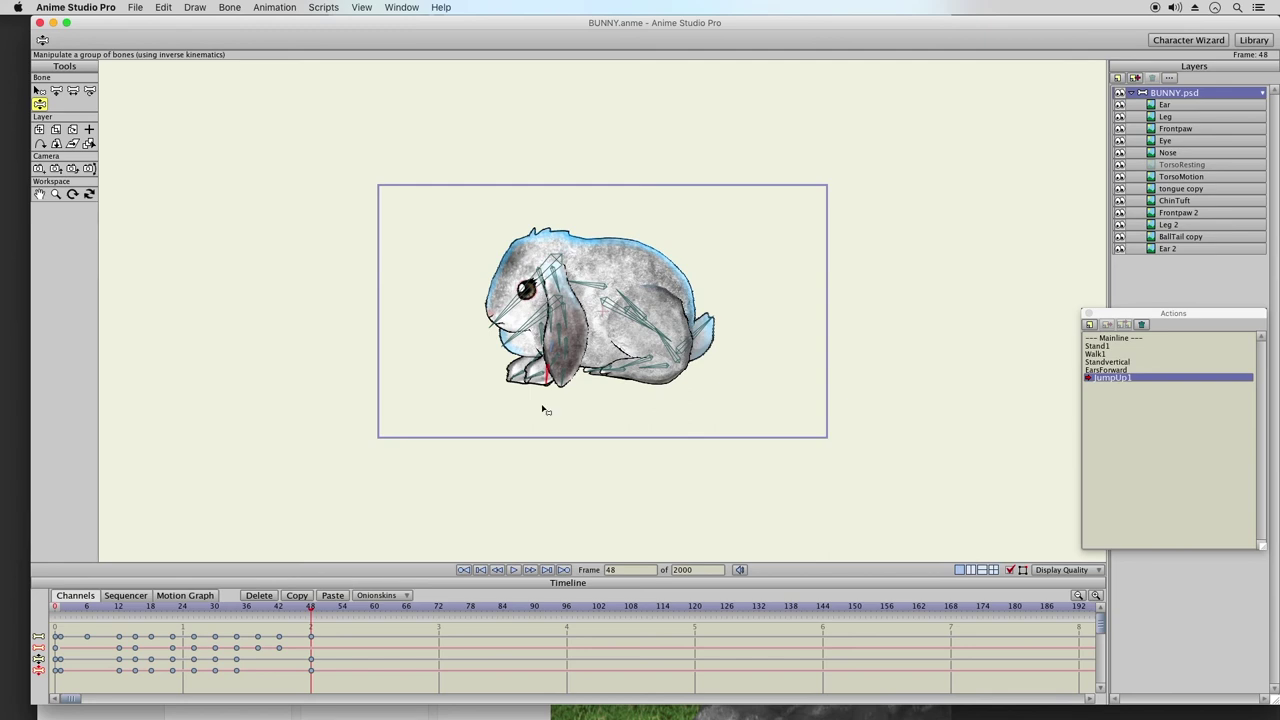
left_click_drag(550, 380, 560, 400)
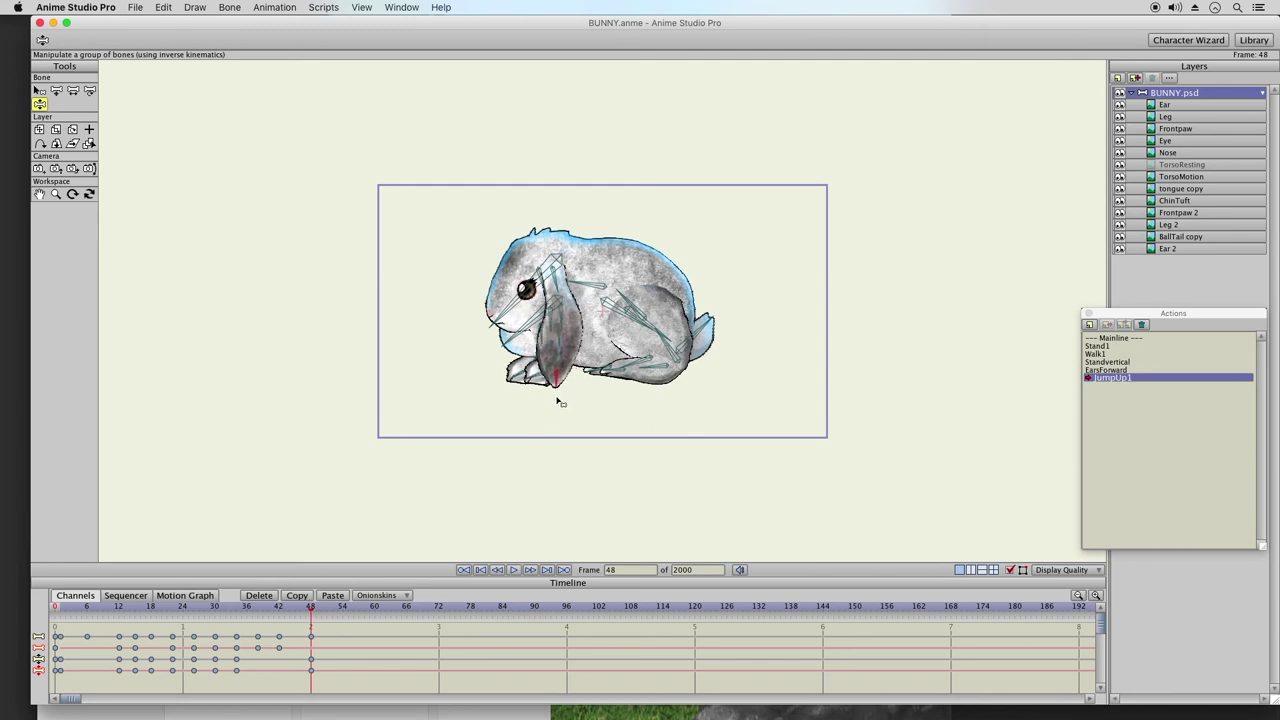
left_click_drag(276, 607, 311, 607)
left_click_drag(285, 608, 312, 617)
left_click_drag(562, 392, 548, 388)
left_click_drag(280, 609, 311, 612)
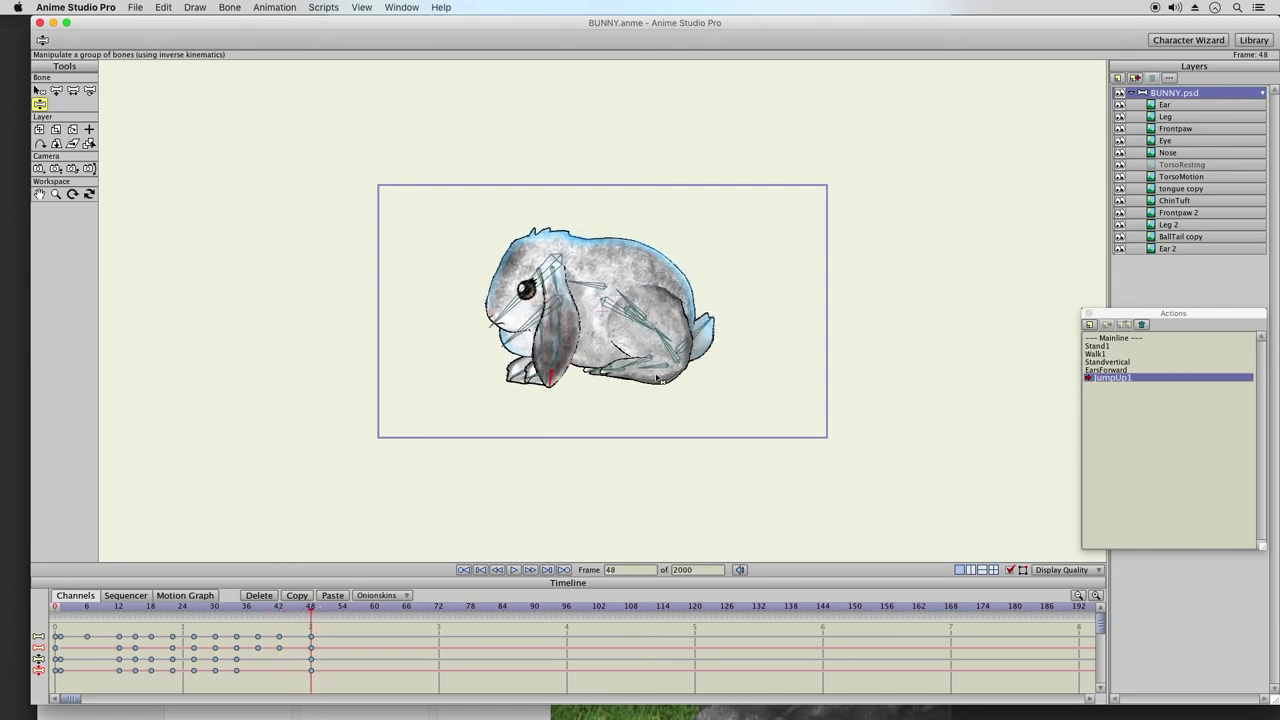
- Review the complete jump through frame 48 with the bones hidden, and show them again
left_click(1010, 570)
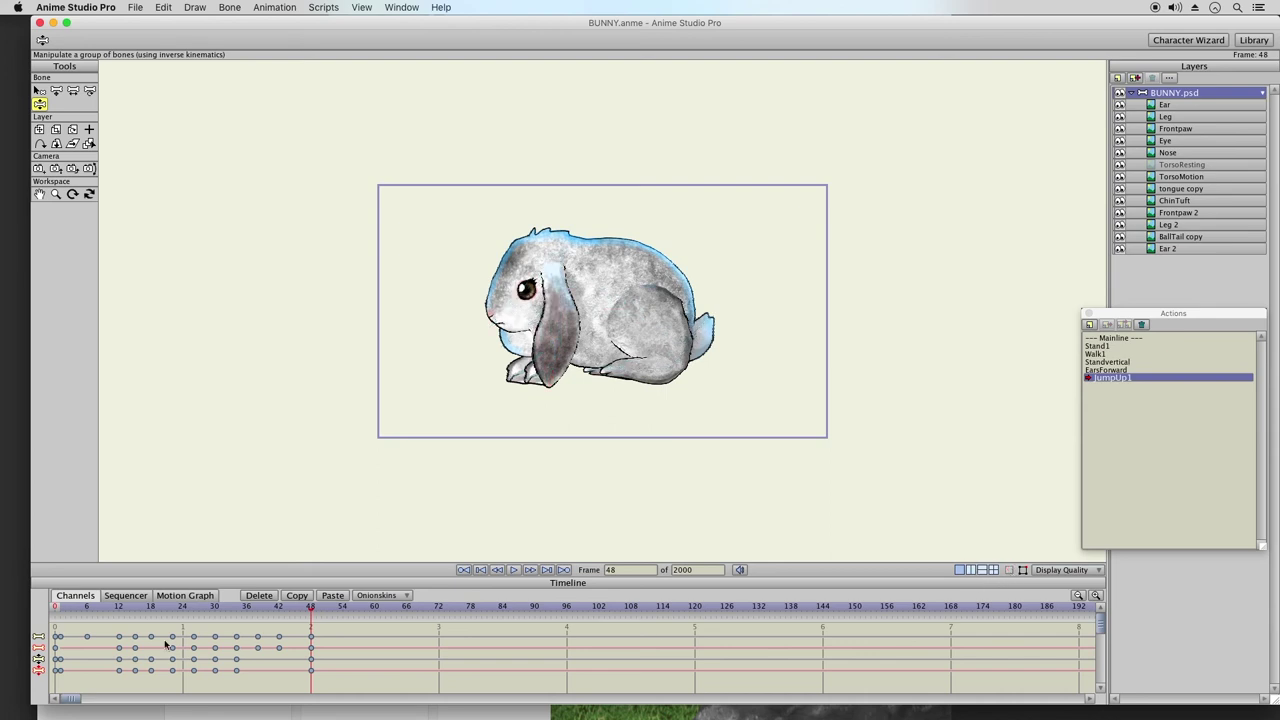
left_click_drag(107, 612, 311, 624)
left_click_drag(234, 613, 311, 614)
left_click(1009, 569)
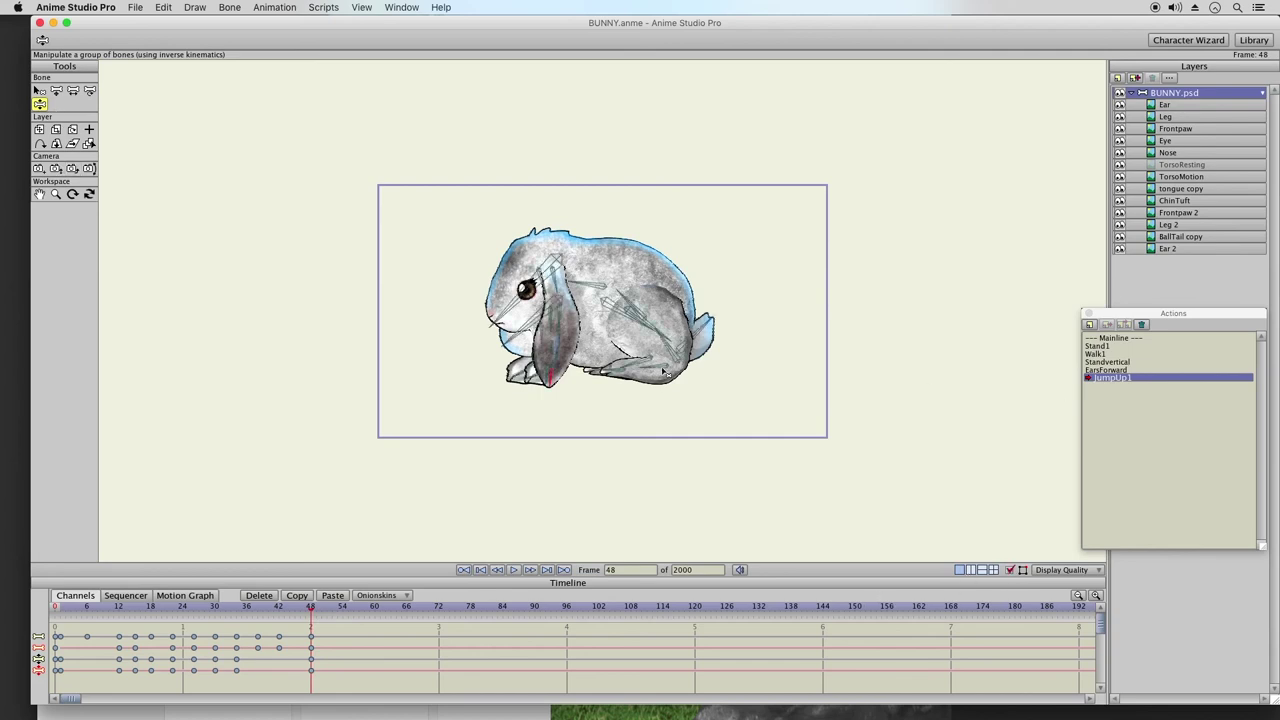
- Adjust the hind leg and foot near the end of JumpUp1, check the motion to frame 48, and hide the bones
left_click_drag(665, 370, 651, 365)
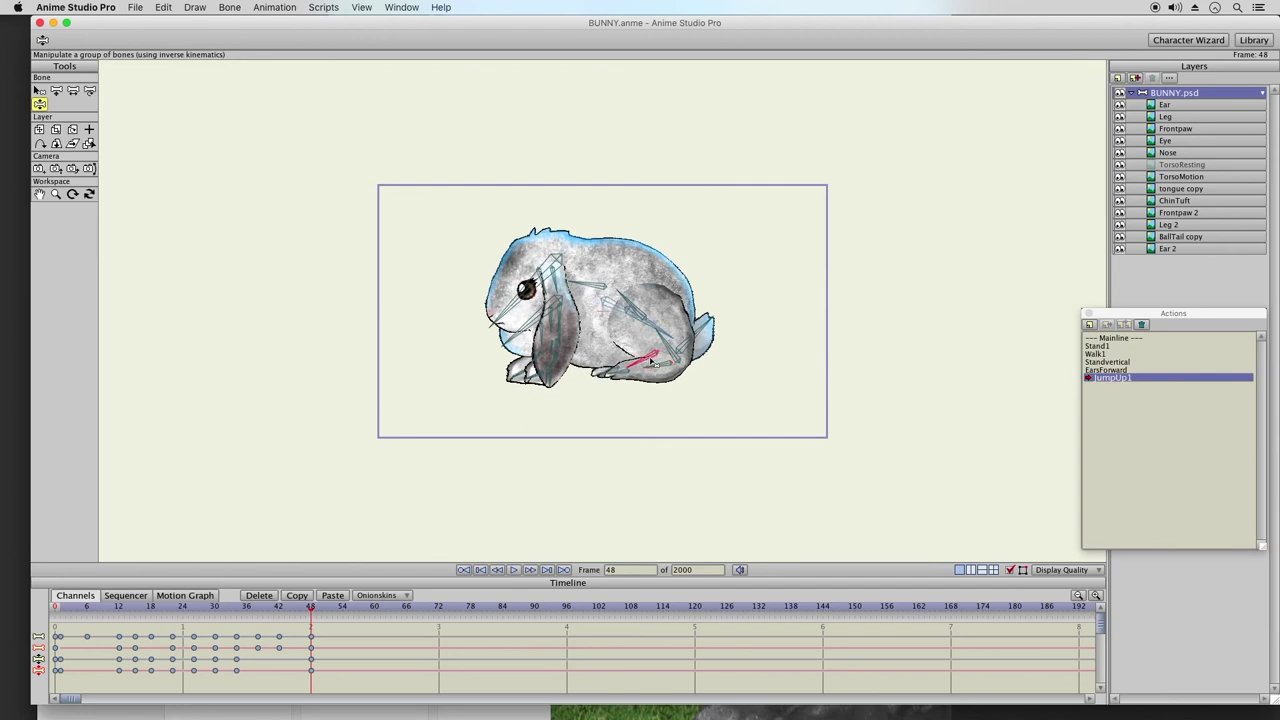
left_click(237, 608)
mouse_move(257, 610)
left_mouse_down()
mouse_move(311, 614)
mouse_move(280, 616)
left_mouse_up()
left_click_drag(622, 377, 594, 369)
left_click_drag(245, 608, 312, 618)
left_click(1011, 570)
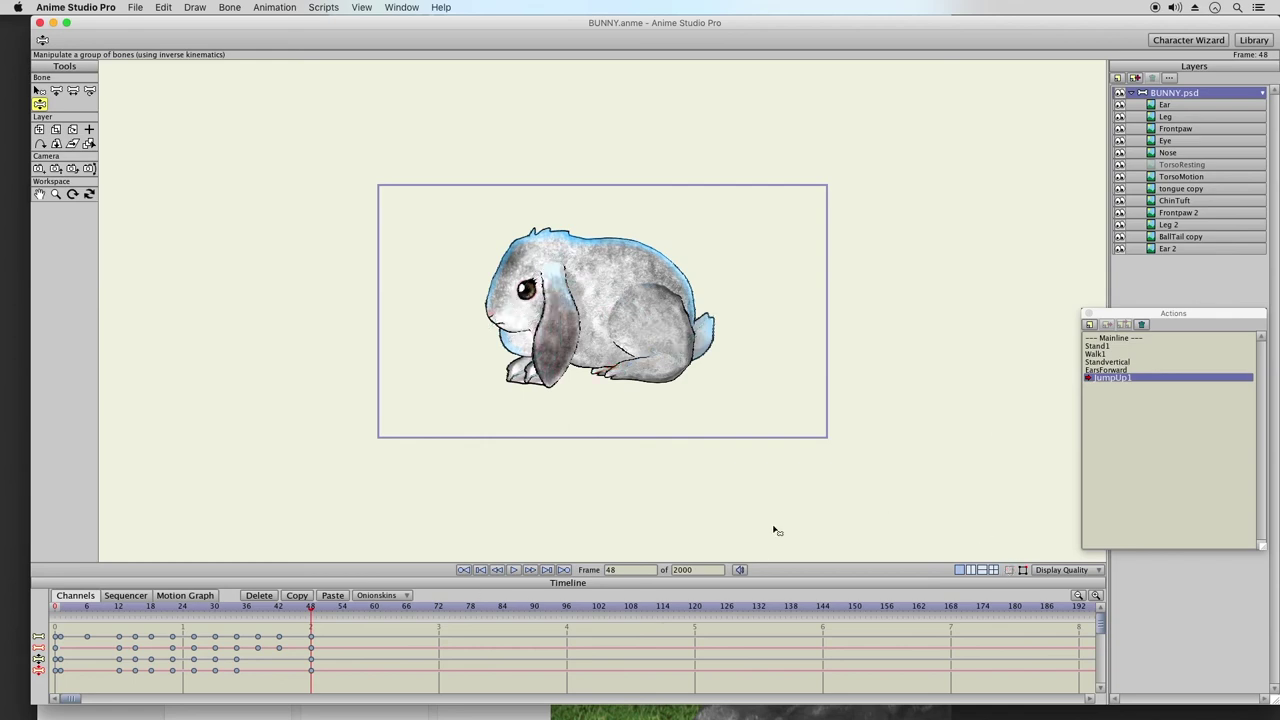
- Look through the bunny's stored actions, from Stand1 to JumpUp1, and the Mainline entry
left_click(1113, 346)
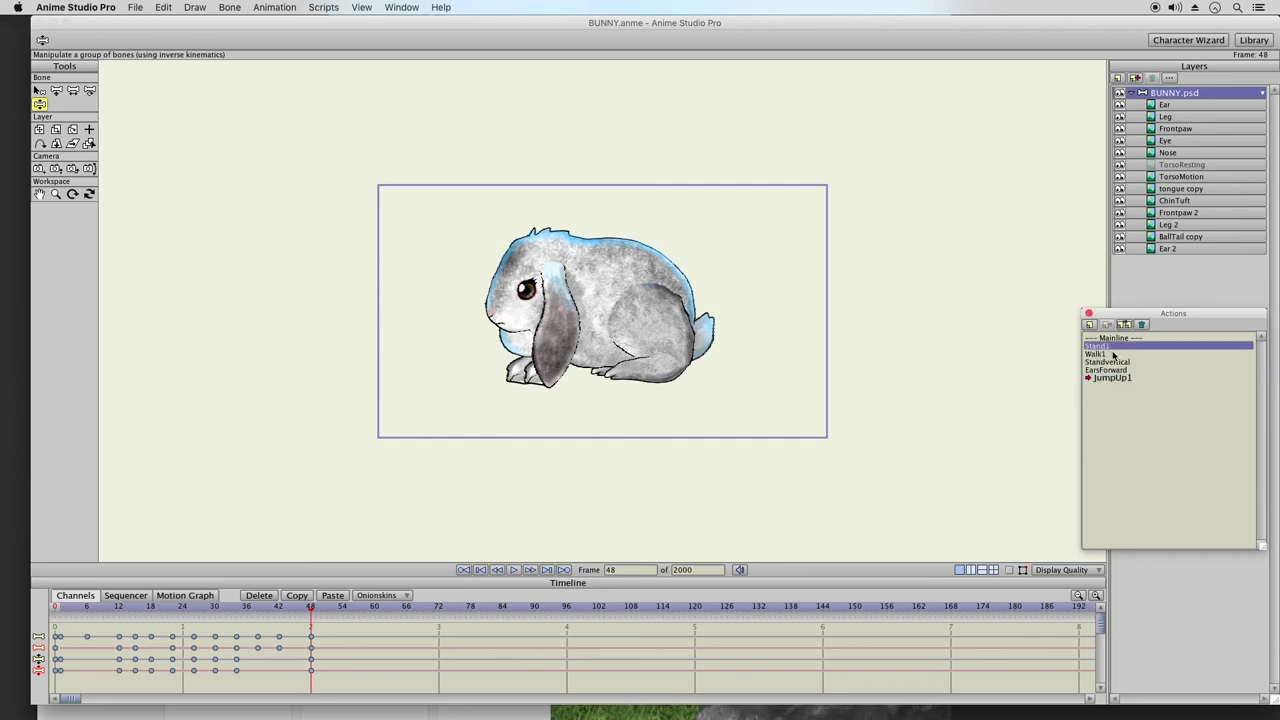
left_click(1116, 355)
left_click(1143, 361)
left_click(1139, 371)
left_click(1137, 377)
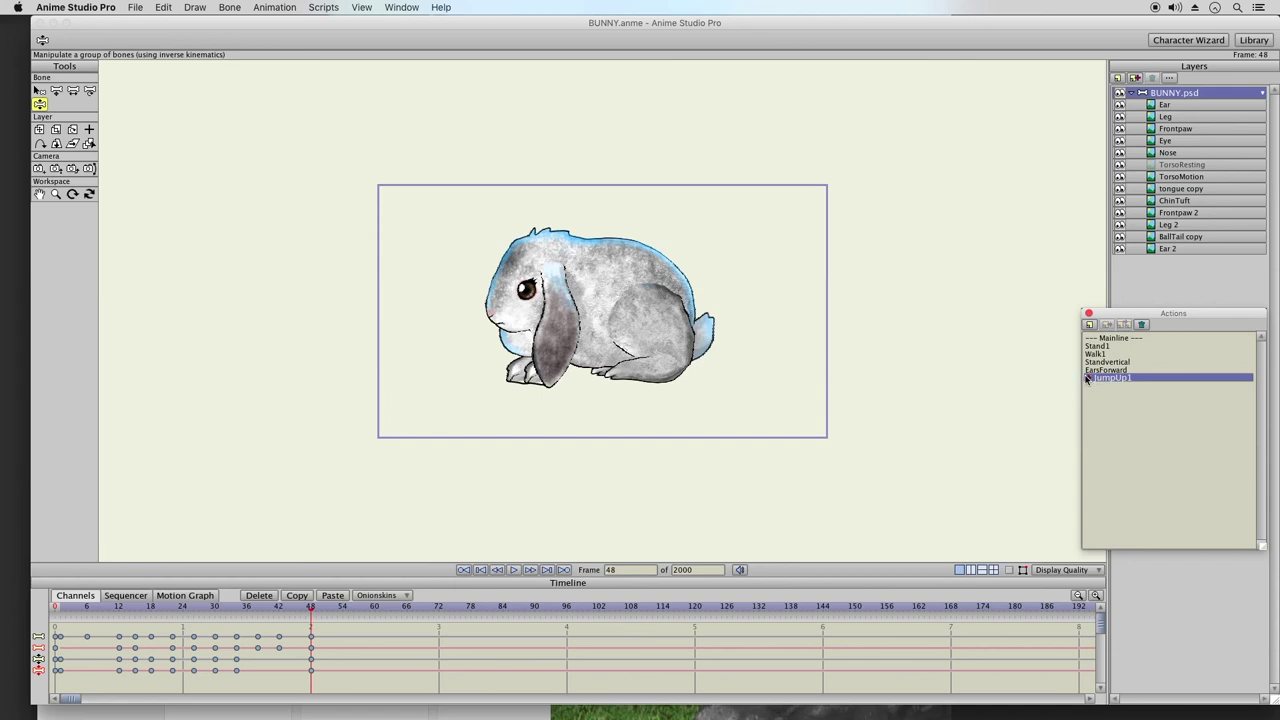
left_click(1124, 339)
left_click(1110, 346)
left_click(1117, 339)
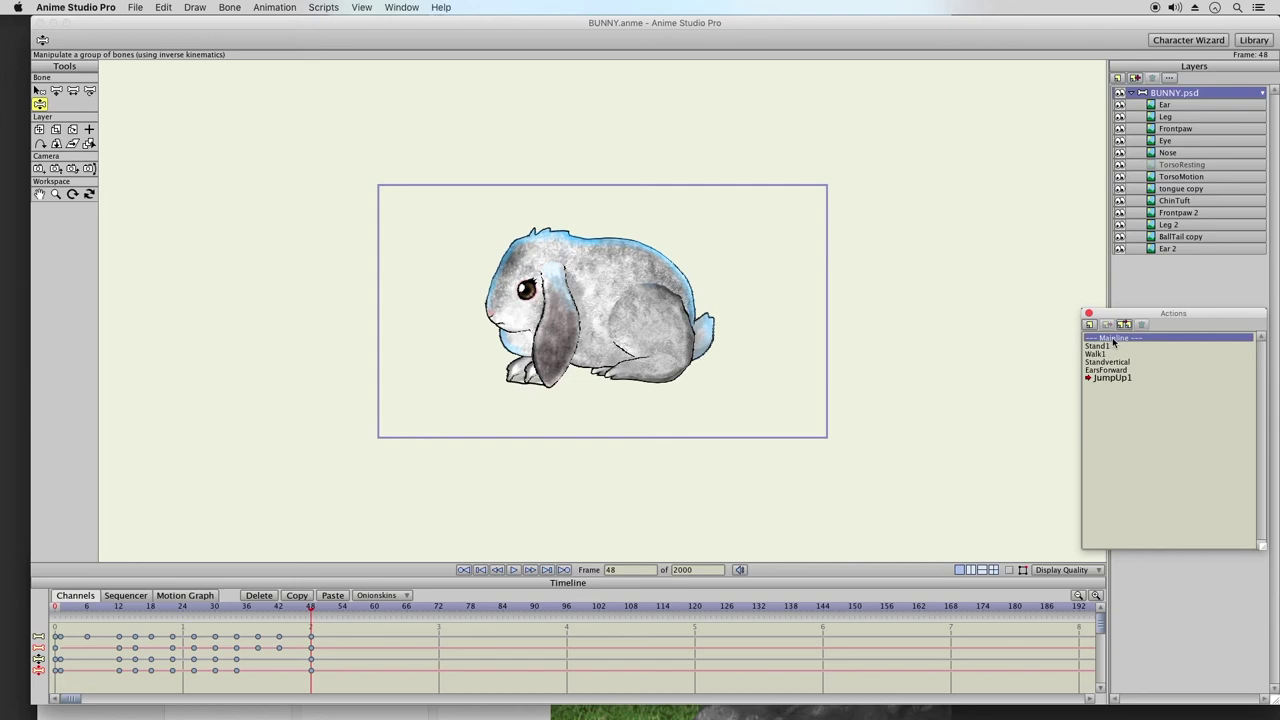
- Switch from the JumpUp1 action back to the Mainline and save the project
double_click(1117, 340)
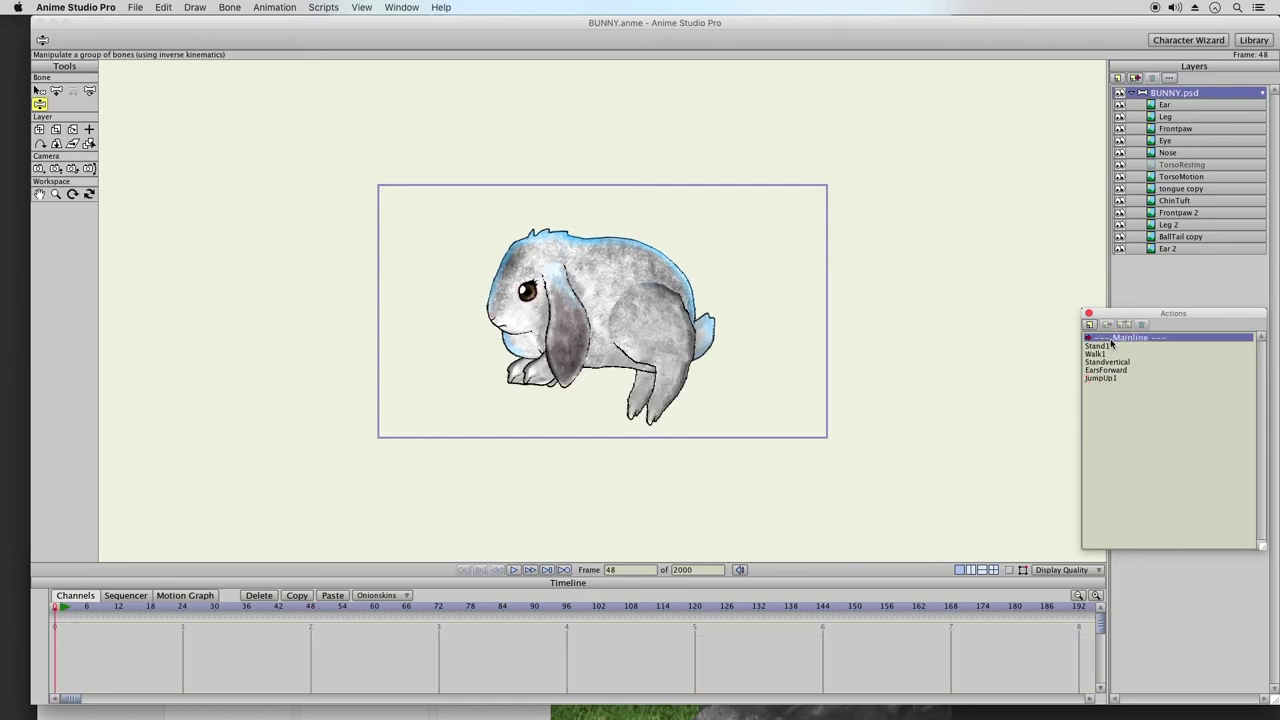
left_click(135, 7)
left_click(147, 102)
- Insert a copy of the Stand1 action into the Mainline at frame 1
left_click(62, 607)
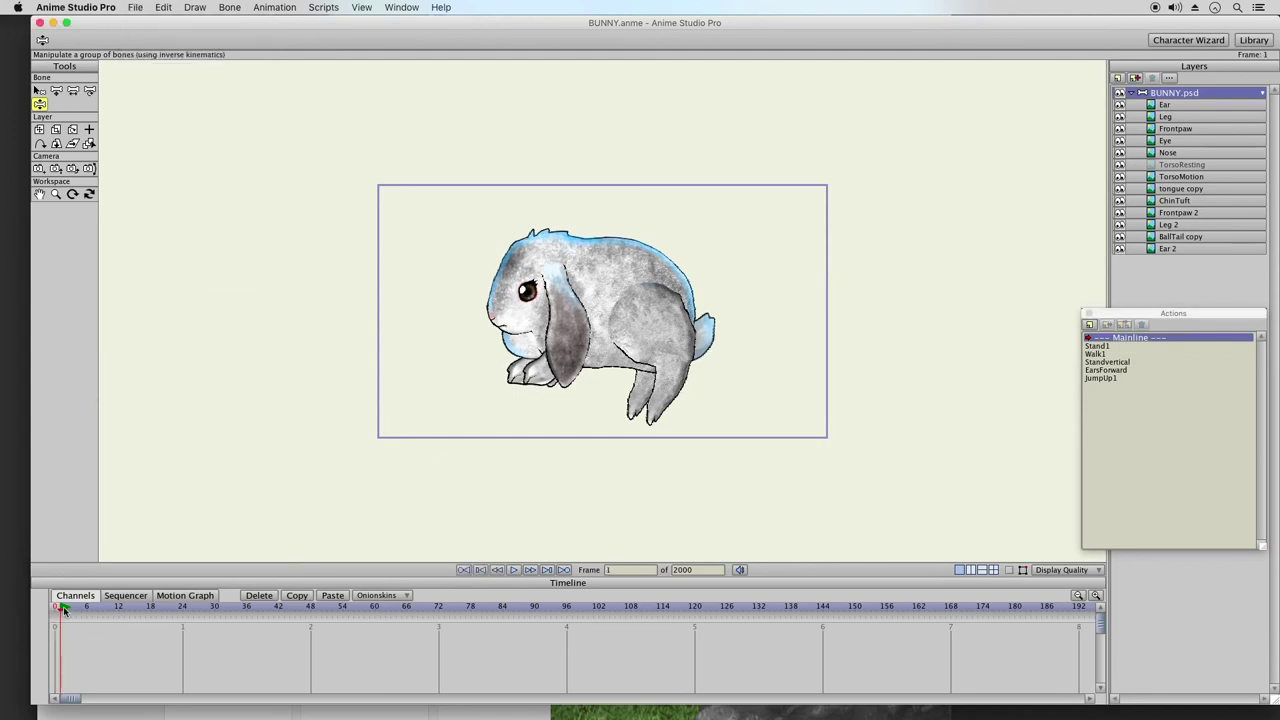
left_click(1113, 346)
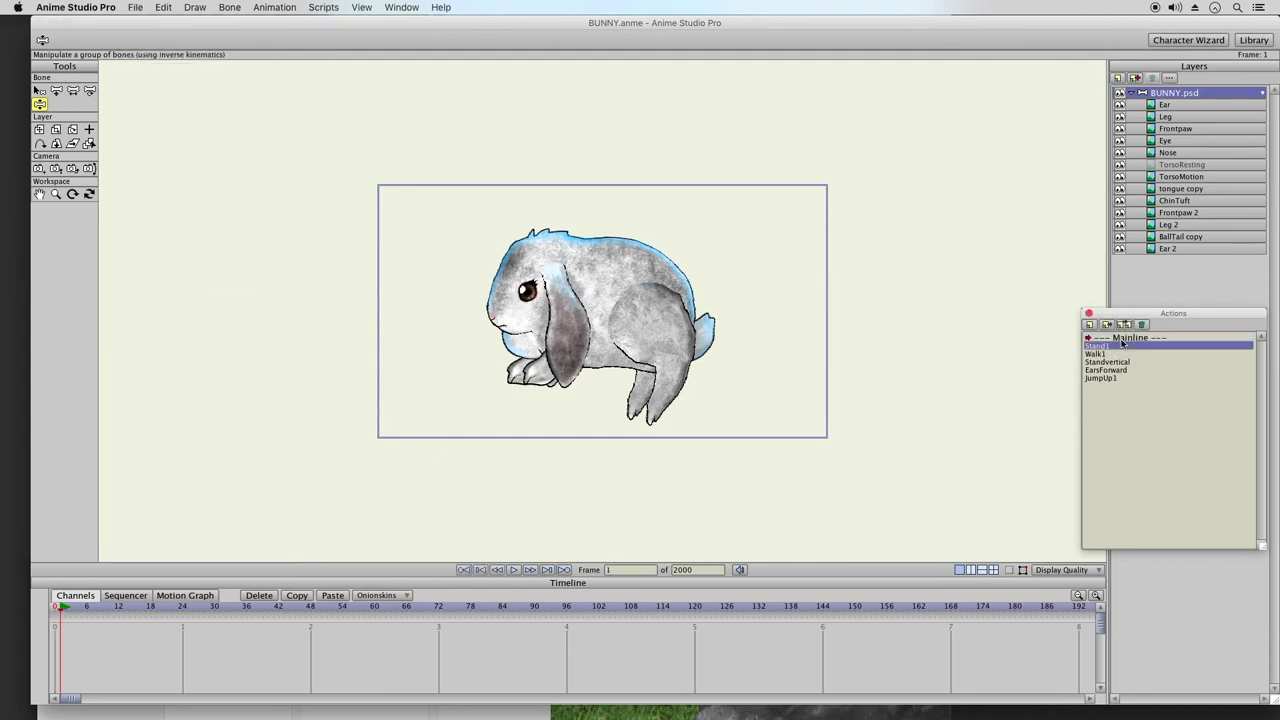
double_click(1113, 346)
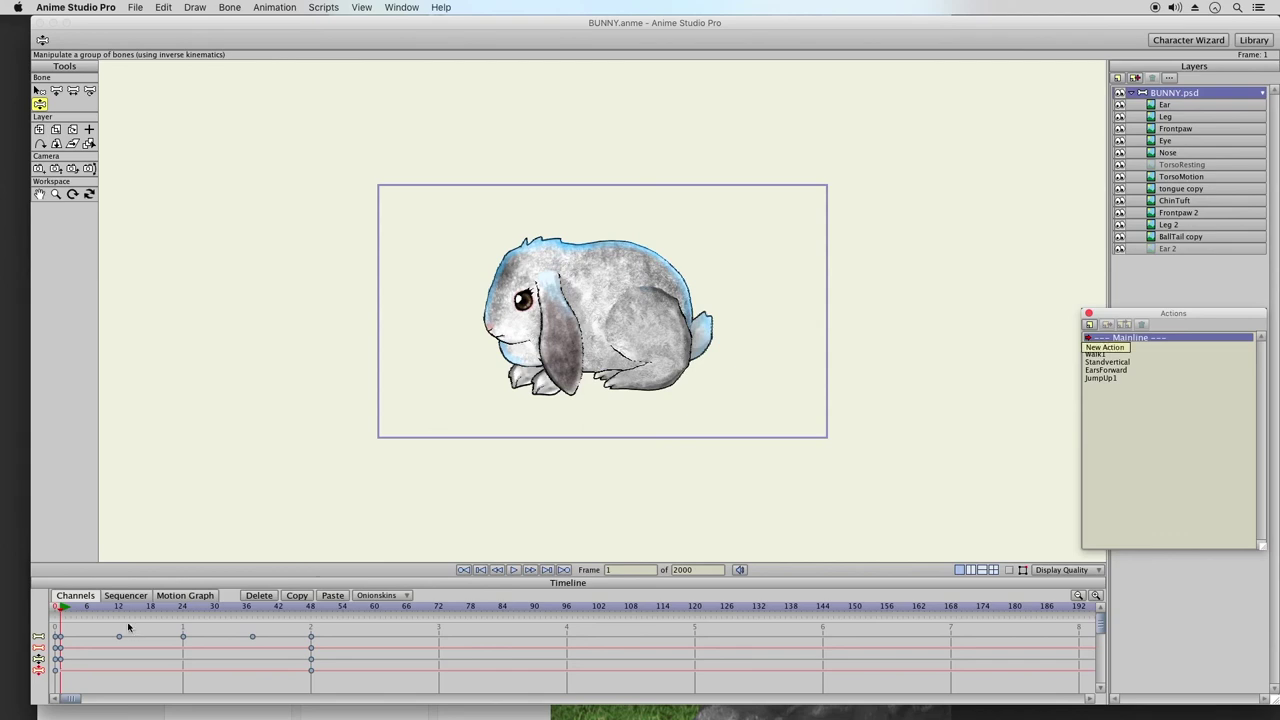
- Insert a copy of the Standvertical action at frame 53 and delete the extra keyframes at frame 52
left_click_drag(70, 608, 339, 615)
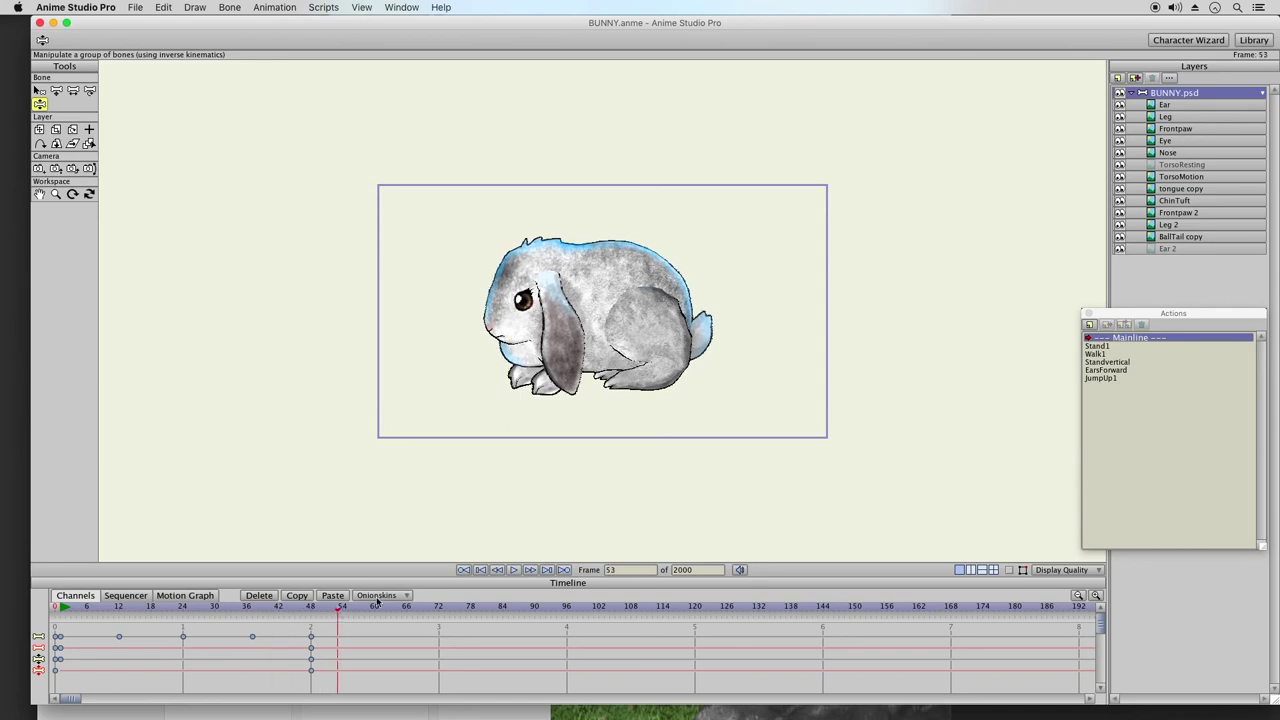
left_click(1116, 354)
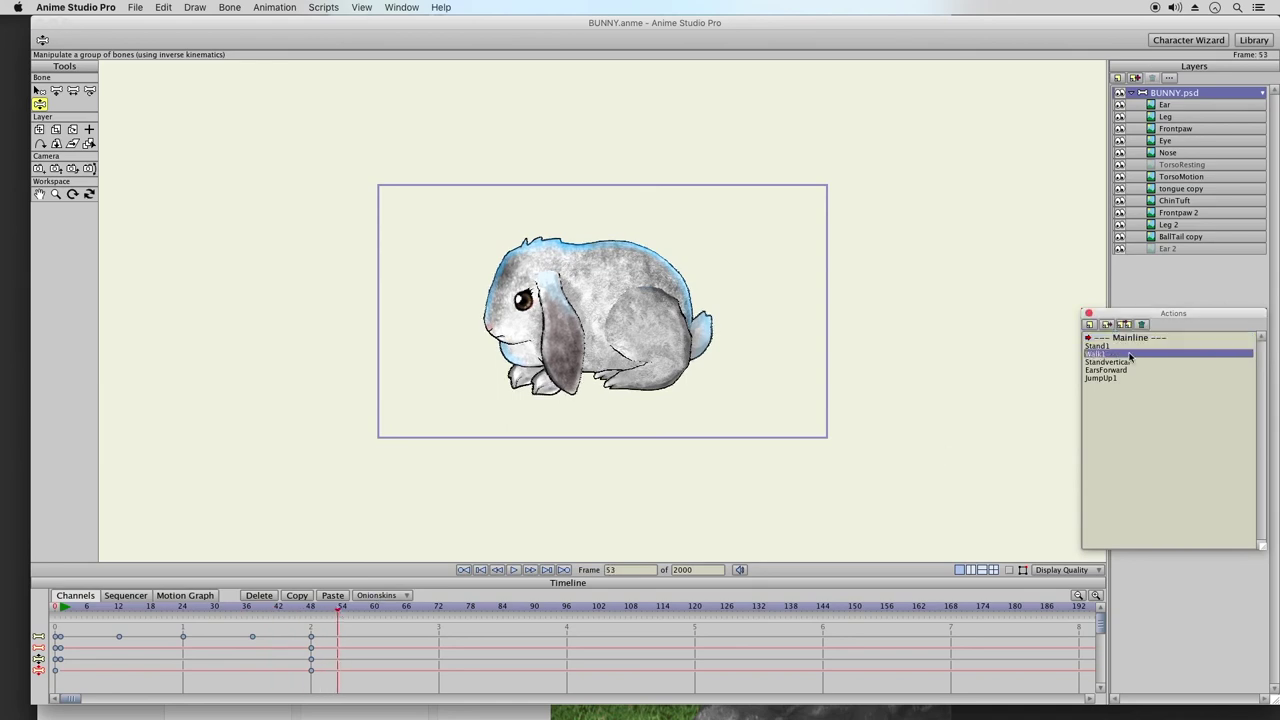
left_click(1137, 362)
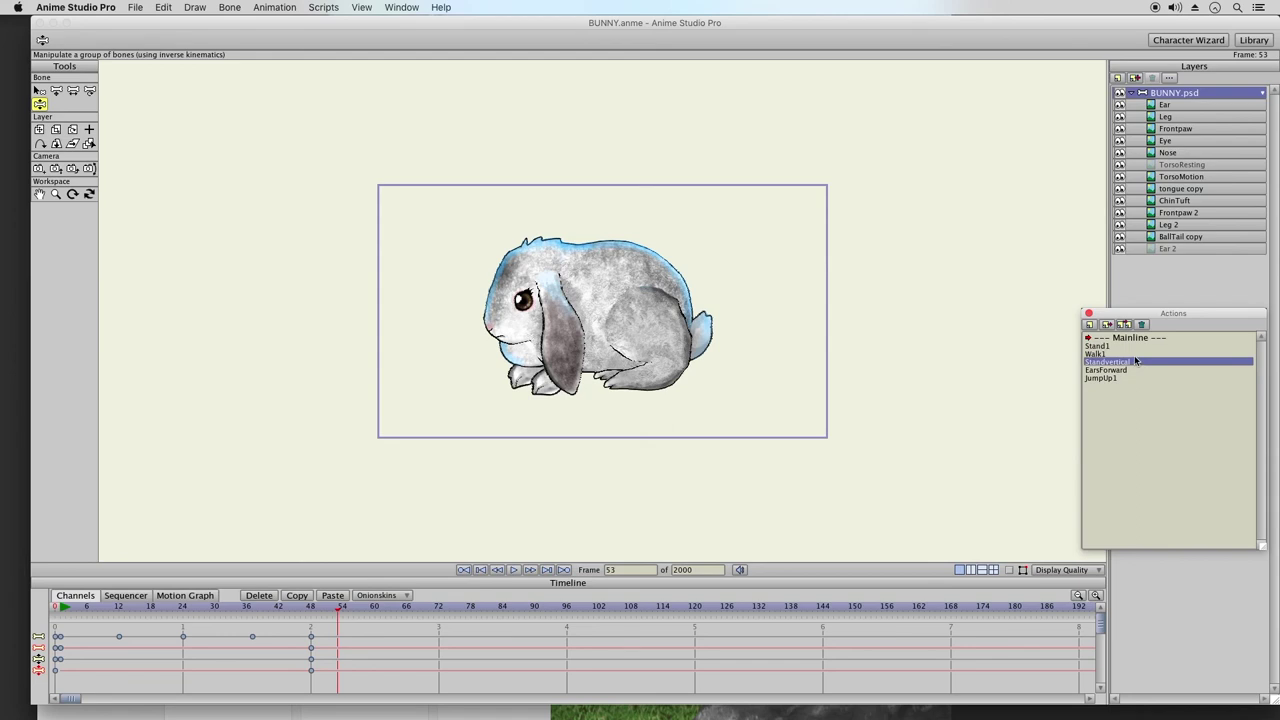
left_click(1124, 324)
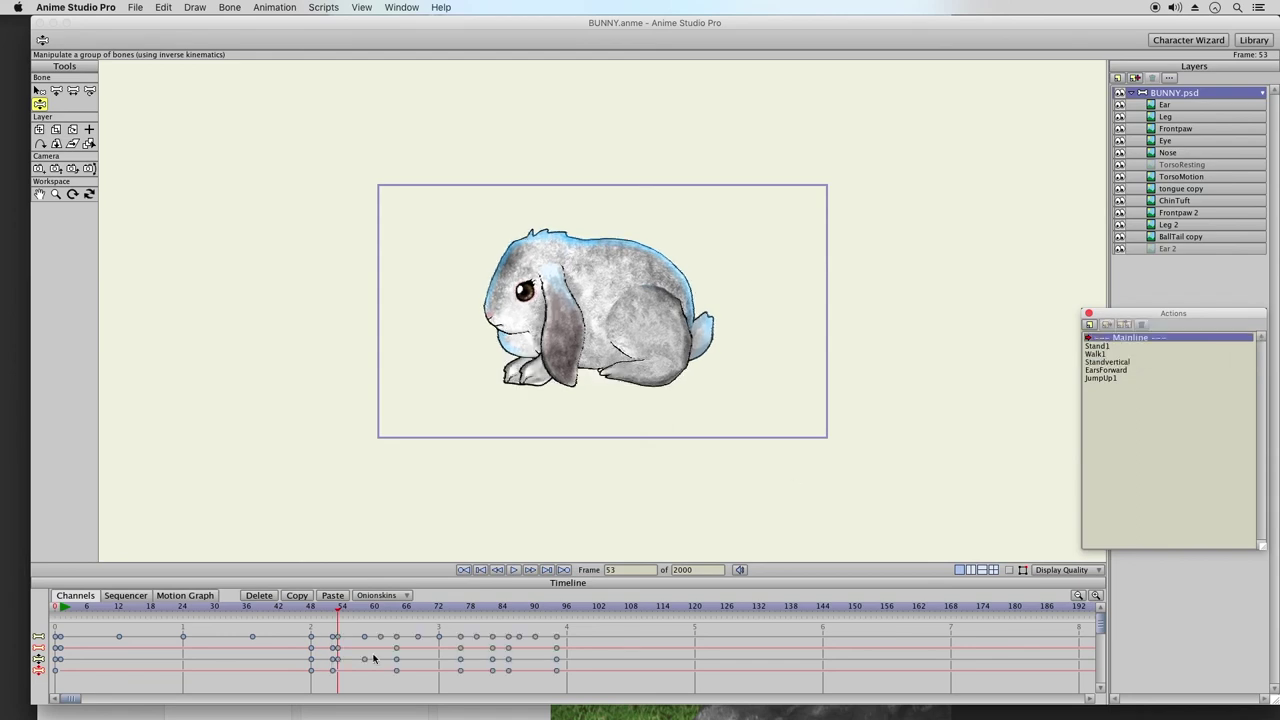
left_click_drag(325, 634, 344, 684)
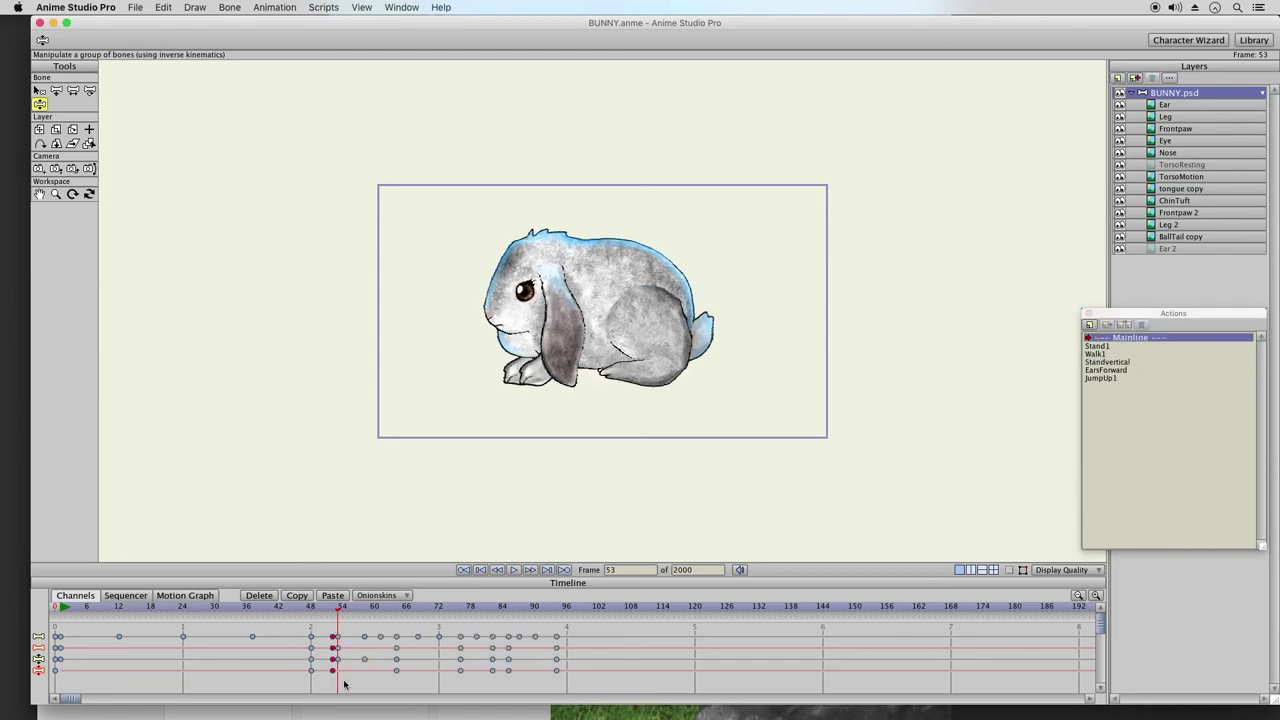
left_click(259, 595)
- Show the bones and repose the hind leg and front paws at frame 53, checking the transition from frame 48
left_click(311, 608)
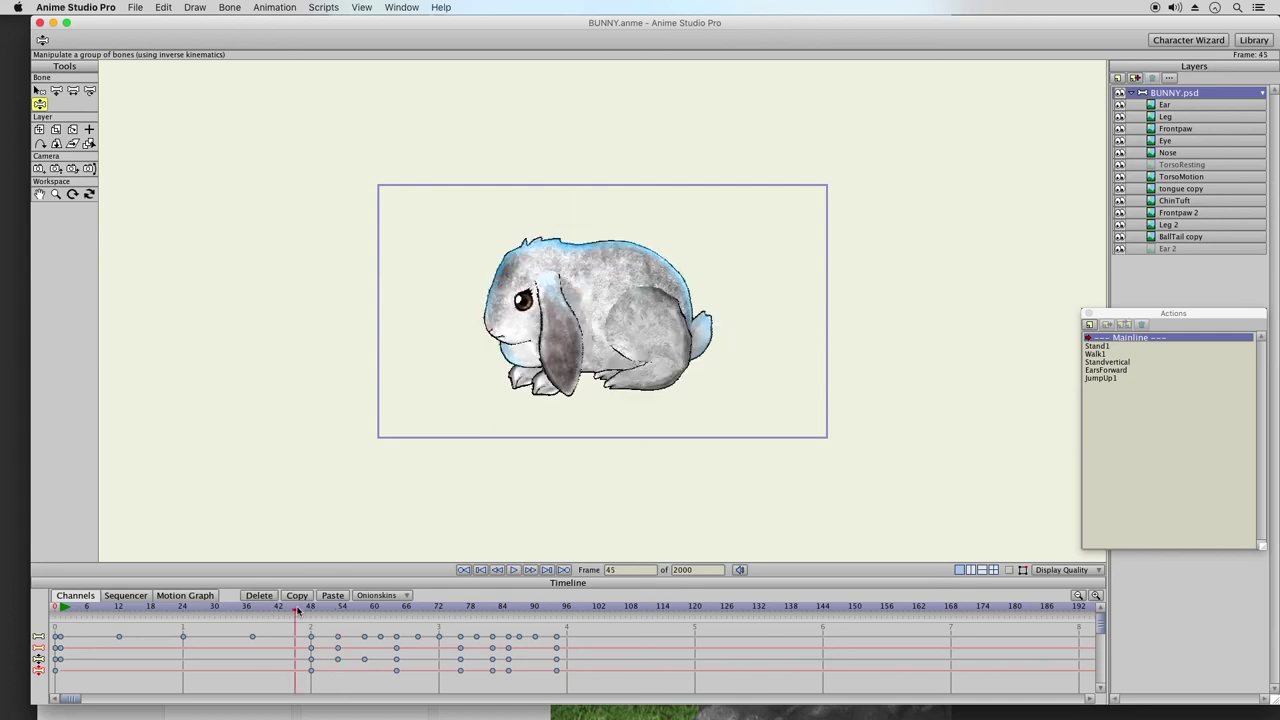
left_click_drag(311, 610, 338, 615)
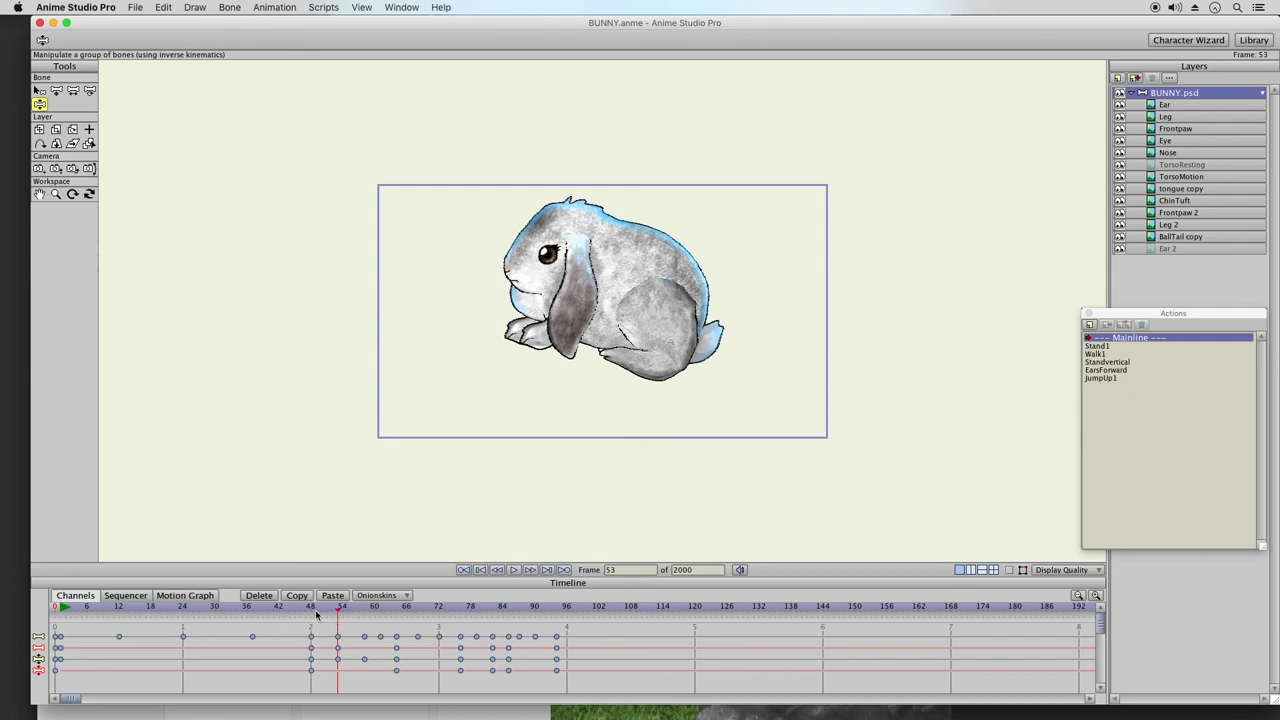
left_click(311, 610)
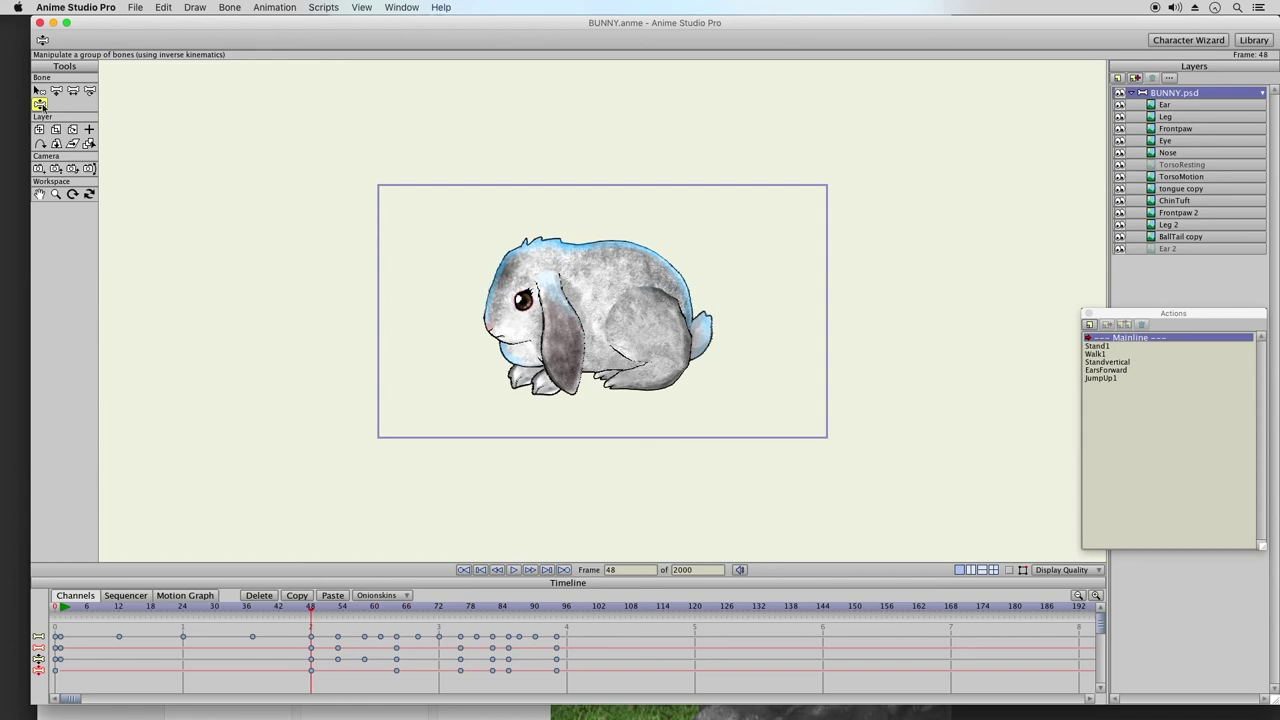
left_click(1009, 570)
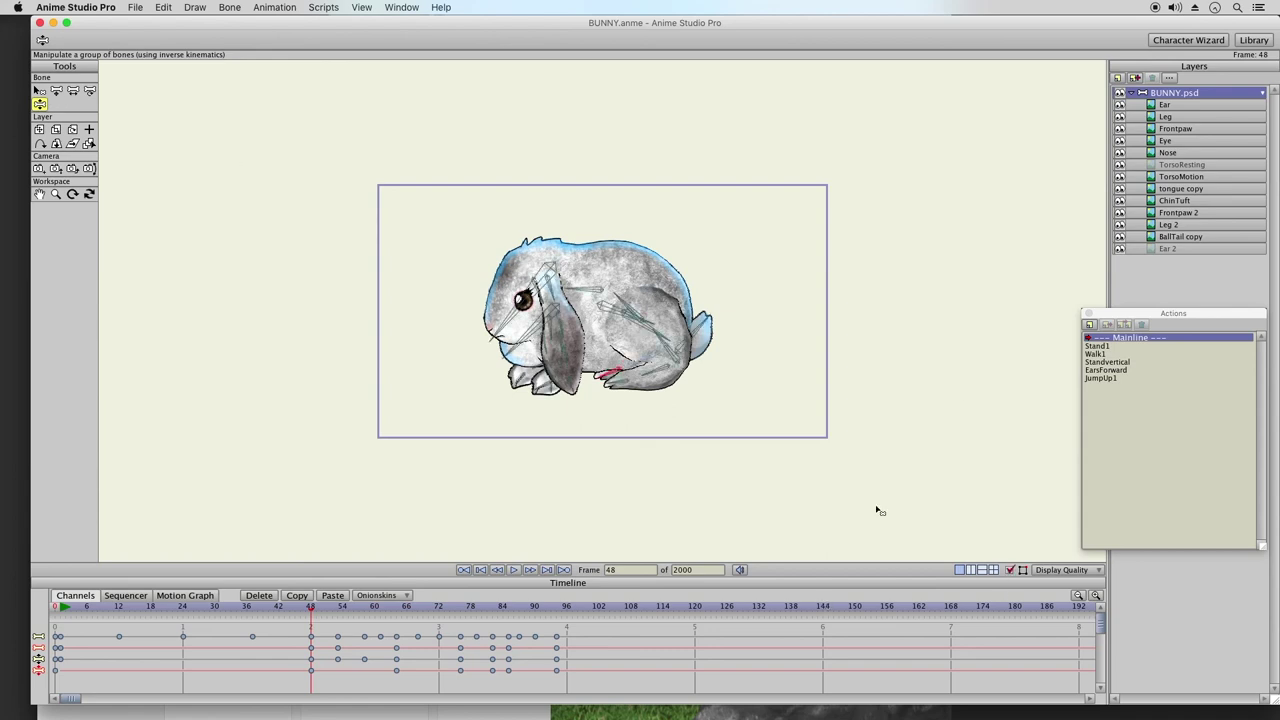
left_click(666, 348)
left_click_drag(295, 608, 337, 610)
left_click_drag(647, 362, 556, 343)
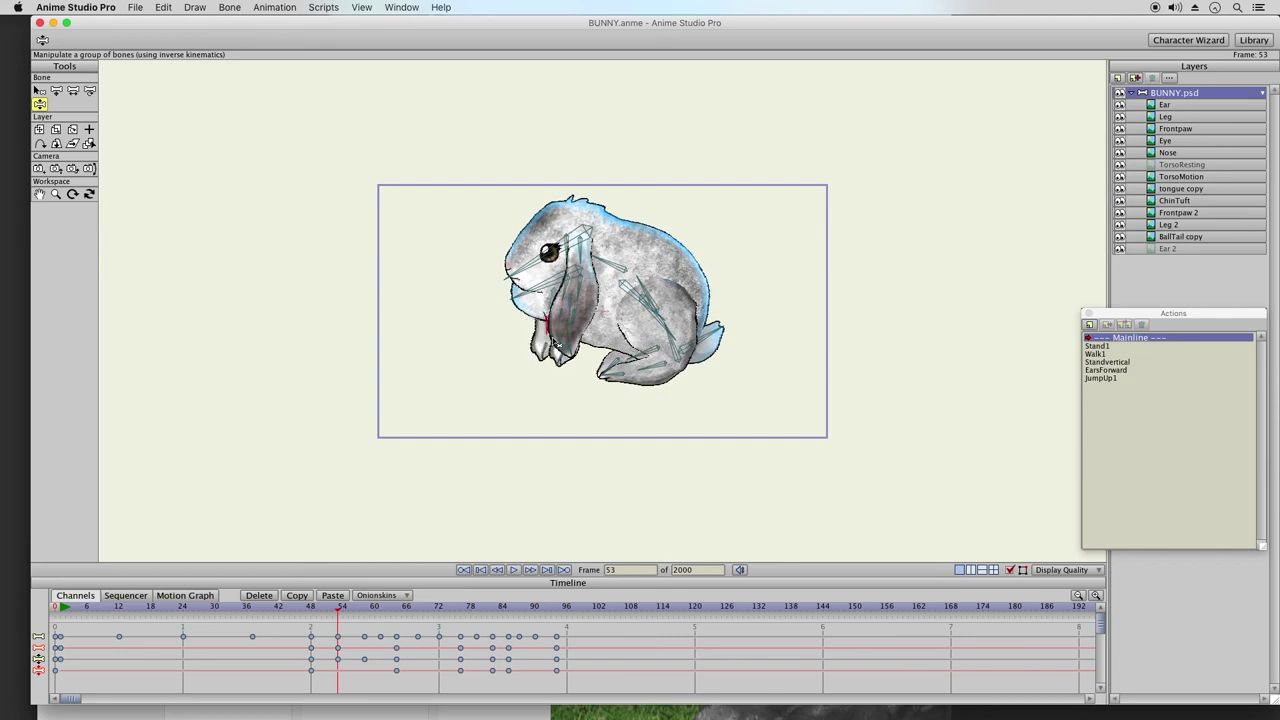
left_click(306, 607)
mouse_move(313, 607)
left_mouse_down()
mouse_move(350, 612)
mouse_move(338, 610)
left_mouse_up()
mouse_move(546, 320)
left_mouse_down()
mouse_move(532, 292)
mouse_move(528, 316)
left_mouse_up()
- Insert a copy of the EarsForward action at frame 99 and delete the extra keyframes at frame 98
left_click_drag(306, 607, 584, 612)
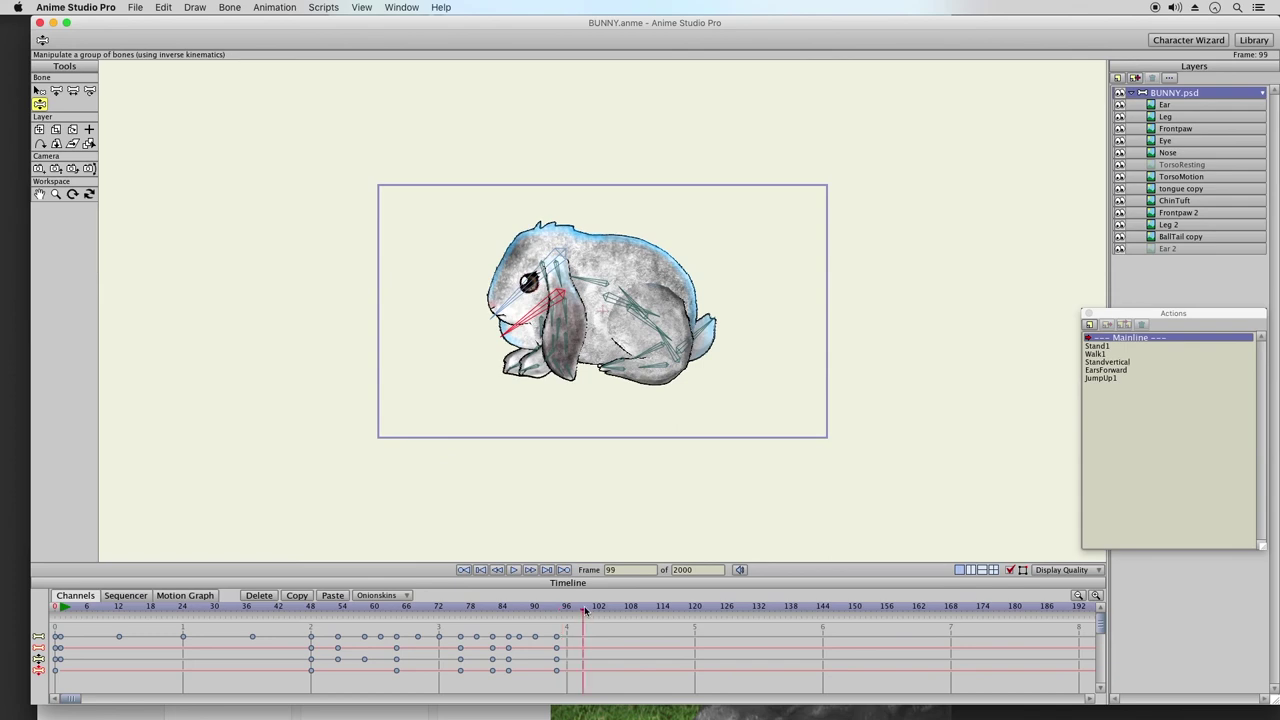
left_click(1120, 370)
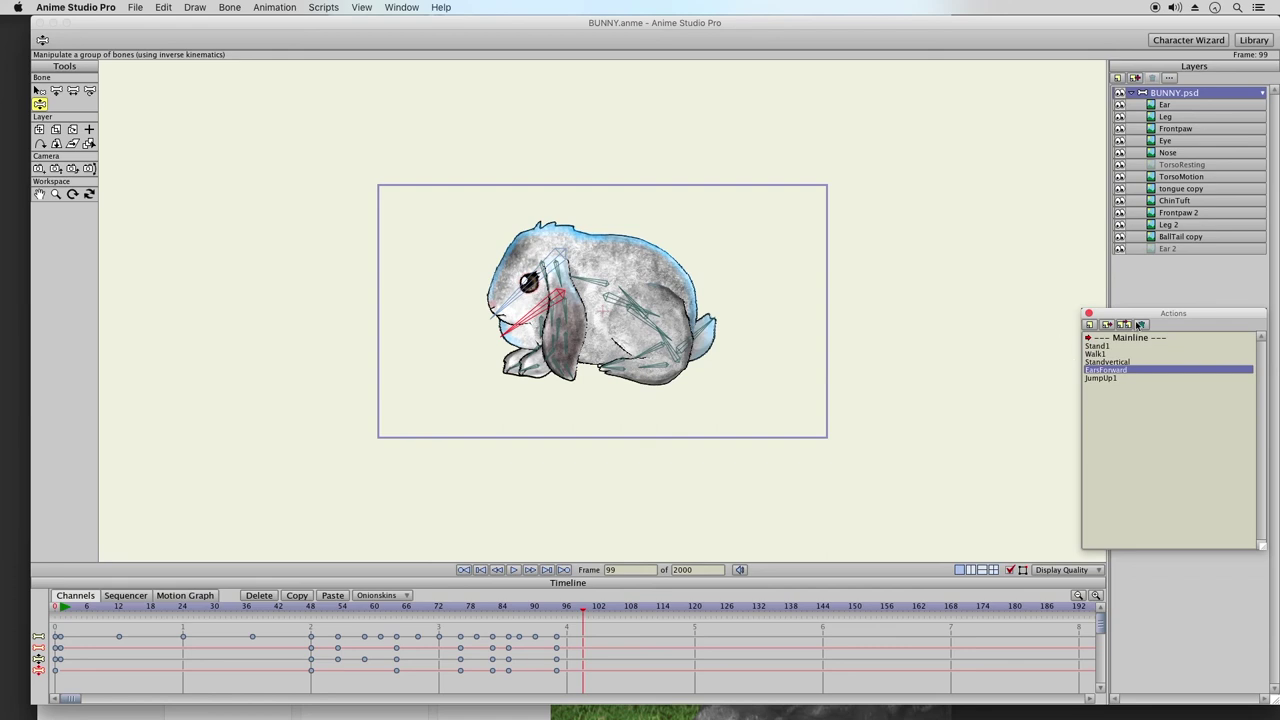
left_click(1126, 327)
left_click(578, 638)
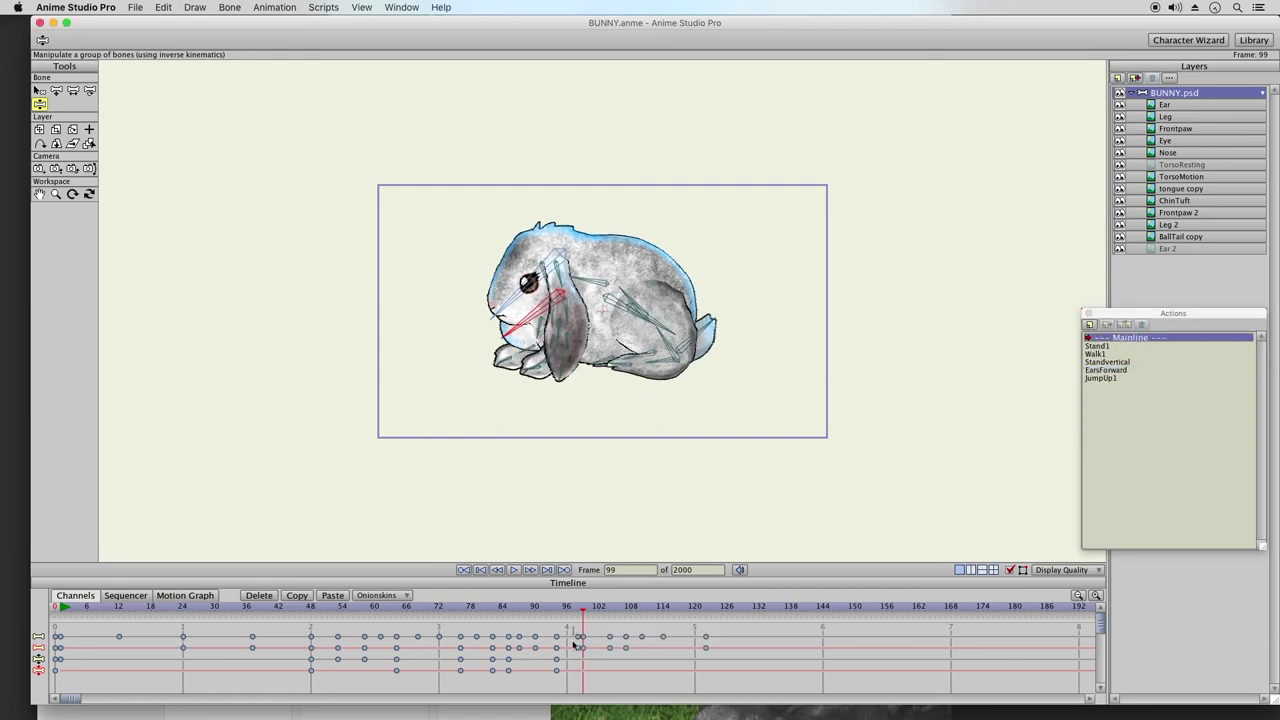
left_click_drag(576, 662, 577, 663)
left_click(262, 596)
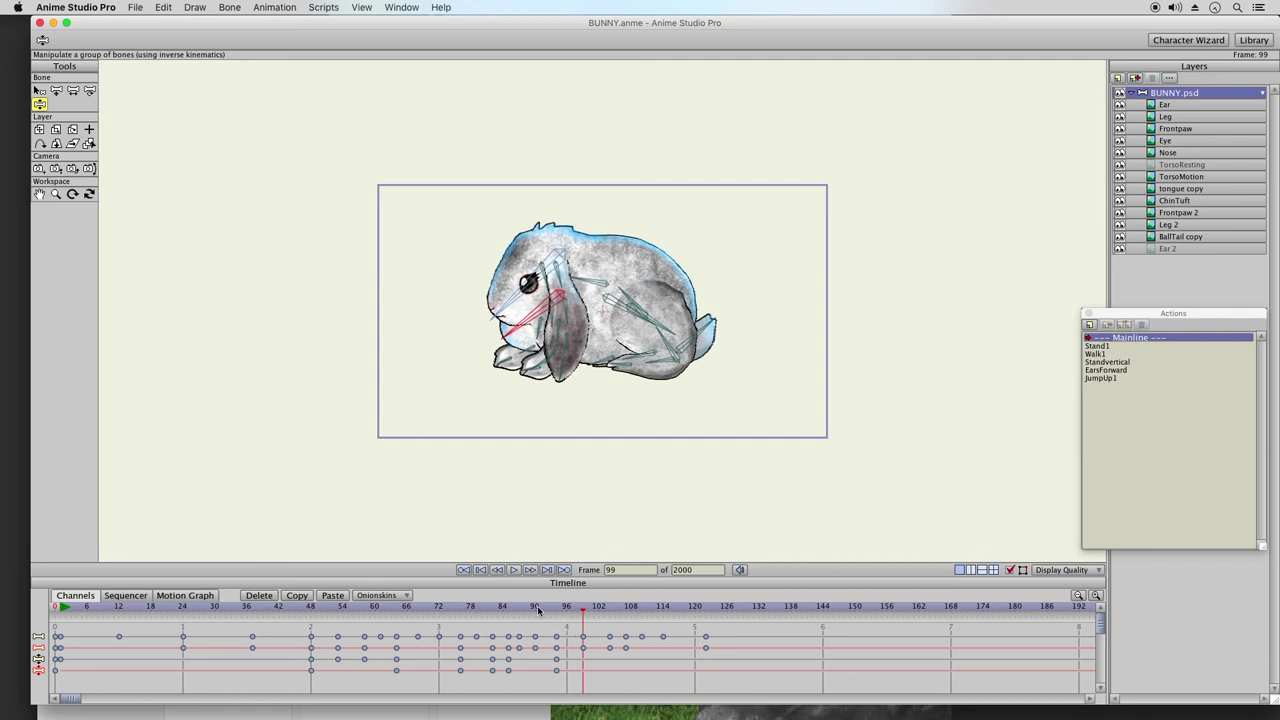
- Review the ear motion, insert a copy of the Walk1 action at frame 127, and delete the extra keyframes at frame 126
left_click(567, 609)
left_click_drag(584, 612, 734, 612)
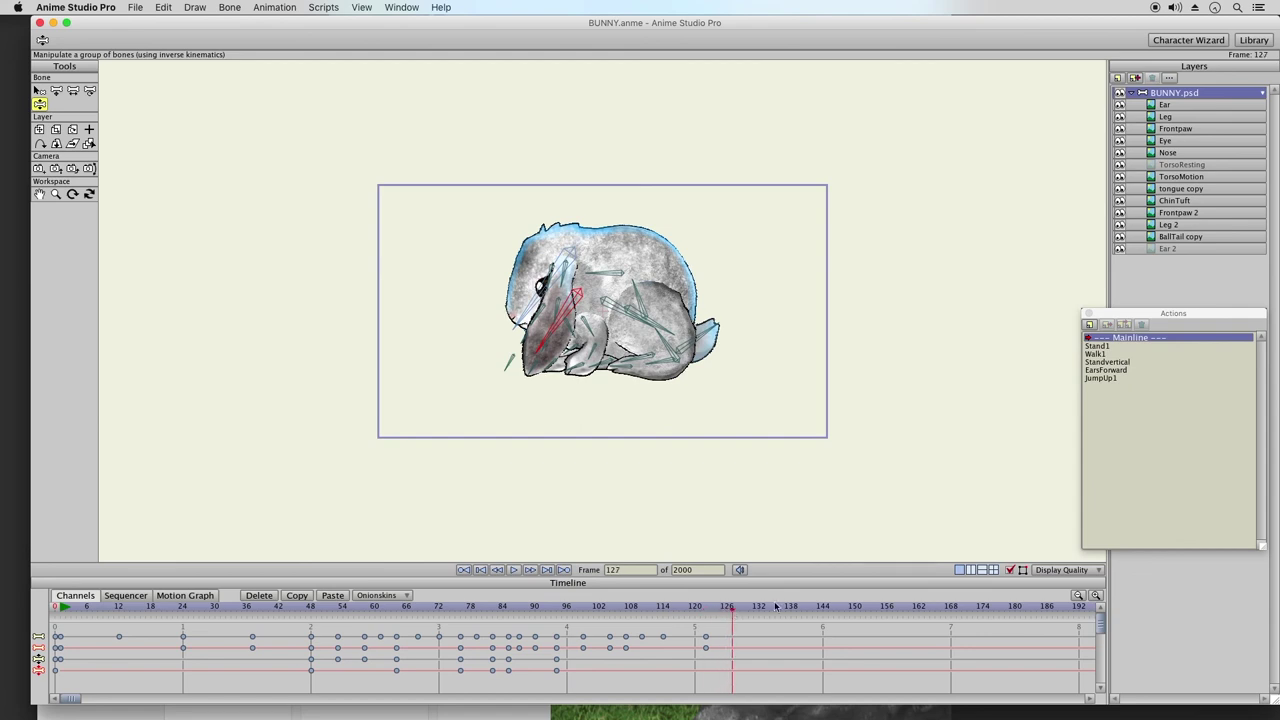
left_click(1148, 364)
left_click(1142, 370)
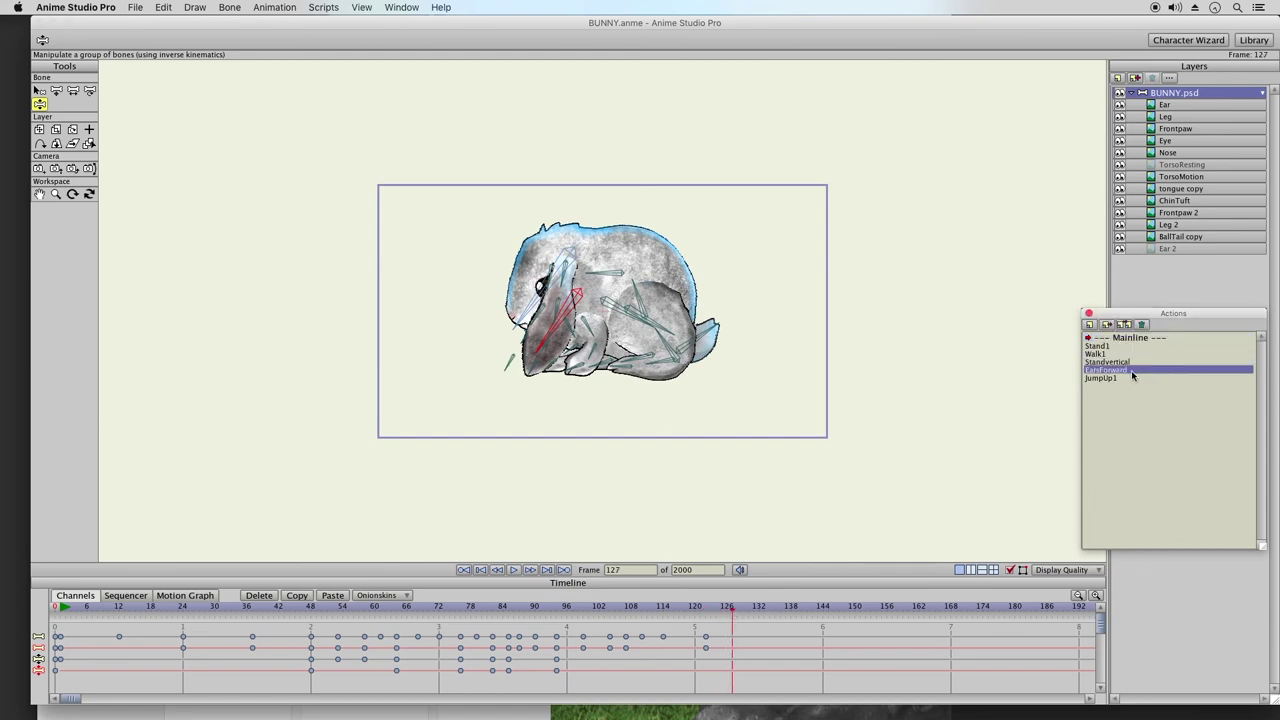
left_click(1128, 378)
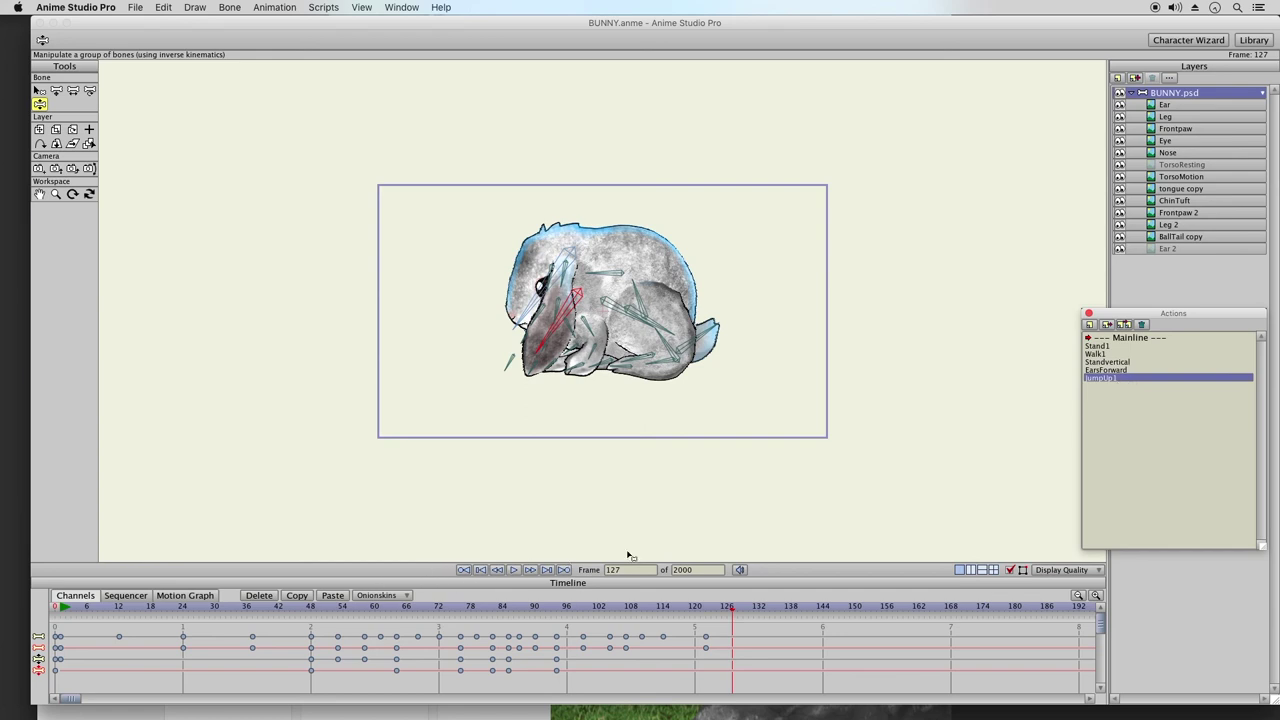
left_click(1122, 353)
double_click(1125, 337)
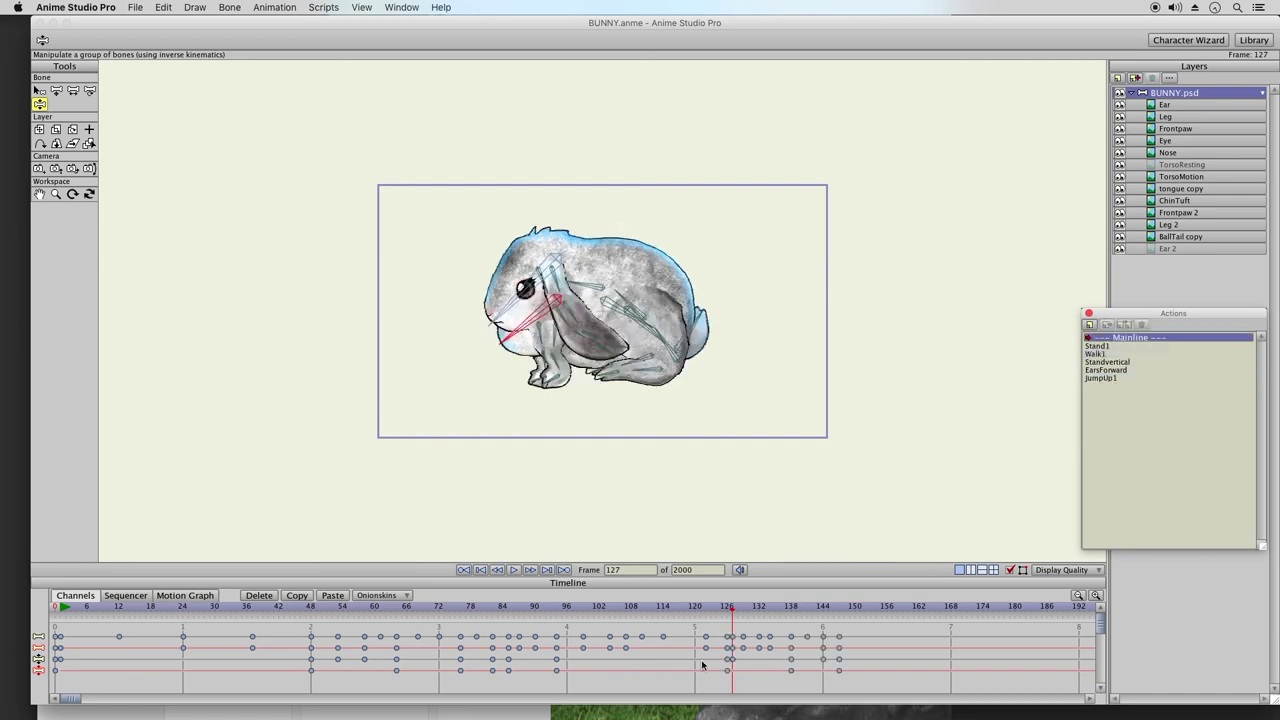
left_click(702, 665)
left_click_drag(722, 630, 736, 686)
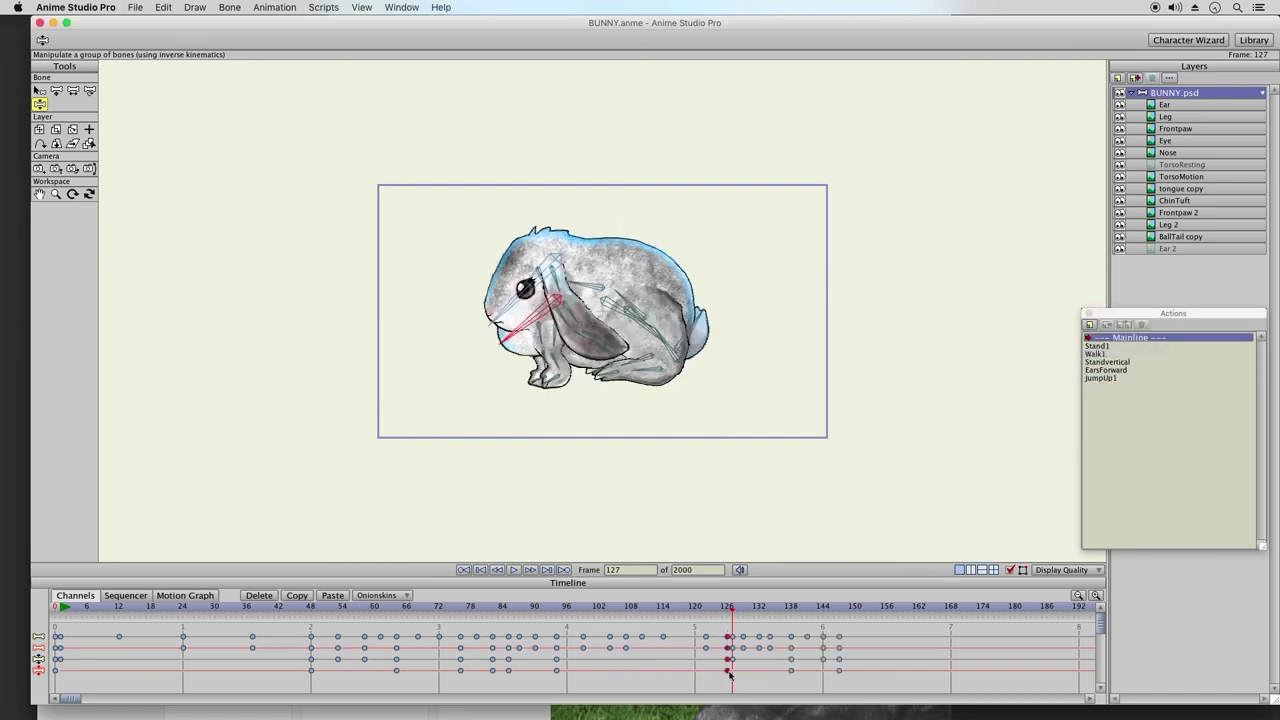
left_click(259, 596)
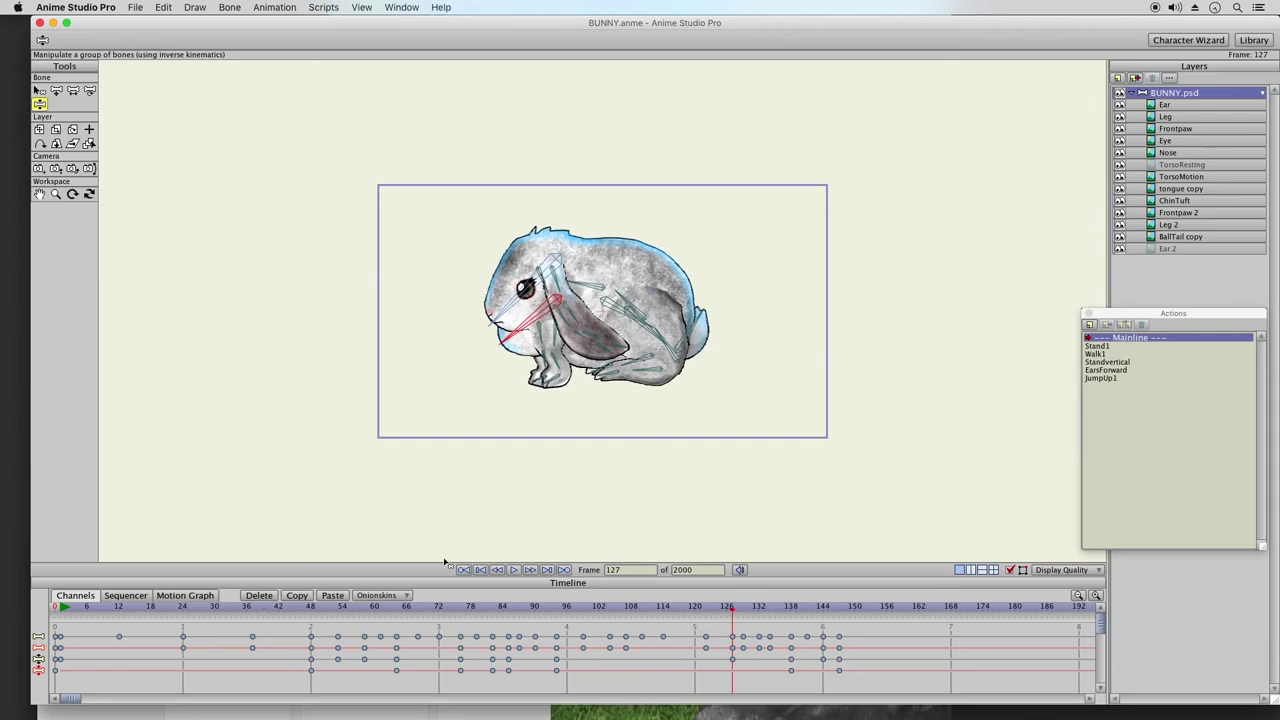
- Copy the Walk1 keyframes from frames 127 to 147 and paste them at frame 149
left_click_drag(729, 627, 859, 620)
left_click(851, 611)
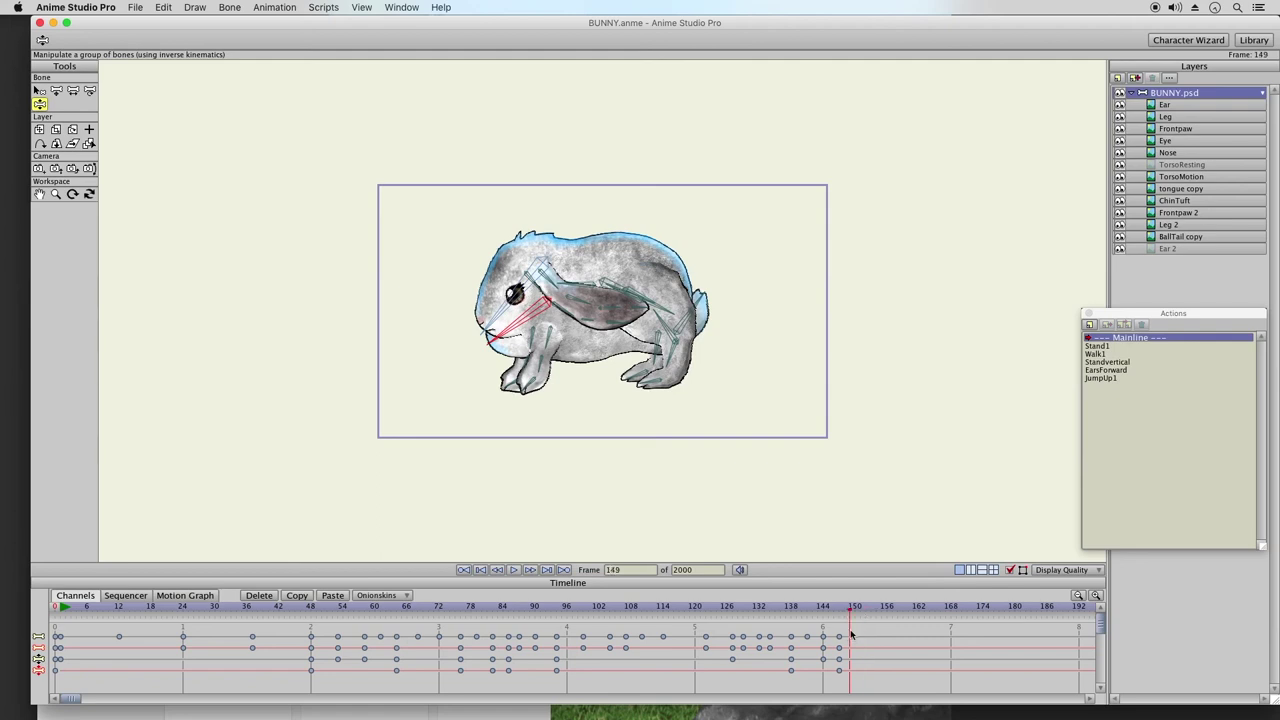
left_click_drag(862, 628, 727, 690)
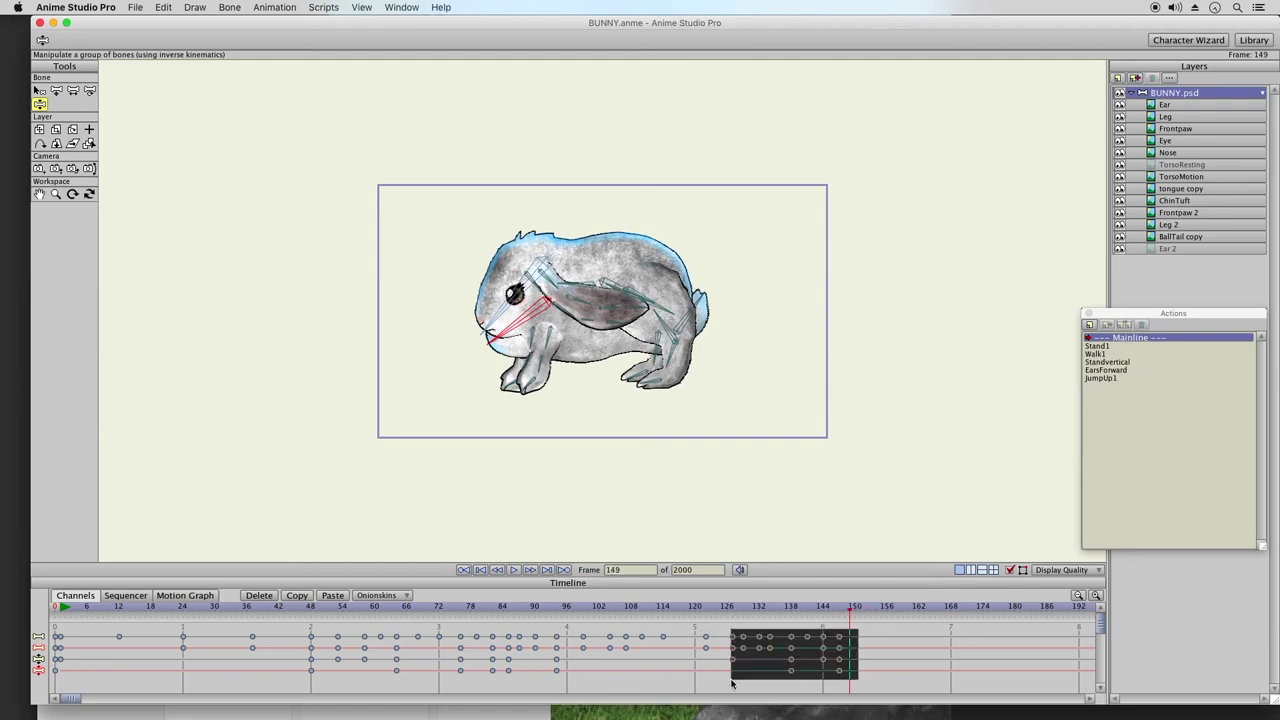
left_click(292, 595)
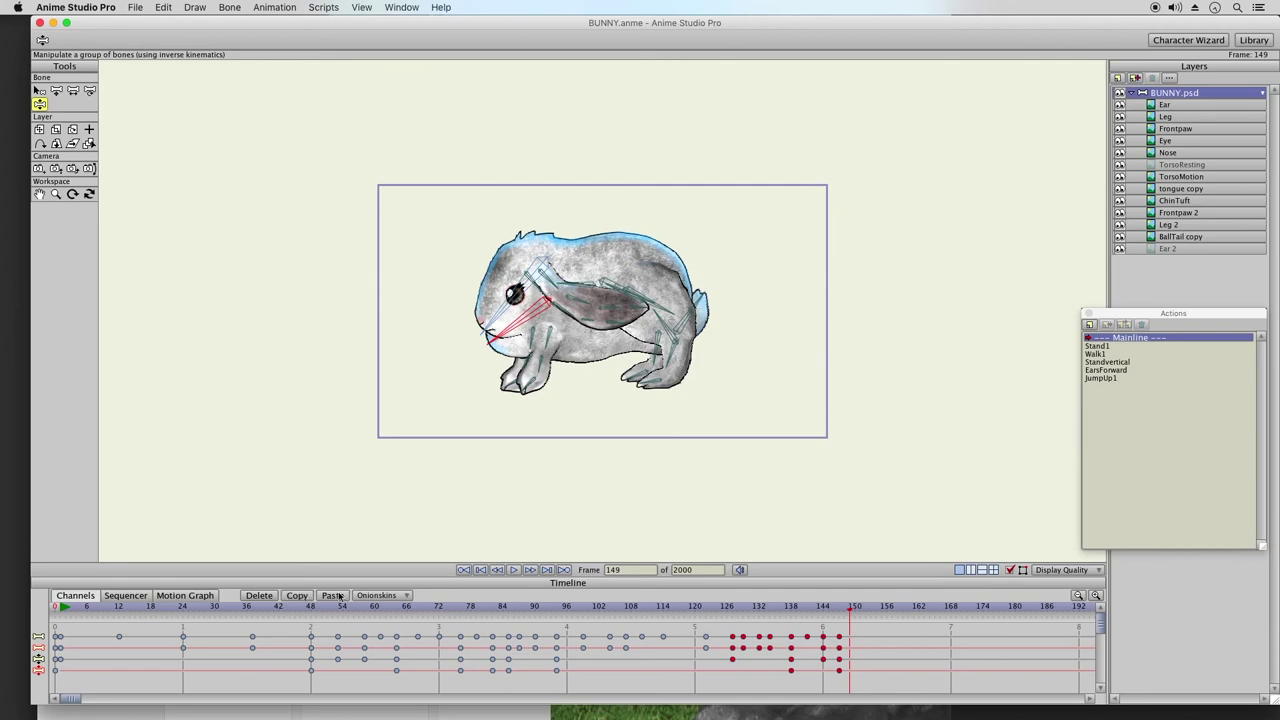
left_click(334, 595)
- Paste two more copies of the walk keyframes, at frames 171 and 193
left_click_drag(812, 610, 967, 608)
left_click(334, 597)
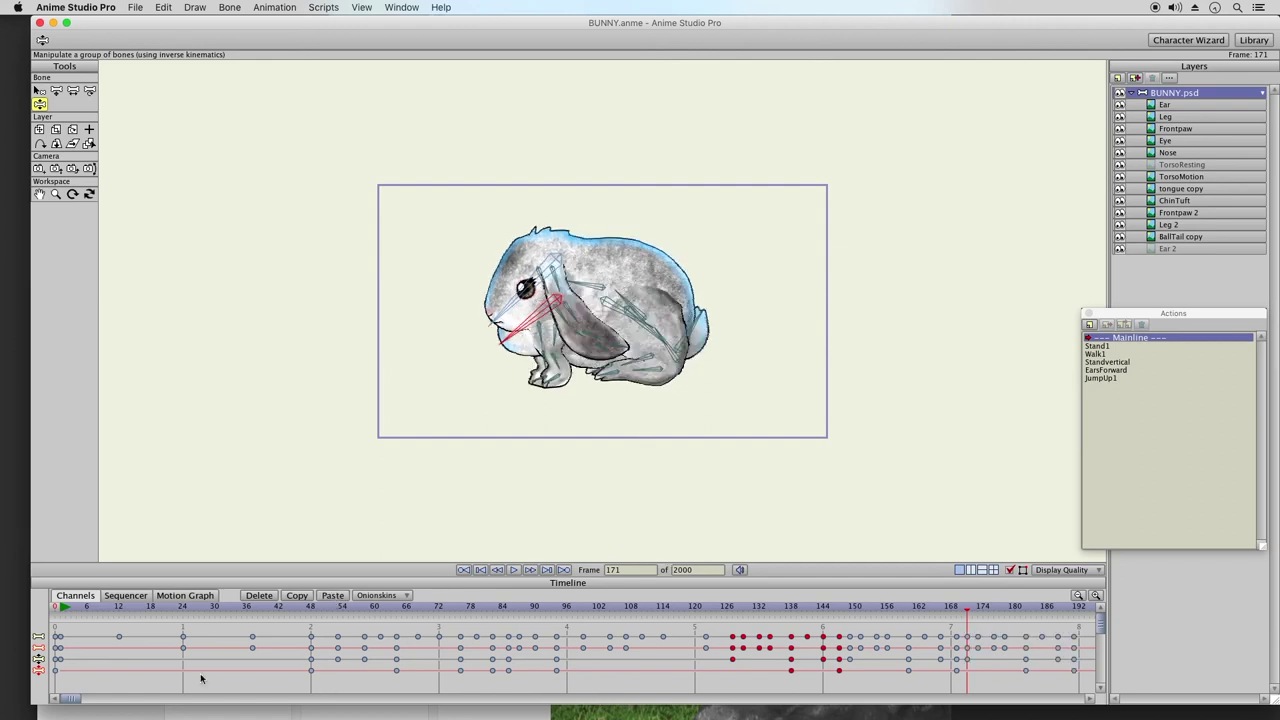
left_click_drag(80, 702, 220, 702)
left_click(468, 607)
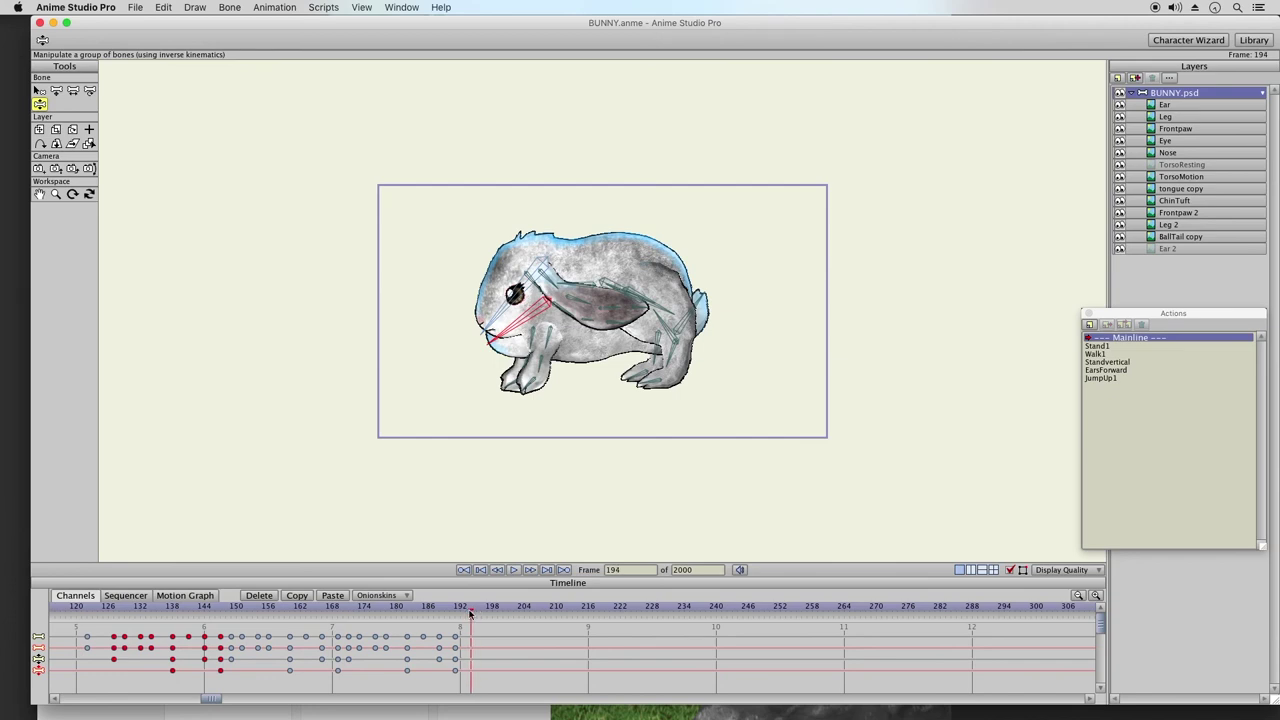
left_click(340, 597)
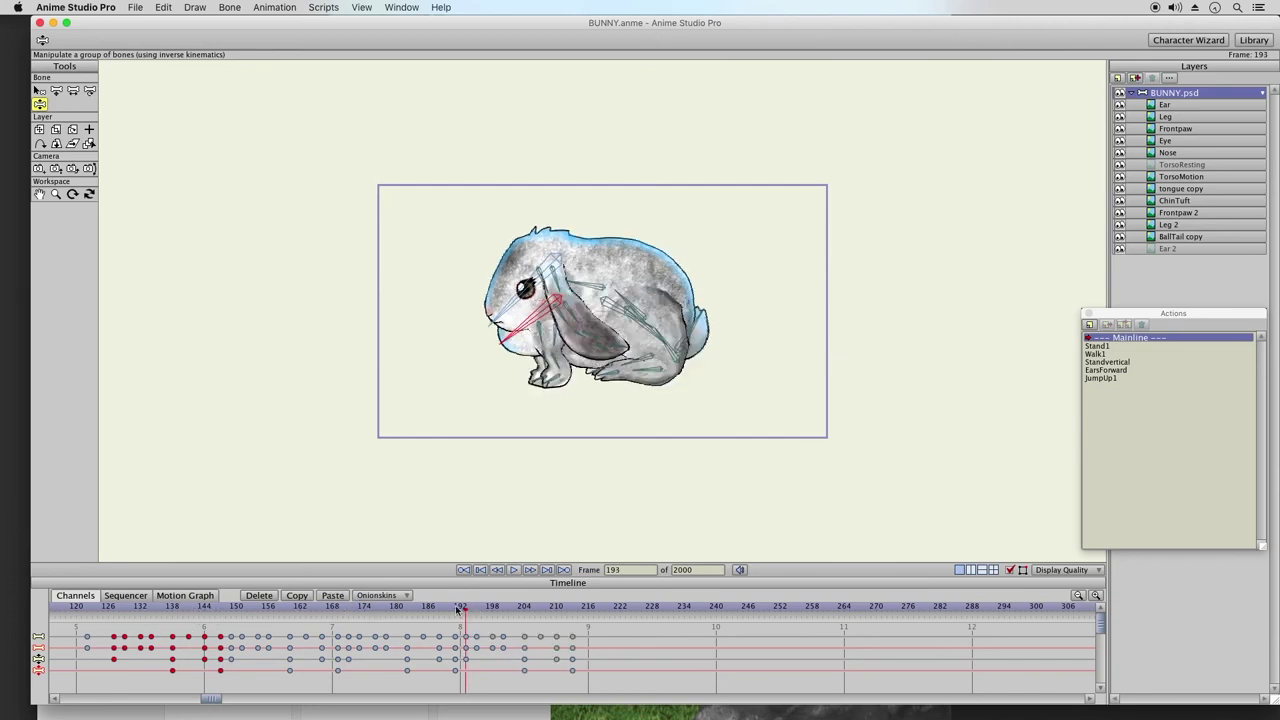
left_click_drag(480, 607, 590, 612)
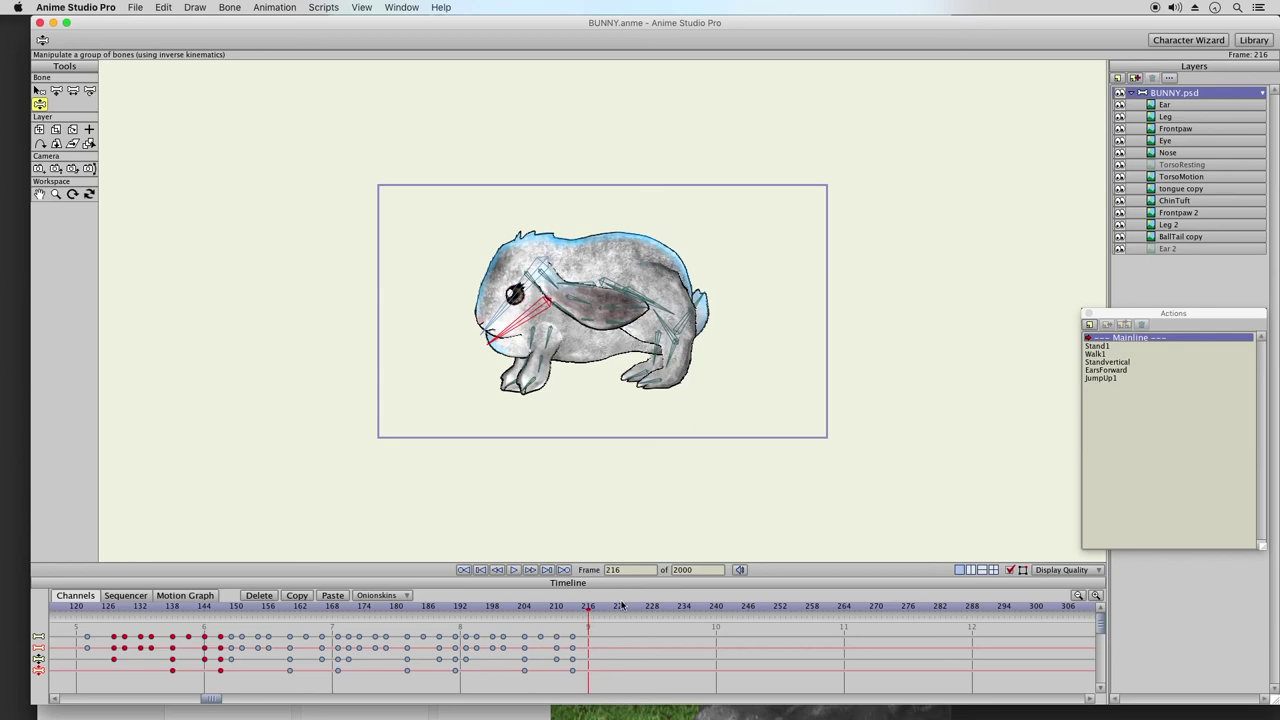
left_click(1126, 378)
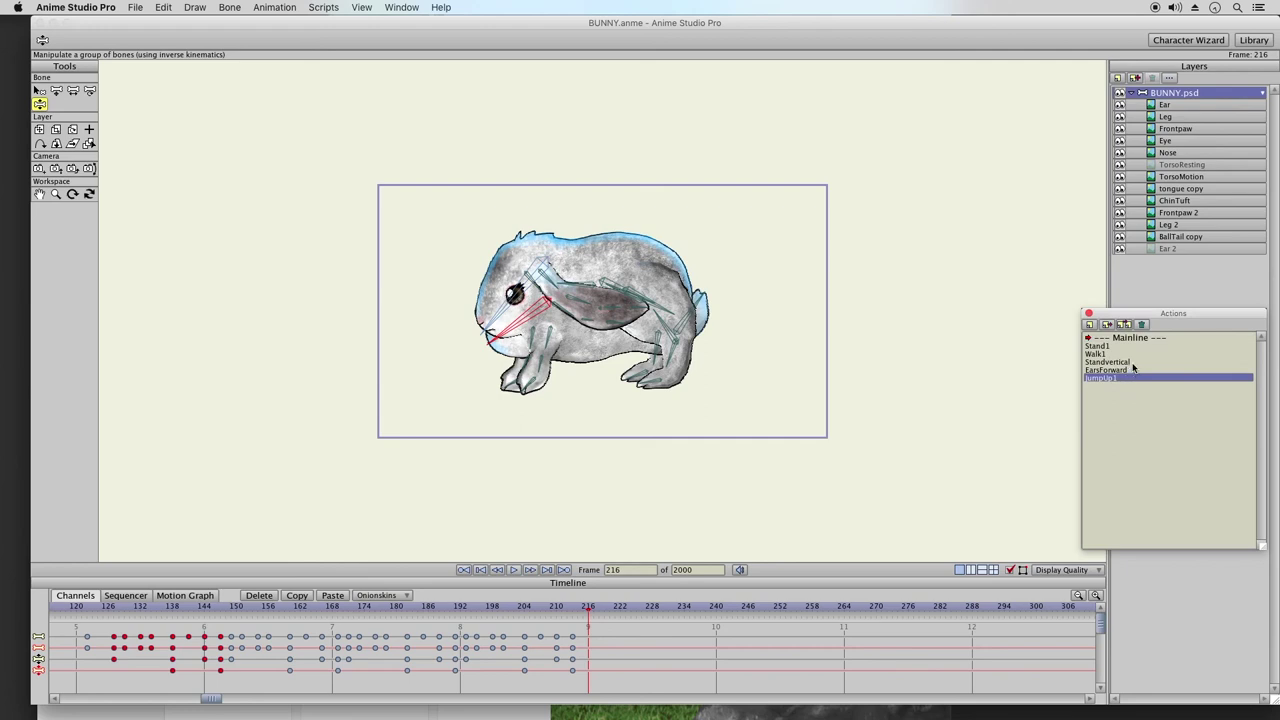
left_click(1139, 369)
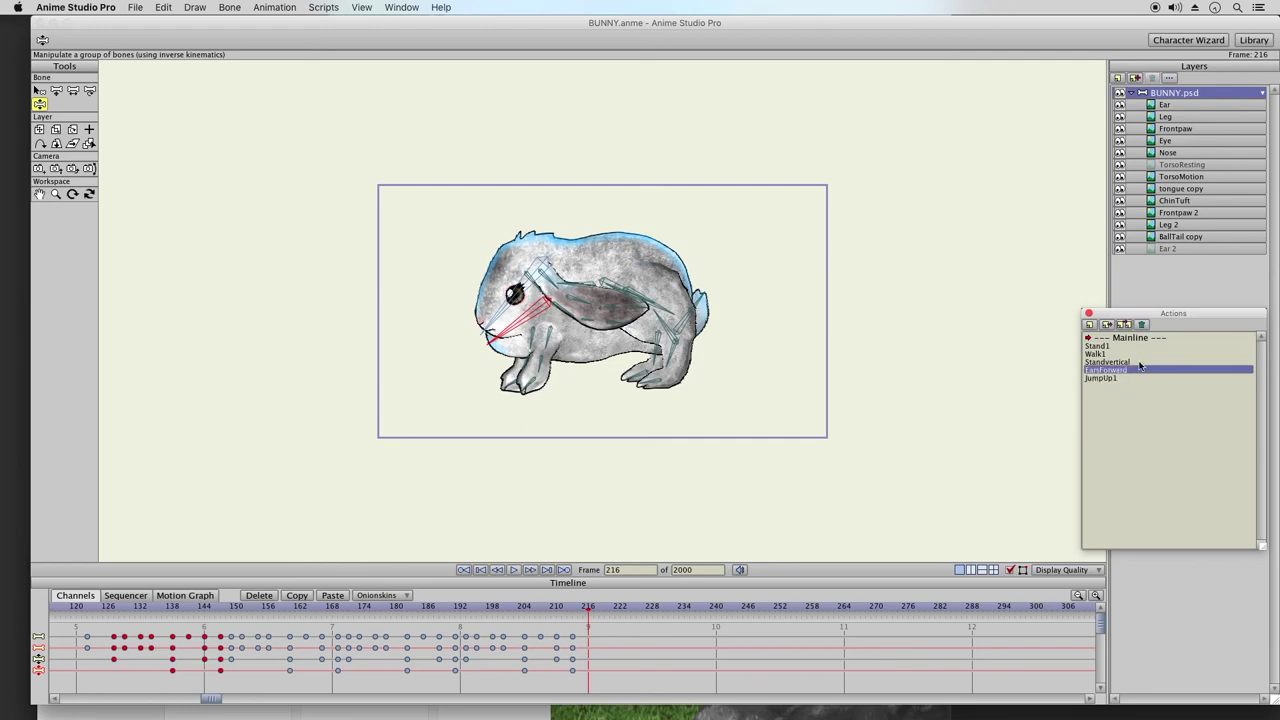
left_click(1138, 362)
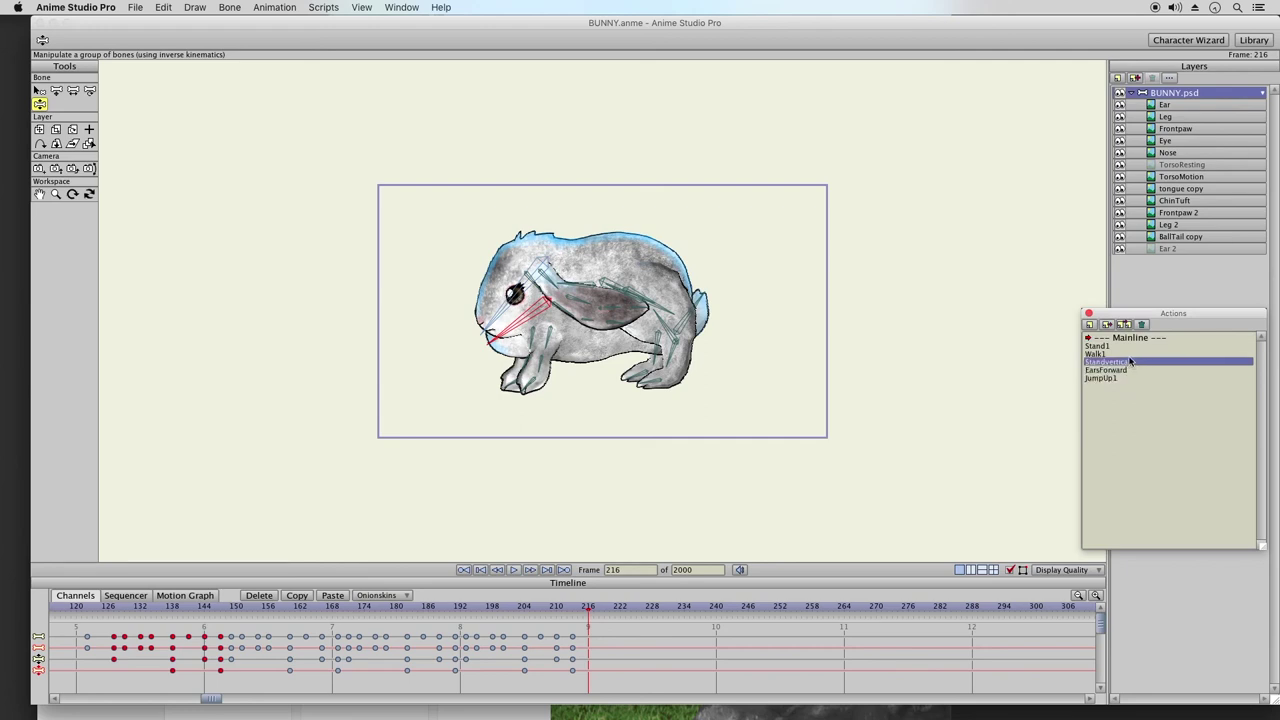
left_click(1128, 354)
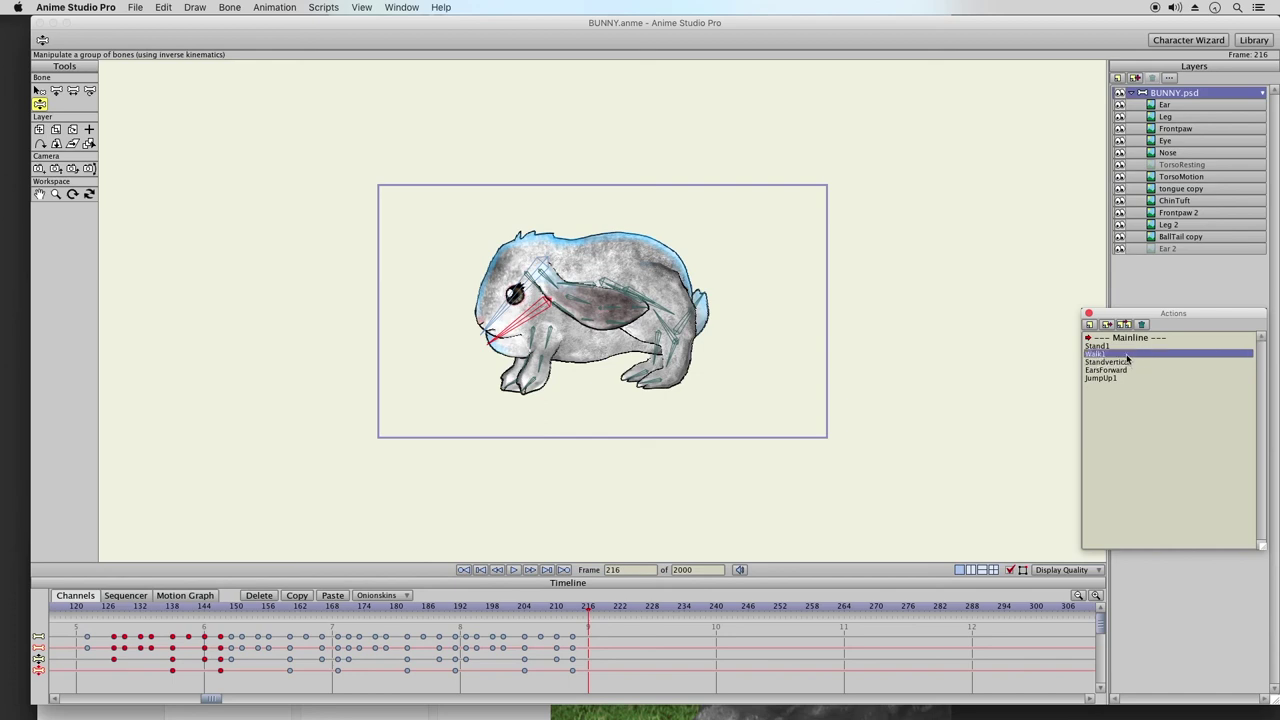
left_click(1139, 362)
left_click(1139, 370)
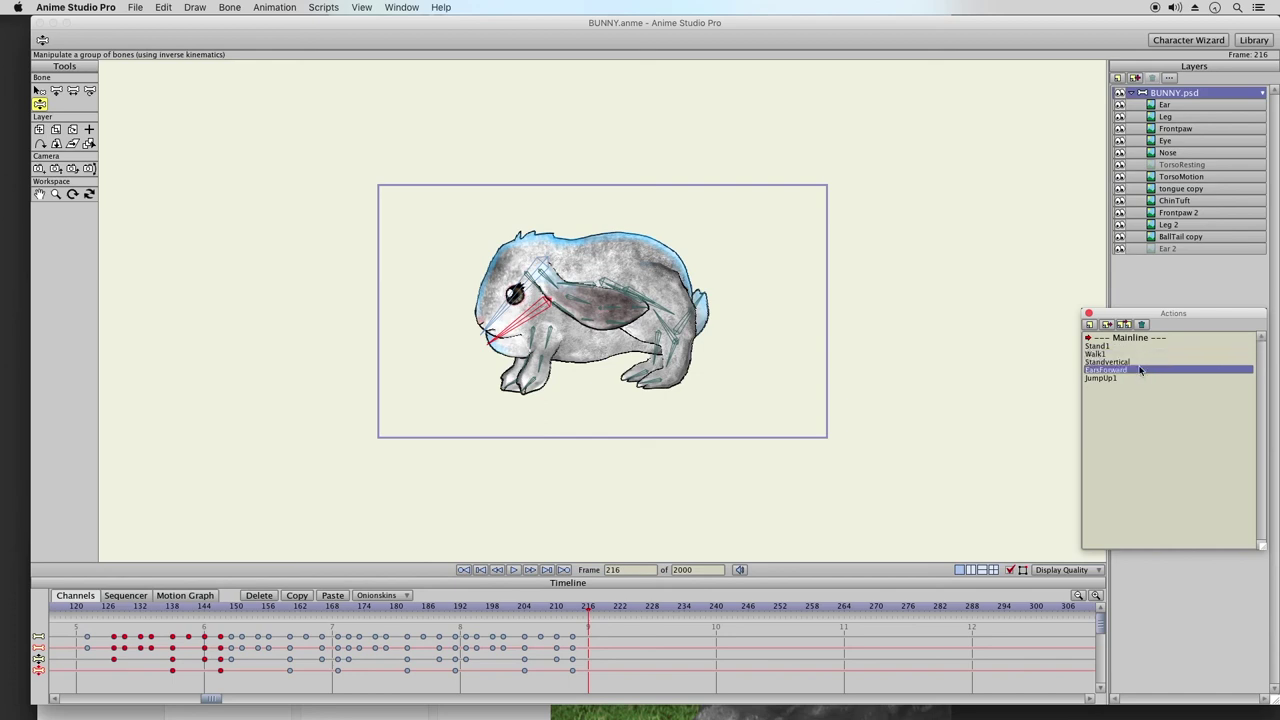
left_click(1141, 362)
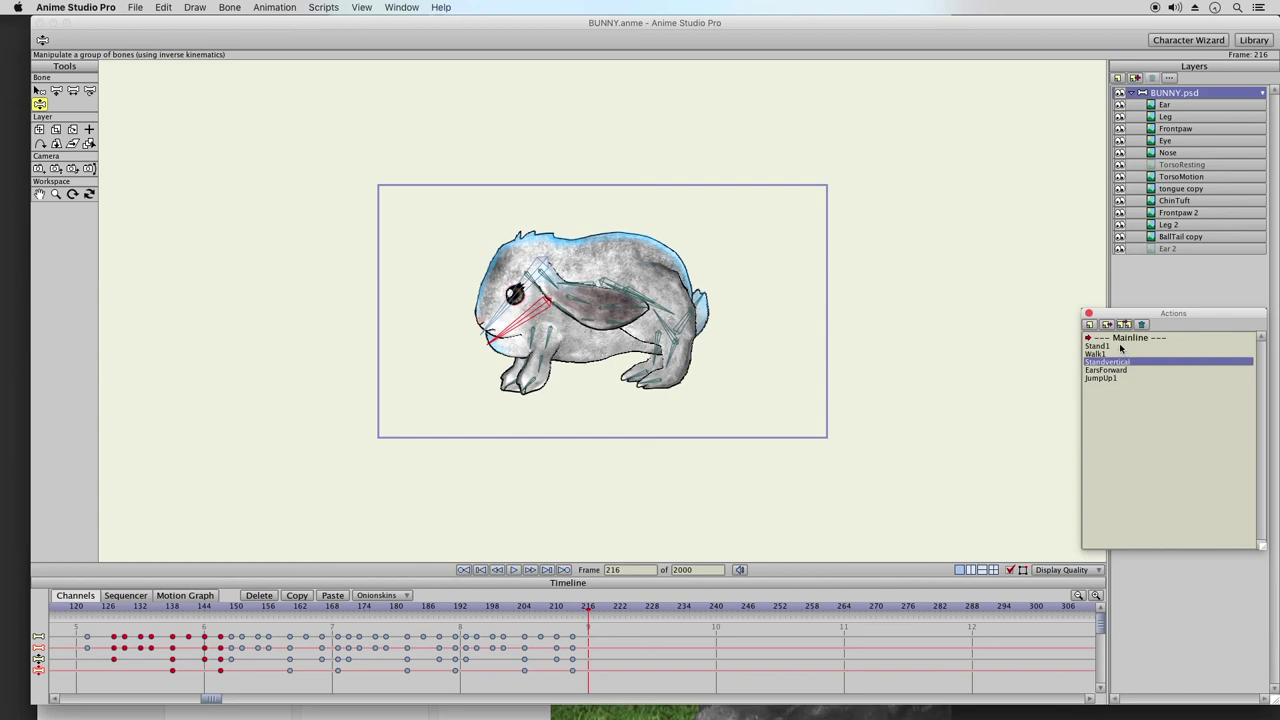
left_click(1121, 346)
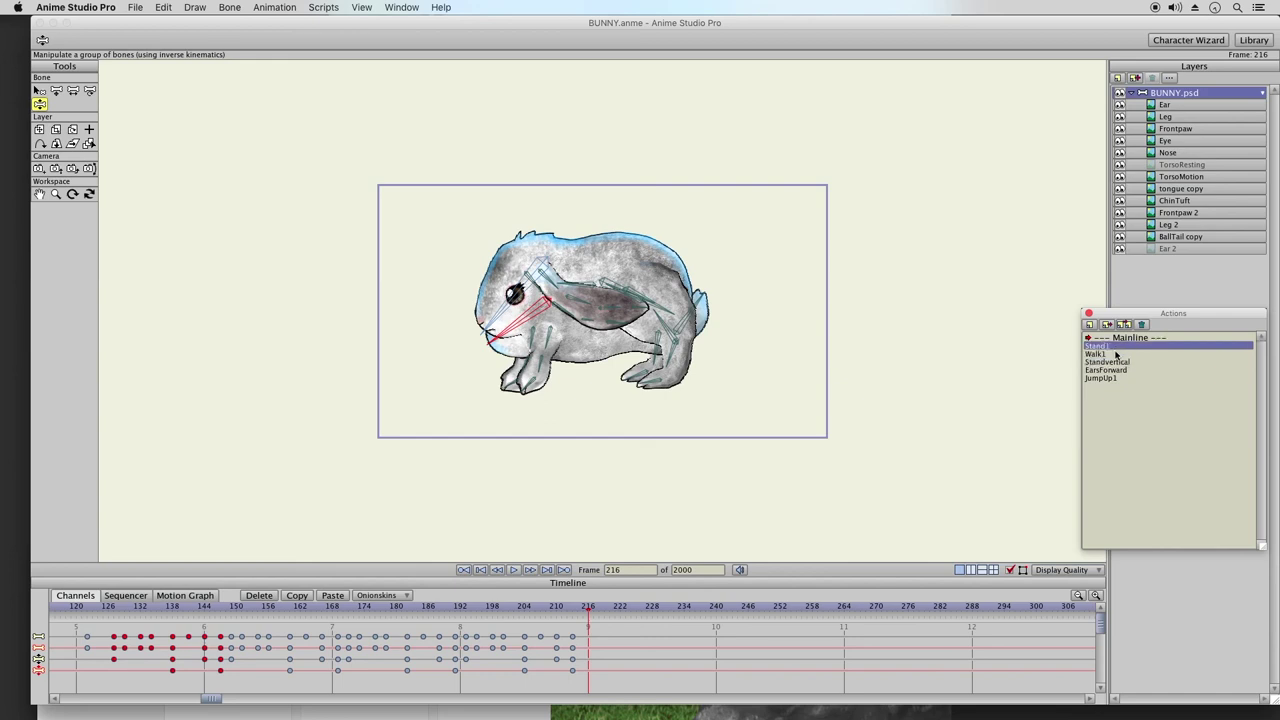
left_click(1117, 355)
left_click(1120, 347)
left_click(1124, 354)
left_click(1145, 363)
left_click(1140, 370)
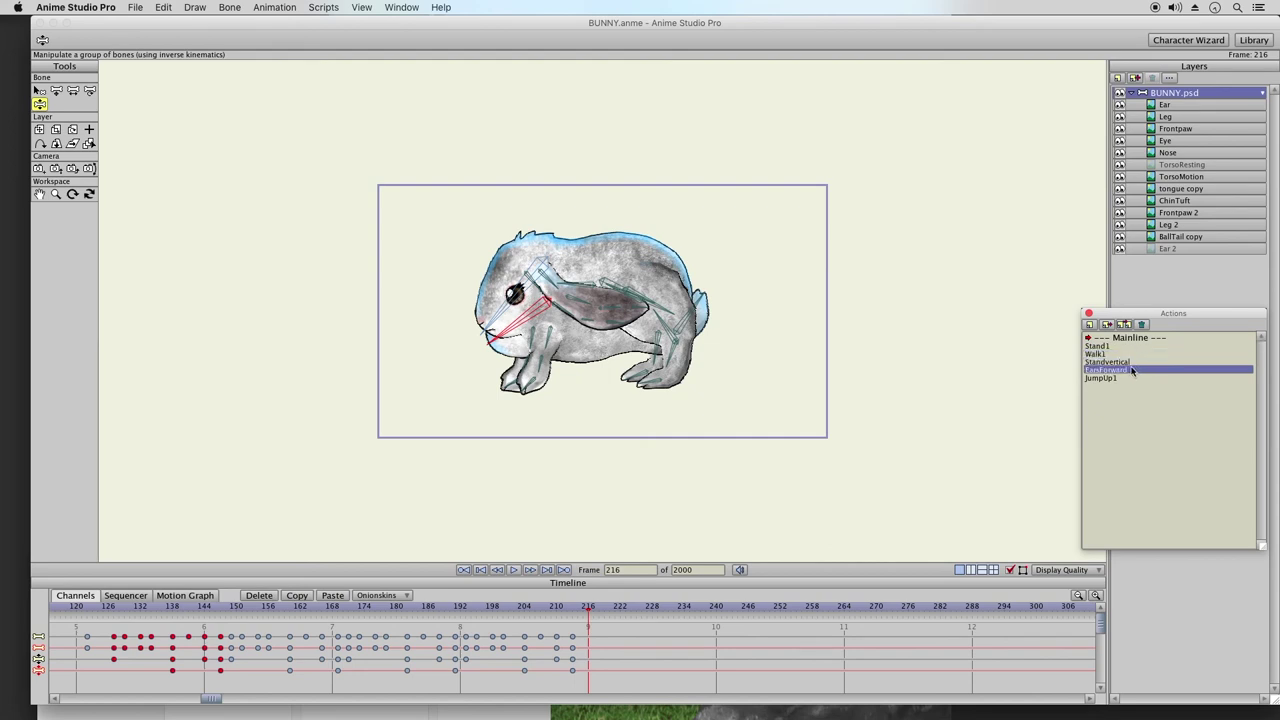
left_click(1139, 363)
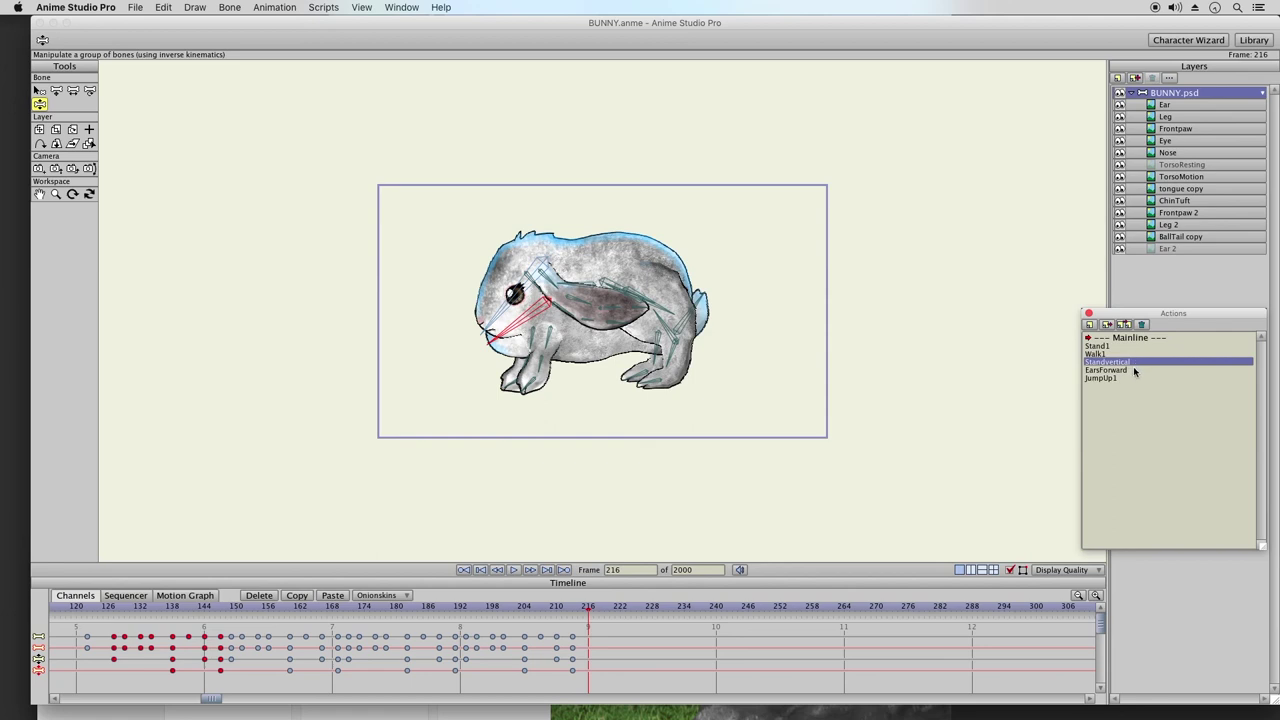
left_click(1135, 370)
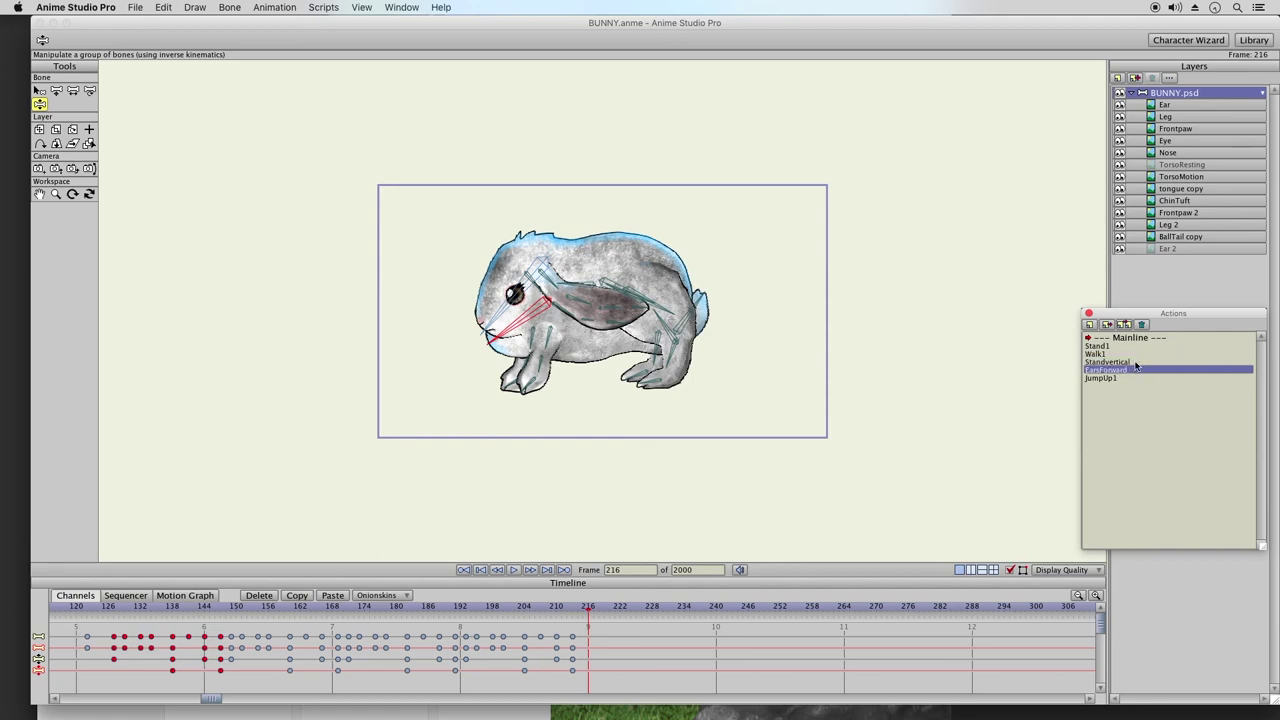
left_click(1135, 362)
left_click(1134, 370)
- Select the JumpUp1 action and review the end of the last walk cycle up to frame 219
left_click(1126, 379)
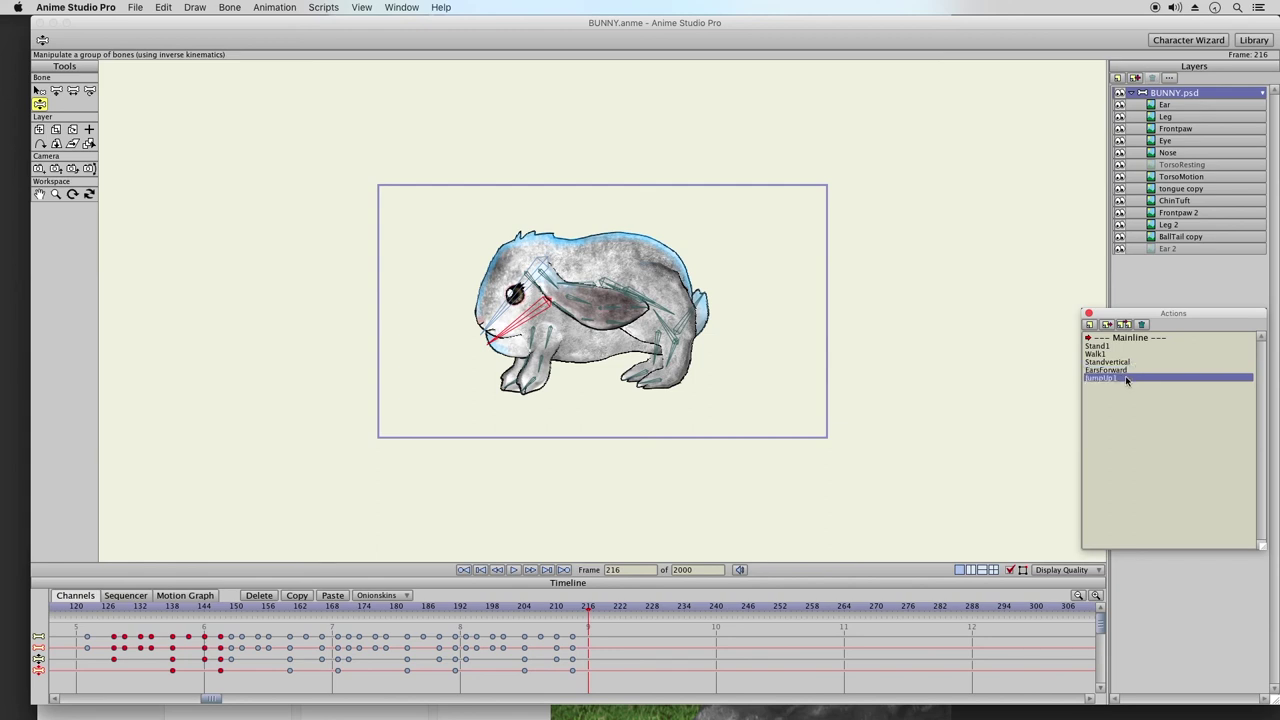
left_click(604, 610)
left_click(514, 609)
left_click_drag(544, 610, 607, 614)
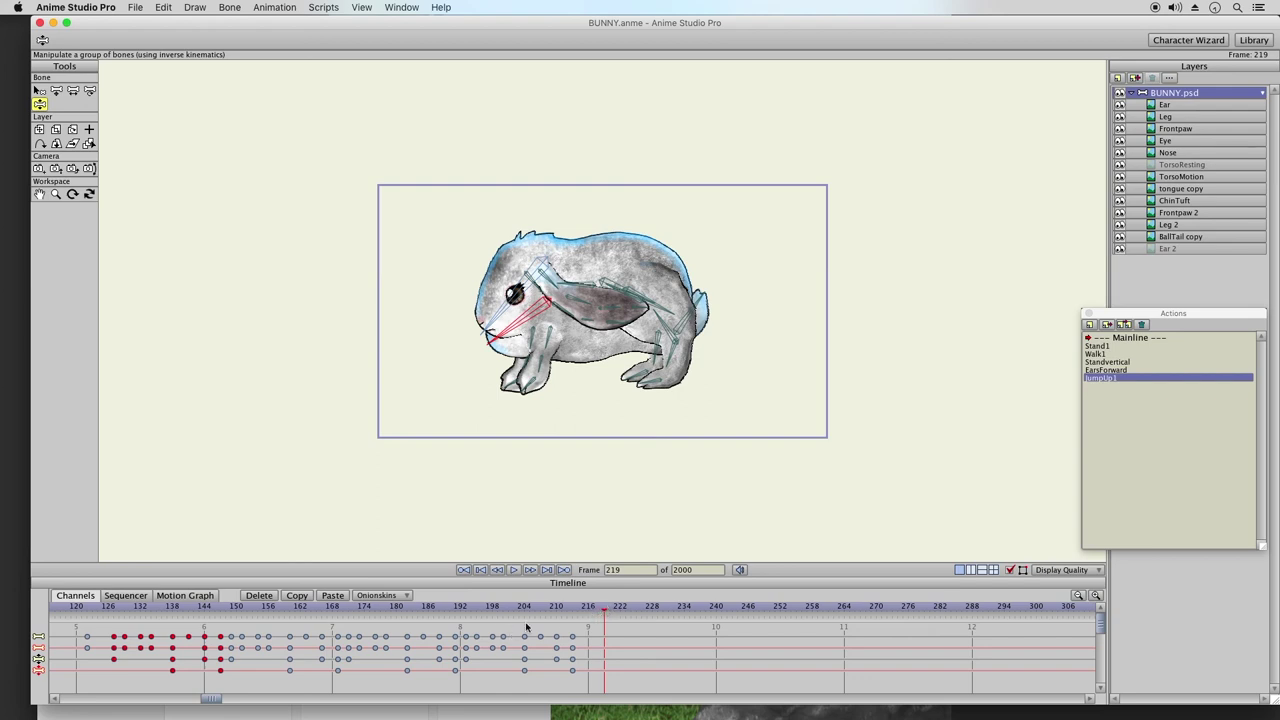
- Copy the keyframes at frame 193 and paste them at frame 215 to close the last walk cycle
left_click(466, 609)
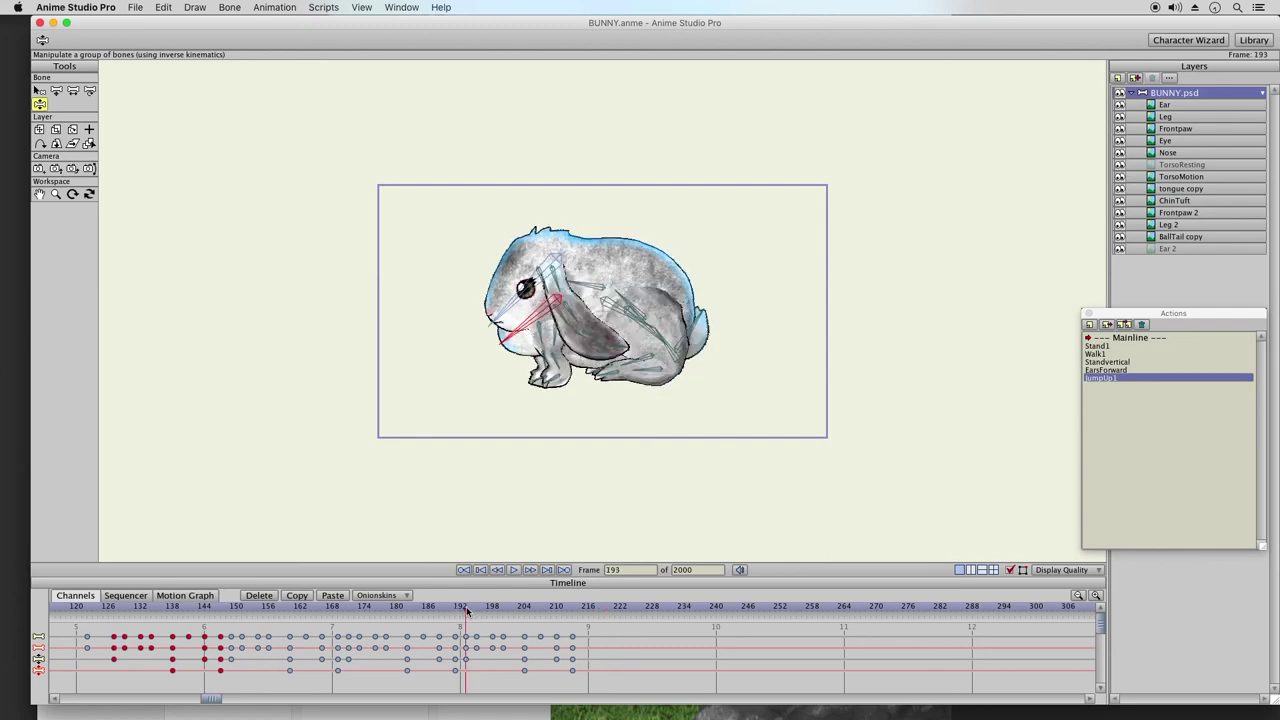
mouse_move(466, 610)
left_mouse_down()
mouse_move(477, 612)
mouse_move(466, 612)
left_mouse_up()
left_click_drag(470, 676, 440, 626)
left_click(296, 596)
left_click(587, 612)
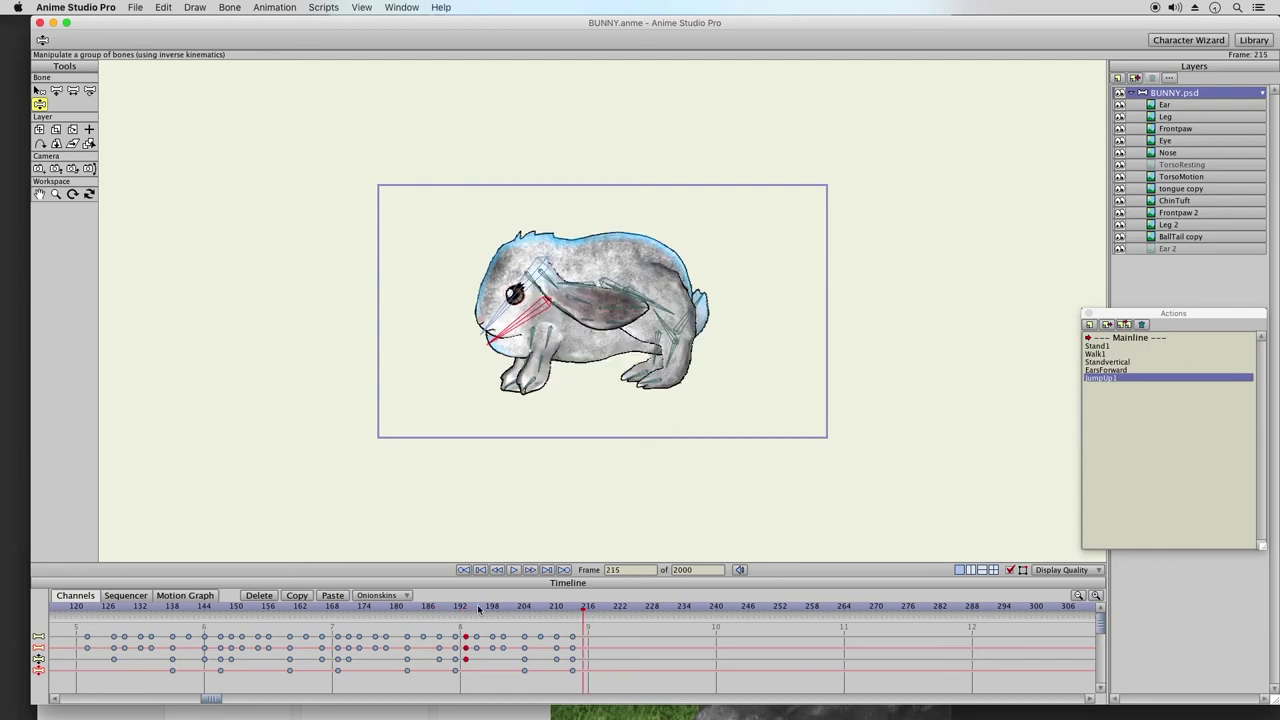
left_click(332, 595)
- Insert a copy of the JumpUp1 action at frame 219 and review the jump motion through frame 273
left_click(603, 610)
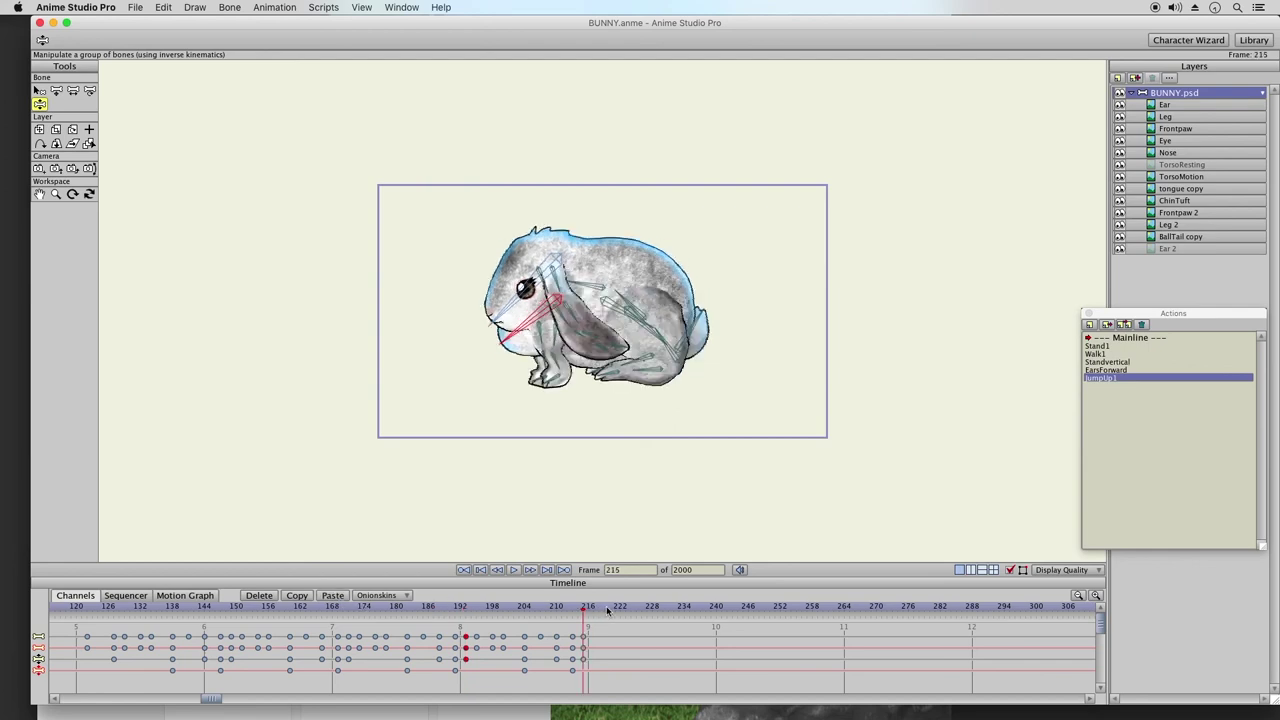
left_click(1125, 326)
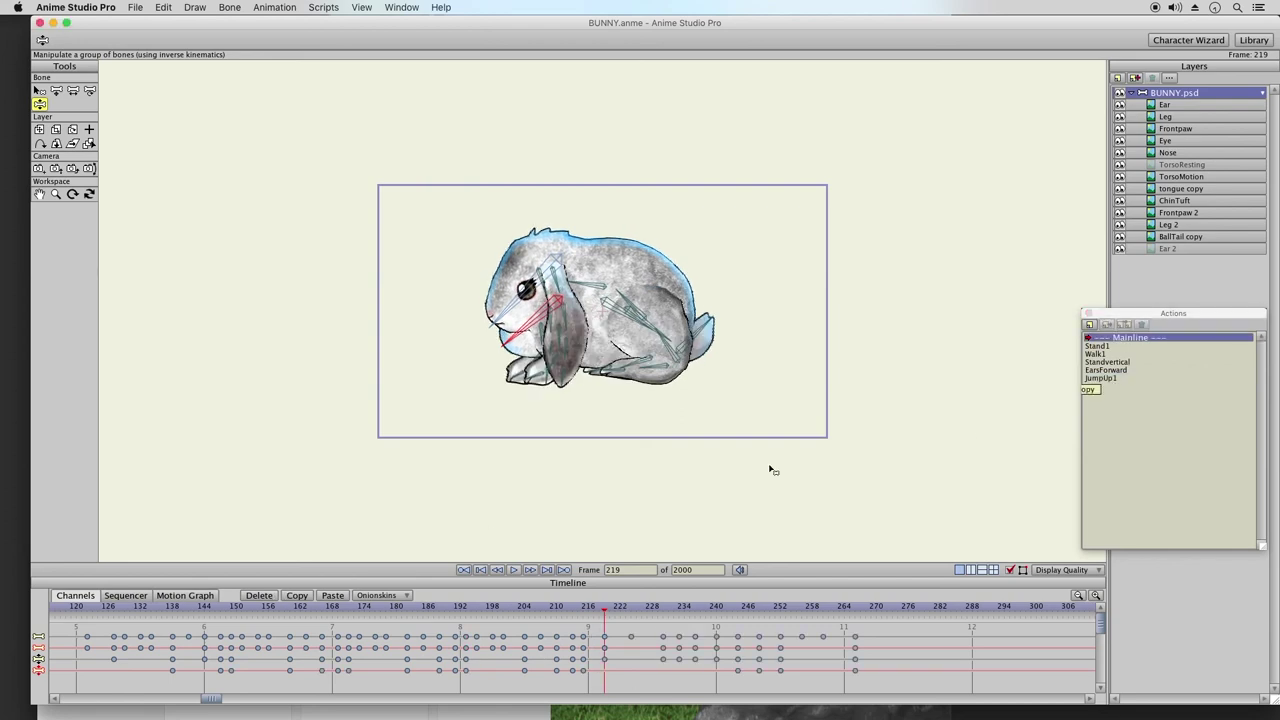
left_click(1108, 380)
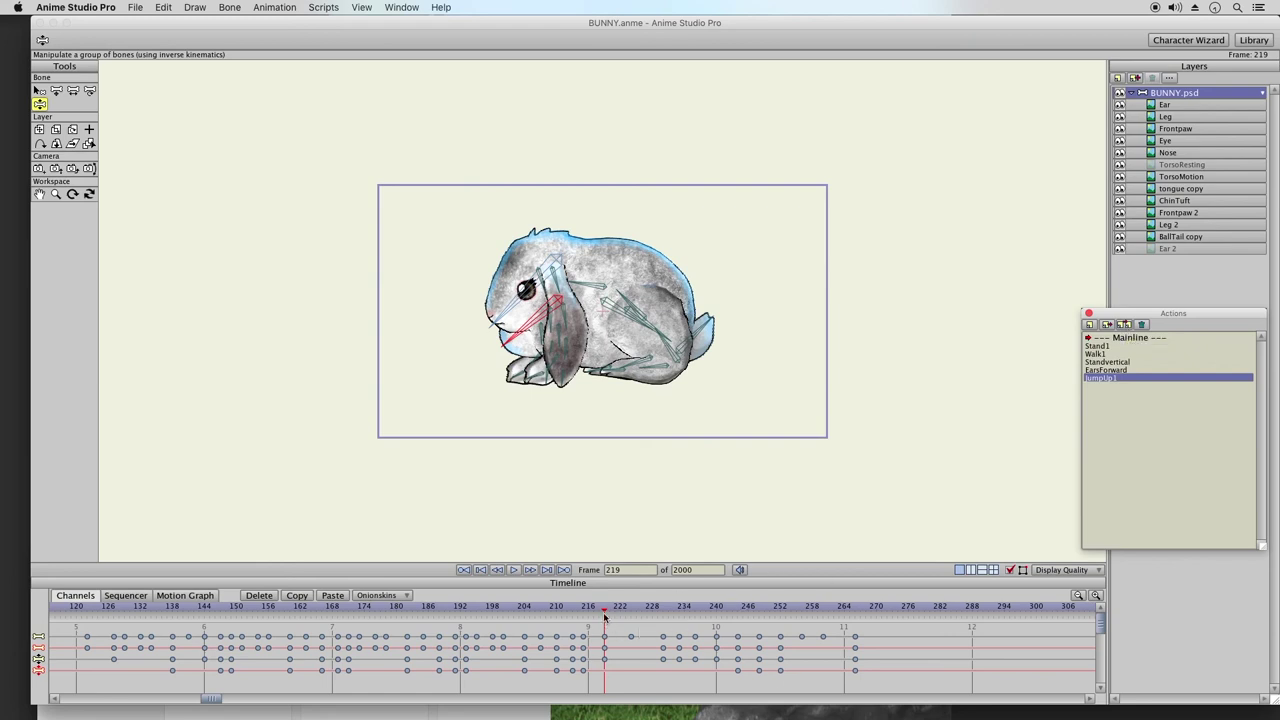
left_click_drag(576, 610, 892, 610)
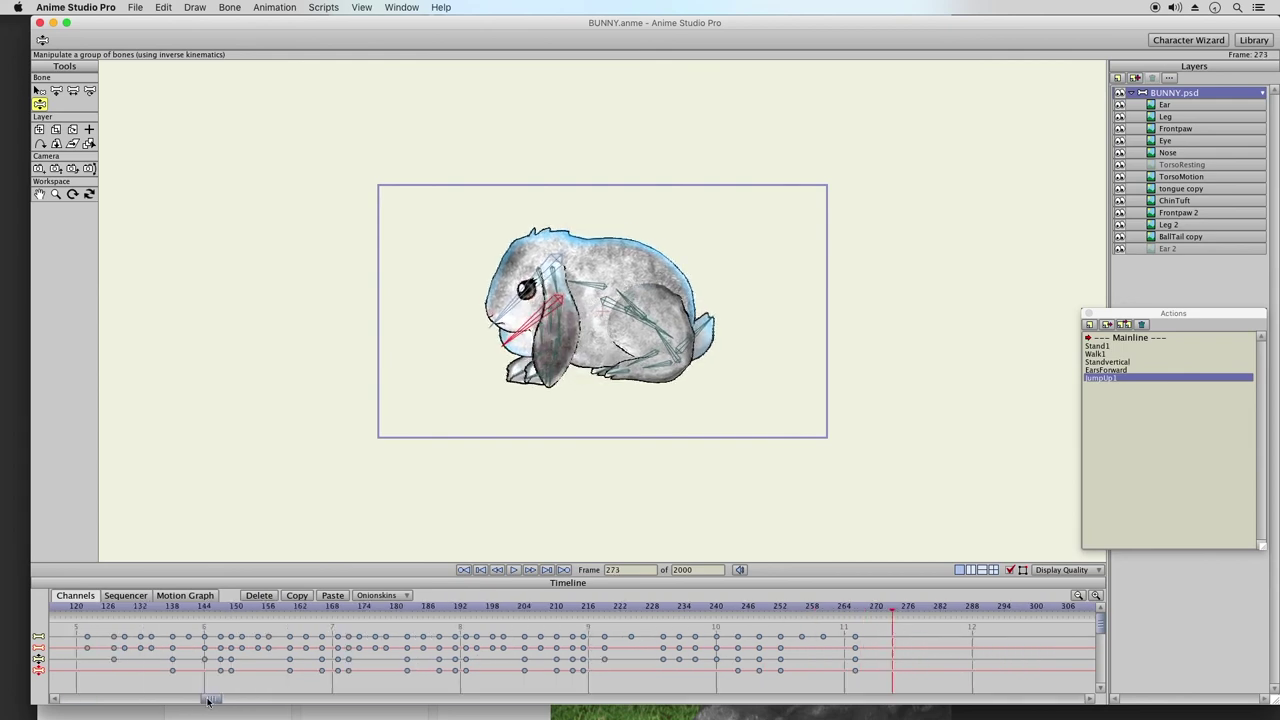
- Insert a copy of the Stand1 action at frame 273 and delete the extra keyframes at frame 272
left_click_drag(211, 702, 316, 687)
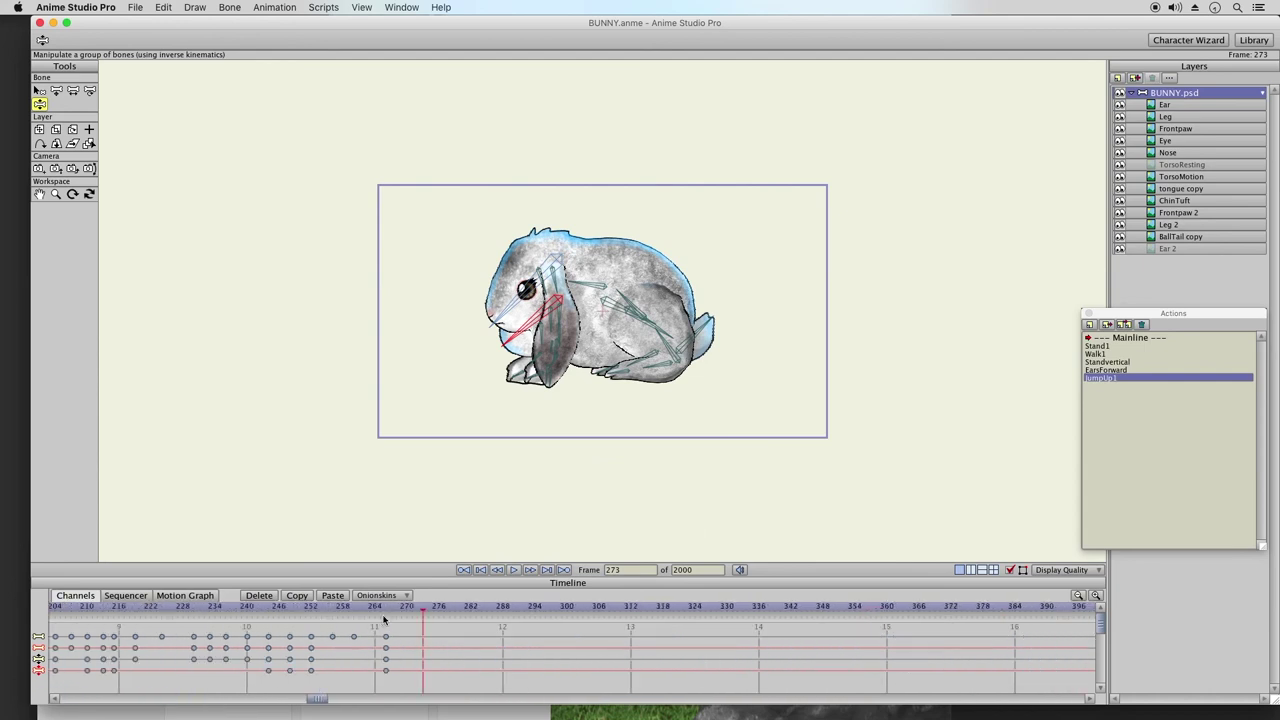
left_click(1121, 346)
left_click(1127, 336)
left_click_drag(414, 626, 418, 688)
left_click(259, 595)
- Review the standing motion through frame 320 and set the animation's end frame to 320
left_click_drag(376, 610, 675, 610)
double_click(696, 570)
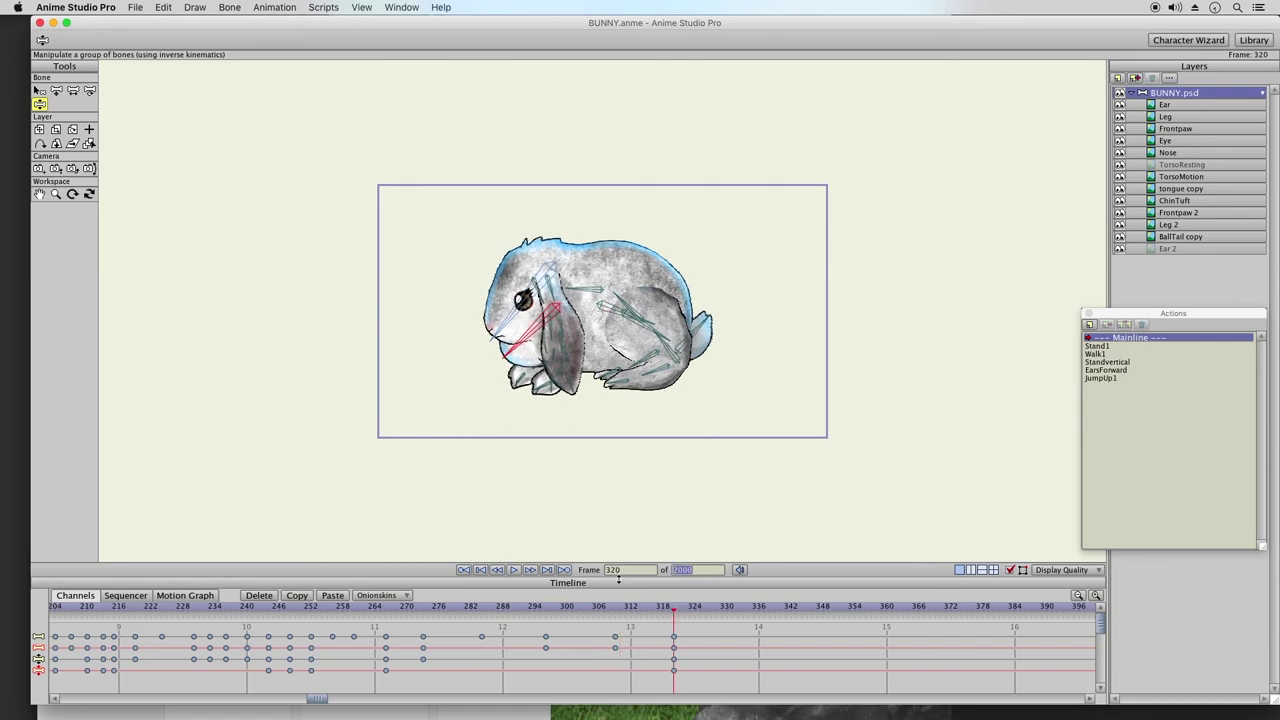
type("320")
key("Return")
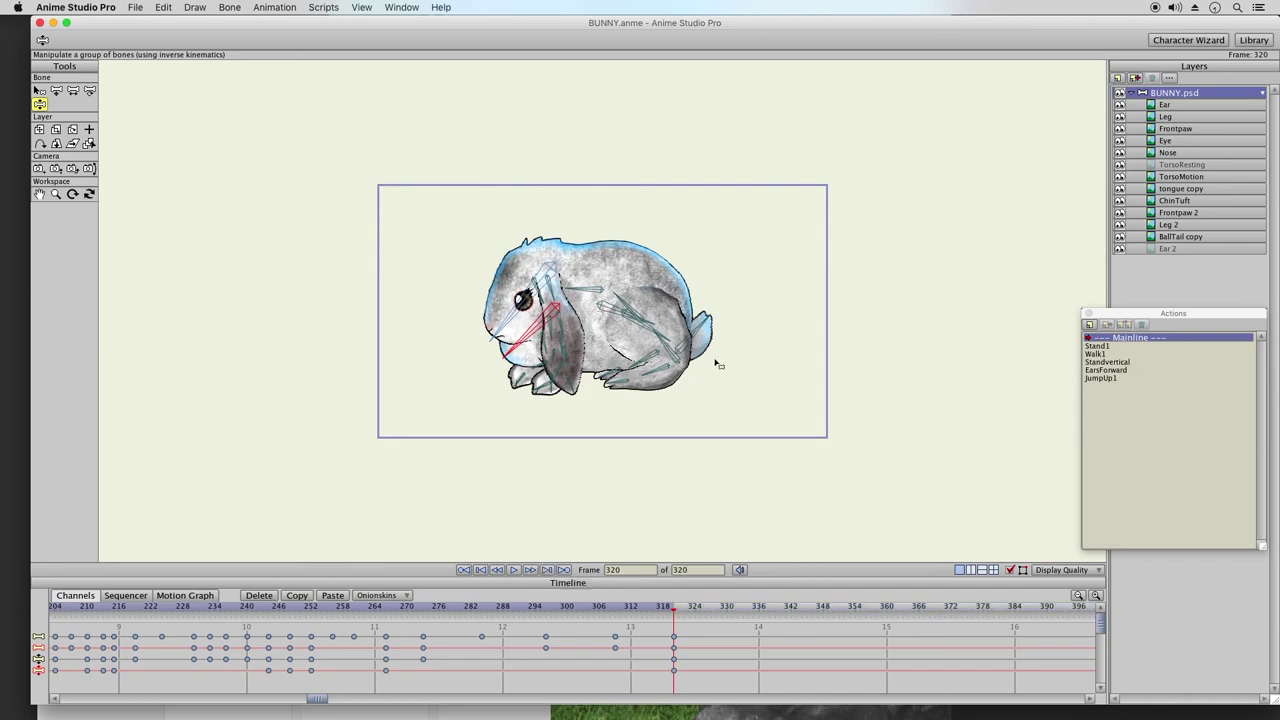
- Hide the bone overlay on the canvas and play back the complete Mainline animation
left_click(1010, 569)
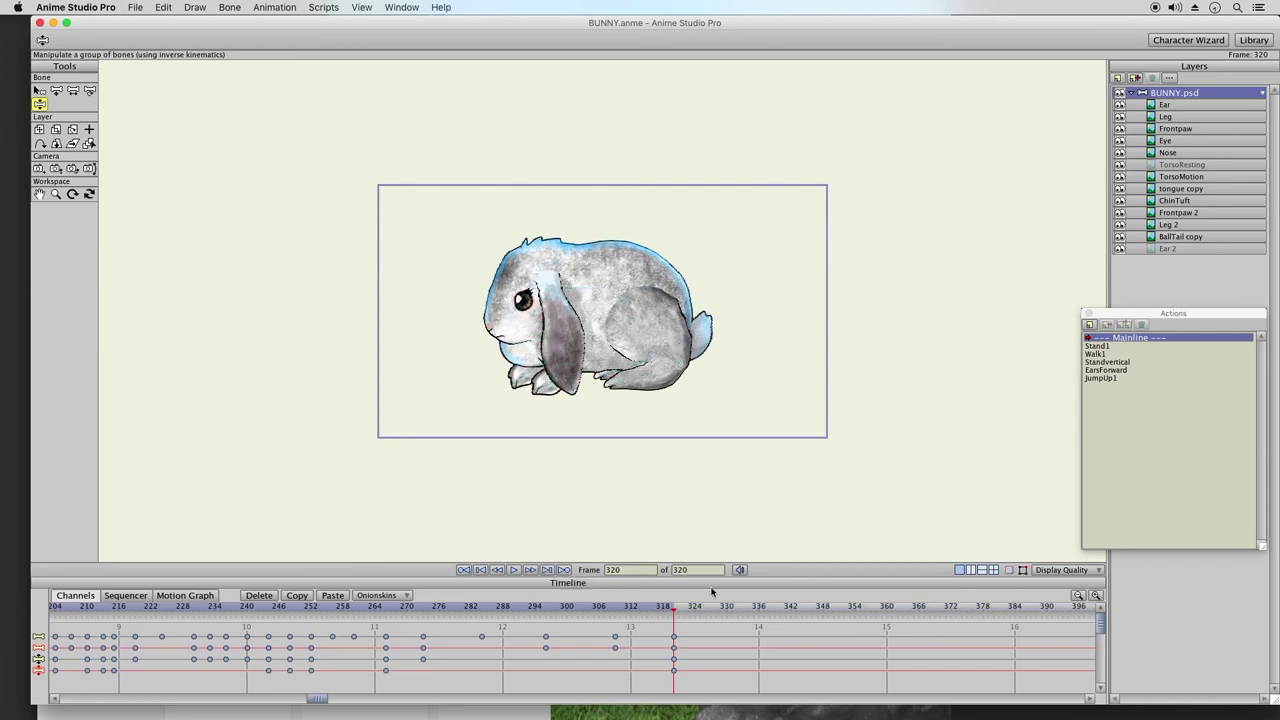
left_click(514, 569)
left_click(514, 569)
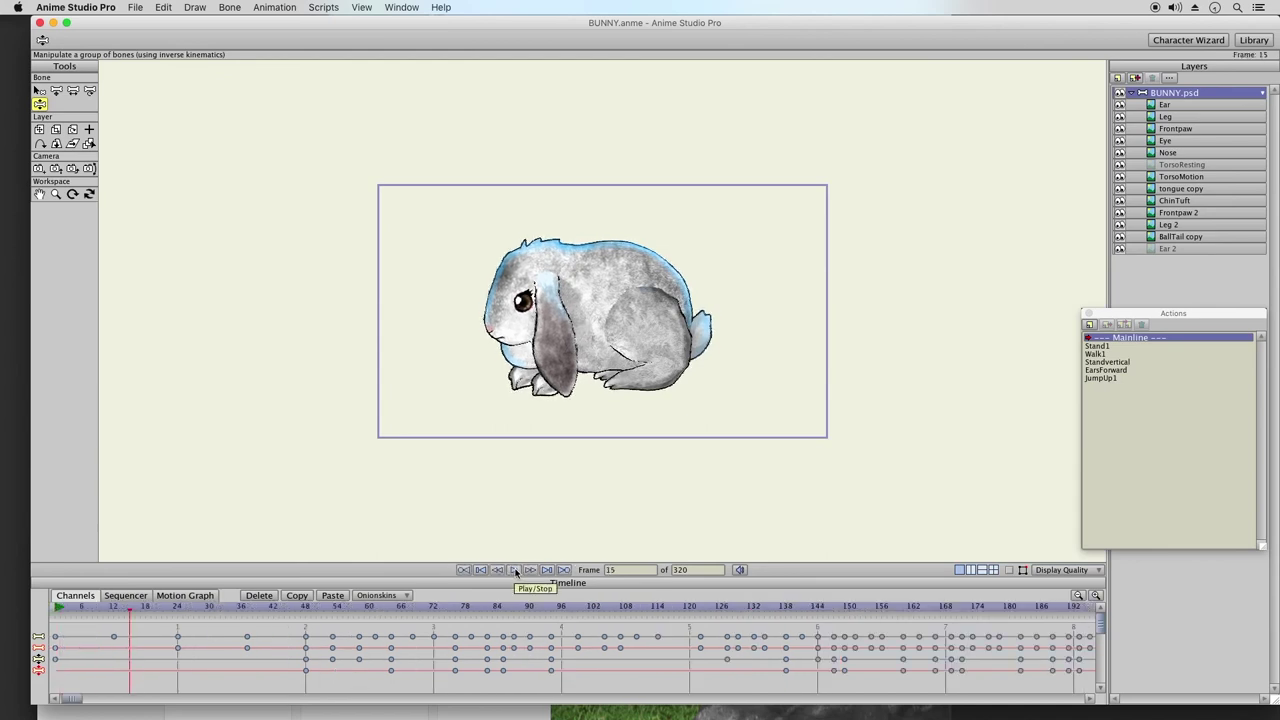
left_click(516, 572)
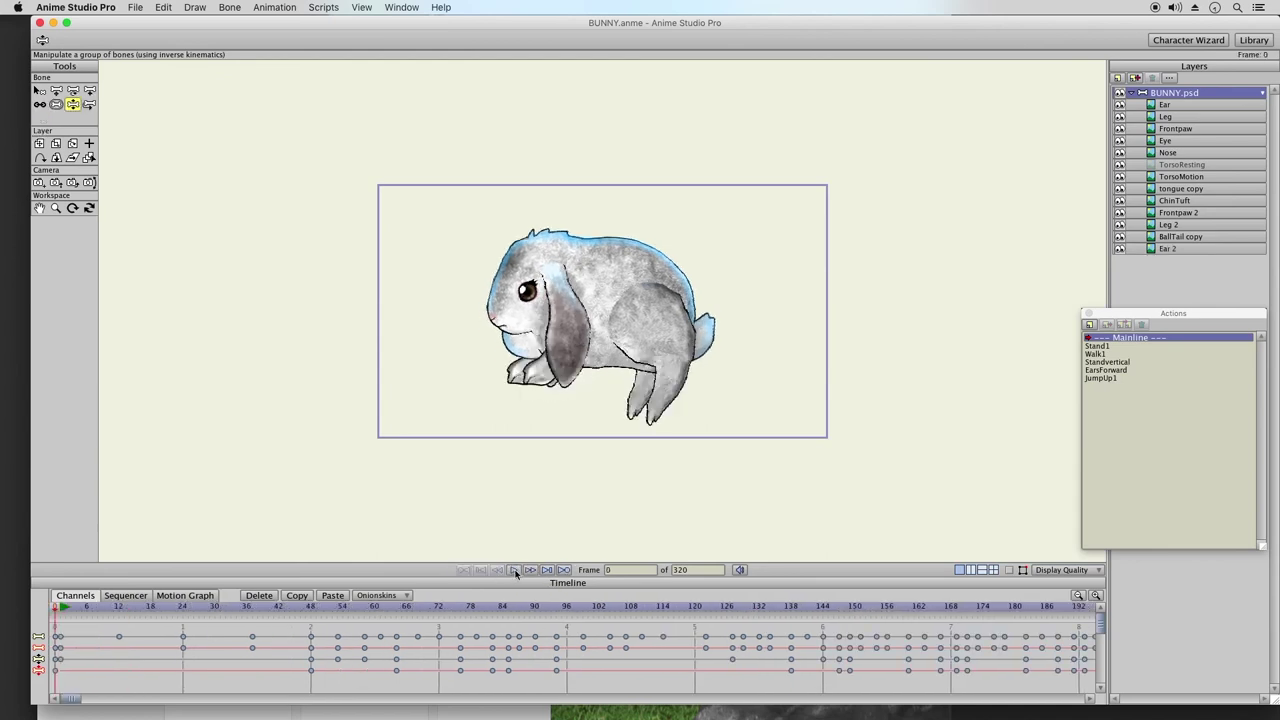